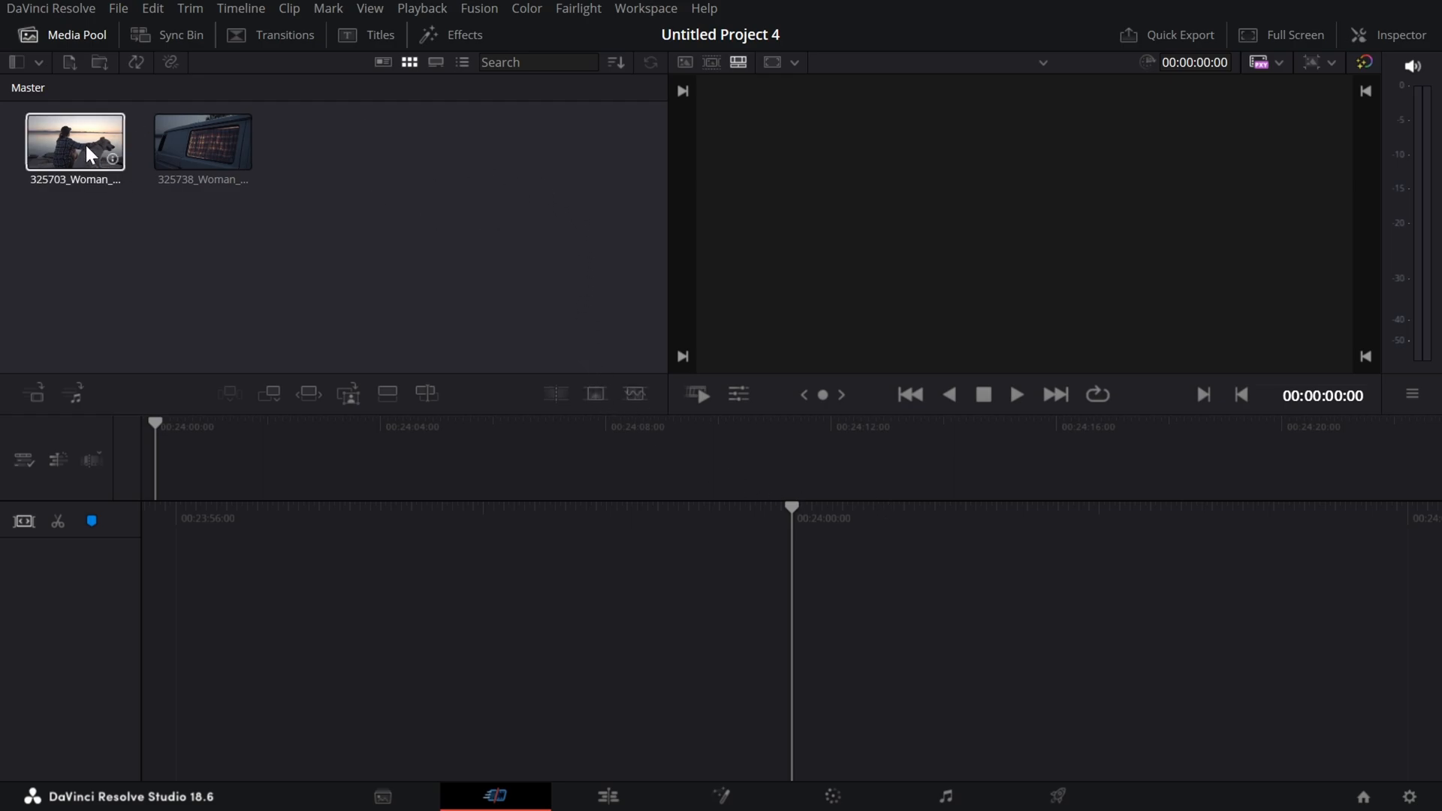
Step: Place both media pool clips on a new timeline and switch to the Color page
left_click(242, 138)
left_click(314, 161)
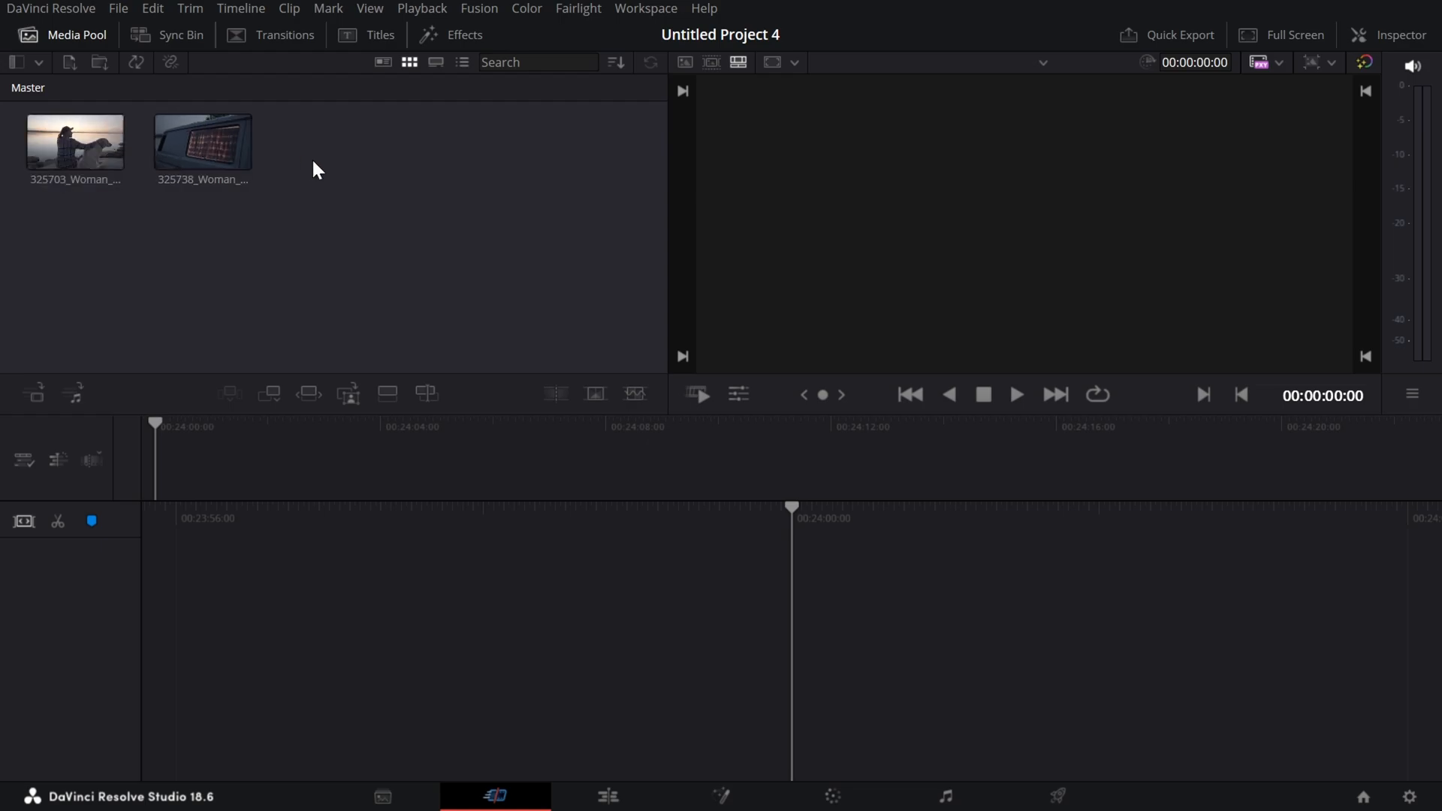
left_click_drag(312, 162, 832, 708)
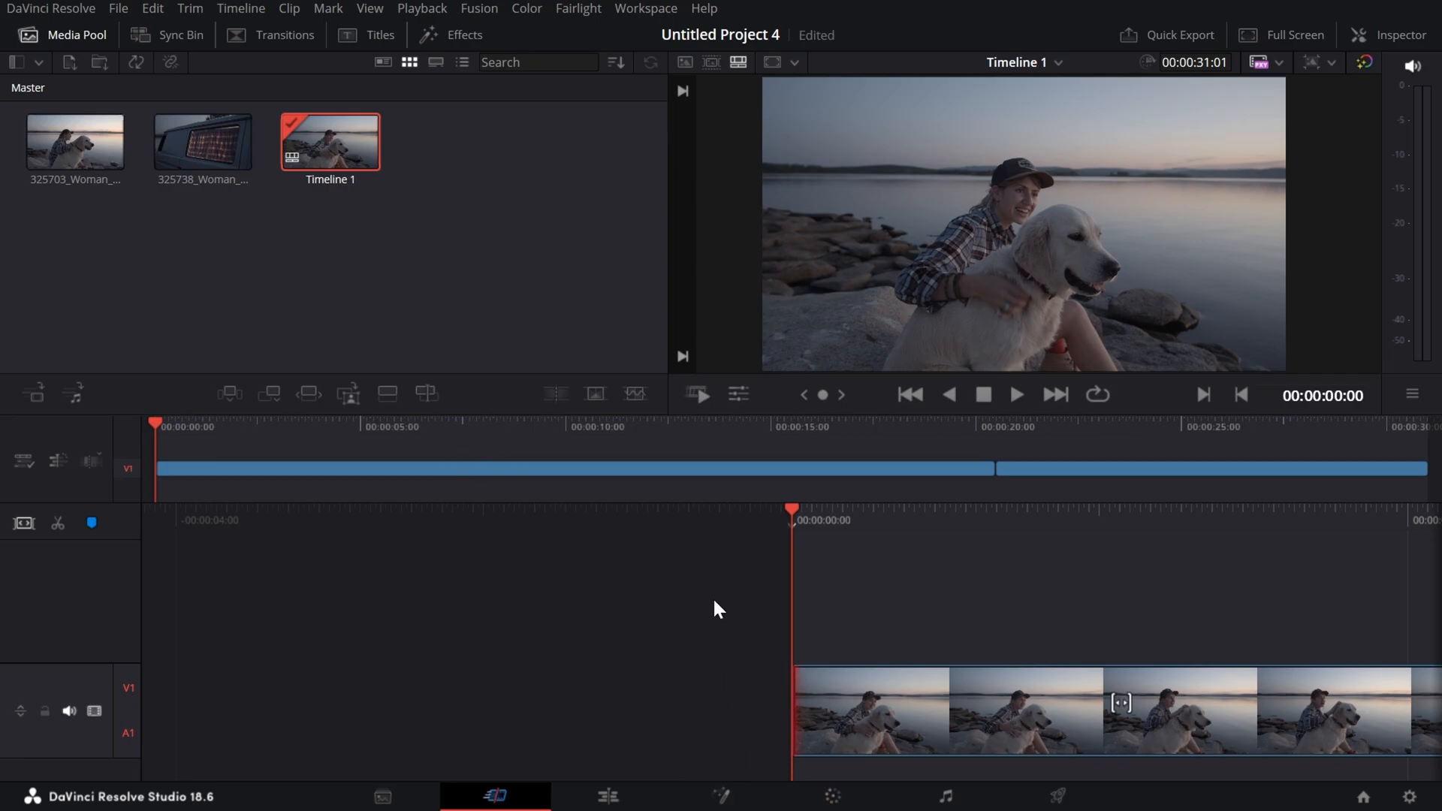
left_click(833, 797)
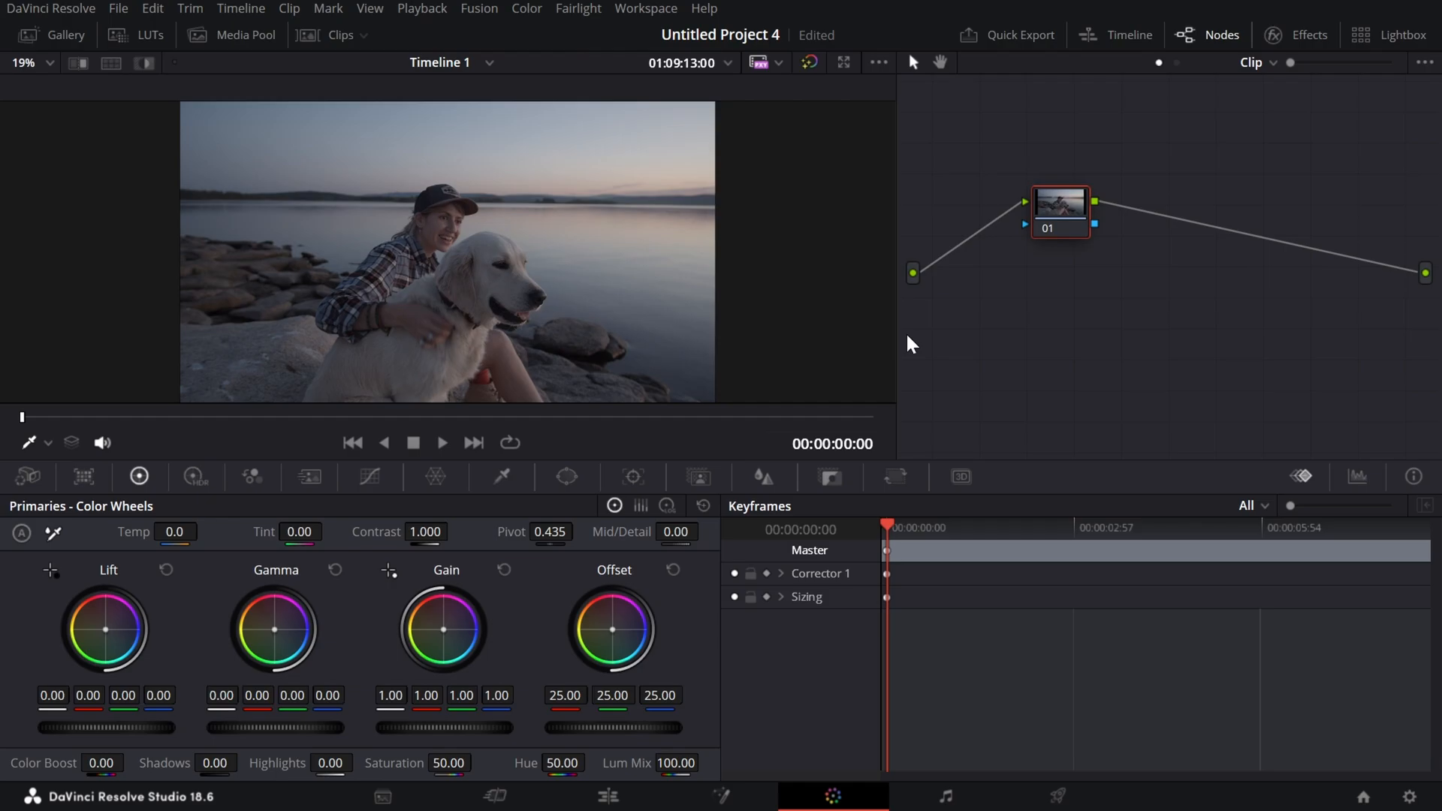
Step: Tint the first clip yellow with Offset values 40.25, 26.45 and -35.95, and grab a still of it into the gallery
left_click(74, 35)
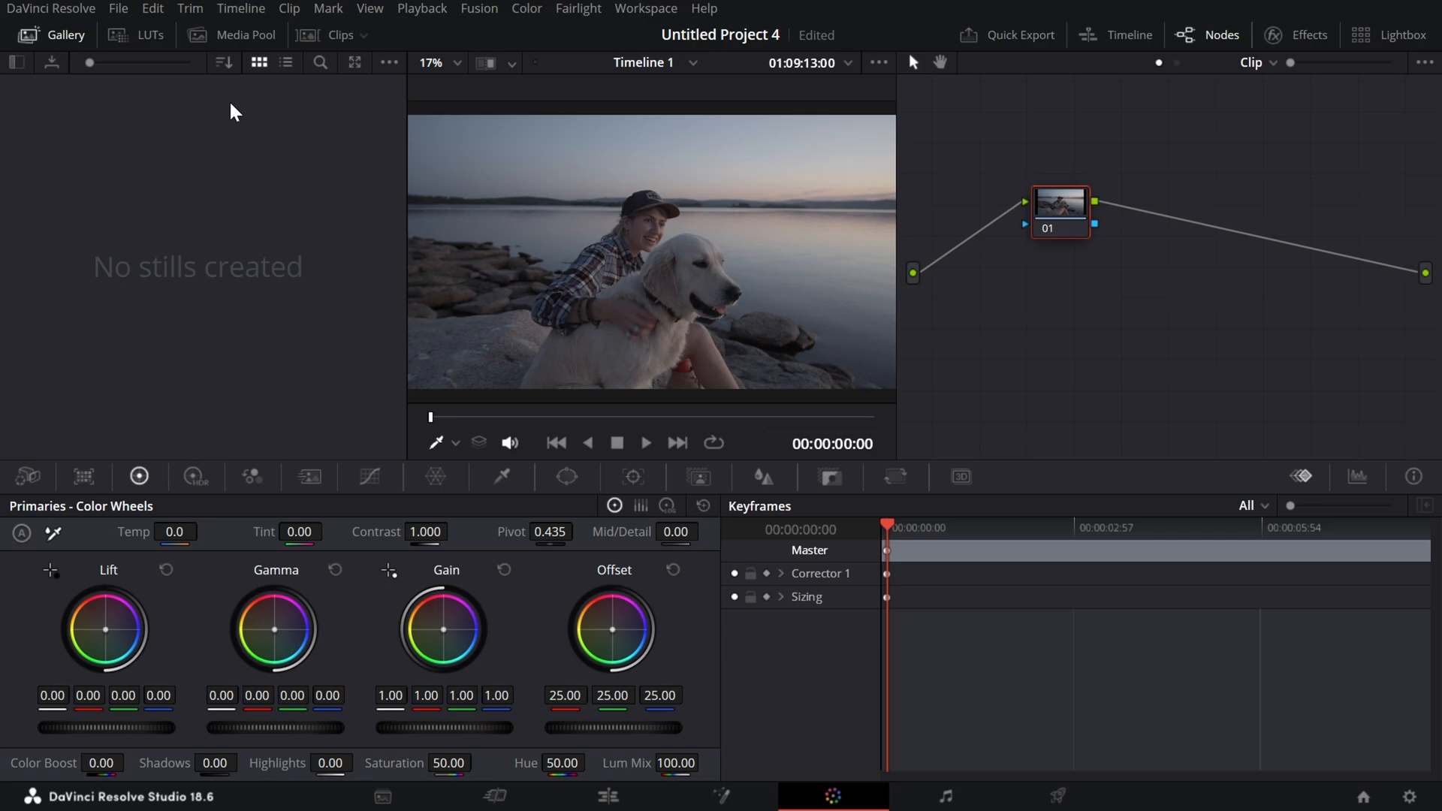
left_click_drag(1078, 207, 1093, 219)
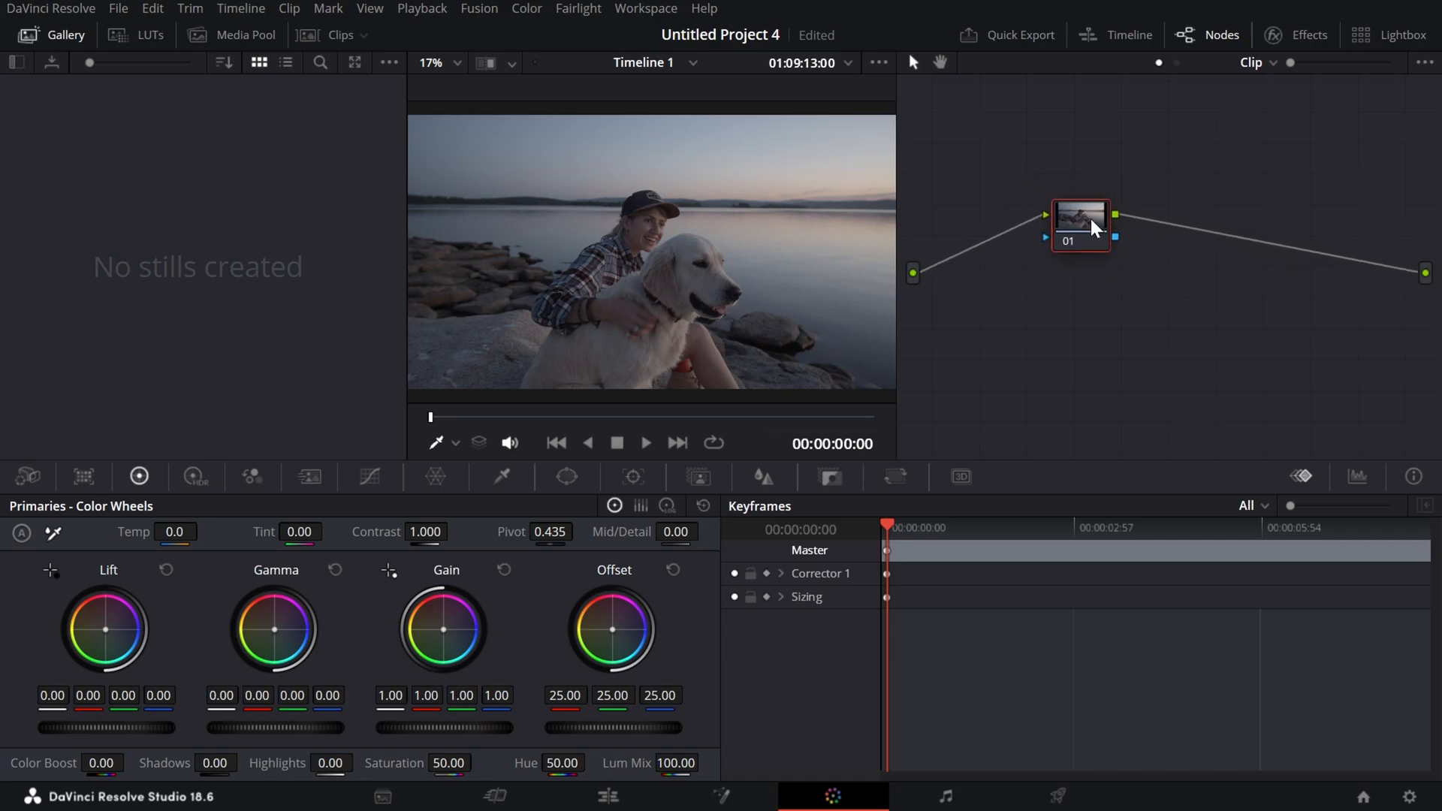
left_click_drag(610, 640, 578, 632)
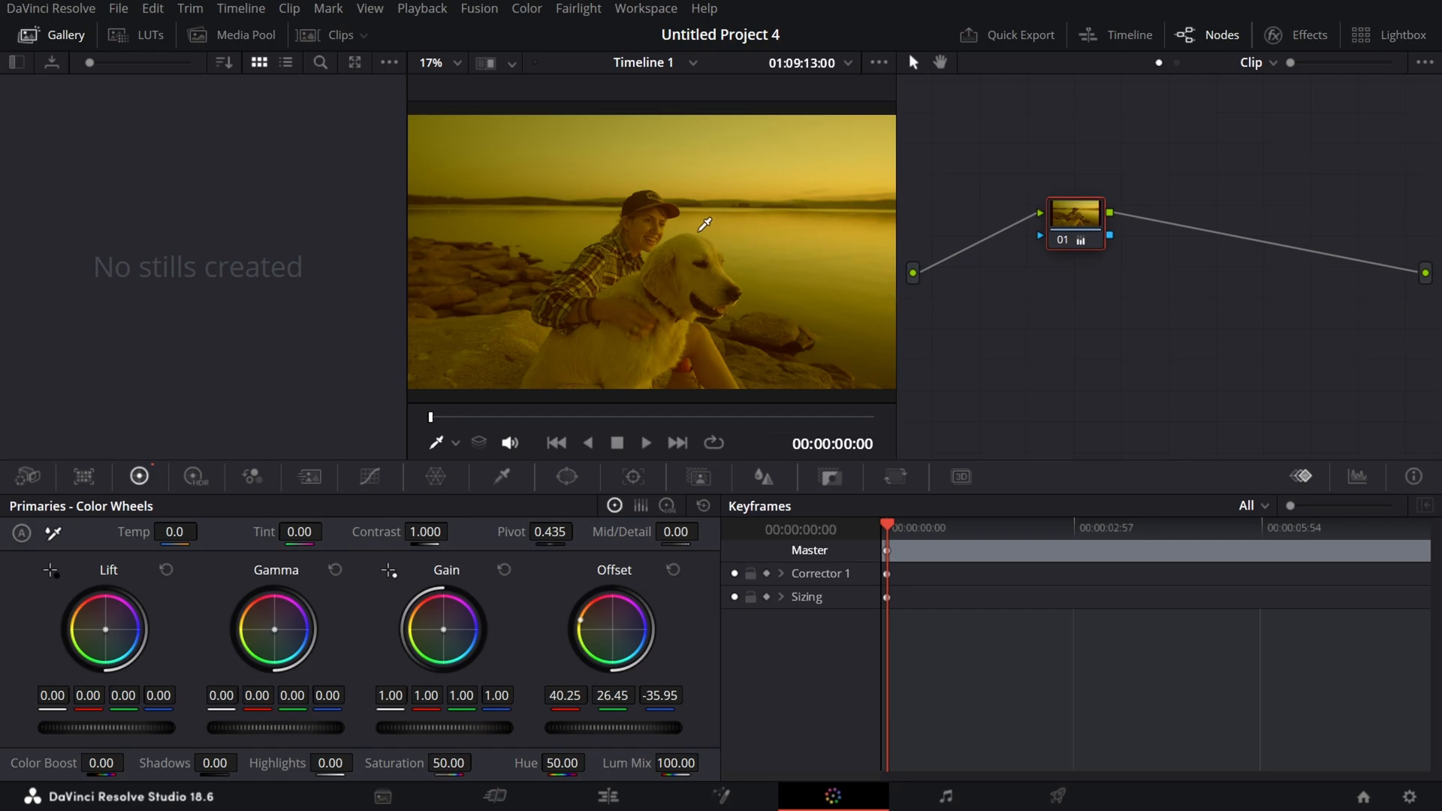
right_click(673, 198)
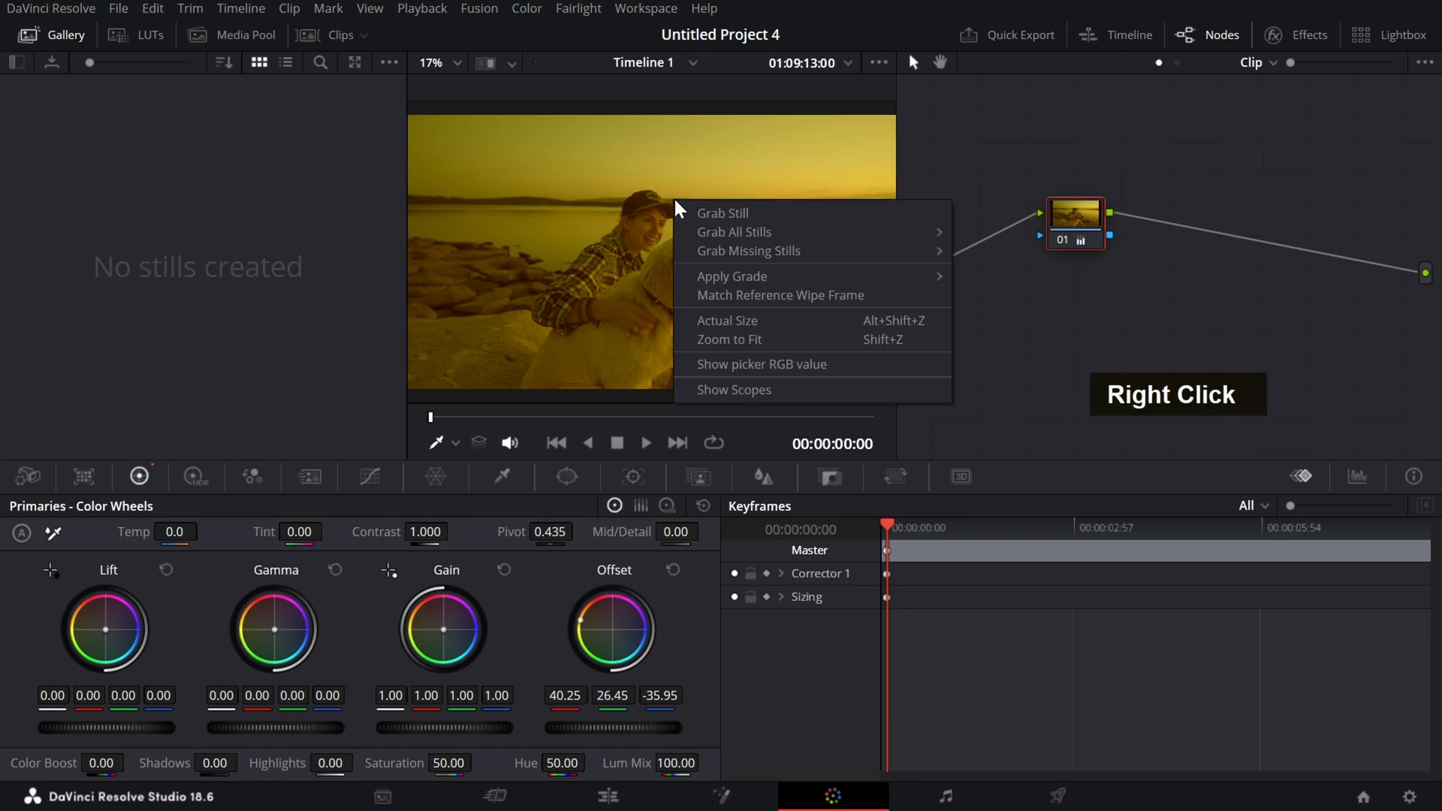
left_click(726, 215)
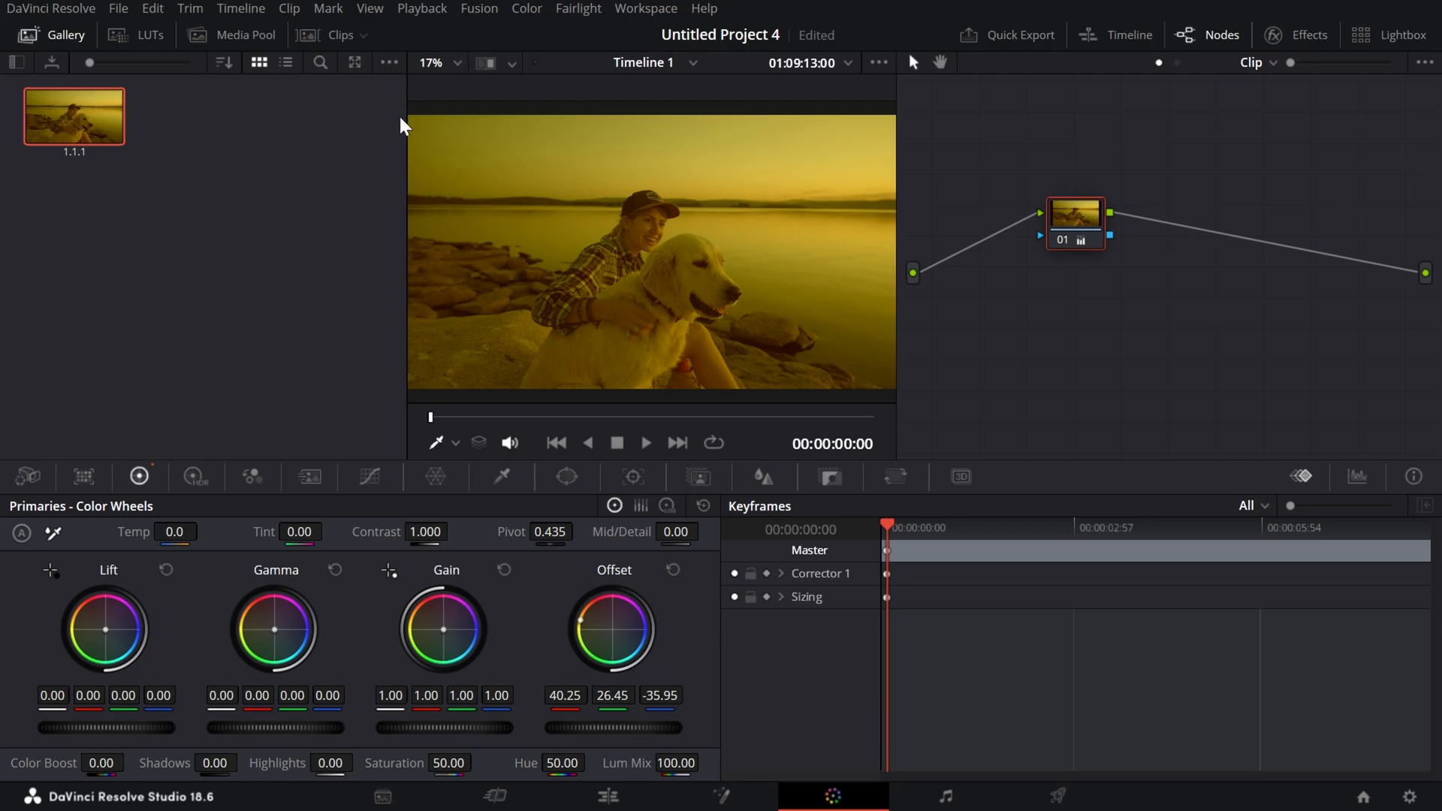
Step: Make the second timeline clip, the van shot, the current clip for grading and hide the clip thumbnails
left_click(331, 39)
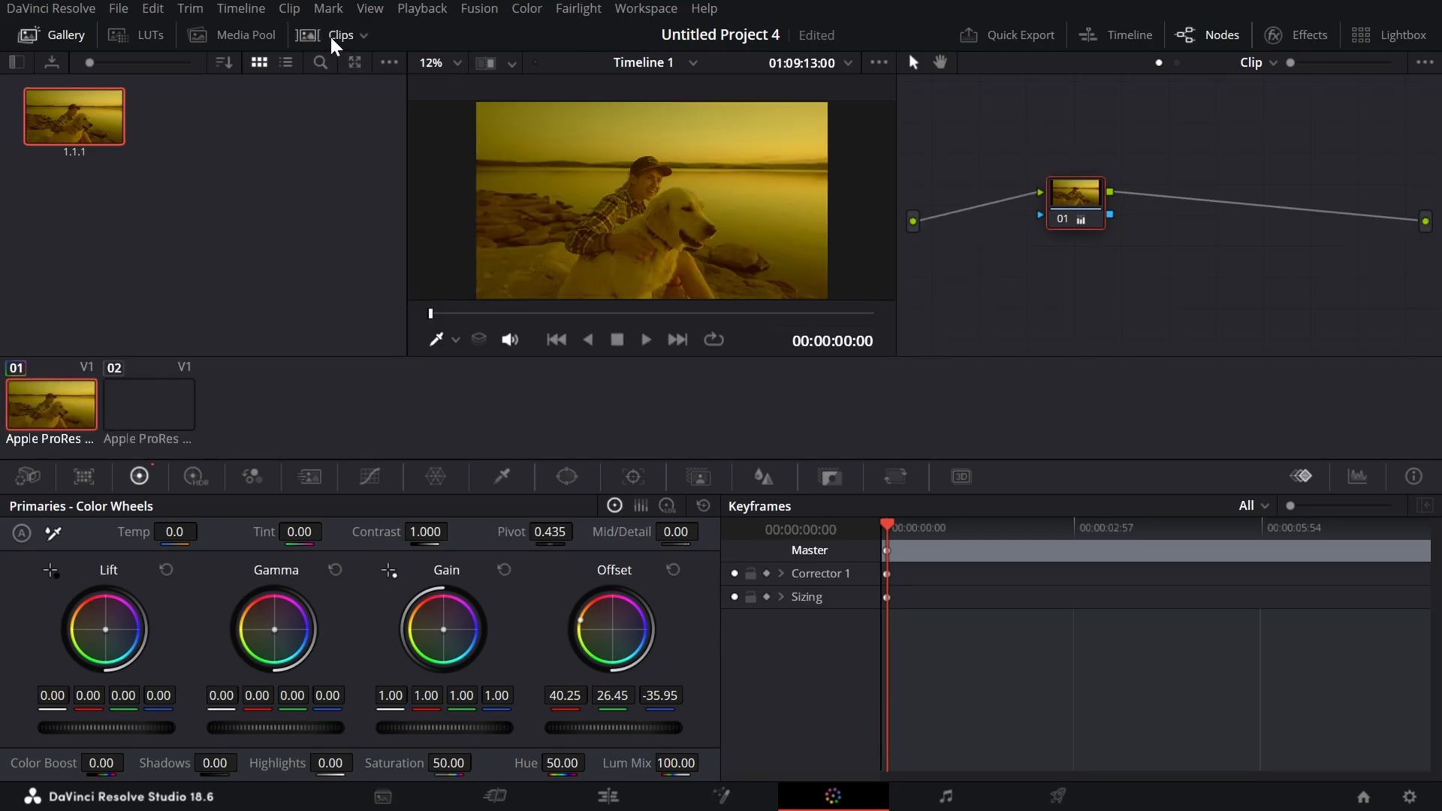
left_click(151, 398)
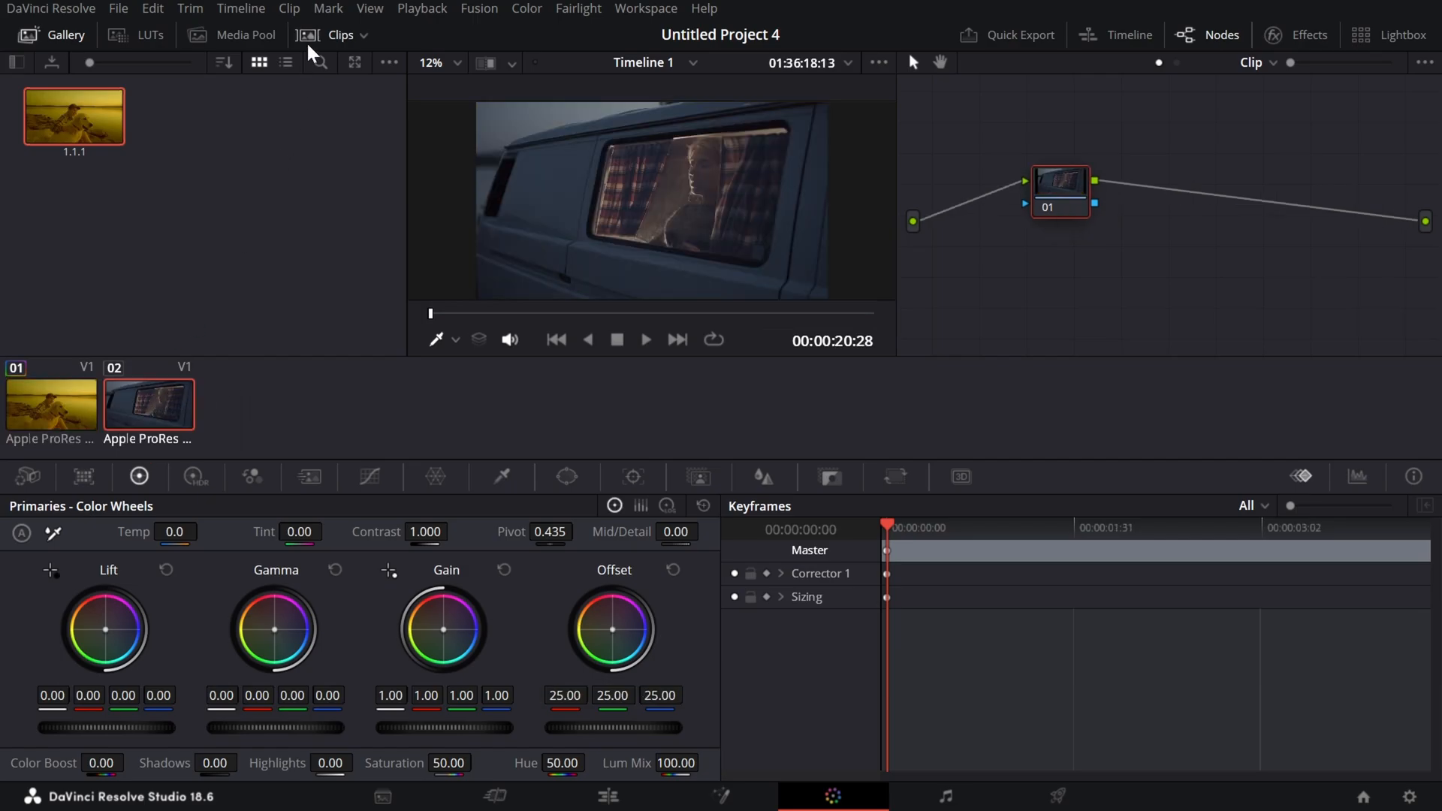
left_click(308, 42)
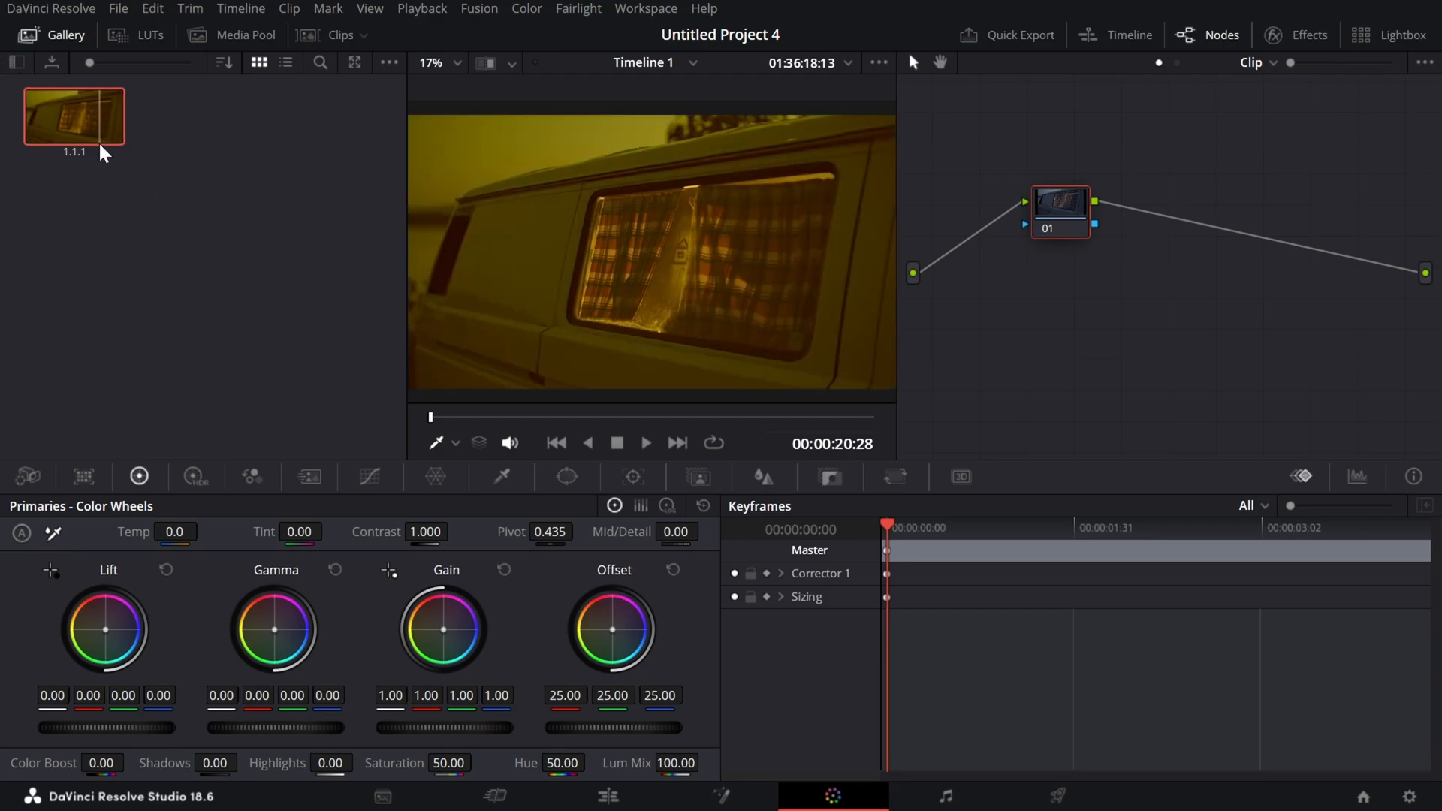
Step: Apply the grade of gallery still 1.1.1 to the van clip
left_click_drag(47, 115, 660, 243)
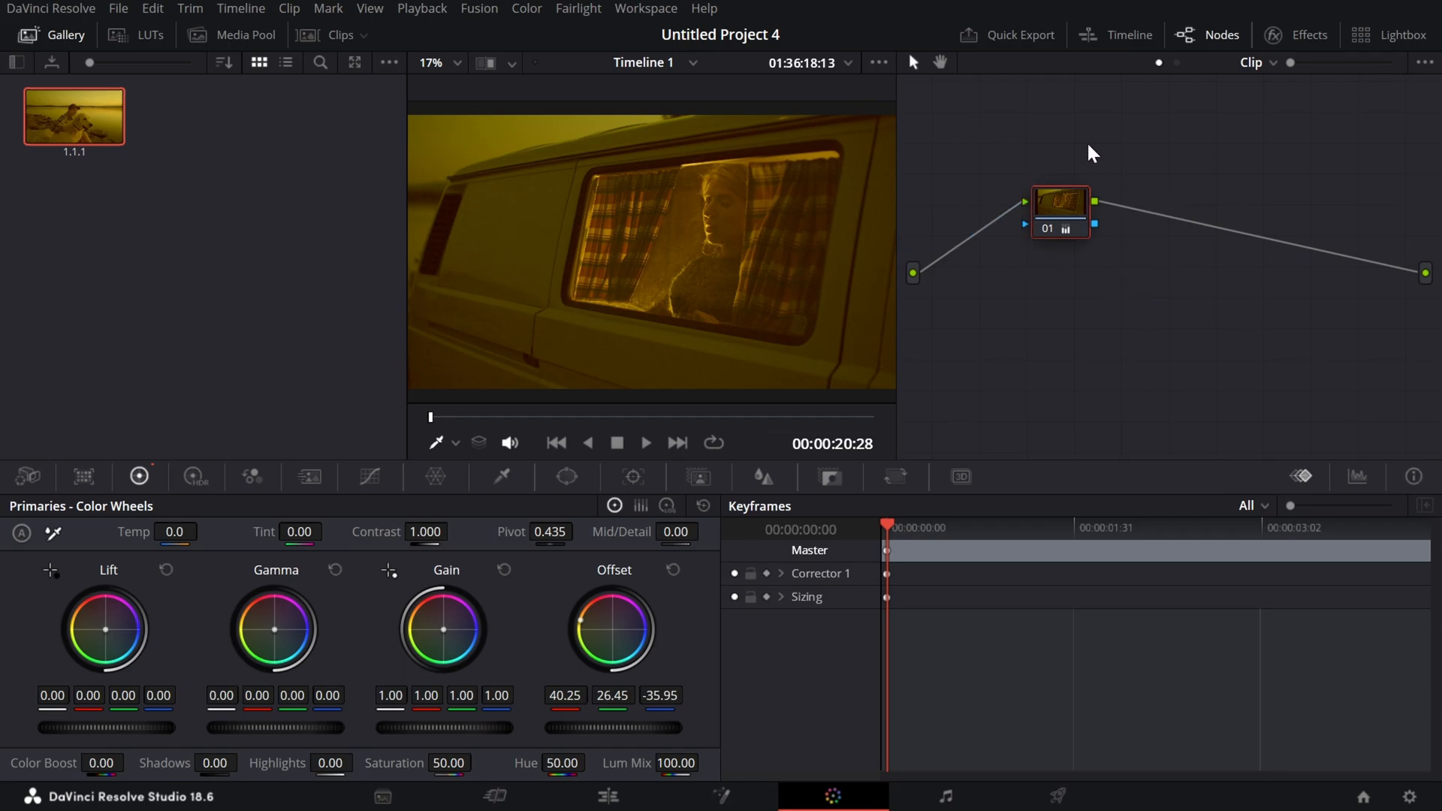
right_click(645, 246)
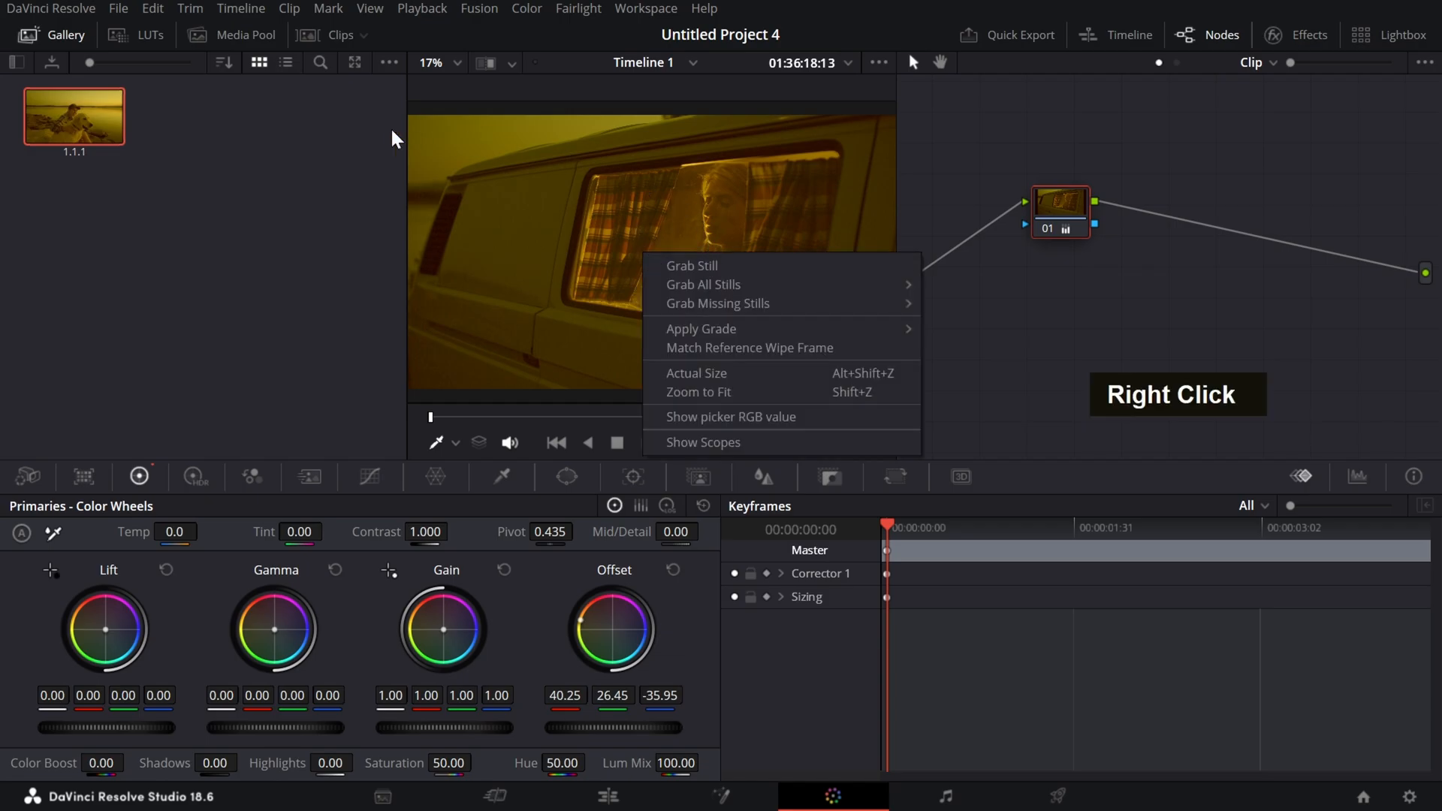
left_click(165, 235)
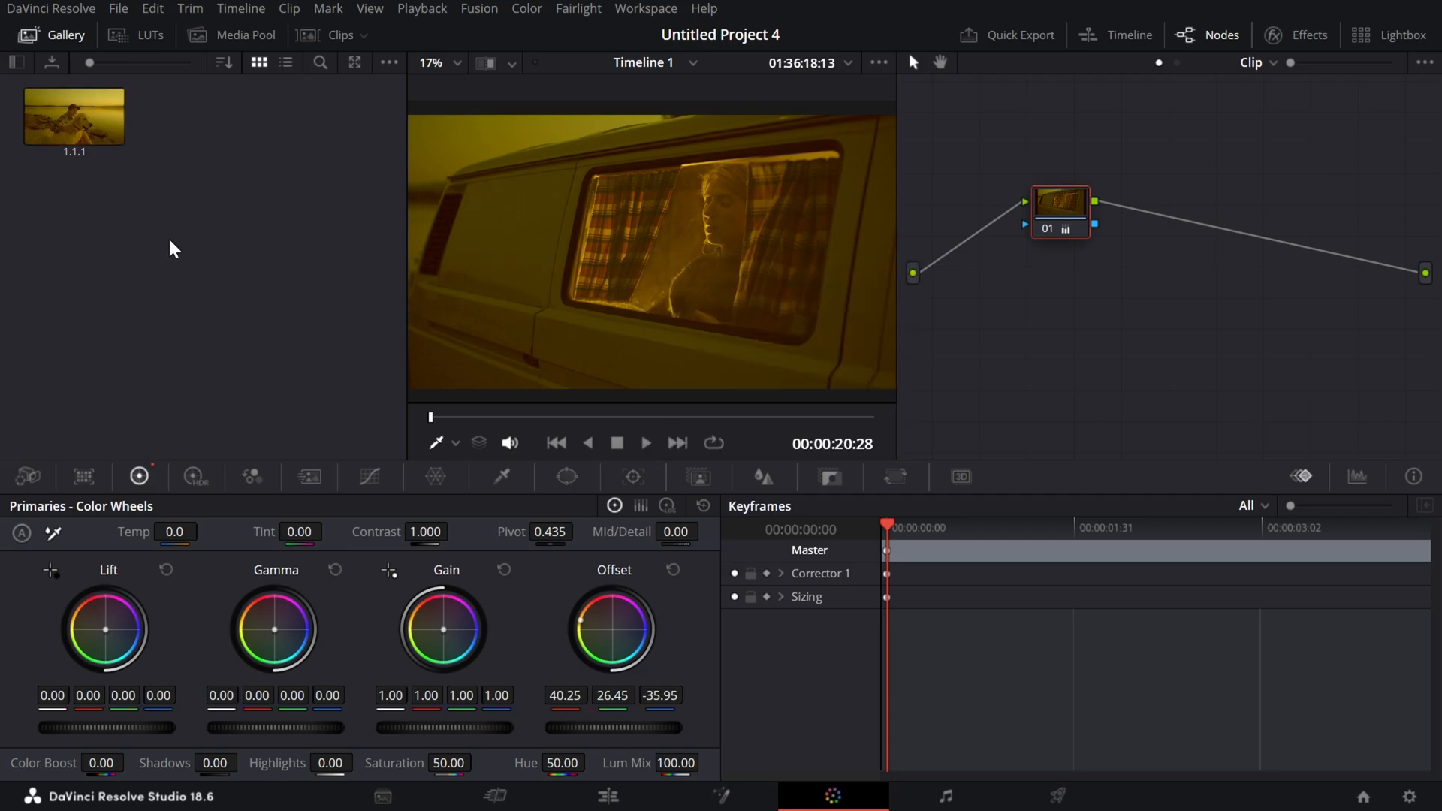
Step: Reset the grade on the van clip's node 01
key("Caps_Lock")
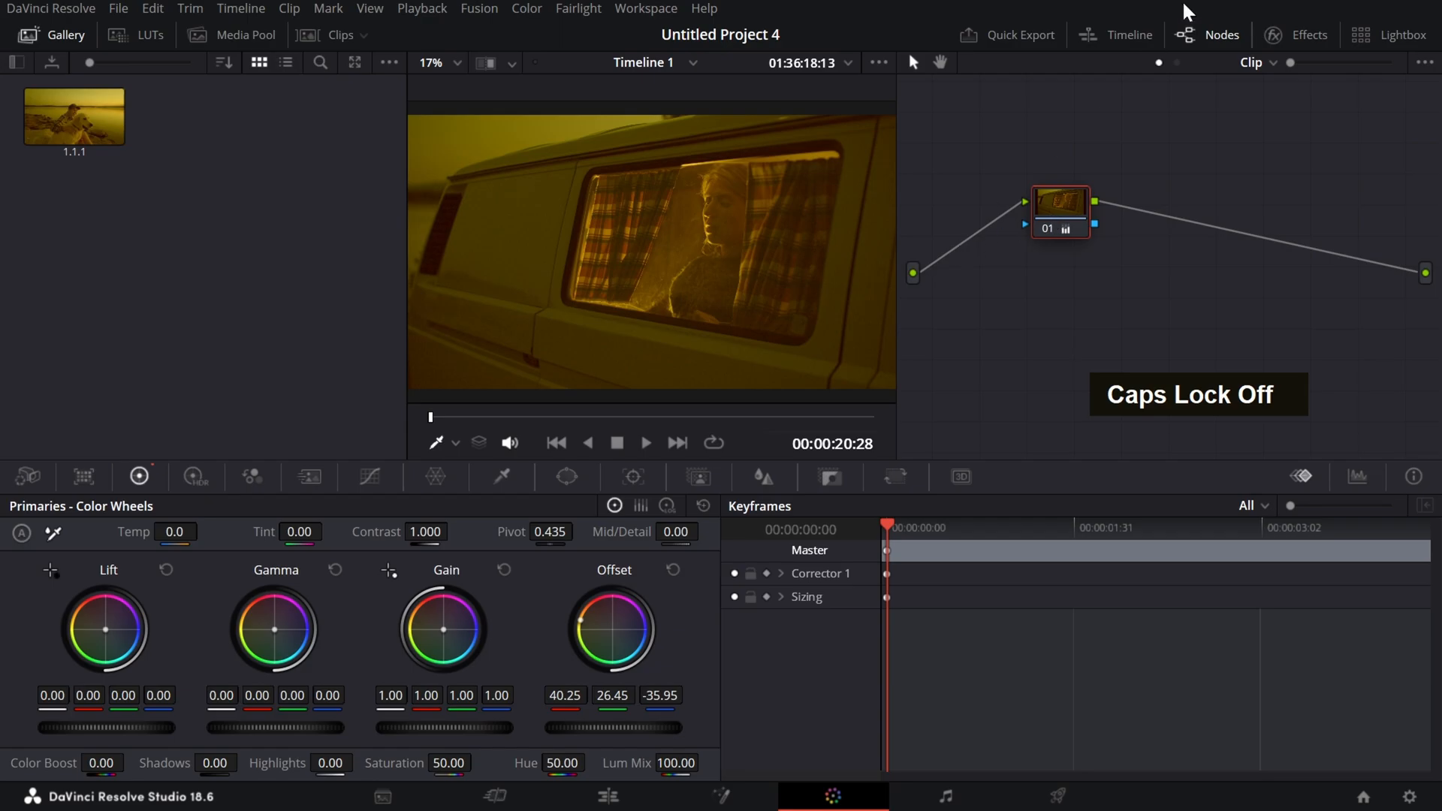
right_click(1040, 207)
left_click(1083, 225)
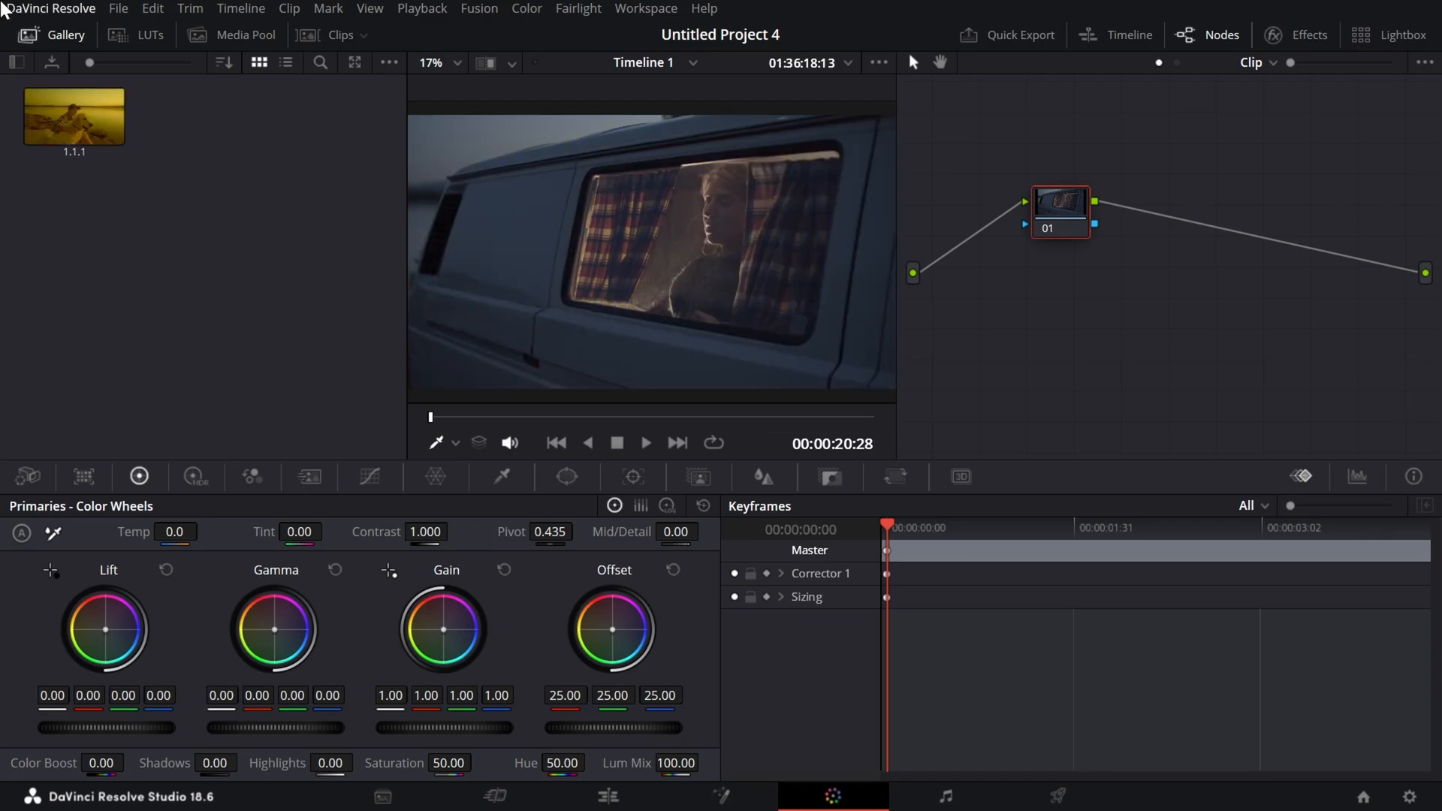
Step: Preview the Arri Alexa LogC to Rec709 LUT on the van clip and look through the Astrodesign, Blackmagic Design, DJI, RED, Sony and Panasonic LUTs
left_click(150, 33)
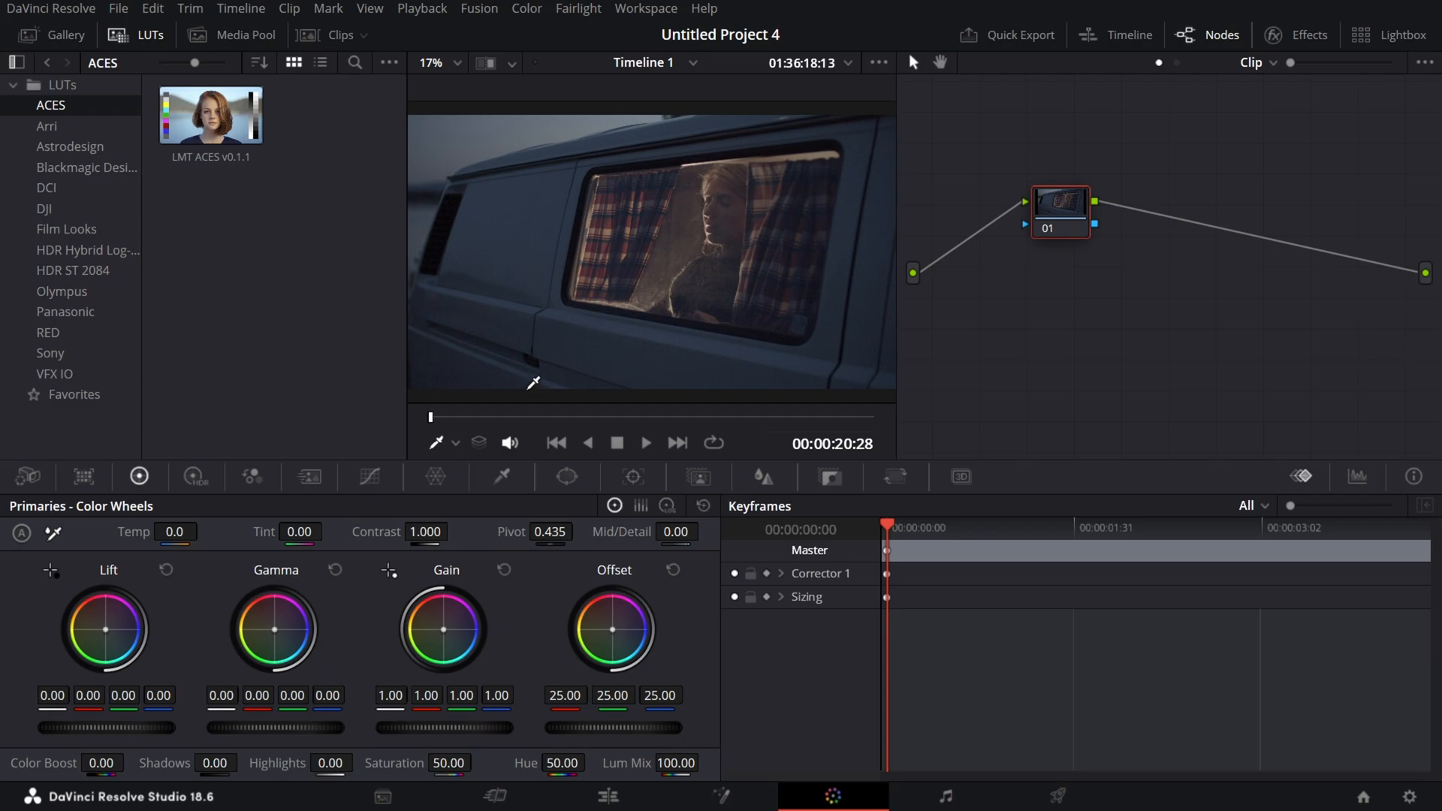
left_click(48, 126)
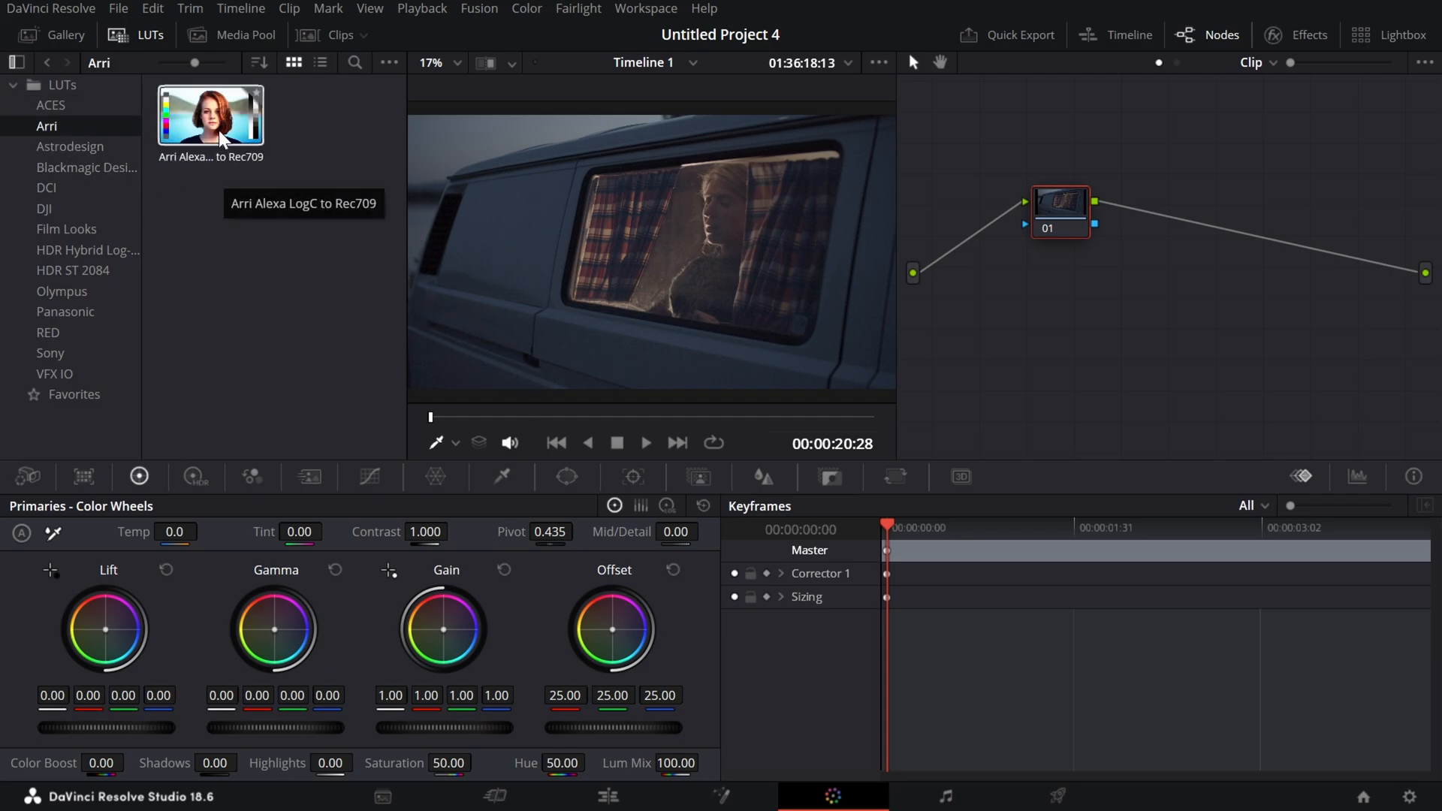
left_click_drag(210, 121, 178, 116)
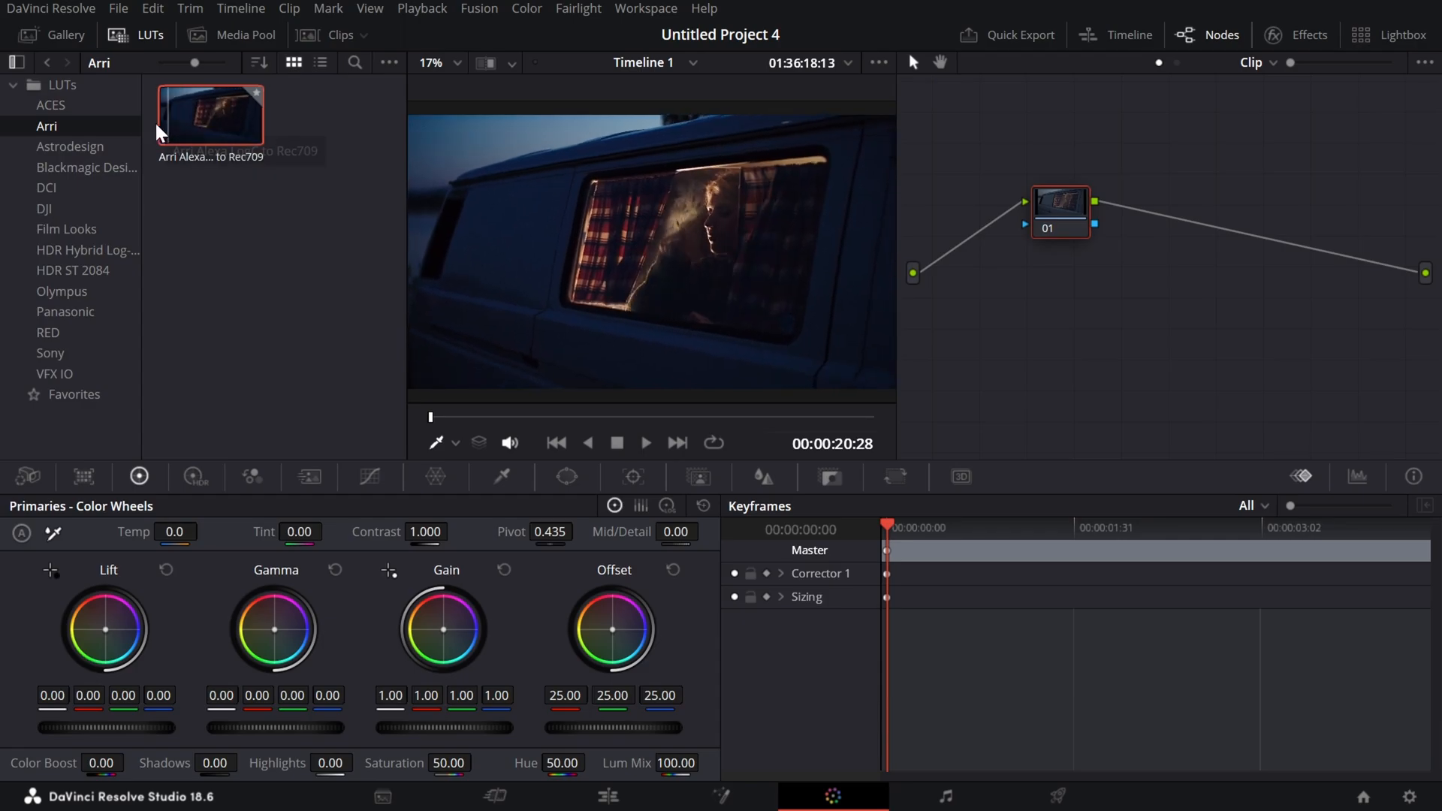
left_click(116, 145)
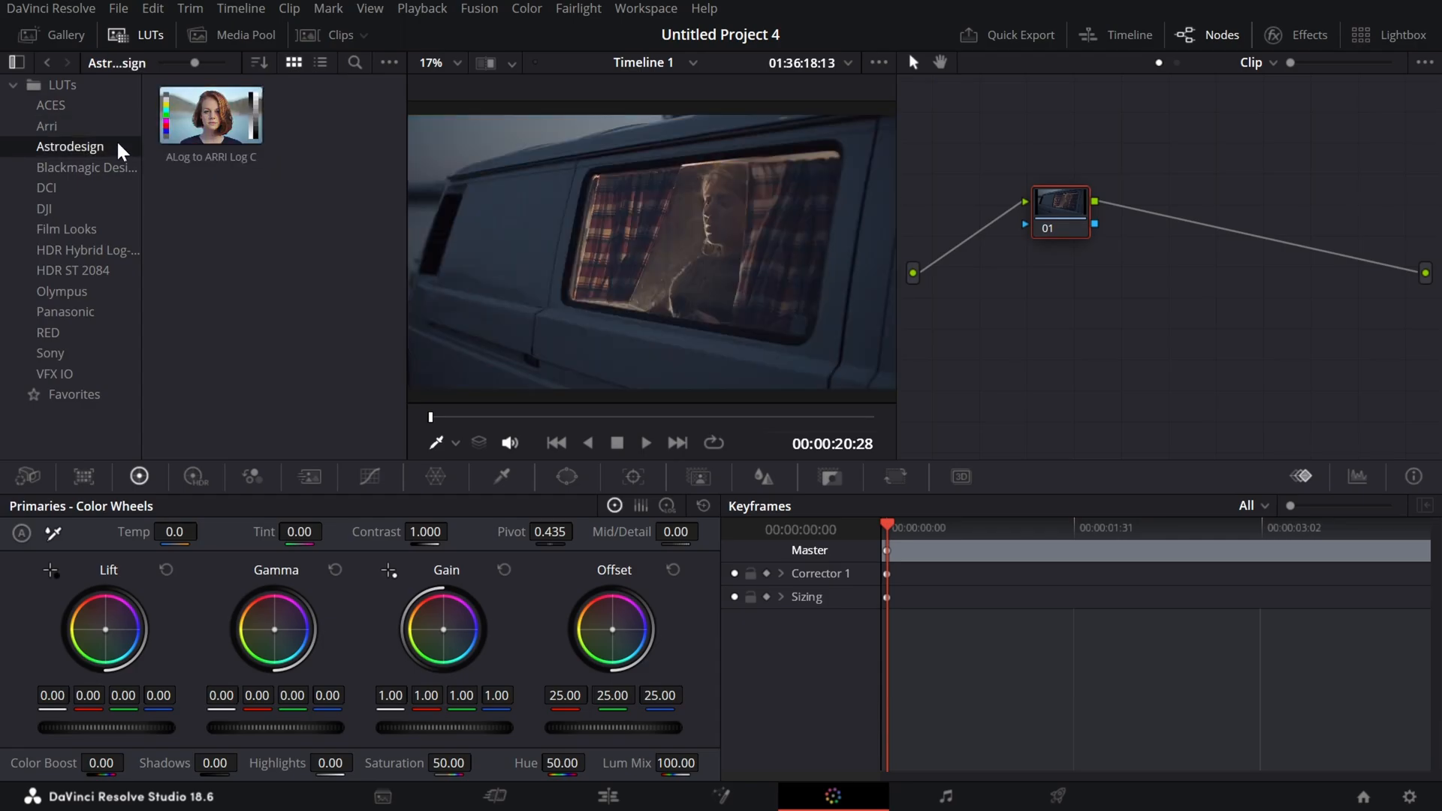
left_click(123, 168)
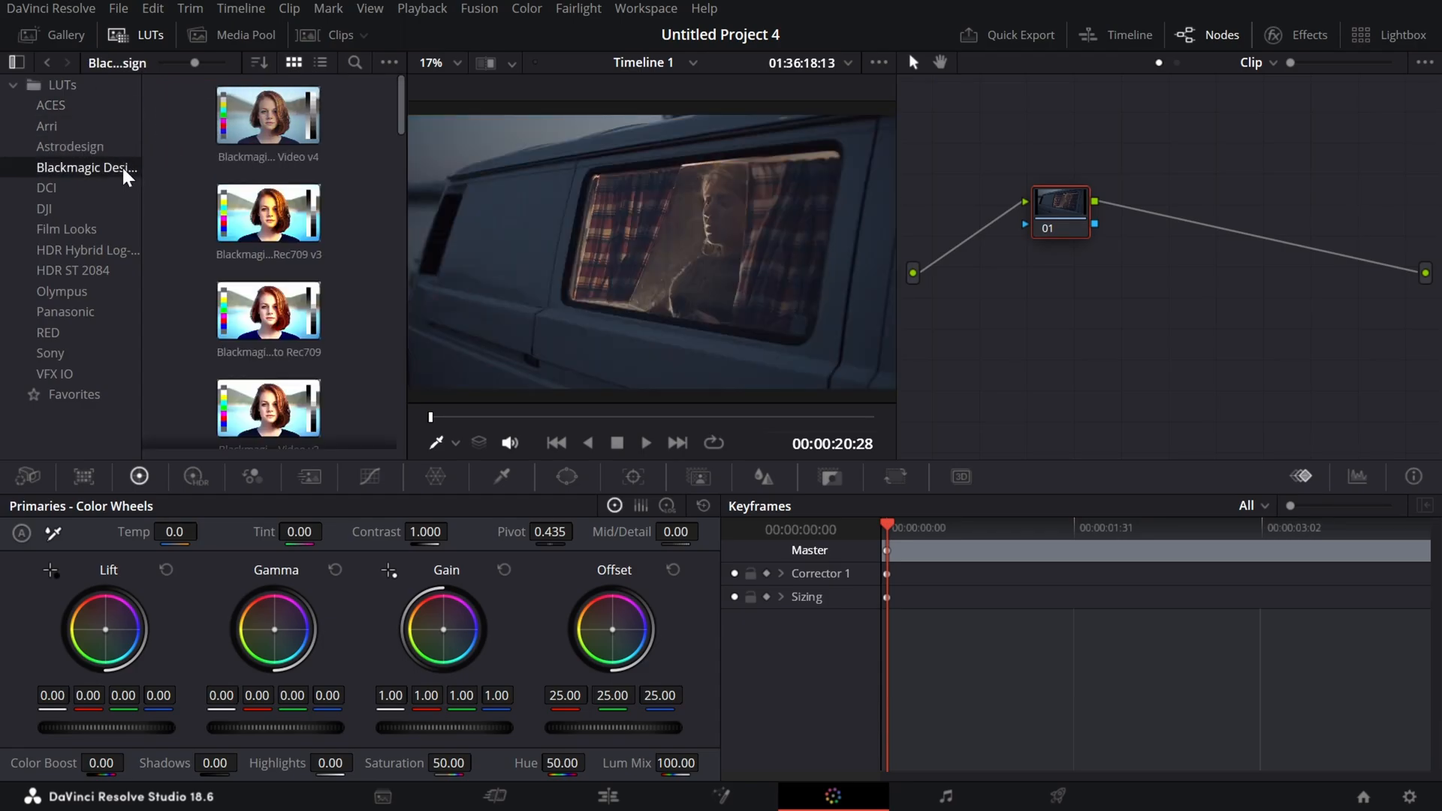
left_click(62, 208)
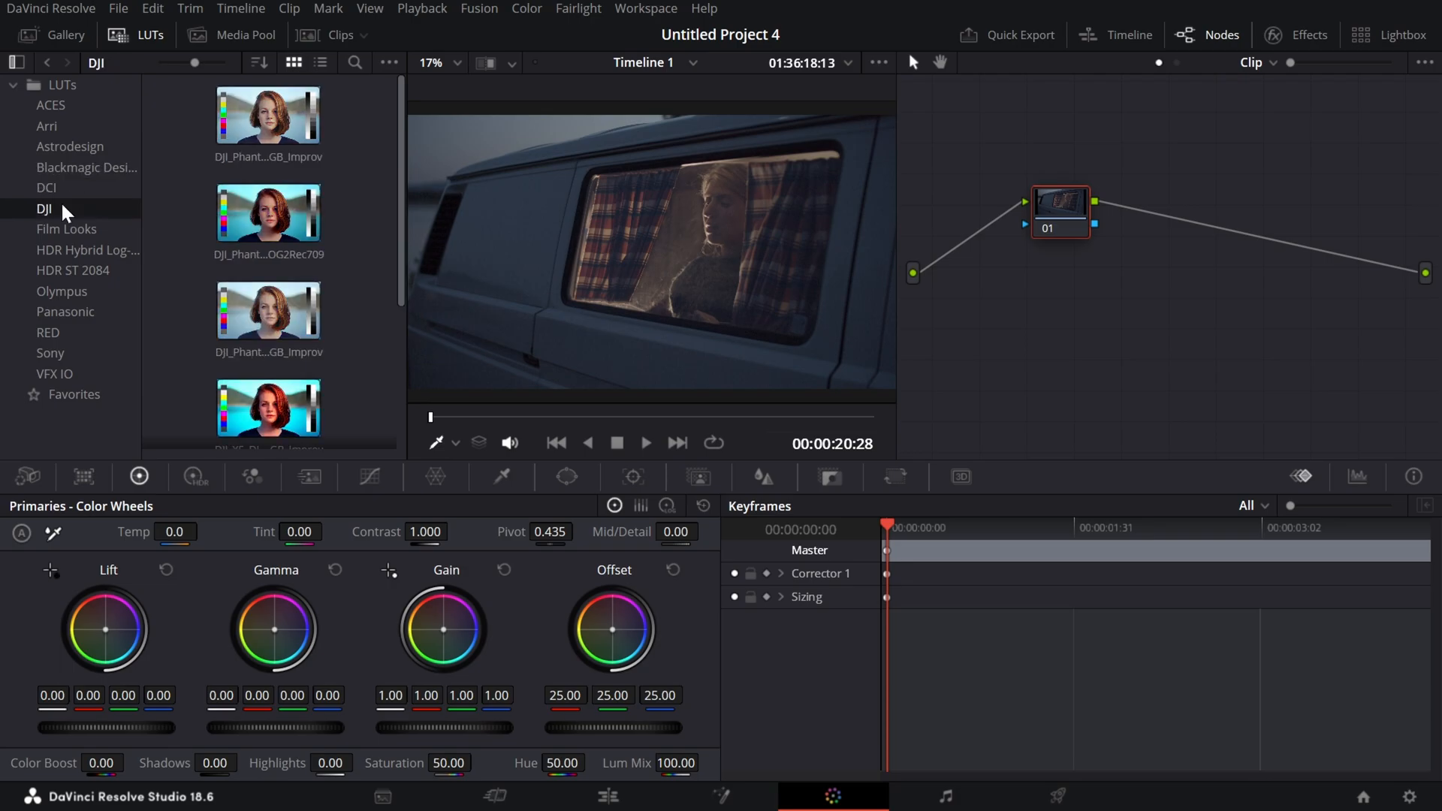
left_click(62, 330)
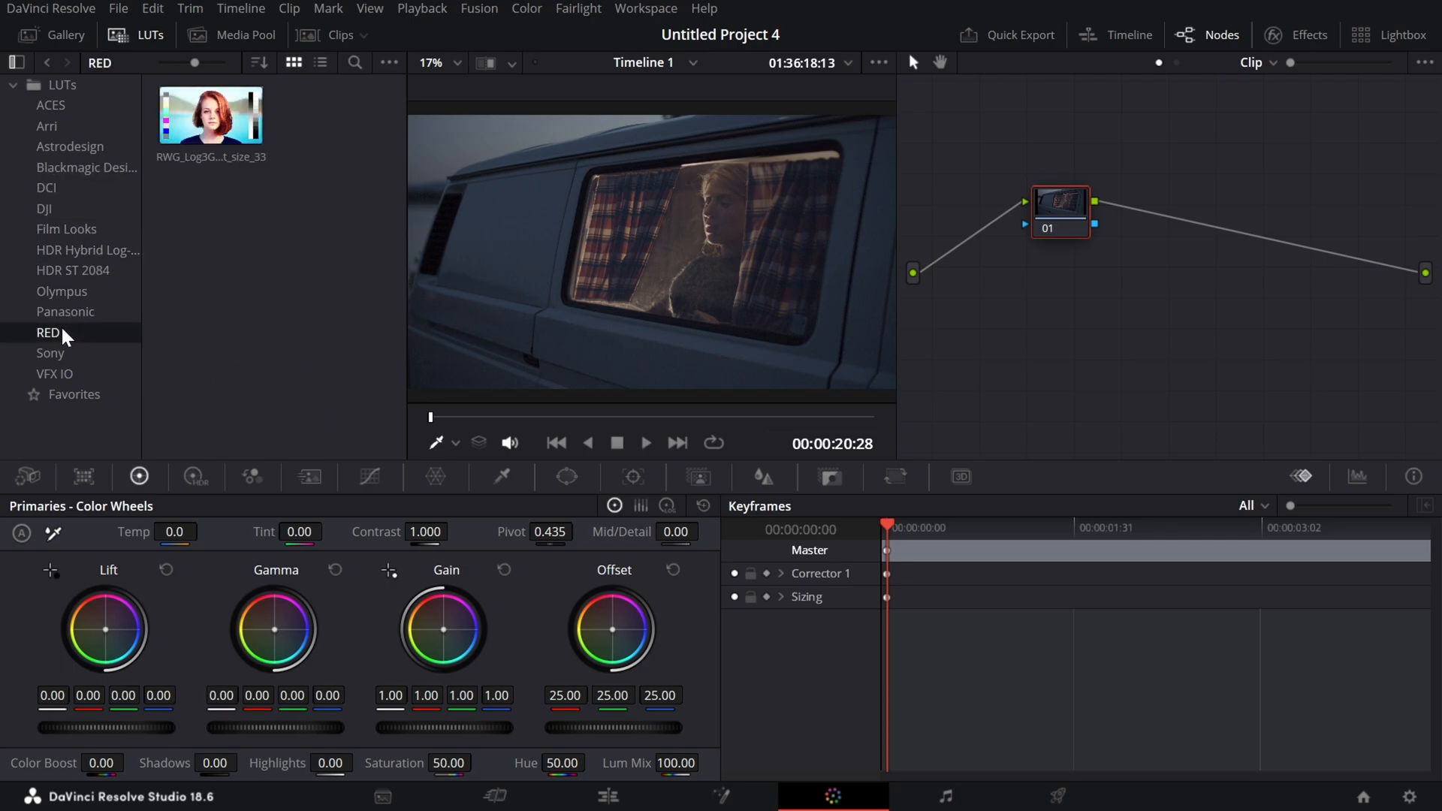
left_click(58, 351)
left_click(67, 314)
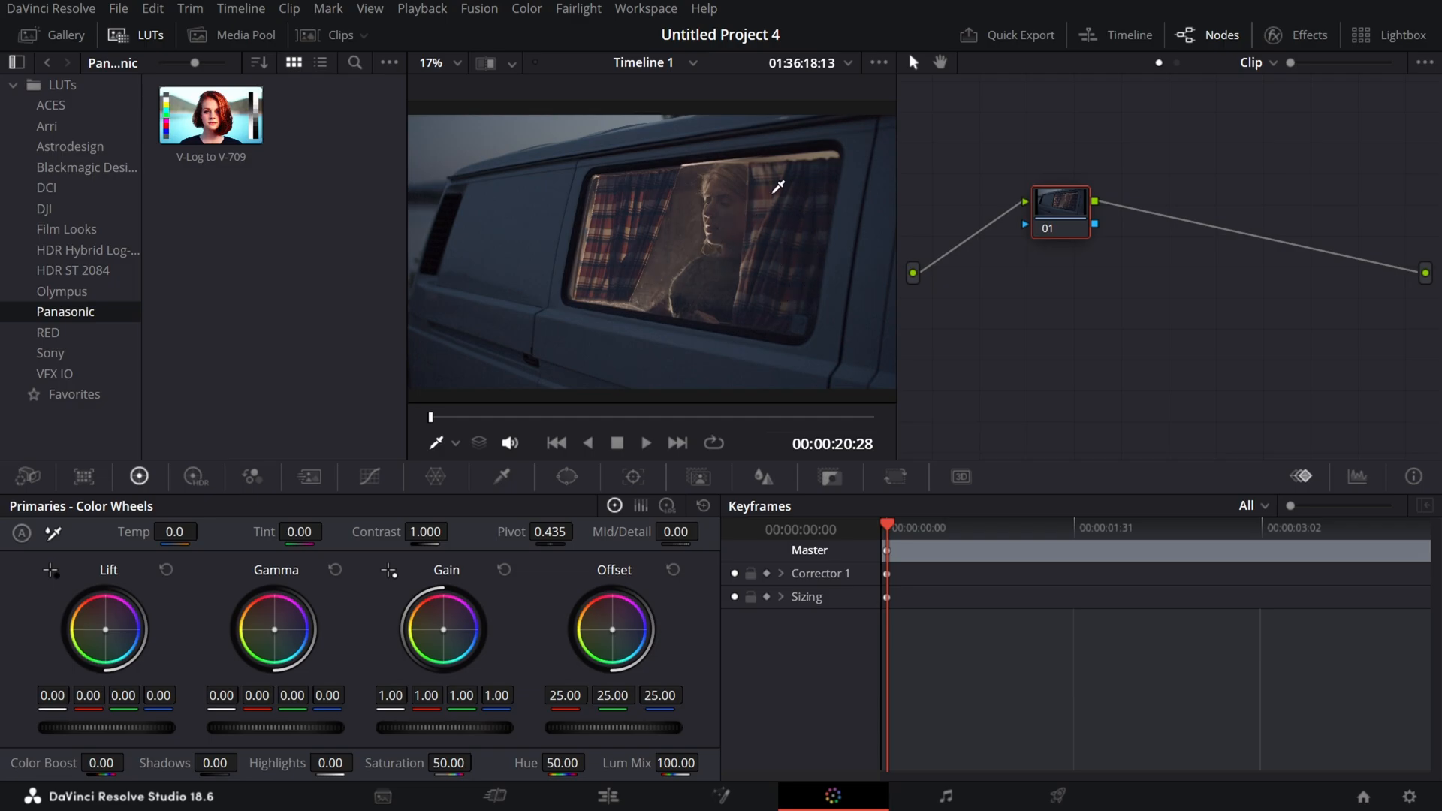
Step: Set the van clip's contrast to 0.420 and save the project
left_click_drag(454, 537, 454, 531)
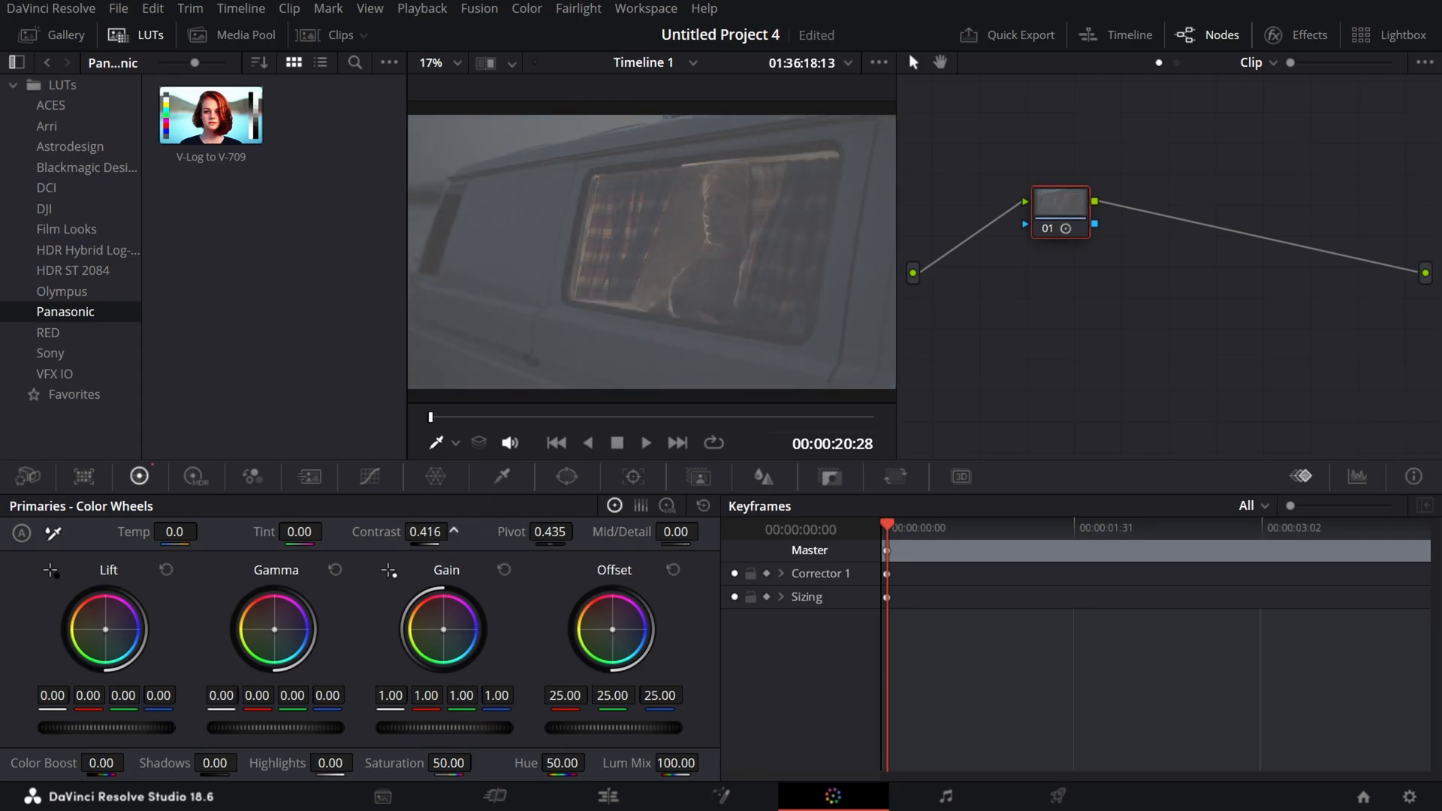
key("ctrl+f")
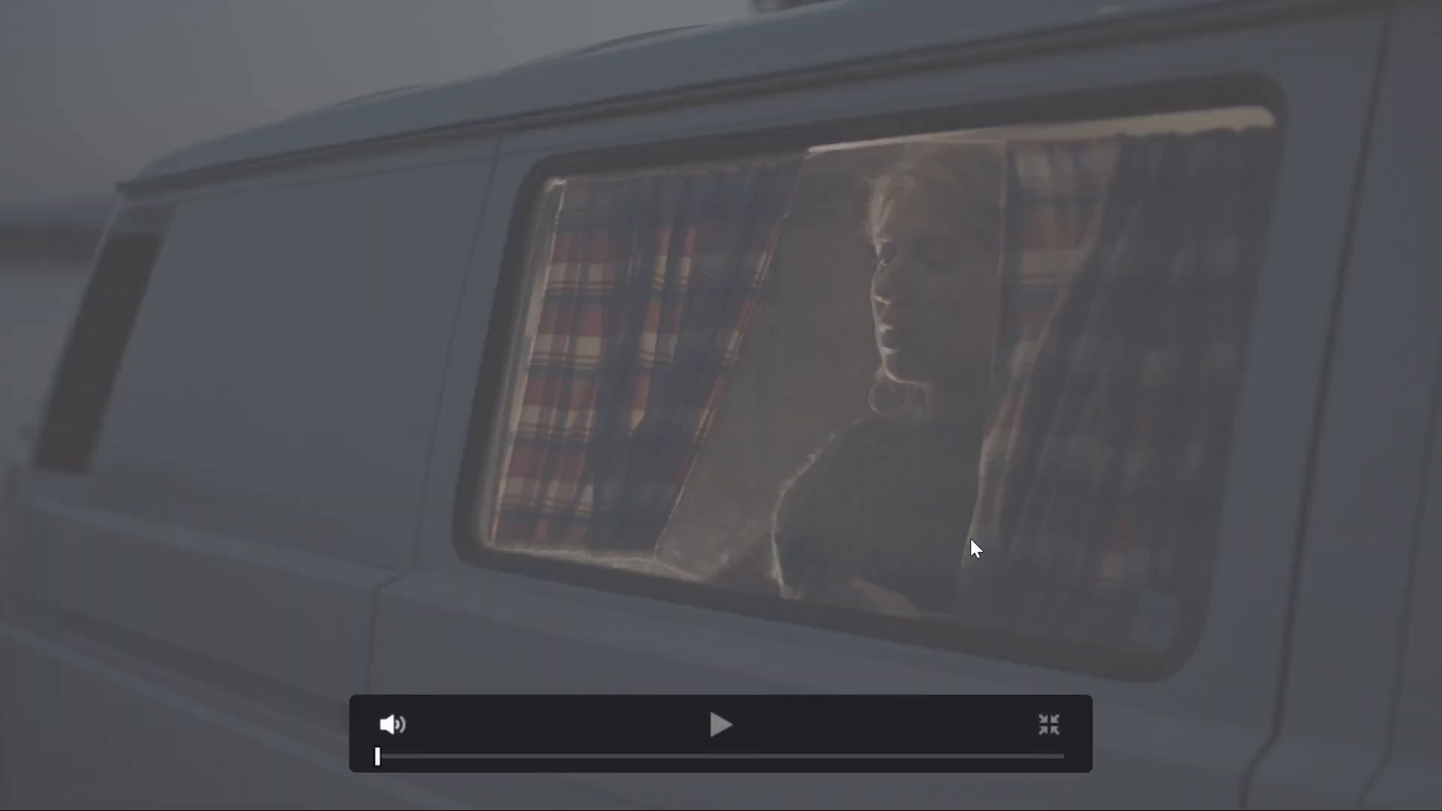
key("ctrl+f")
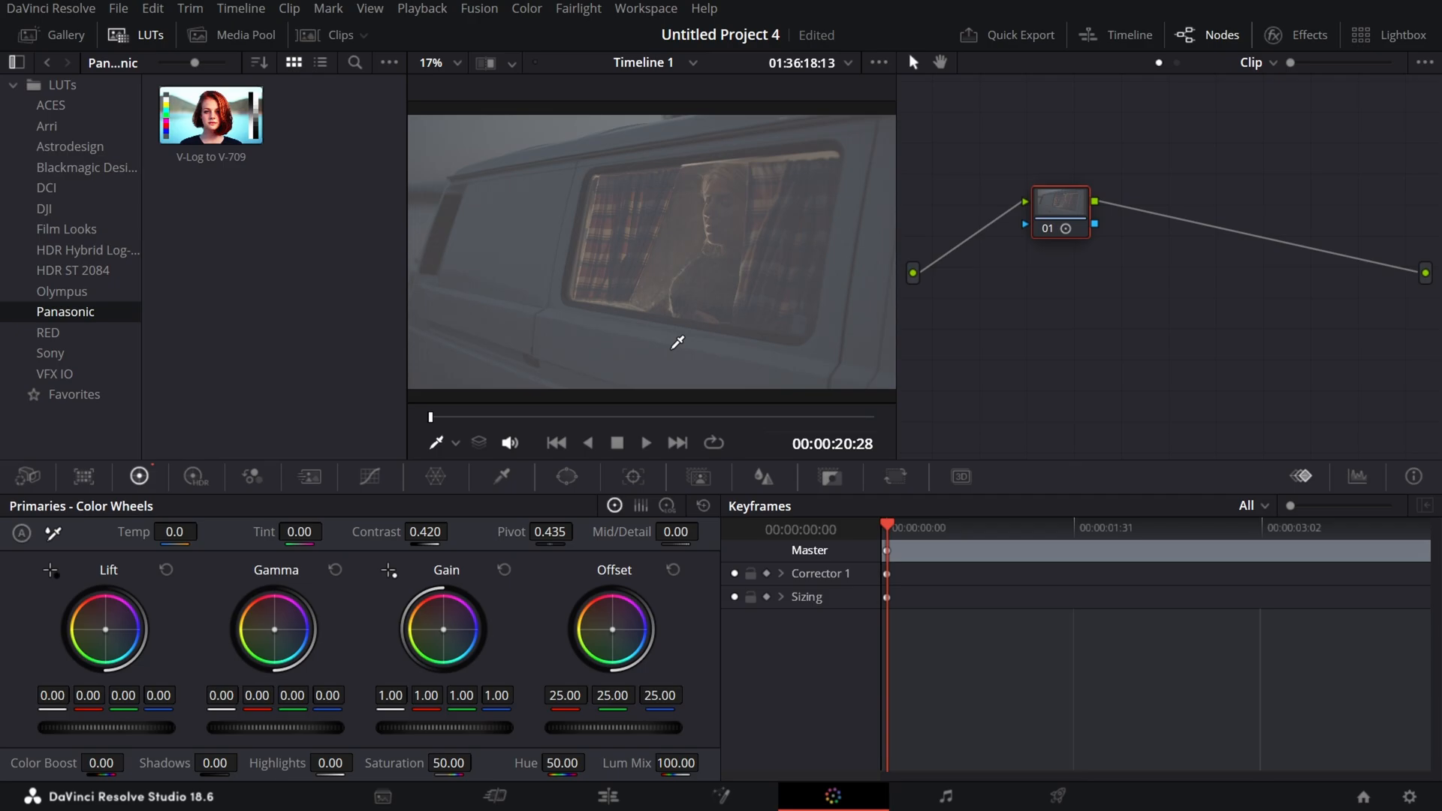
key("ctrl+s")
Step: Show the media pool on the Color page and make the first timeline clip, the woman with the dog, current
left_click(220, 33)
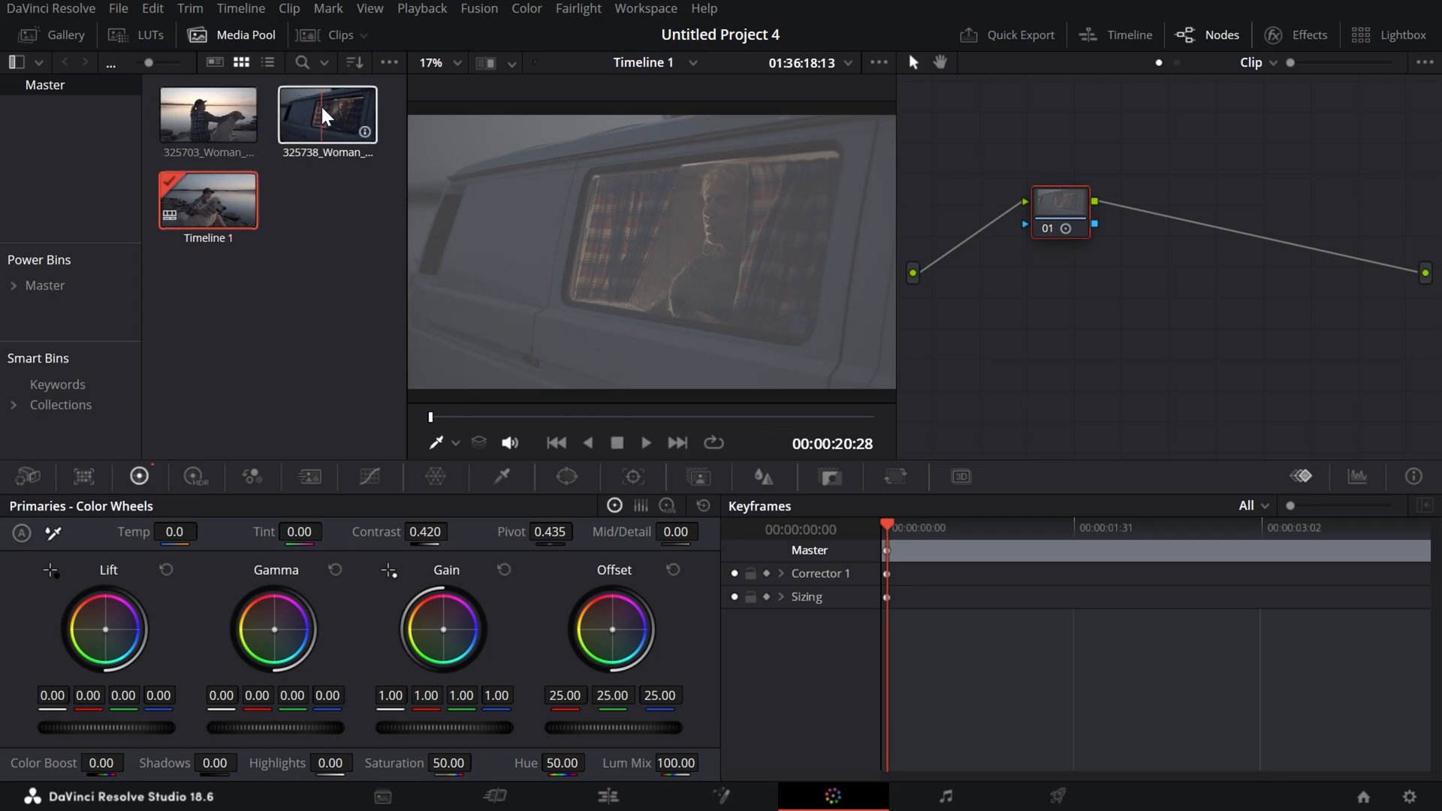
left_click(308, 34)
left_click(78, 400)
left_click(156, 408)
left_click(52, 404)
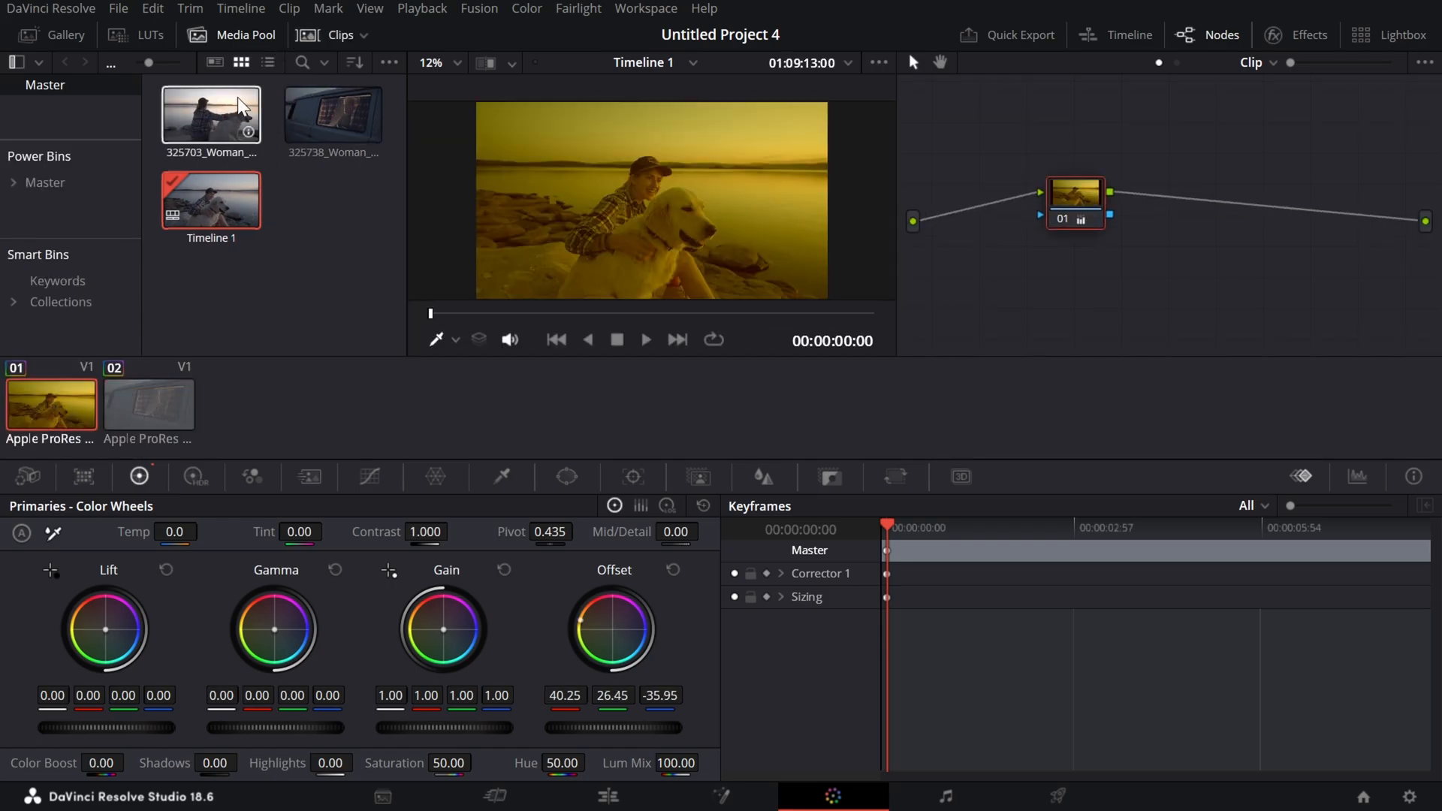
left_click(306, 36)
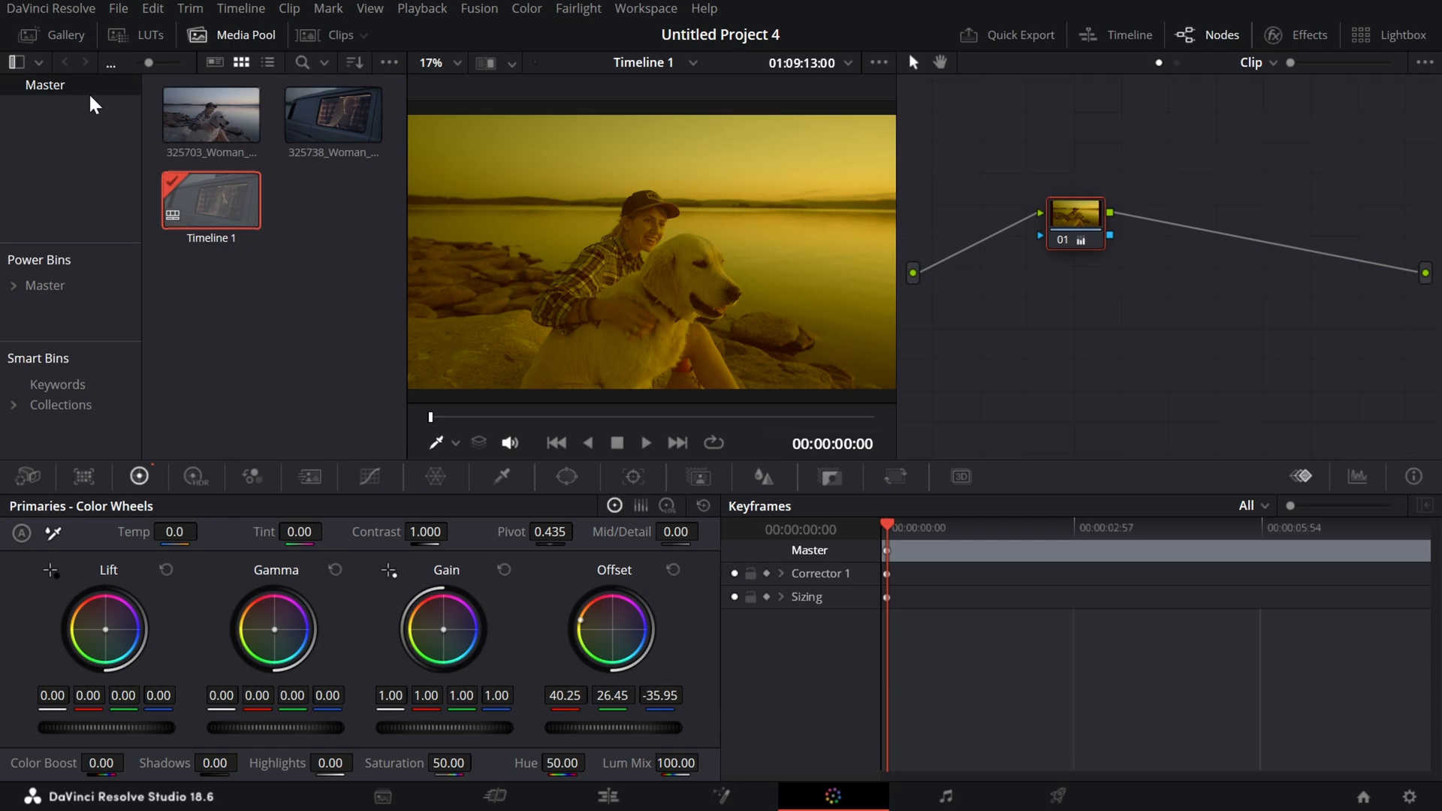
Step: Shift the Power Bins and Smart Bins sections up and look through the Master power bin and its Demo Text For Reel folder
left_click_drag(97, 243, 100, 178)
left_click_drag(110, 342, 110, 287)
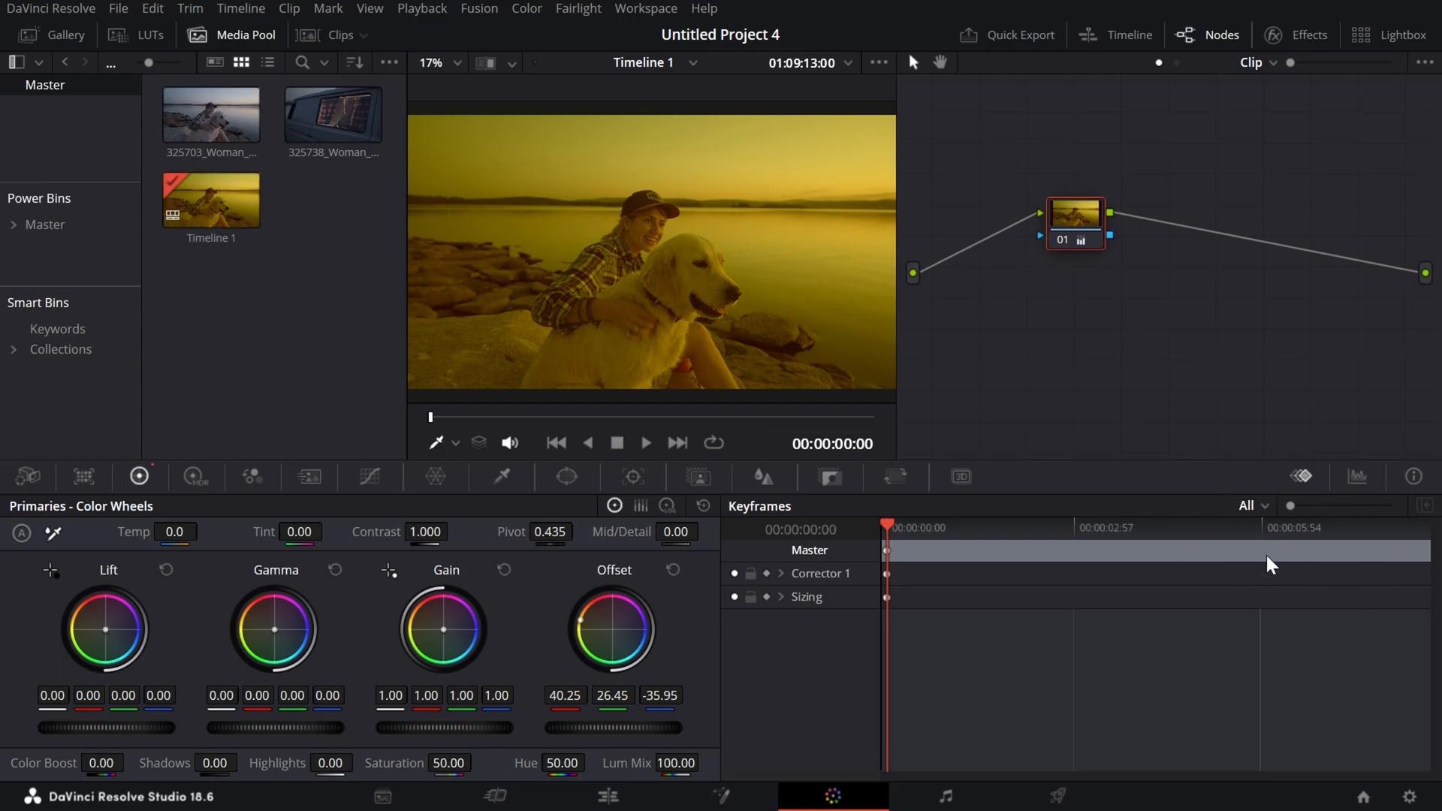
left_click(111, 219)
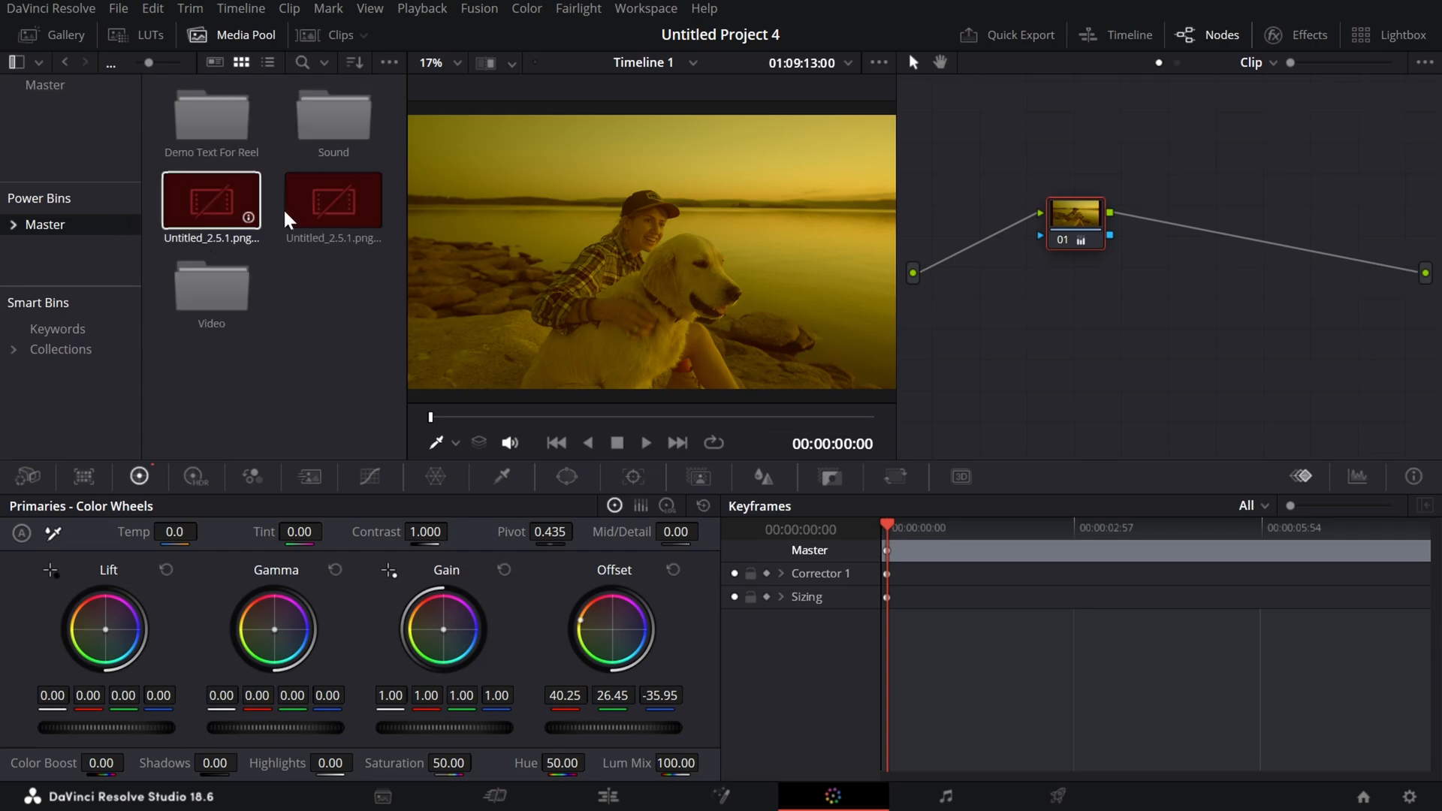
double_click(237, 127)
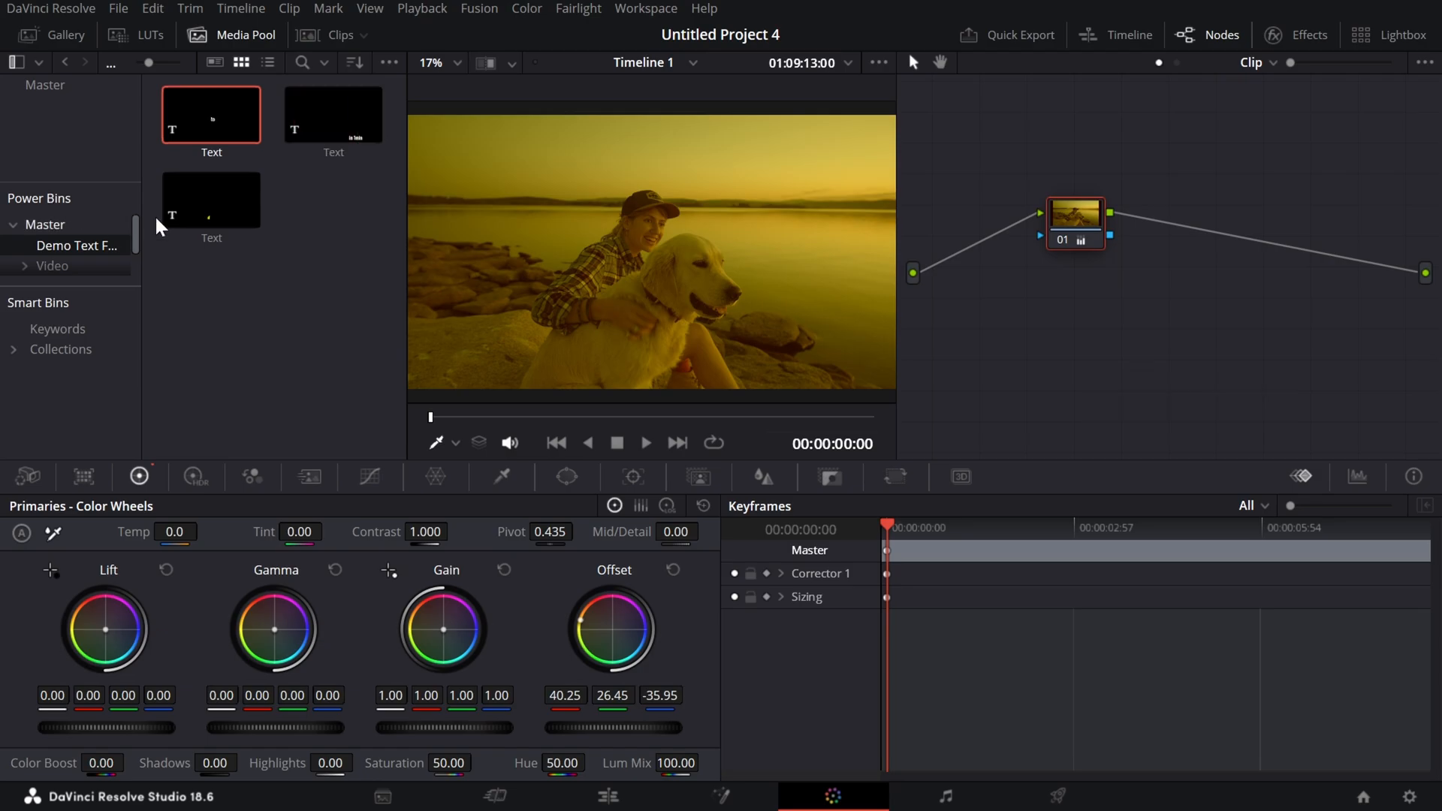
left_click(14, 226)
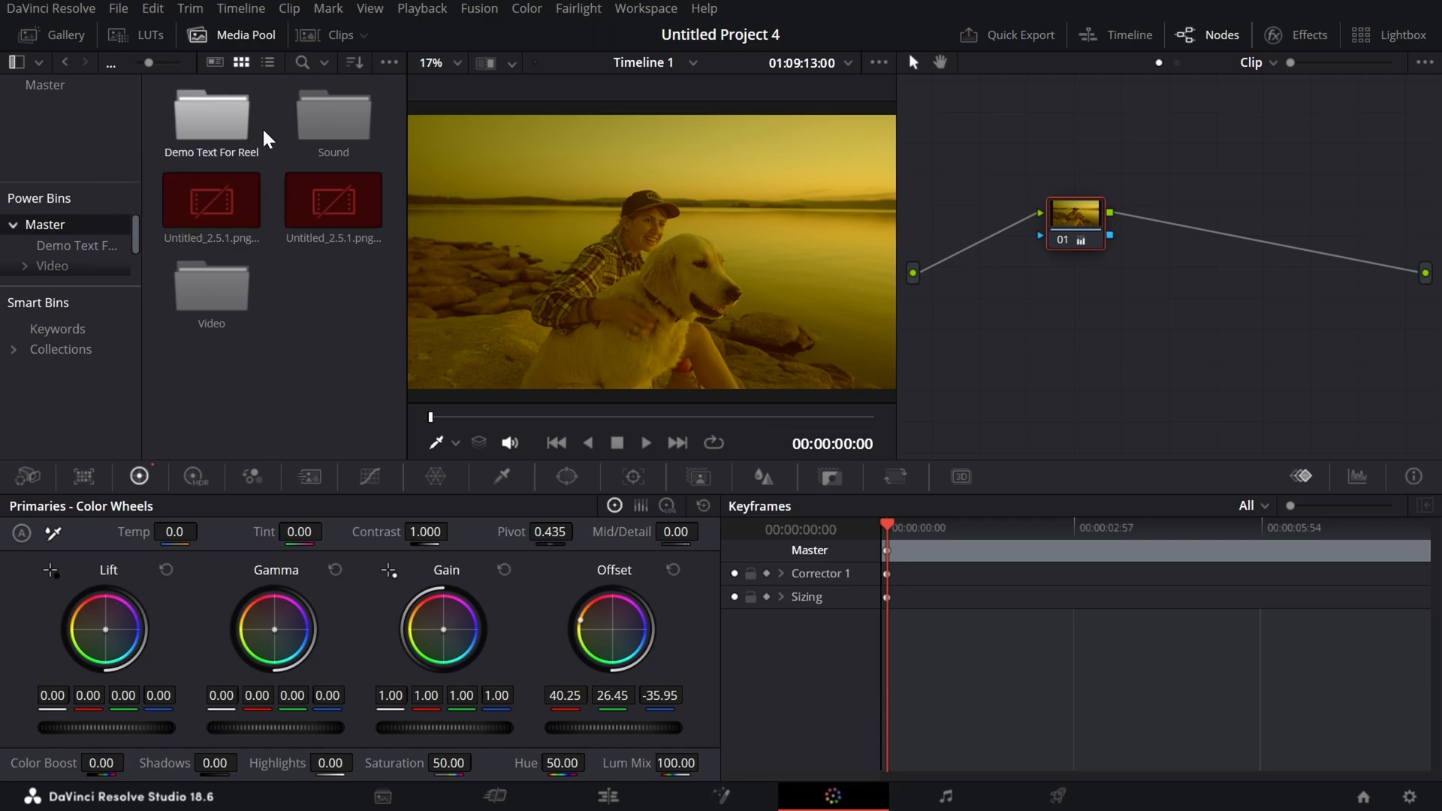
Step: Make the second clip, the van, current from the clip thumbnails, and close the media pool and thumbnails
left_click(311, 38)
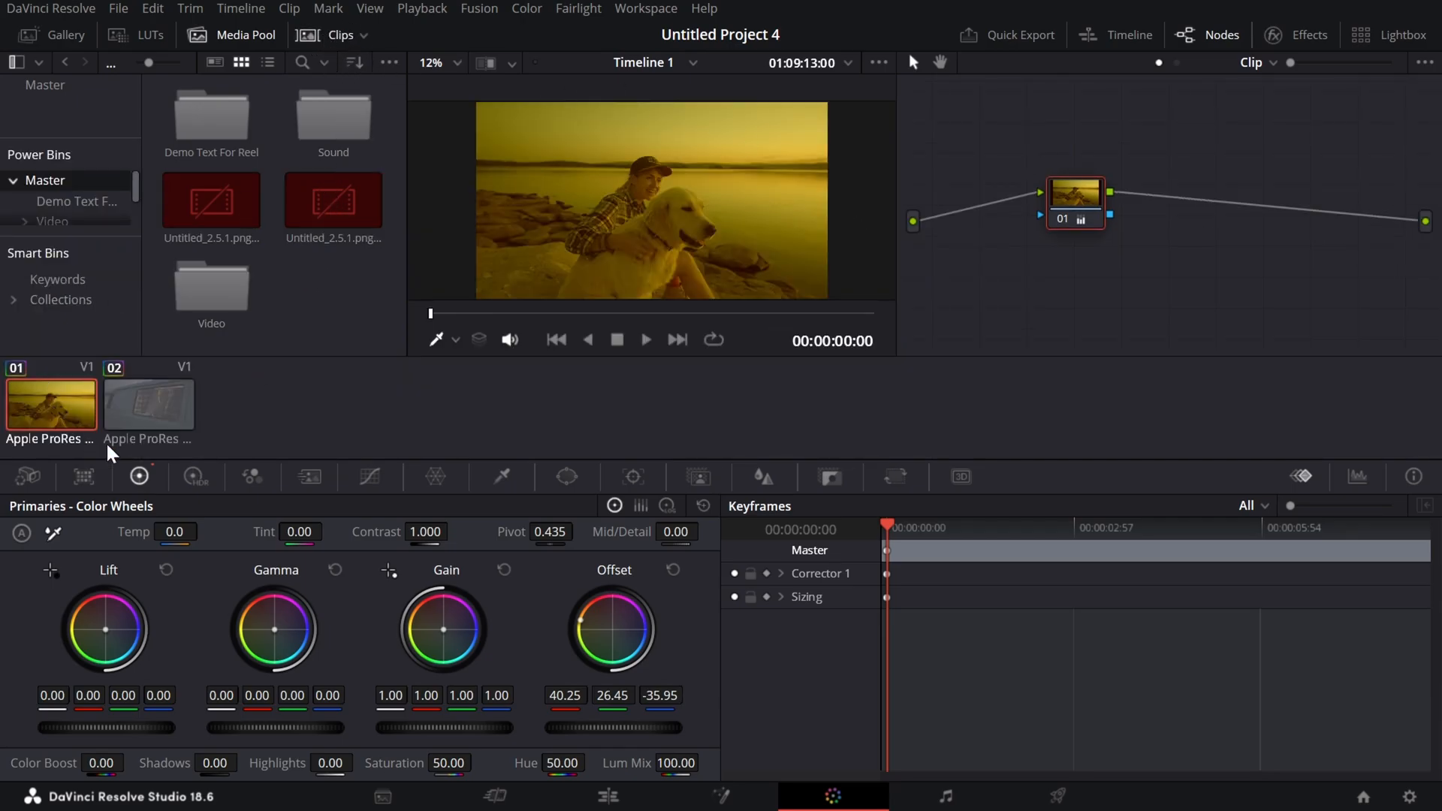
left_click(108, 413)
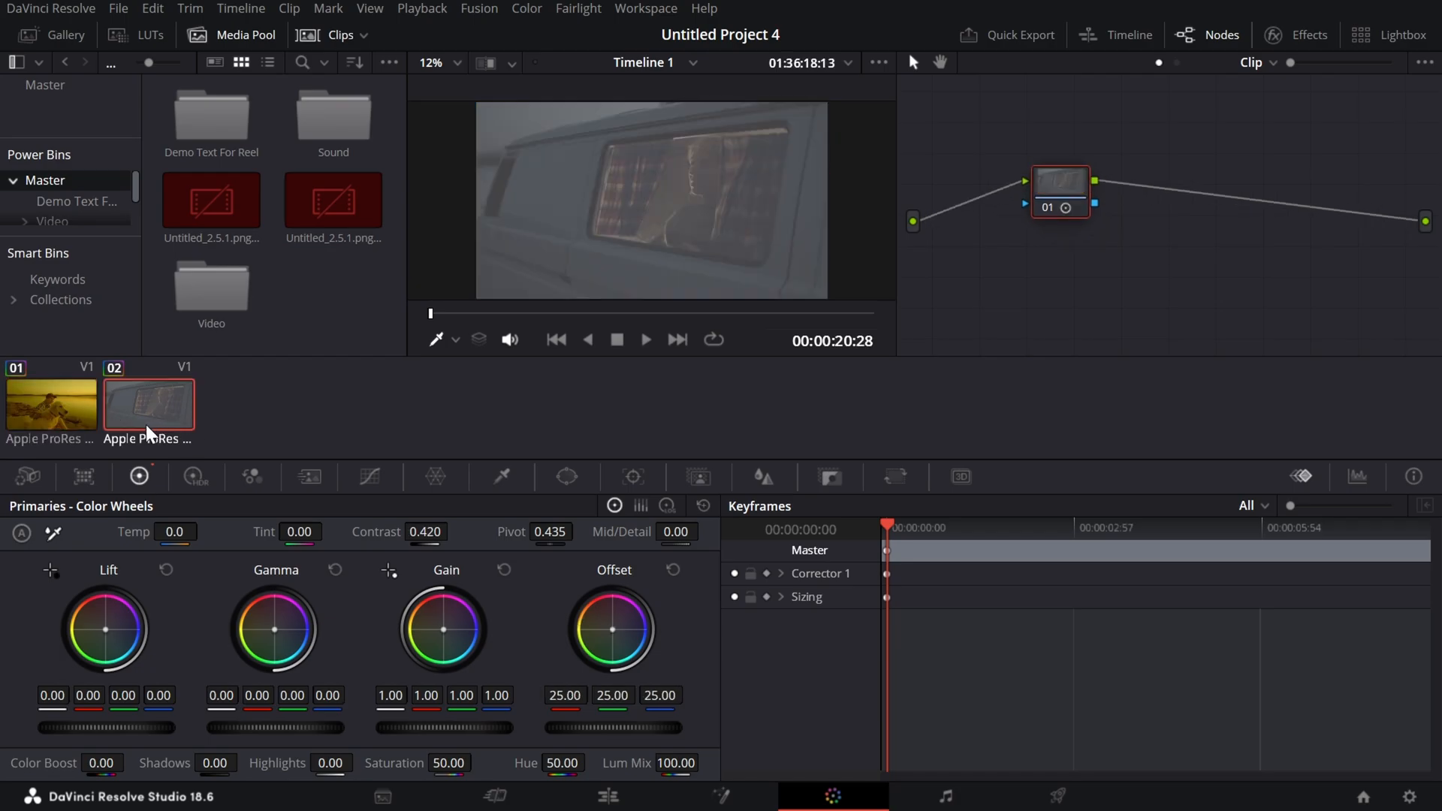
key("alt+f")
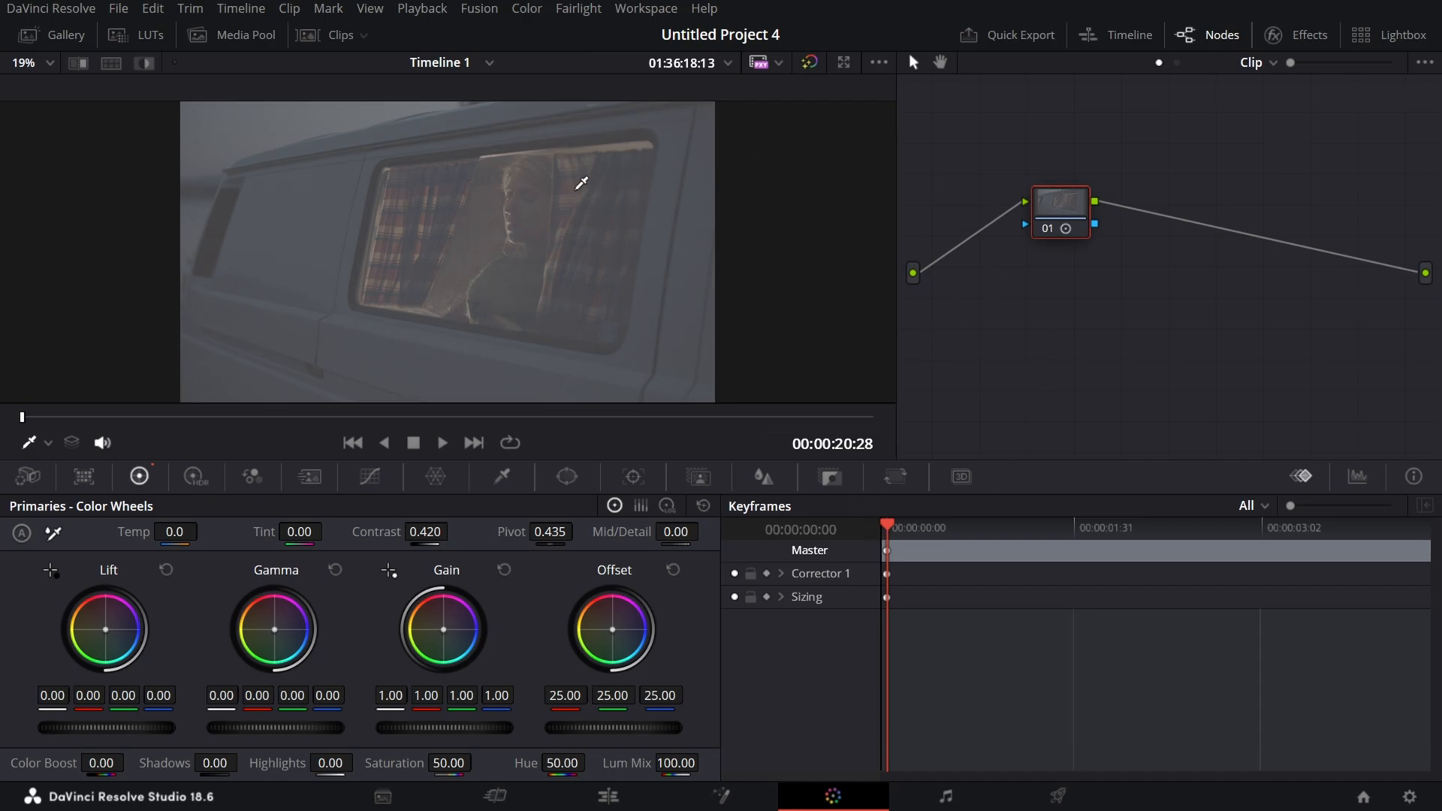
Step: Scrub the van clip to 00:00:27:40 and open the proxy handling options
left_click(676, 270)
left_click_drag(25, 421, 602, 417)
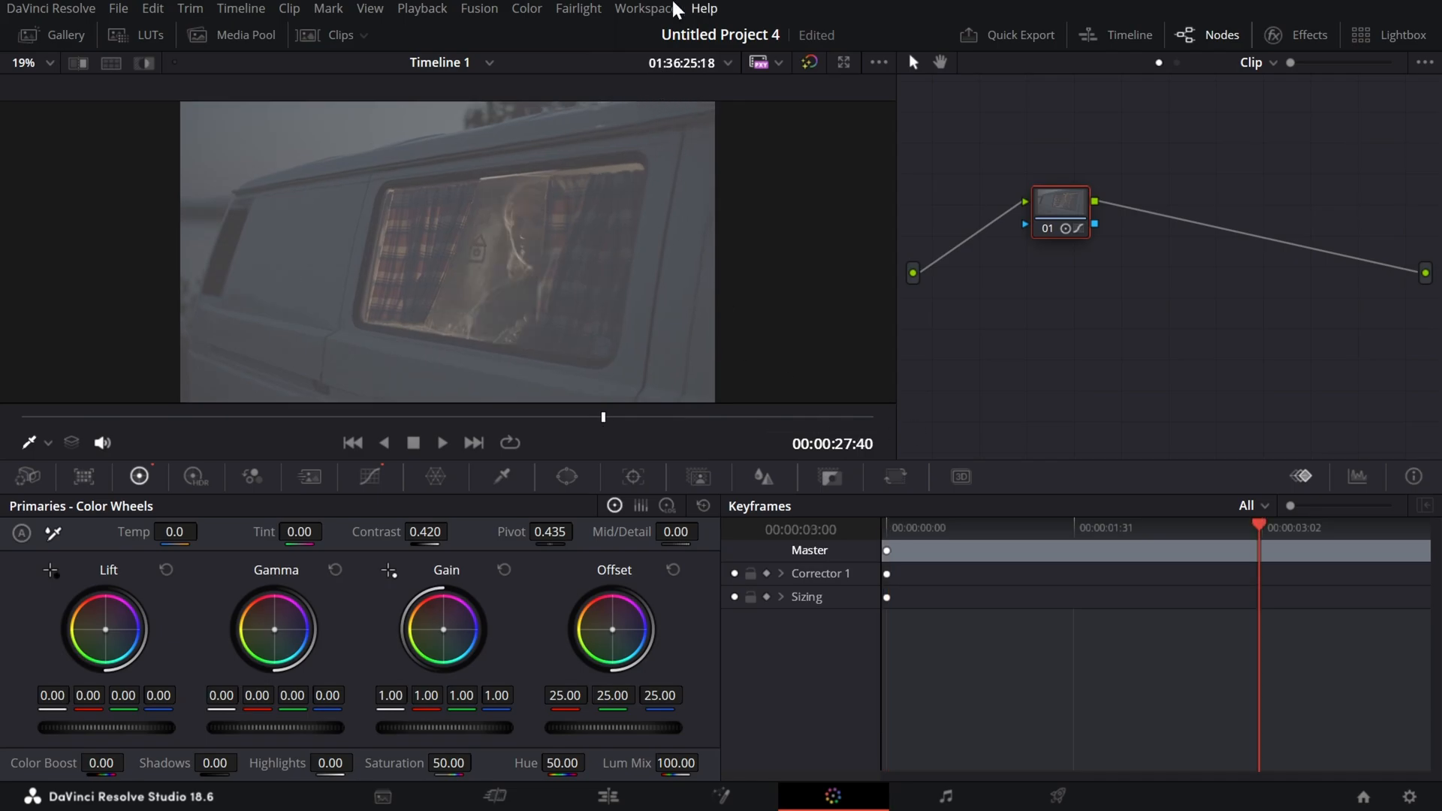
left_click(749, 56)
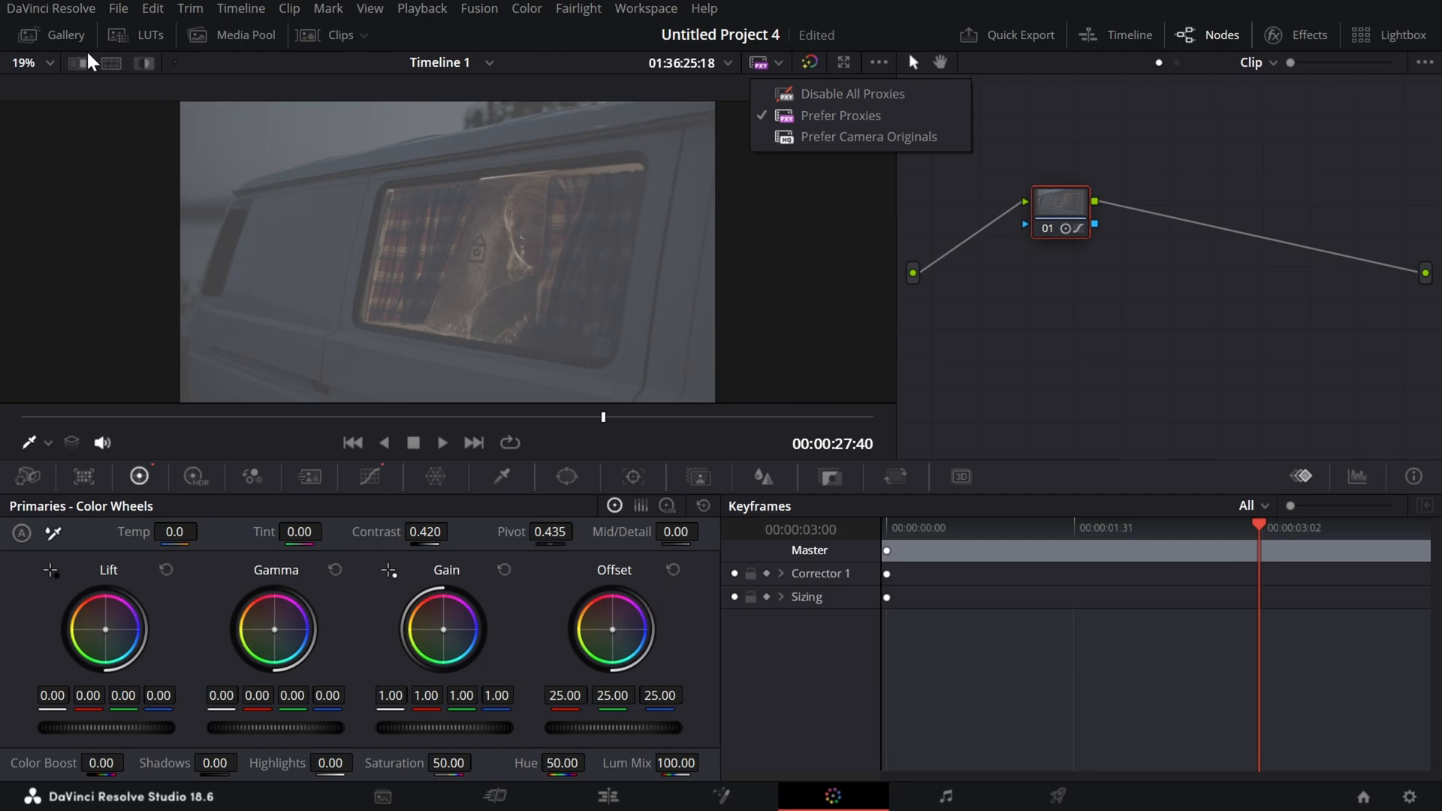
Step: Toggle the clip thumbnails, the grade bypass and the expanded viewer on and off on the woman-with-dog clip
left_click(327, 35)
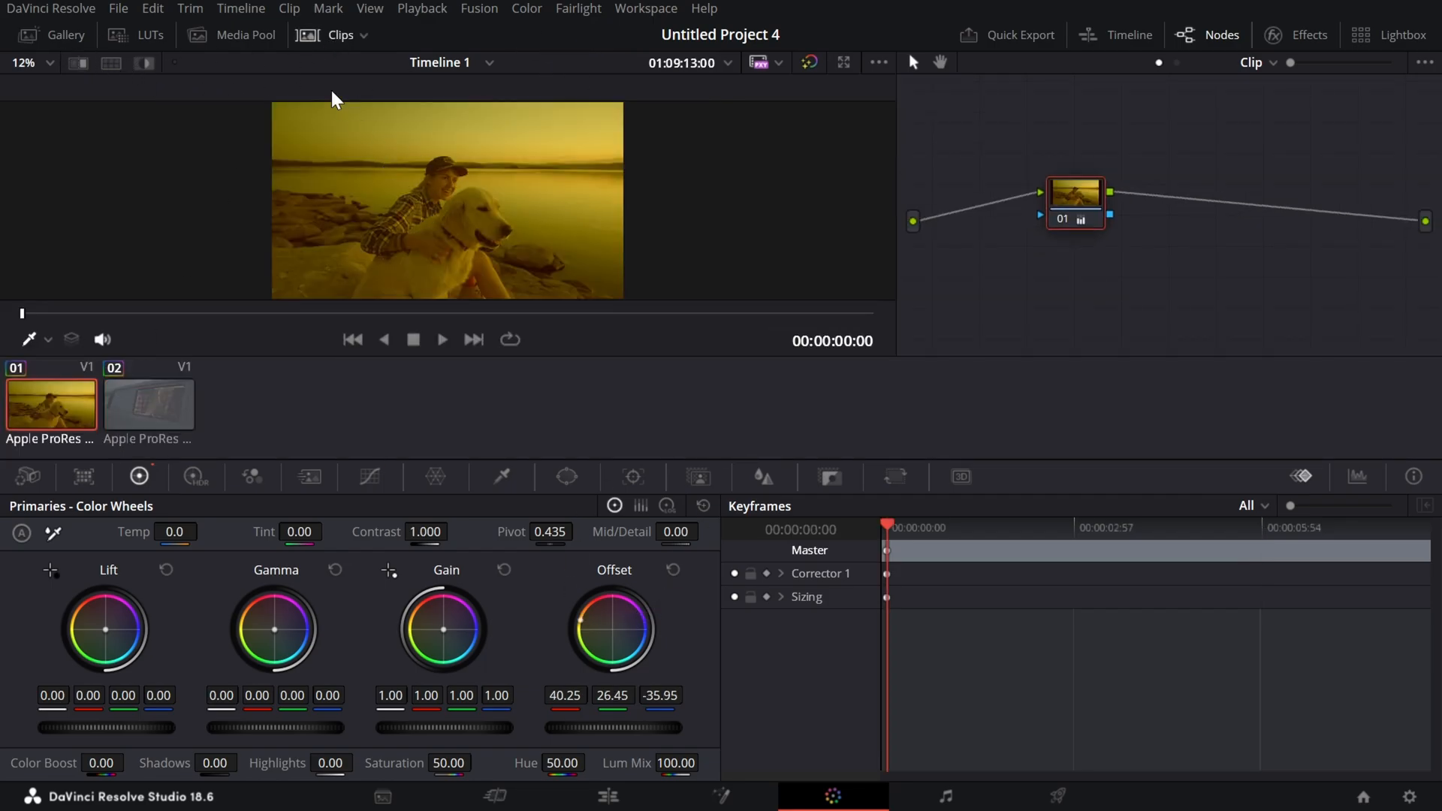
left_click(331, 36)
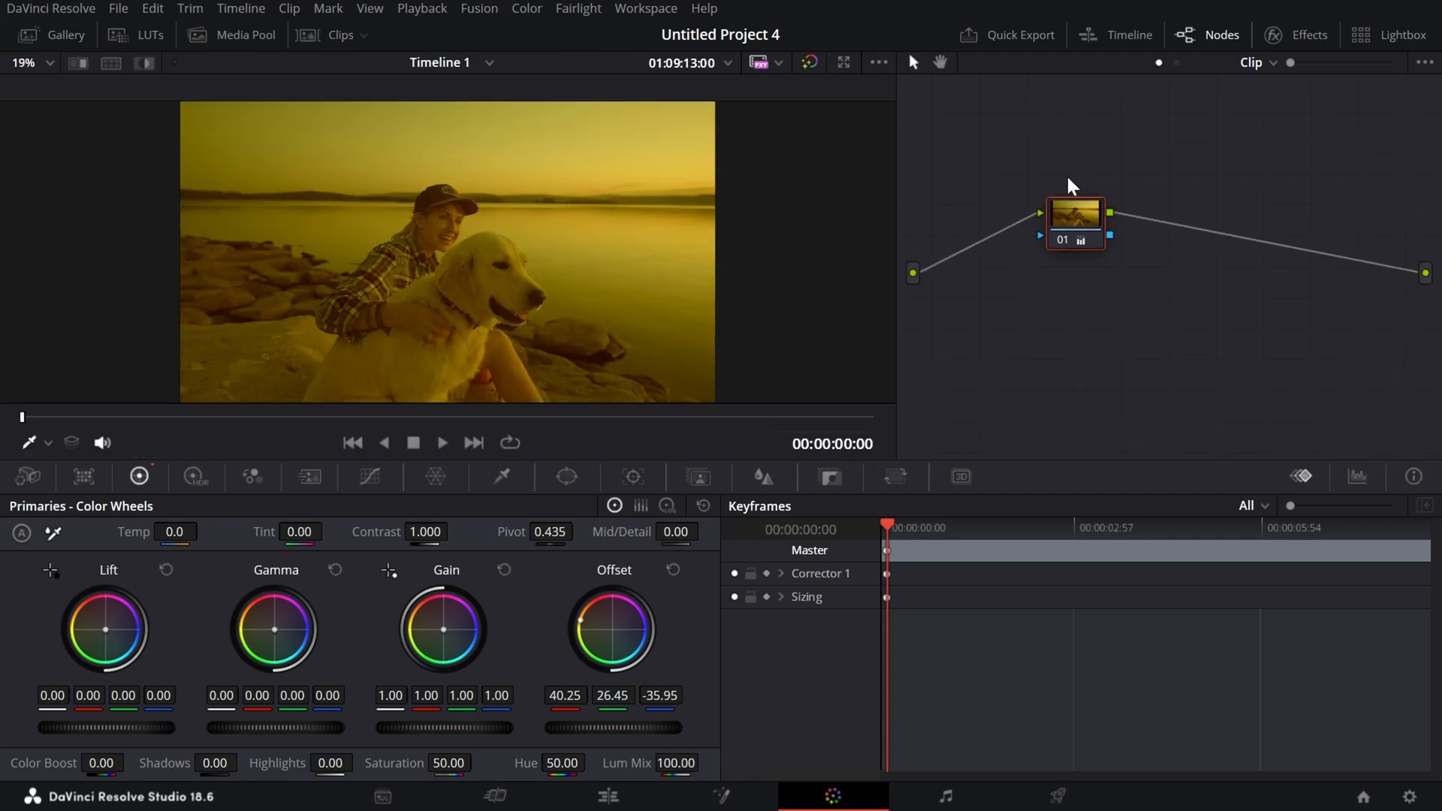
left_click(811, 64)
left_click(811, 64)
left_click(843, 65)
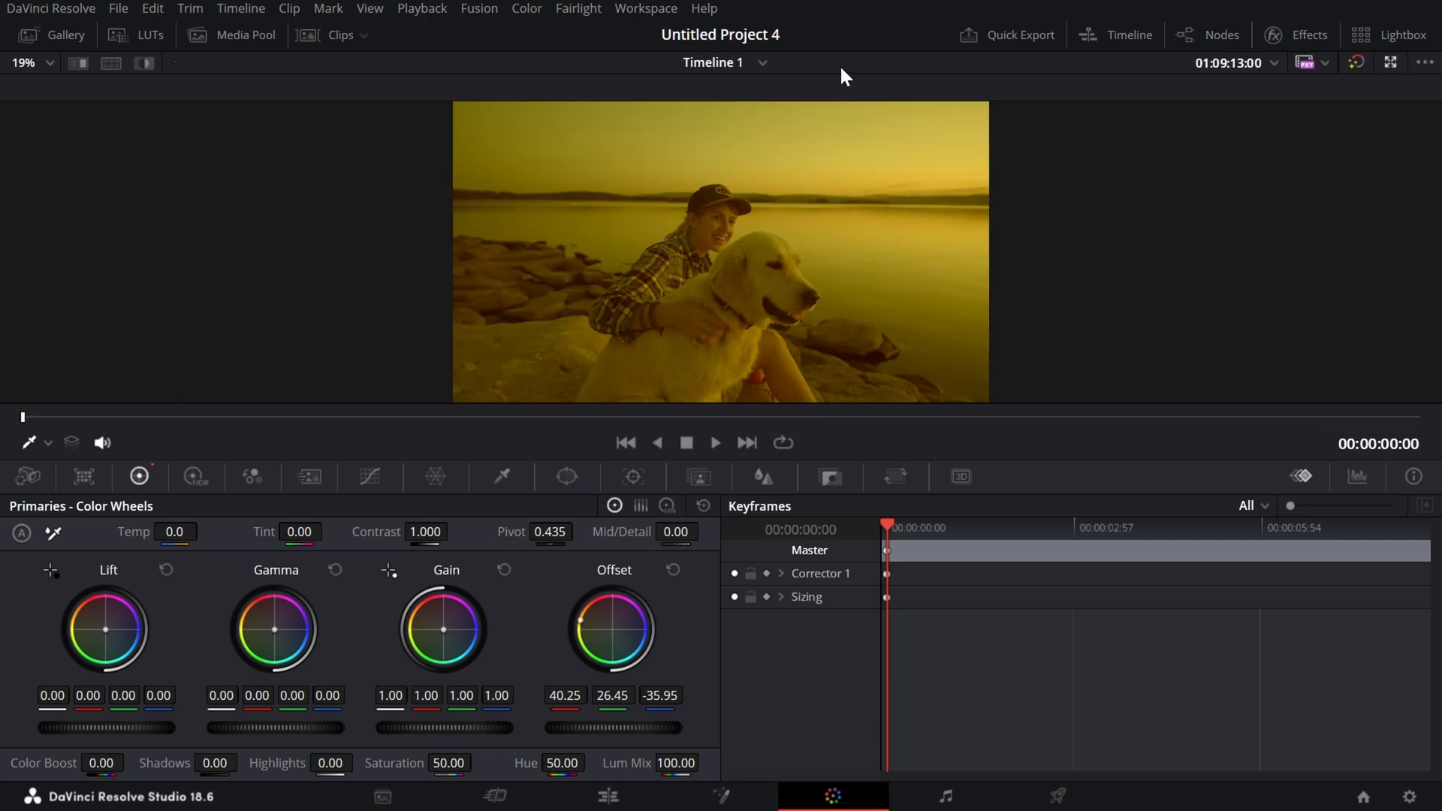
left_click(1390, 63)
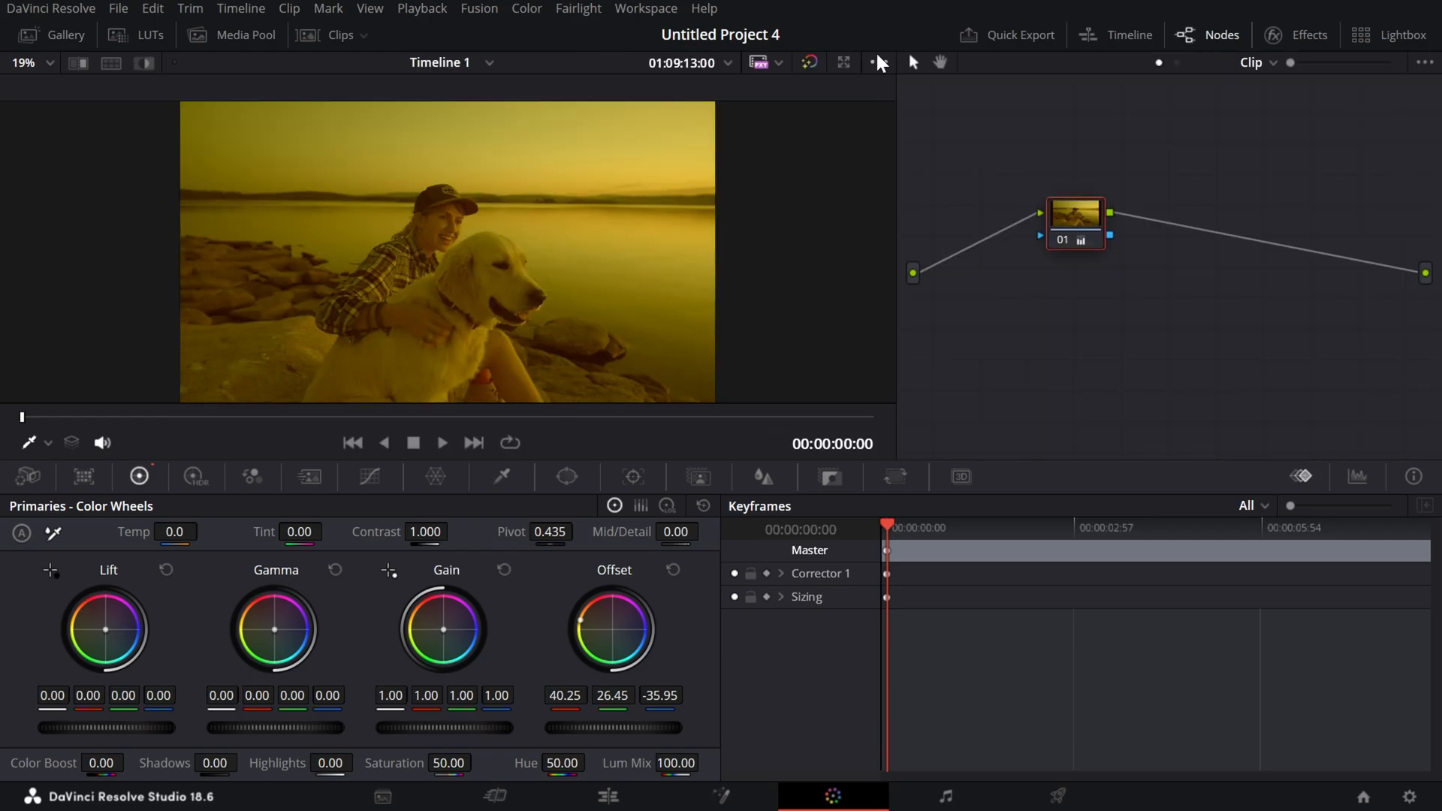
Step: Look through the viewer's Window Outline and Split Screen options and show the RGB picker values in 10 bit
left_click(878, 63)
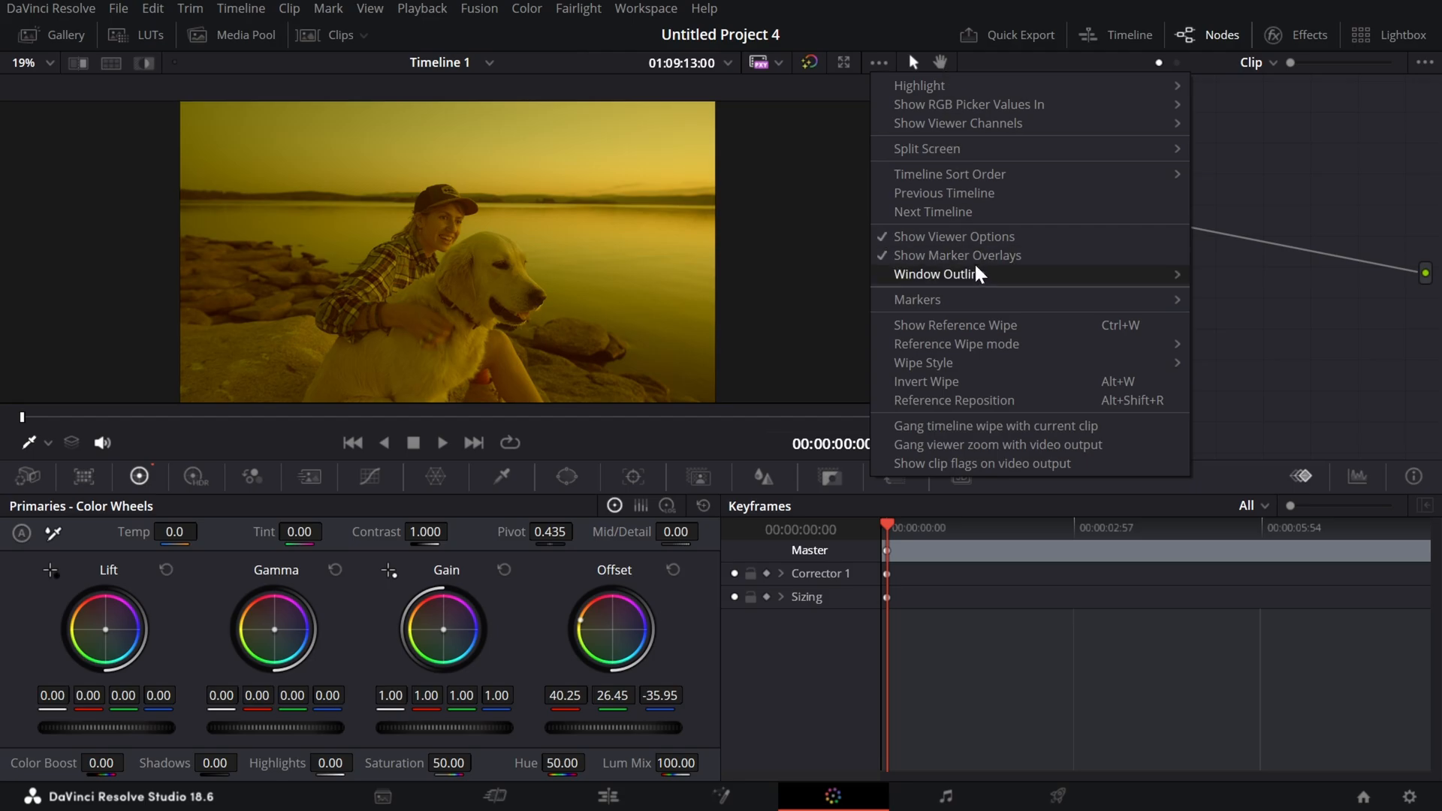
mouse_move(930, 282)
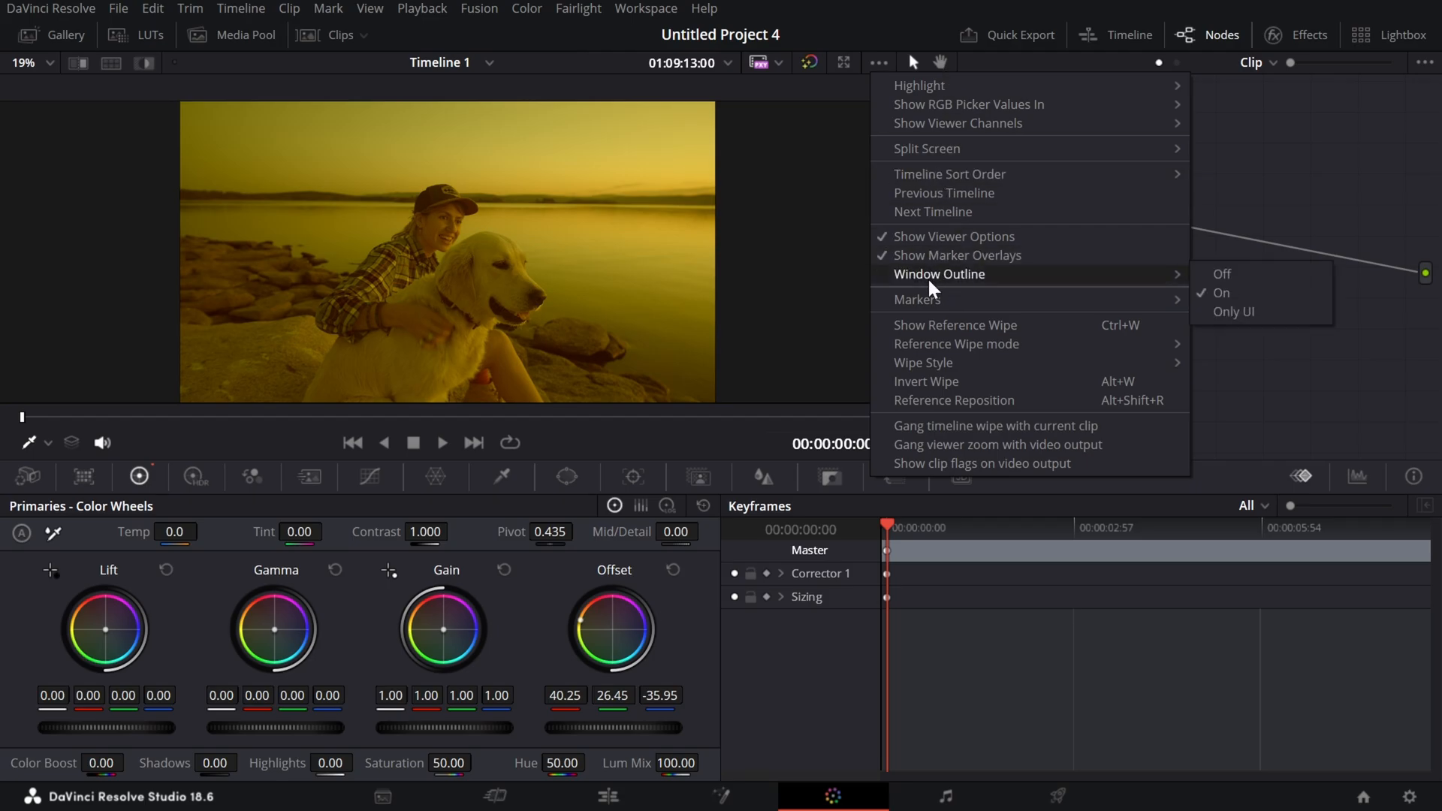
mouse_move(973, 153)
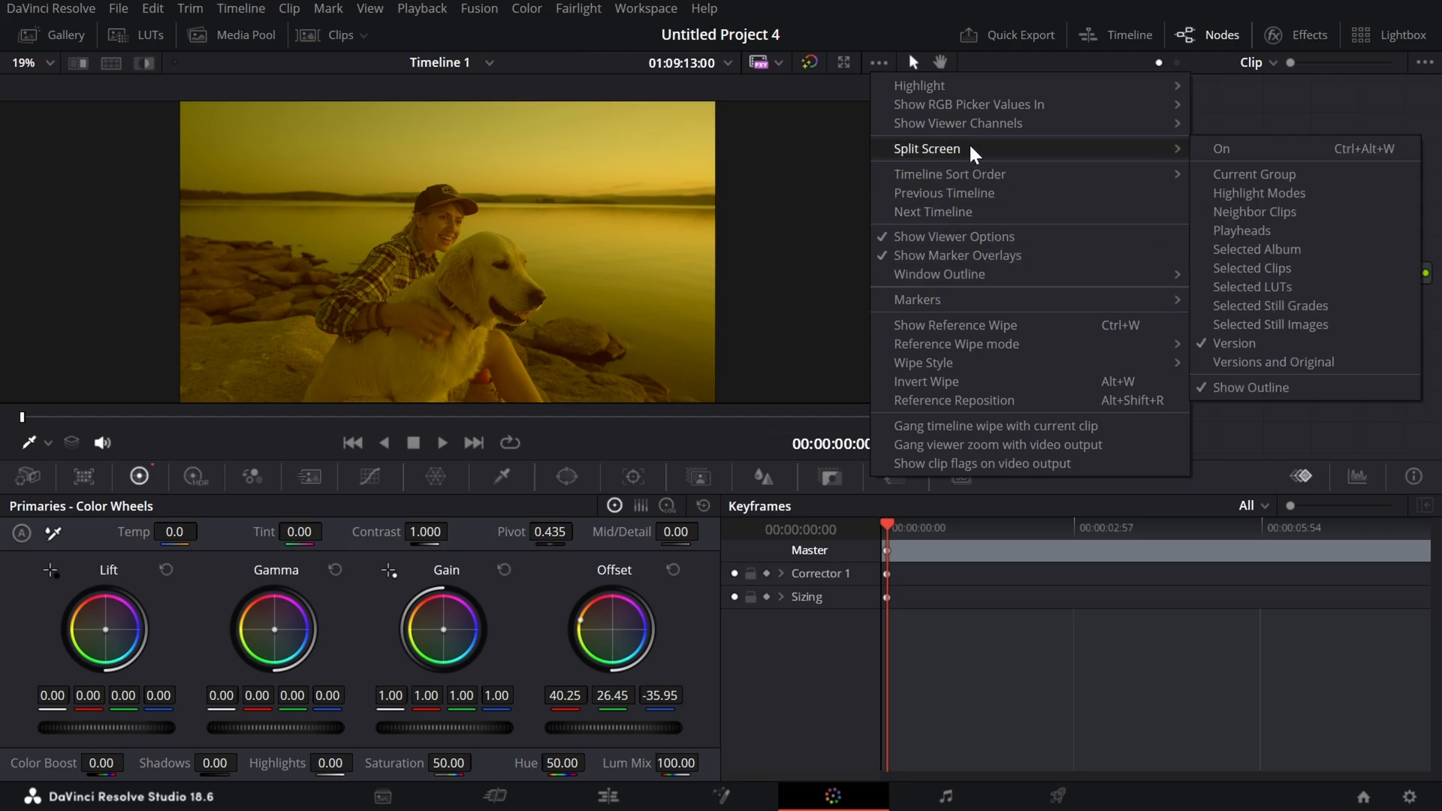
mouse_move(975, 108)
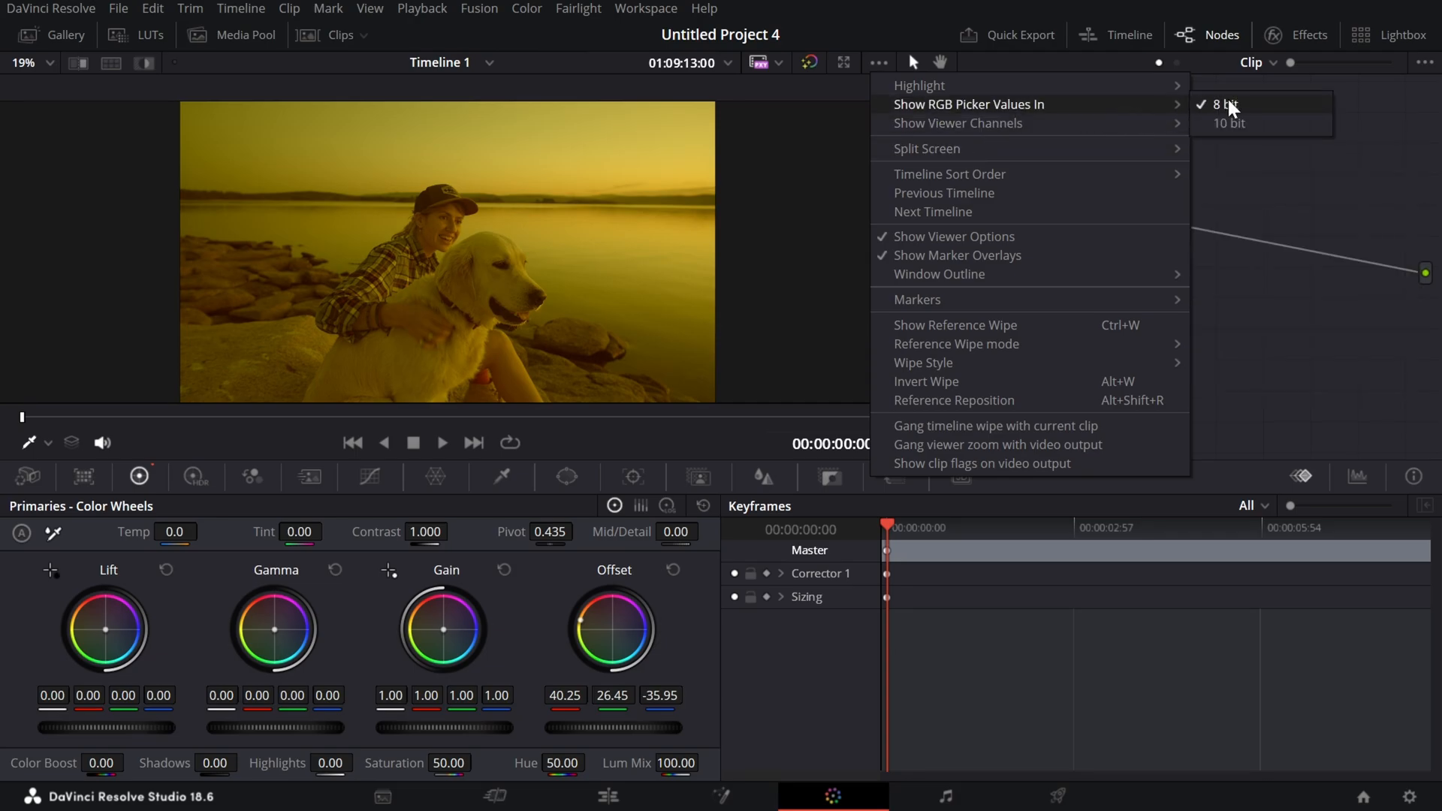
left_click(1230, 123)
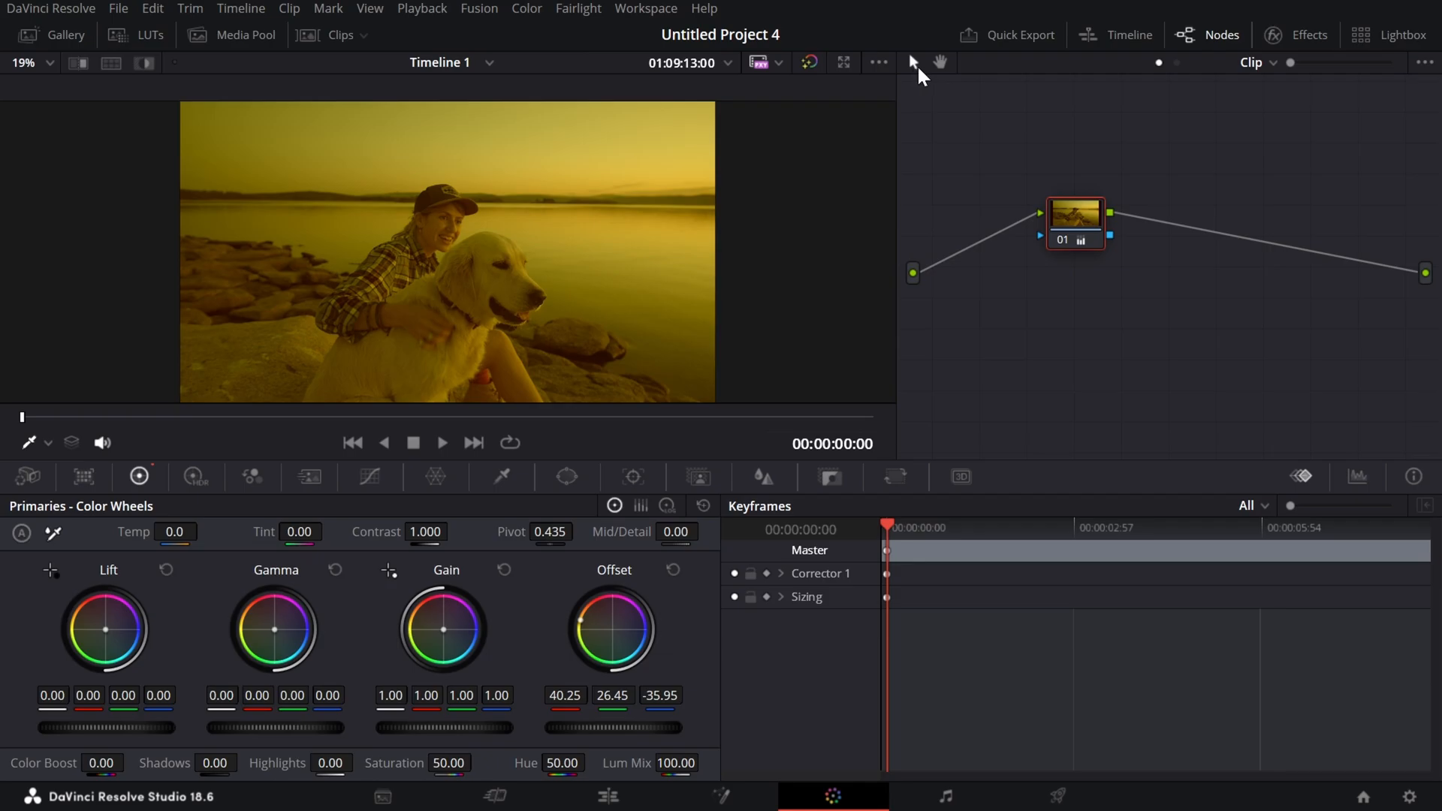
Step: Pan around the node graph with the hand tool and return to the selection tool
left_click(945, 63)
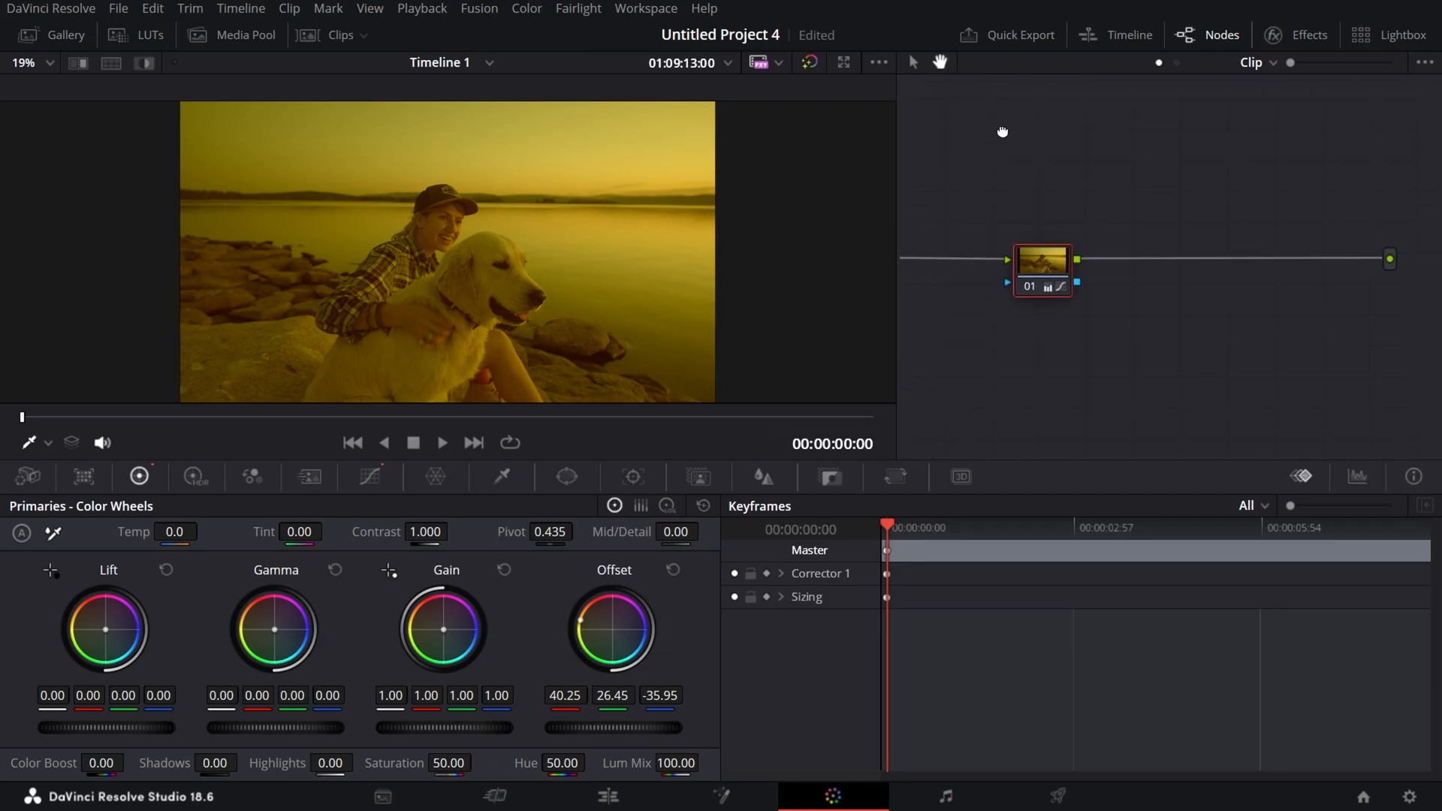
mouse_move(1001, 132)
left_mouse_down()
mouse_move(998, 210)
mouse_move(1004, 142)
left_mouse_up()
left_click(914, 63)
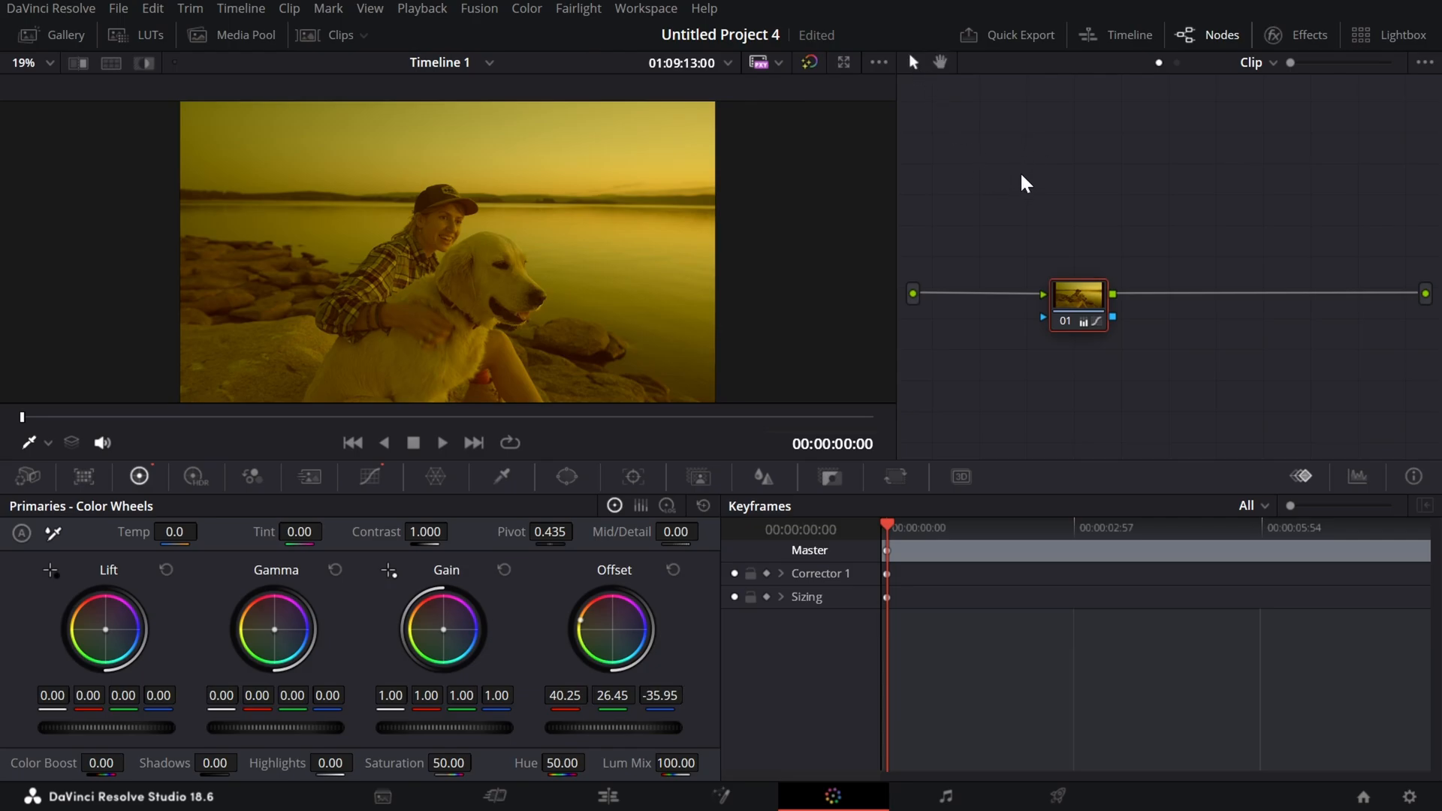
Step: Quick Export the timeline with the H.265 Master preset to the Downloads folder as Timeline 1
left_click(1020, 45)
left_click(1020, 45)
left_click(1021, 45)
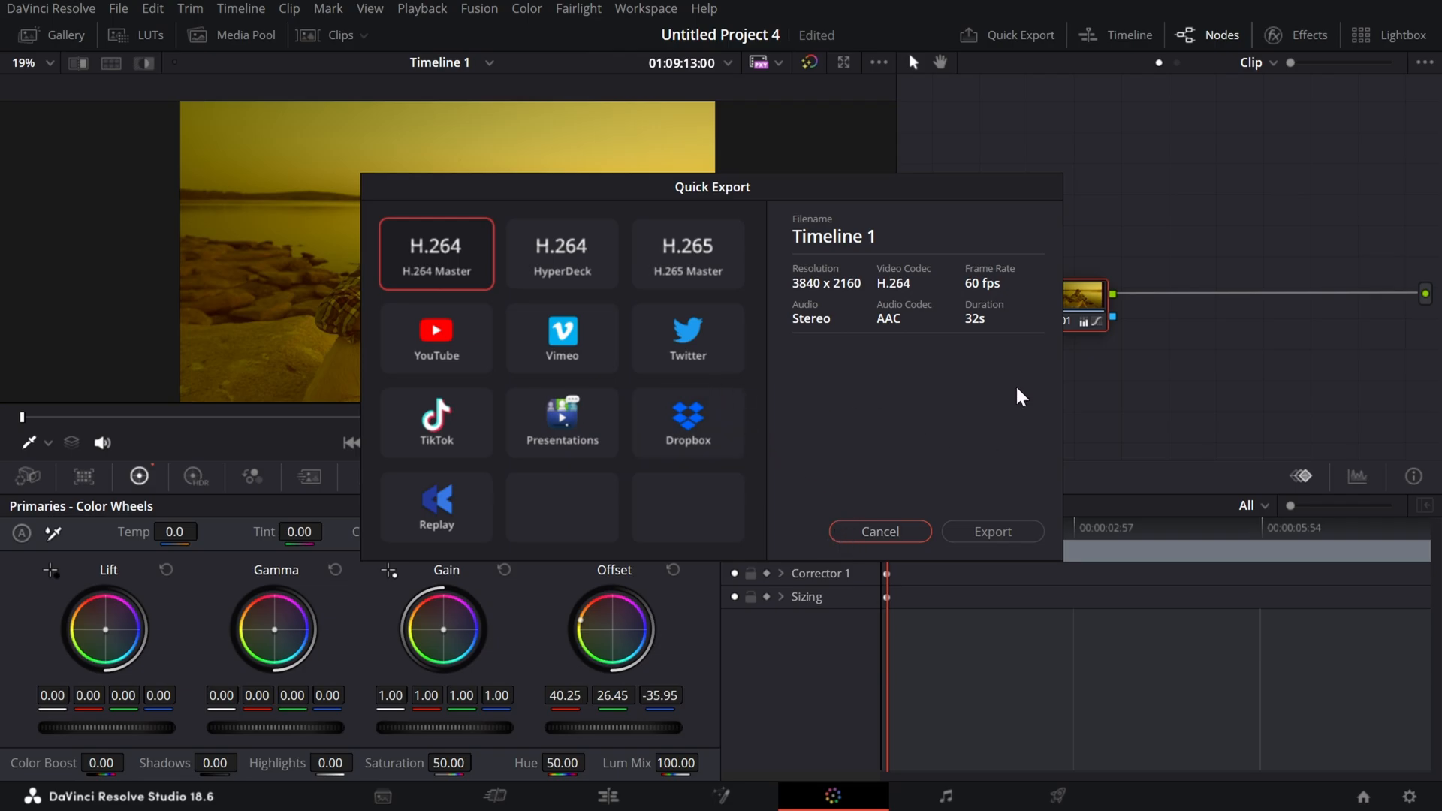
left_click(687, 271)
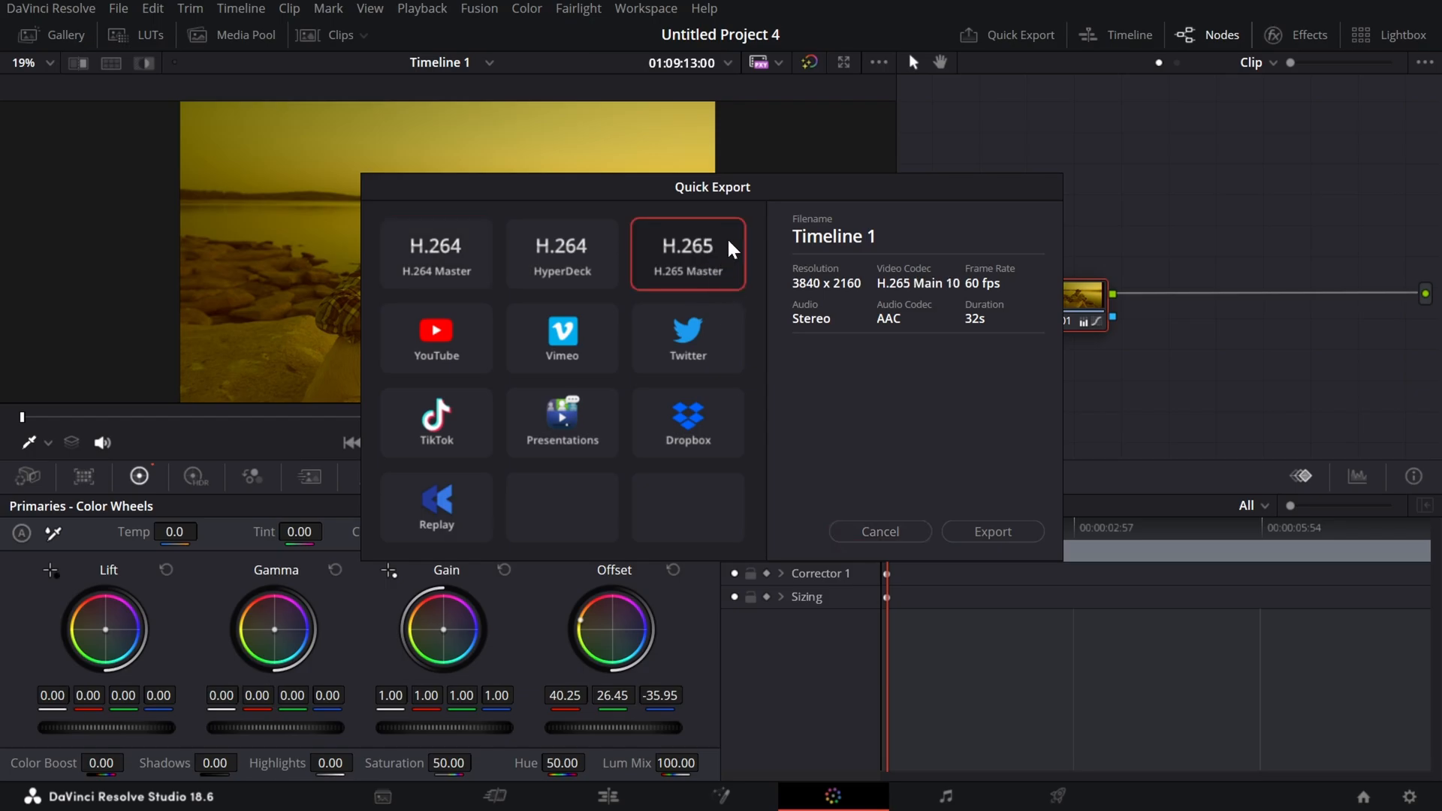
left_click(1011, 536)
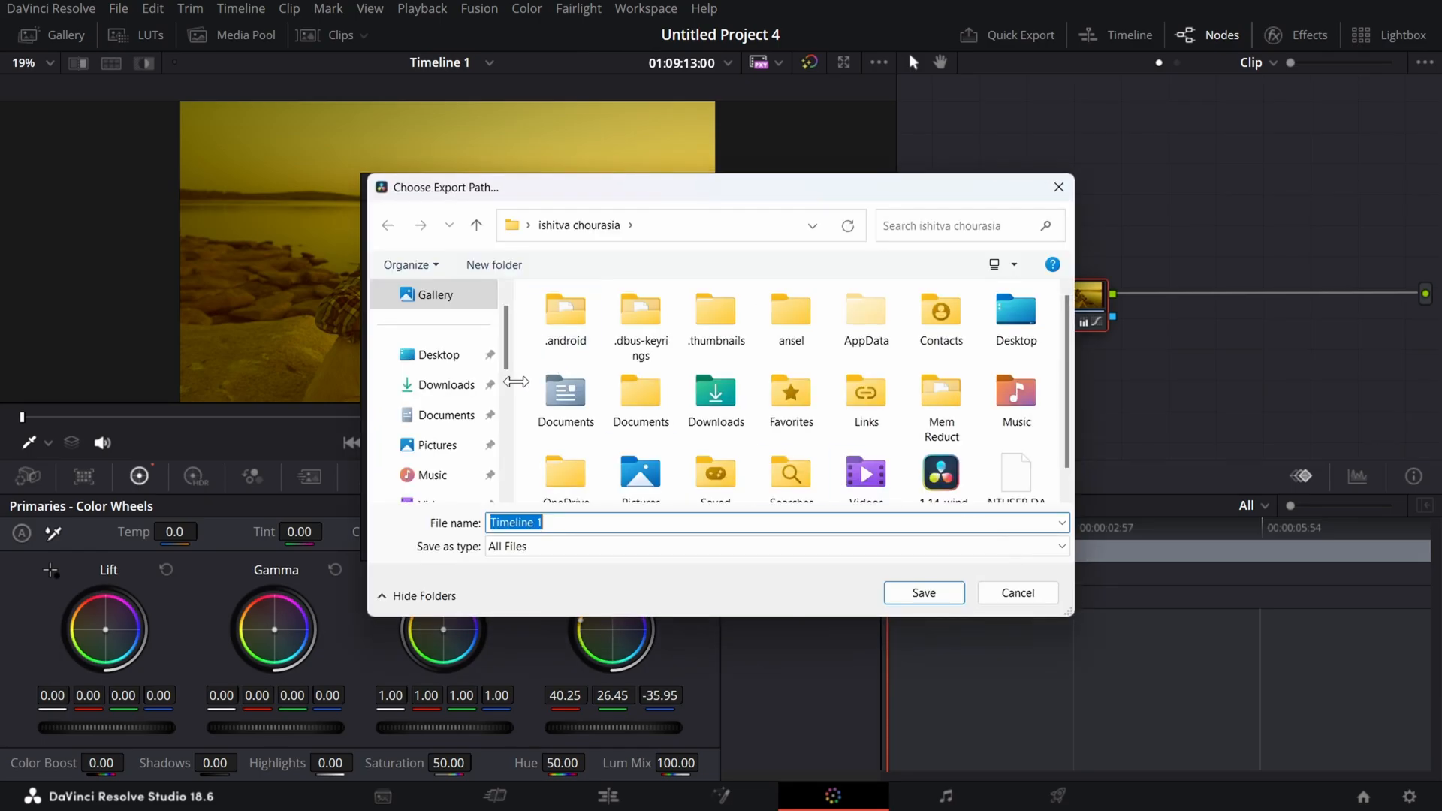
left_click(448, 387)
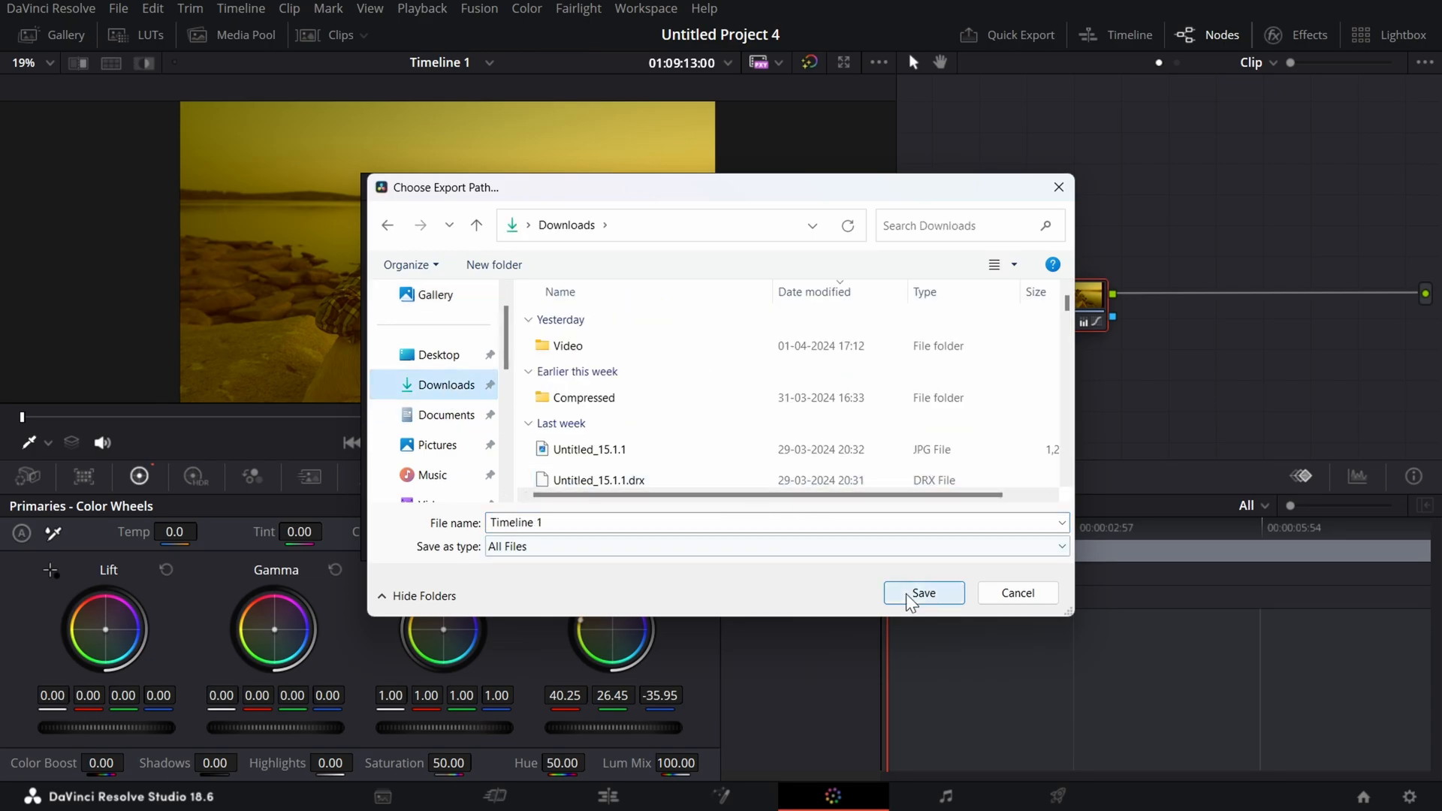
left_click(911, 594)
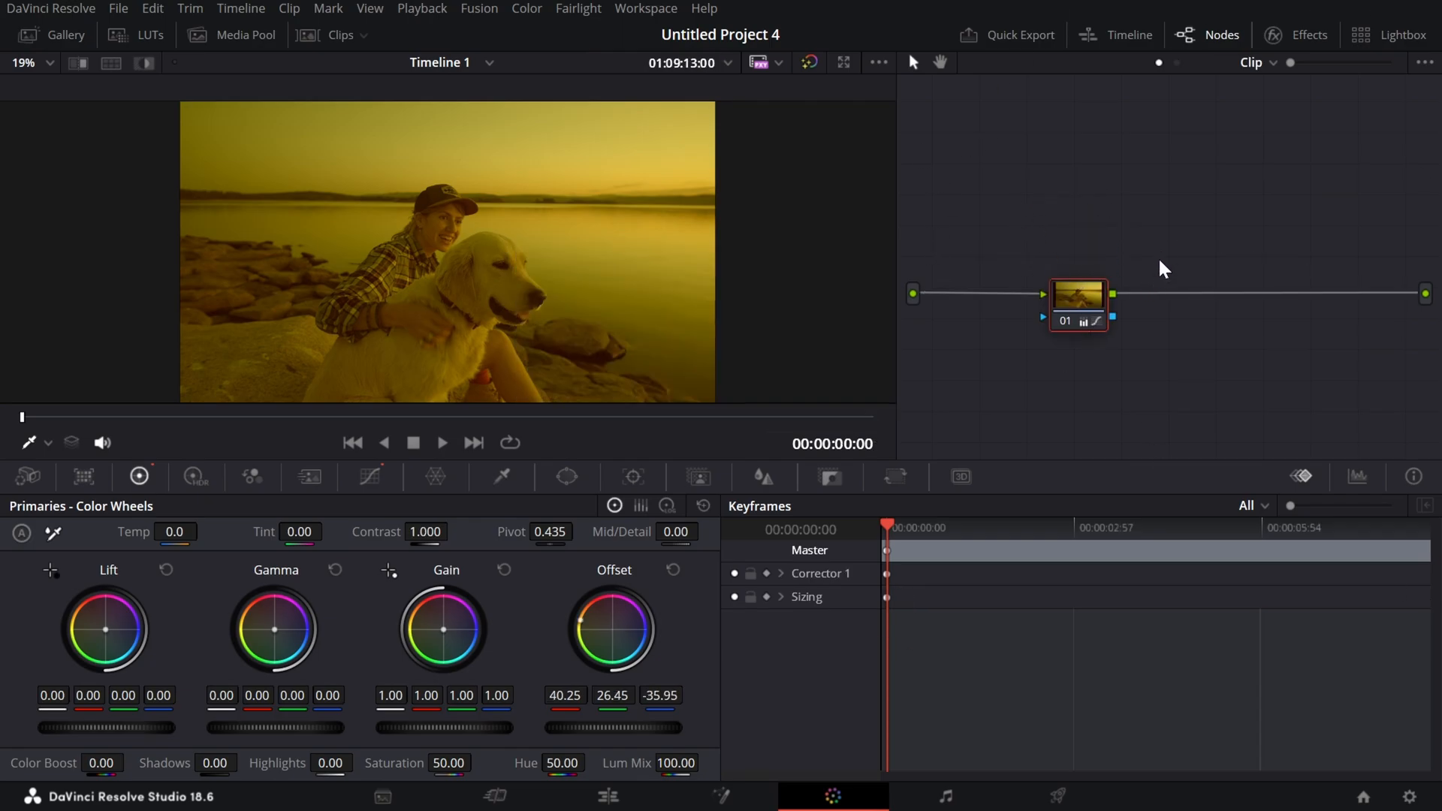
Step: Switch to File Explorer, play the exported Timeline 1 video from the Downloads folder and close the player
key("super")
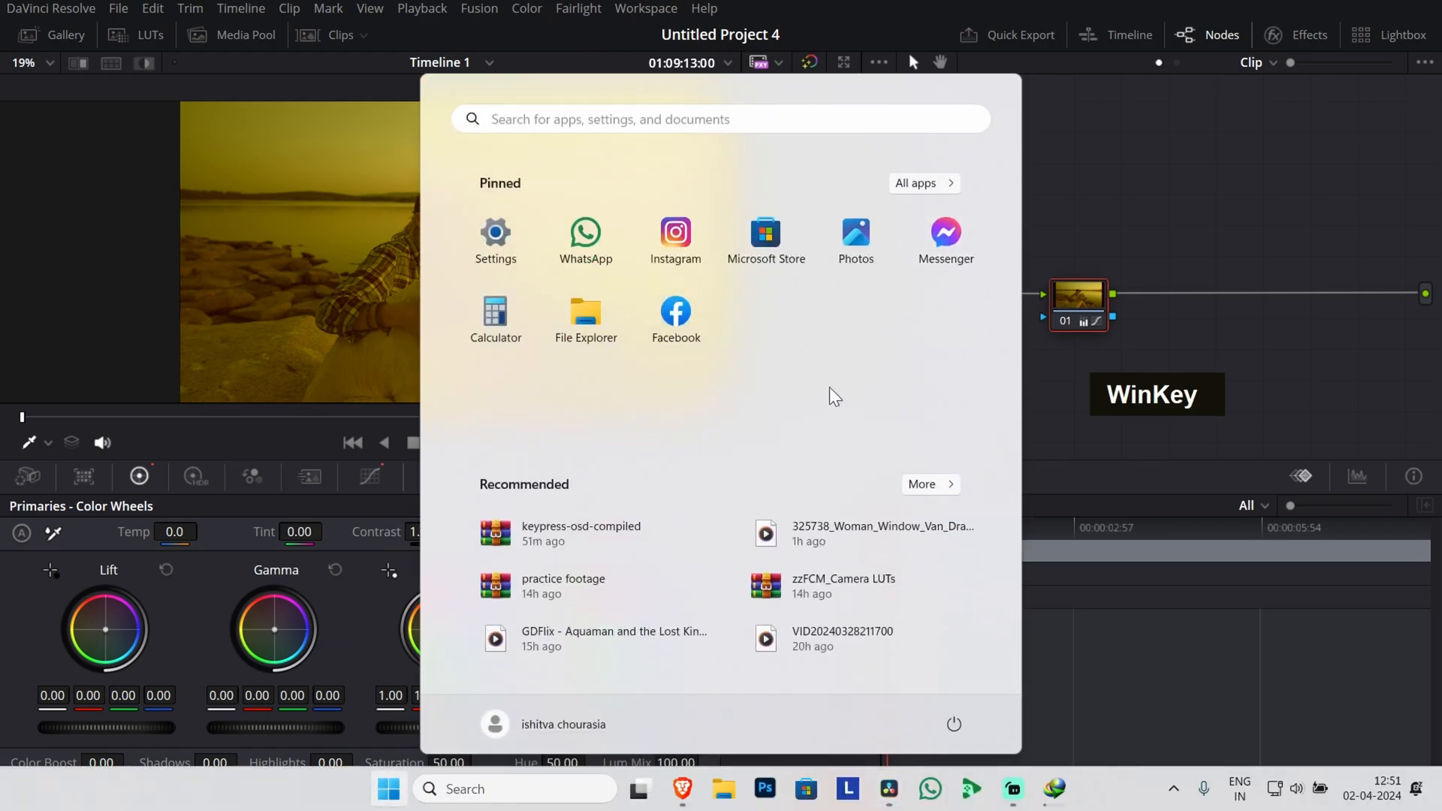
left_click(621, 332)
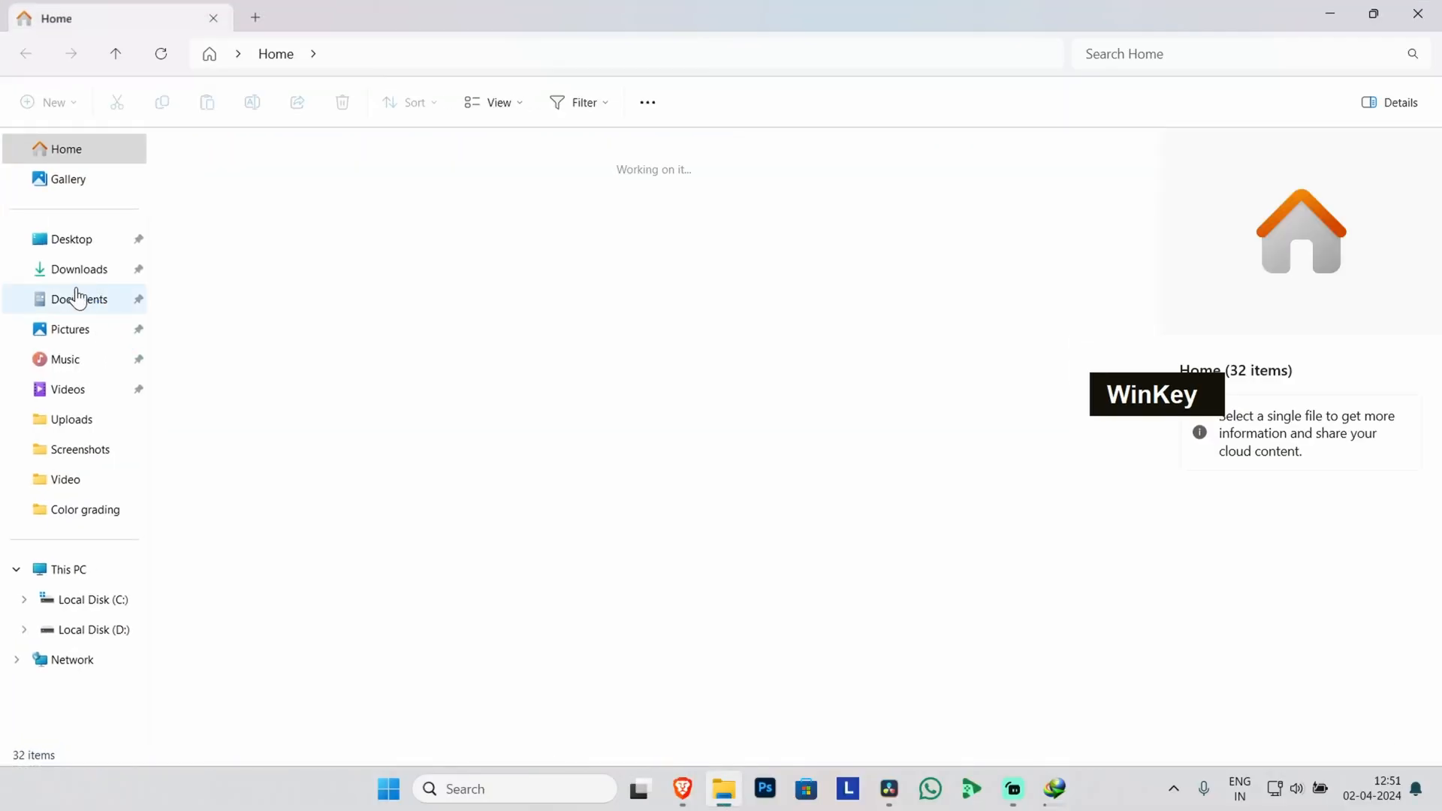
left_click(77, 278)
double_click(290, 206)
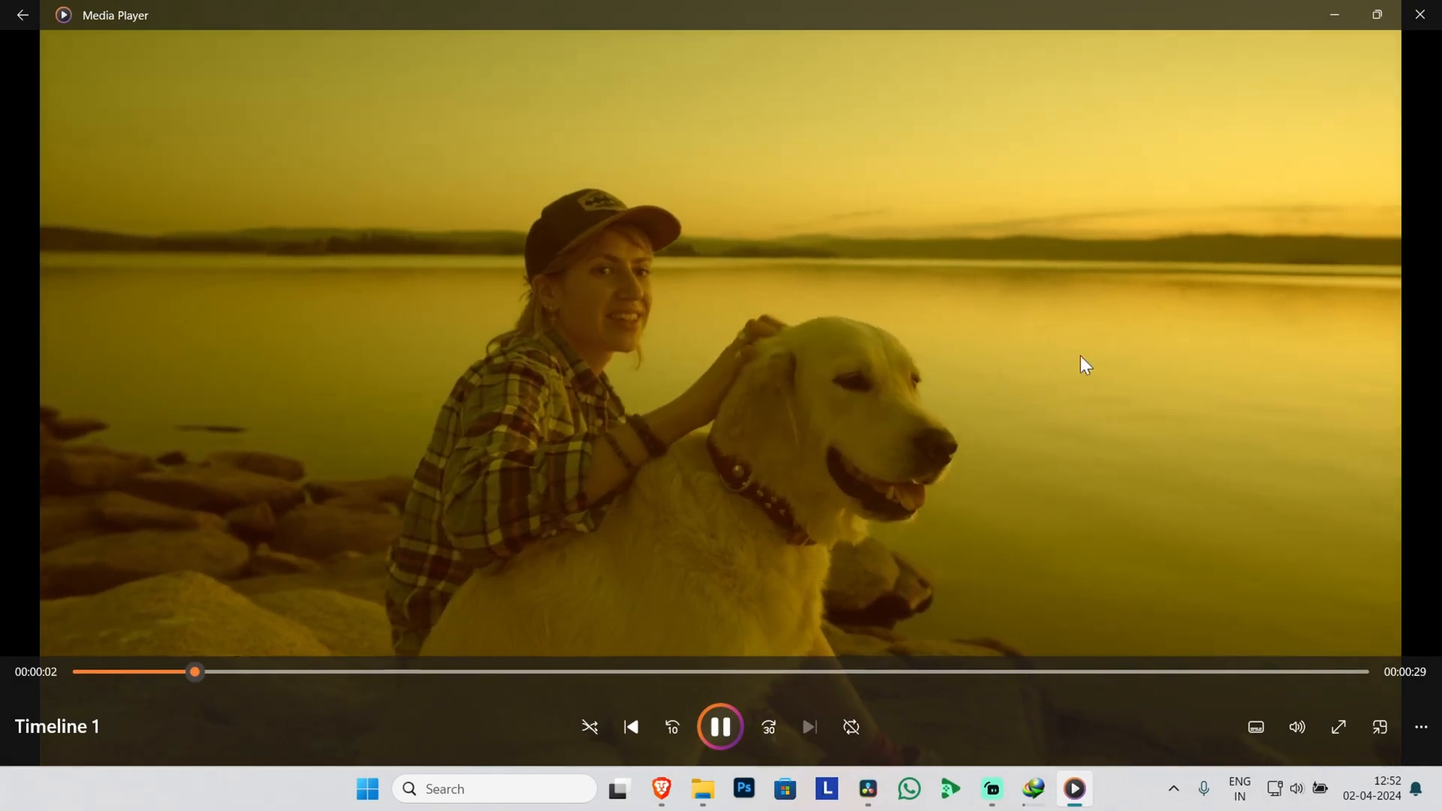
left_click(1425, 10)
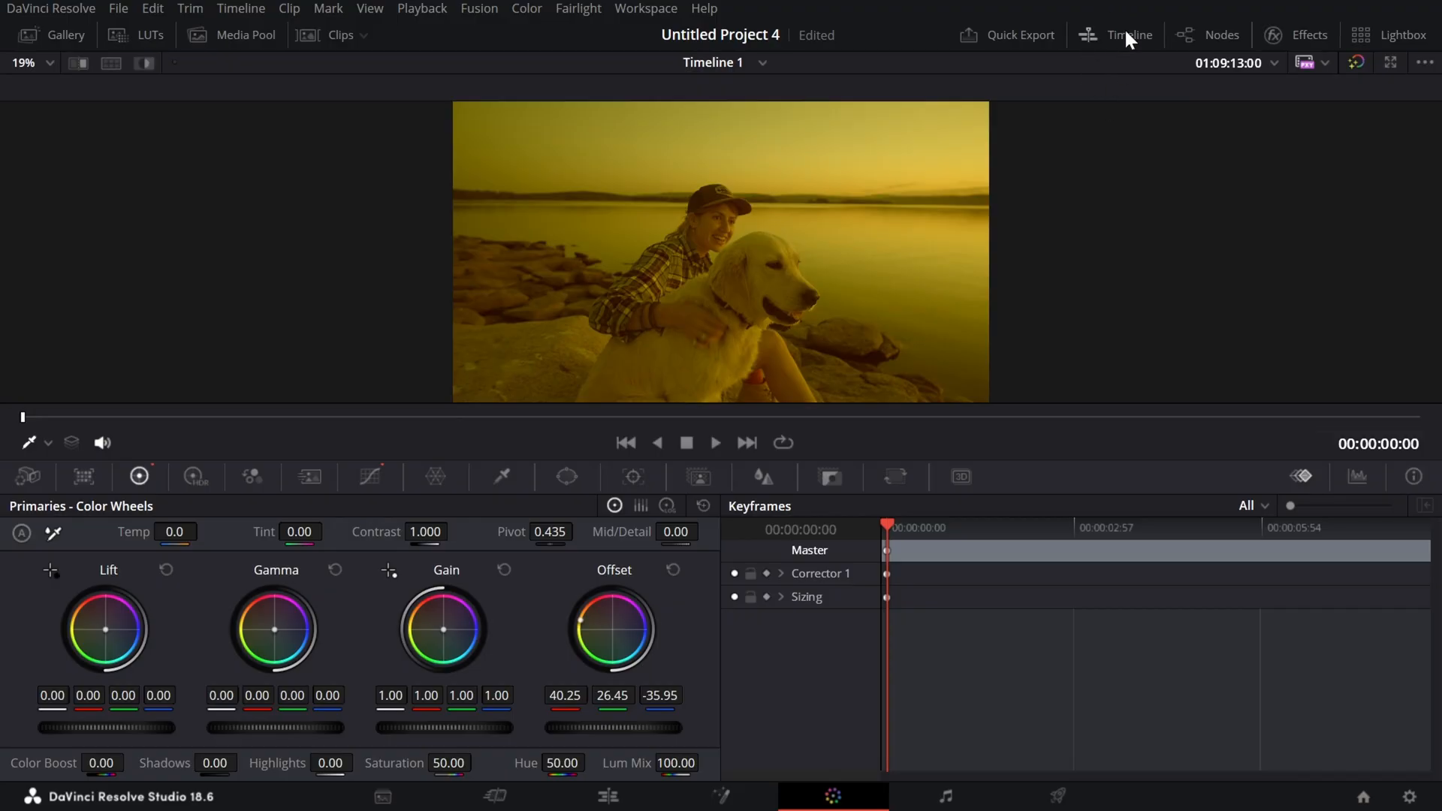
Step: Show the timeline on the Color page and compare it with the timelines on the Cut and Edit pages
left_click(1126, 33)
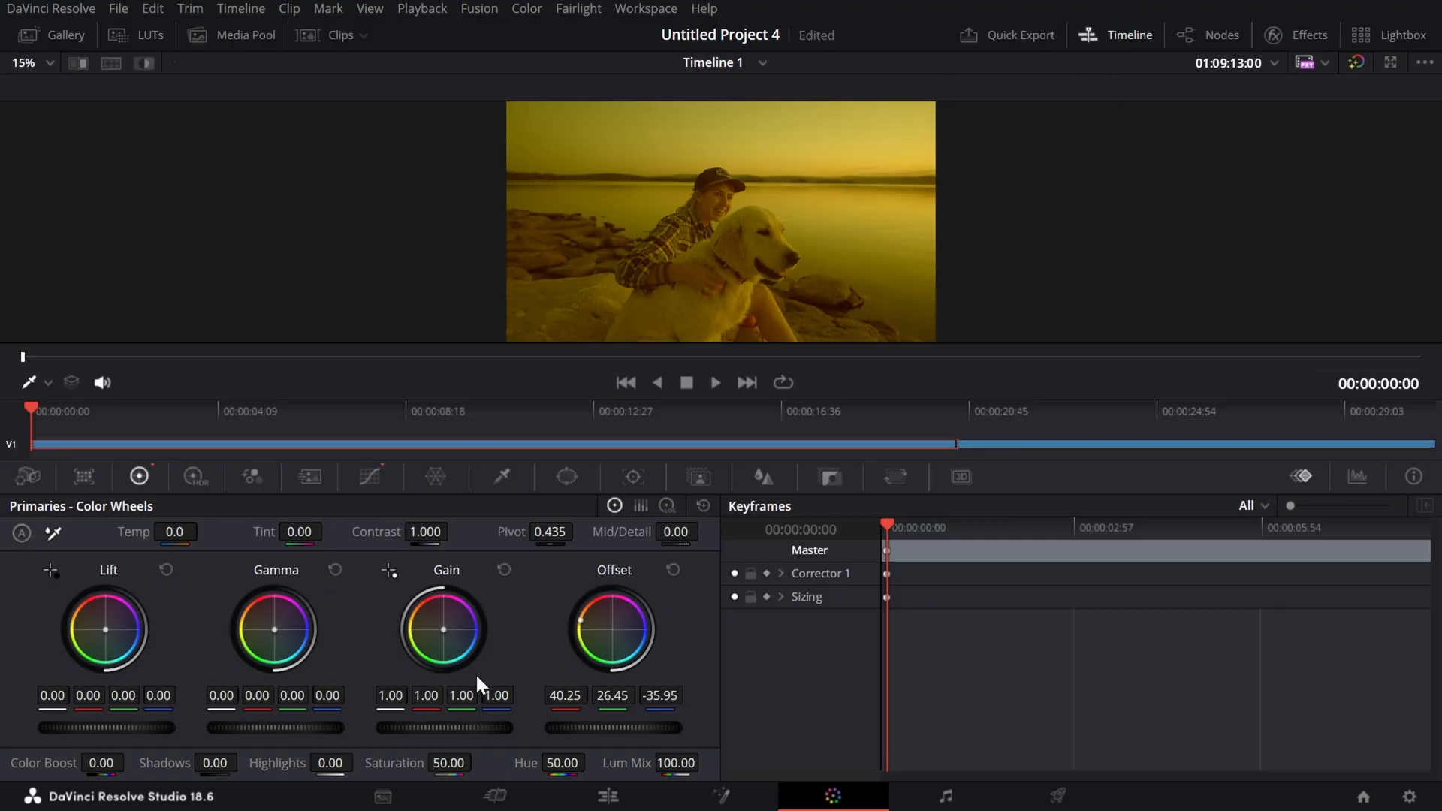
left_click(520, 805)
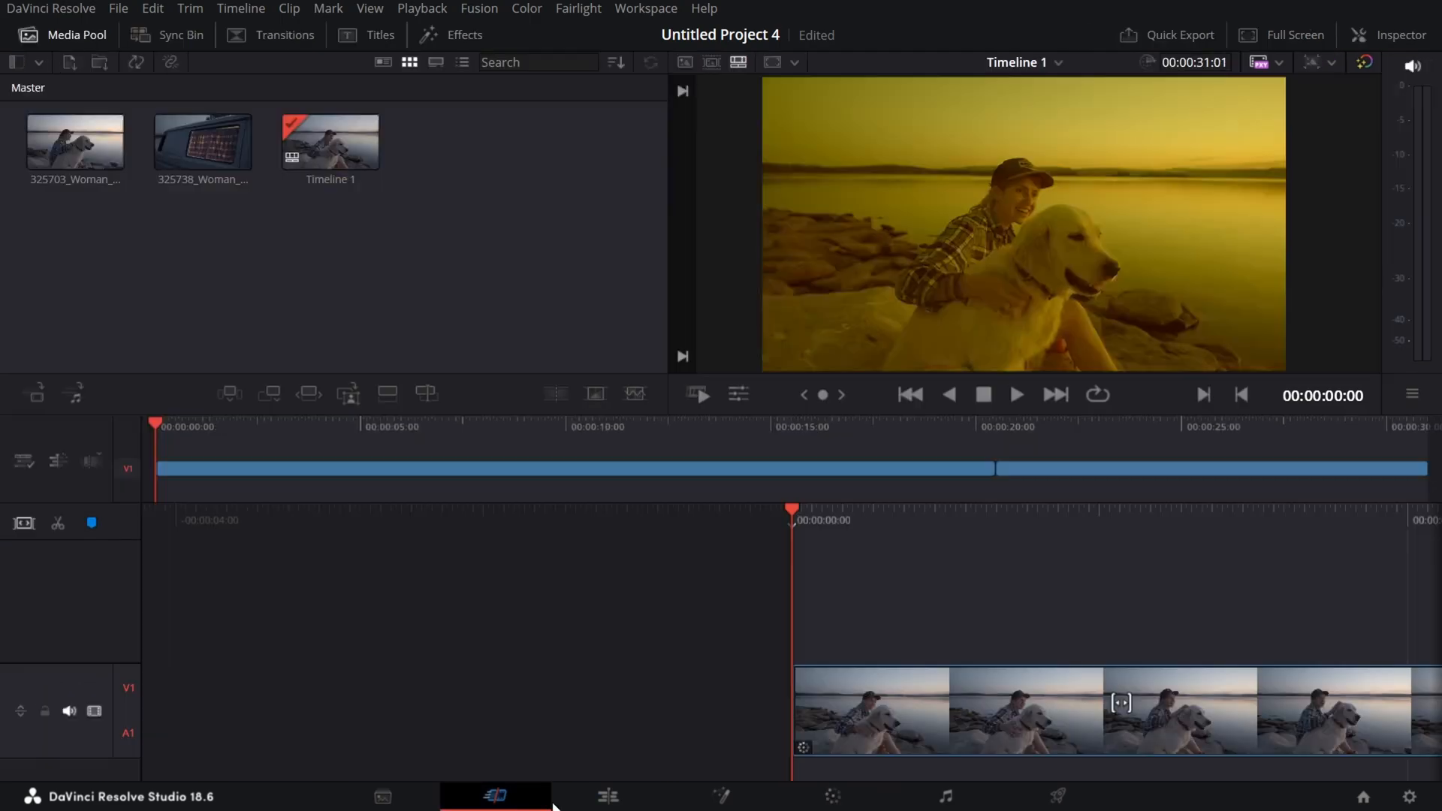
left_click(608, 796)
left_click(509, 805)
left_click(832, 802)
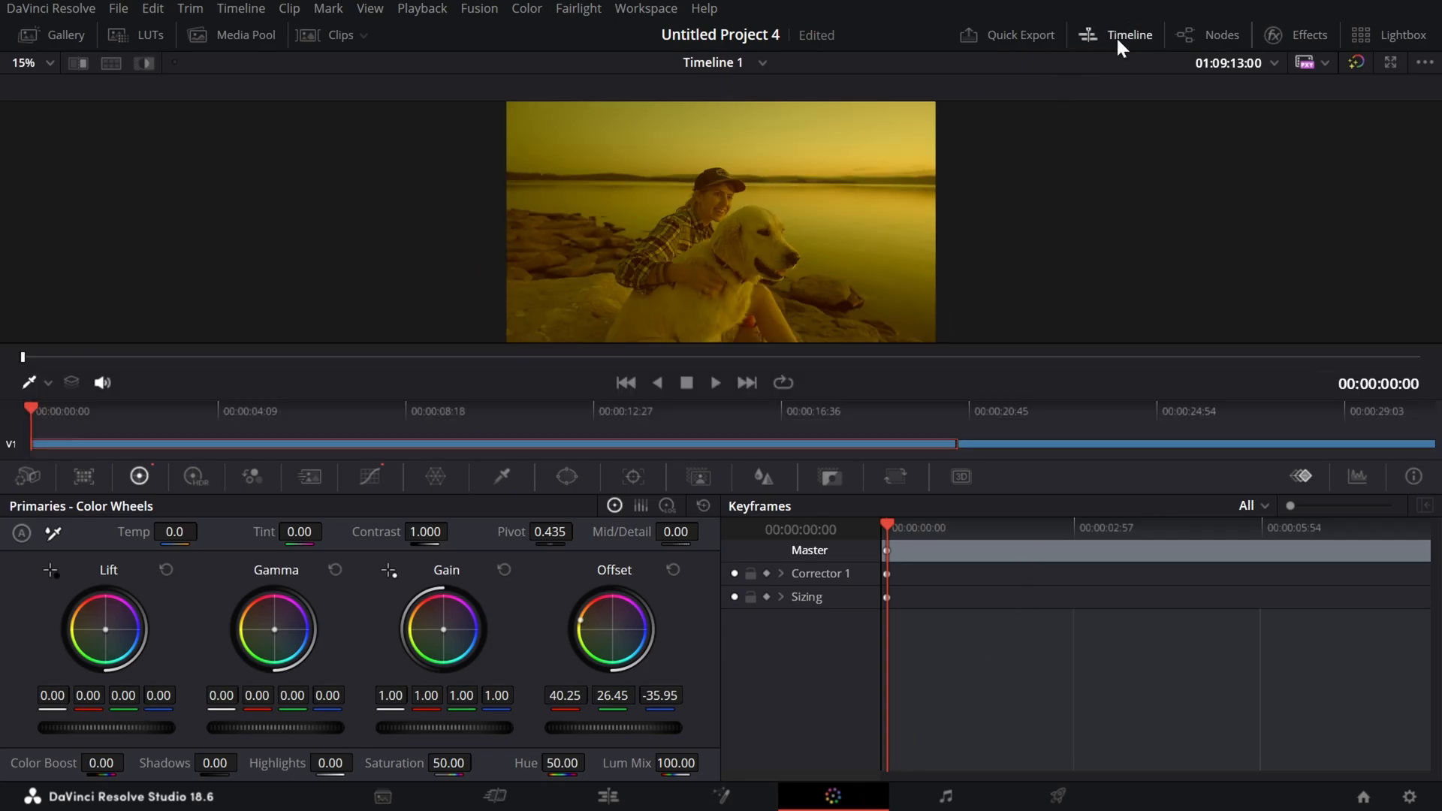
Step: Show the node graph on the Color page and hide the timeline
left_click(1238, 30)
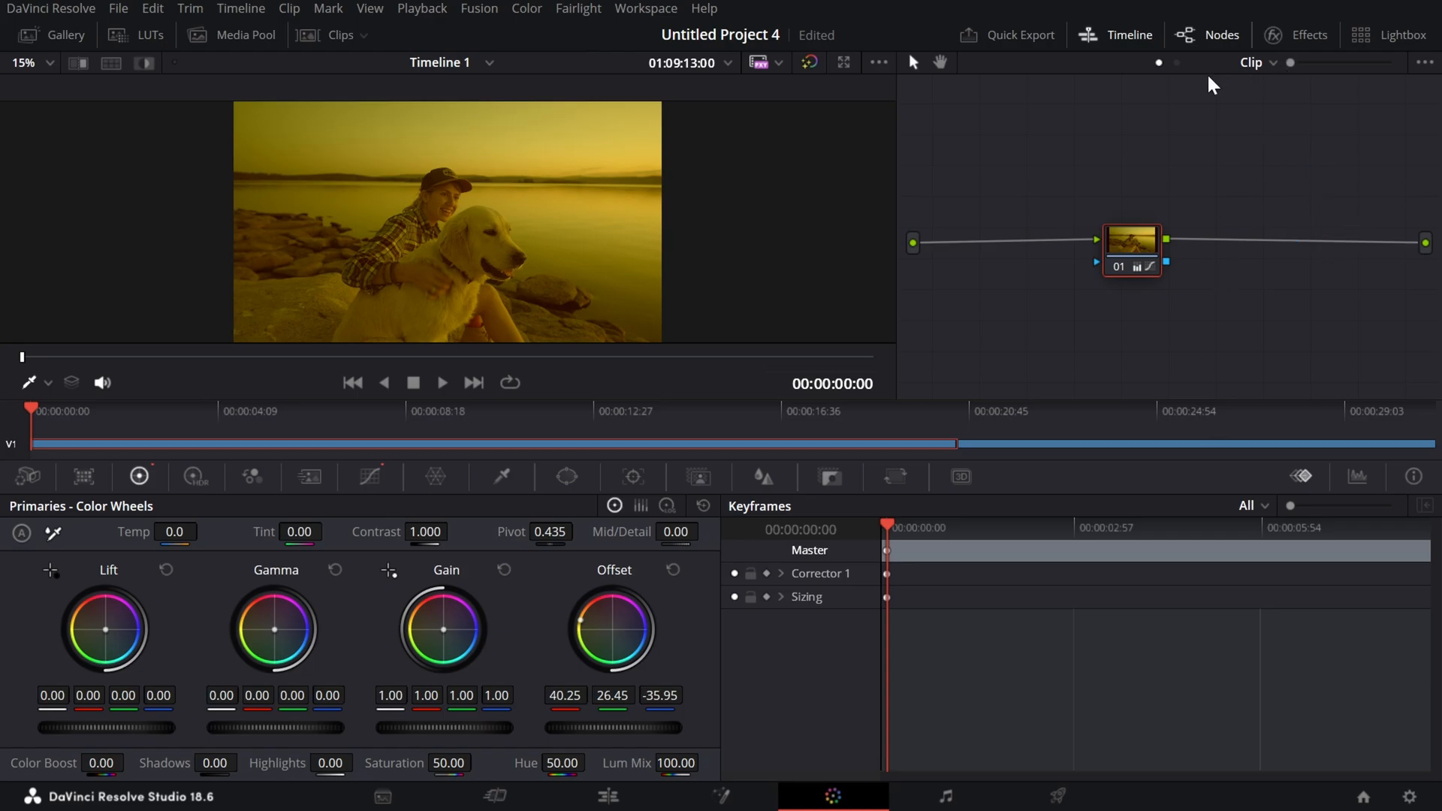
left_click(1210, 36)
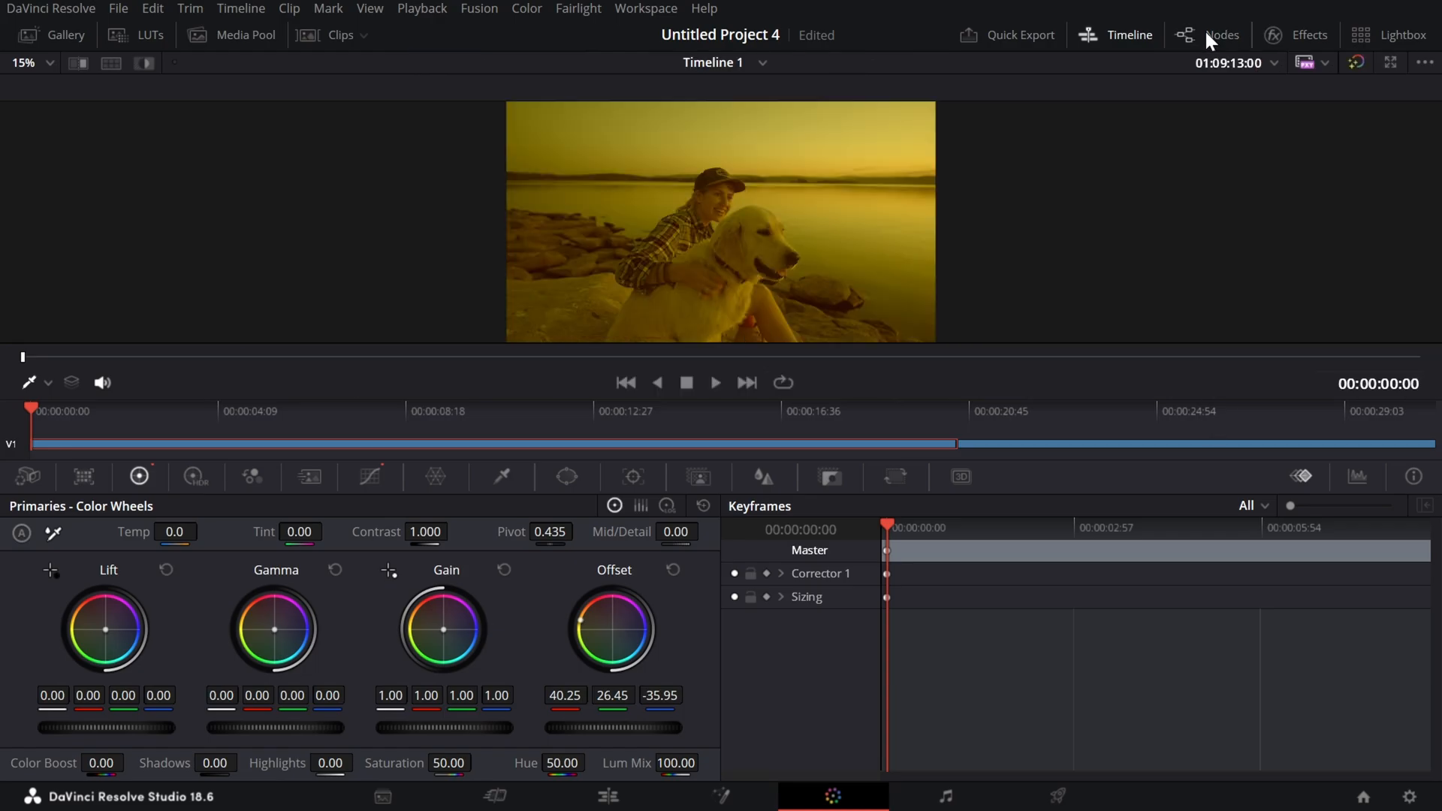
left_click(1209, 37)
left_click(1129, 39)
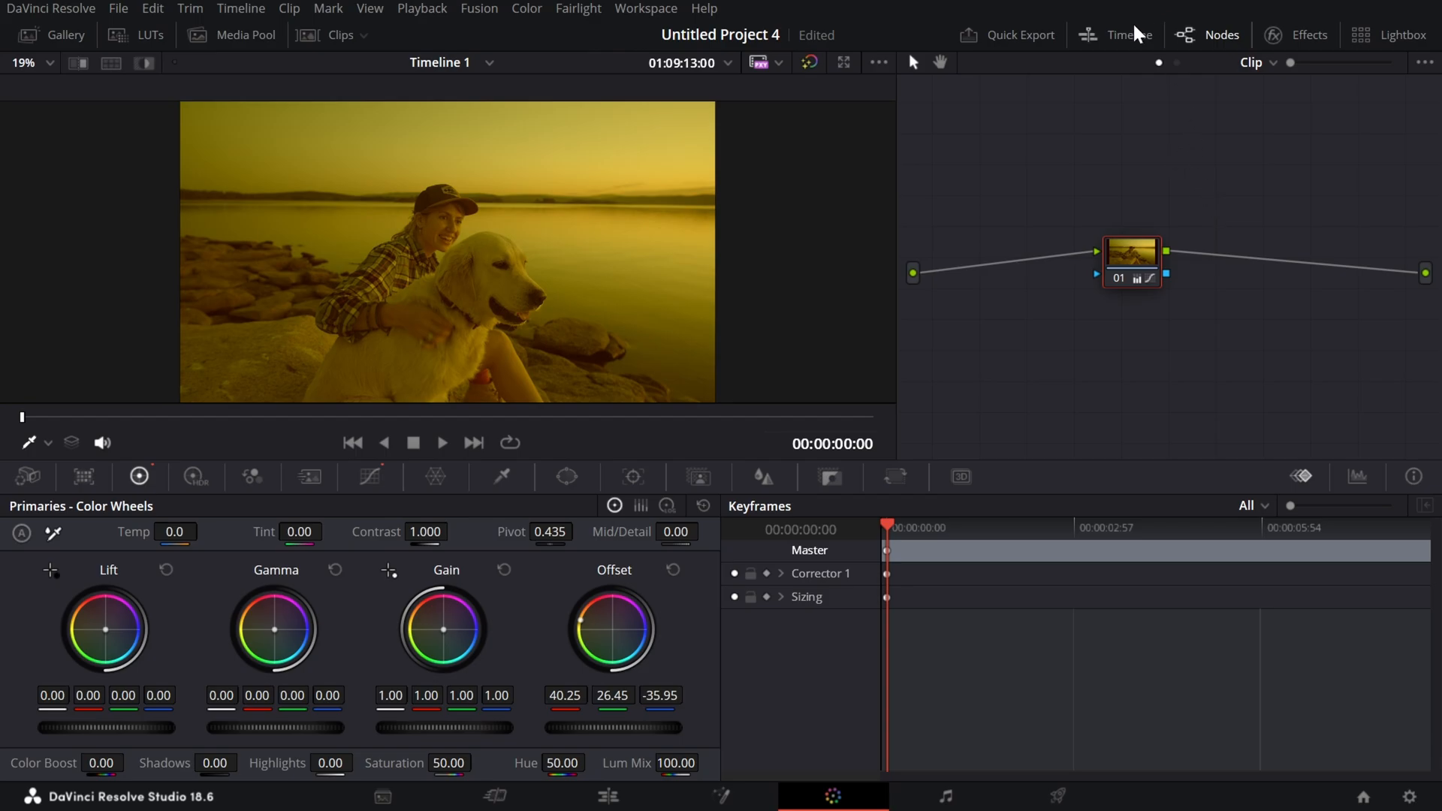
Step: Show the effects library on the Color page and compare it with the effects on the Cut page
left_click(1310, 41)
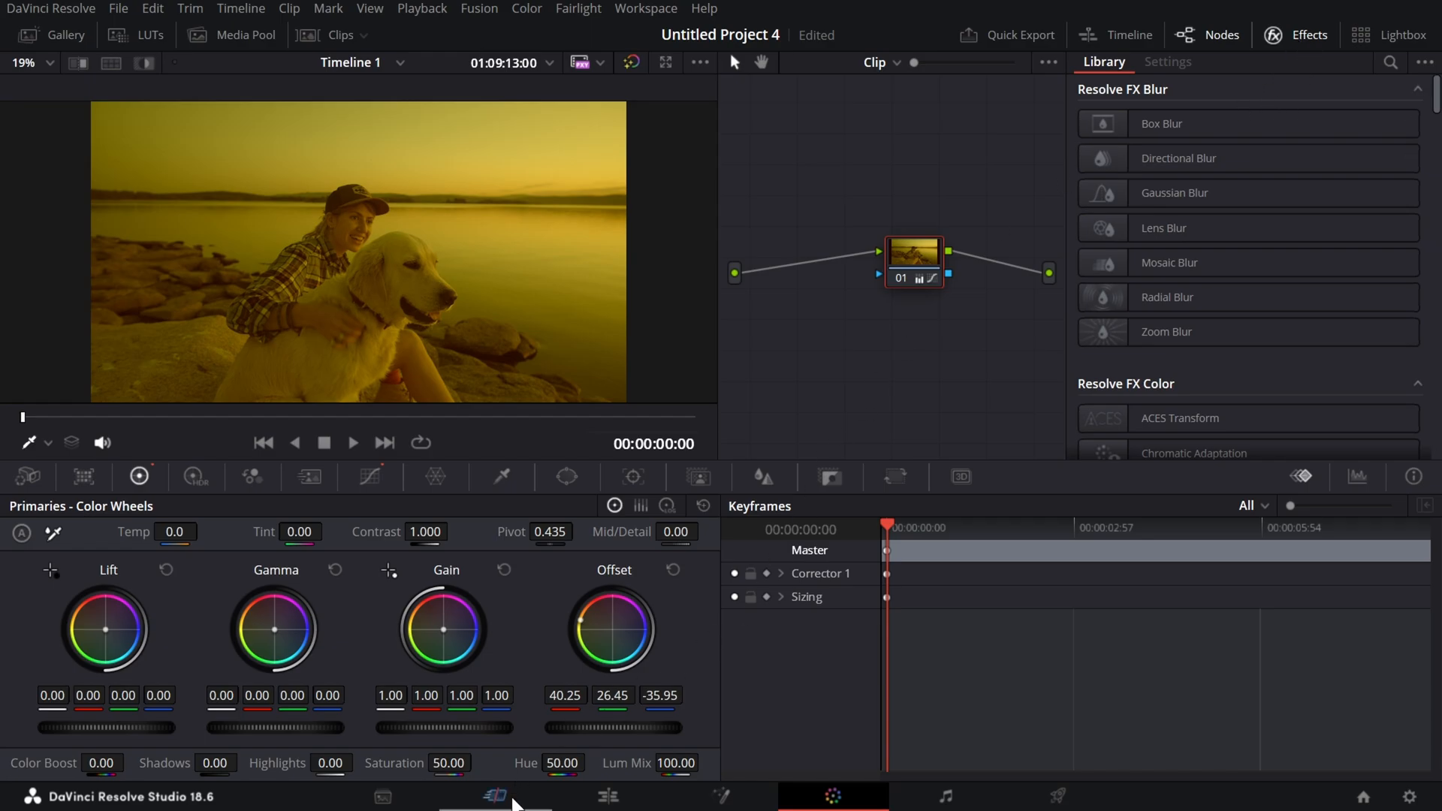
left_click(513, 801)
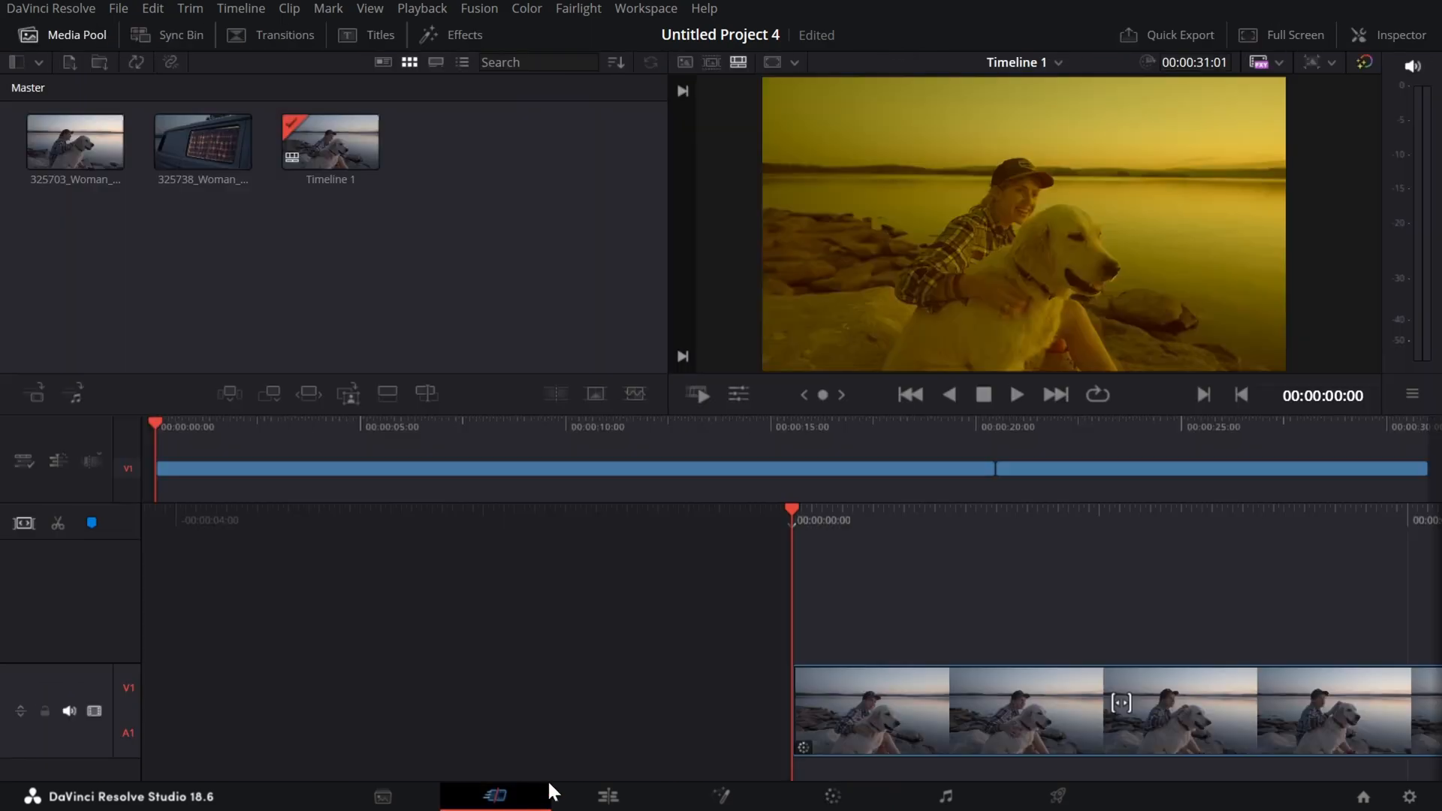
left_click(436, 34)
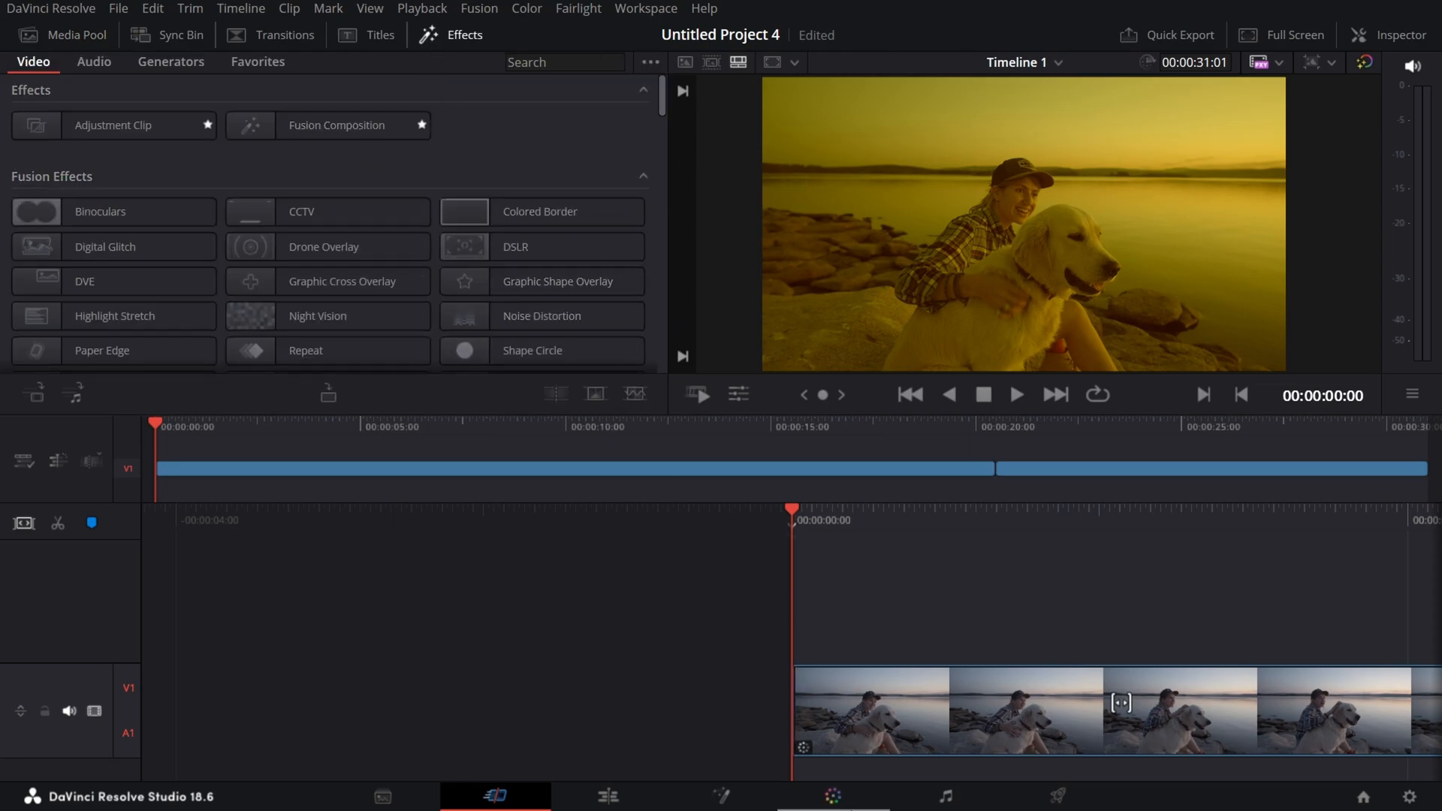
left_click(833, 796)
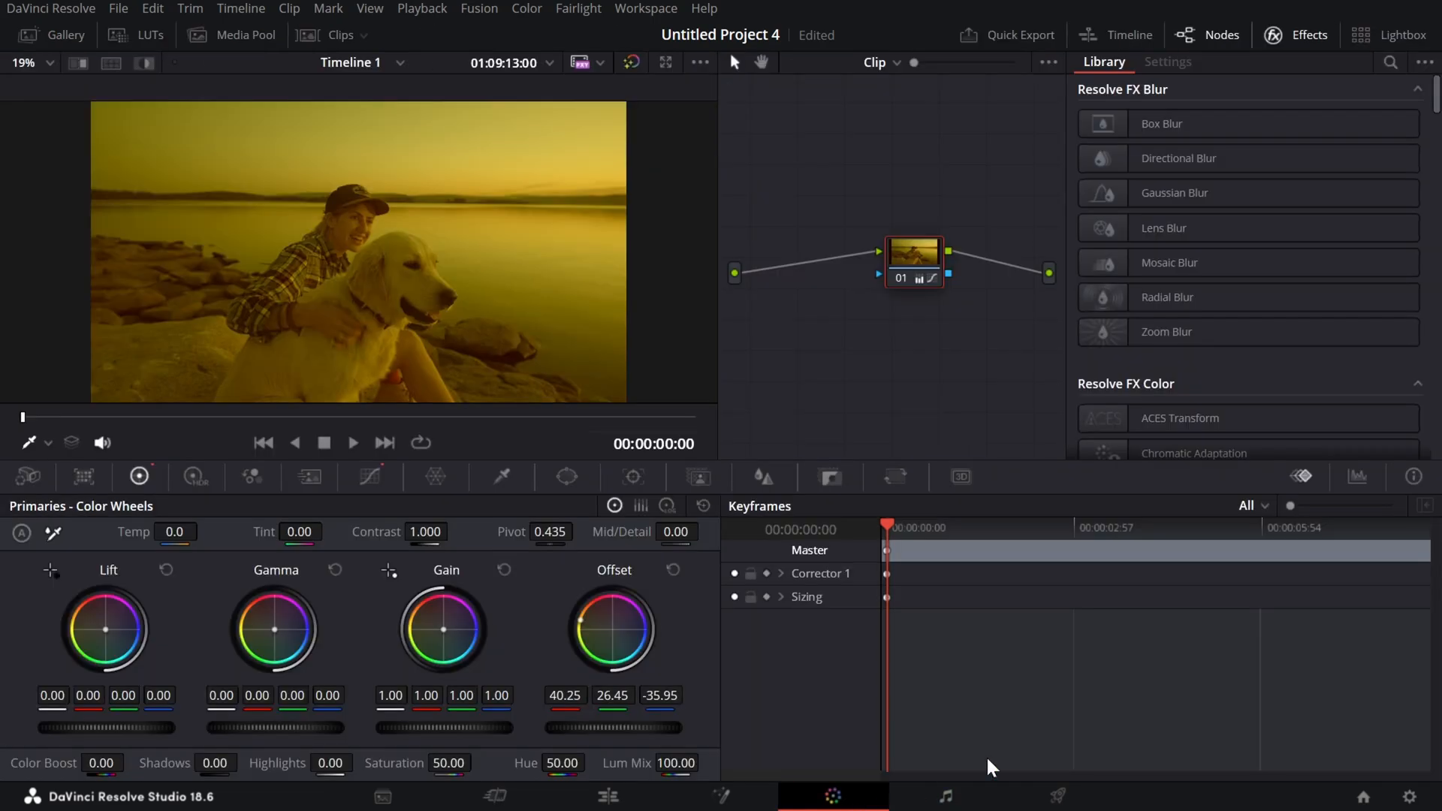
Step: Hide the effects library, view the timeline clips in the Lightbox and return to the Color page's normal layout
left_click(1293, 44)
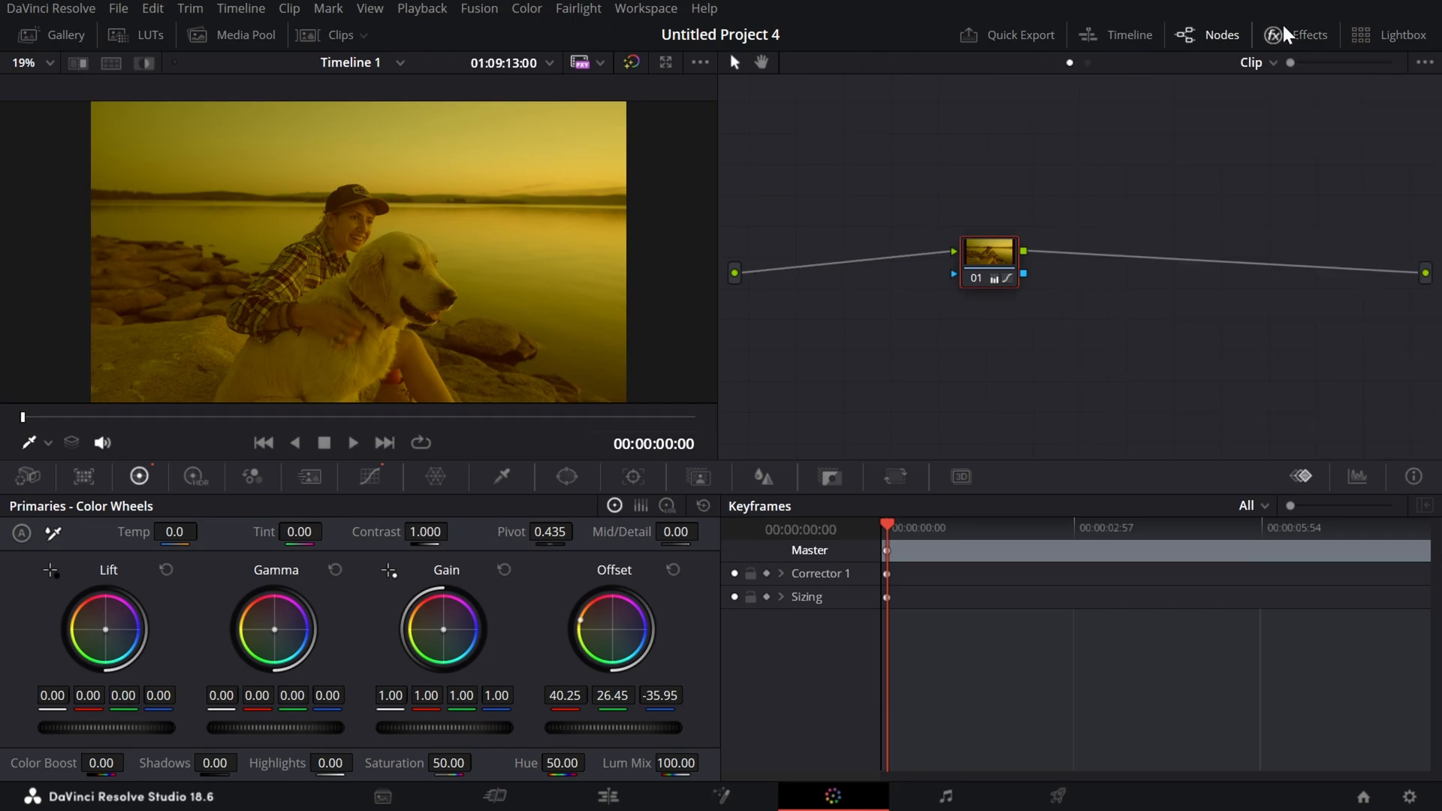
left_click(1402, 44)
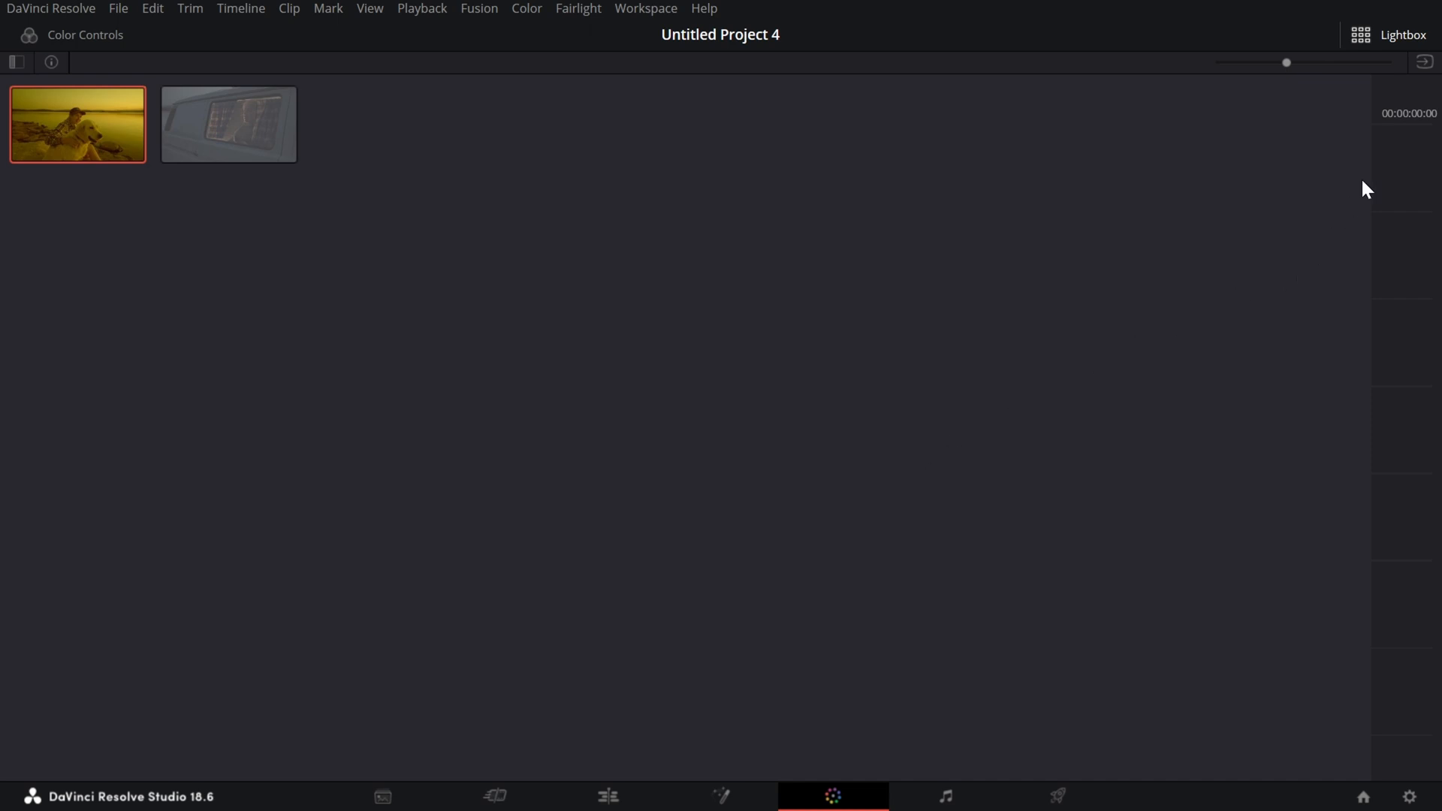
left_click(1422, 63)
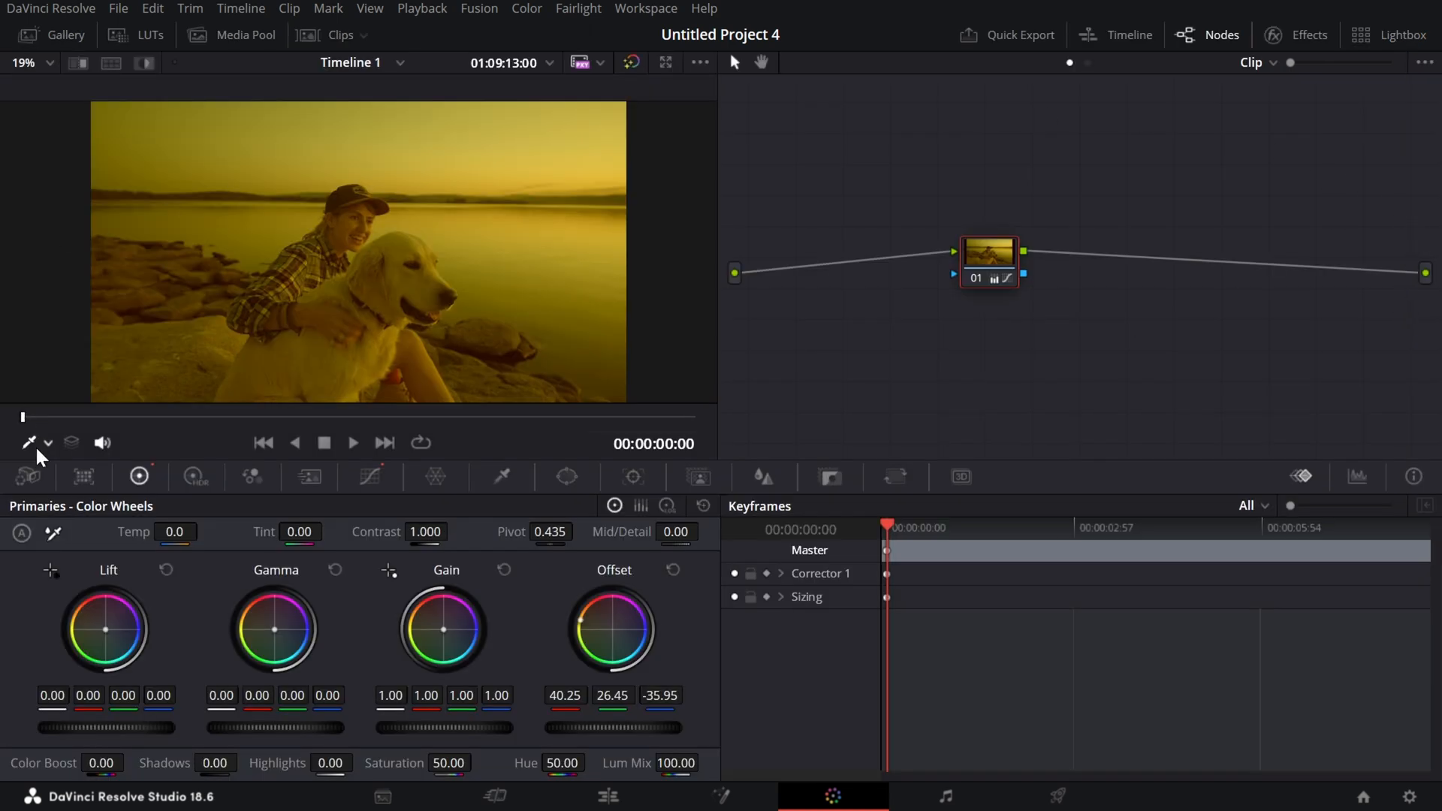
Step: Show the Camera Raw and Color Match palettes and return to the Primaries color wheels
left_click(37, 483)
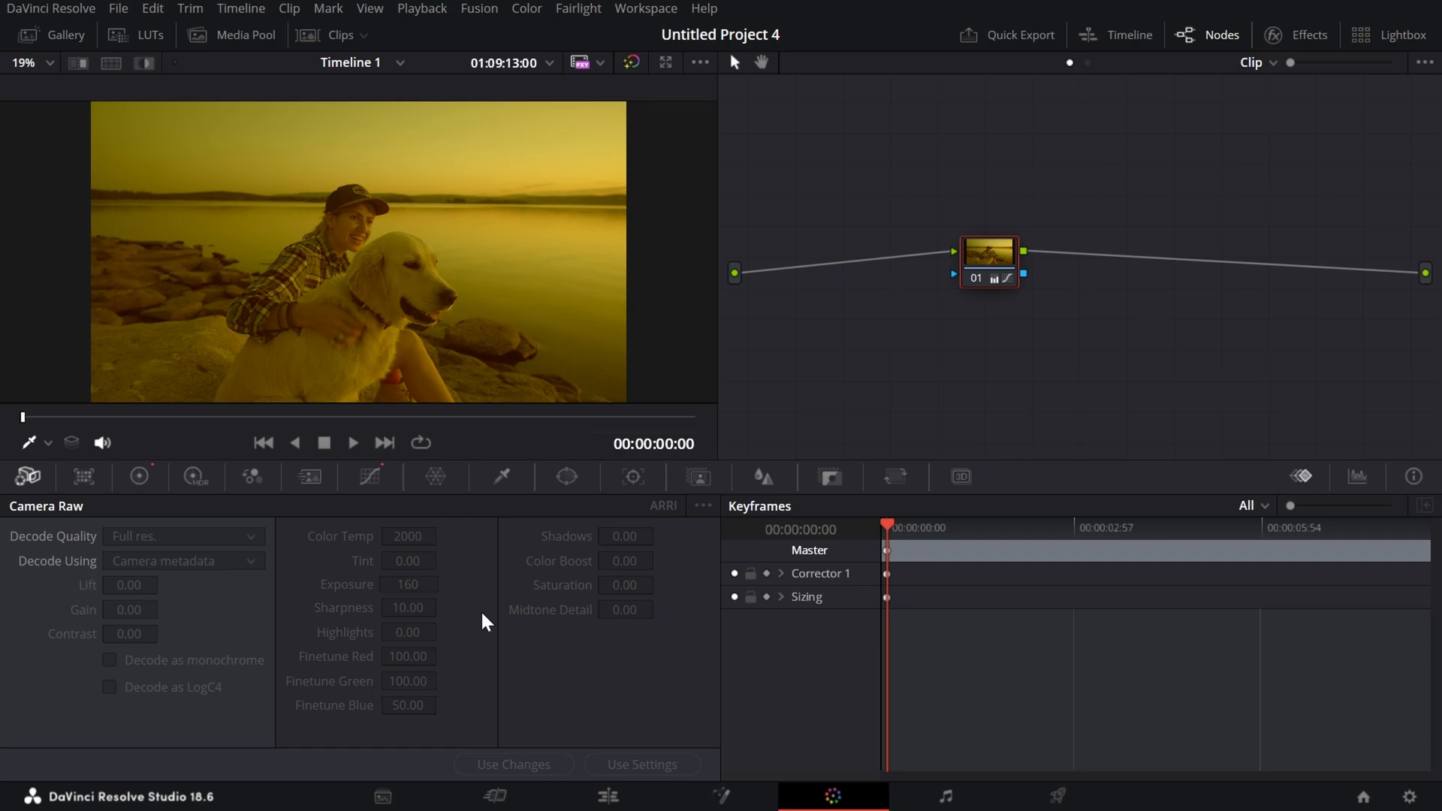
left_click(82, 480)
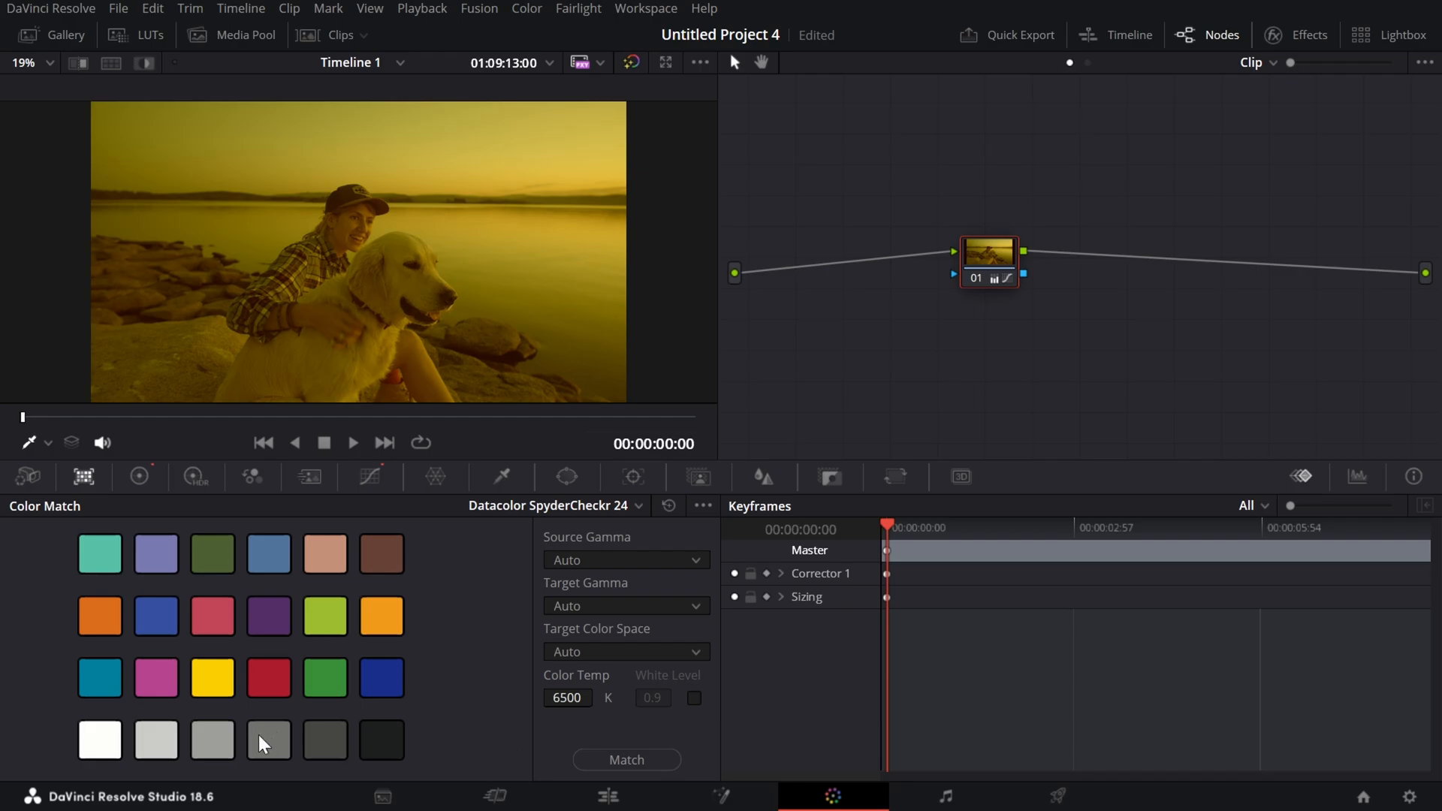
left_click(138, 479)
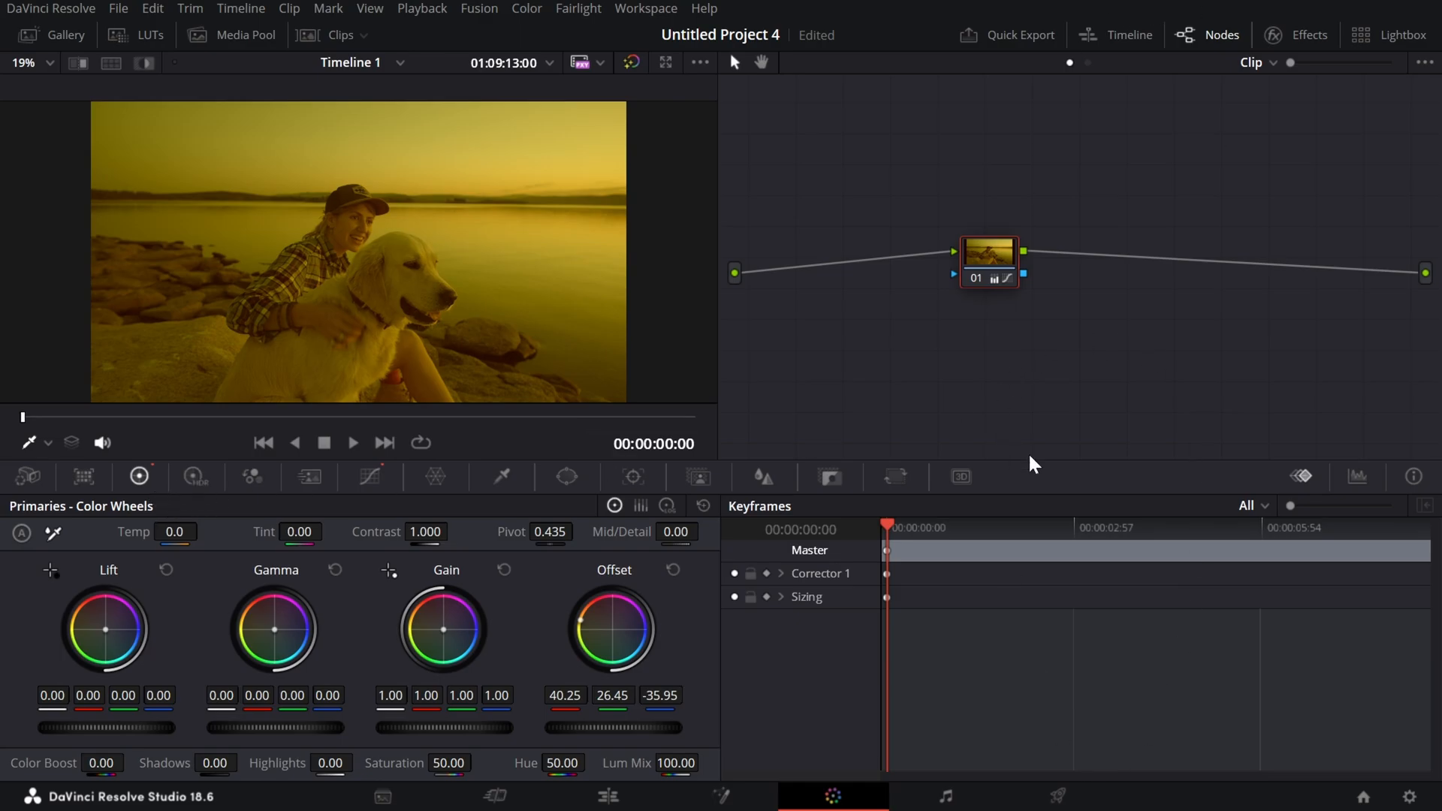
Step: Show the High Dynamic Range color wheels and compare them with the Primaries color wheels
left_click(202, 475)
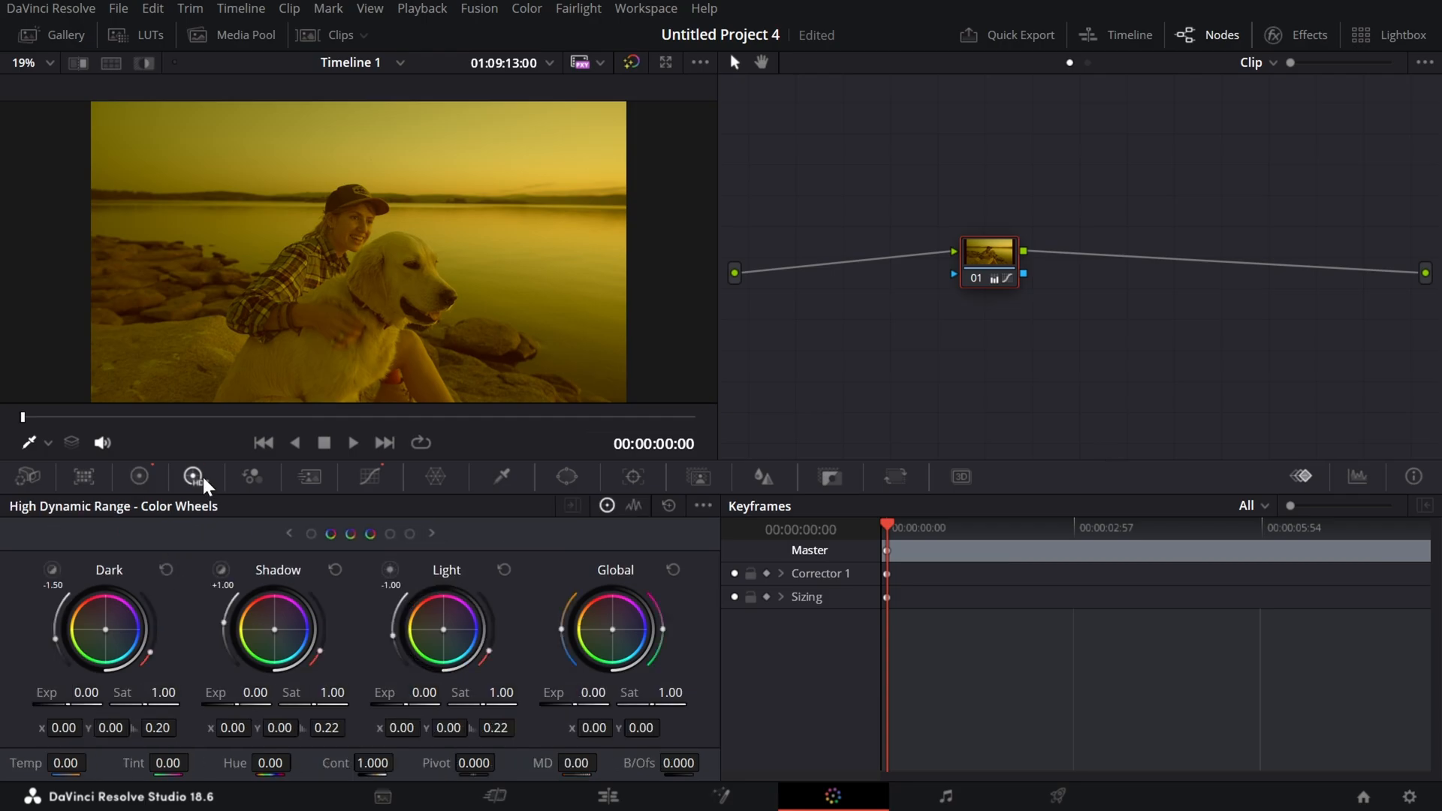
left_click(202, 477)
left_click(201, 476)
left_click(146, 476)
left_click(200, 480)
Step: Show the RGB Mixer and compare it with the Primaries color wheels
left_click(262, 473)
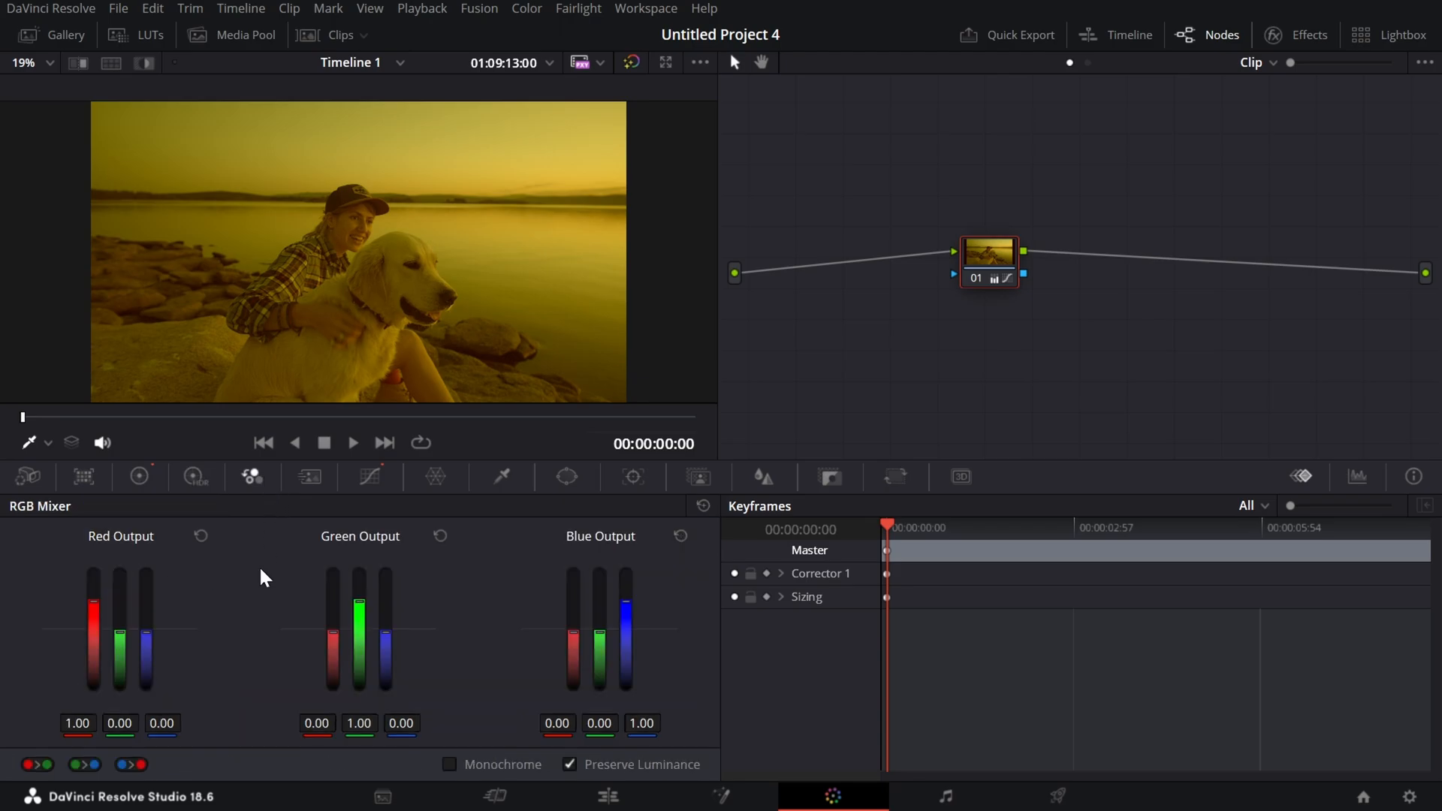
left_click(146, 479)
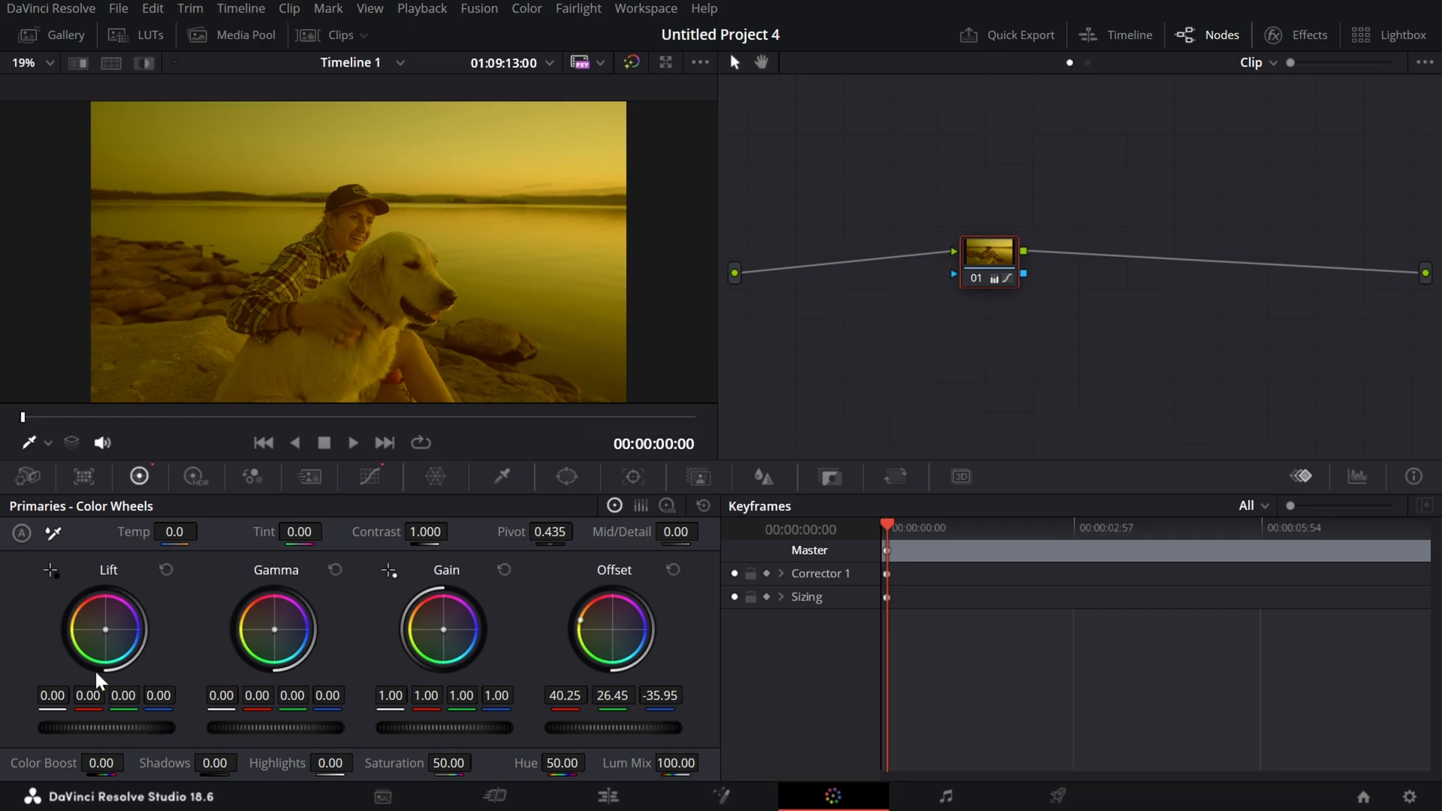
left_click(272, 469)
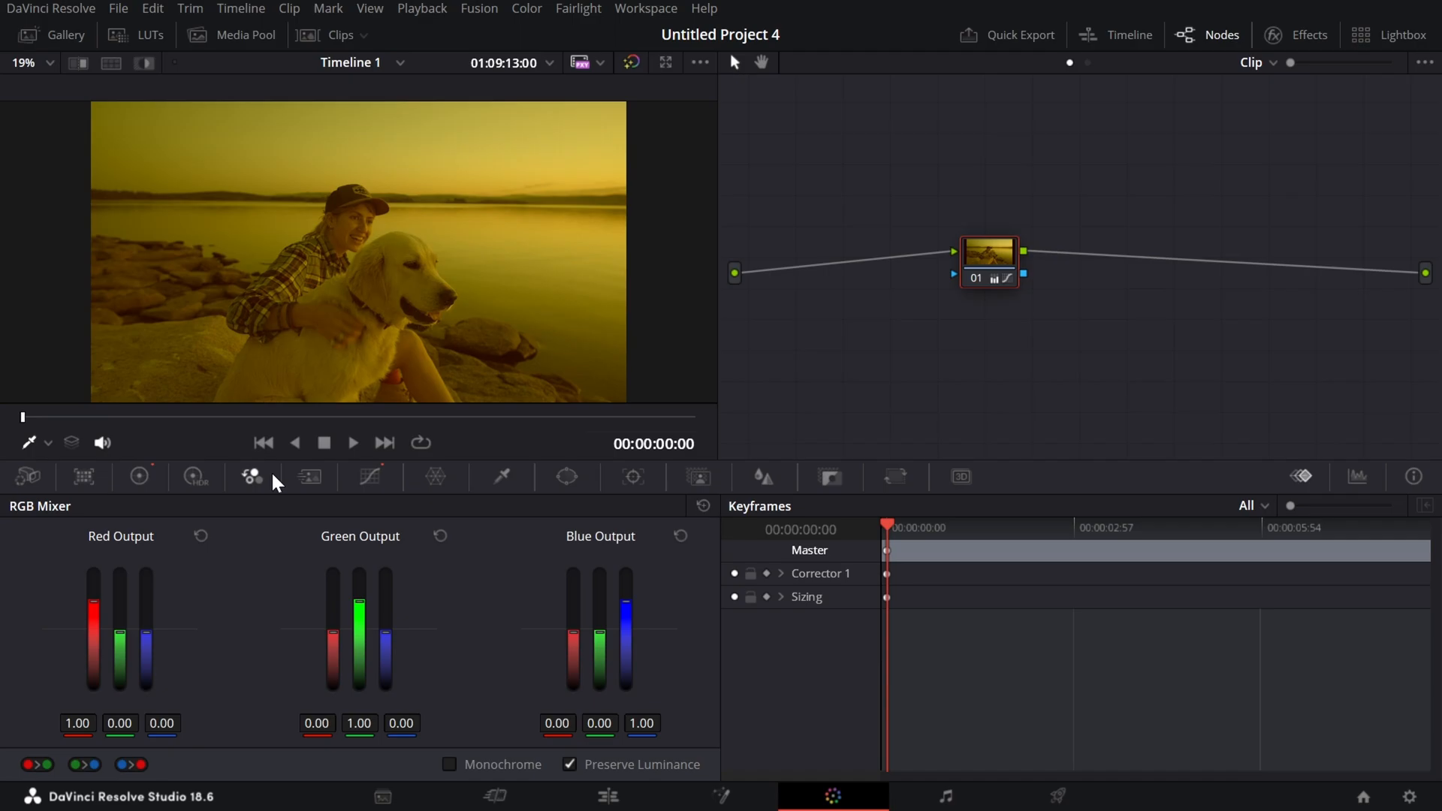
left_click(139, 478)
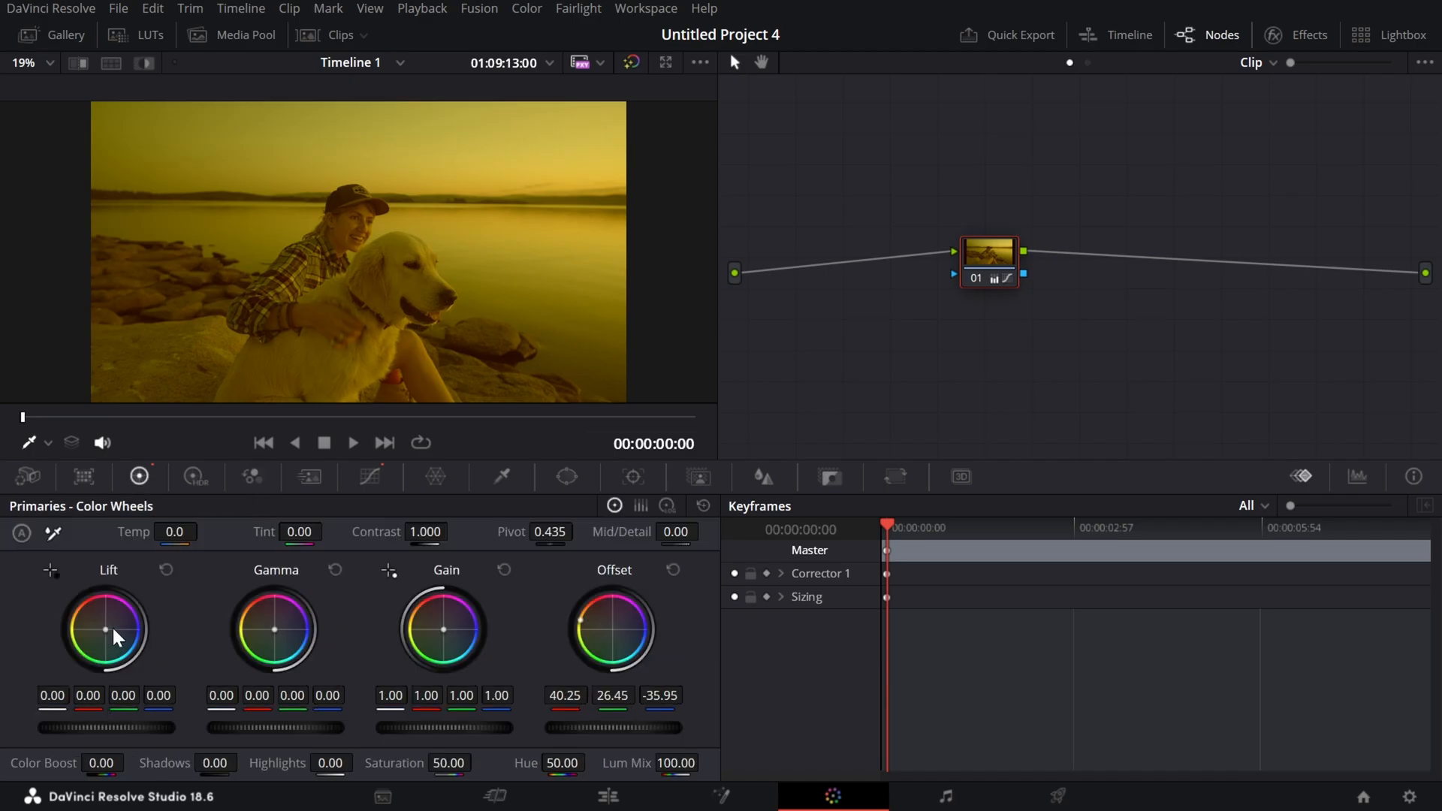
Step: Tint the Lift wheel magenta at red 0.26, green -0.13, blue 0.52, and raise the RGB Mixer's green in Red Output to 1.61
left_click_drag(113, 629, 134, 614)
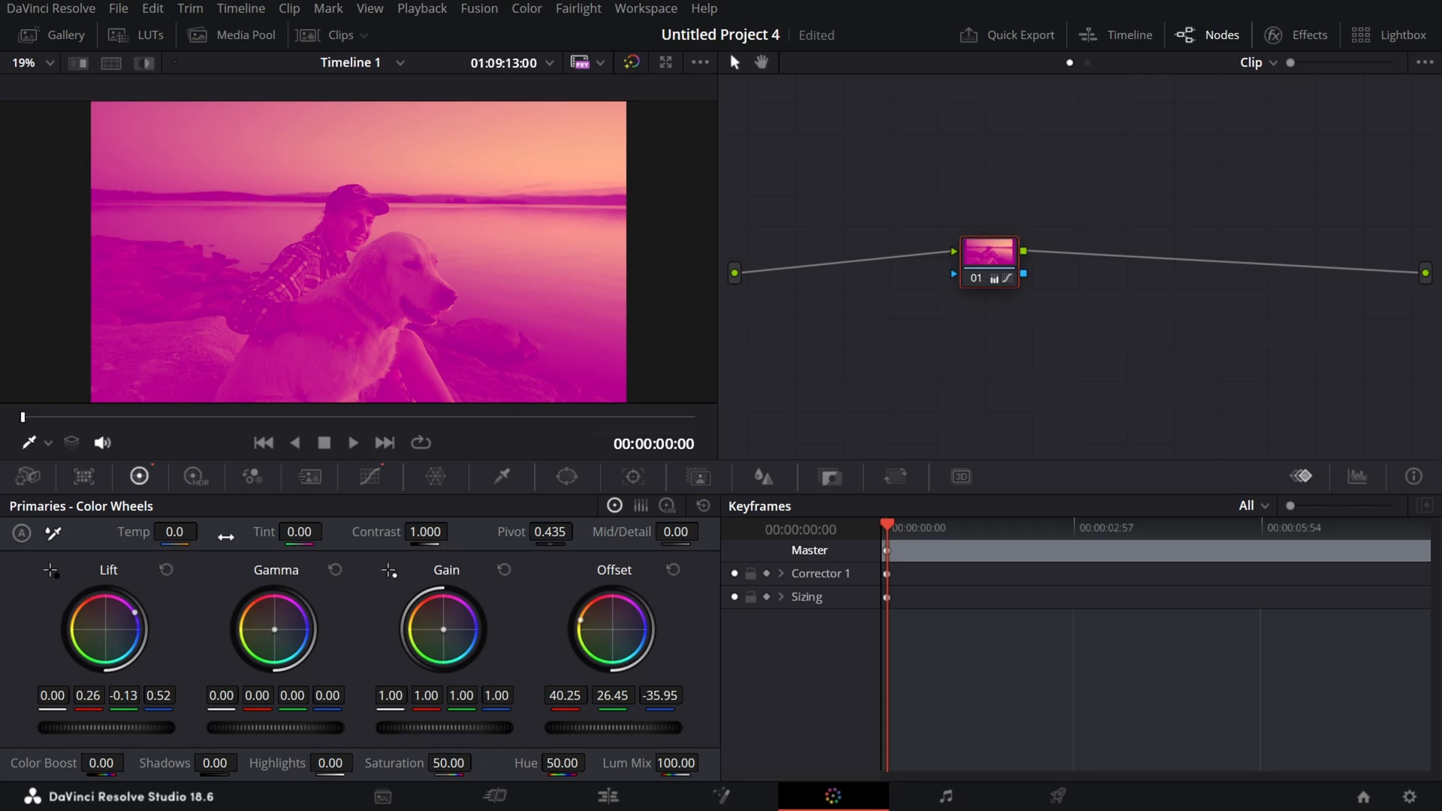
left_click(245, 482)
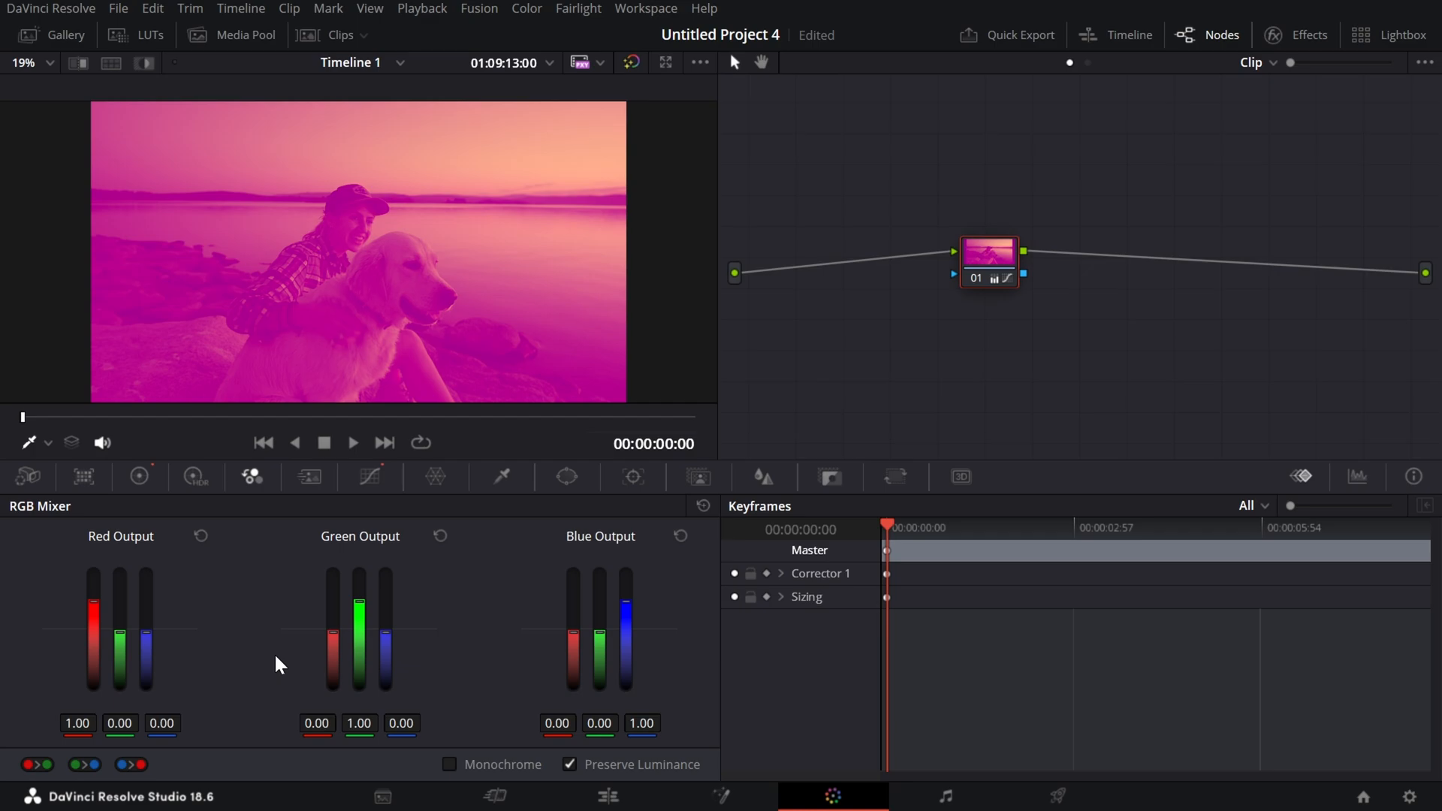
left_click_drag(120, 632, 128, 580)
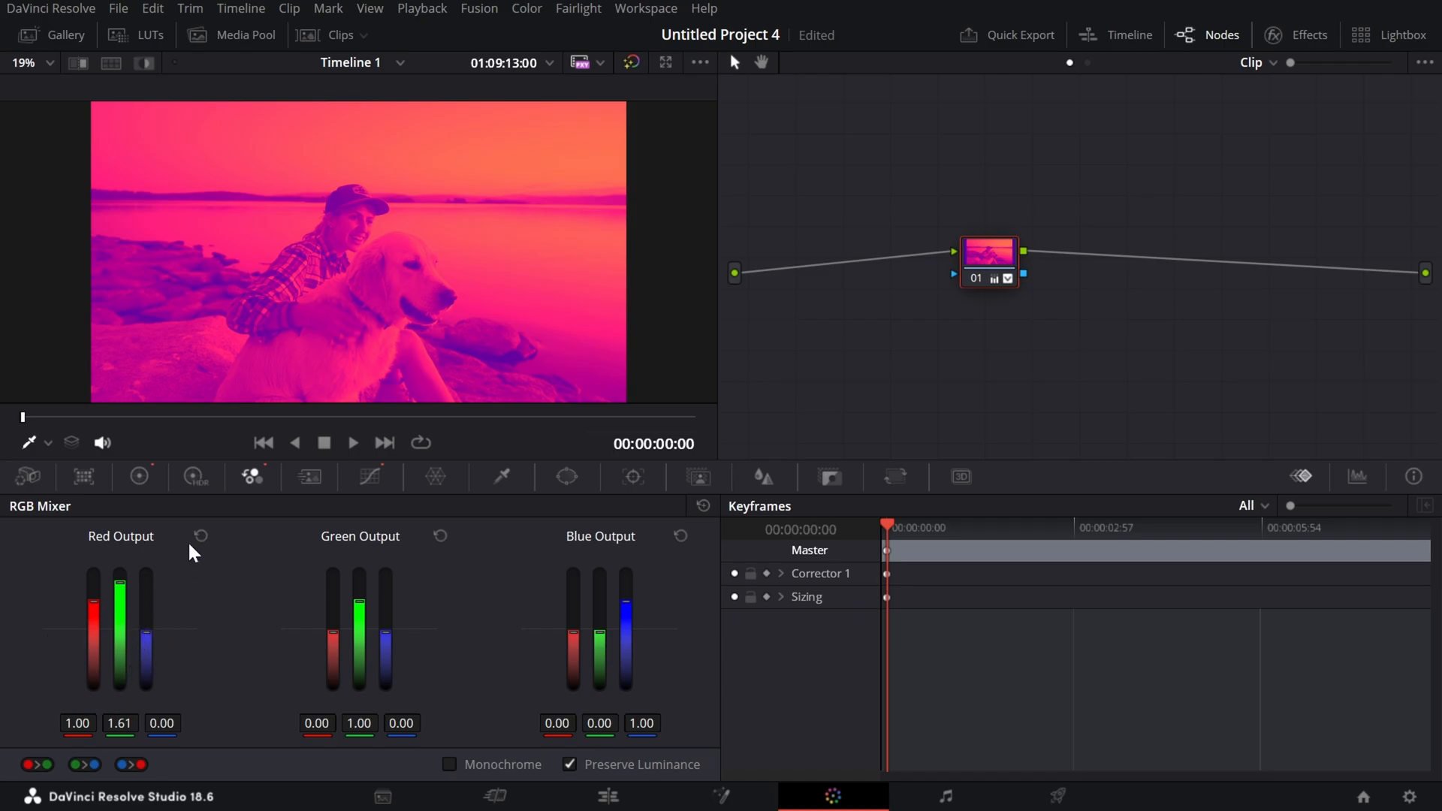
Step: Reset all Primaries color wheel adjustments and all RGB Mixer outputs on the dog clip
left_click(149, 478)
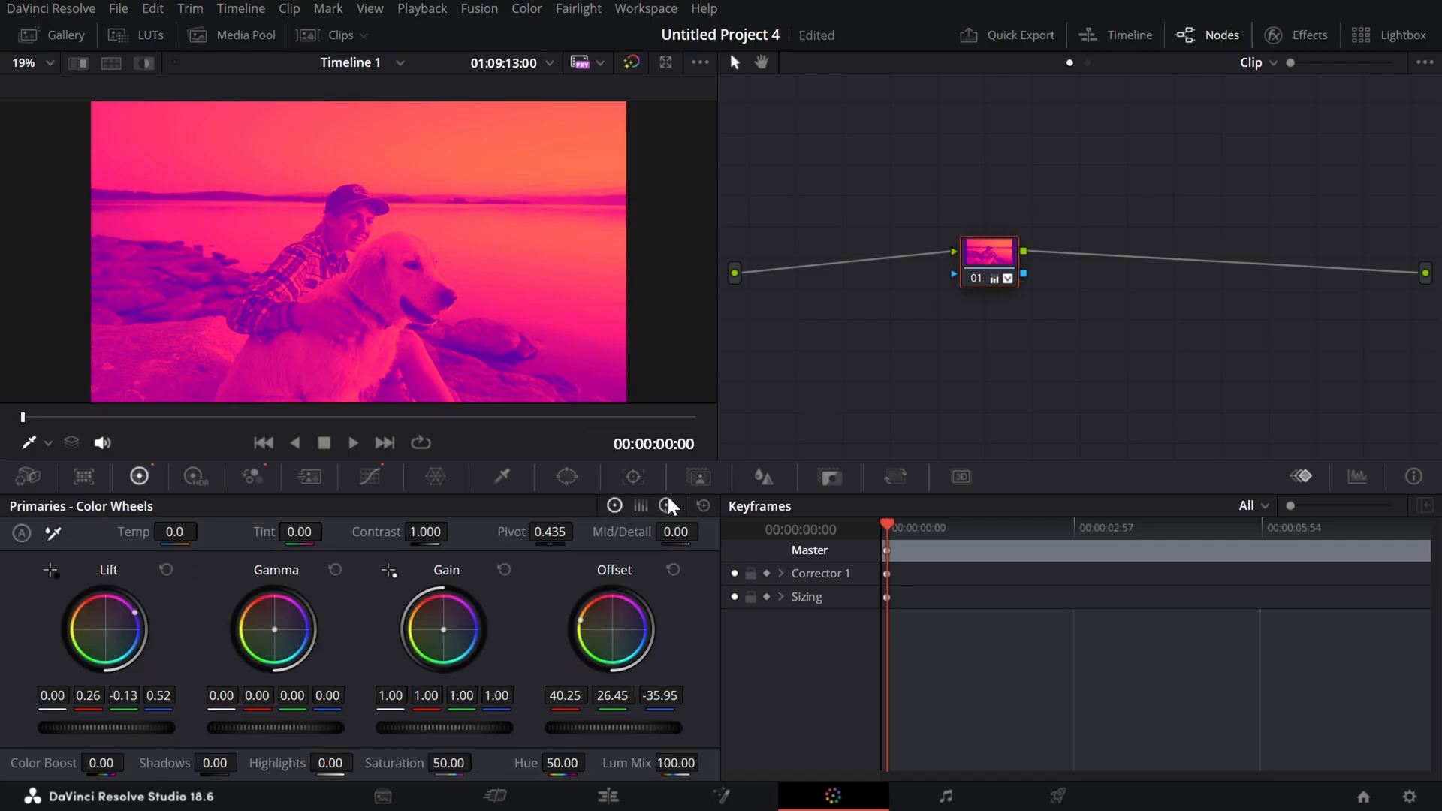
left_click(703, 506)
left_click(255, 476)
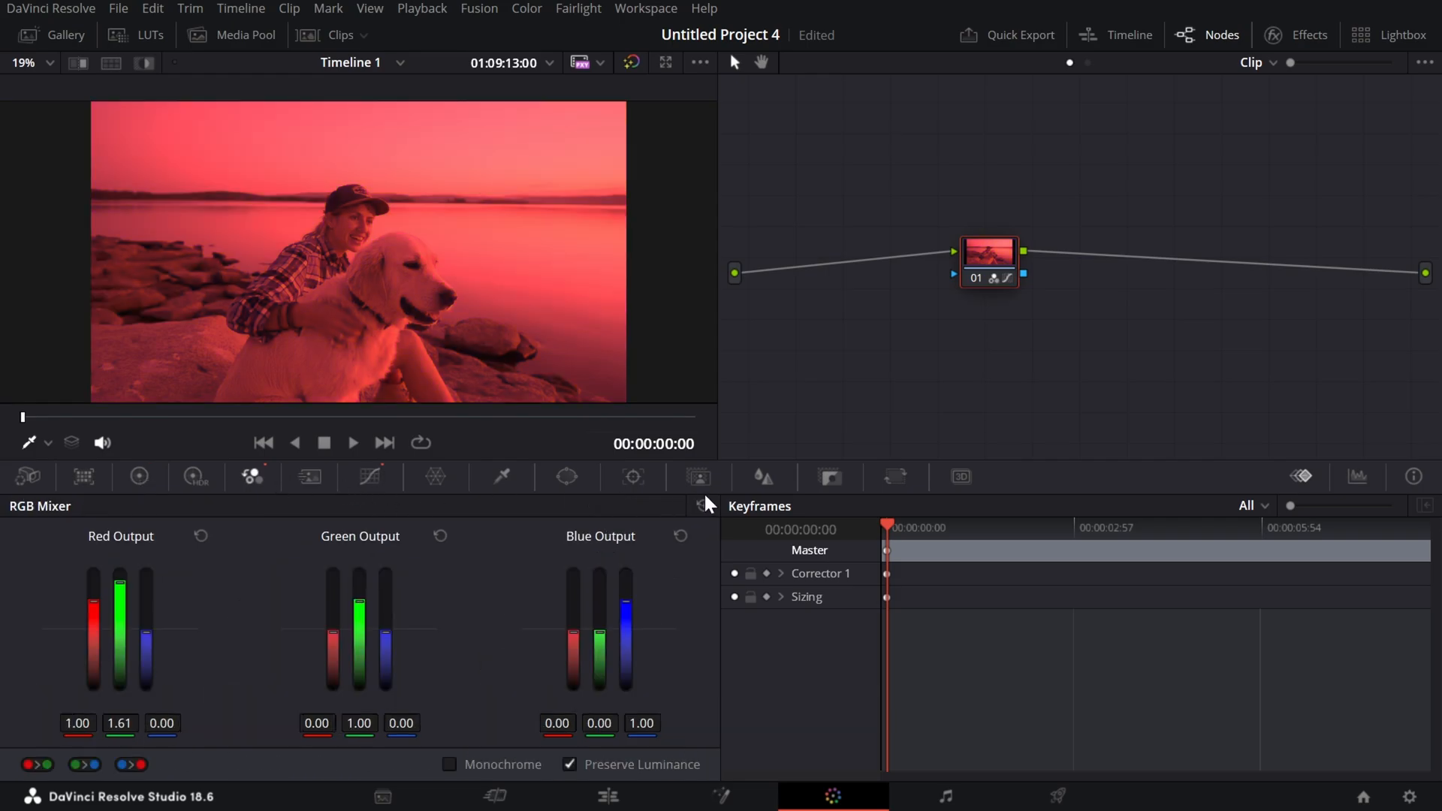
left_click(703, 505)
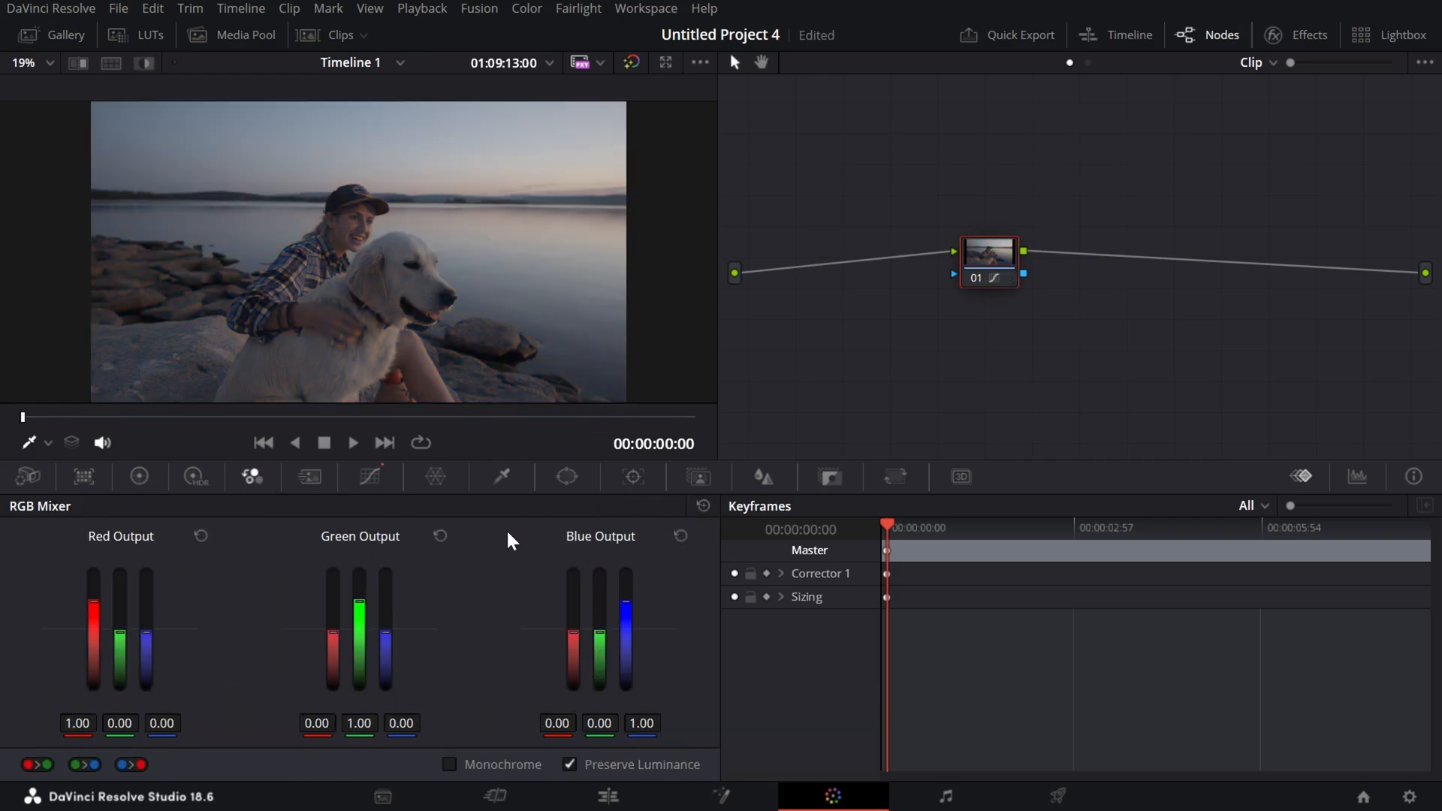
Step: Show the Motion Effects palette and compare the custom curves with the Primaries color wheels
left_click(310, 477)
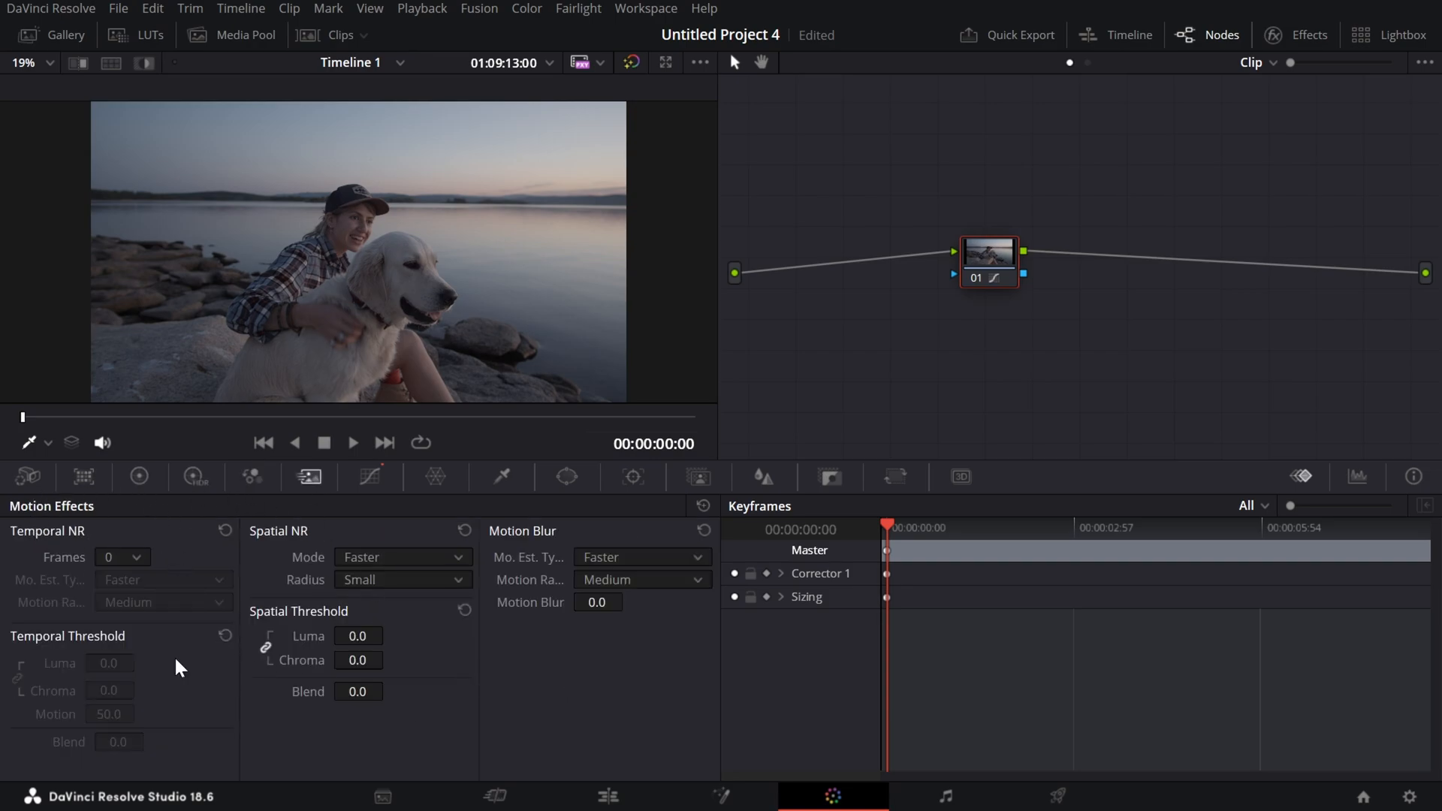
left_click(369, 478)
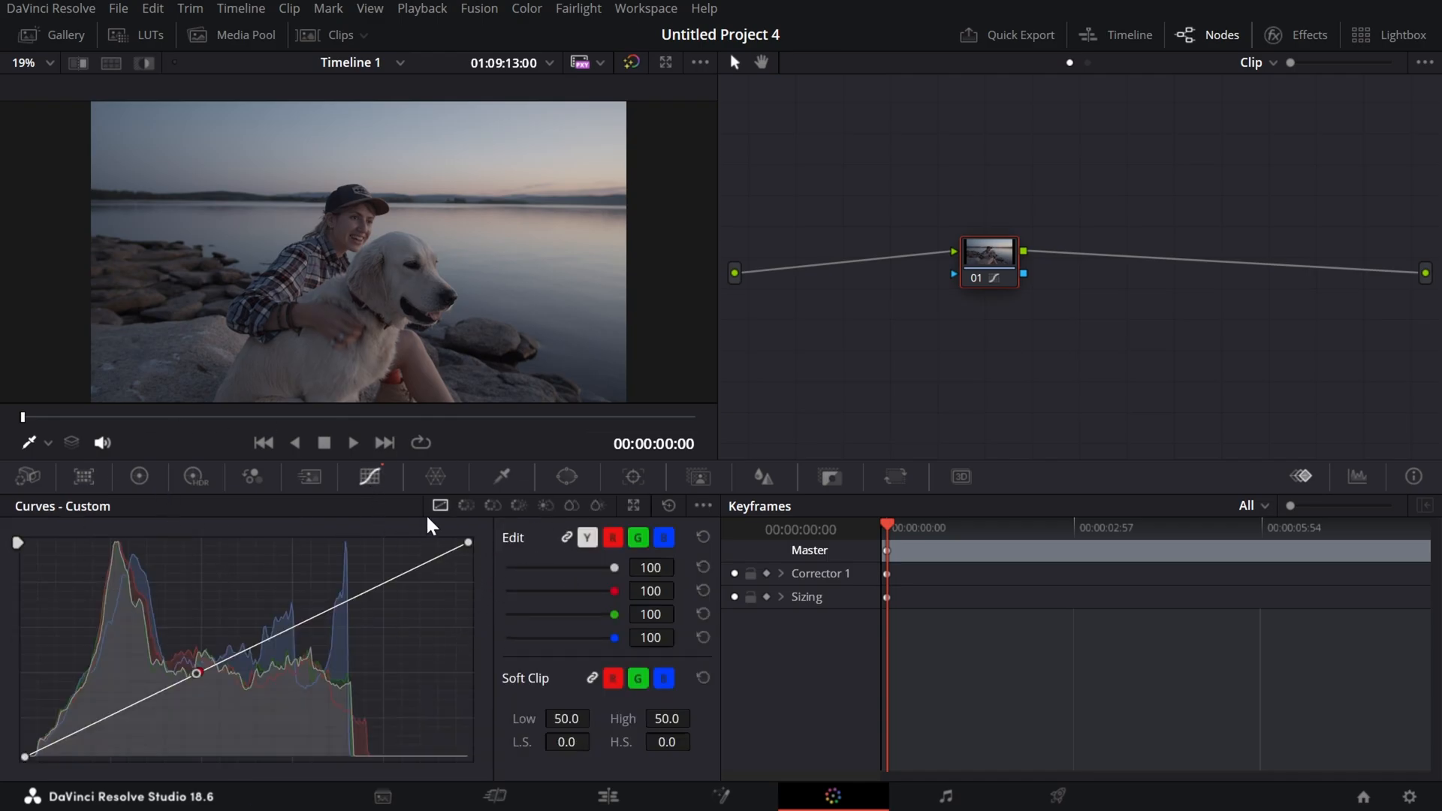
left_click(141, 475)
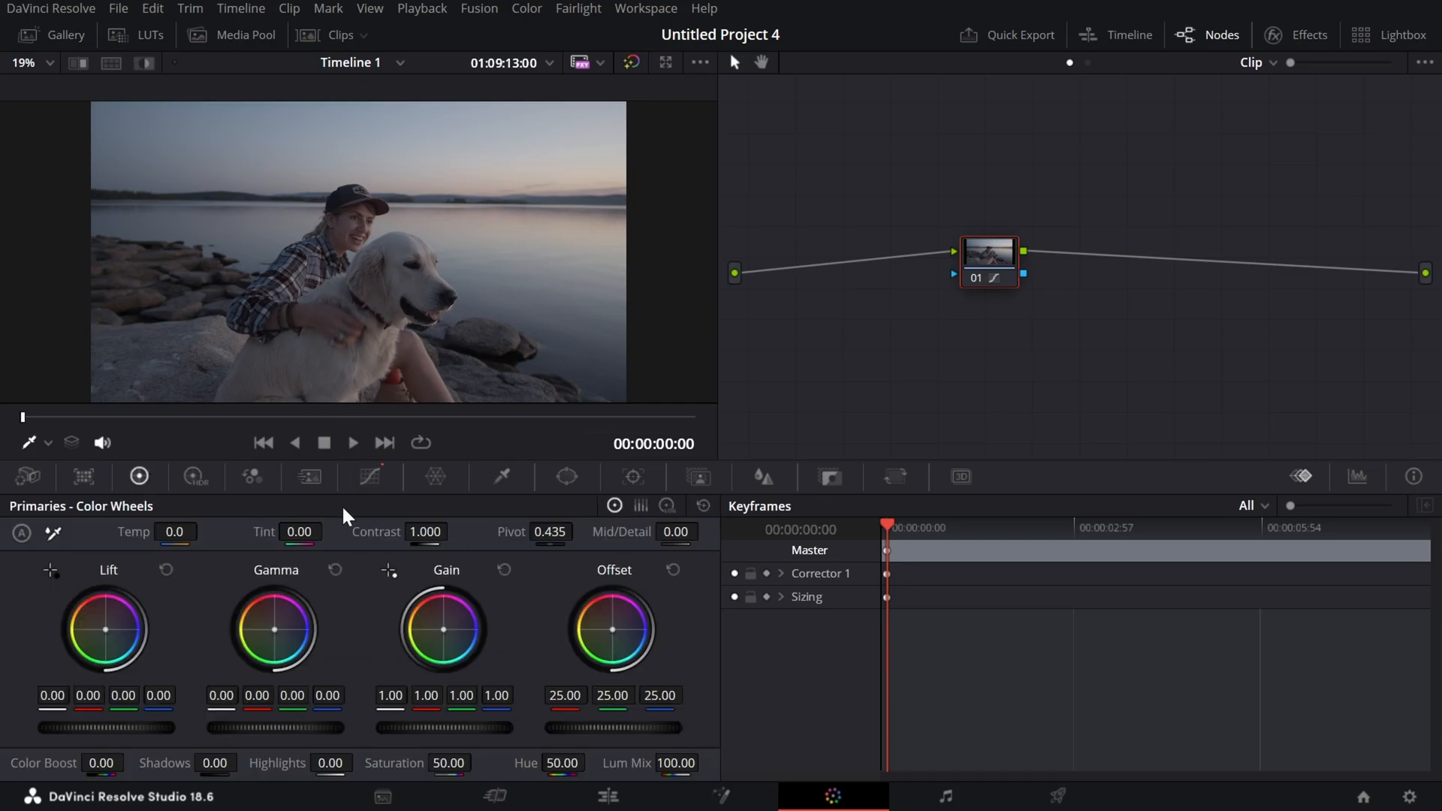
left_click(370, 477)
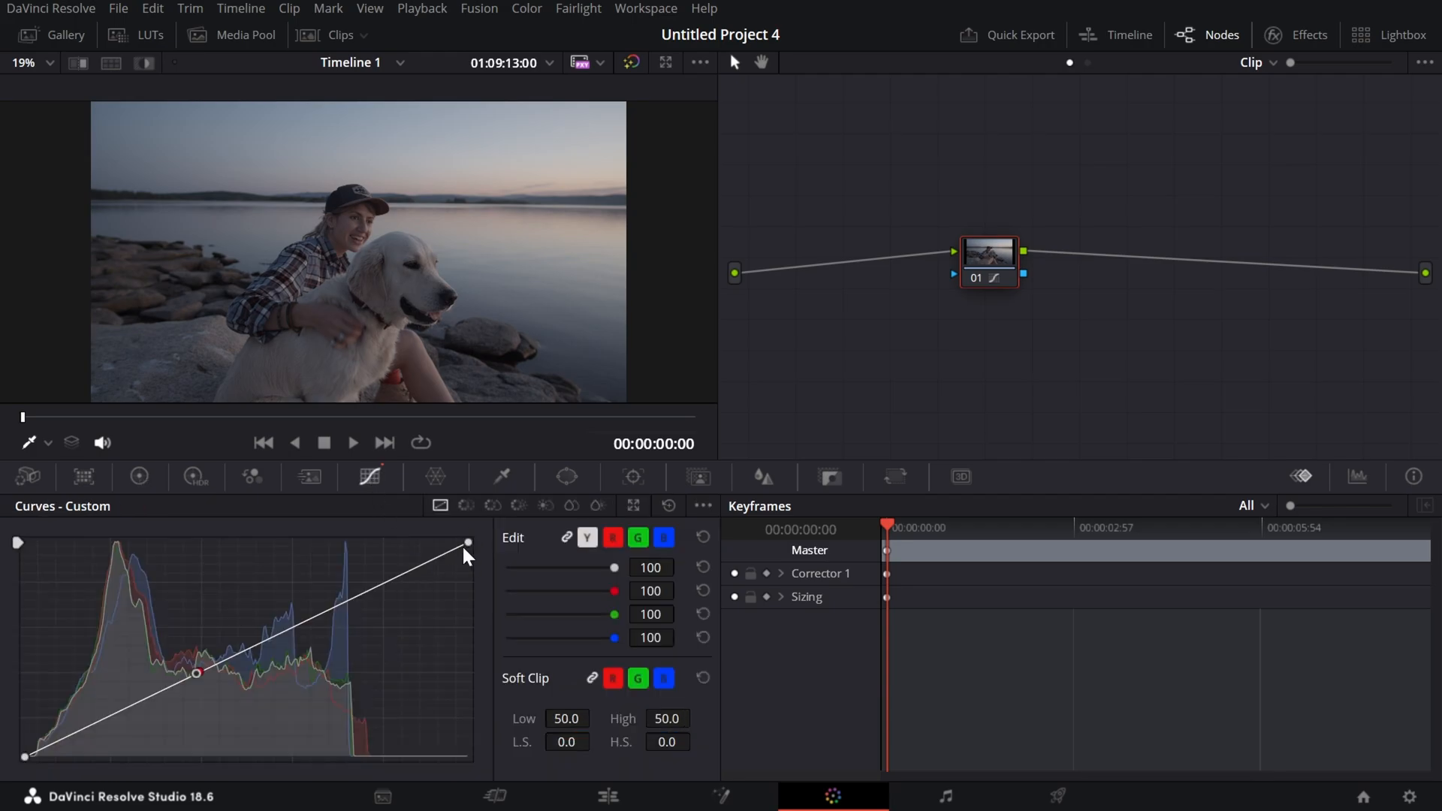
Step: Try moving the custom curve's white point to the black side and back, and test both endpoints at their corners
key("ctrl+z")
left_click_drag(467, 541, 43, 520)
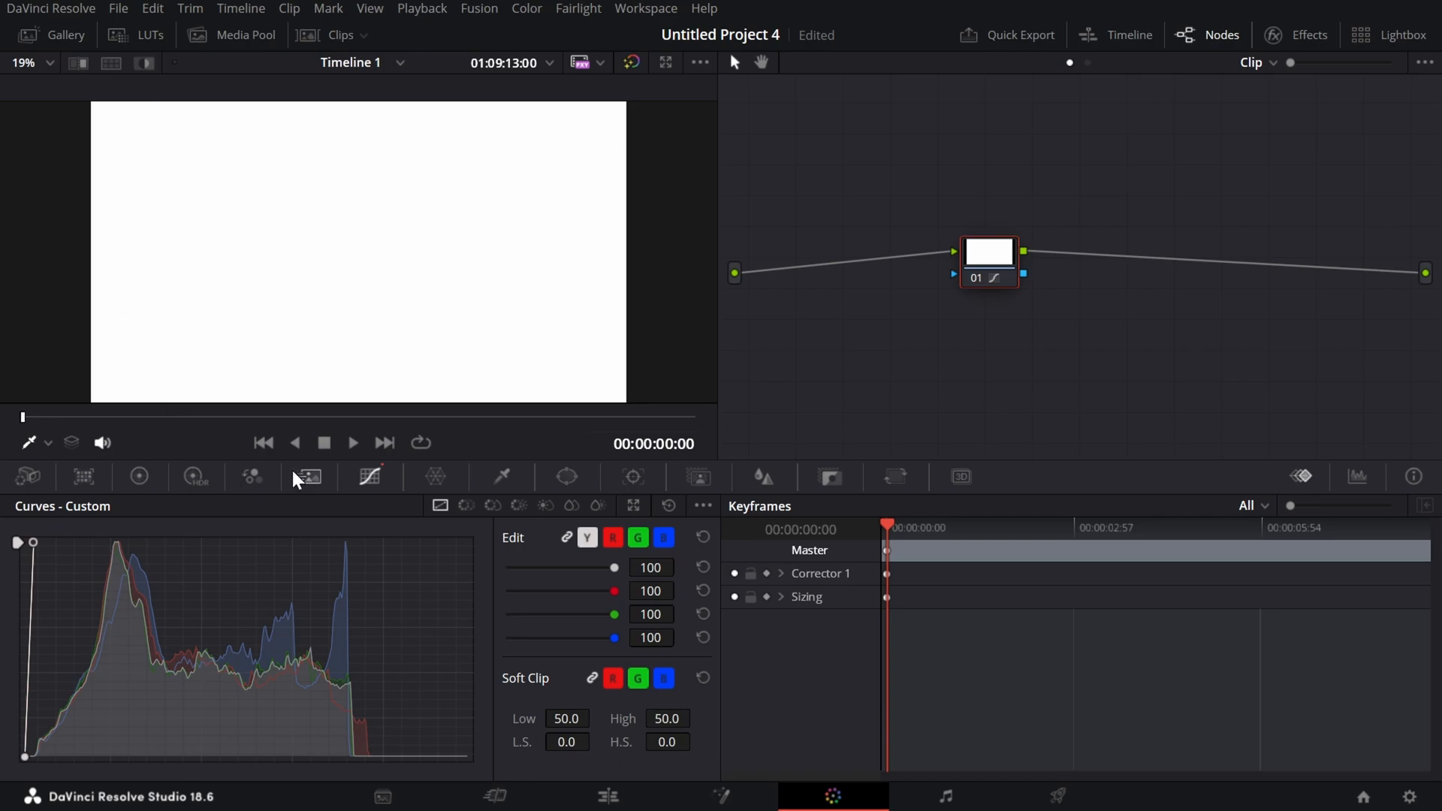
left_click_drag(34, 543, 489, 520)
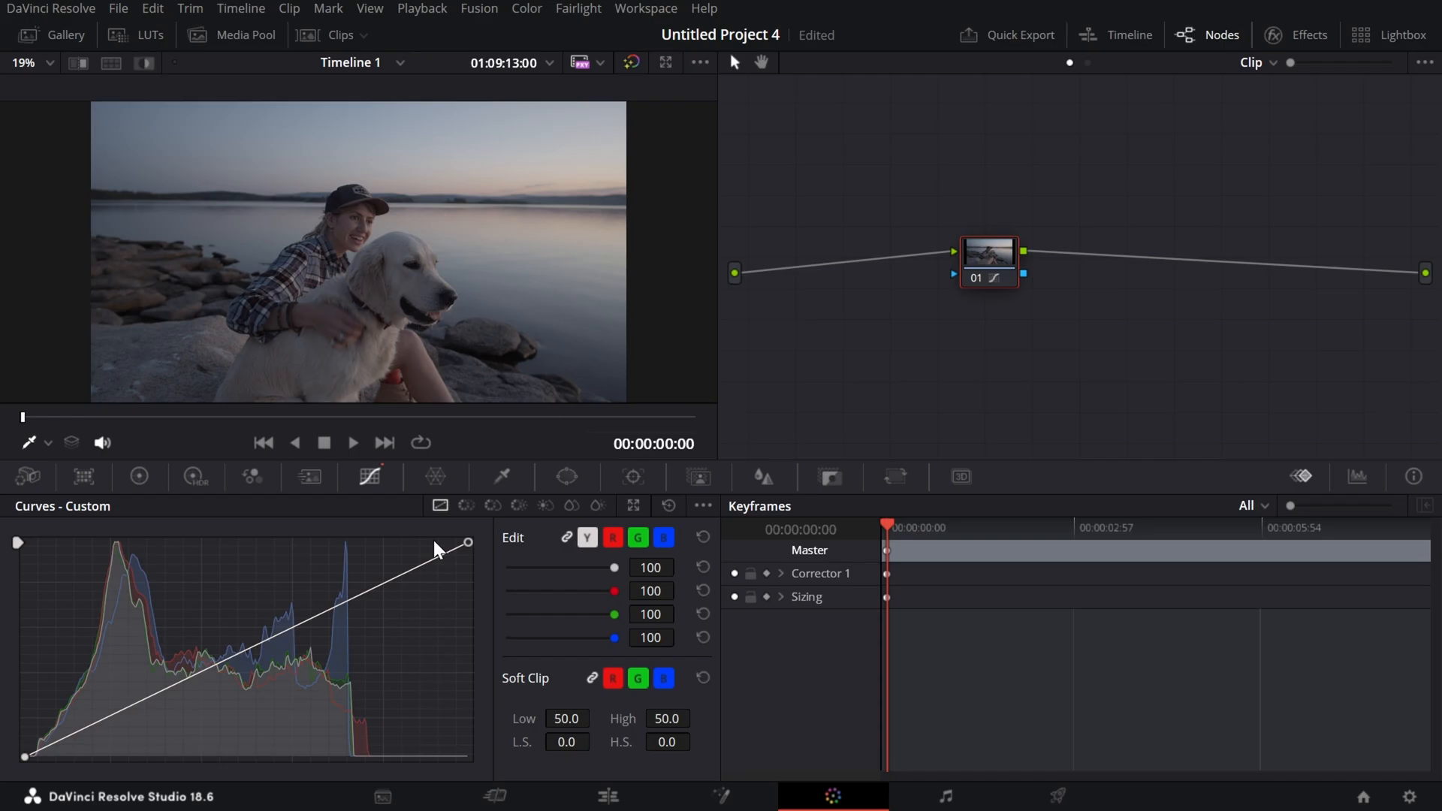
left_click_drag(471, 537, 9, 574)
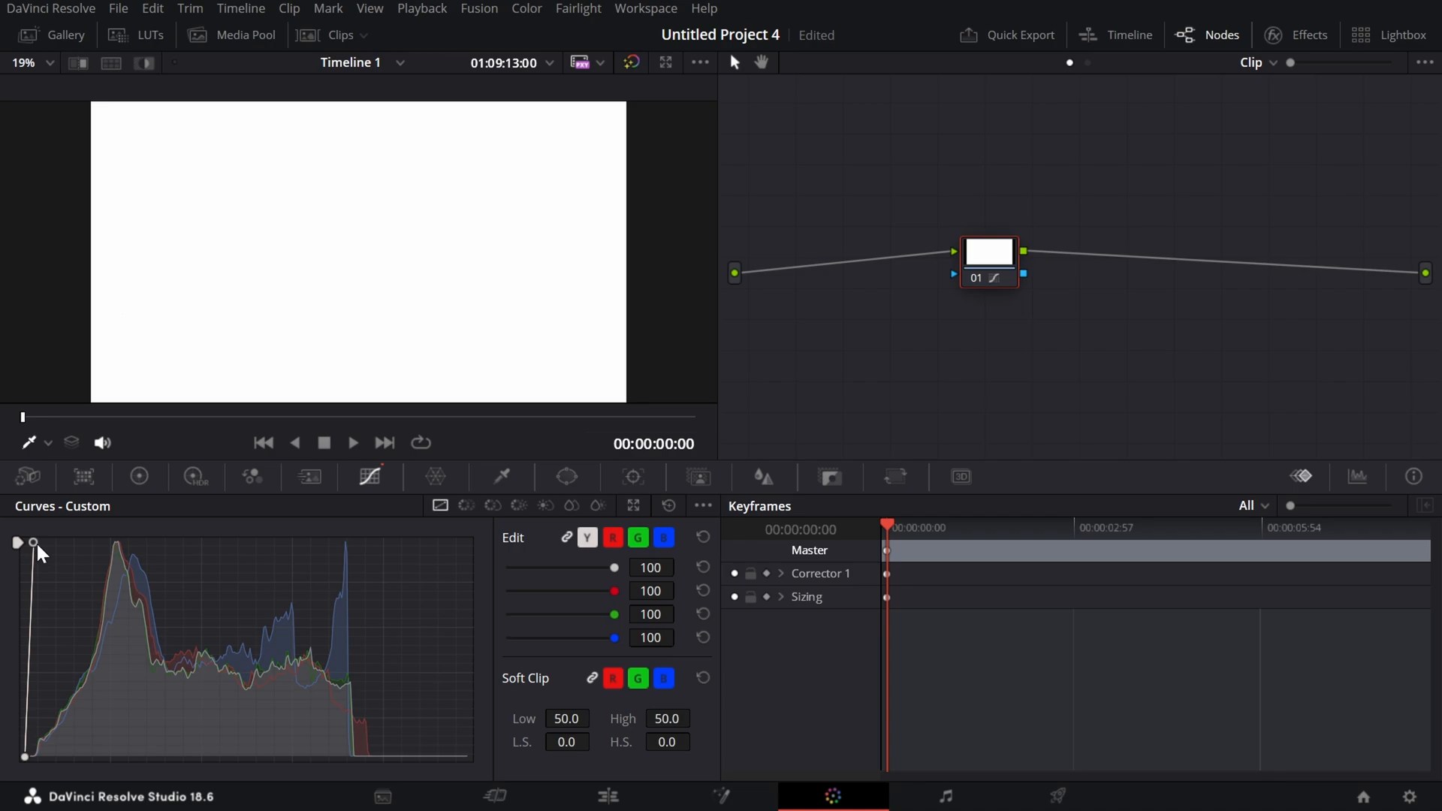
left_click_drag(39, 542, 495, 526)
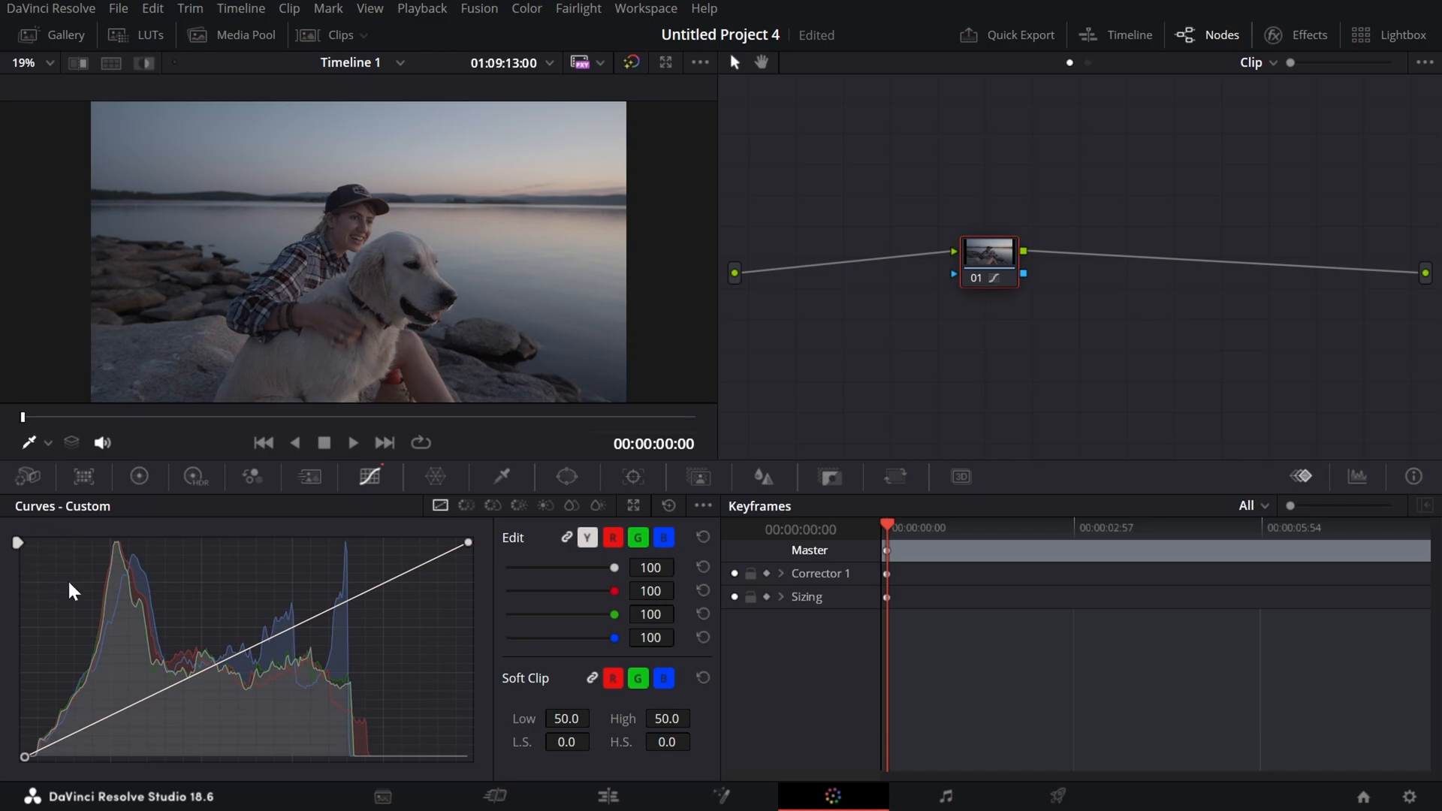
key("ctrl+s")
left_click_drag(465, 544, 515, 480)
left_click(23, 756)
left_click_drag(22, 756, 2, 779)
Step: Show the Hue Vs Sat, Hue Vs Lum and Lum Vs Sat curves and undo the latest curve changes
left_click(491, 505)
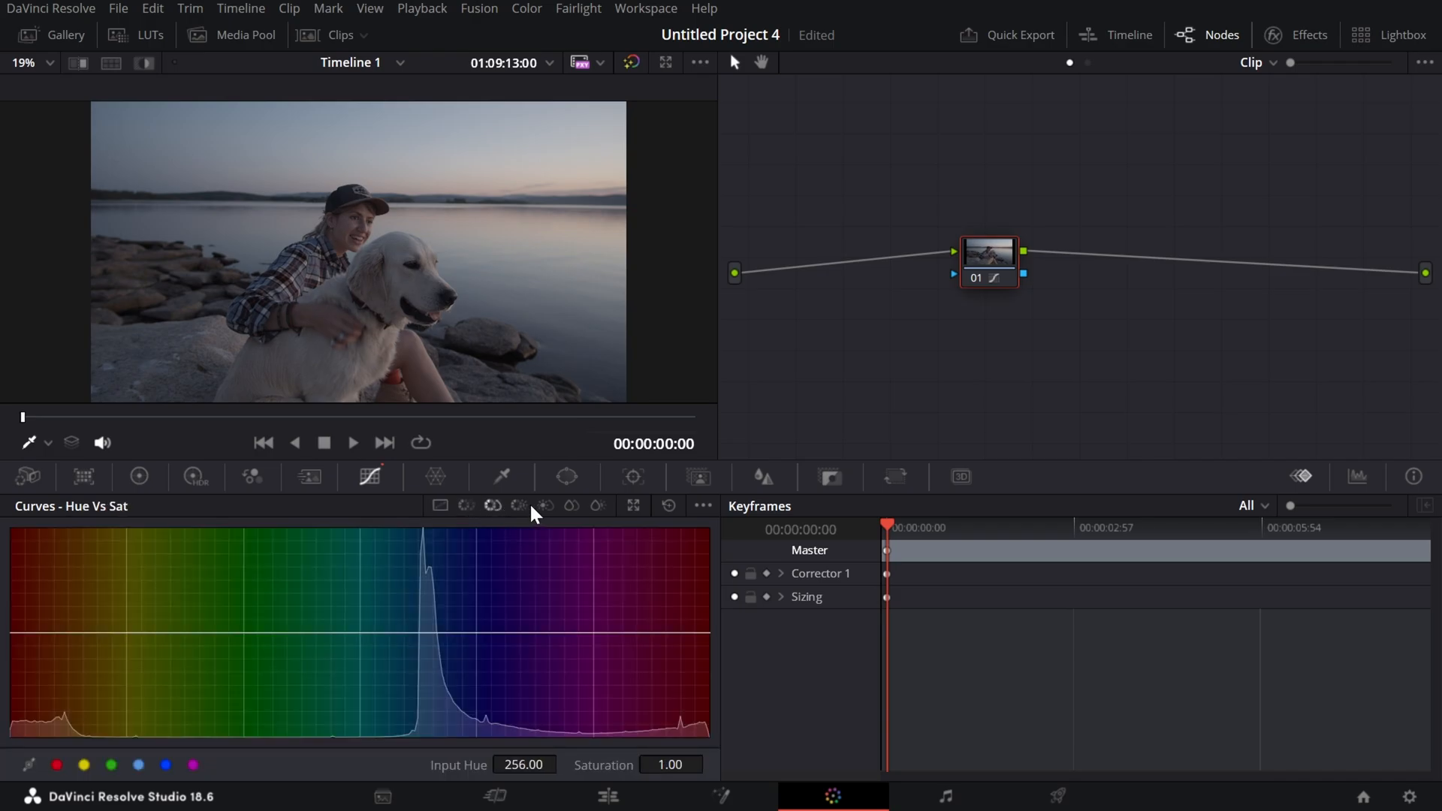
left_click(522, 506)
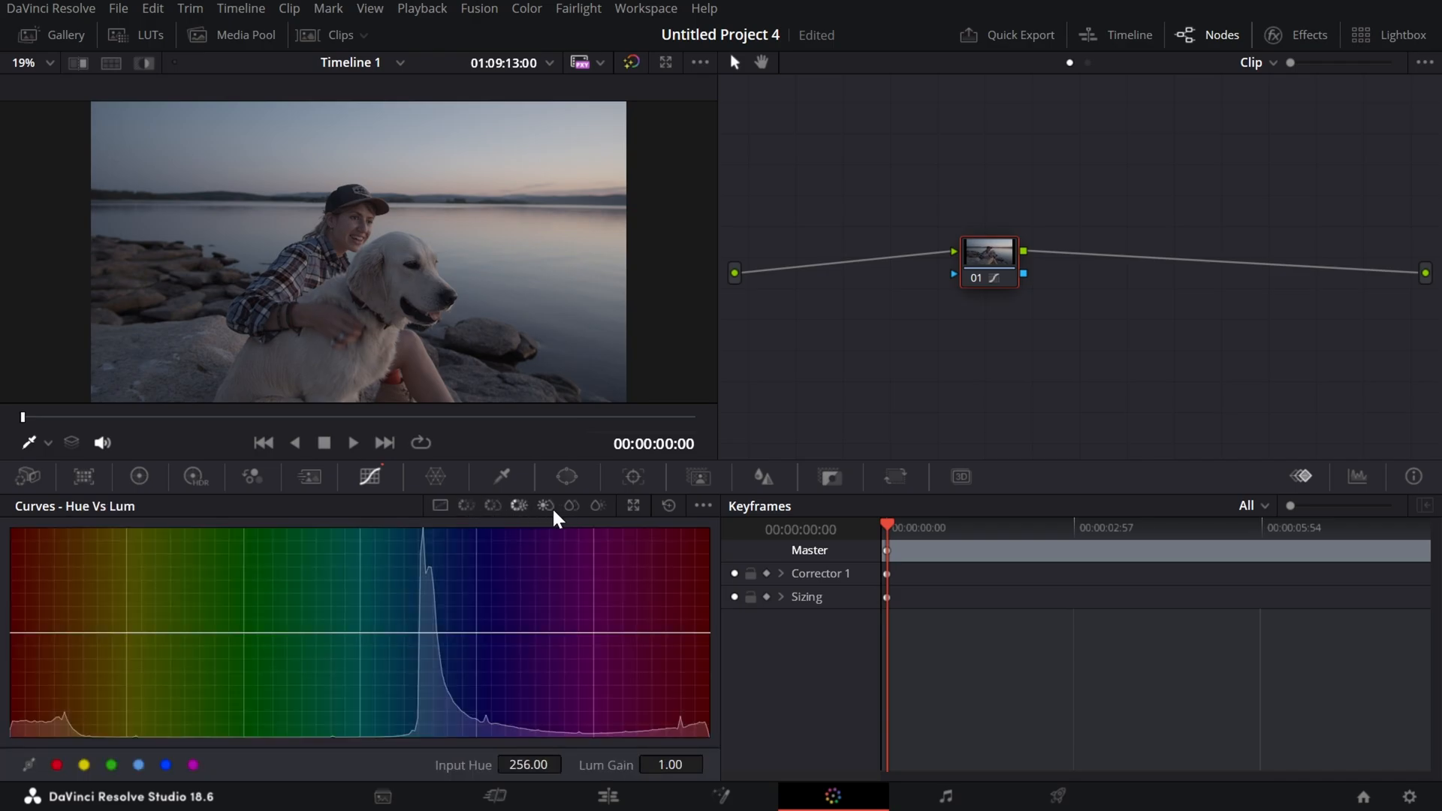
left_click(545, 506)
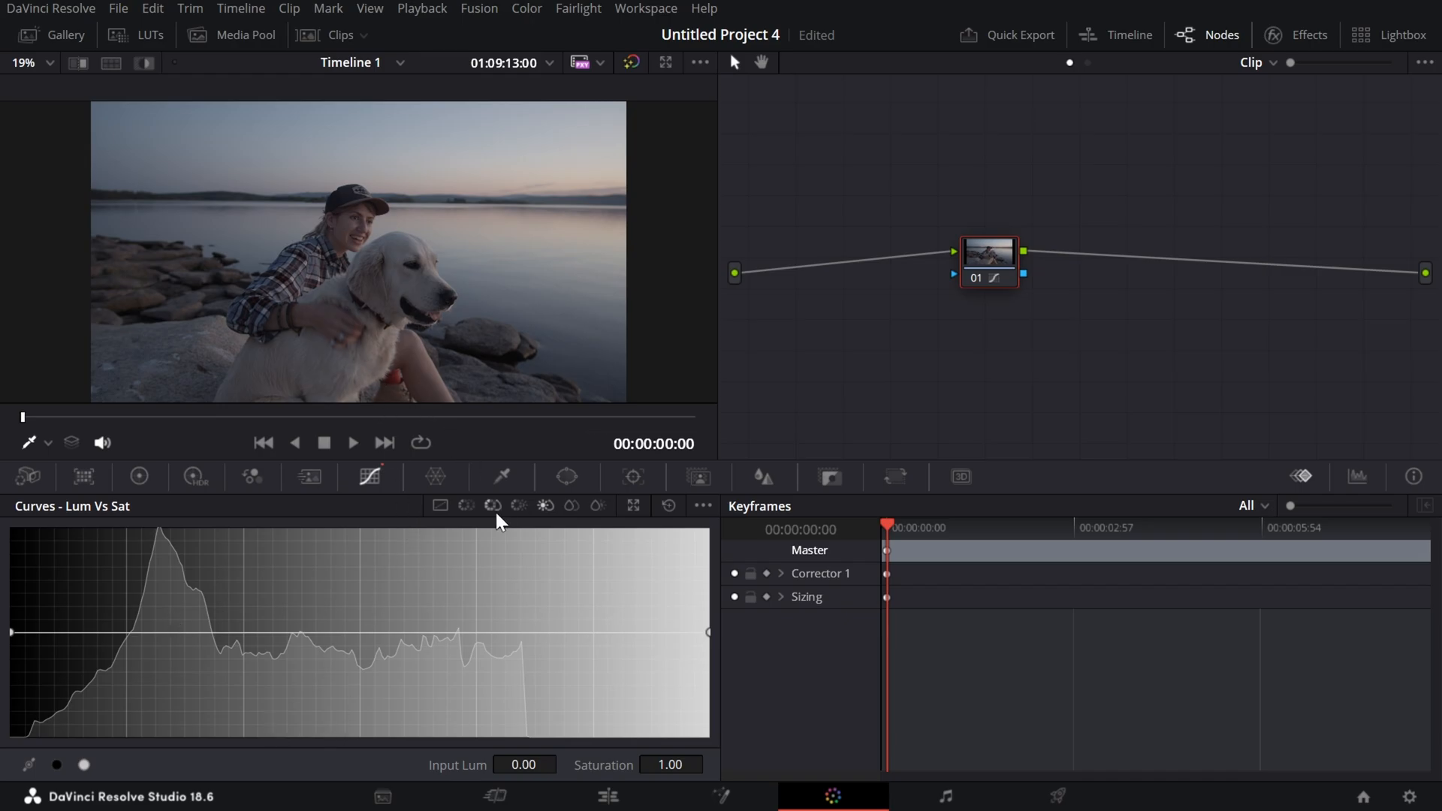
key("ctrl+z")
key("ctrl+z")
key("ctrl+z")
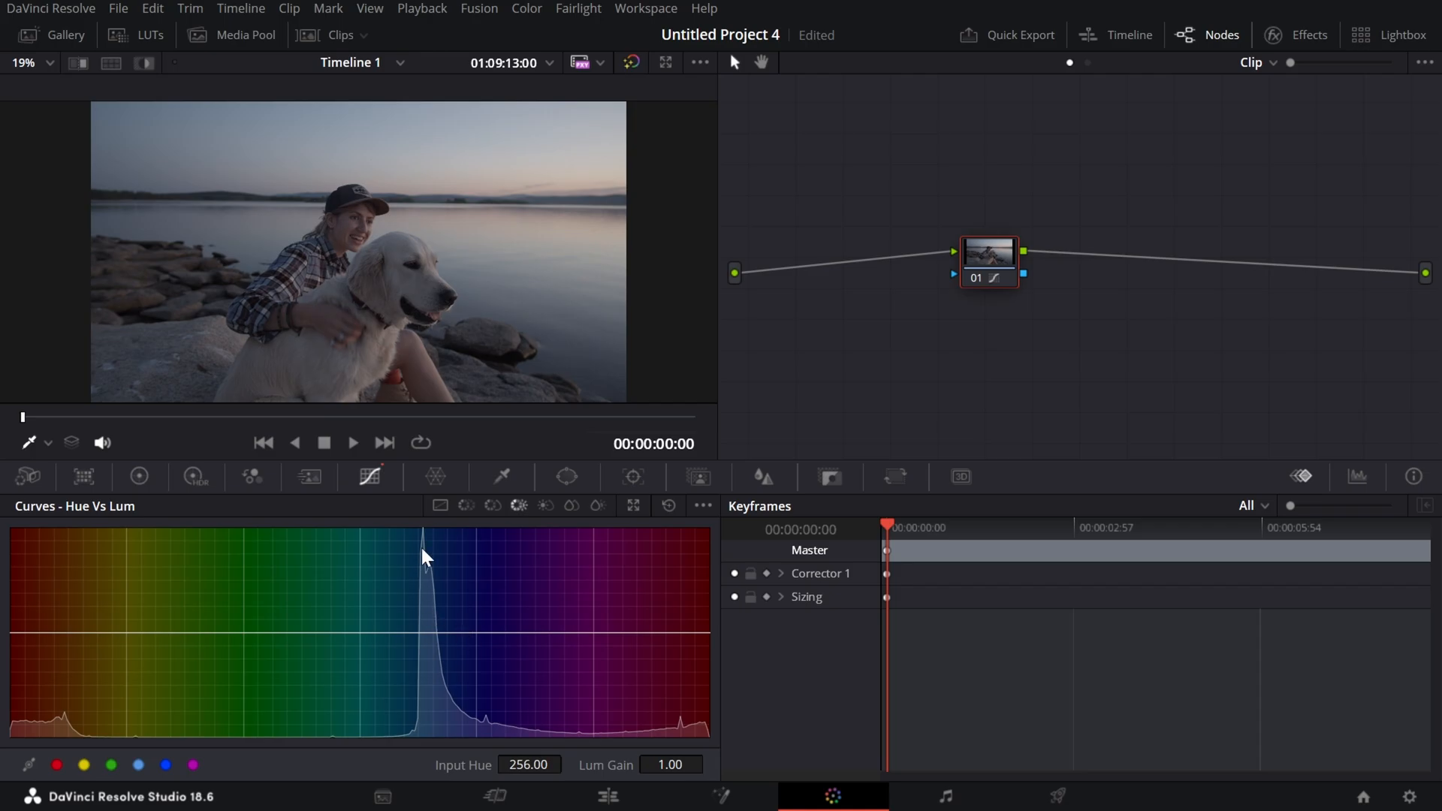
Step: Open the Color Warper, try shifting the sky's color to green at hue 0.69 and saturation 0.99, and undo the shift
left_click(439, 474)
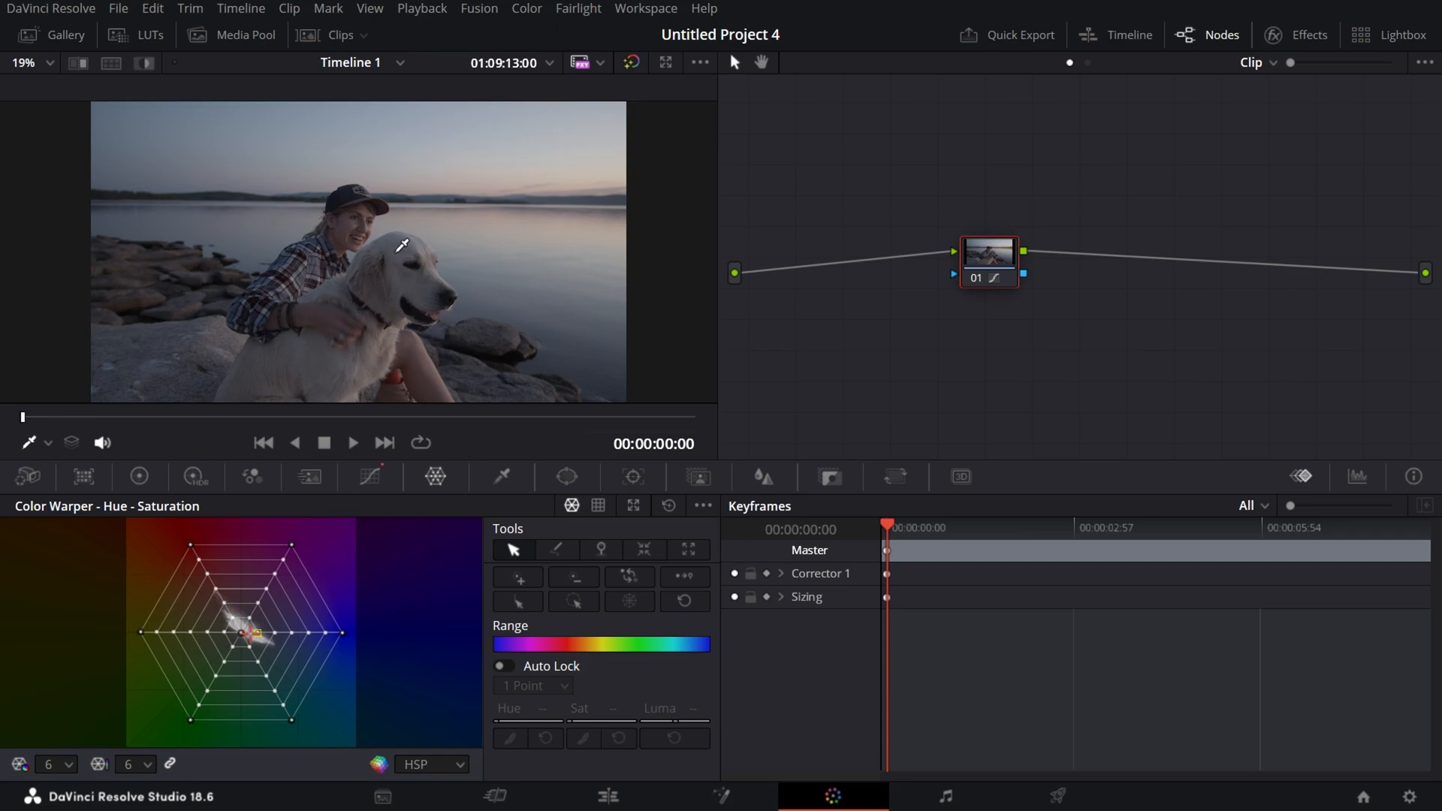
key("ctrl+z")
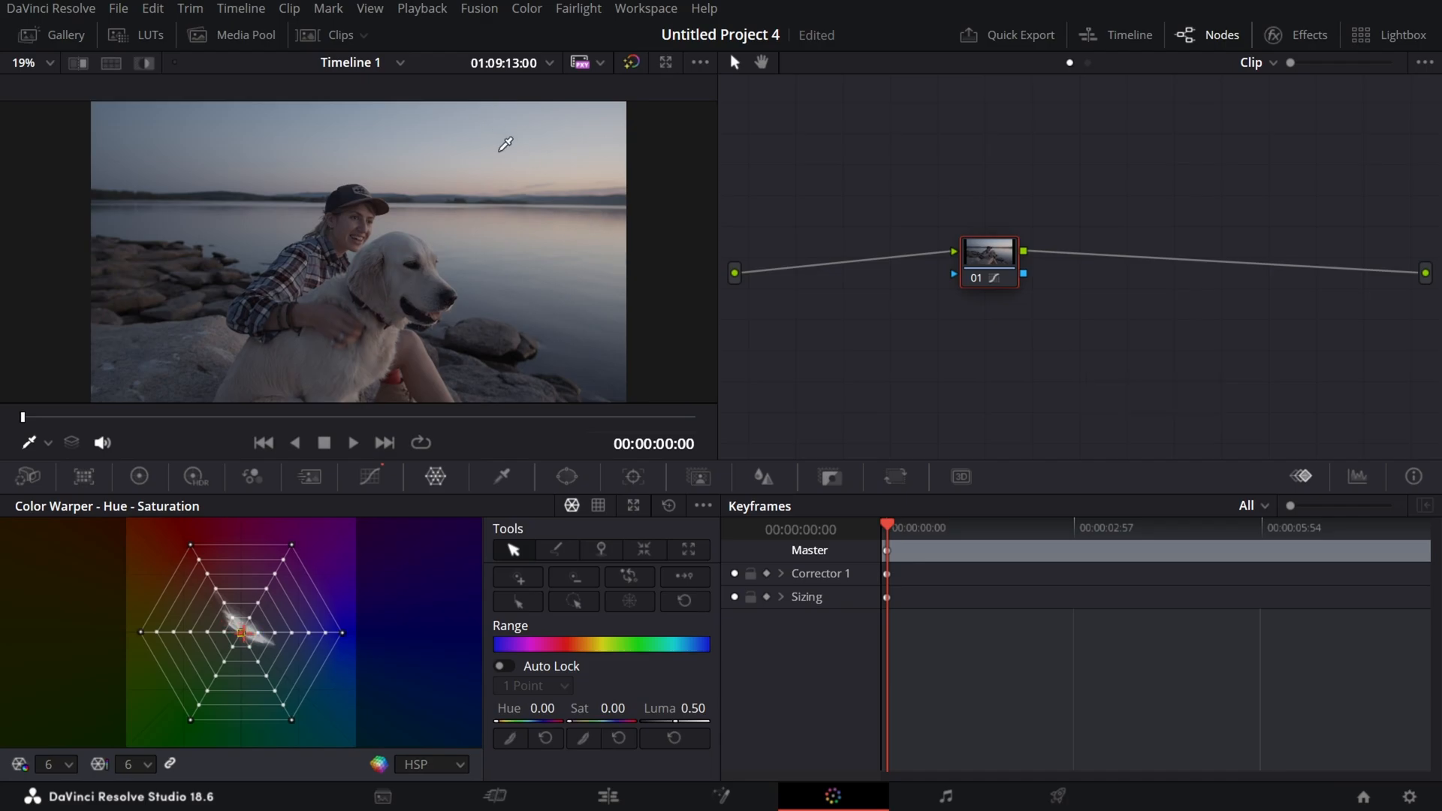
key("alt")
left_click_drag(505, 143, 450, 212)
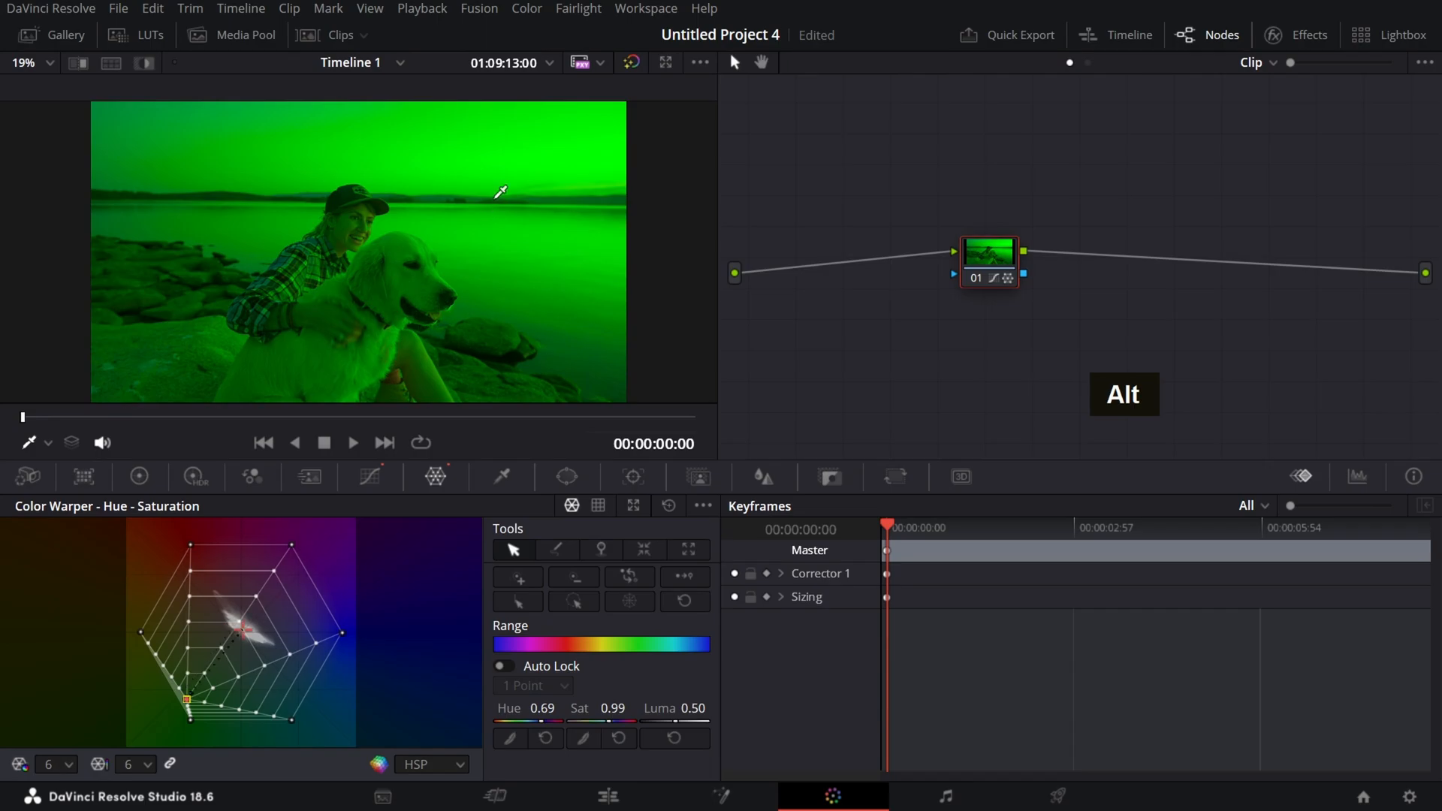
key("ctrl+z")
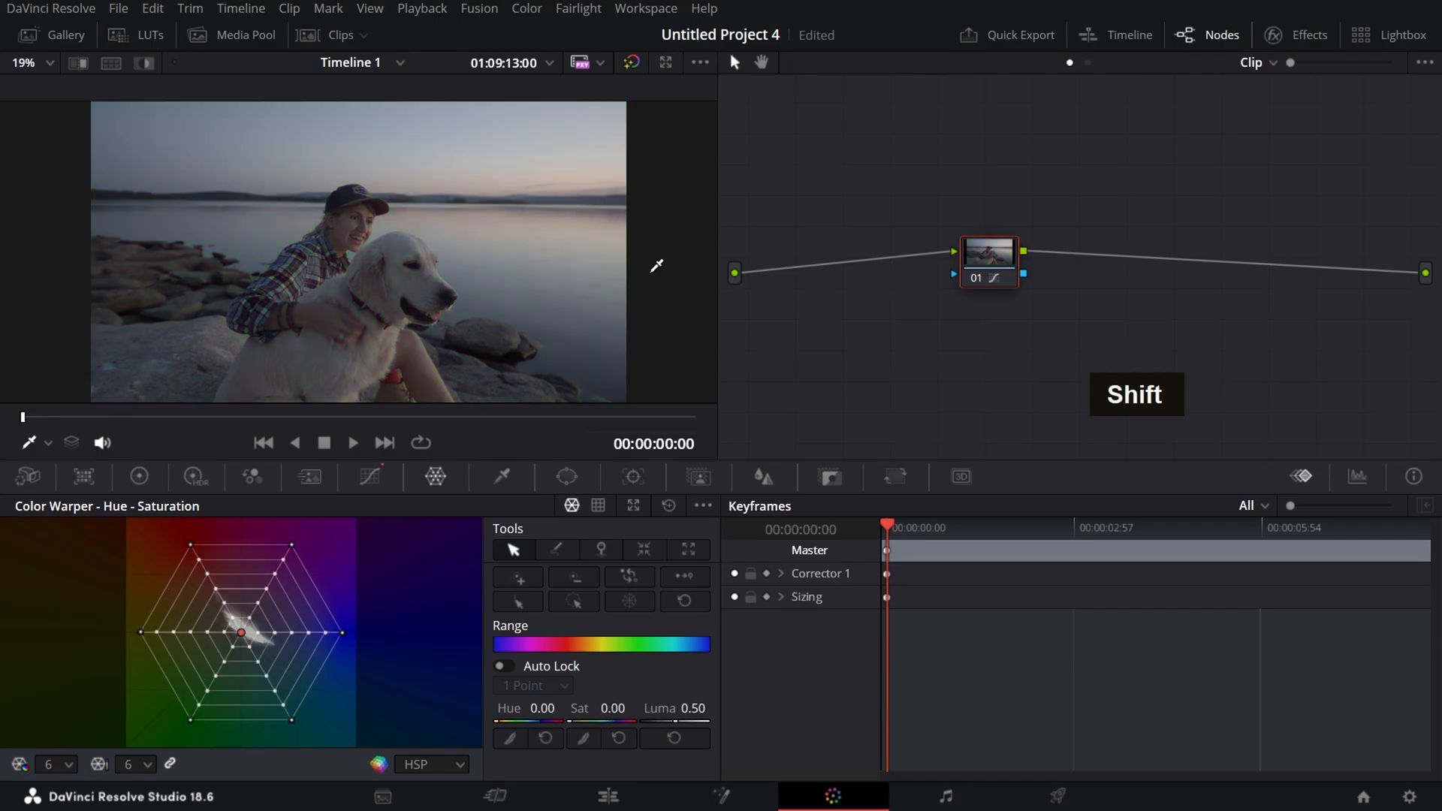
Step: Sample the water in the viewer and try shifting its color with the Color Warper
left_click(573, 316, "shift")
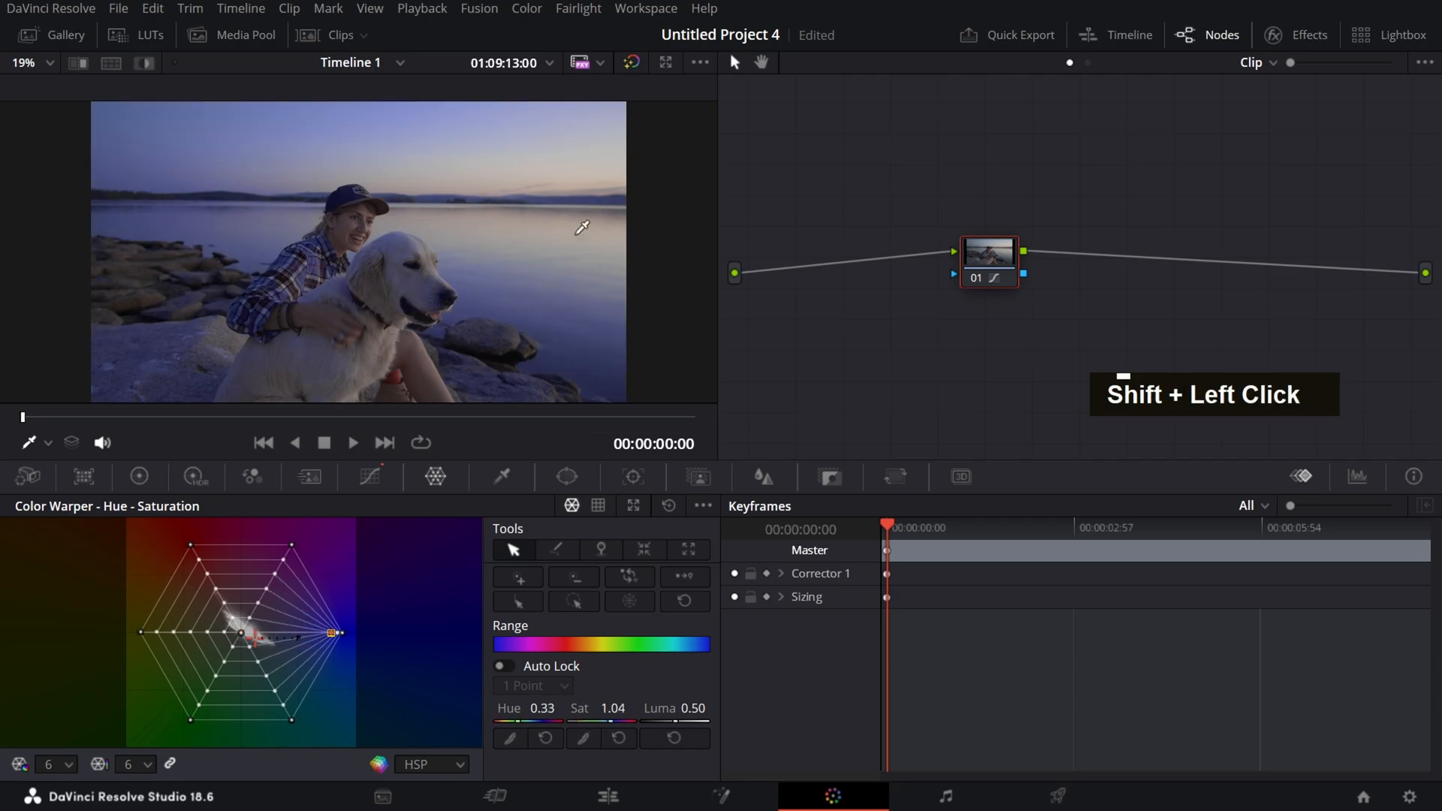
left_click_drag(560, 324, 117, 547)
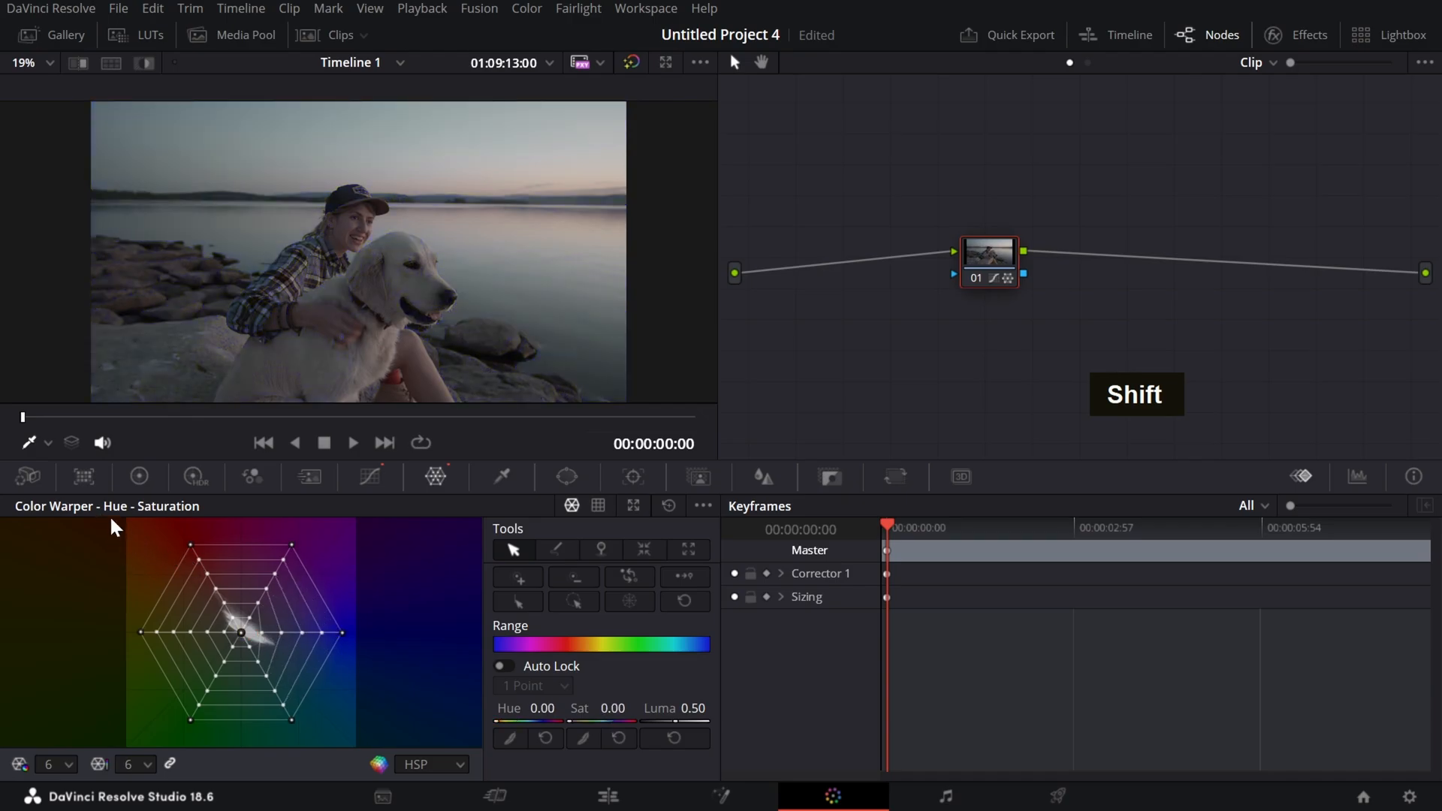
Step: Reset the Color Warper and open the HSL Qualifier
key("ctrl")
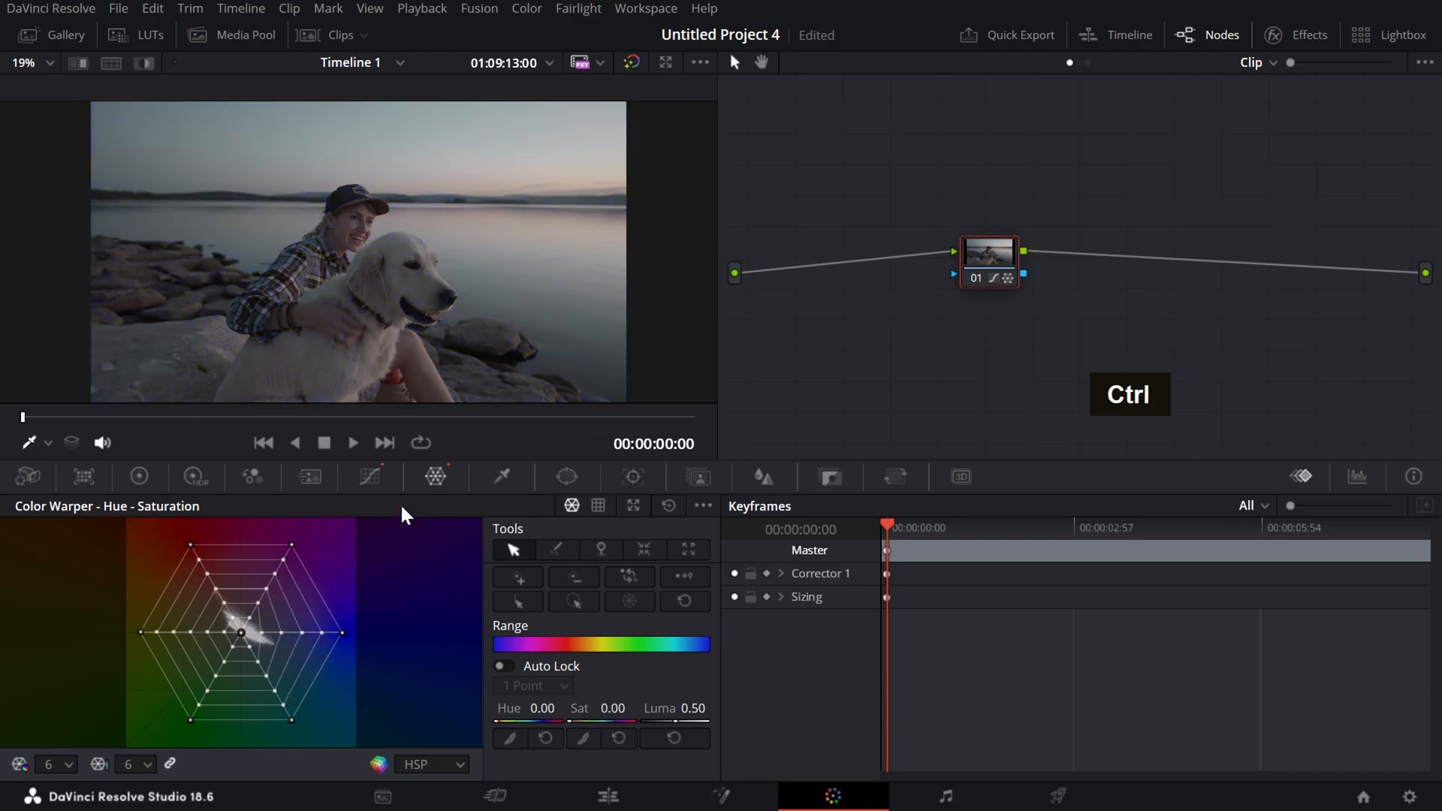
left_click(668, 502)
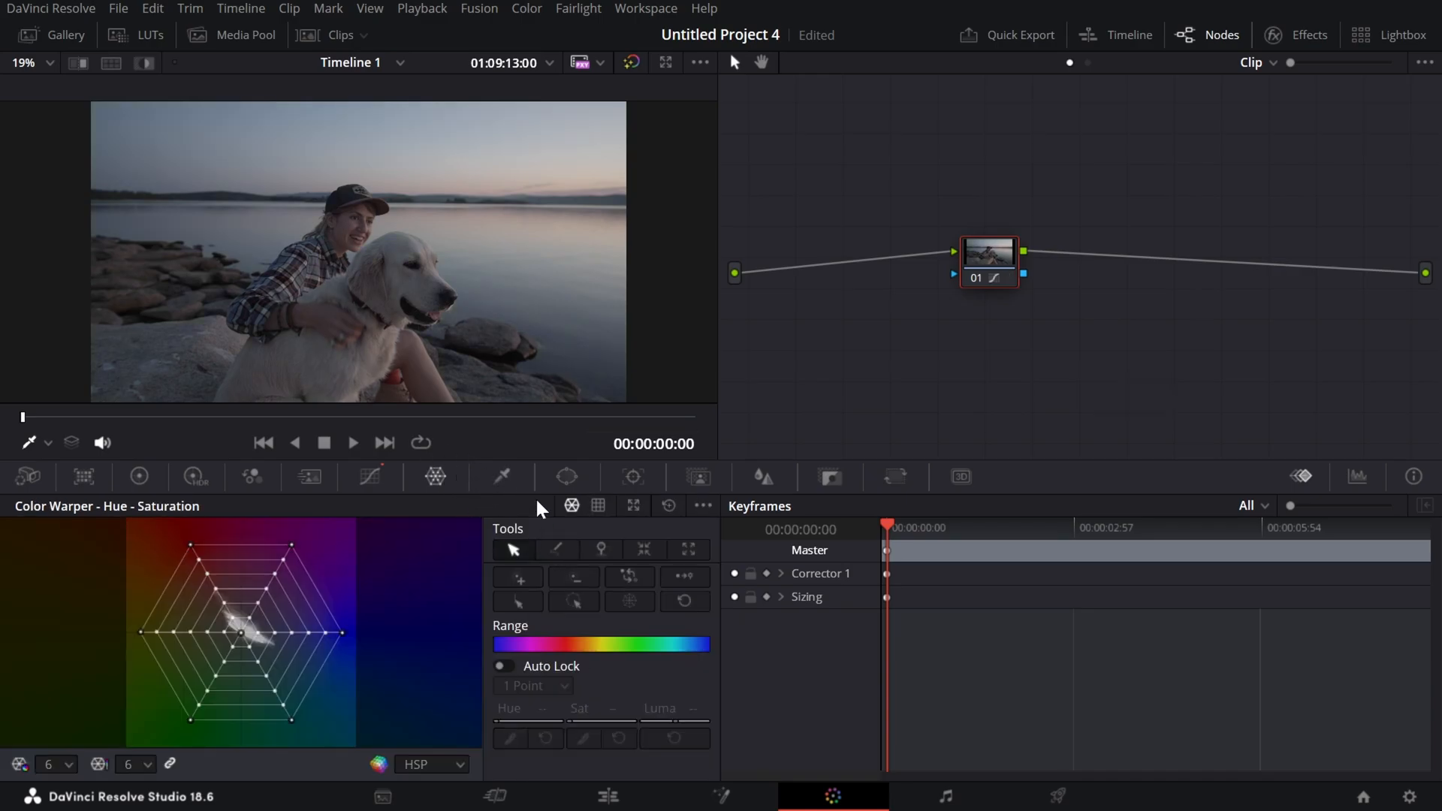
left_click(508, 475)
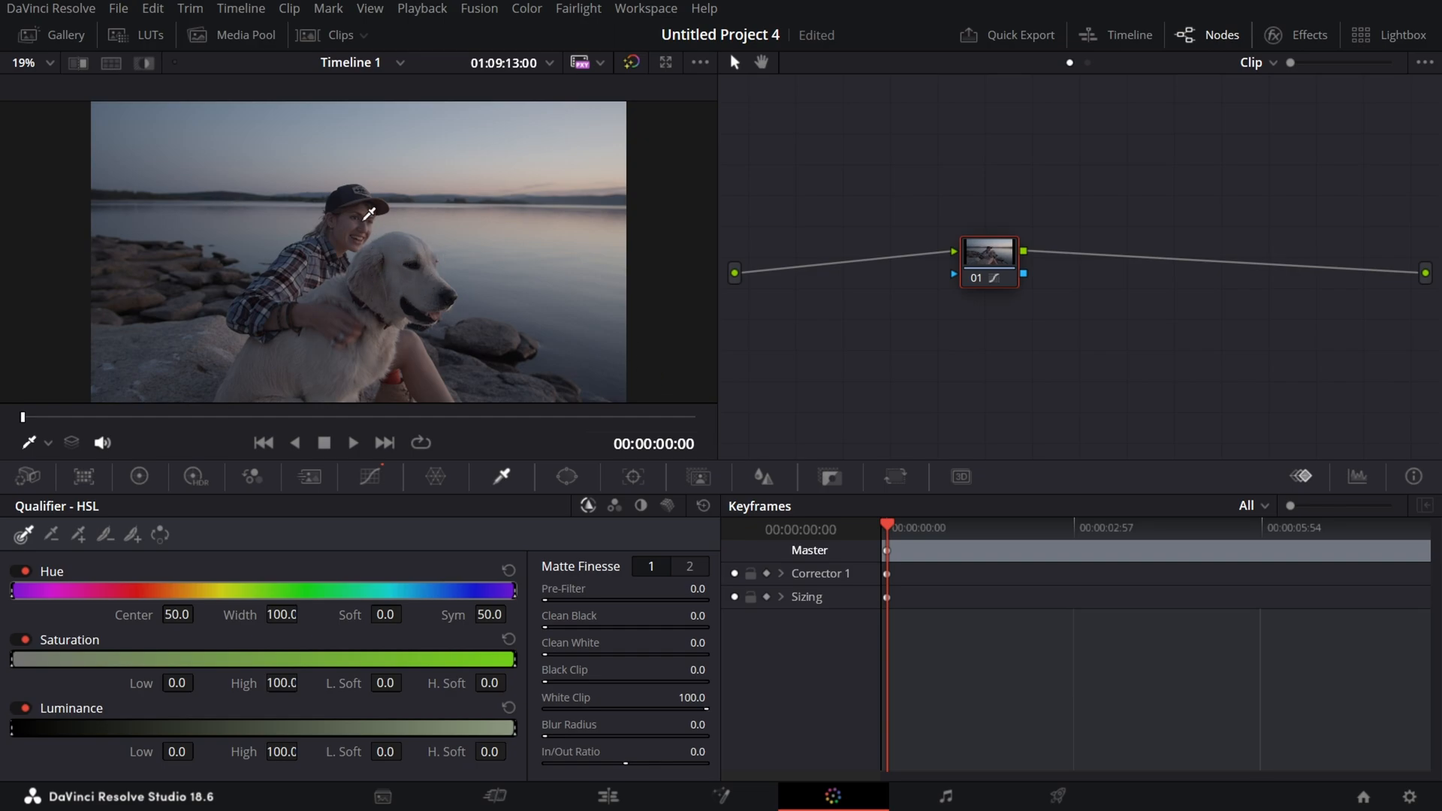
Step: Sample the woman's cap and the distant shoreline with the HSL Qualifier, highlight the selection in the viewer, and save the project
left_click(350, 191)
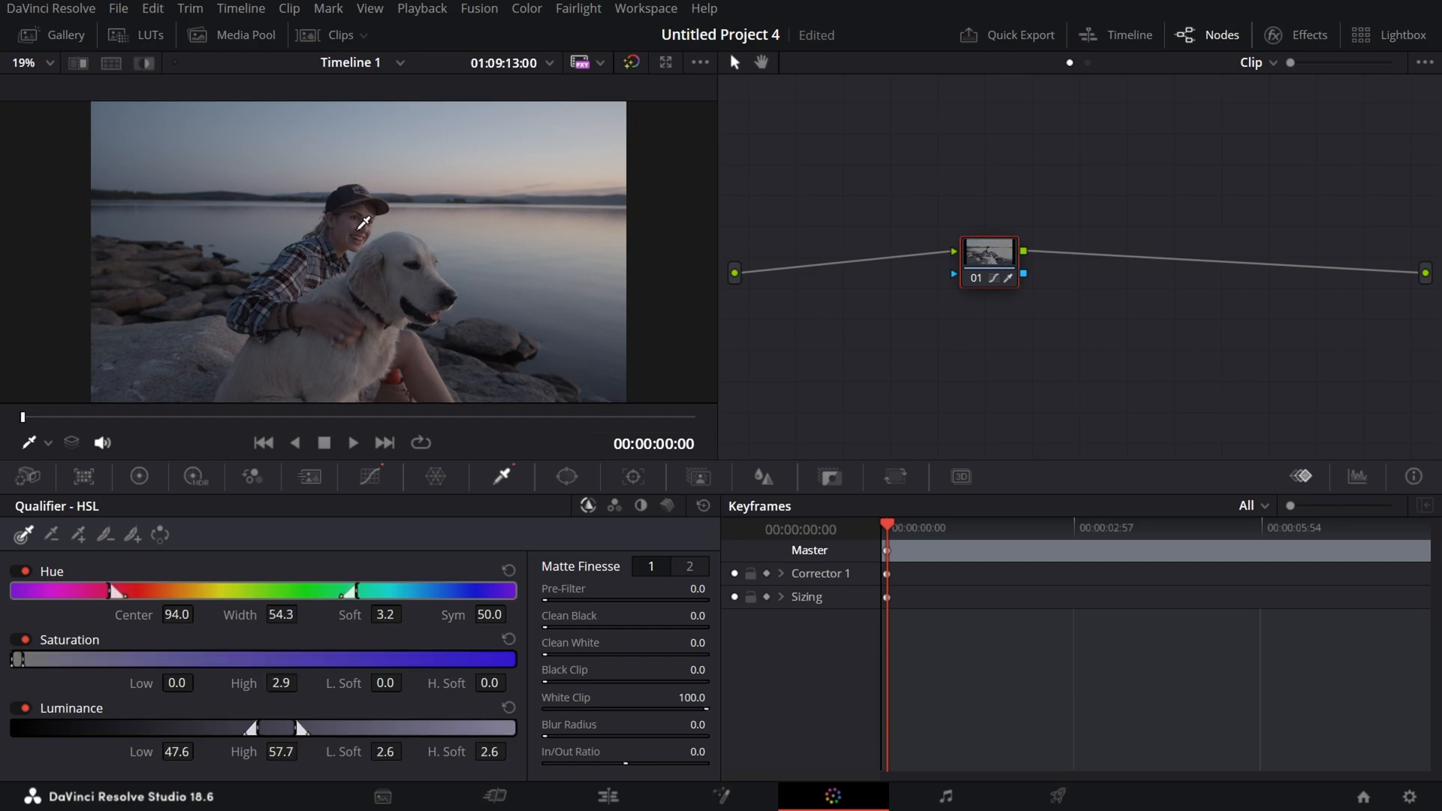
left_click(145, 63)
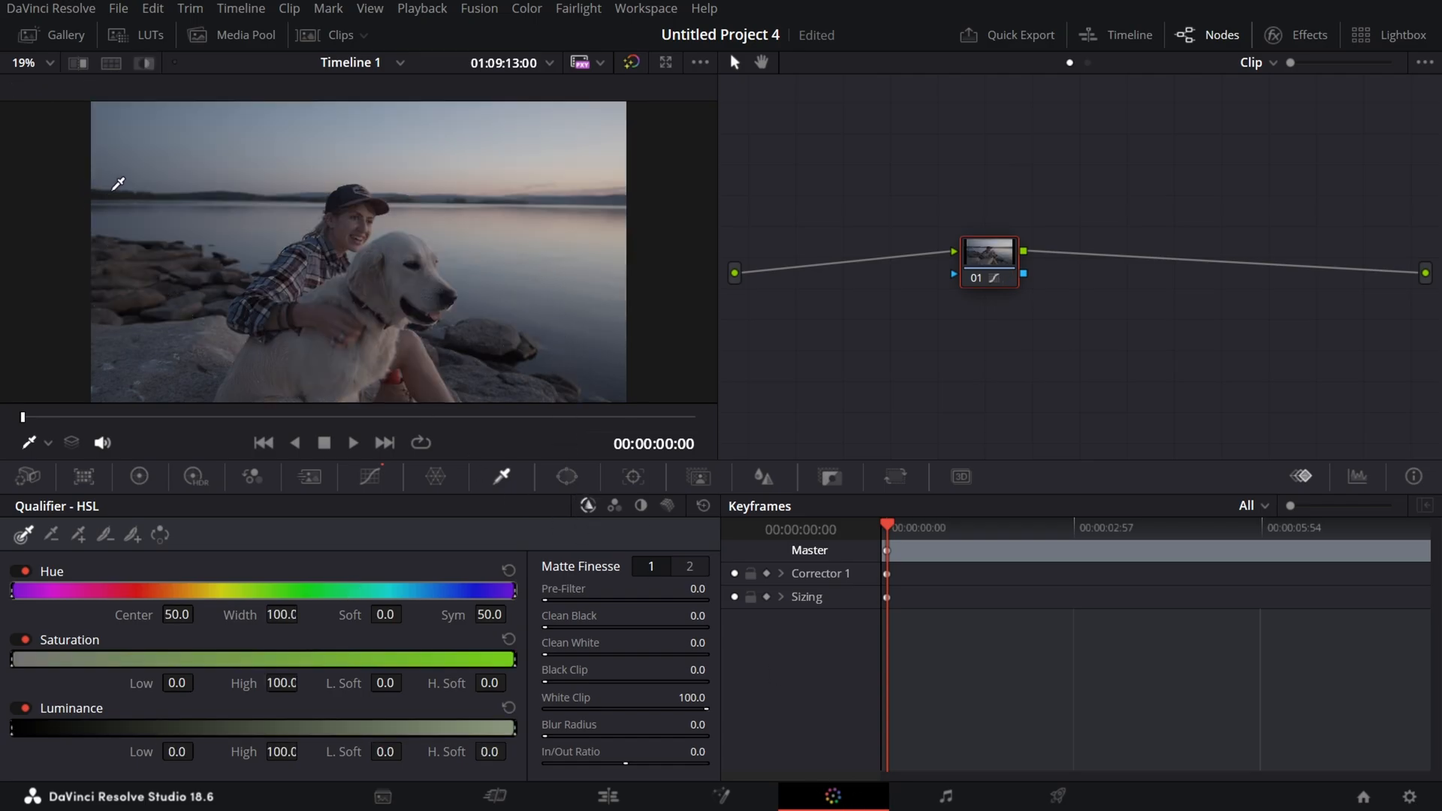
left_click(210, 189)
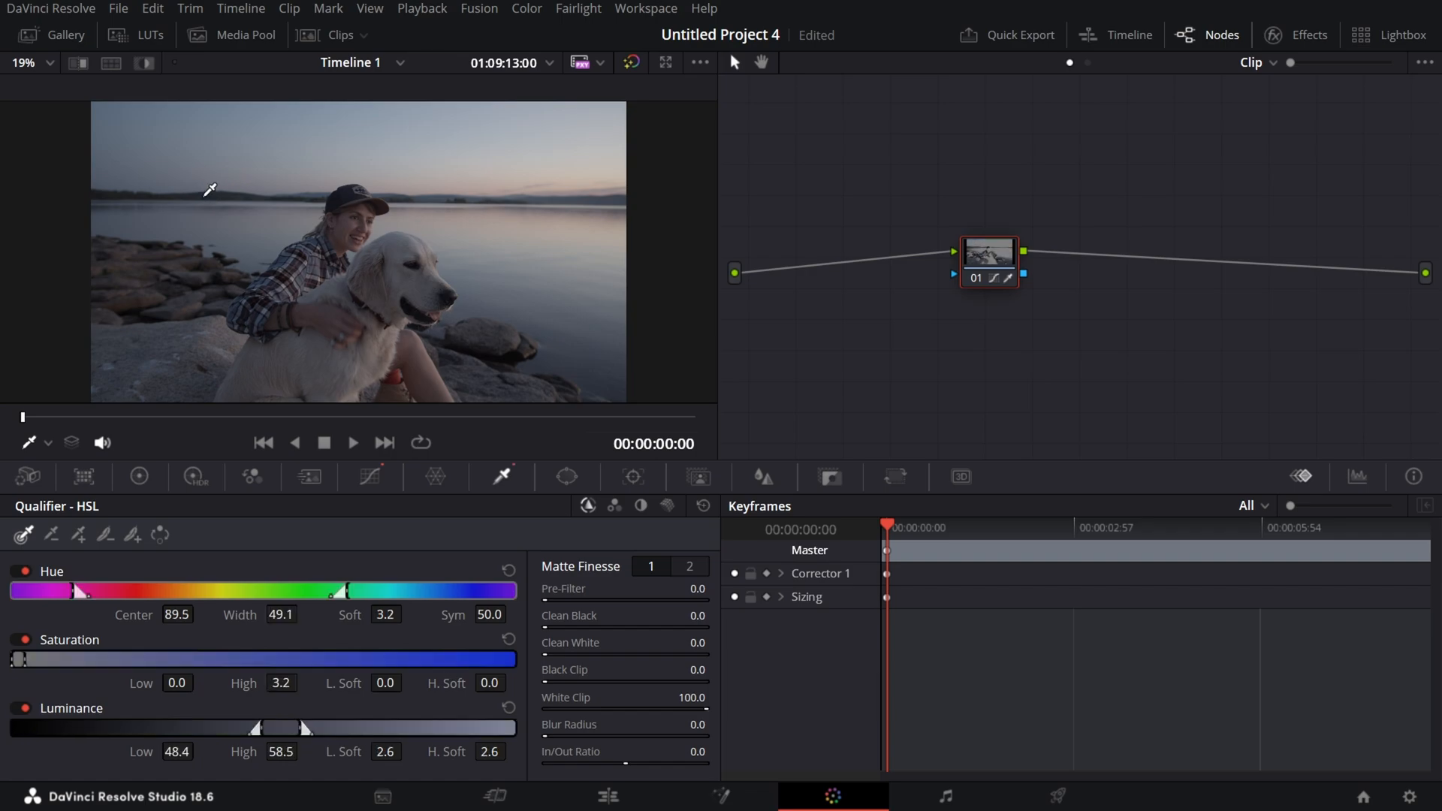
left_click(144, 63)
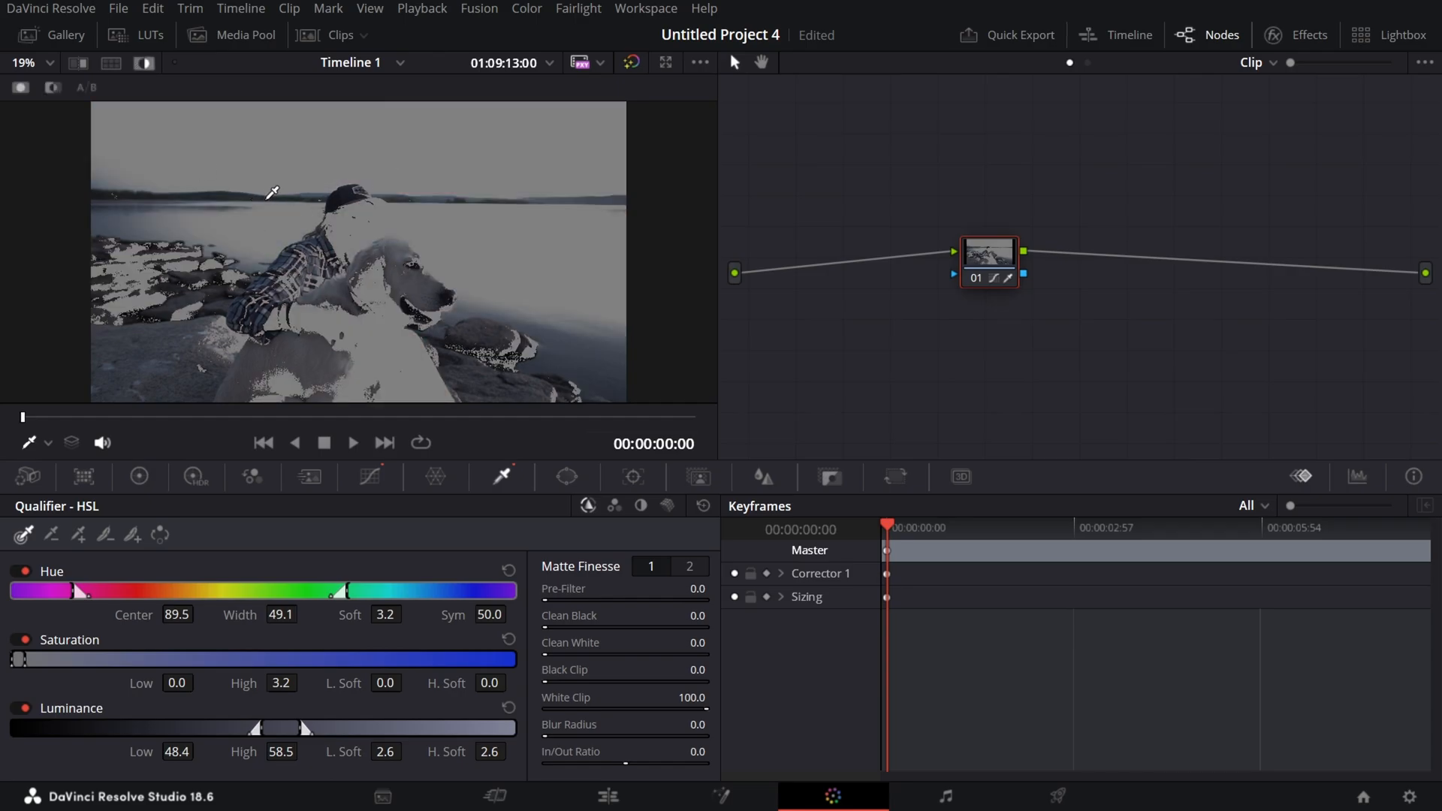
key("ctrl+s")
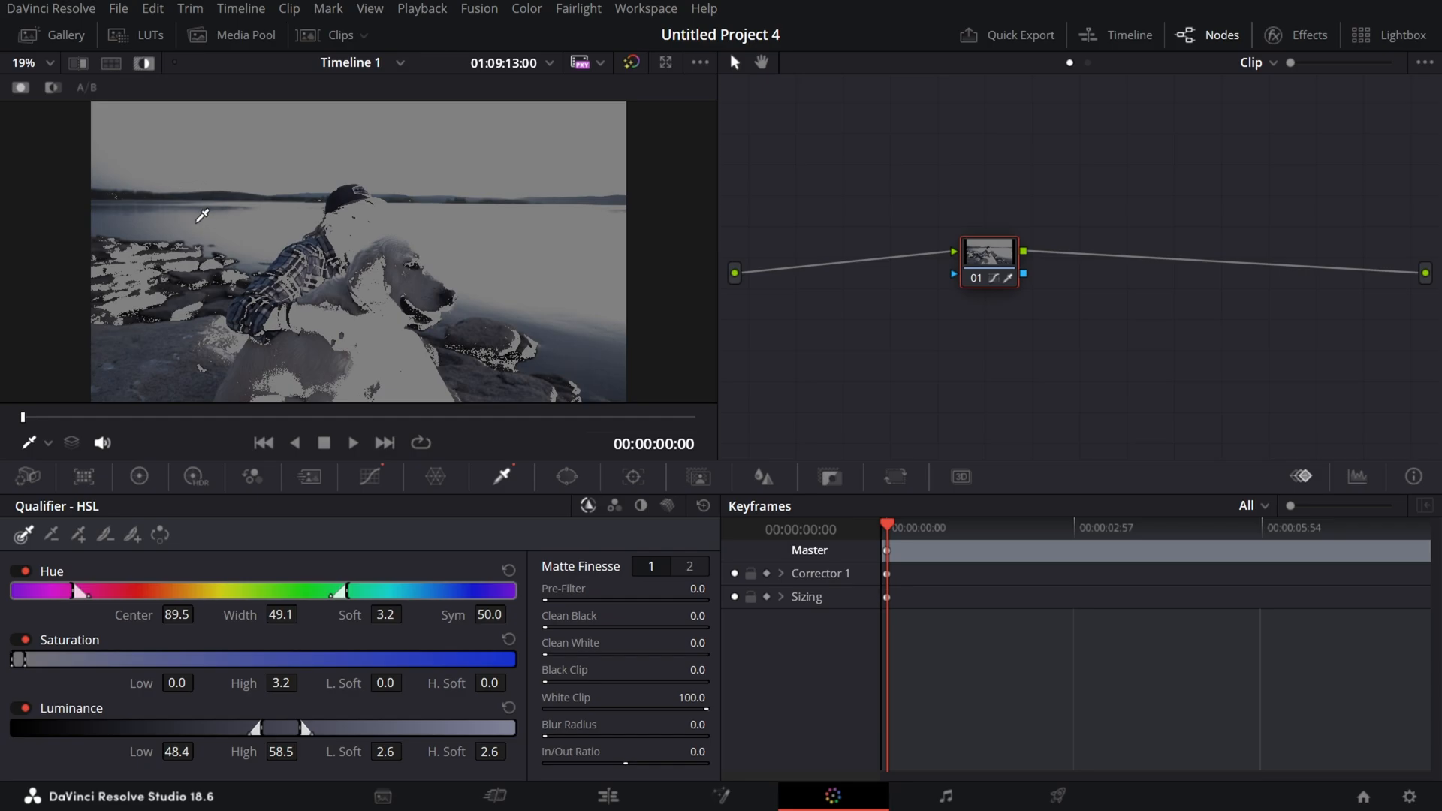
Step: Show the qualified selection as a black-and-white matte and set Clean Black to 0.1 and Black Clip to 100.0
left_click(52, 88)
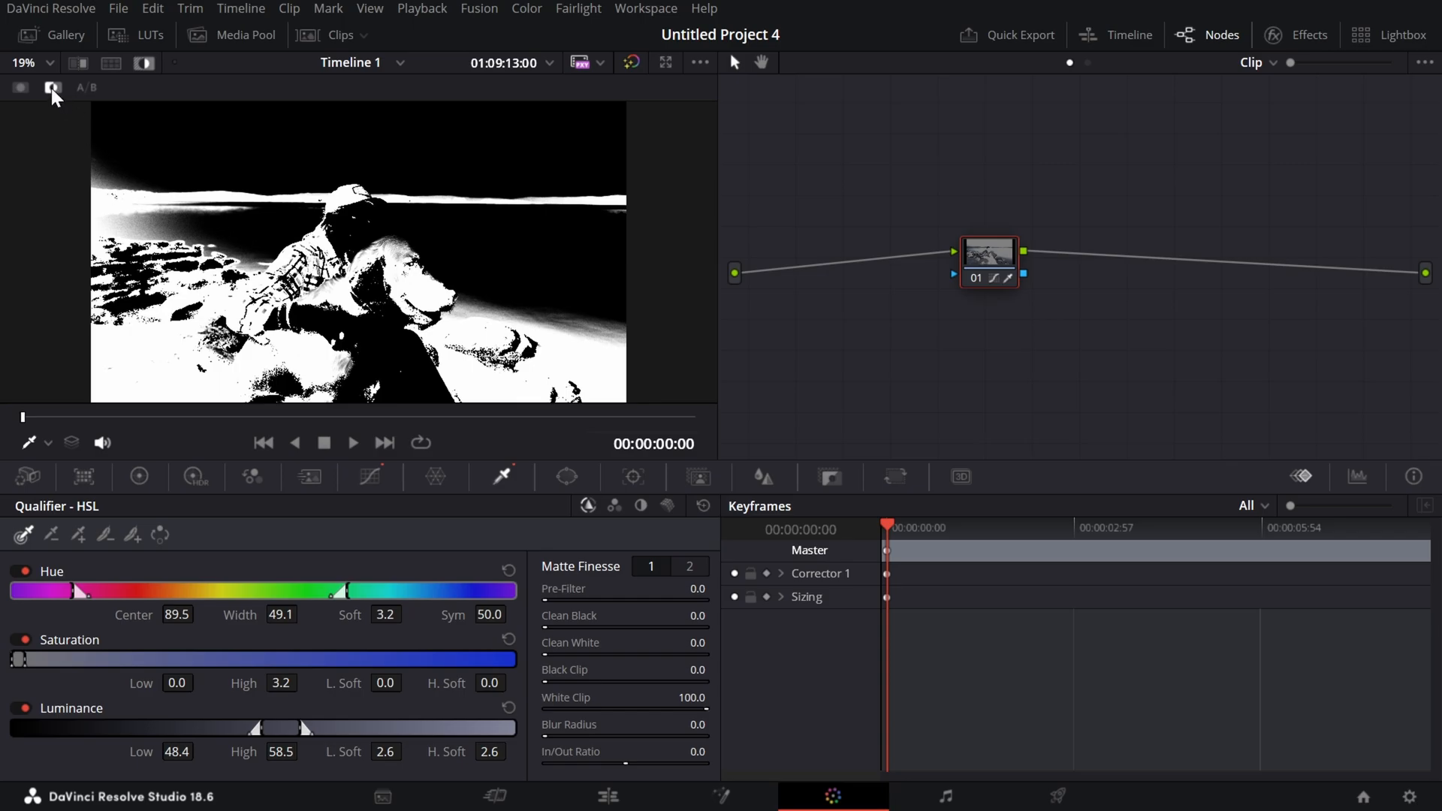
left_click_drag(572, 614, 574, 614)
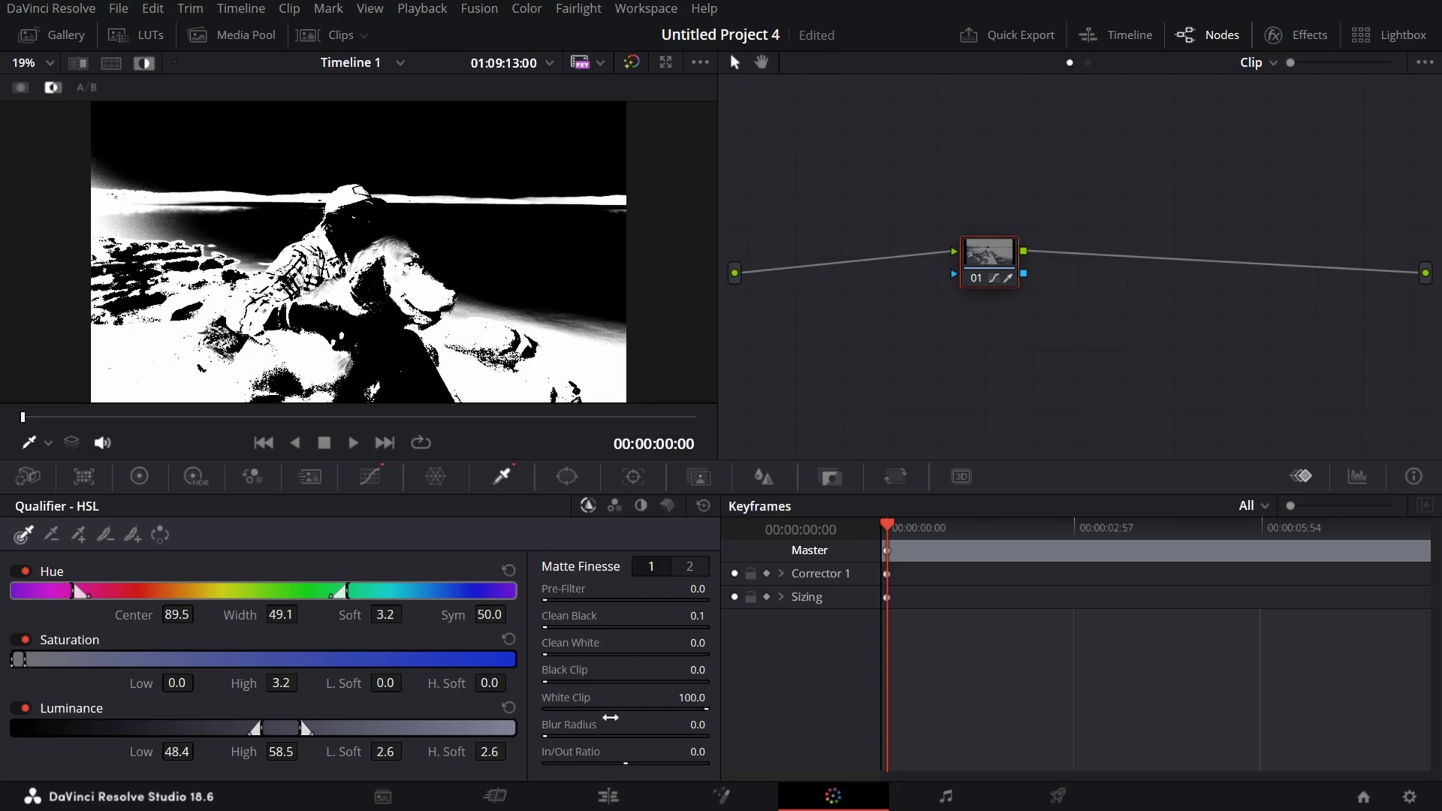
left_click(706, 681)
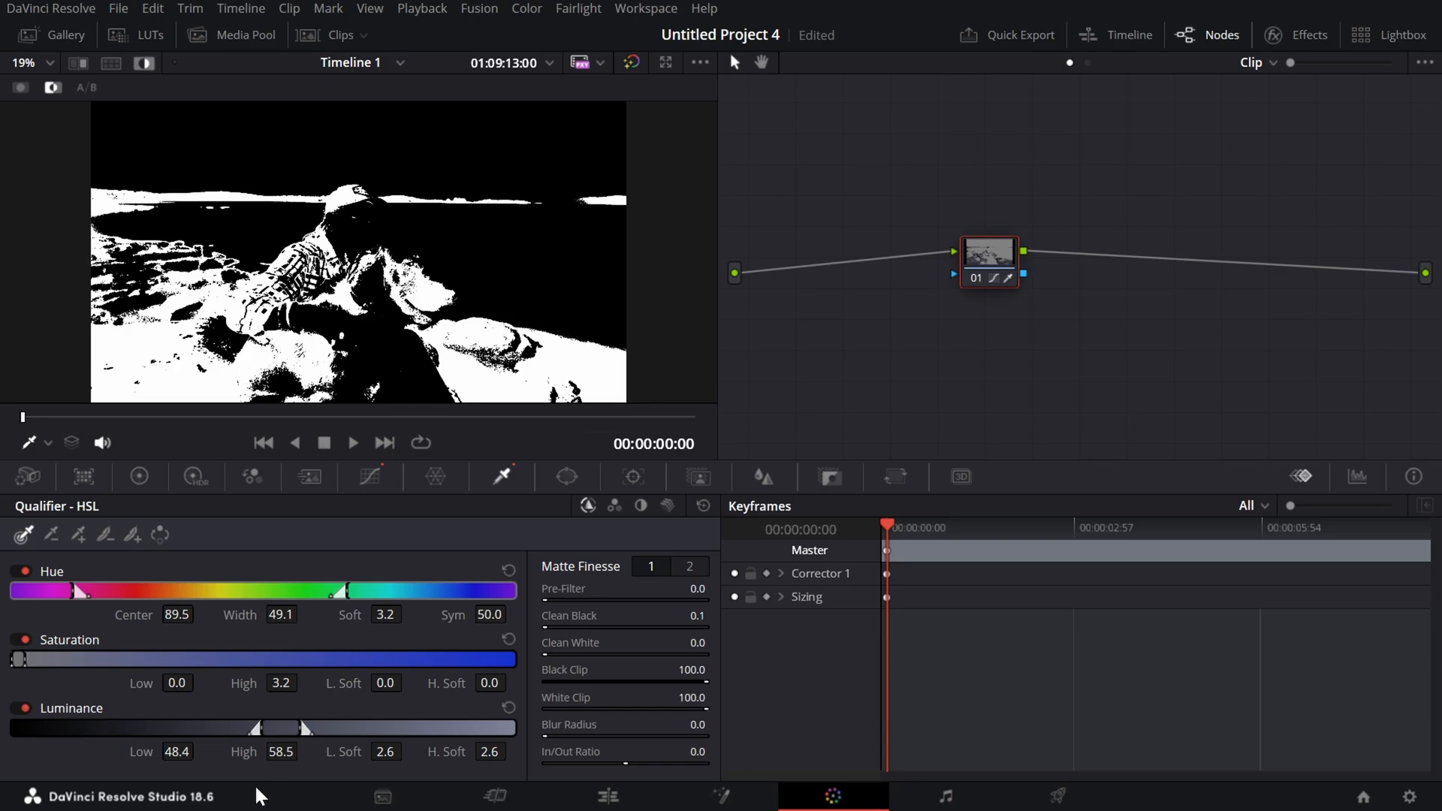
Step: Show the RGB, Luma and 3D modes of the Qualifier
left_click(617, 506)
left_click(641, 506)
left_click(612, 506)
left_click(642, 506)
left_click(661, 504)
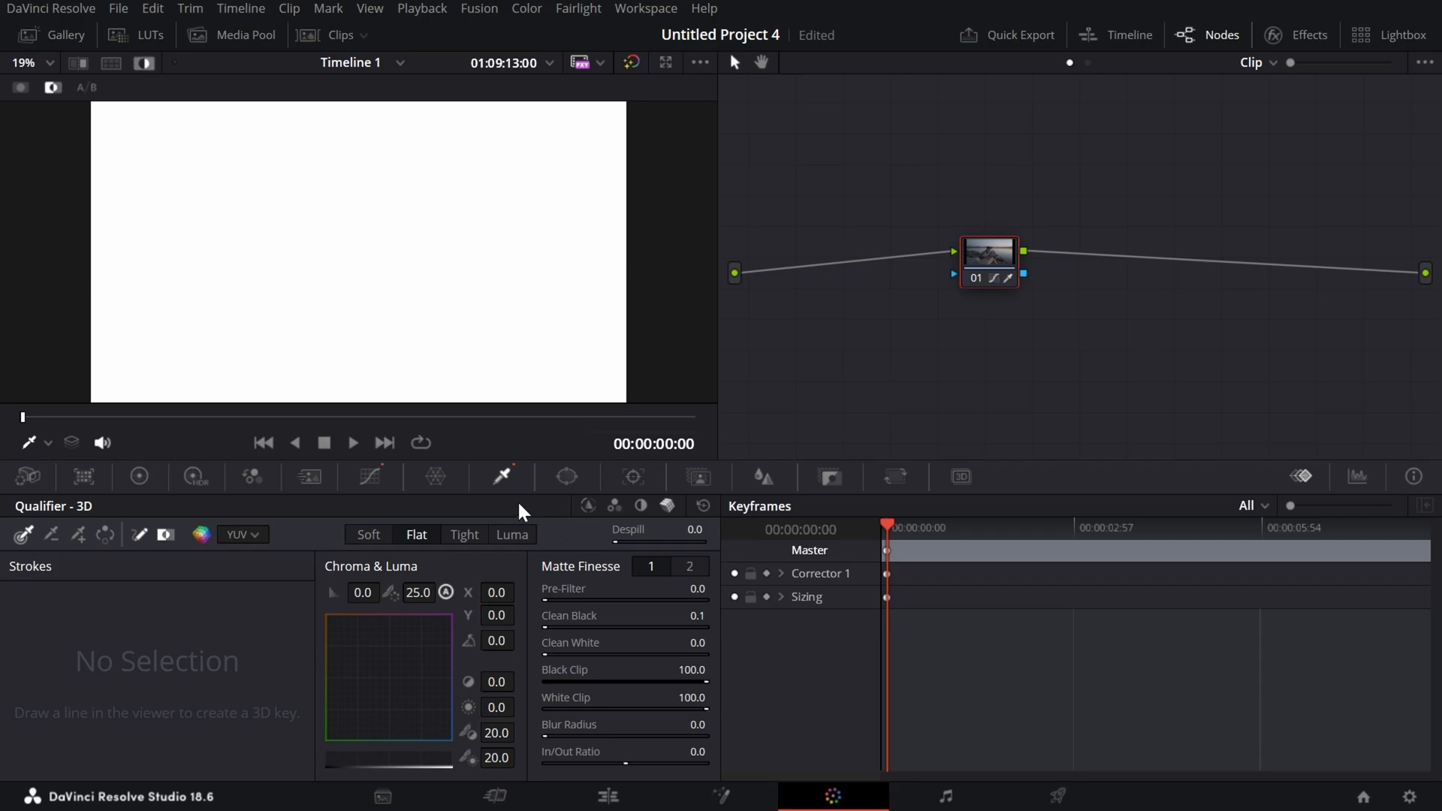
Step: Reset the Qualifier in its HSL mode and leave the highlight view for the Window palette
left_click(587, 505)
left_click(702, 505)
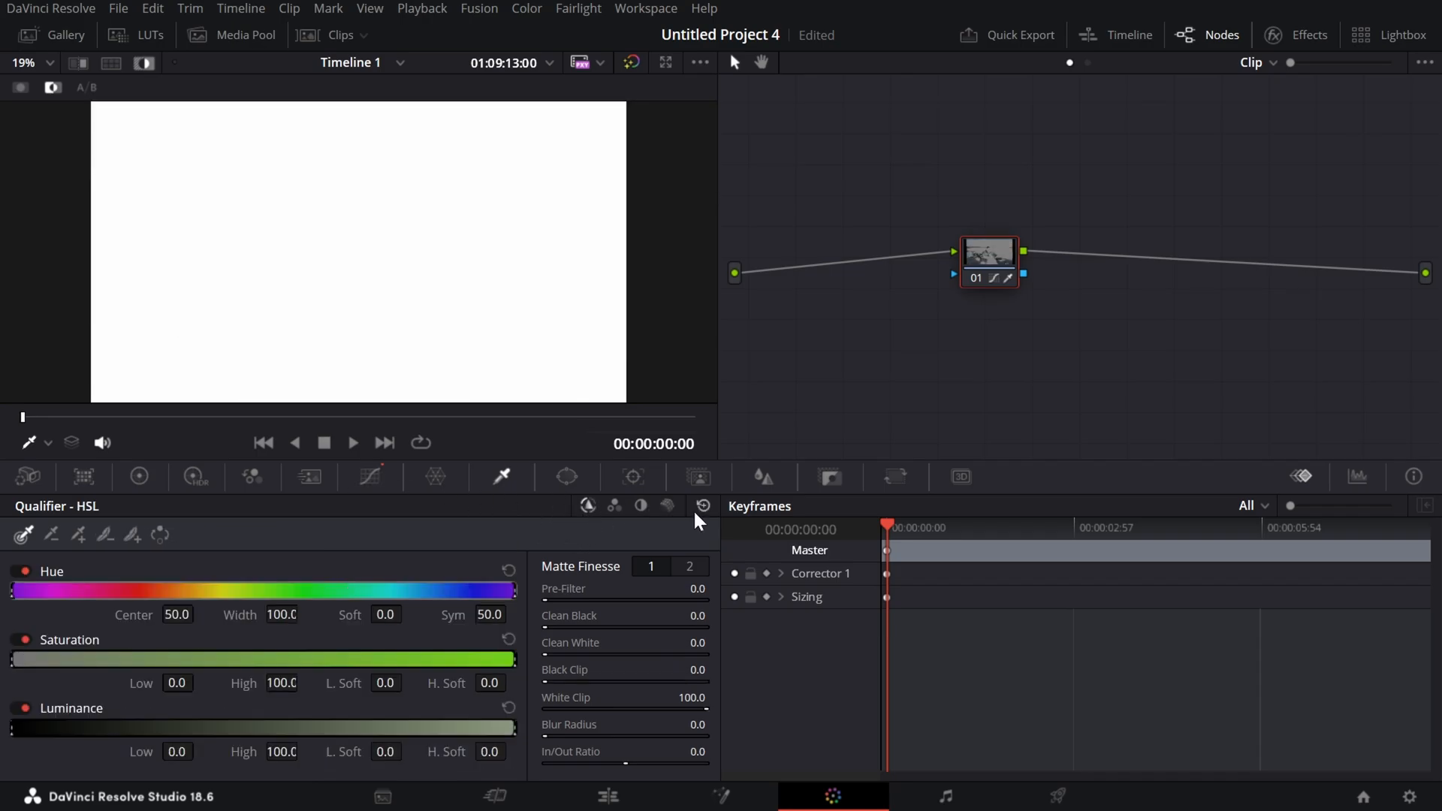
left_click(146, 62)
left_click(581, 482)
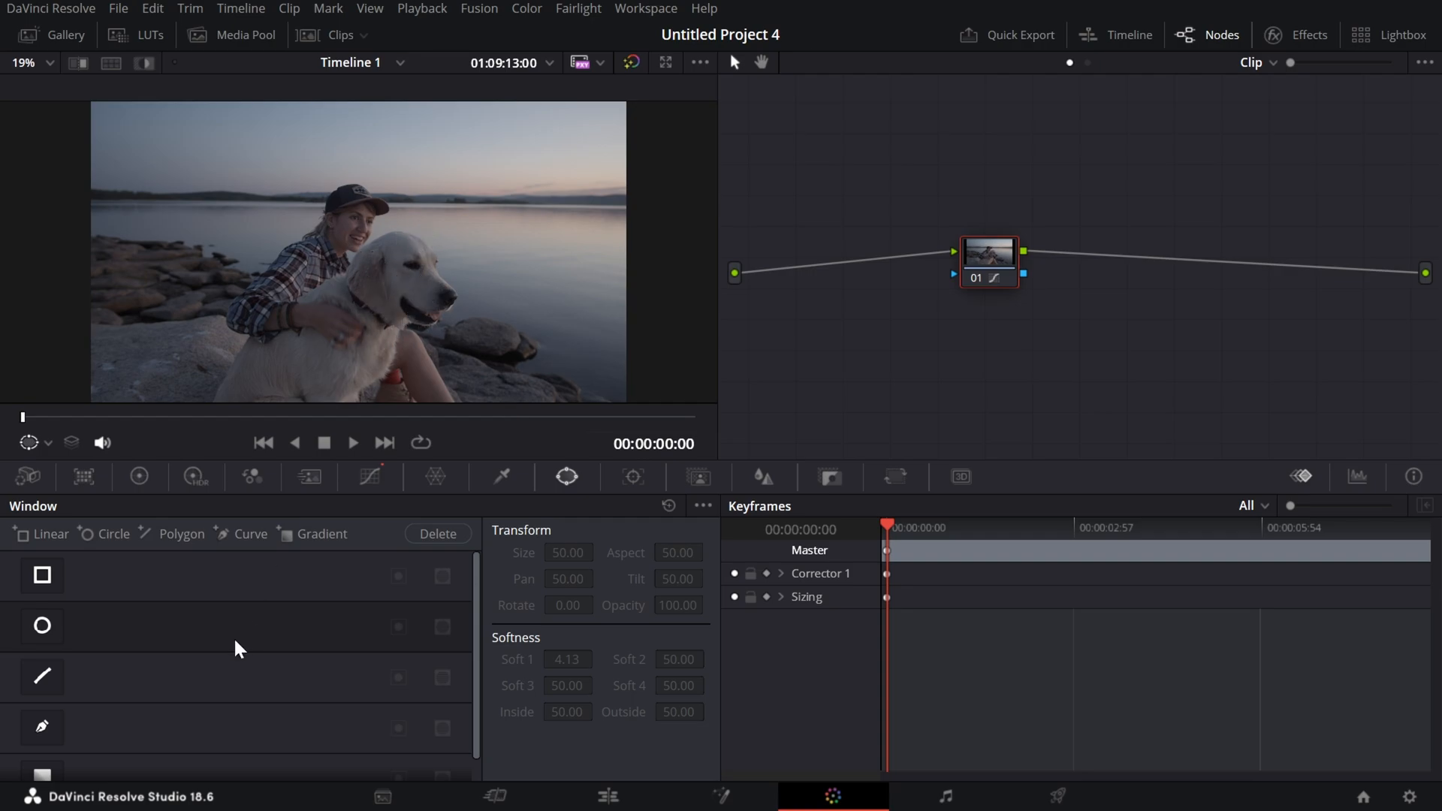
left_click(48, 736)
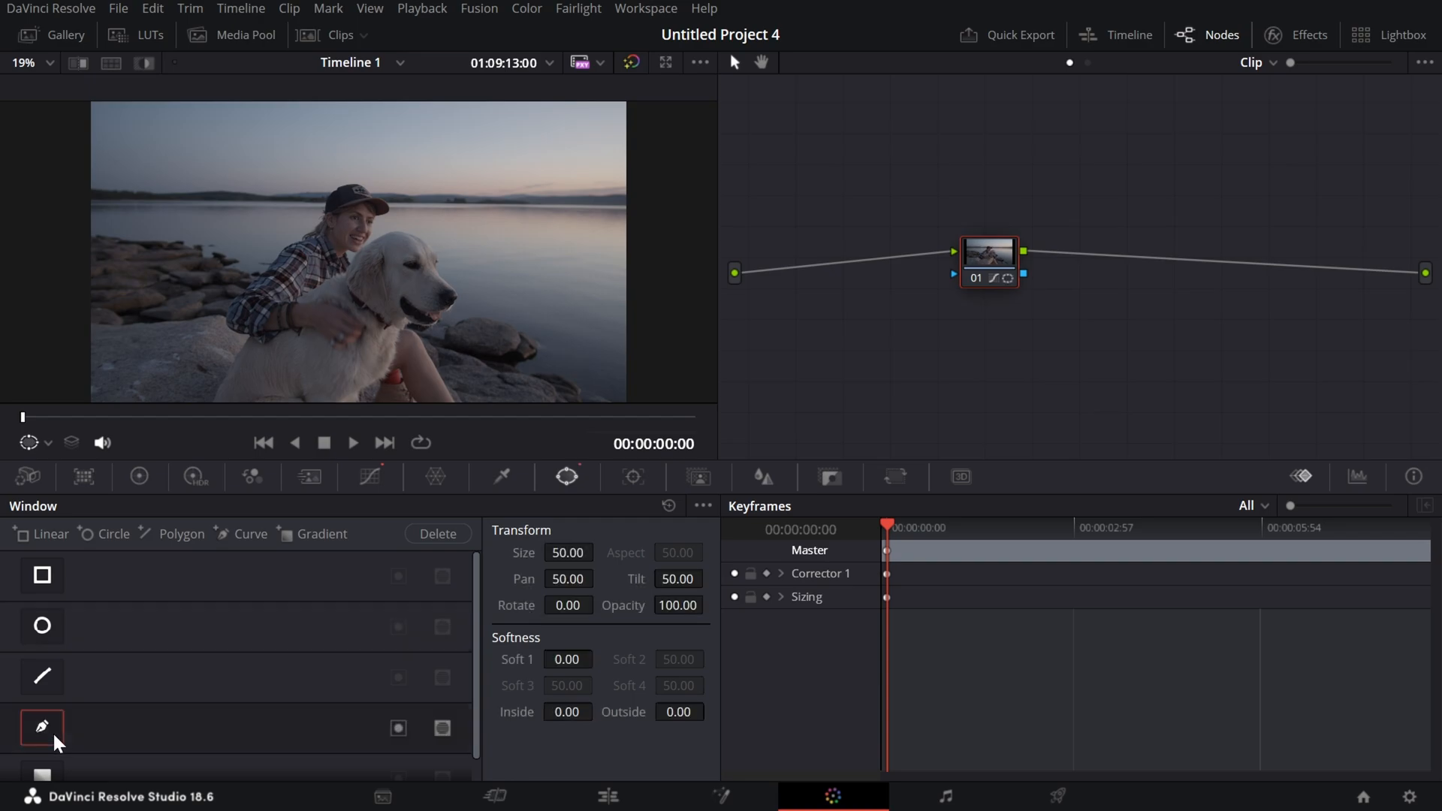
key("ctrl+z")
key("ctrl+z")
key("ctrl+z")
key("ctrl+z")
key("ctrl+z")
key("ctrl+z")
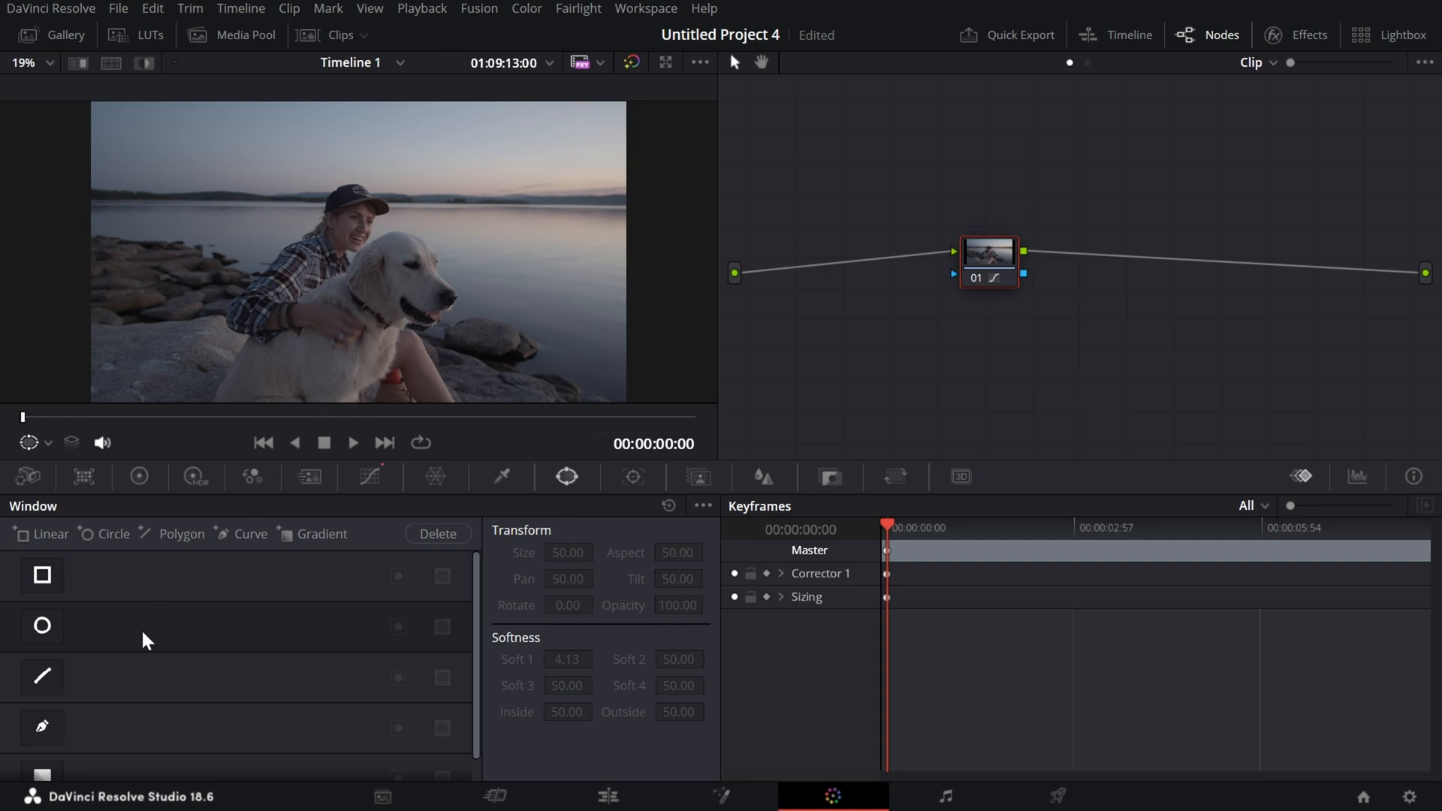
Step: Draw a closed four-point curve window around the dog's head in the viewer
left_click(42, 729)
left_click(368, 309)
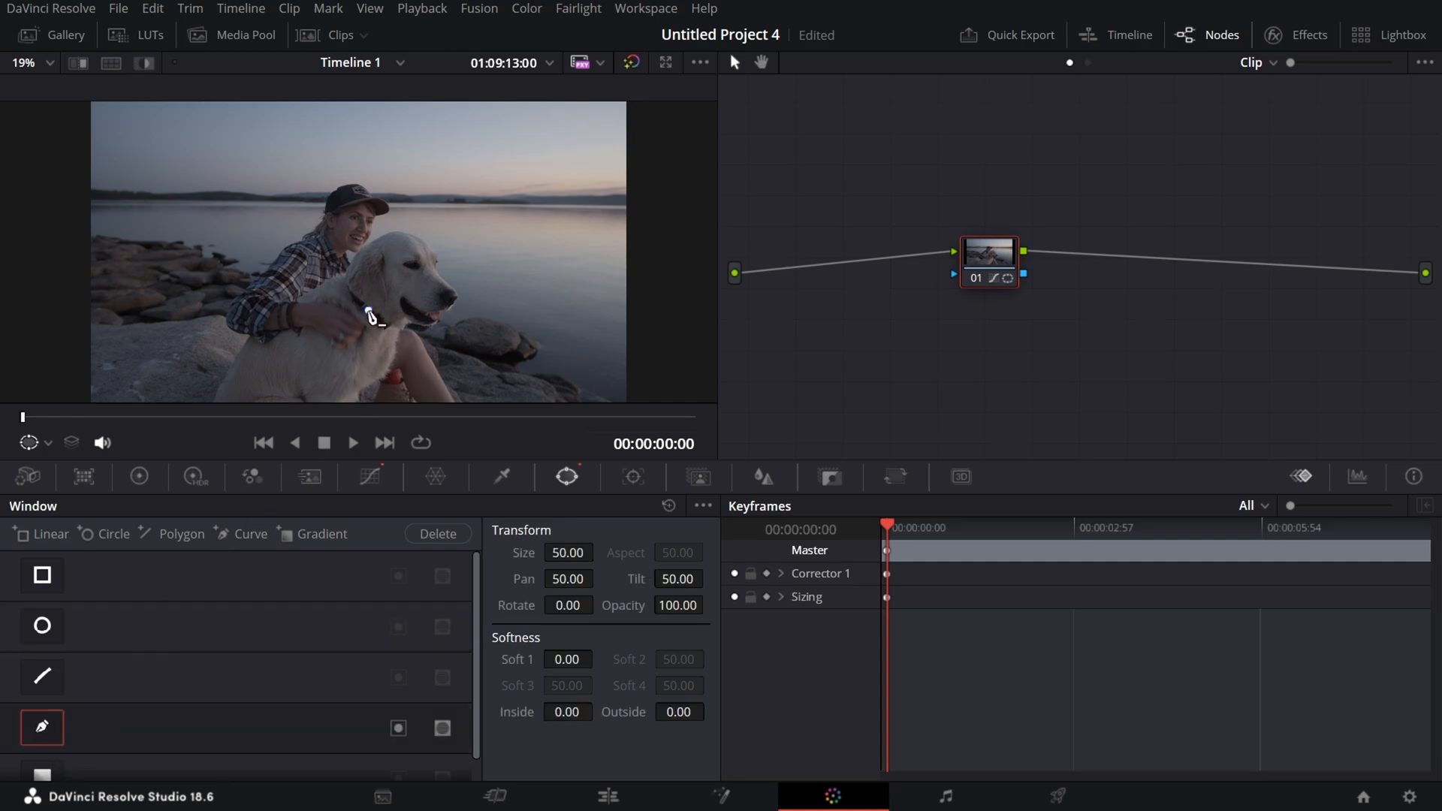
left_click(442, 290)
left_click(404, 239)
left_click(344, 276)
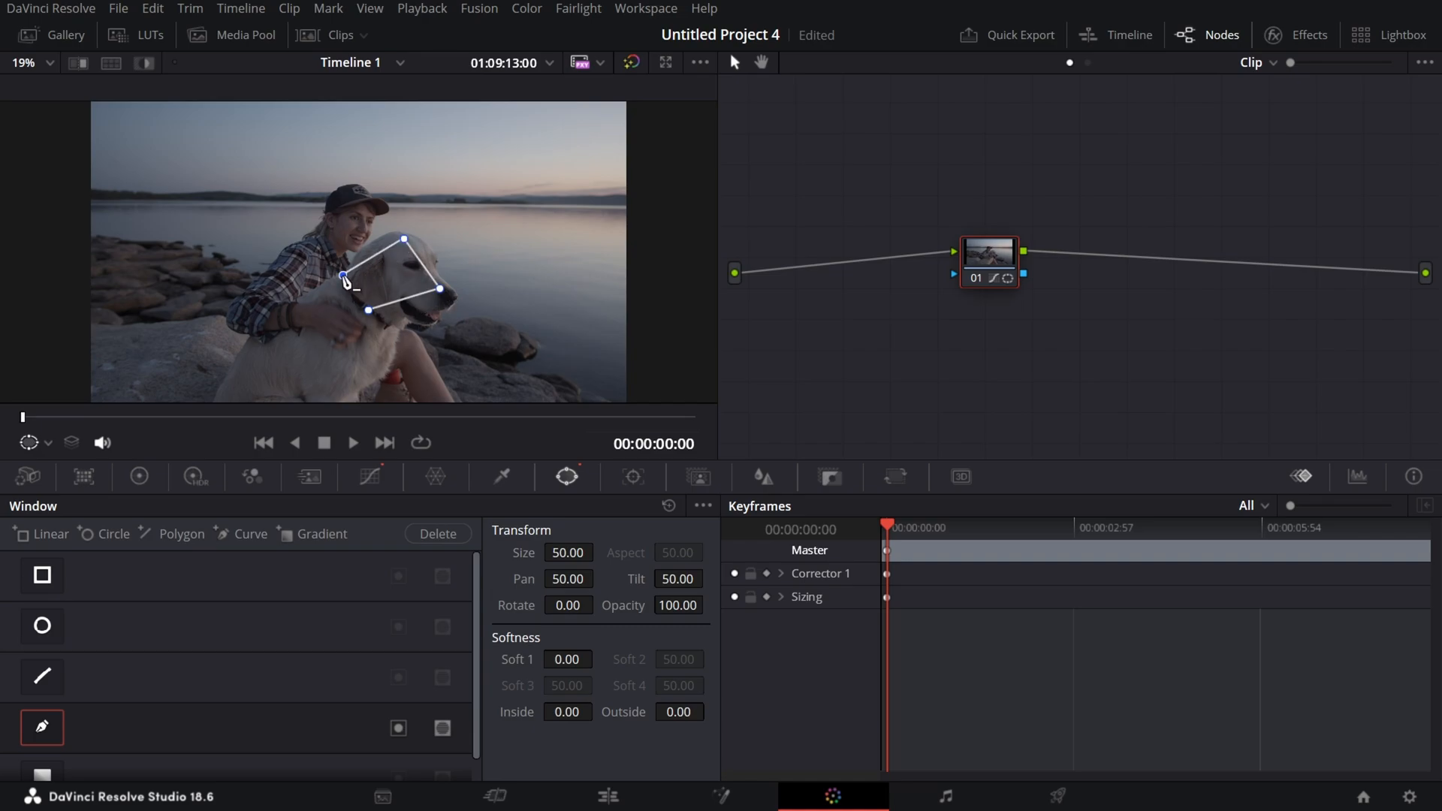
left_click(368, 311)
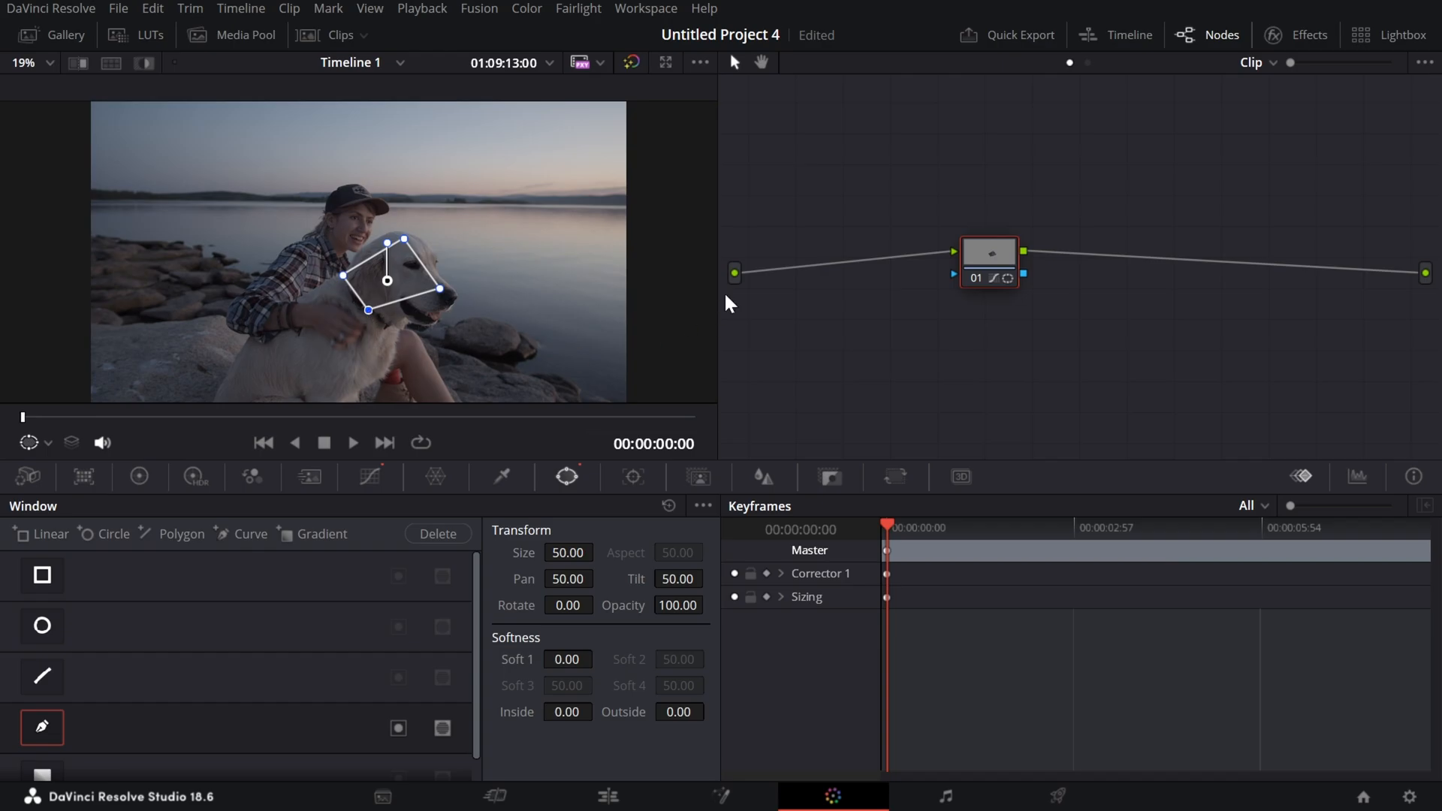
Step: Try shifting the Gamma color wheel toward blue inside the curve window, and reset the primaries
left_click(139, 478)
mouse_move(288, 622)
left_mouse_down()
mouse_move(304, 610)
mouse_move(309, 631)
left_mouse_up()
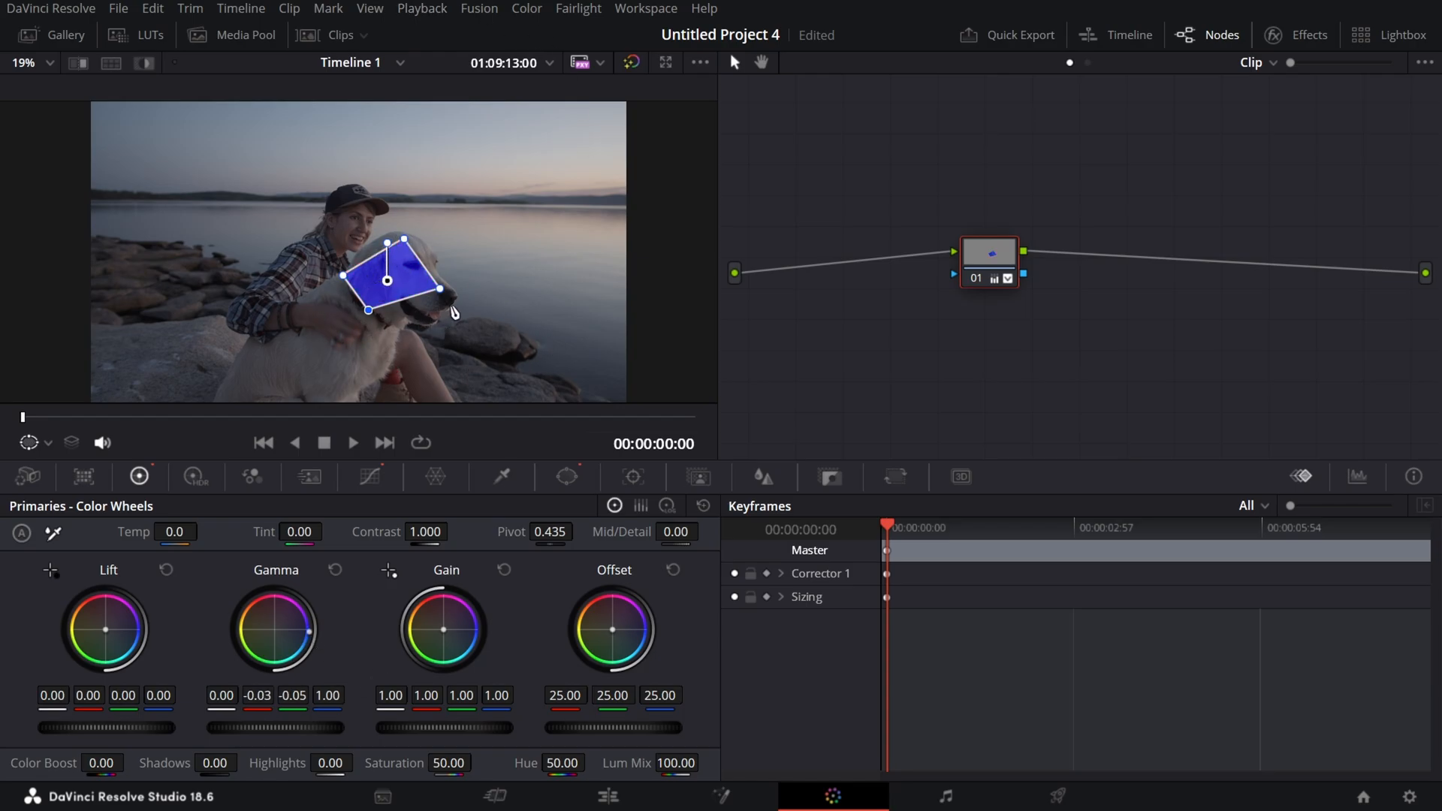
left_click(709, 512)
Step: Replace the curve window with a circle window and enlarge it to surround the woman and the dog
left_click(567, 476)
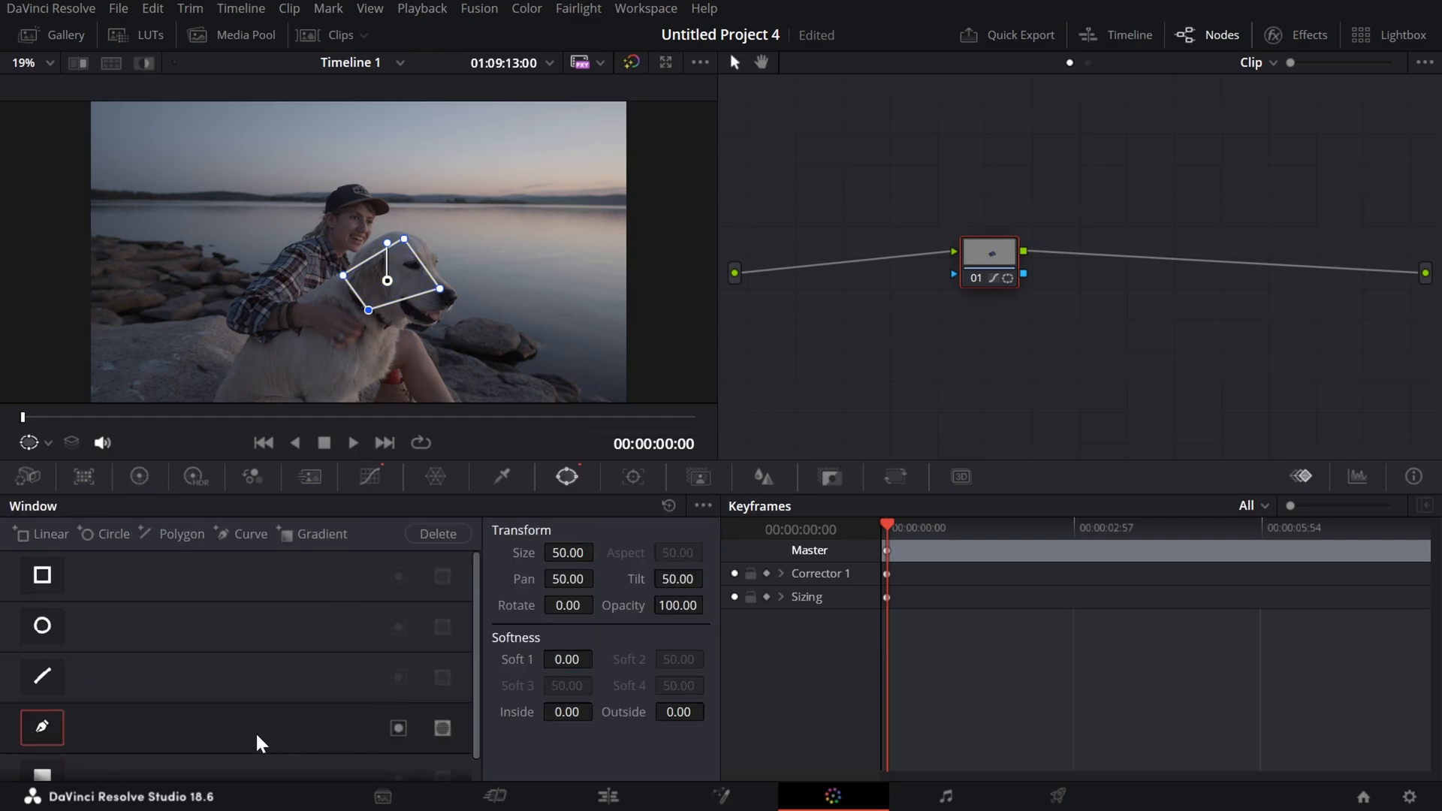
left_click(47, 731)
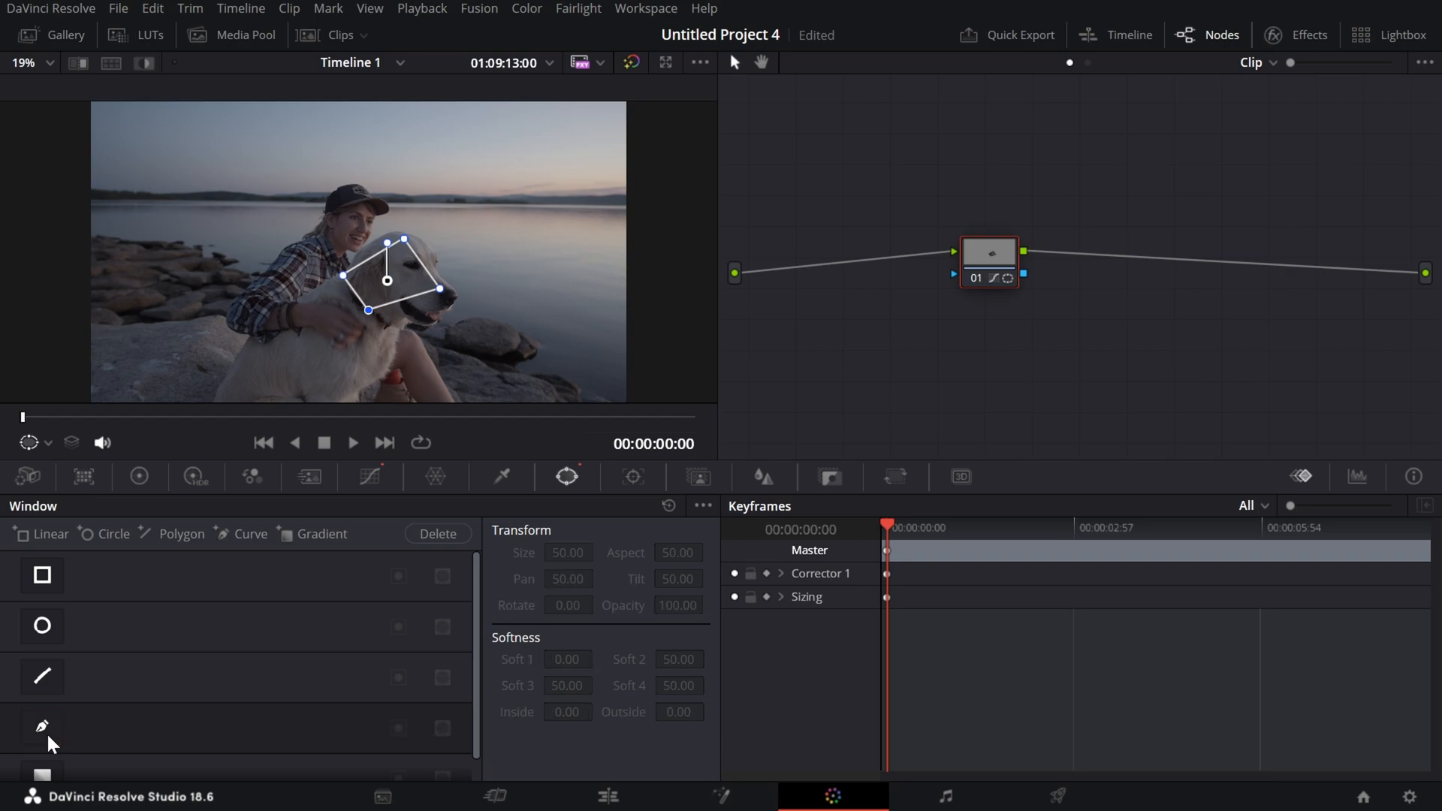
left_click(42, 626)
left_click_drag(386, 228, 381, 286)
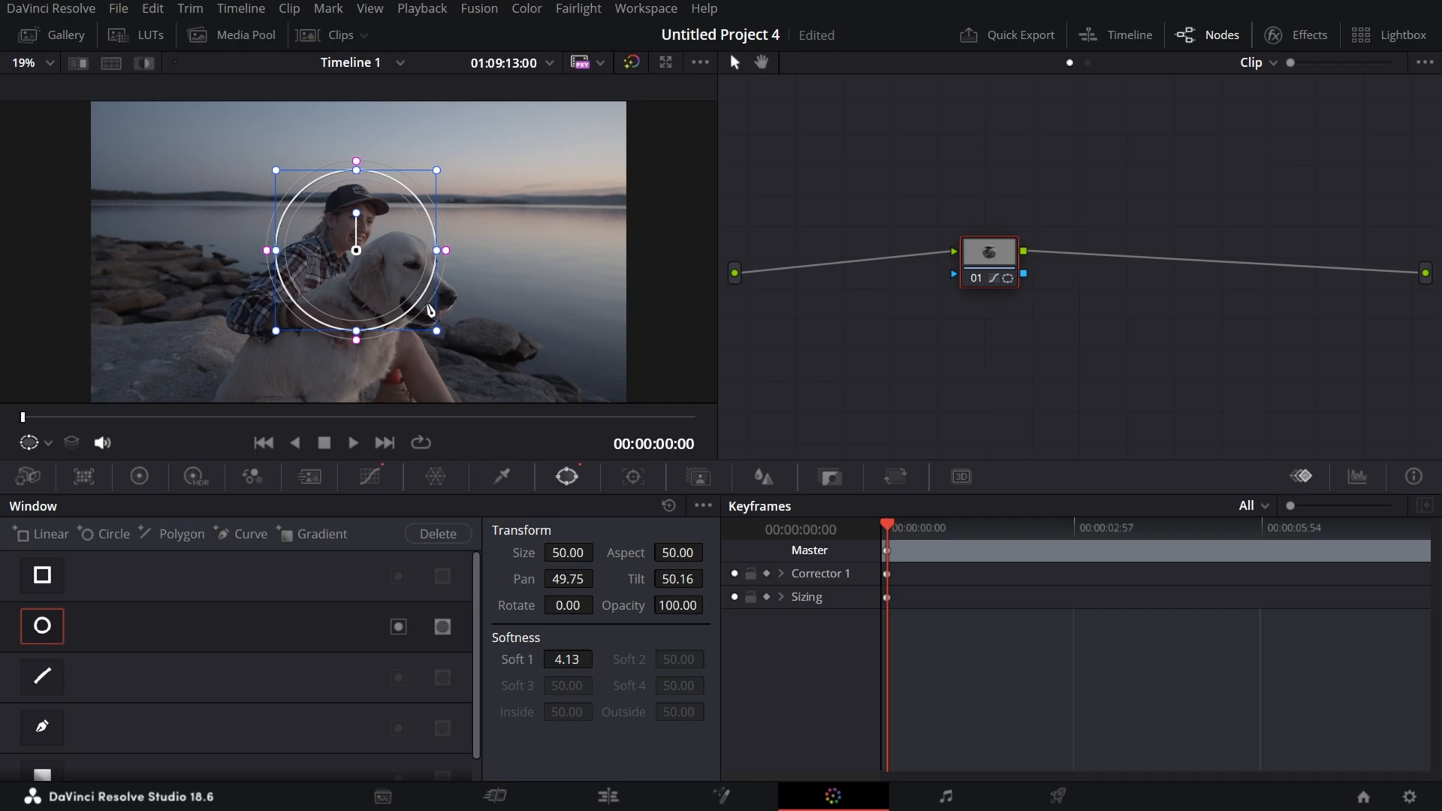
left_click_drag(440, 343, 556, 398)
Step: Widen the circle window's soft edge in the full-screen viewer and return to the normal page layout
key("shift+f")
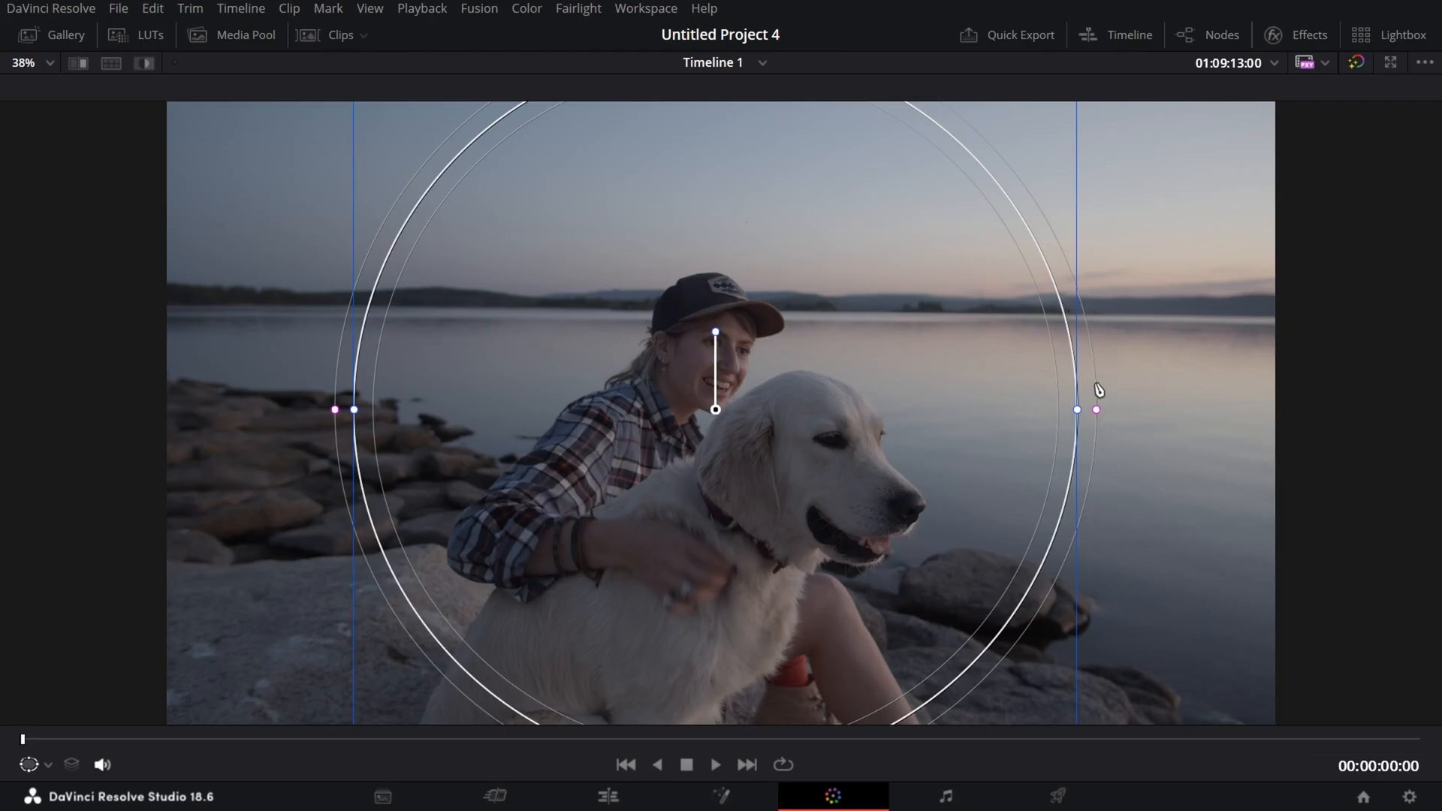
left_click_drag(1095, 410, 1149, 438)
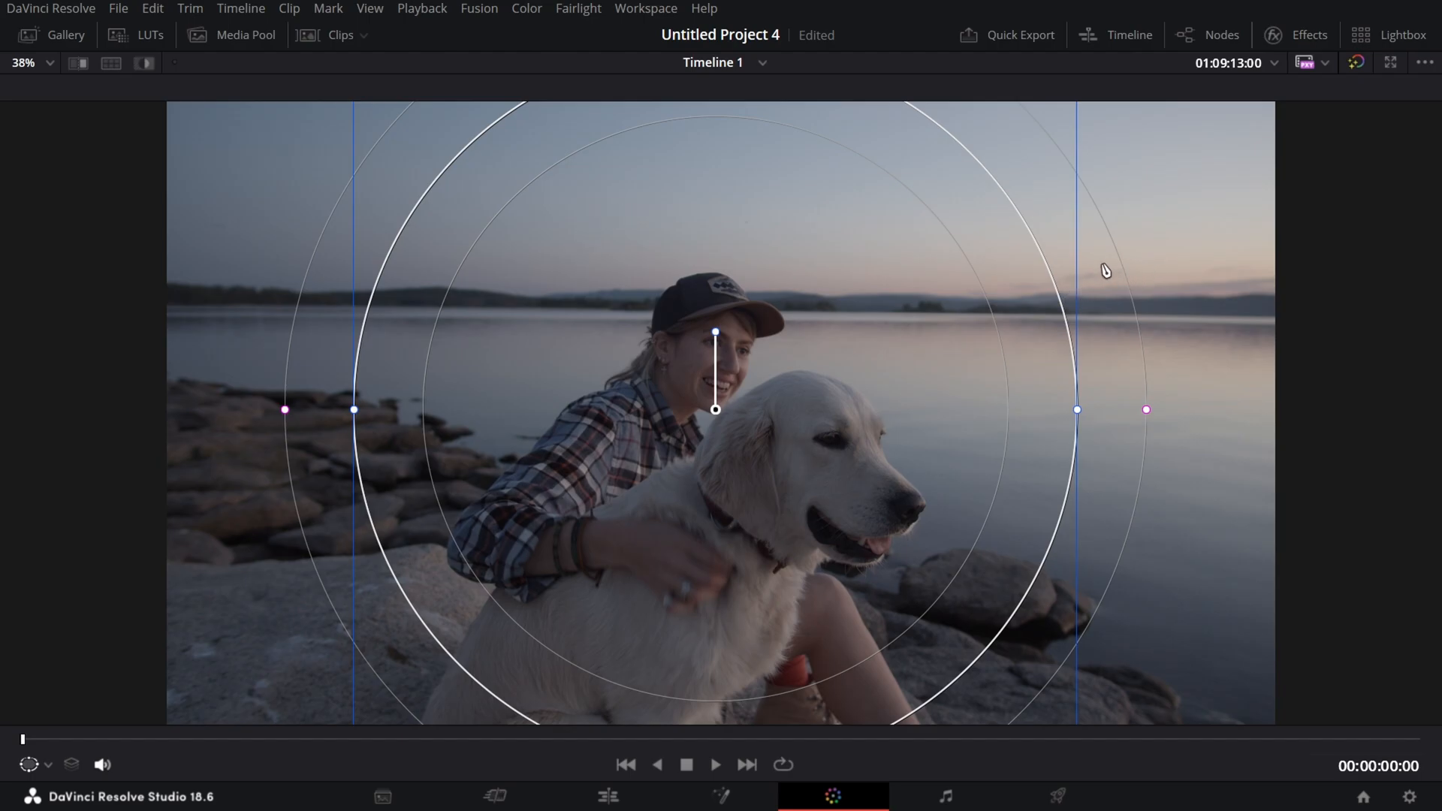
key("shift+f")
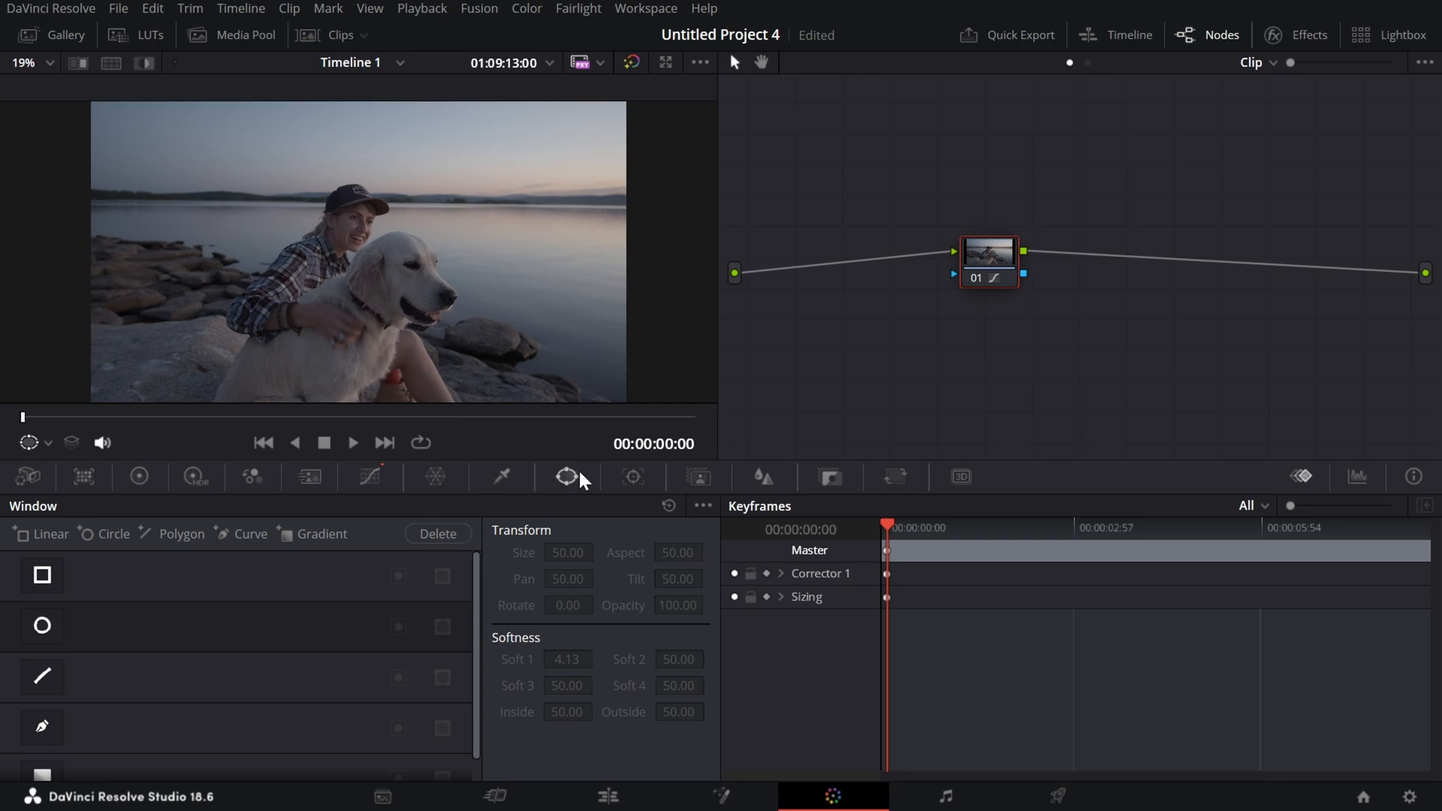
Step: View the window Tracker, and add a new circle window from the Window palette
left_click(633, 478)
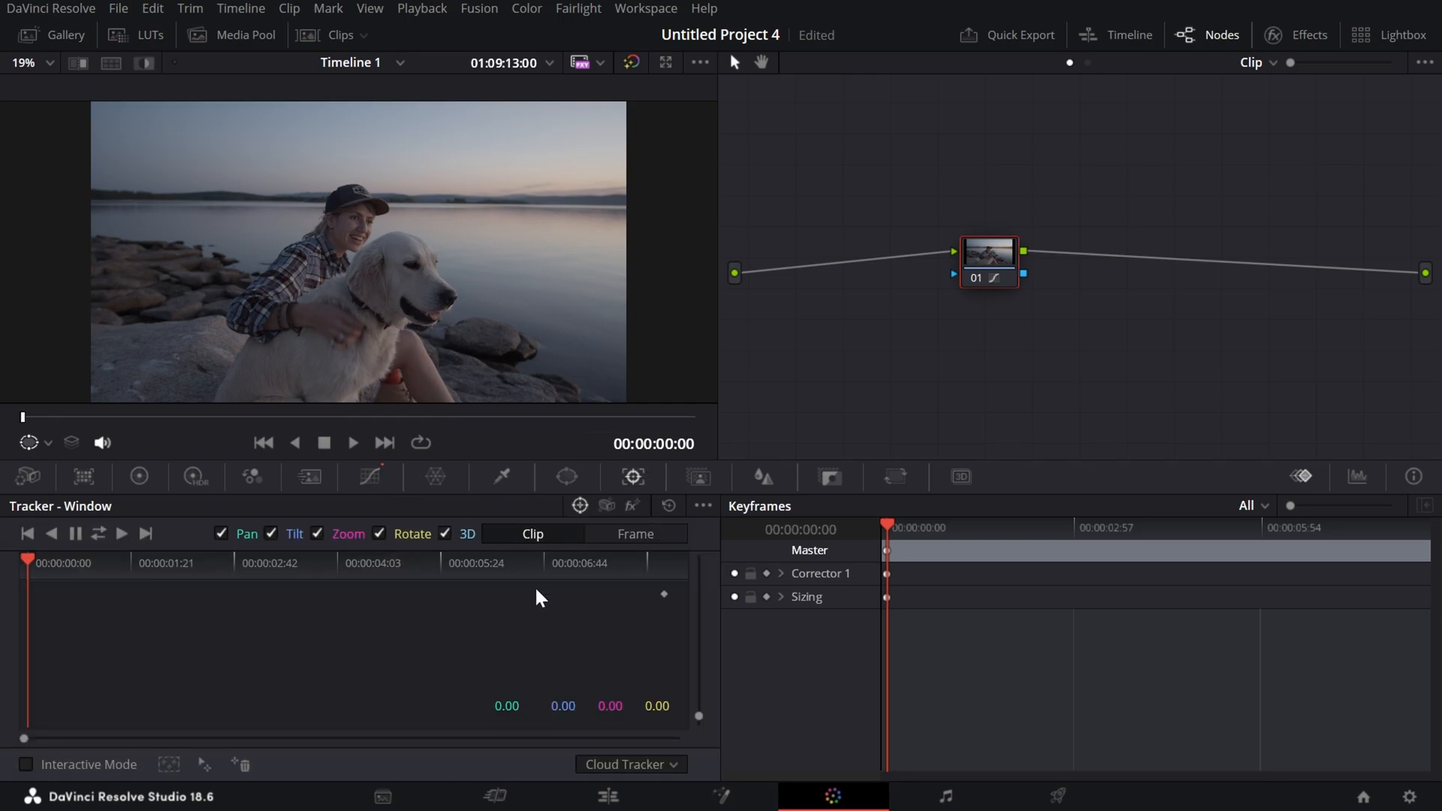
left_click(566, 478)
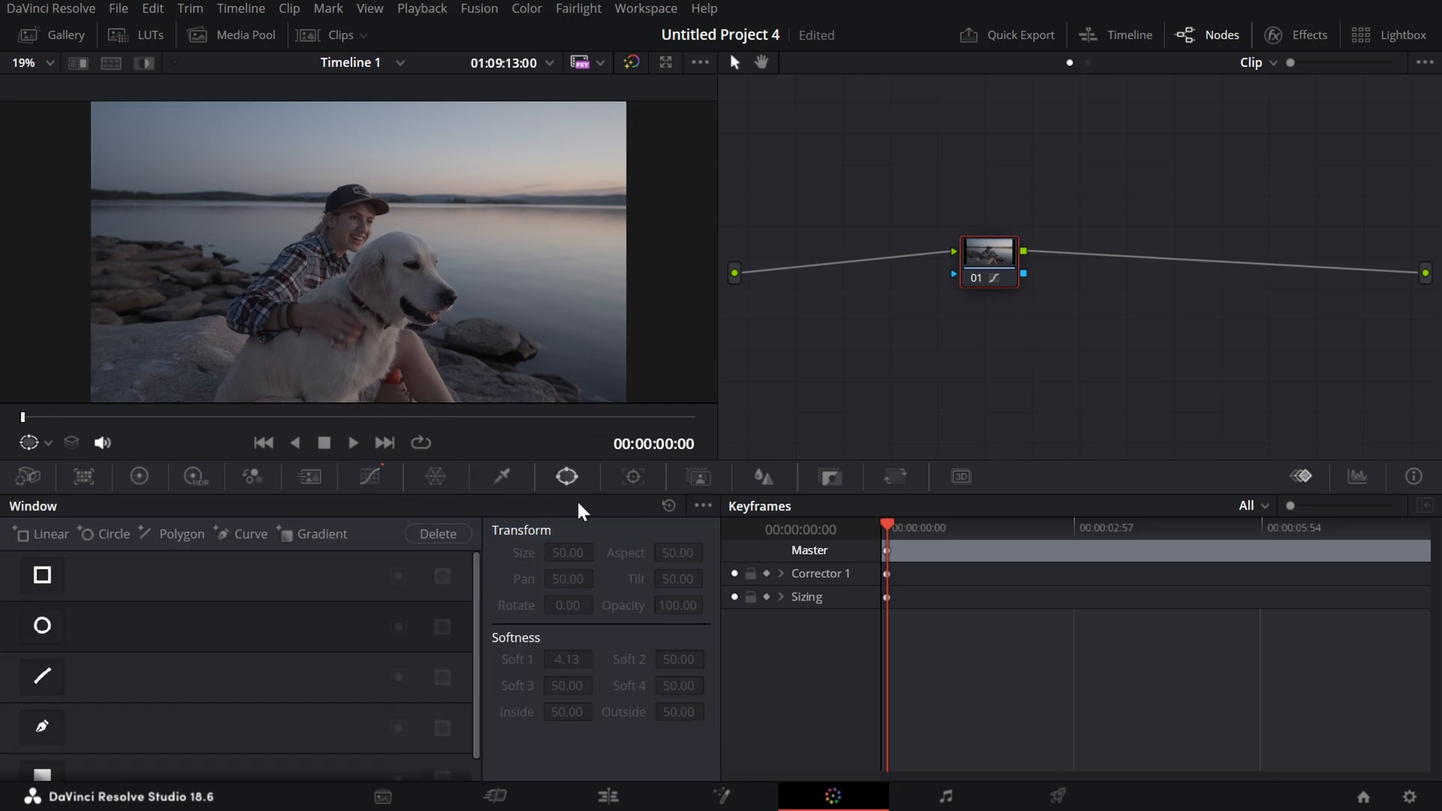
left_click(38, 628)
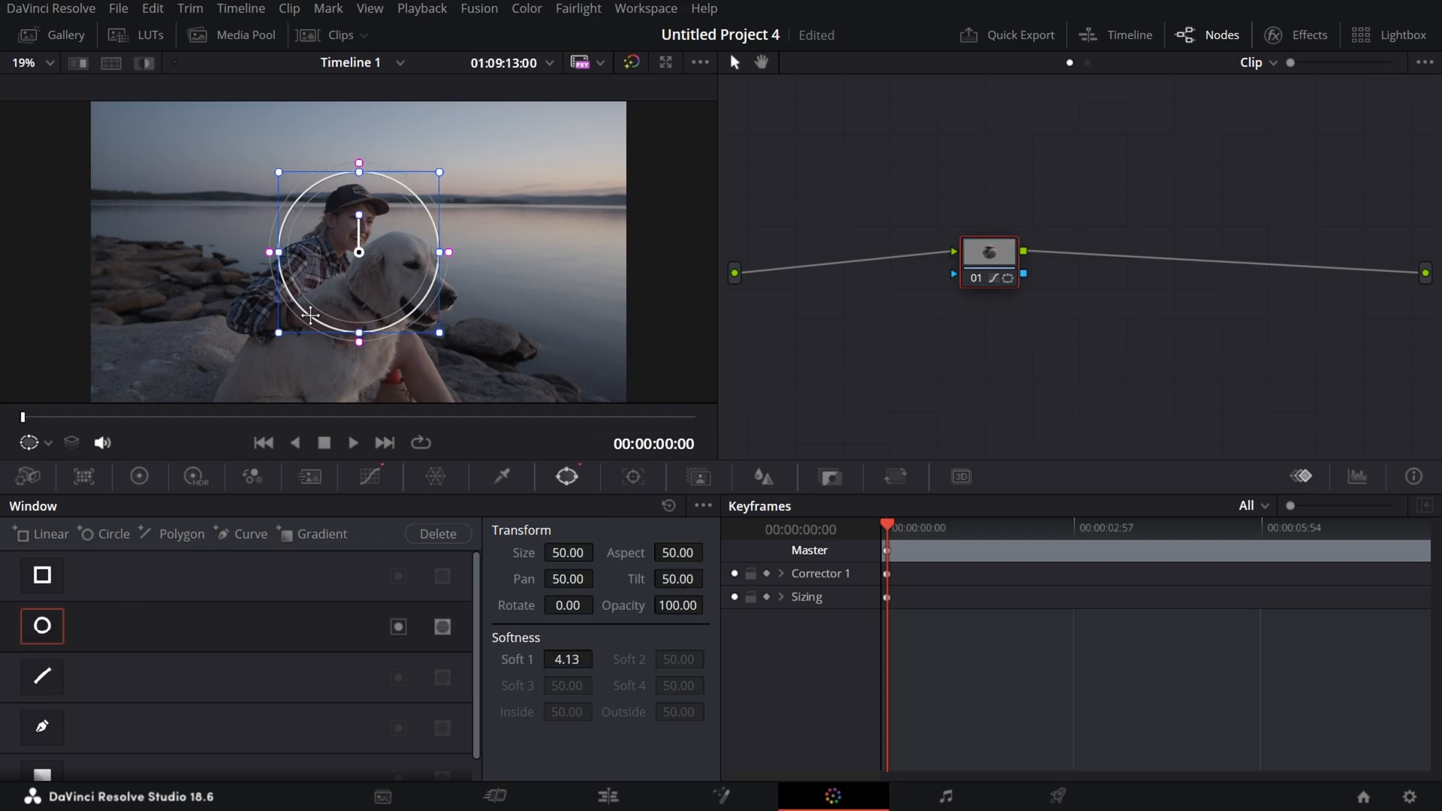
Step: Place the circle window over the dog's head, and reposition it at 00:00:12:25 to Pan 64.70 and Tilt 49.84
left_click_drag(365, 266, 424, 304)
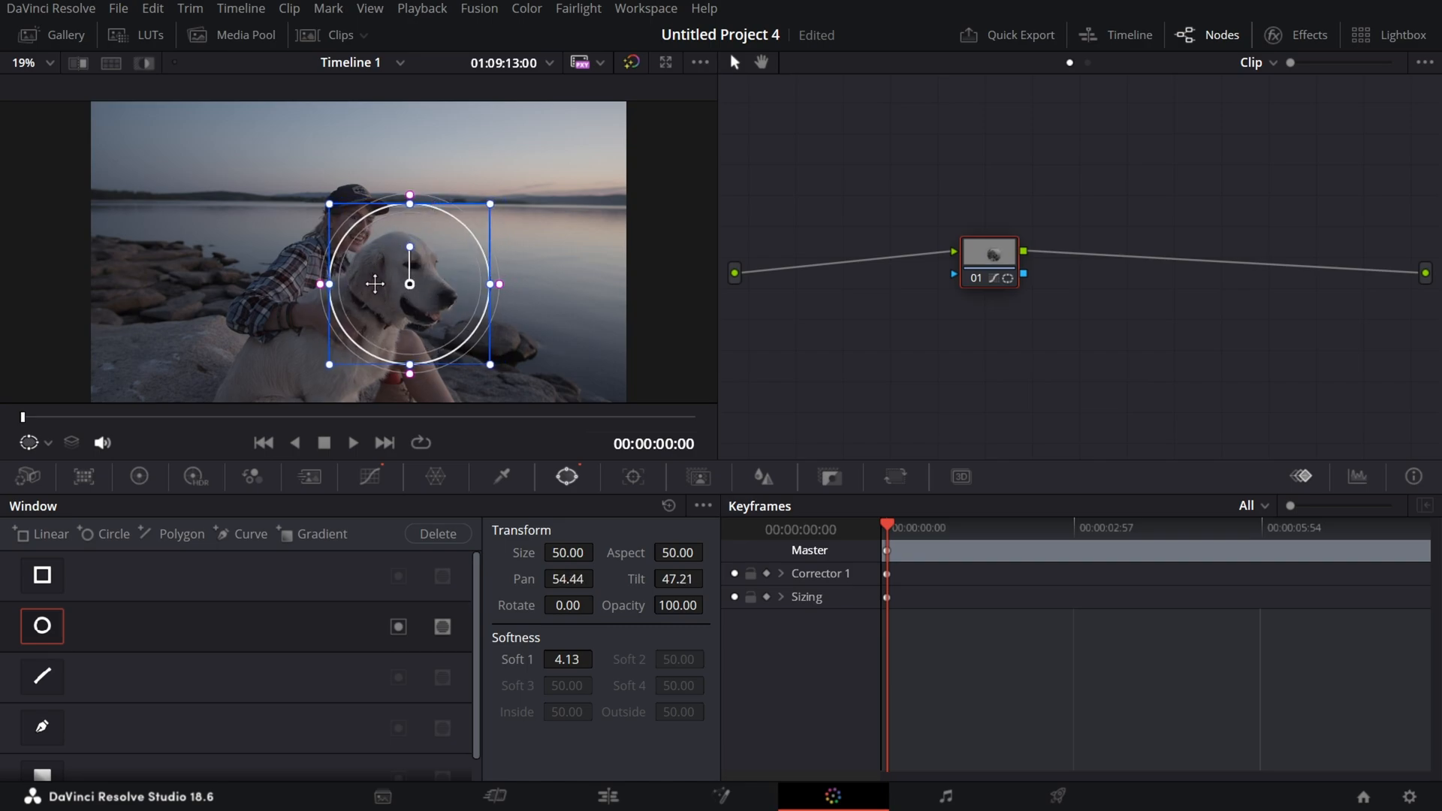
left_click_drag(72, 418, 432, 454)
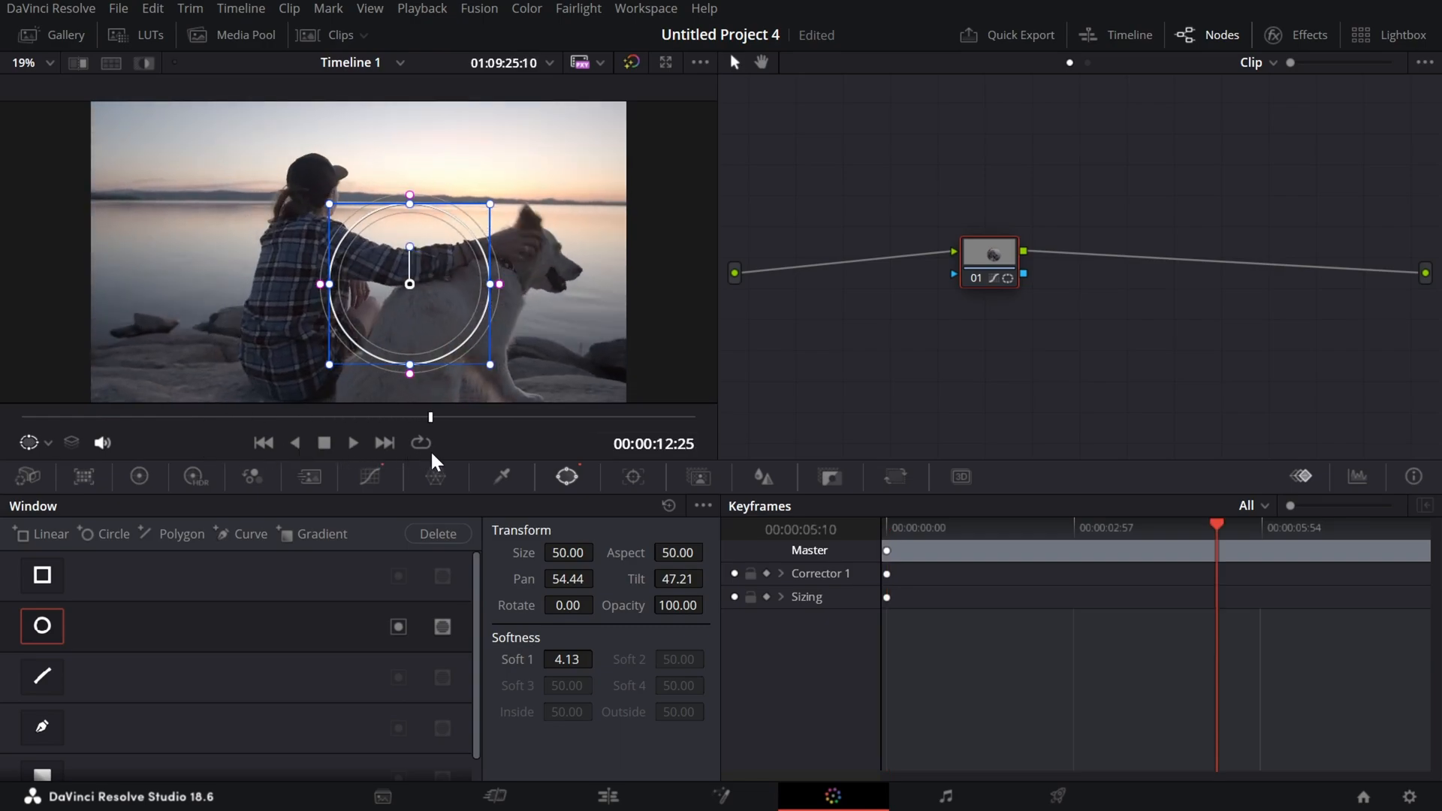
left_click_drag(414, 322, 500, 283)
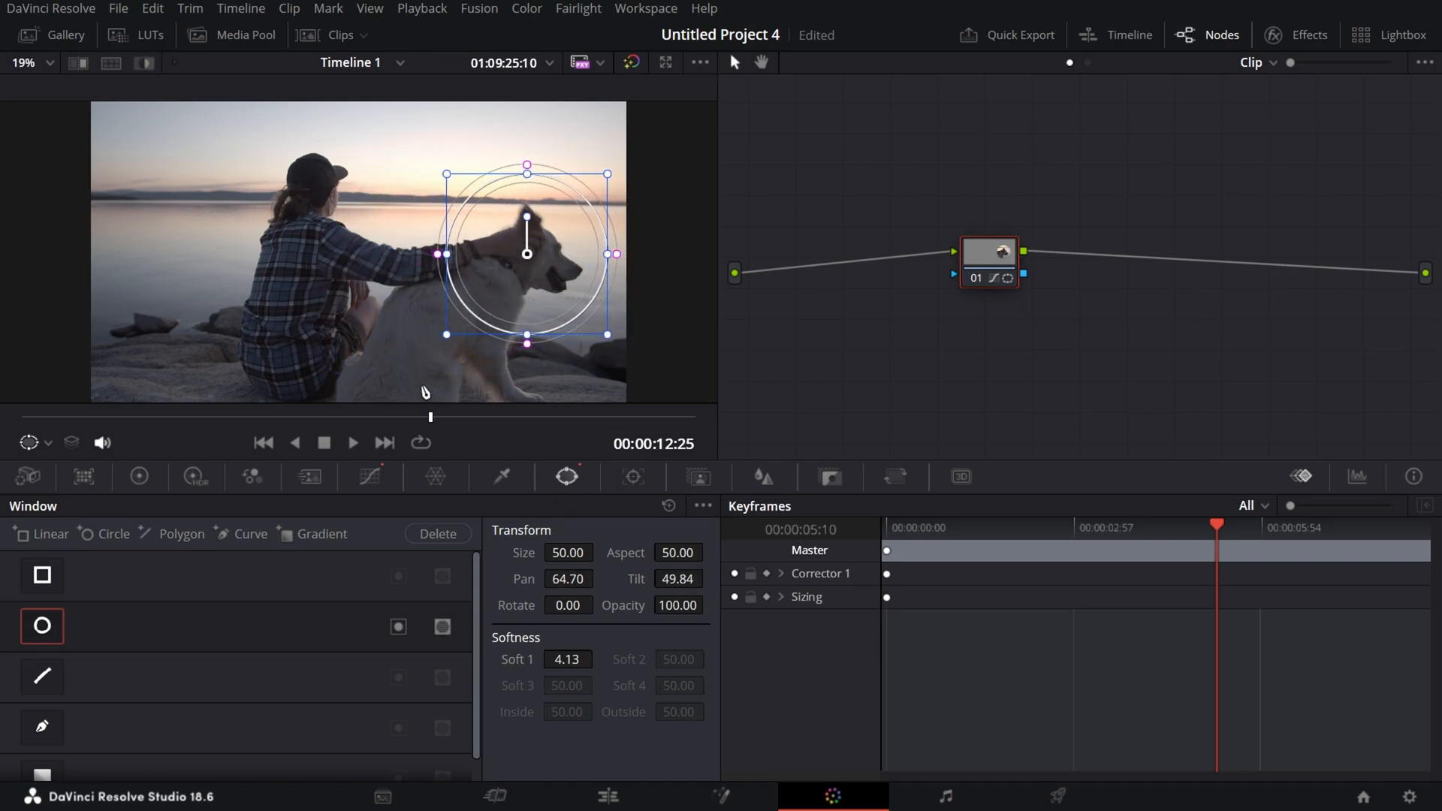
Step: Clear the window's tracking data in the Tracker and return to the Window palette
left_click(633, 476)
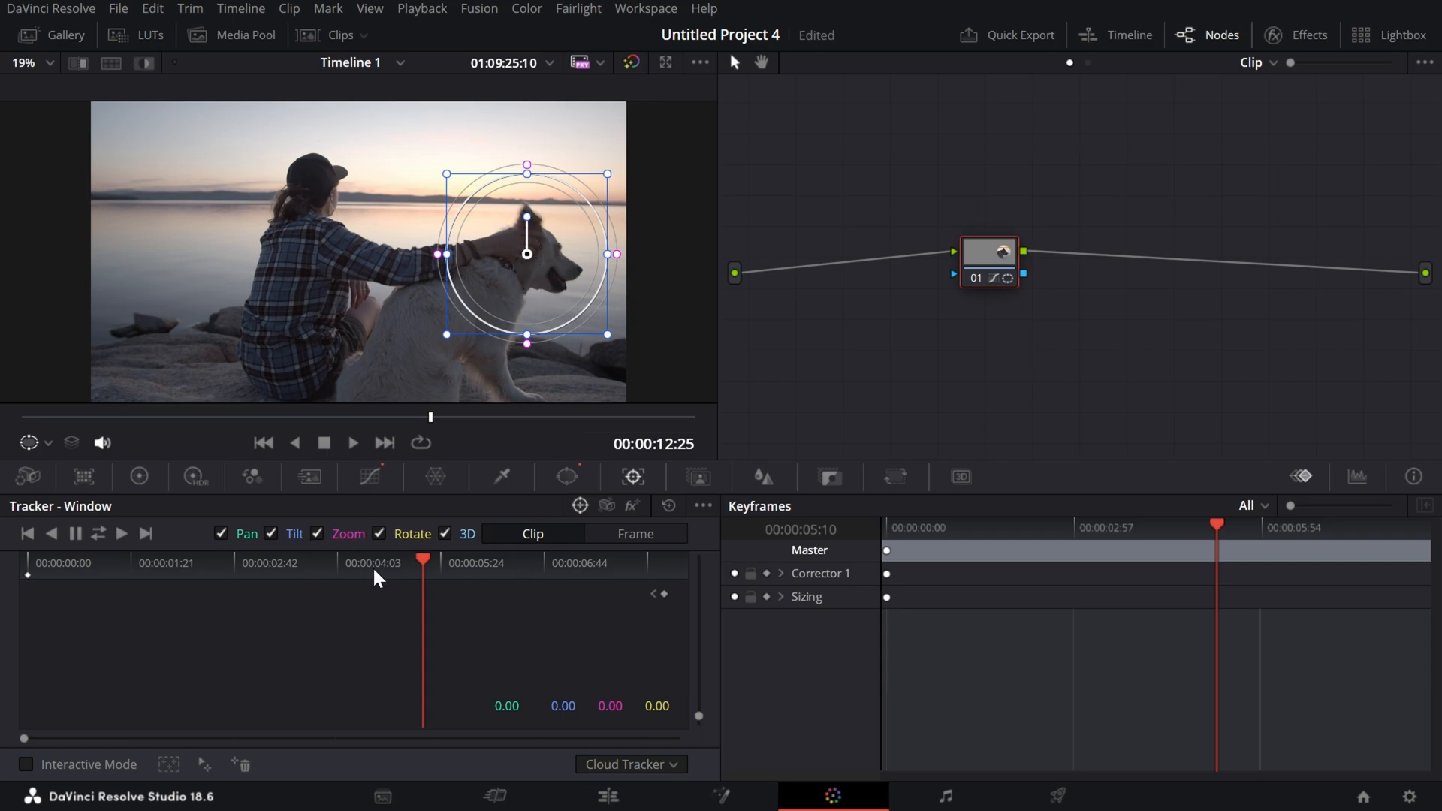
left_click(661, 509)
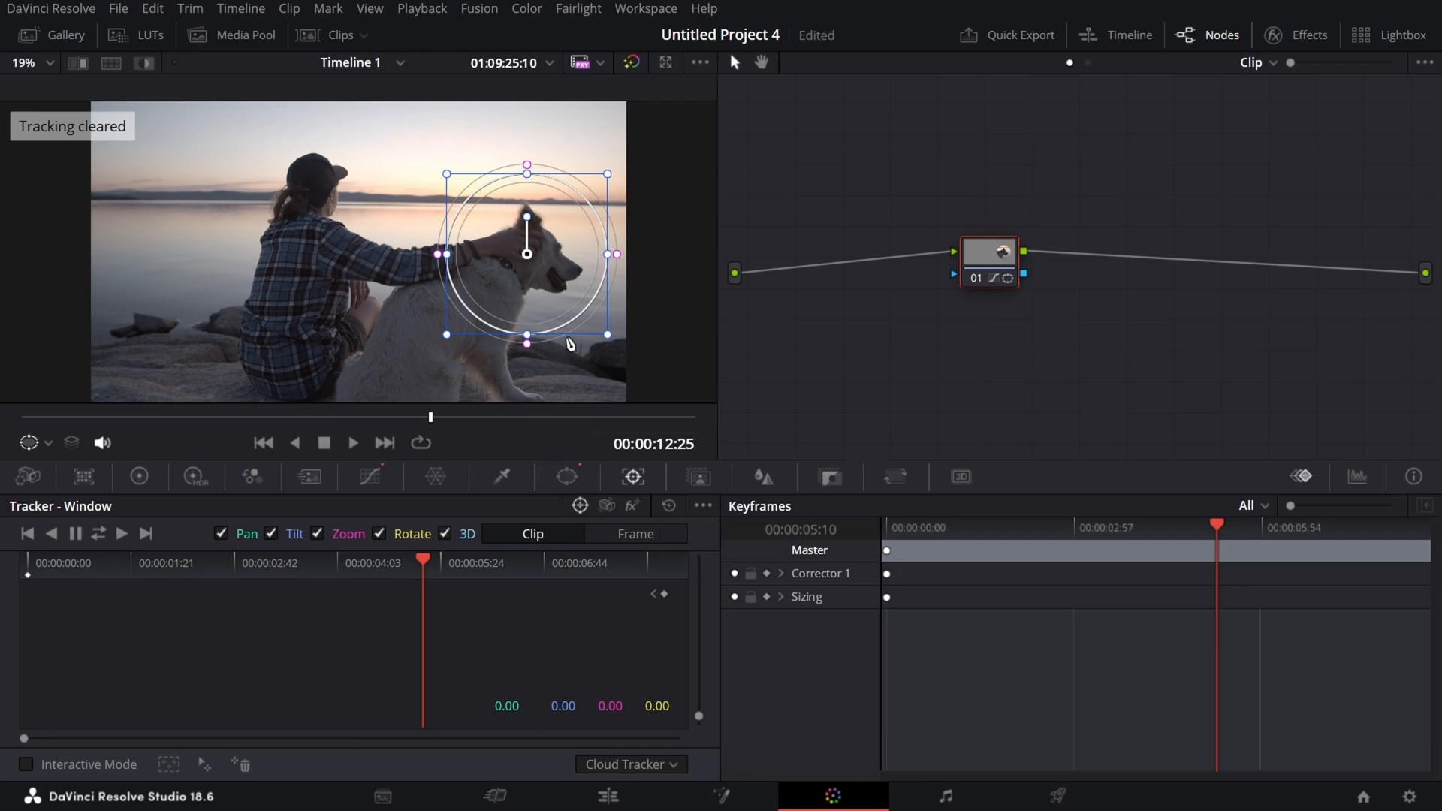
left_click(556, 474)
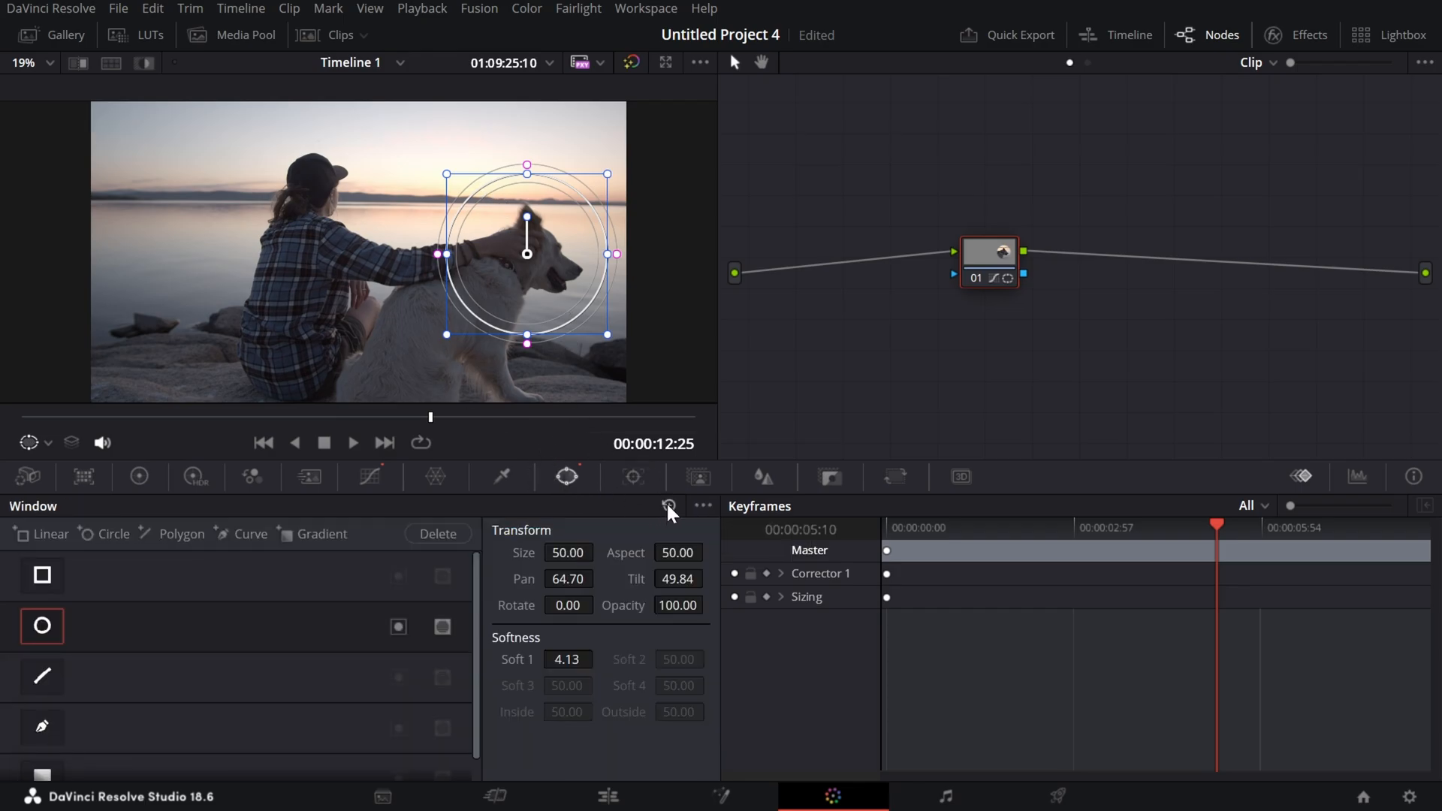
Step: Reset the Window palette, and open Magic Mask with the playhead moved to 00:00:00:18
left_click(668, 506)
left_click(695, 477)
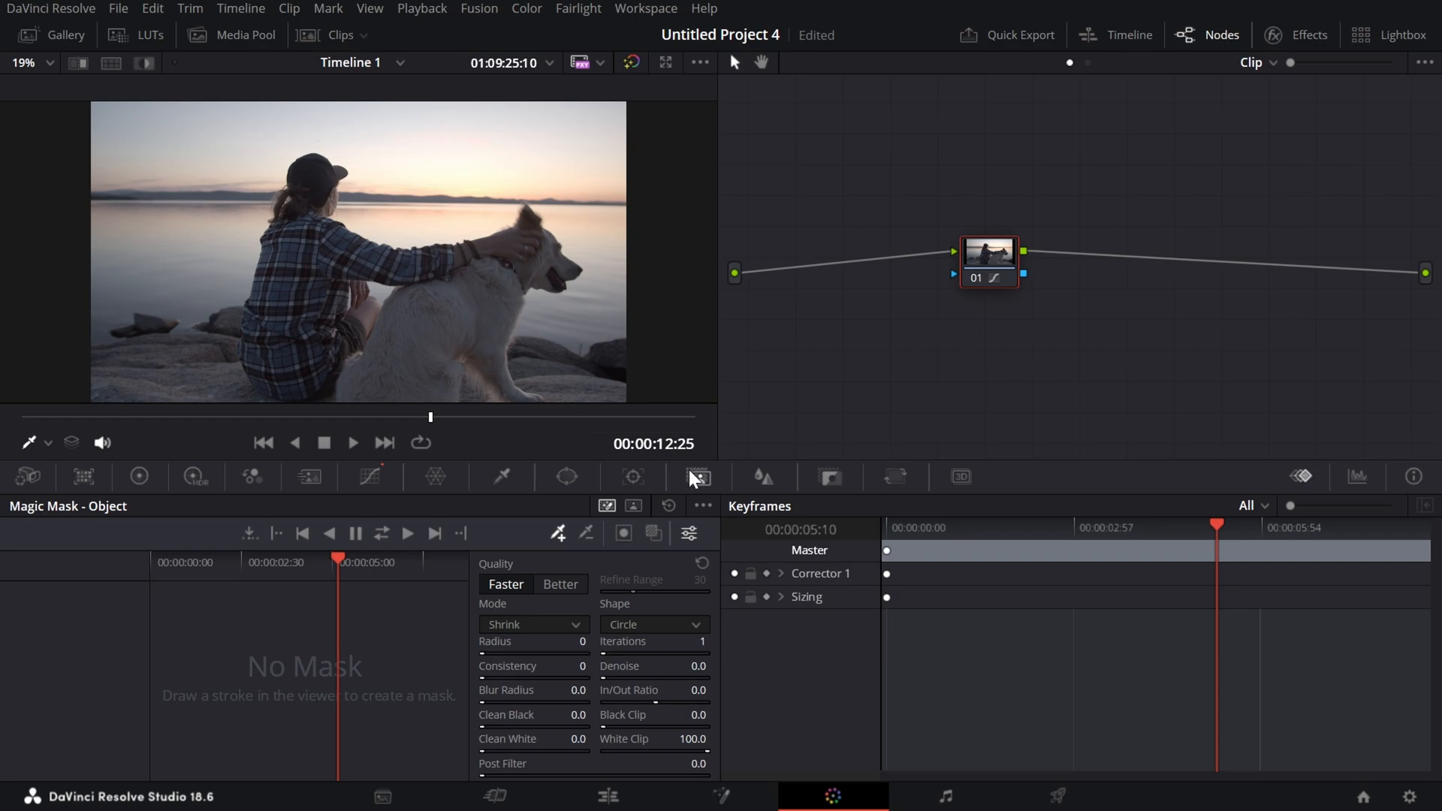
left_click_drag(348, 418, 33, 454)
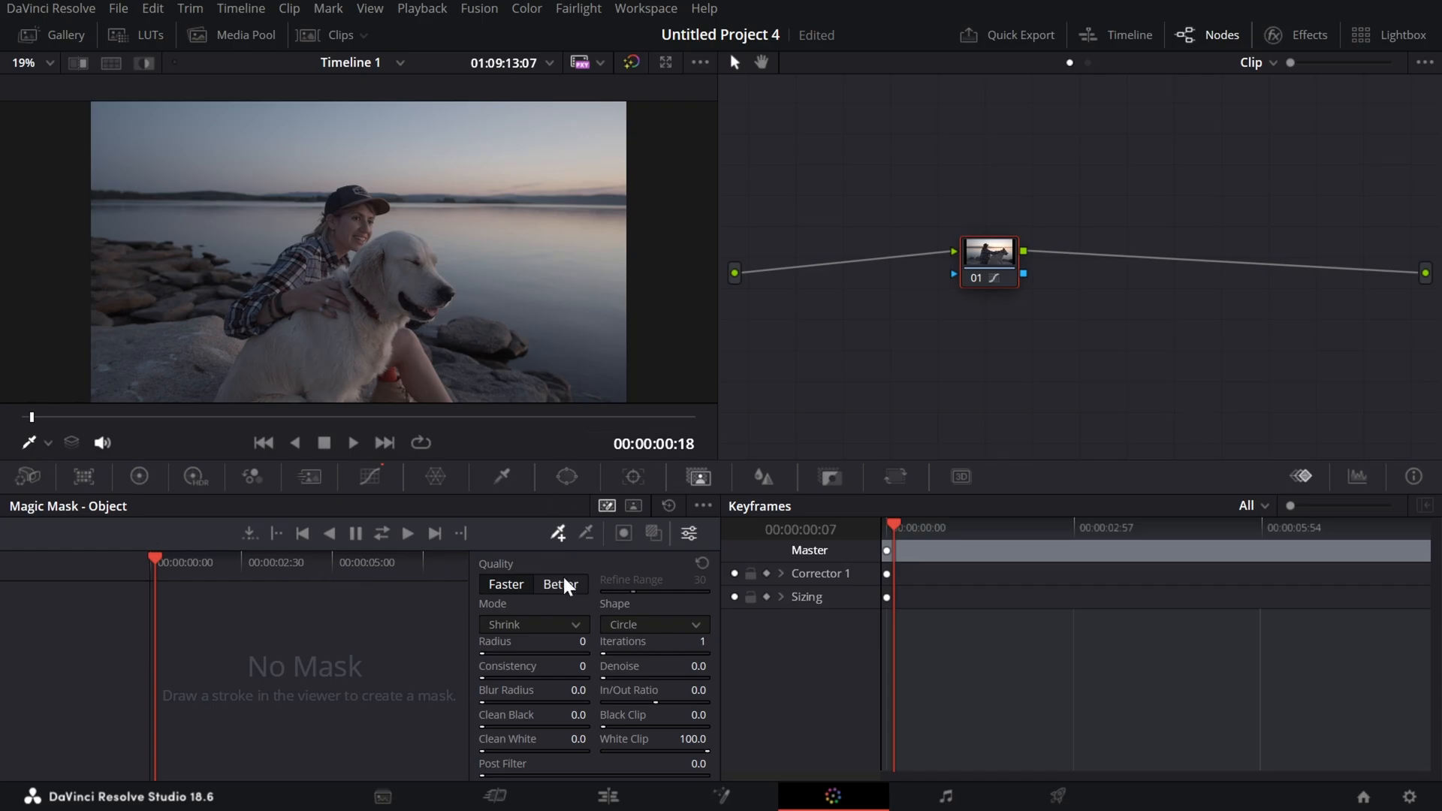
Step: View the Qualifier palette for comparison, and paint a Magic Mask stroke along the dog from its head to its lower back
left_click(501, 478)
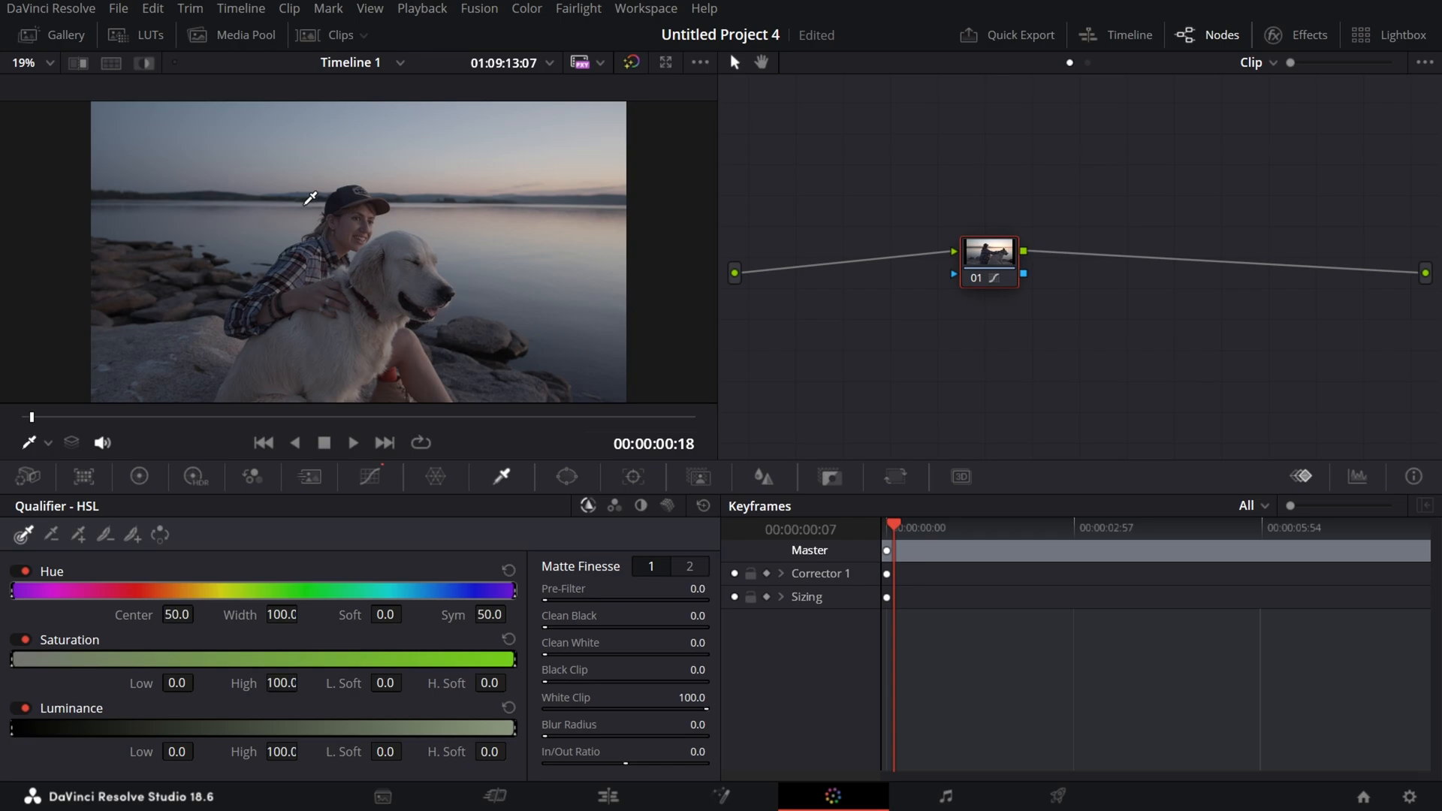
left_click(689, 483)
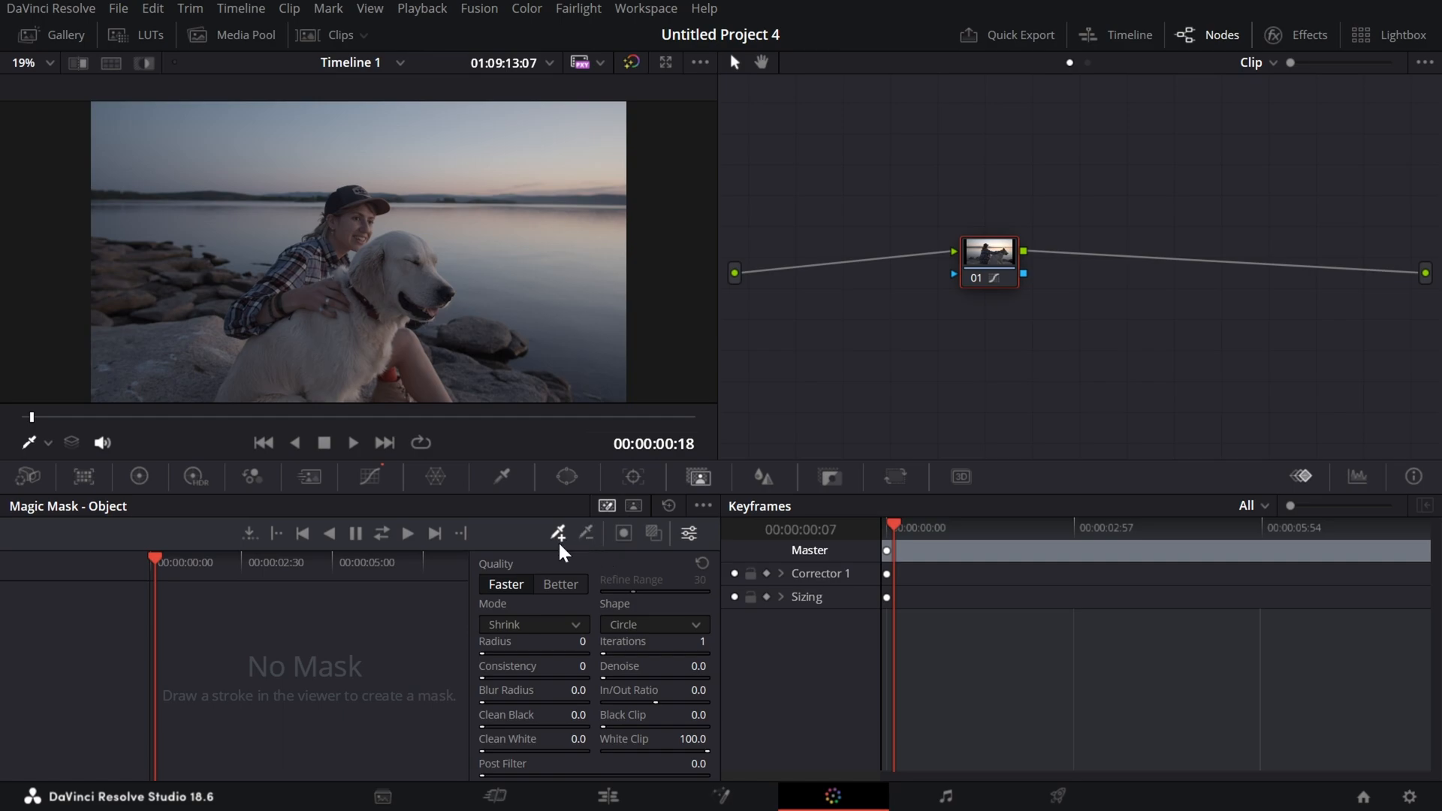
mouse_move(405, 245)
left_mouse_down()
mouse_move(316, 361)
mouse_move(244, 398)
left_mouse_up()
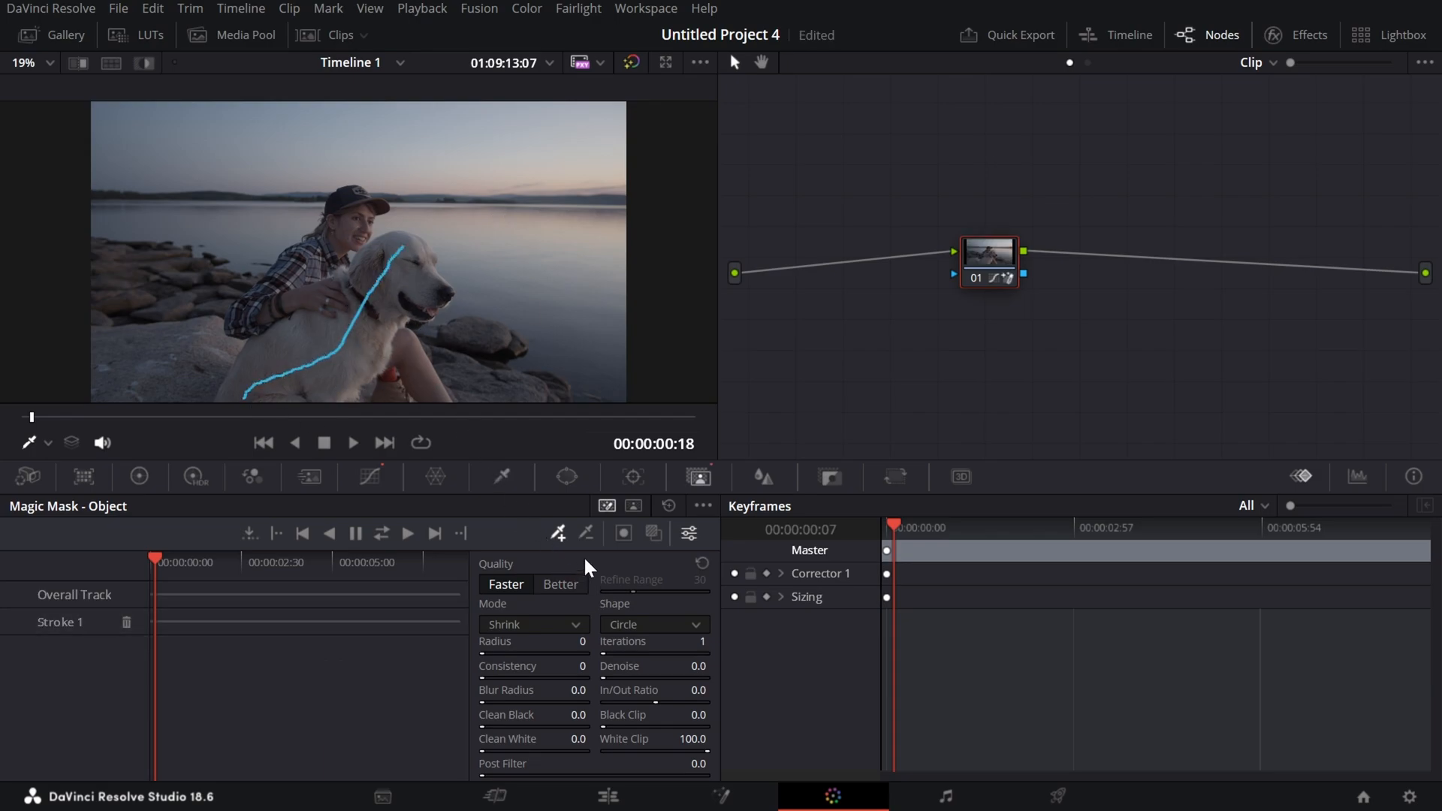
Step: Highlight the masked area against grey in the viewer, and subtract the woman's arm from the mask with a stroke
left_click(144, 65)
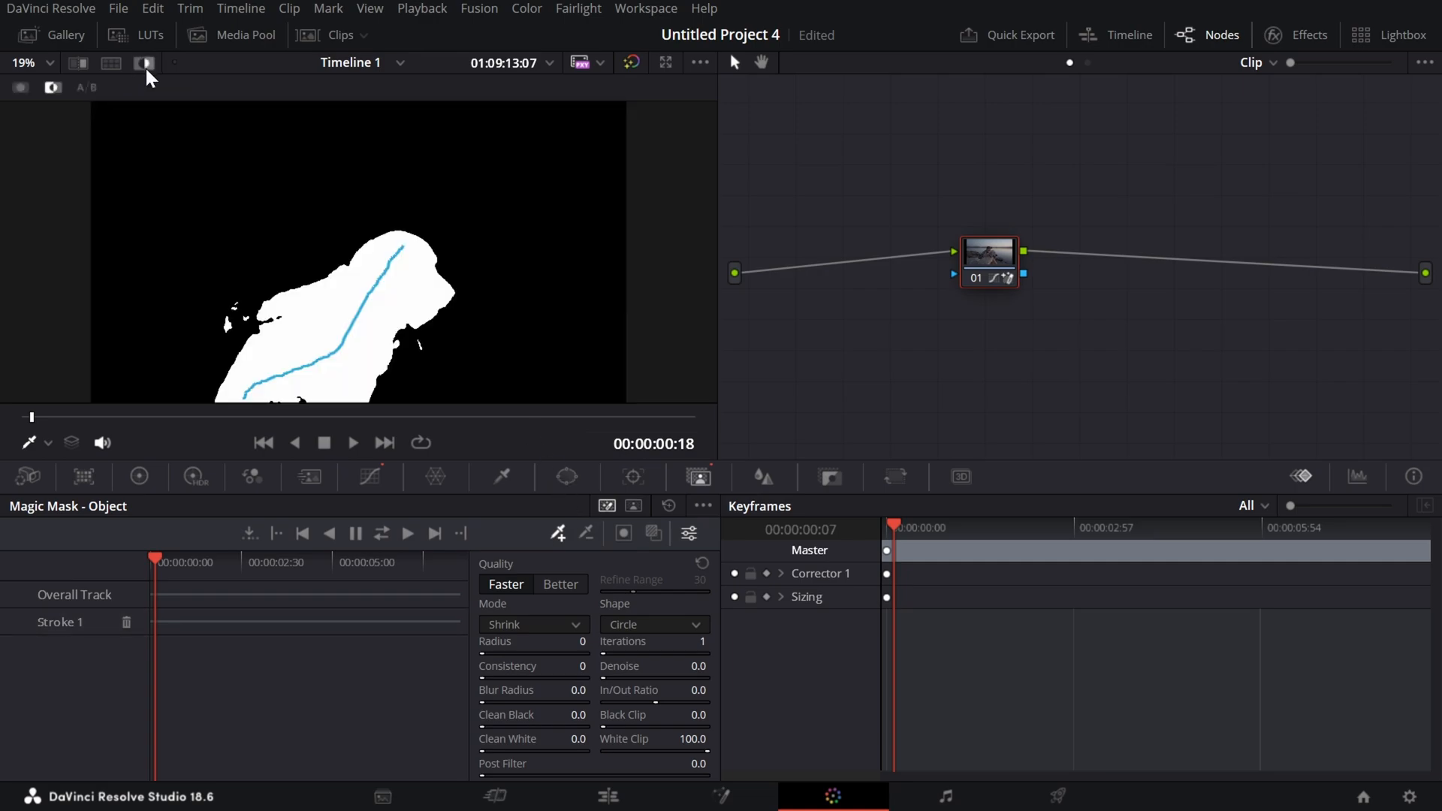
left_click(20, 87)
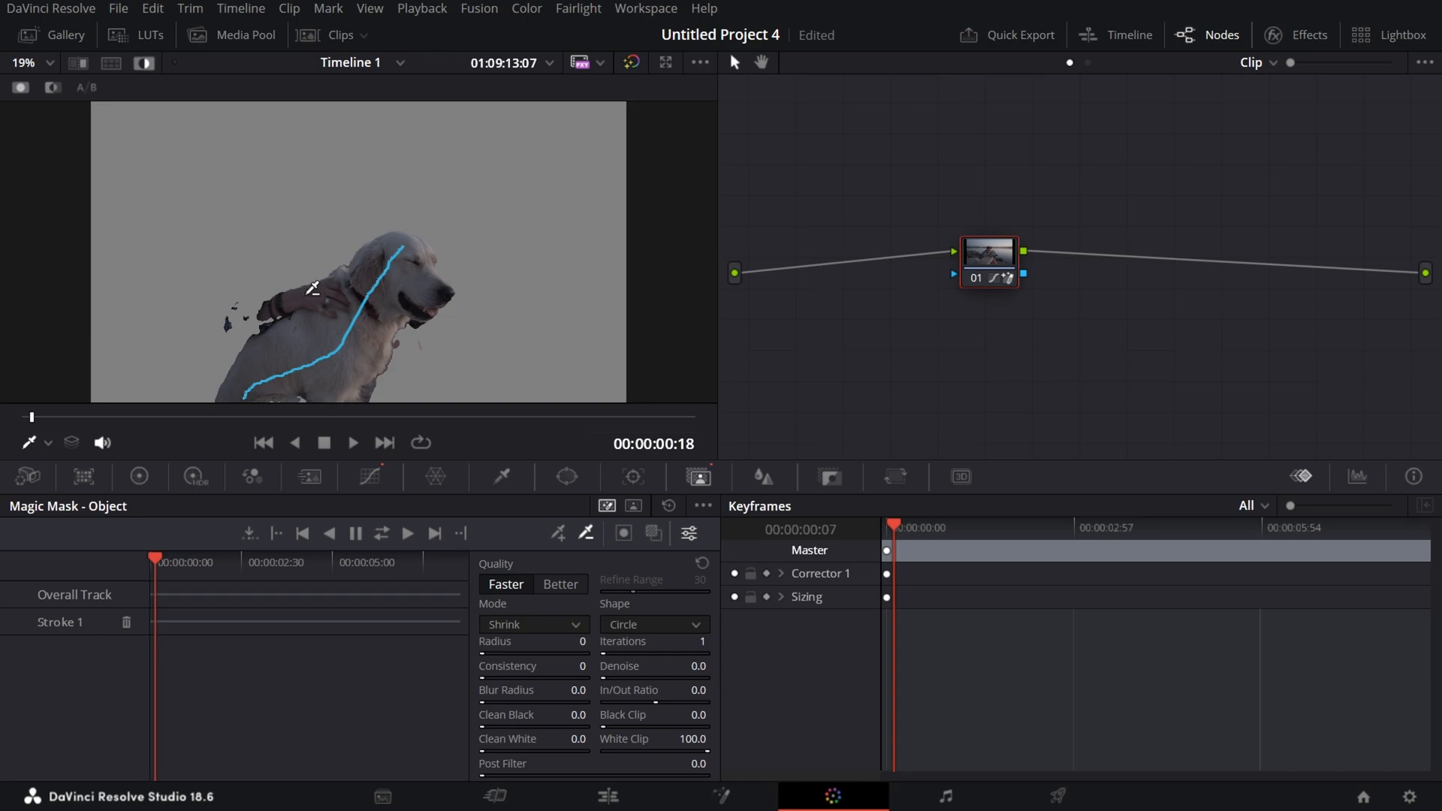
left_click_drag(332, 299, 226, 315)
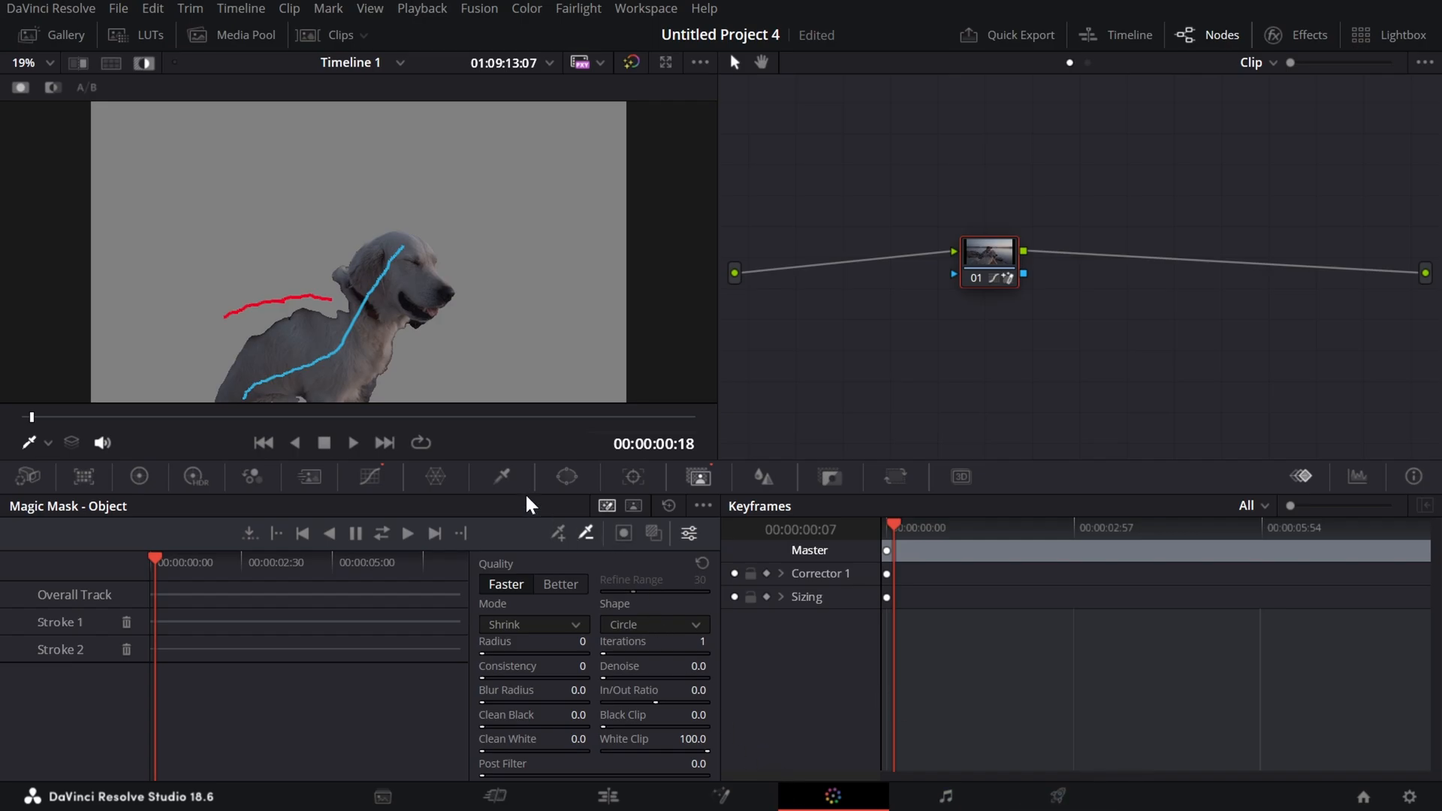
Step: Compare the mask with the Qualifier palette, and reset the Magic Mask to remove its strokes
left_click(502, 476)
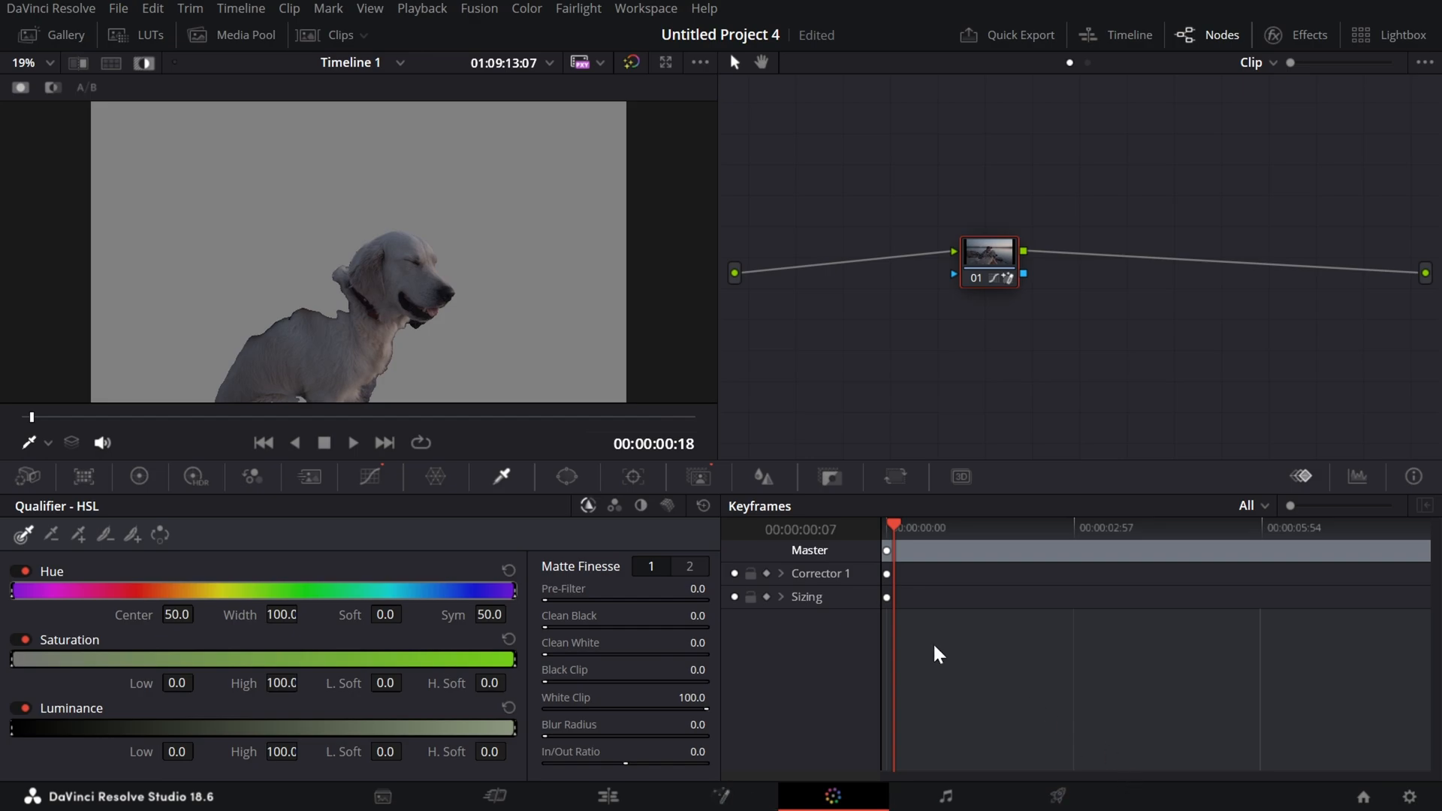
left_click(692, 481)
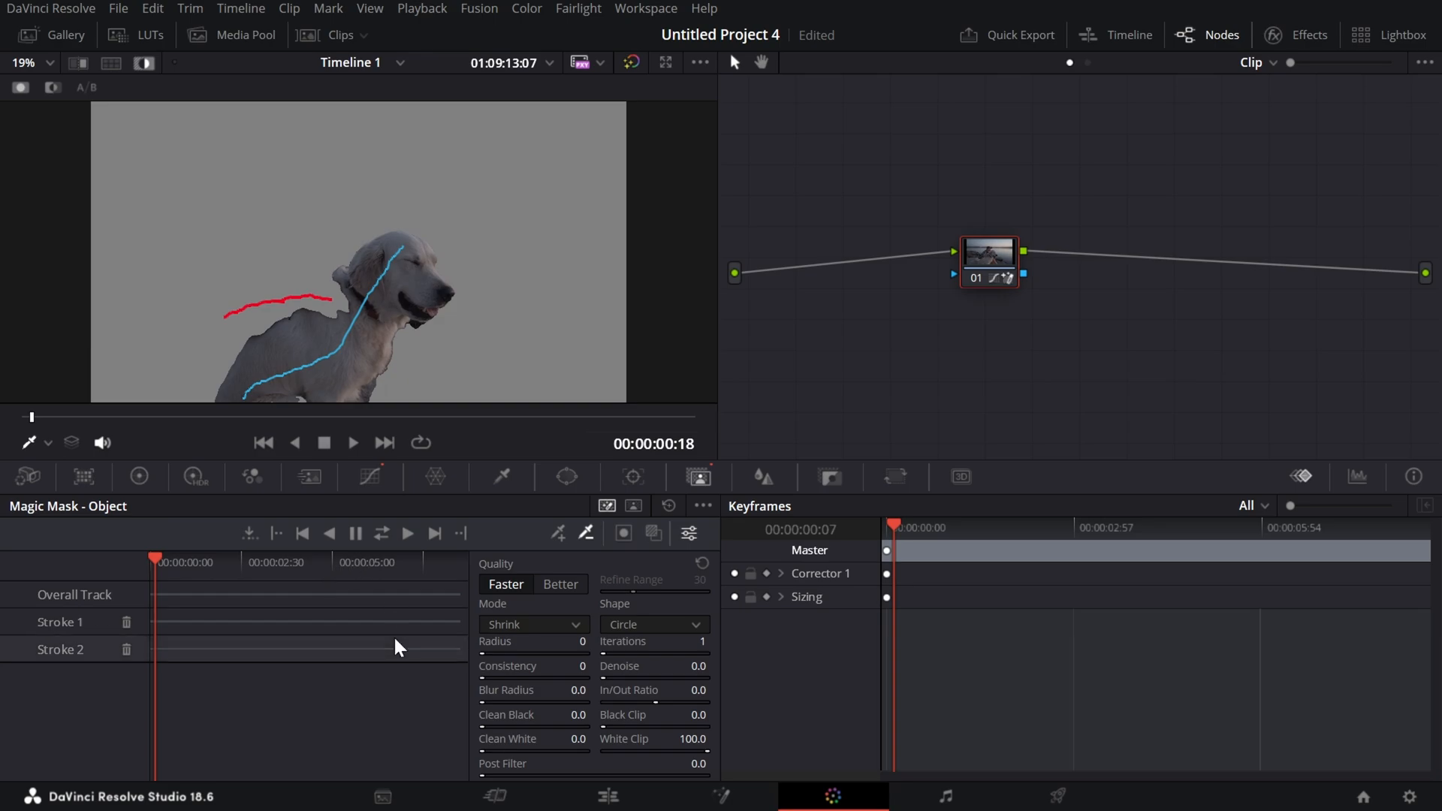
left_click(669, 506)
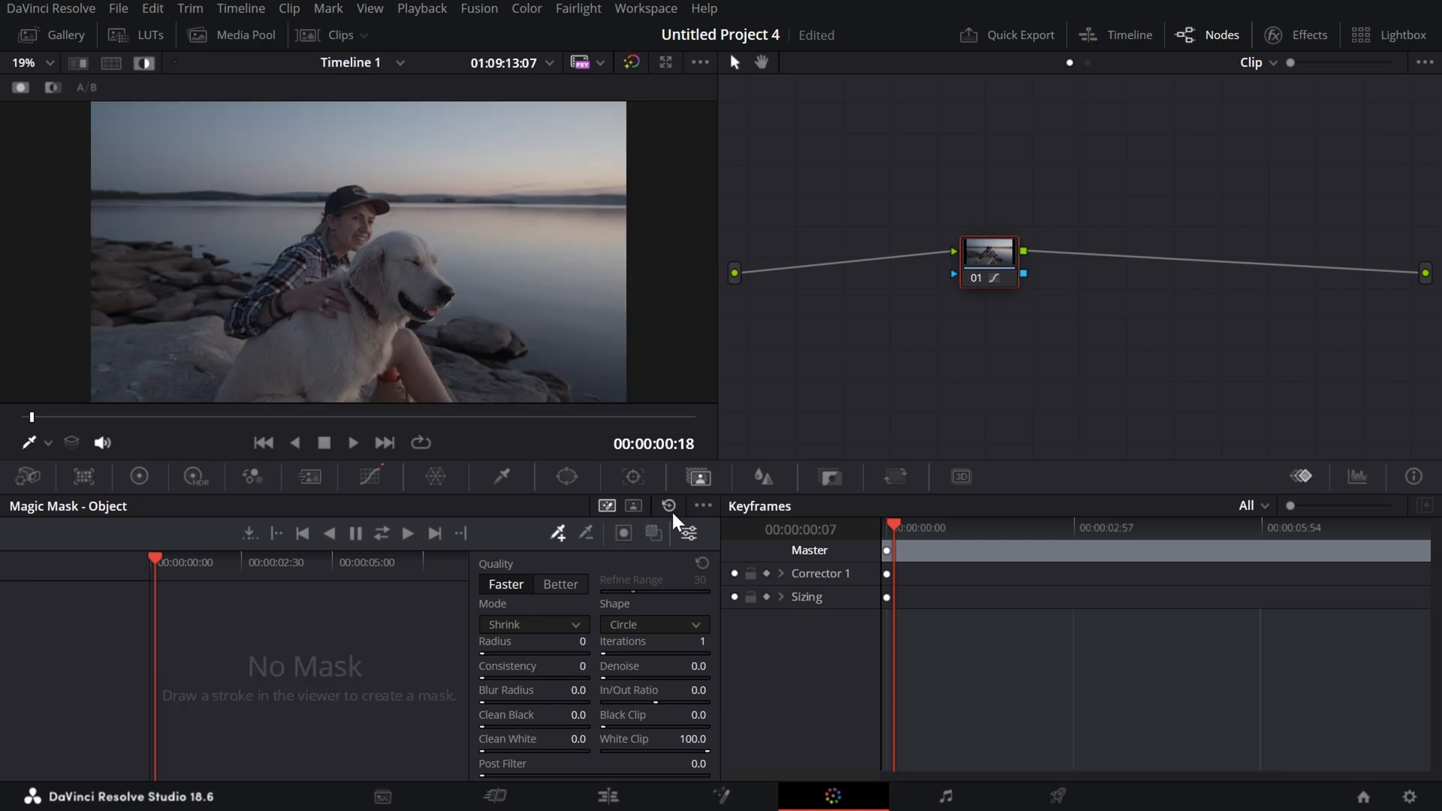
Step: Open the Blur palette and try its Radius at 1.24 and at 0.00, resetting it after each
left_click(752, 489)
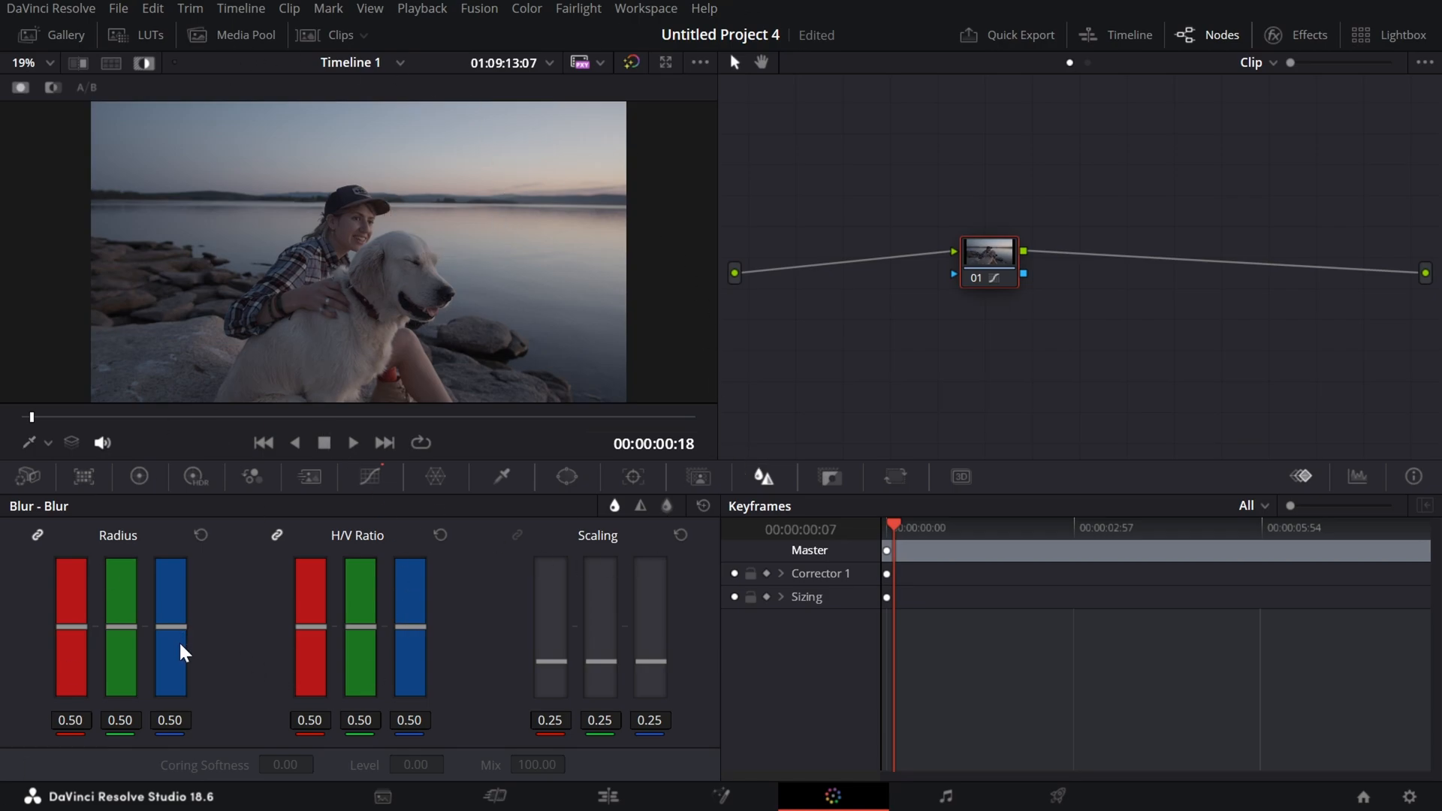
left_click(118, 625)
double_click(119, 625)
left_click_drag(121, 622, 220, 464)
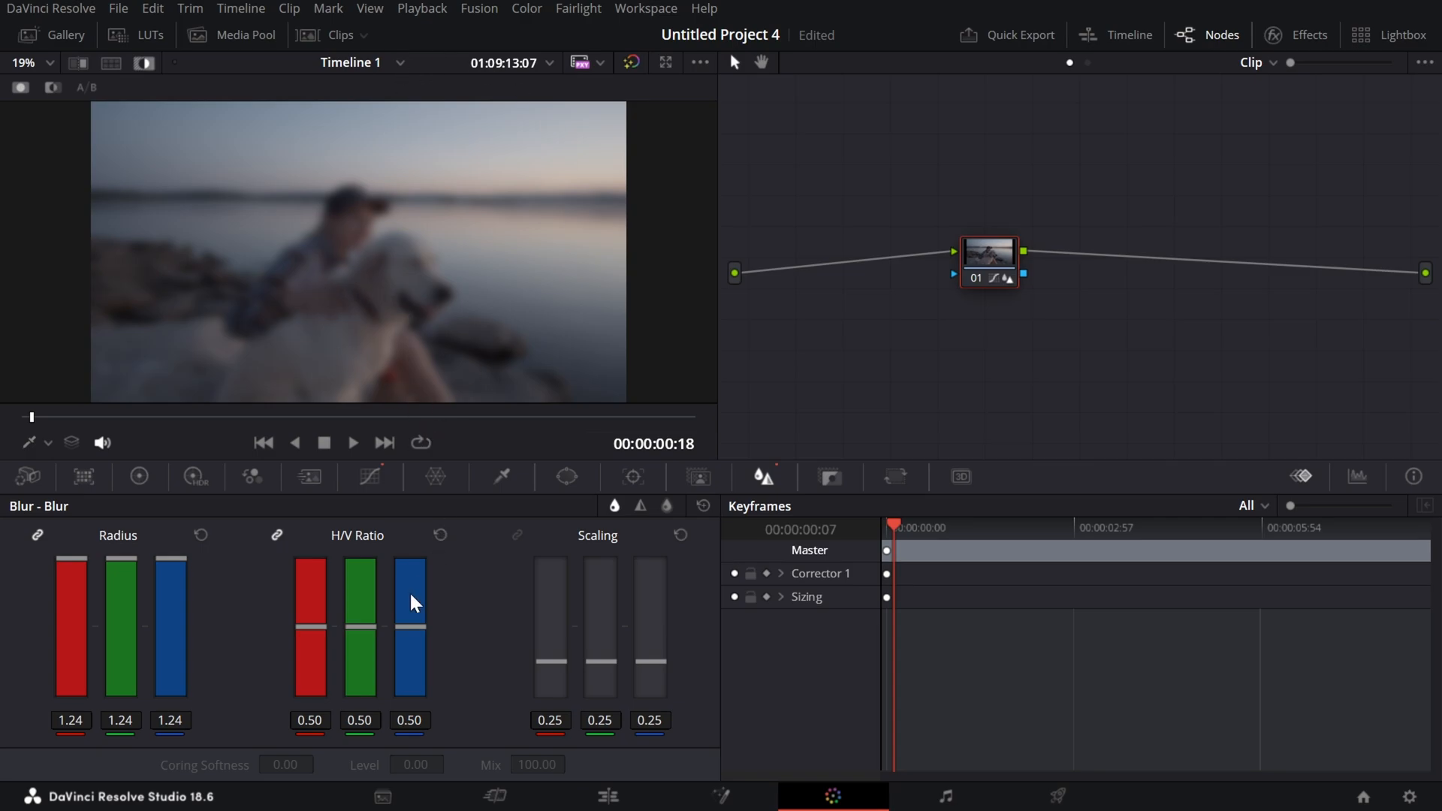
left_click(201, 536)
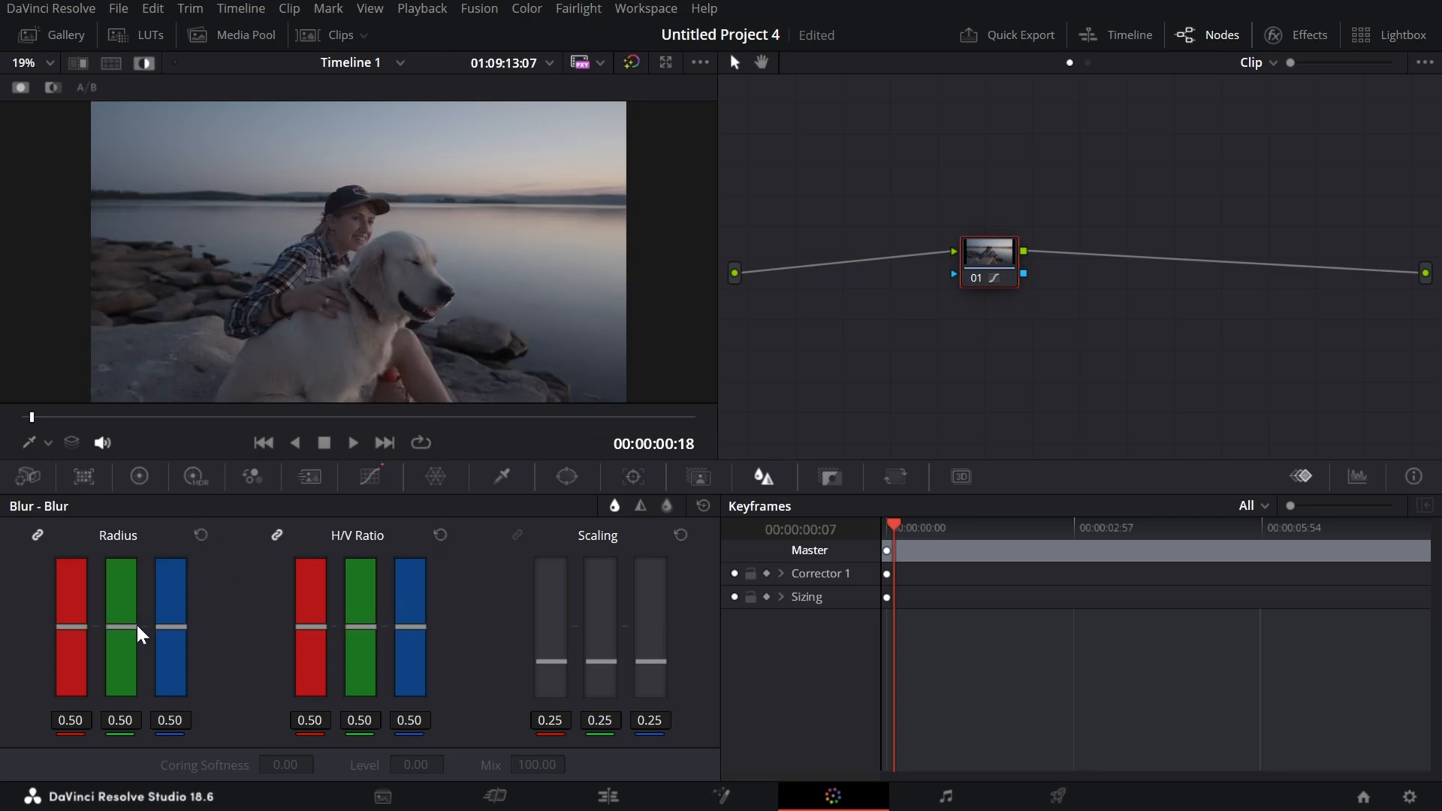
left_click_drag(136, 623, 411, 747)
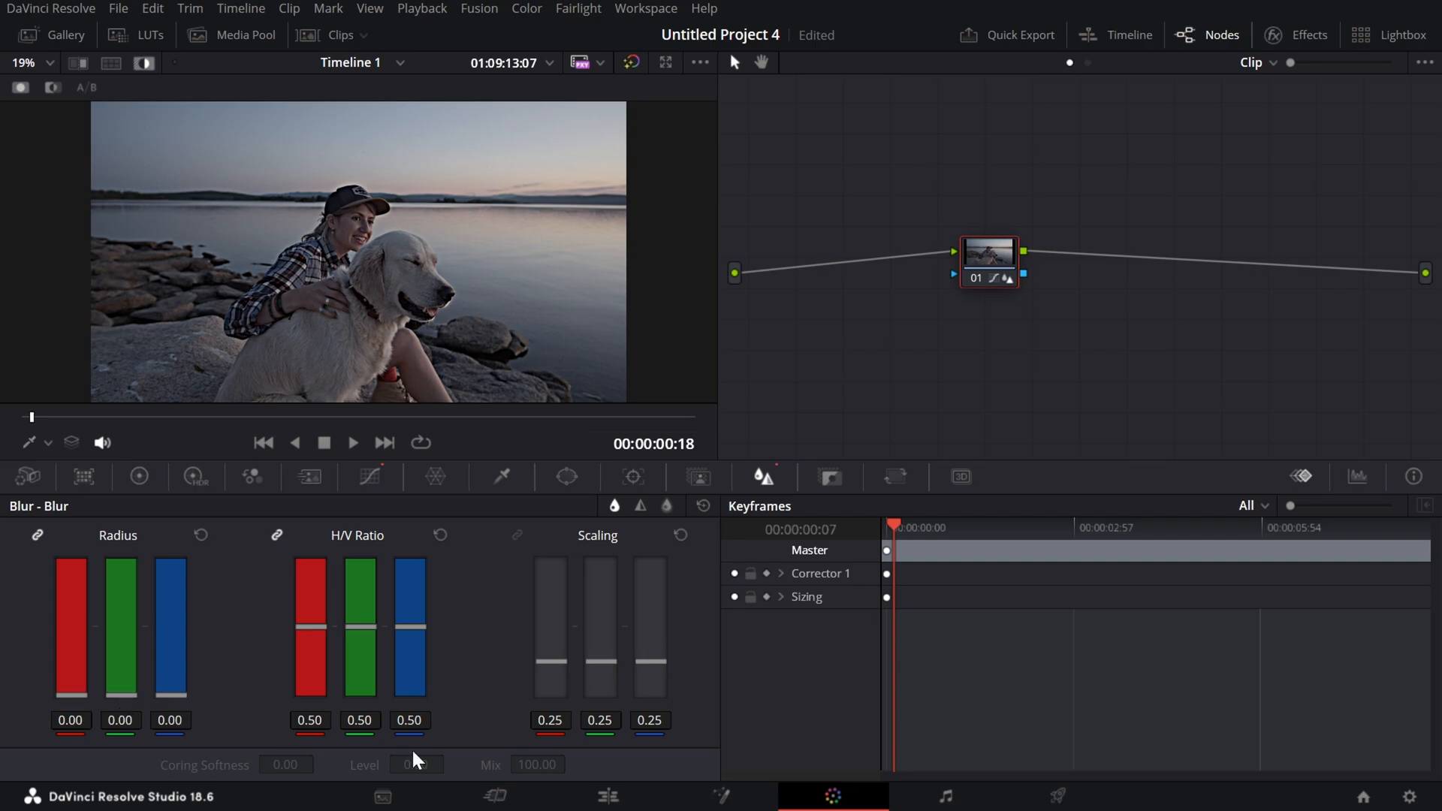
left_click(198, 536)
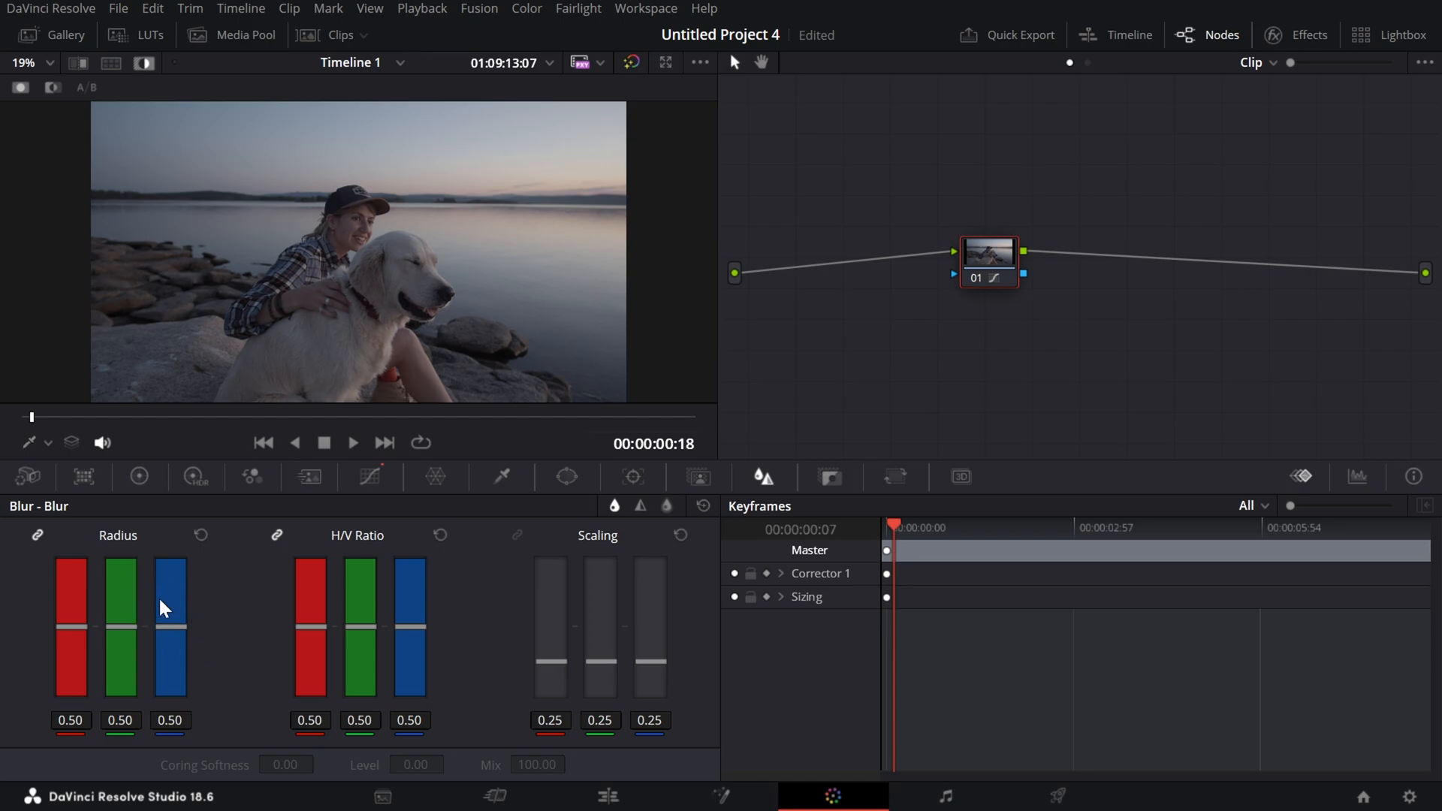
Step: Set the blur Radius to 1.34 and the H/V Ratio to 1.00, and check the picture in the full-screen viewer
left_click_drag(355, 625, 606, 698)
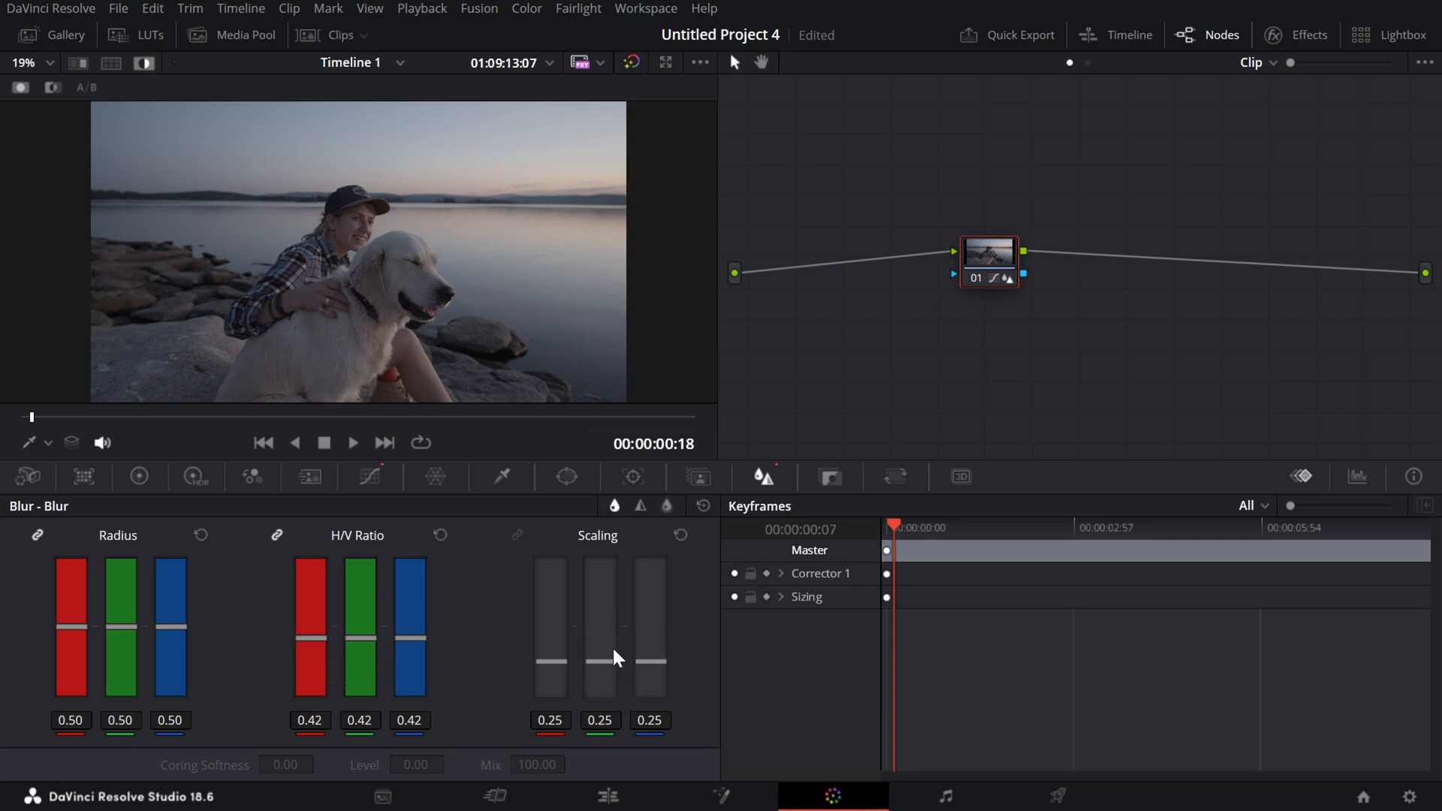
left_click_drag(119, 626, 114, 480)
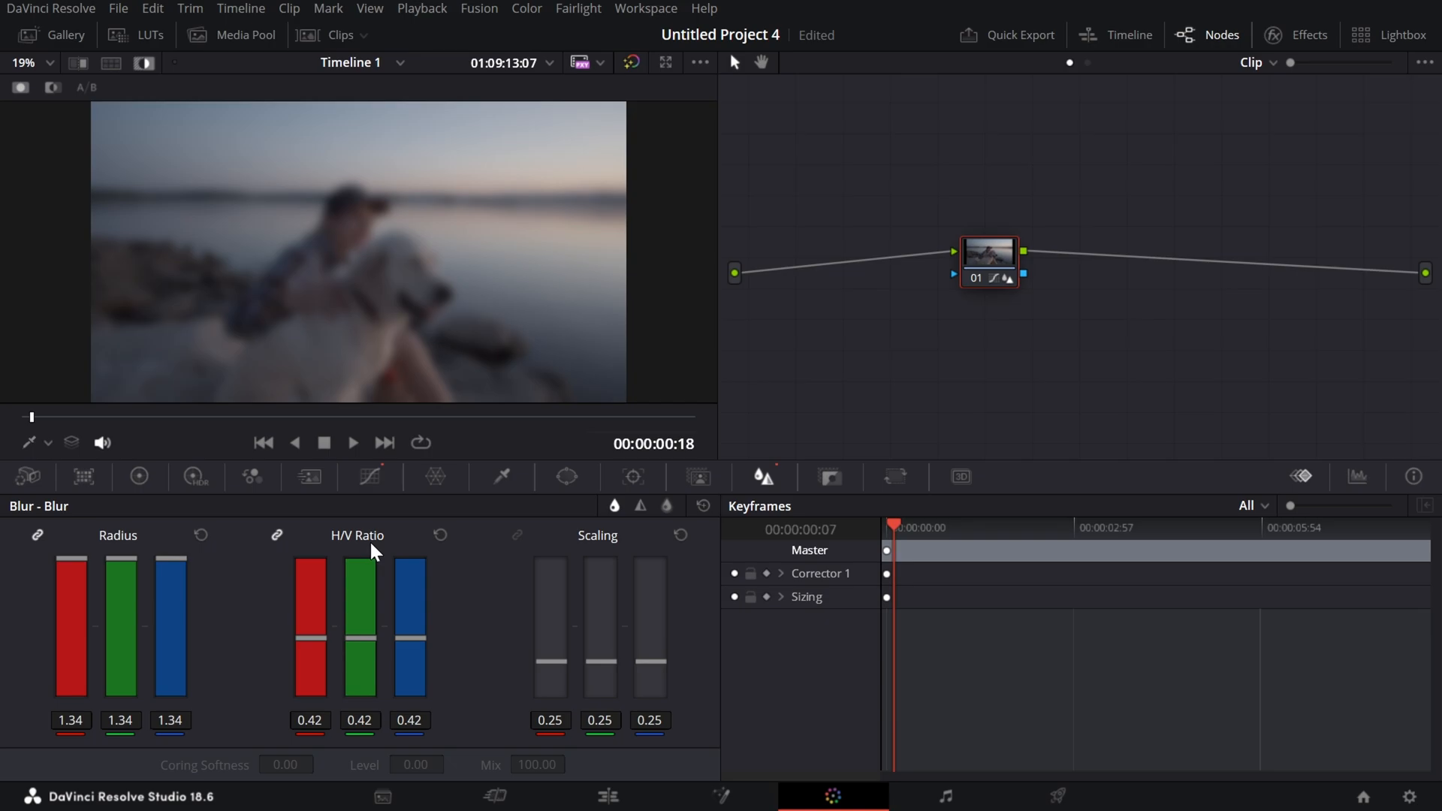
left_click(440, 534)
left_click_drag(359, 628, 377, 481)
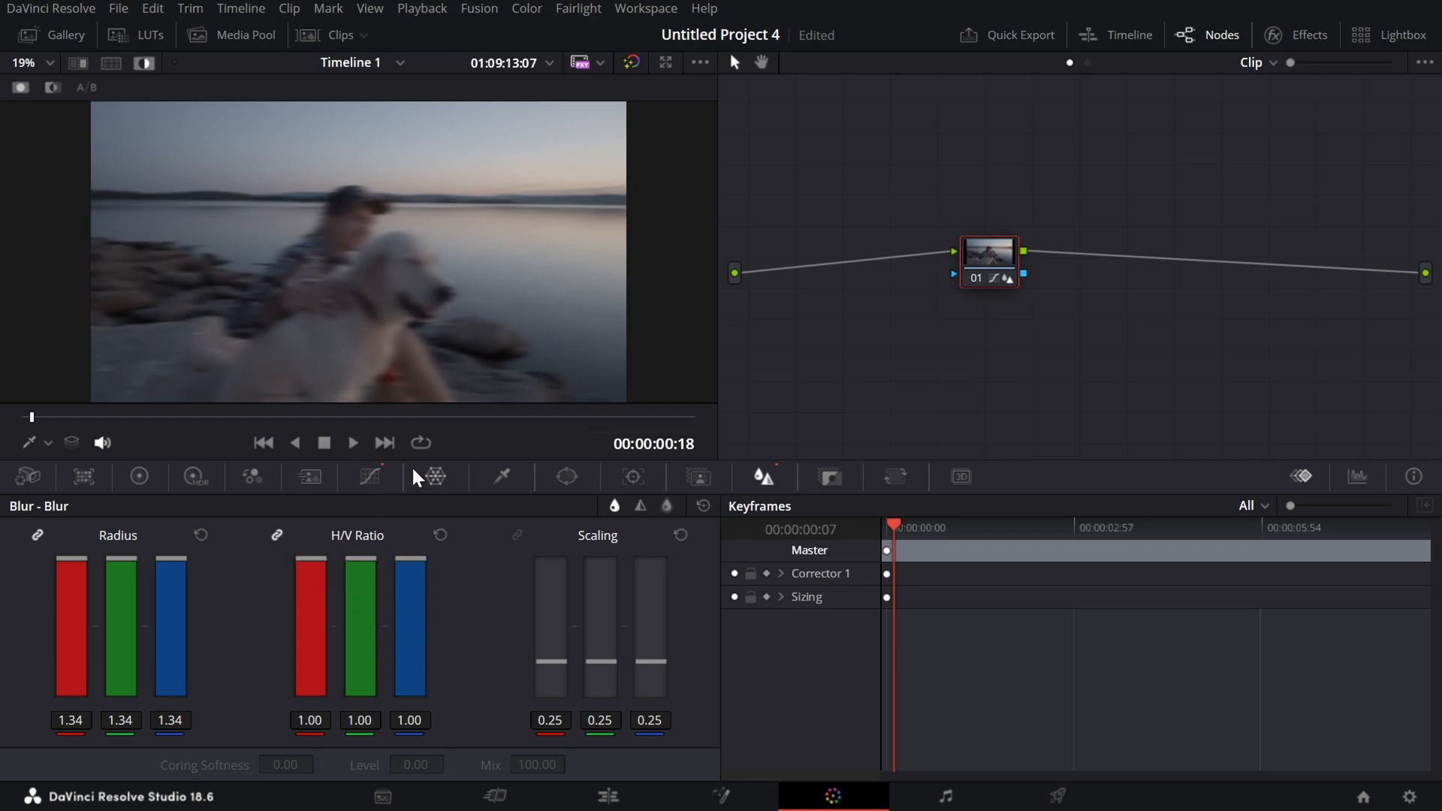
key("alt+f")
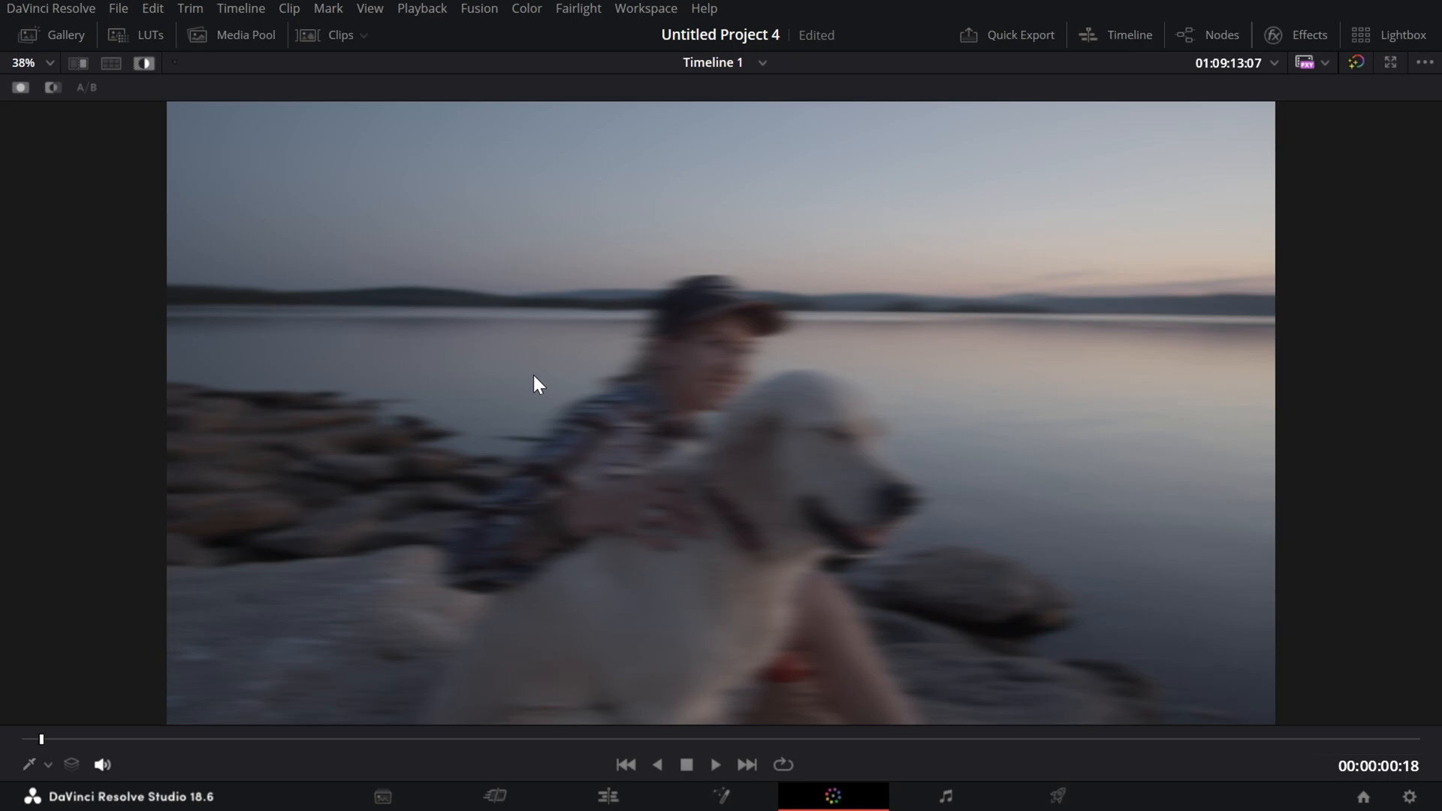
key("shift+f")
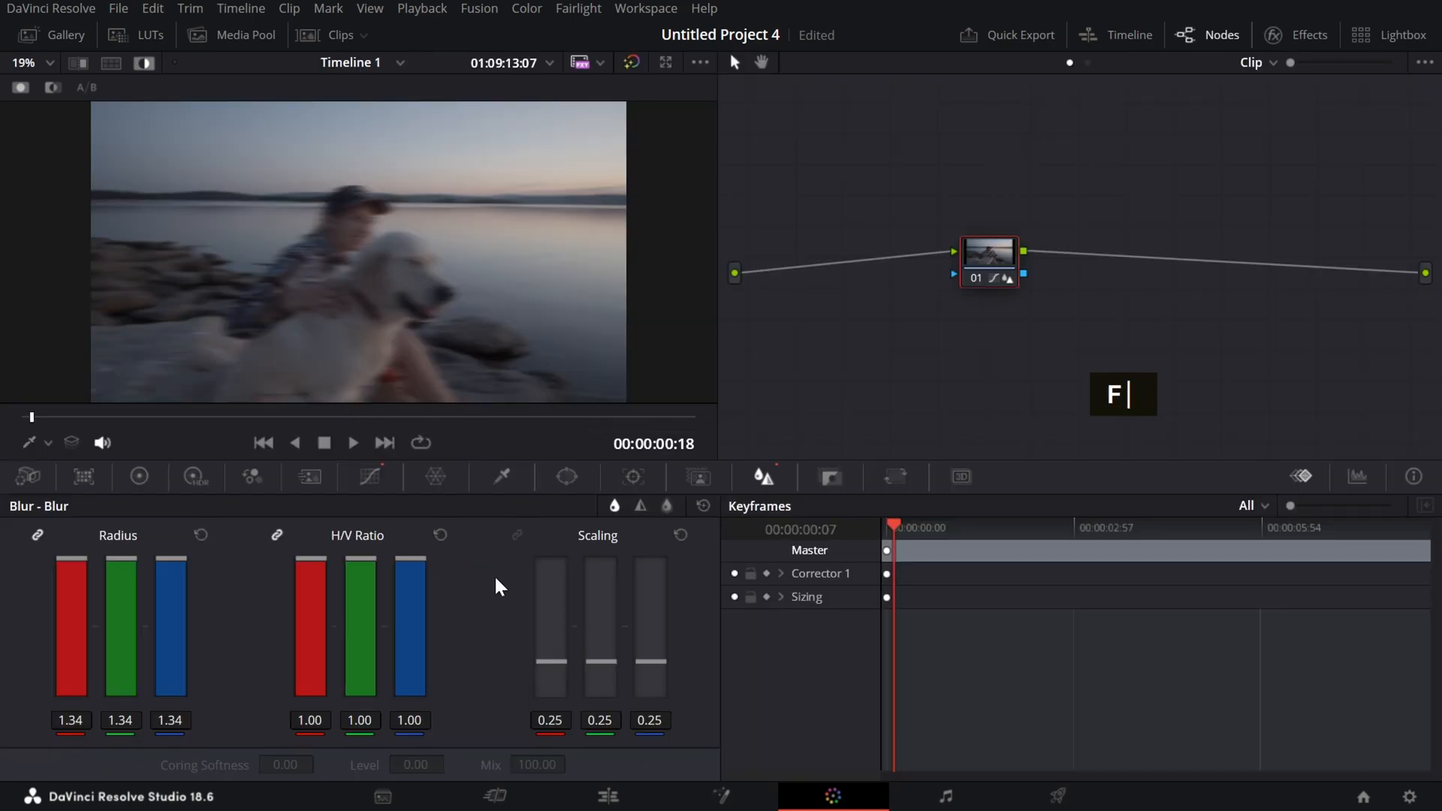
Step: Set the blur H/V Ratio to 0.00, check it in the full-screen viewer, and reset both Radius and H/V Ratio
left_click_drag(349, 559, 357, 741)
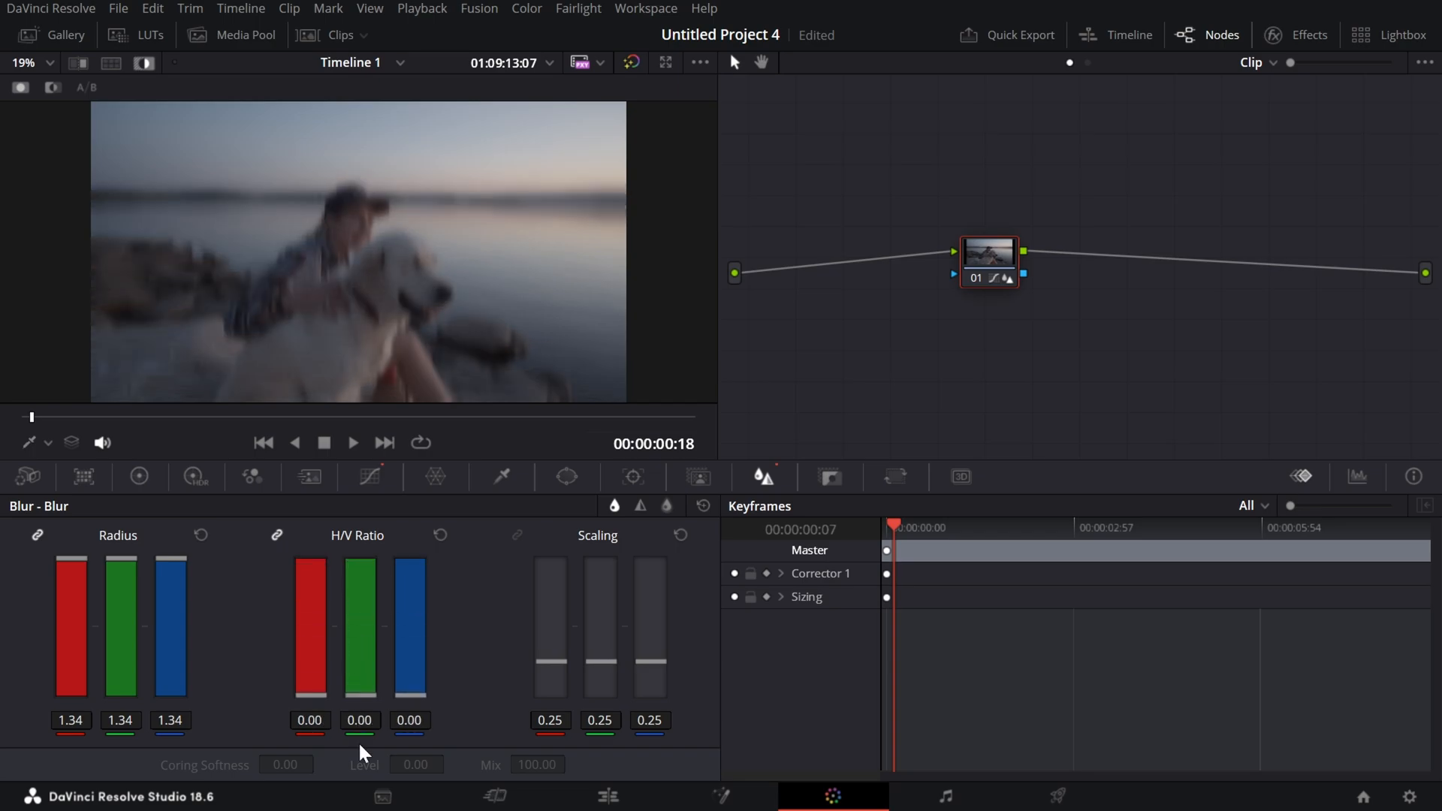
key("shift+f")
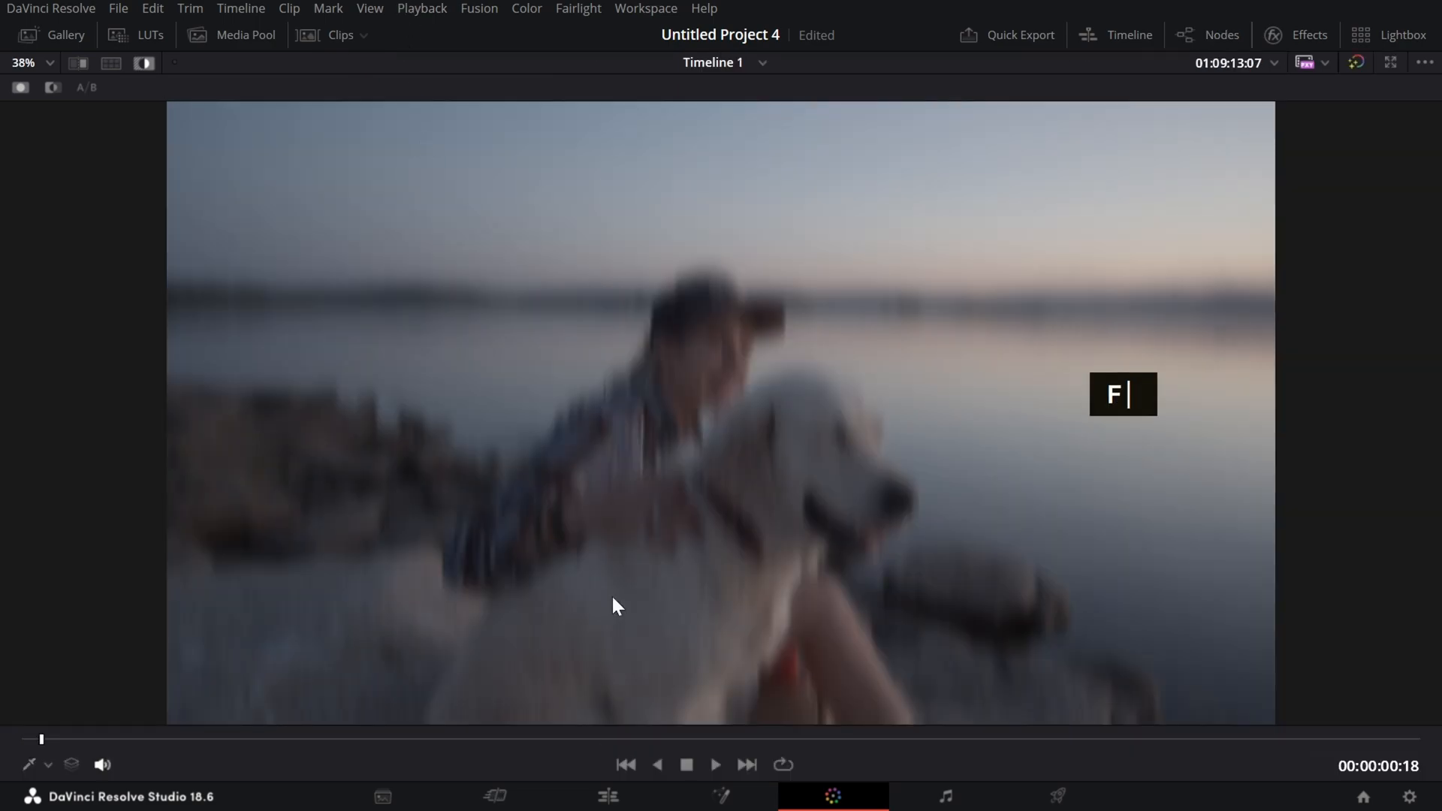
key("shift+f")
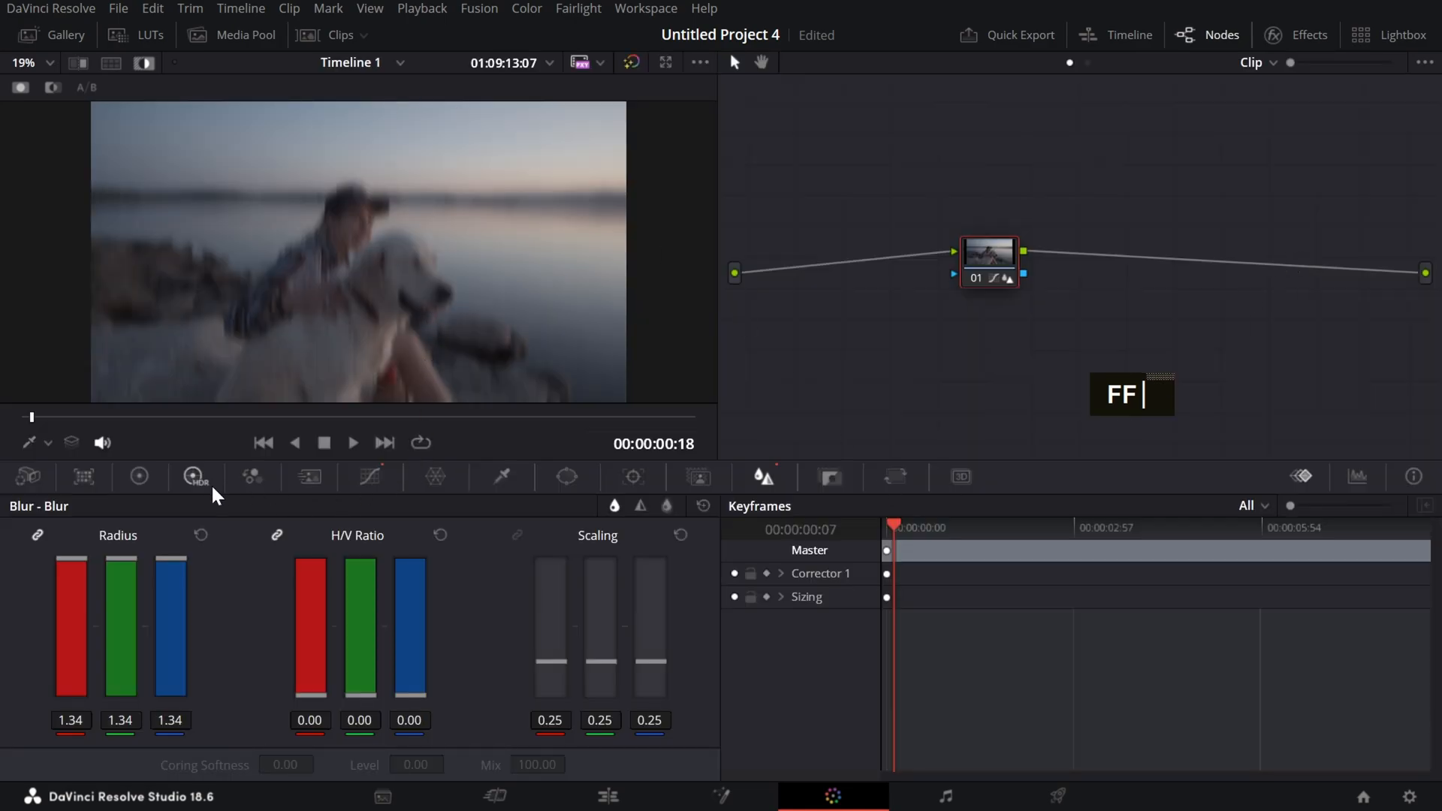
left_click(202, 535)
left_click(441, 535)
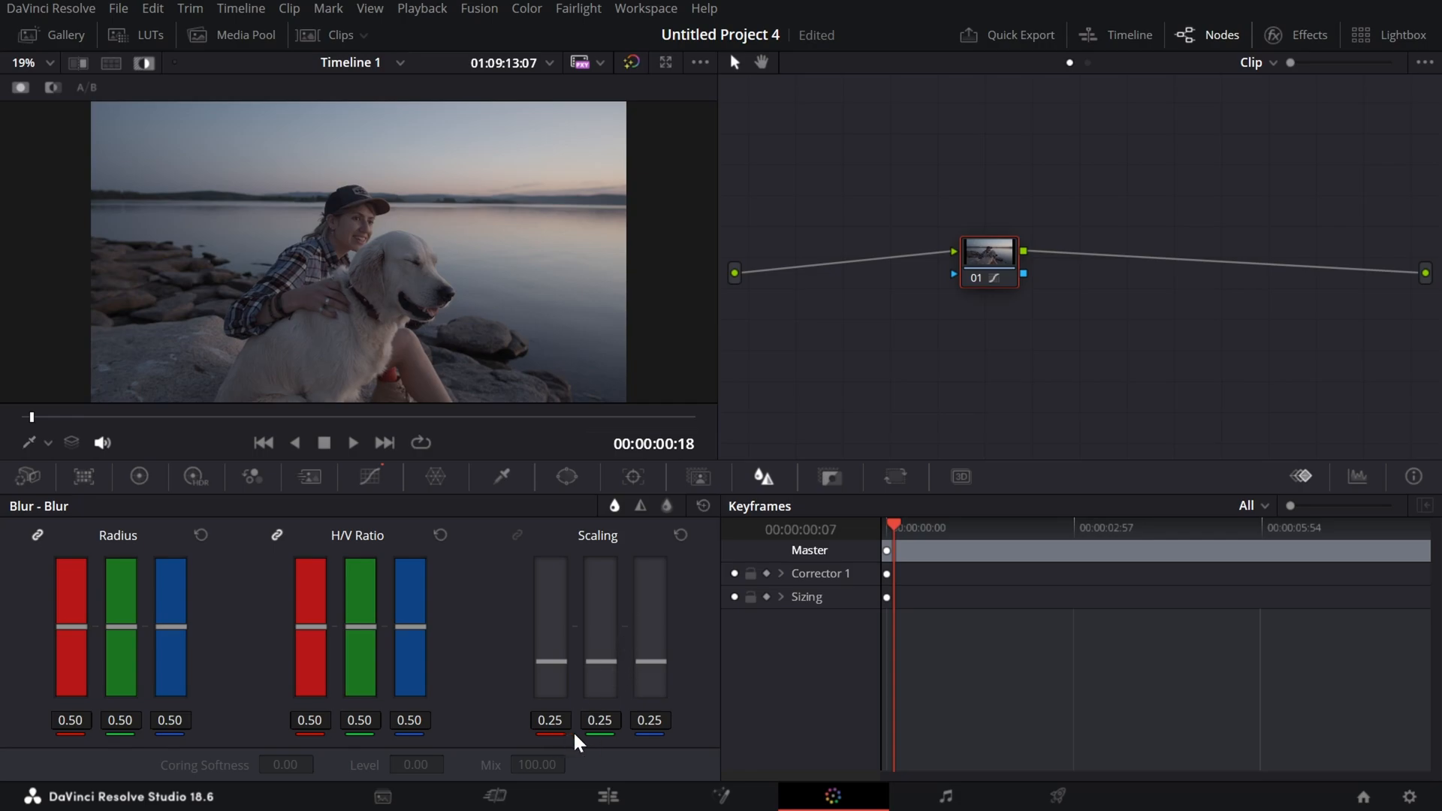
Step: Try blur Scaling at 1.00 with the default Radius and with Radius 0.00, check it in the full-screen viewer, and reset the Blur palette
left_click_drag(597, 724, 654, 724)
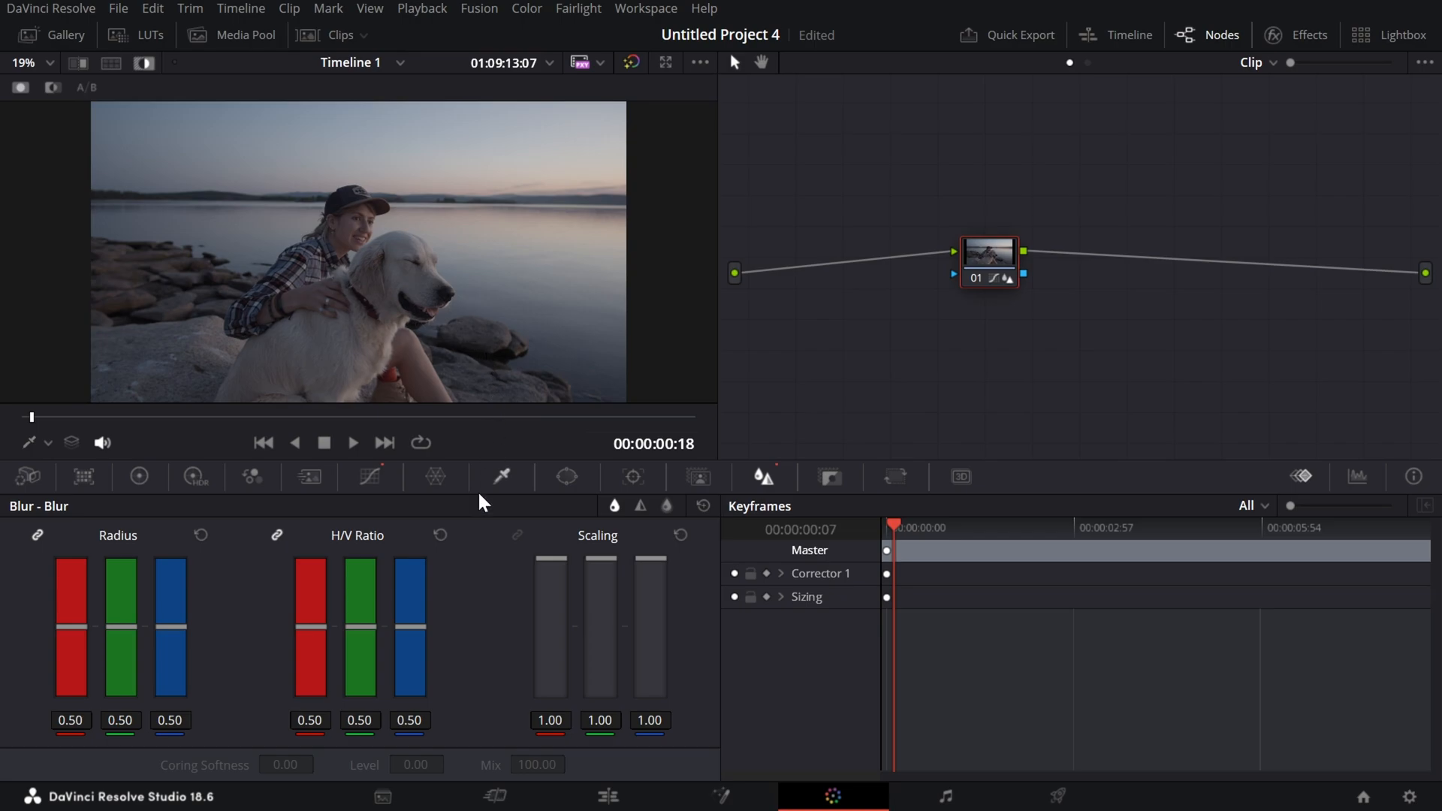
left_click(680, 535)
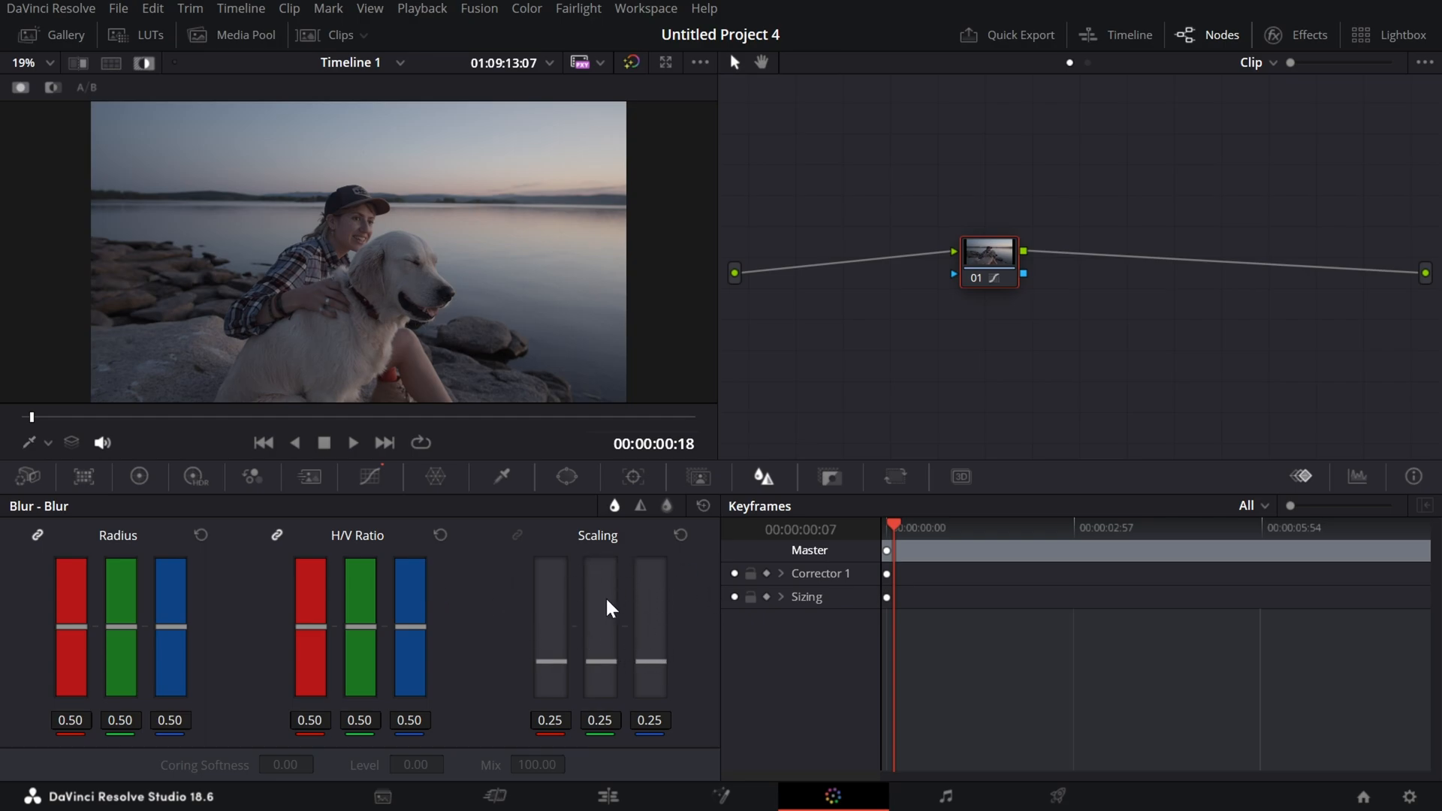
left_click_drag(128, 631, 154, 714)
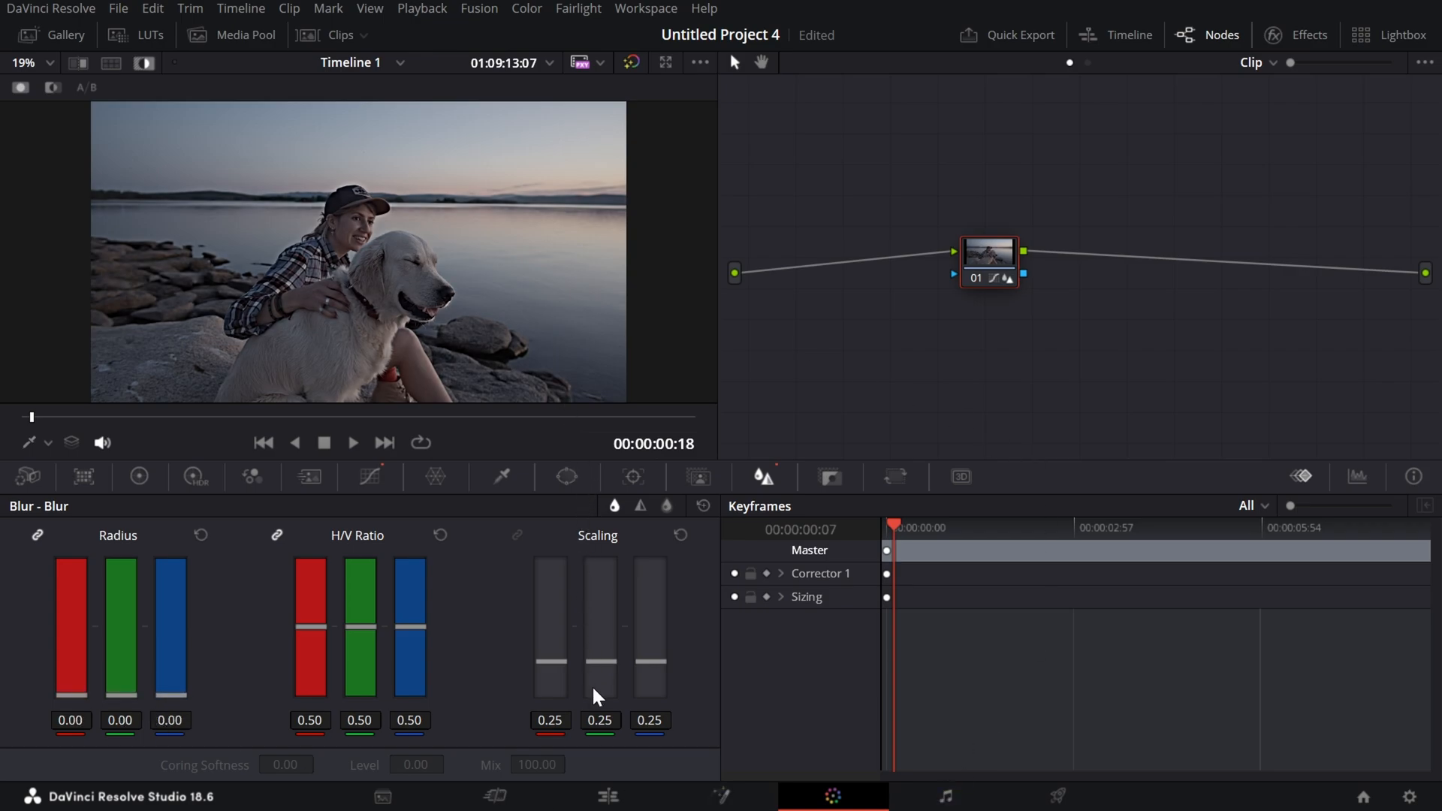
left_click_drag(593, 724, 654, 725)
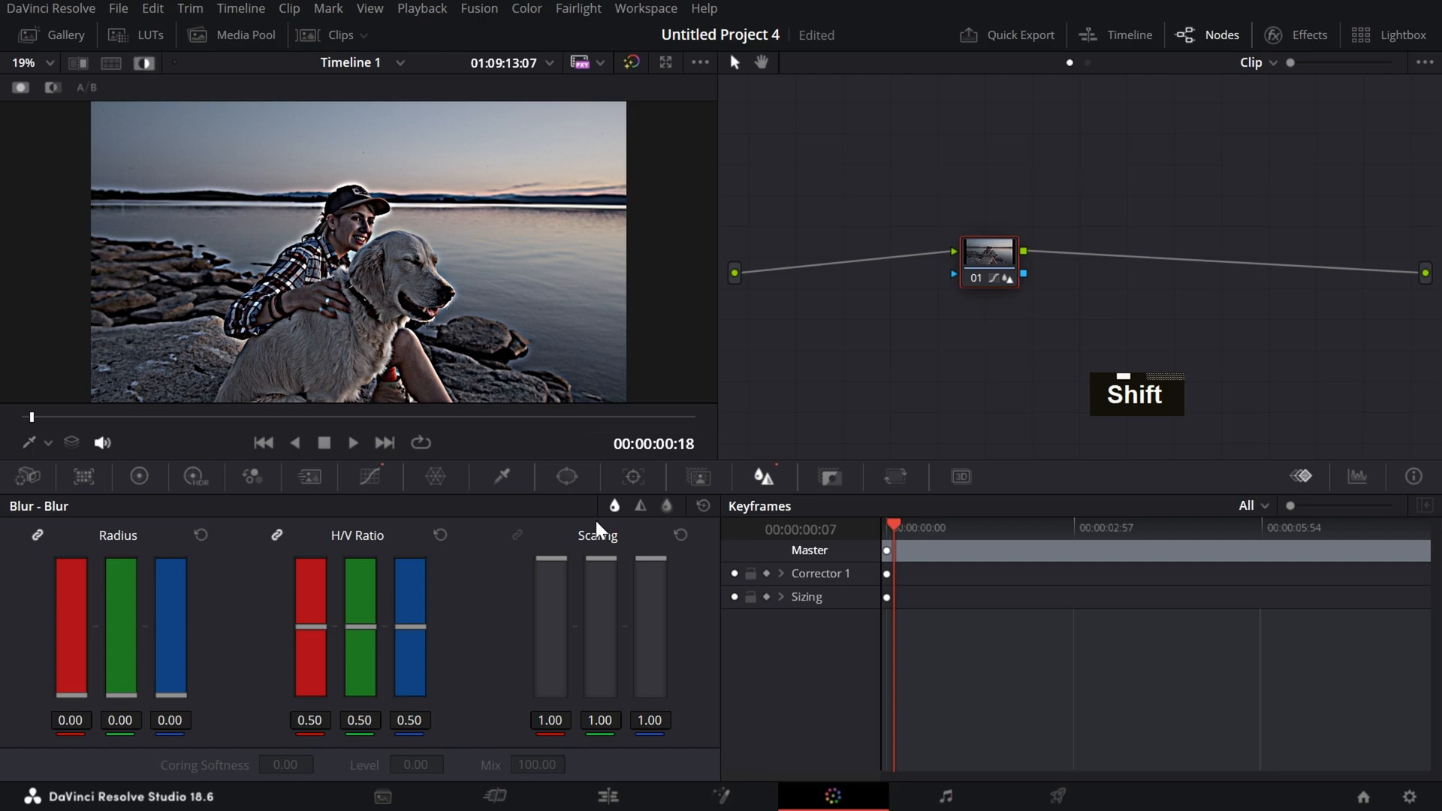
key("shift+f")
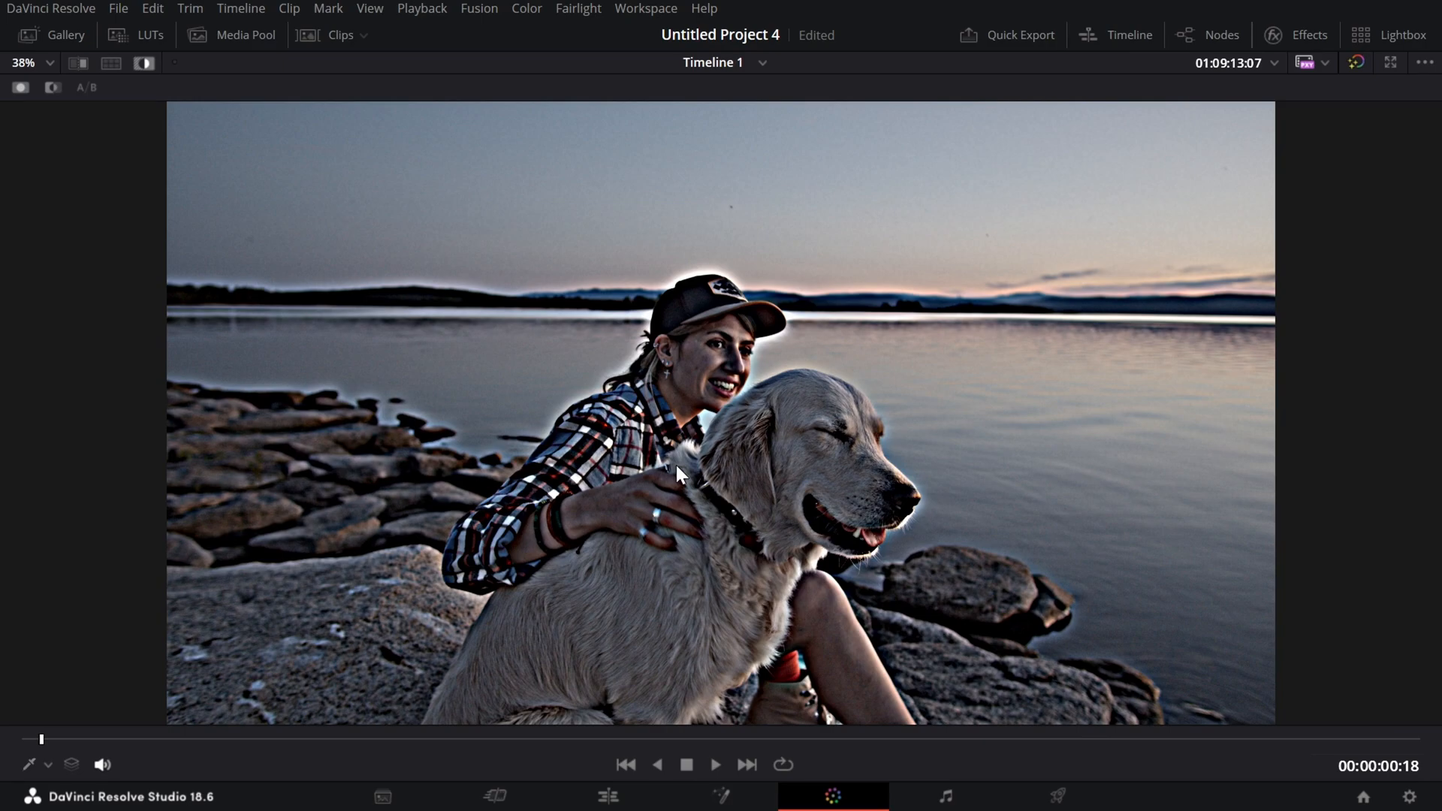
key("shift+f")
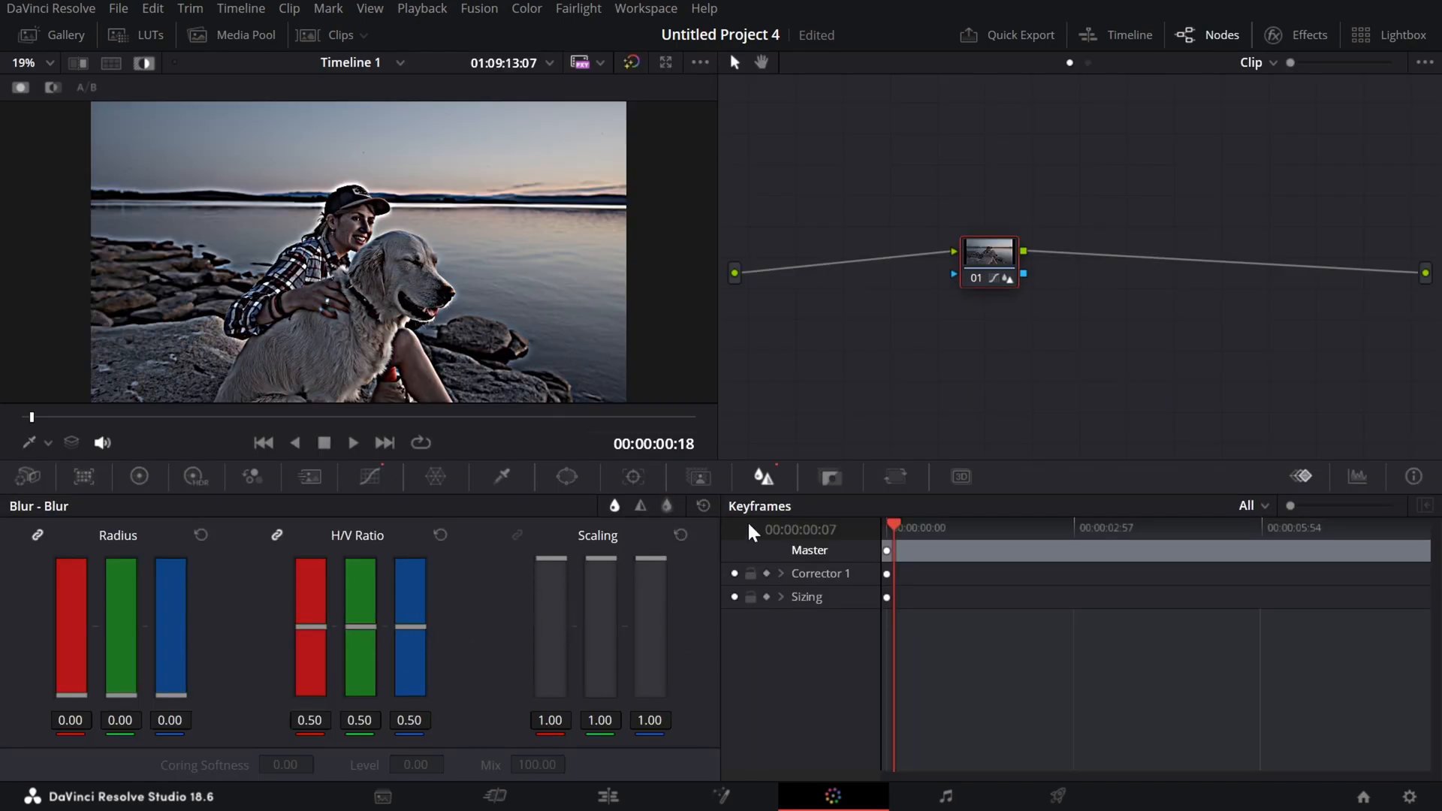
left_click(674, 537)
left_click(703, 505)
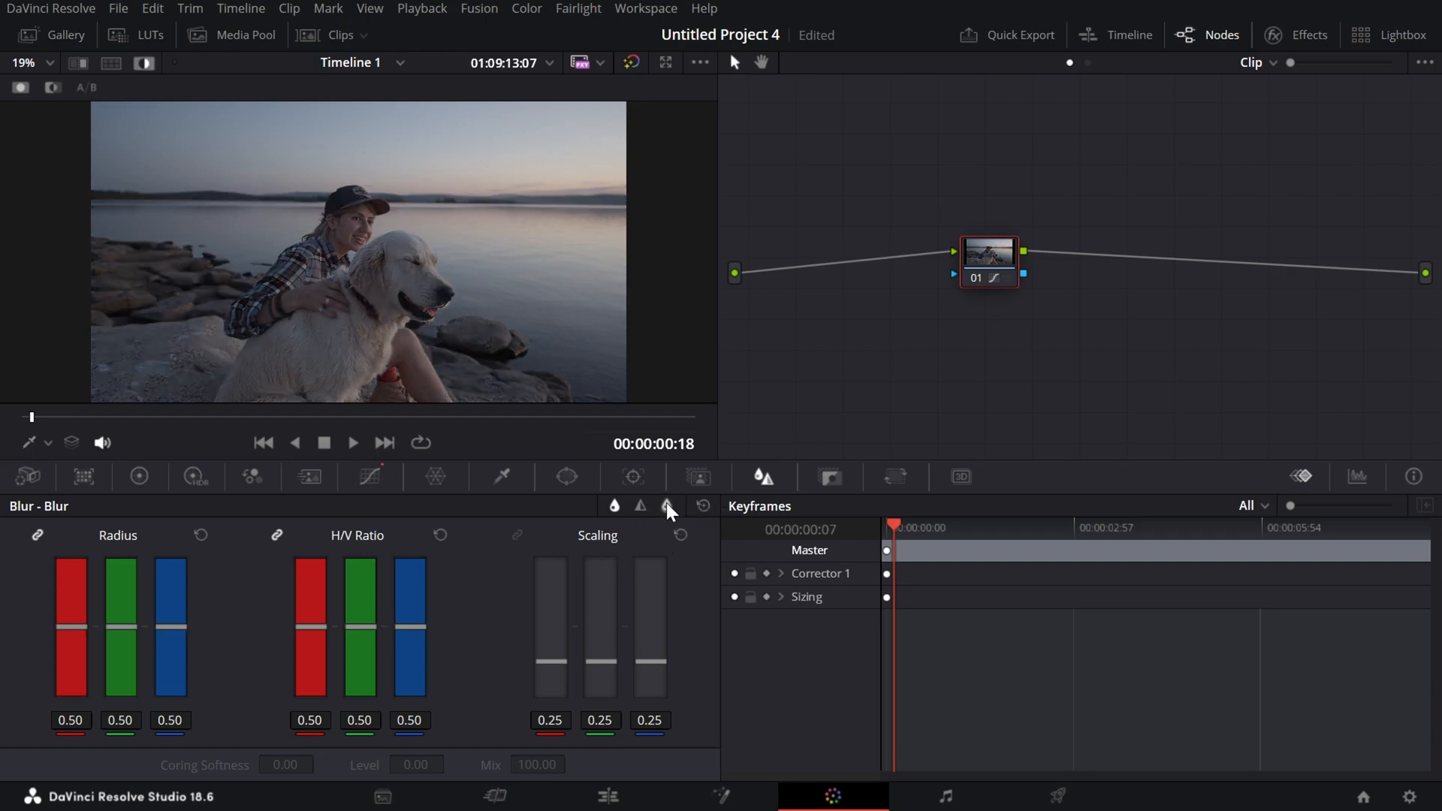
Step: View the Sharpen and Mist modes of the Blur palette, and open the Key palette
left_click(639, 505)
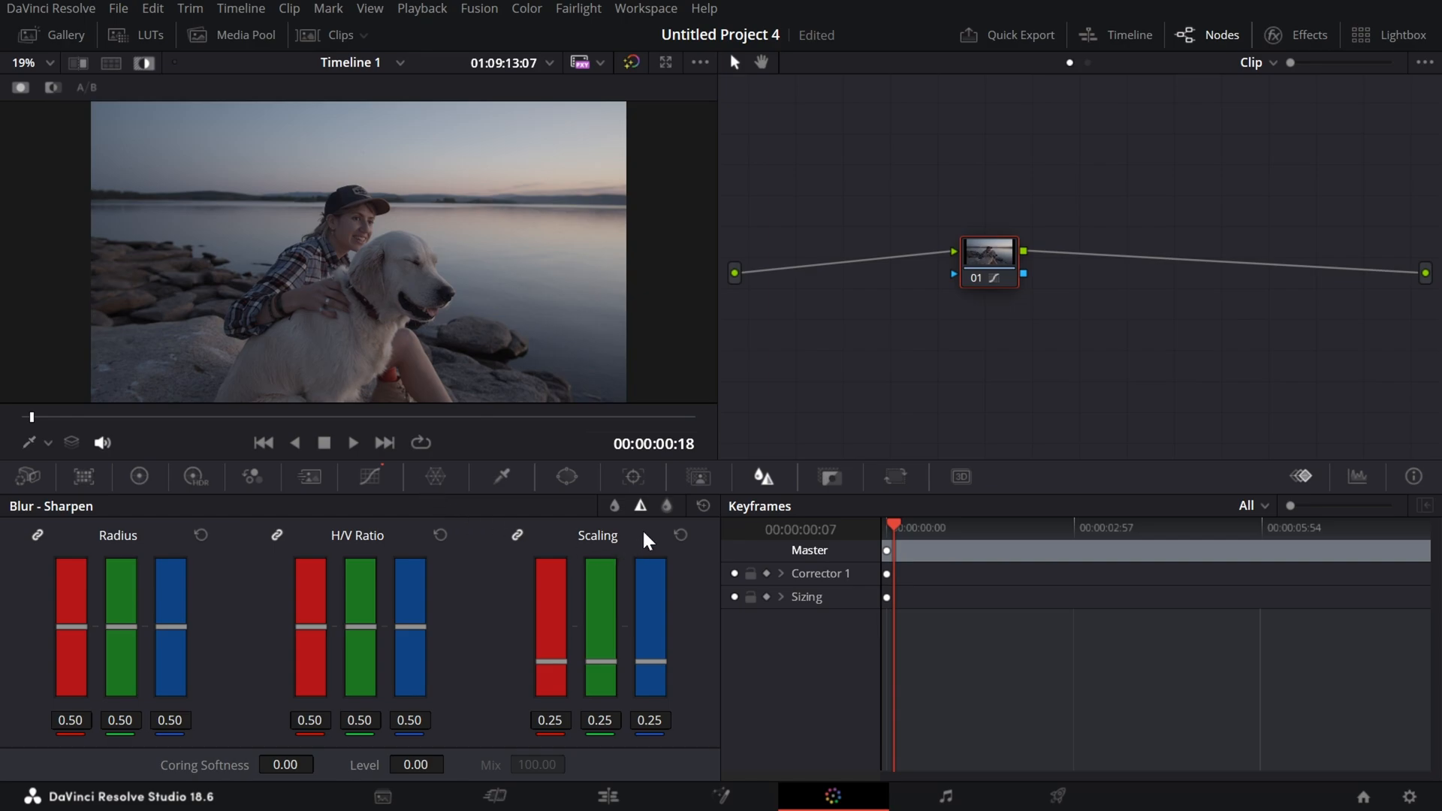
left_click(666, 506)
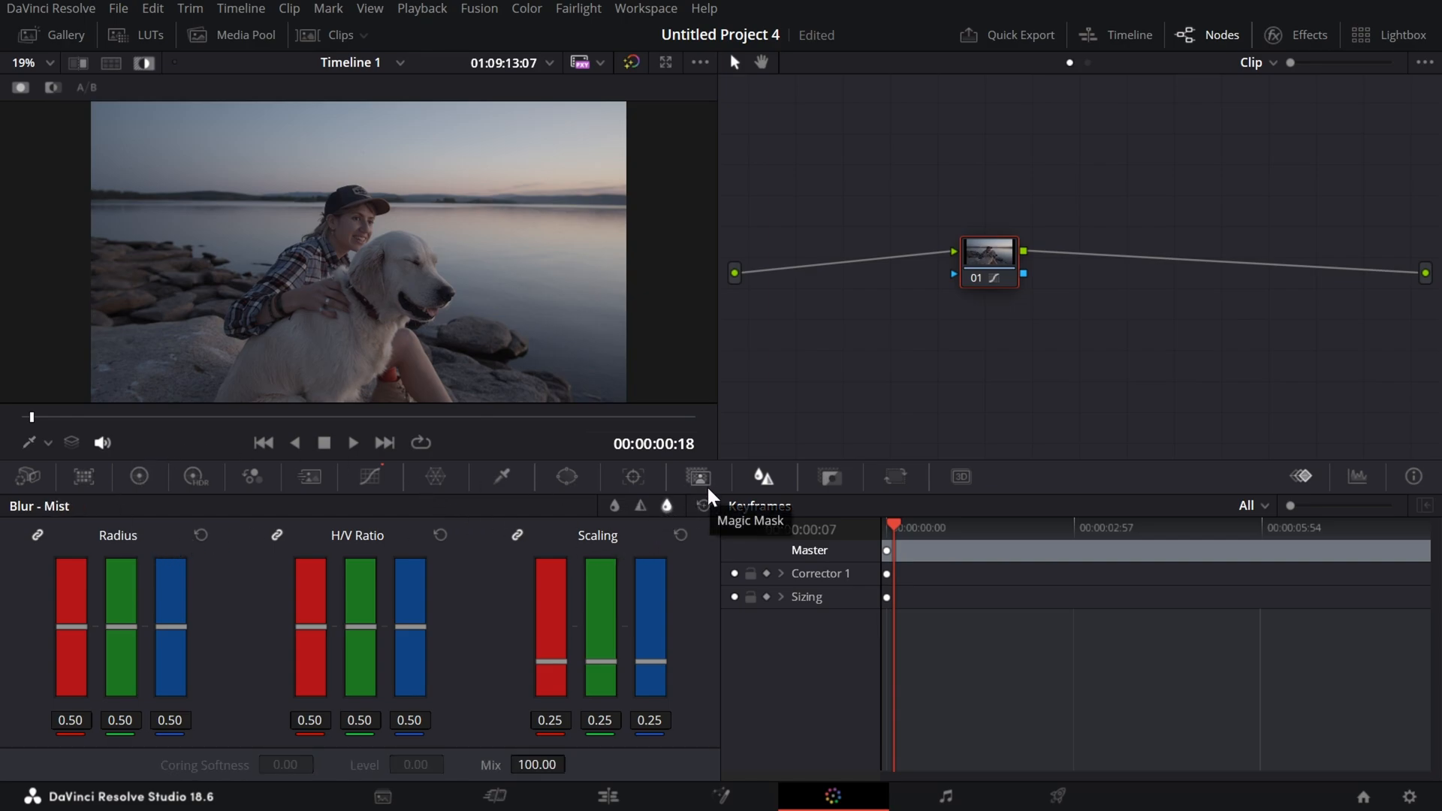
left_click(831, 477)
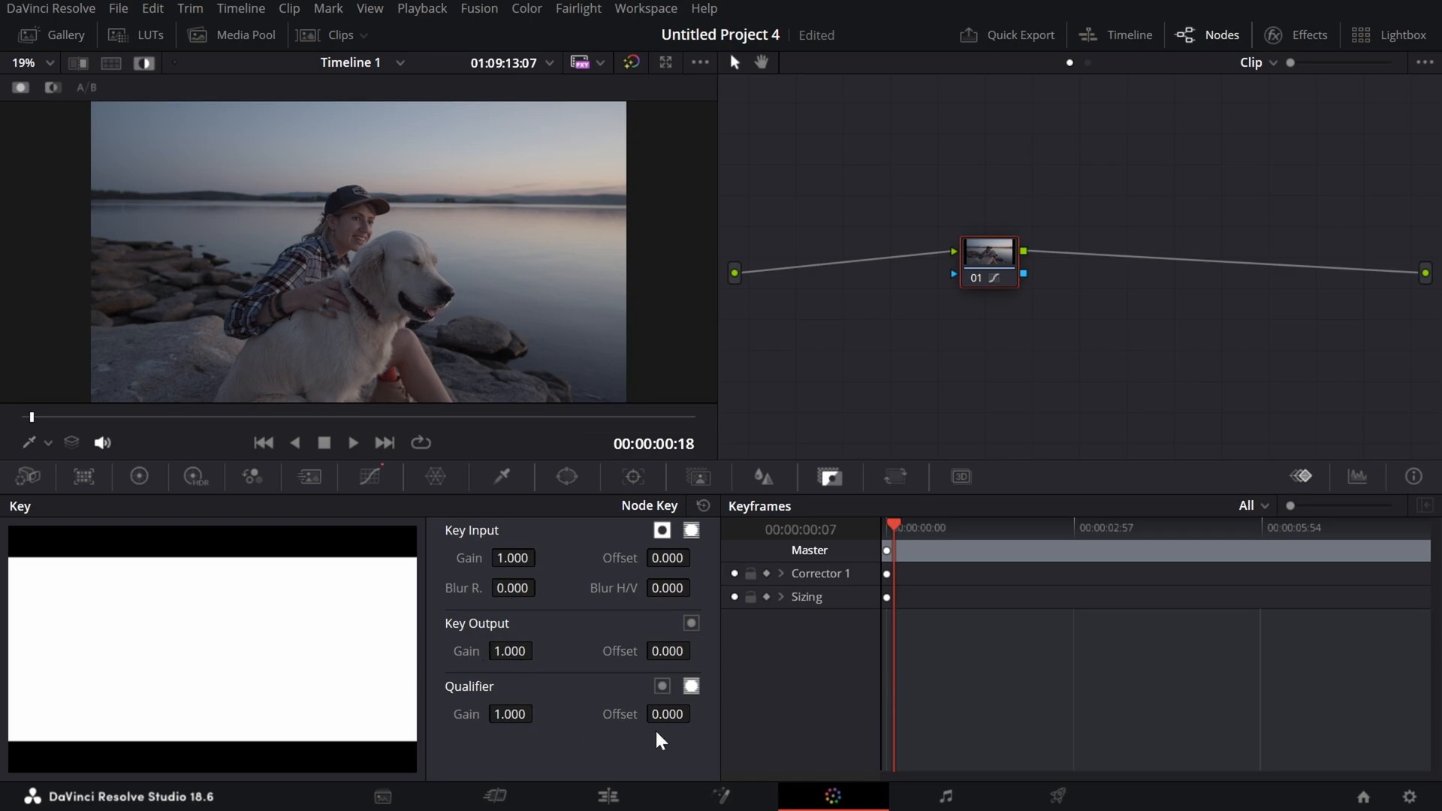
Step: Reset node 01's grade and draw a closed triangular curve window across the person's arm and the dog
right_click(1022, 282)
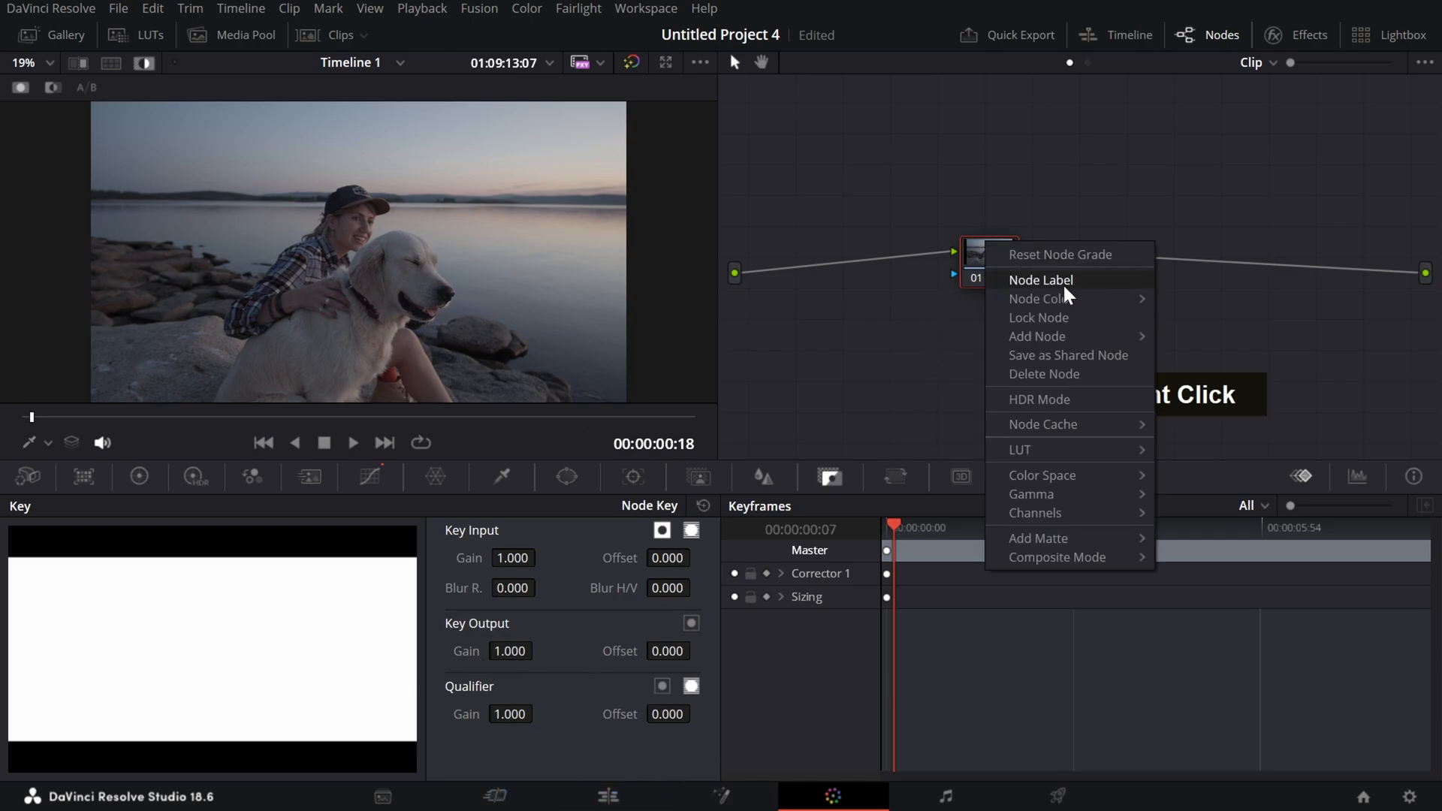
left_click(1056, 255)
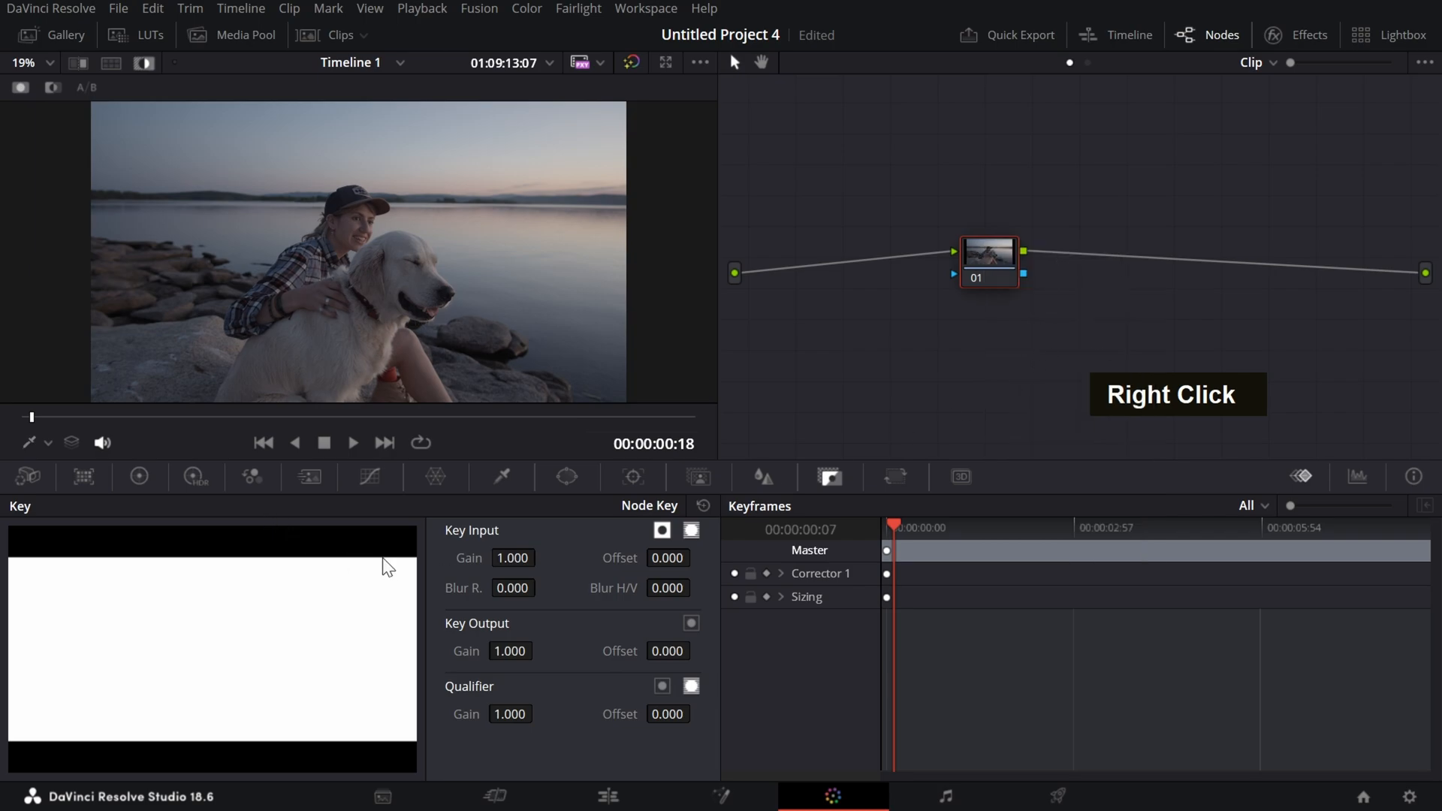
left_click(567, 476)
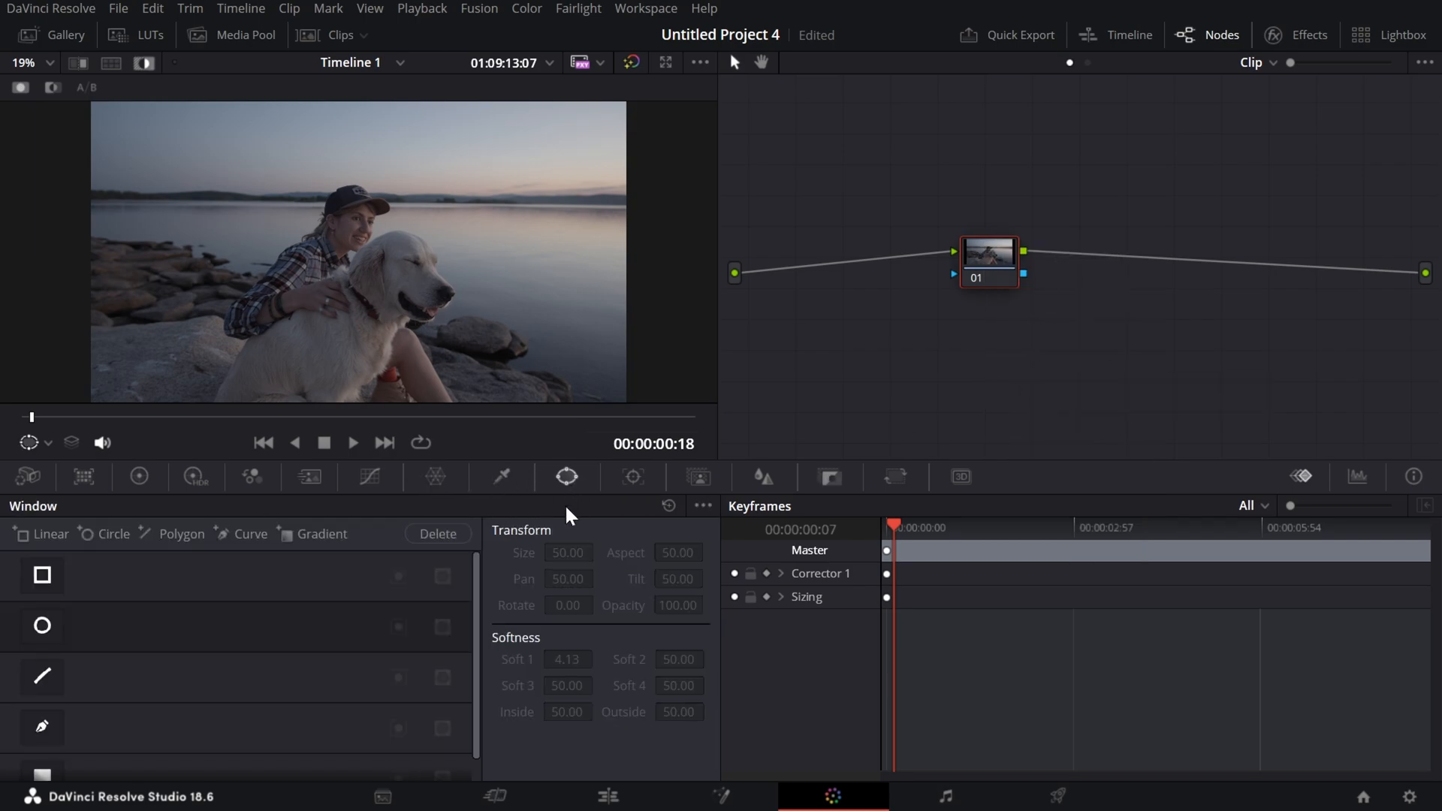
left_click(42, 727)
left_click(290, 268)
left_click(424, 307)
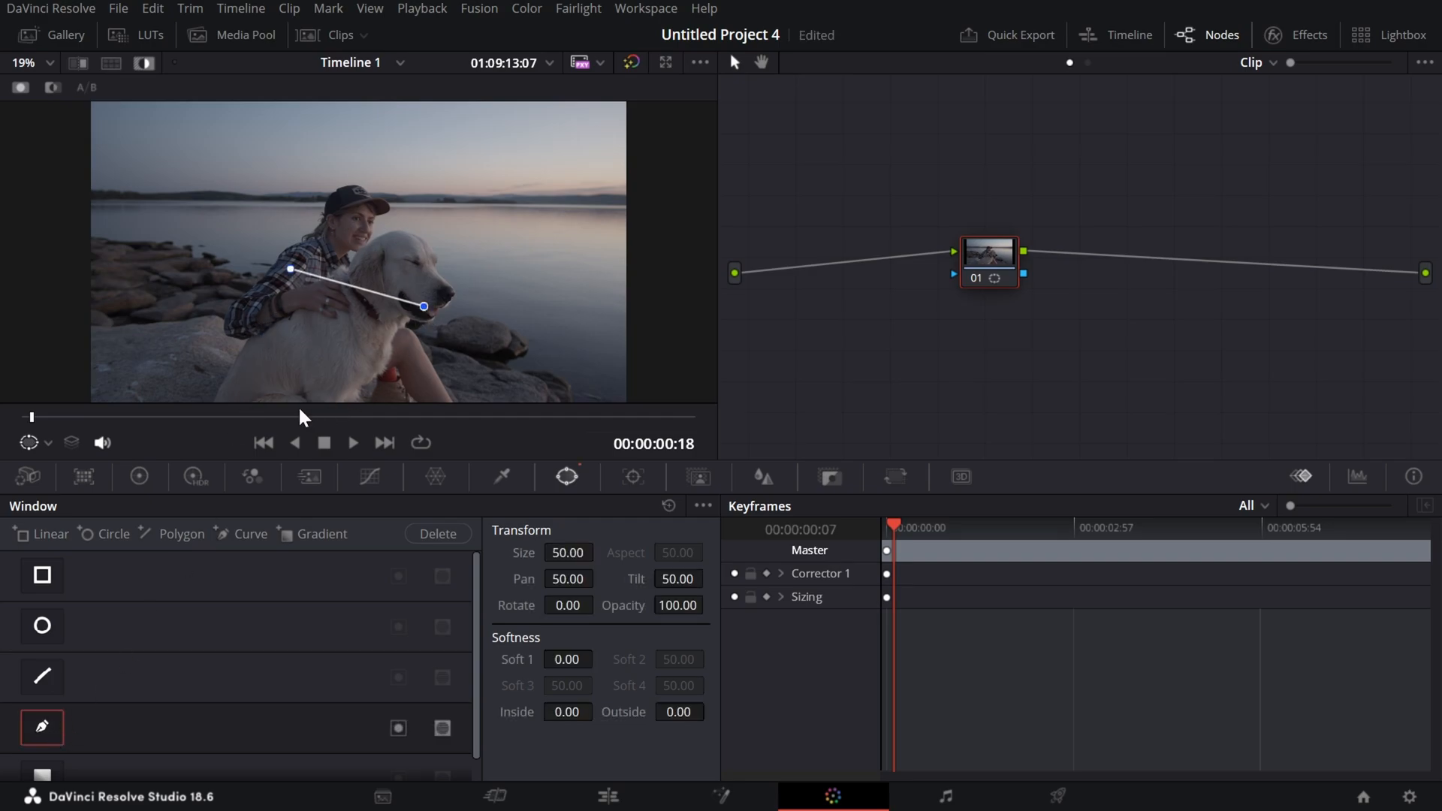
left_click(268, 353)
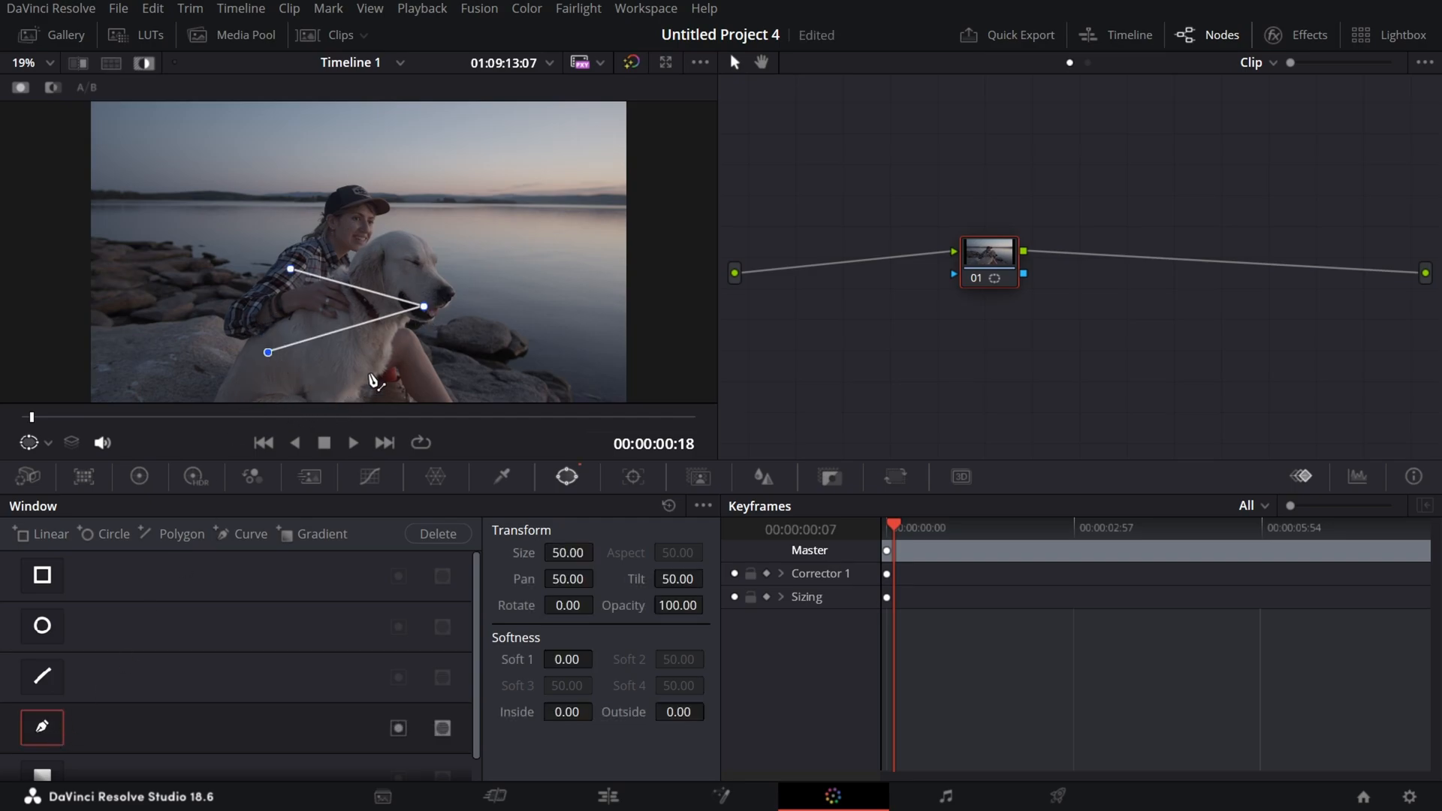
left_click(291, 268)
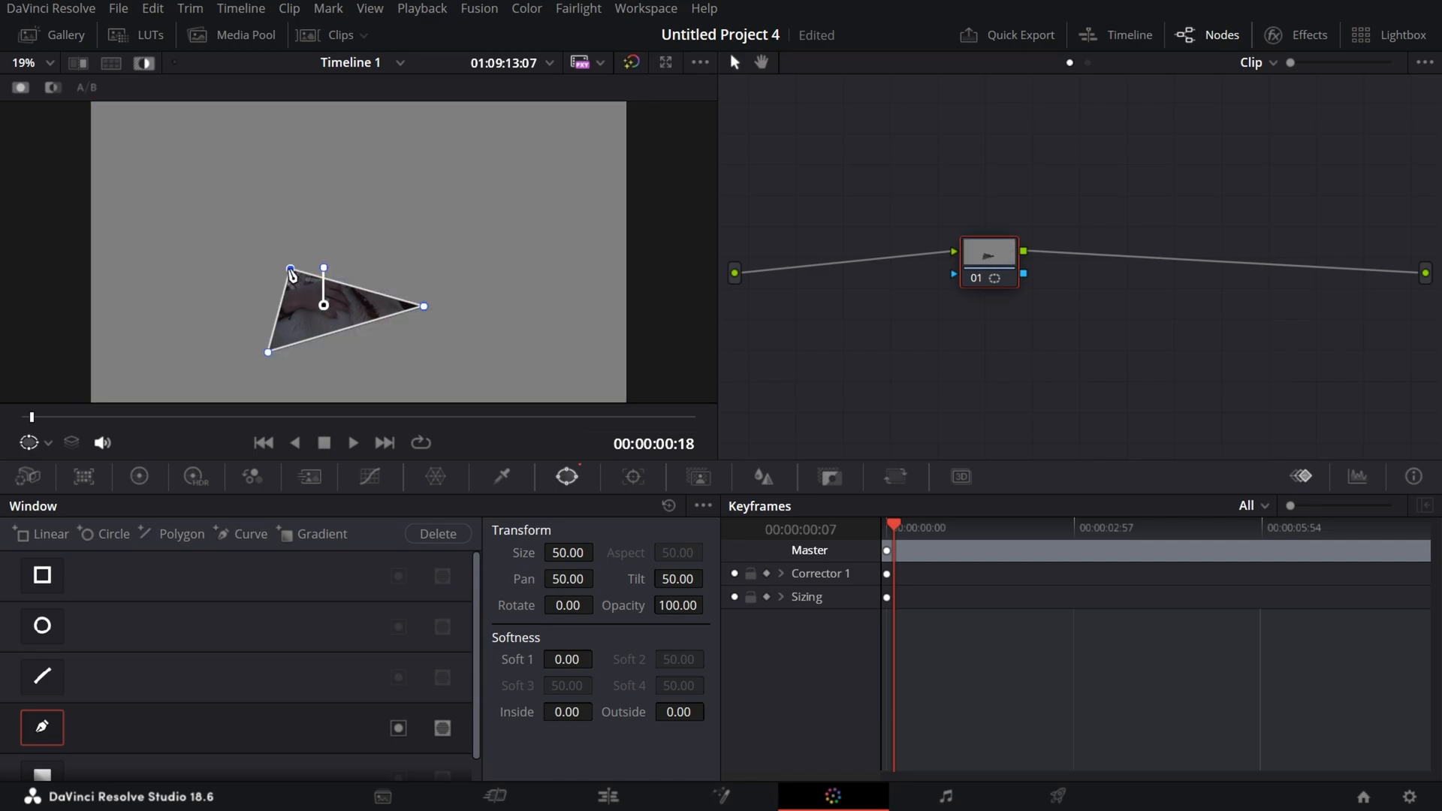
Step: View the triangular window's matte in the Key palette and turn off the viewer's highlight display
left_click(829, 476)
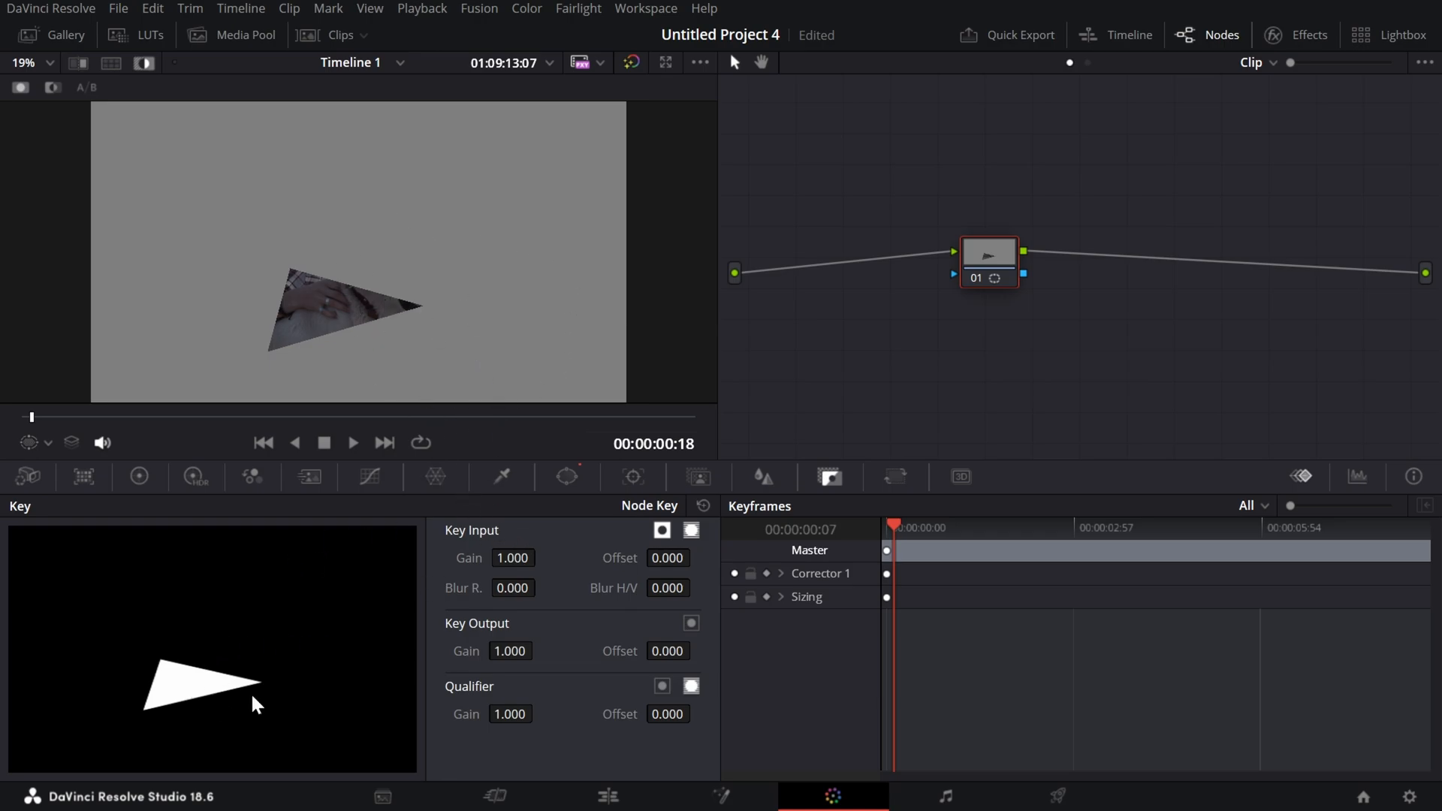
key("shift+h")
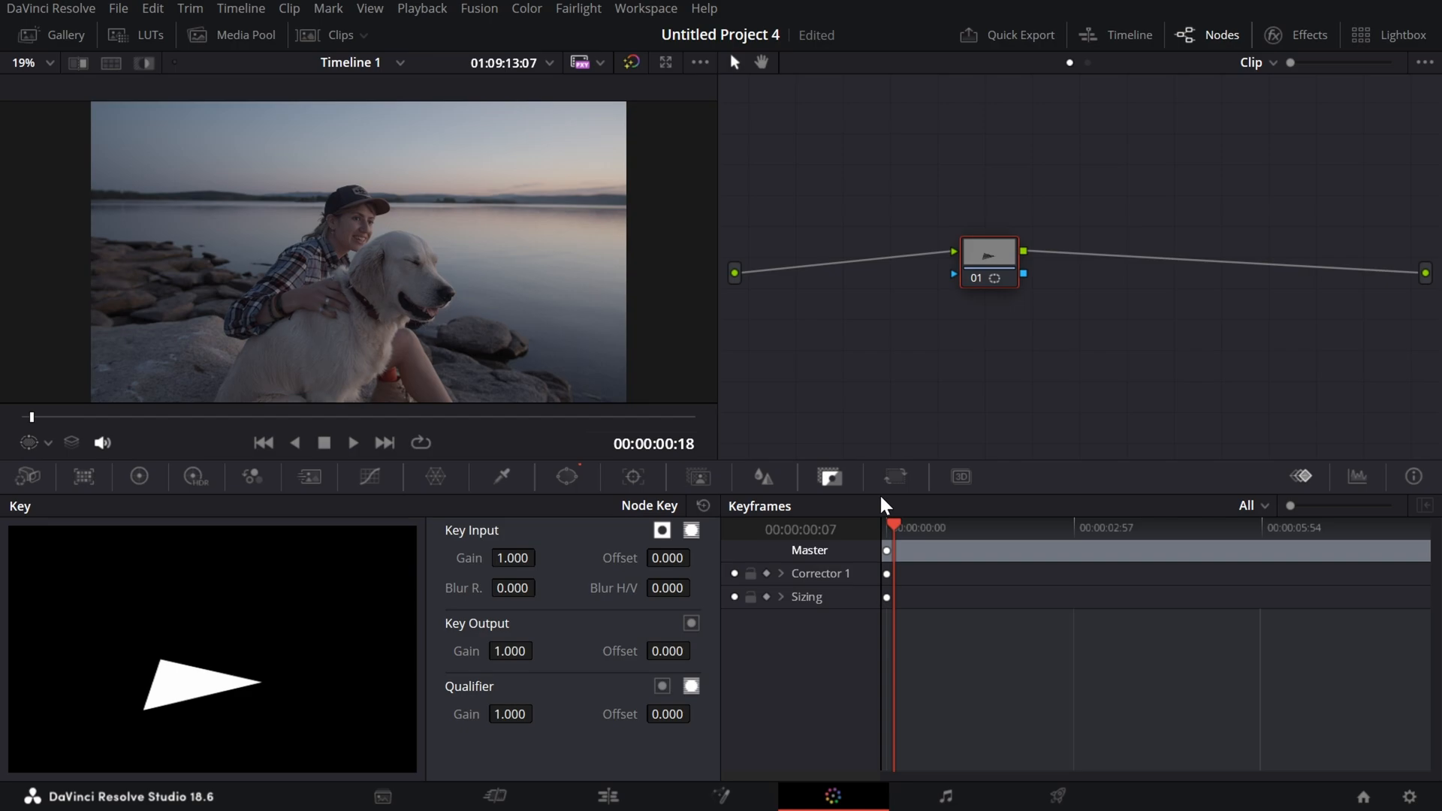
Step: Compare the Input Sizing controls in the Sizing palette with the clip's Transform settings in the Cut page Inspector
left_click(899, 473)
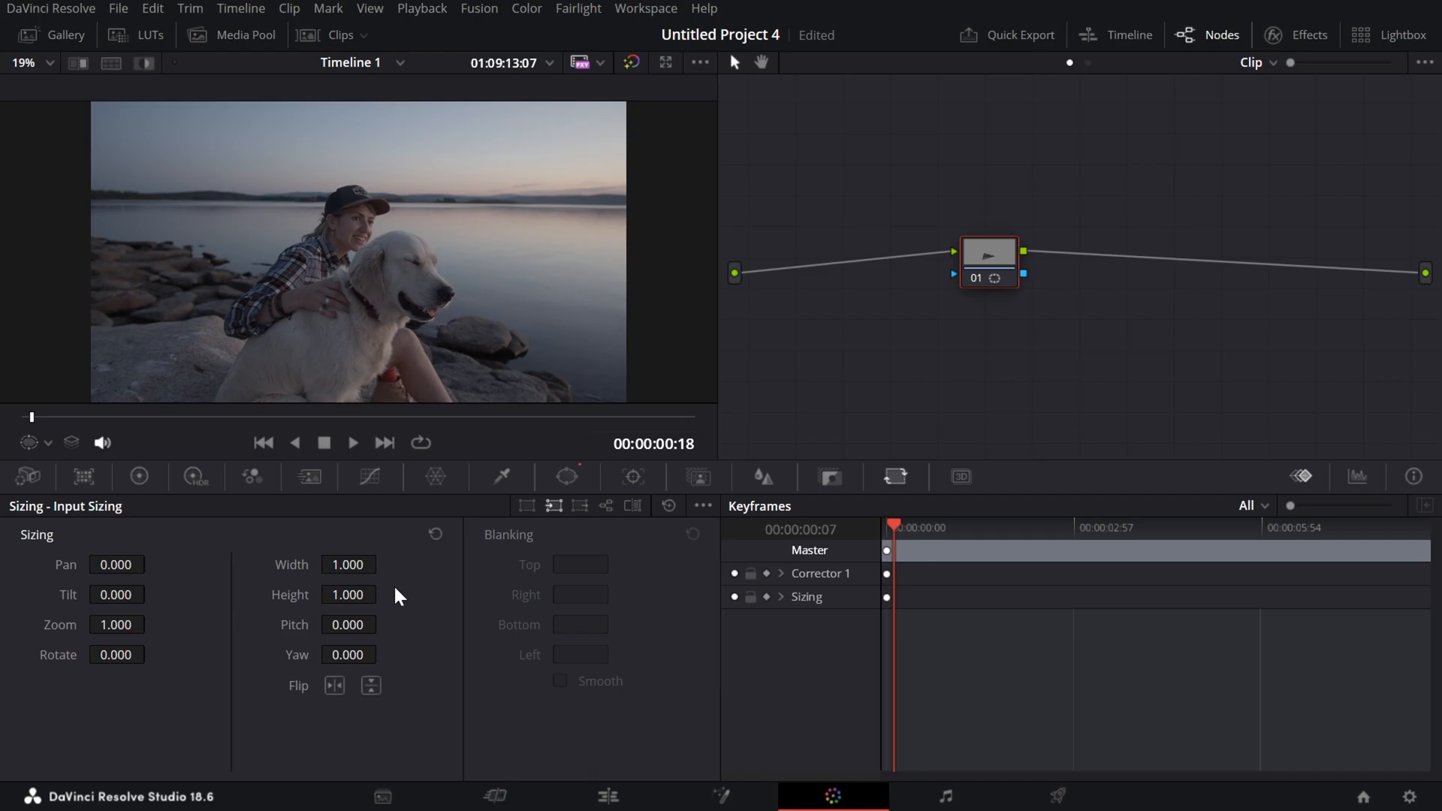
left_click(494, 796)
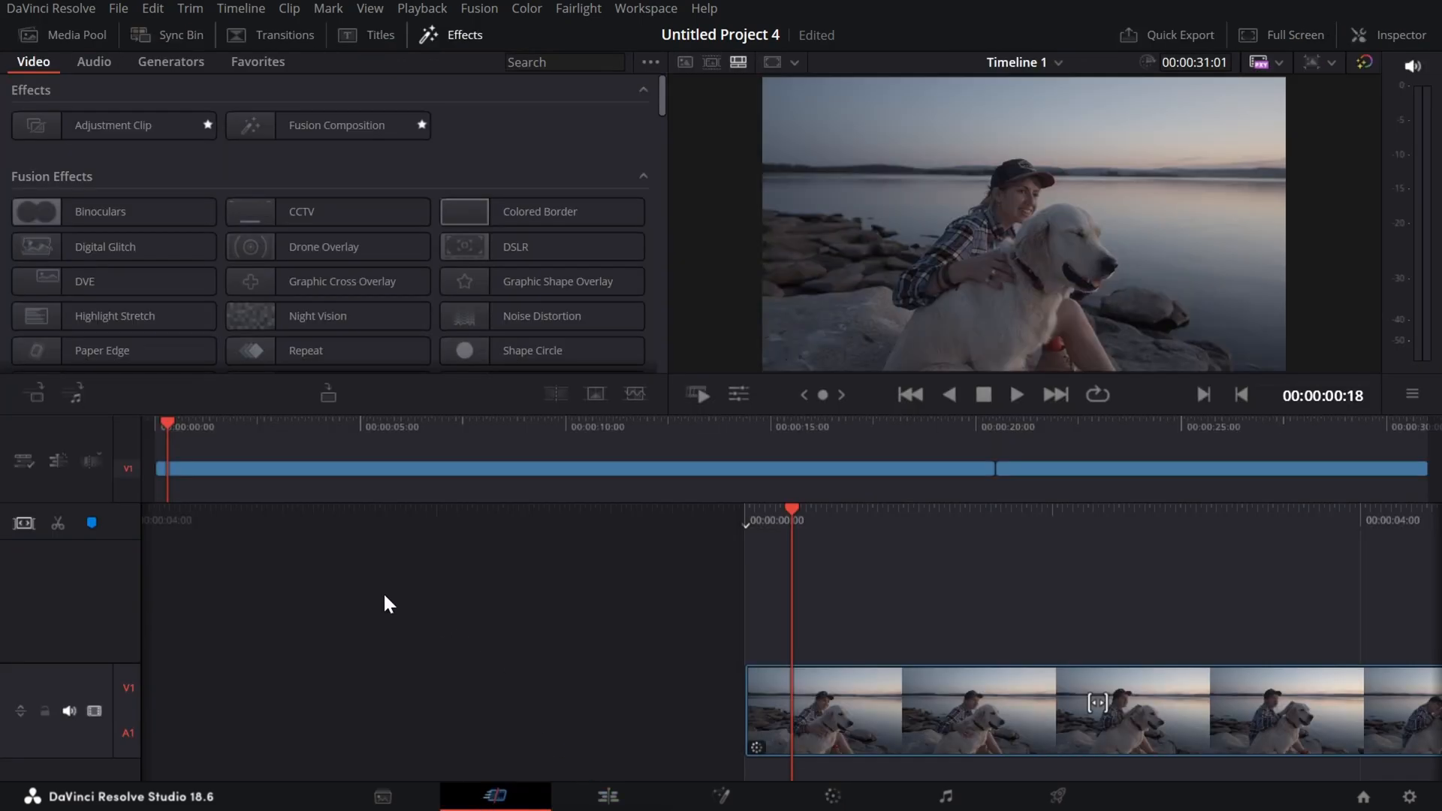
left_click(1382, 35)
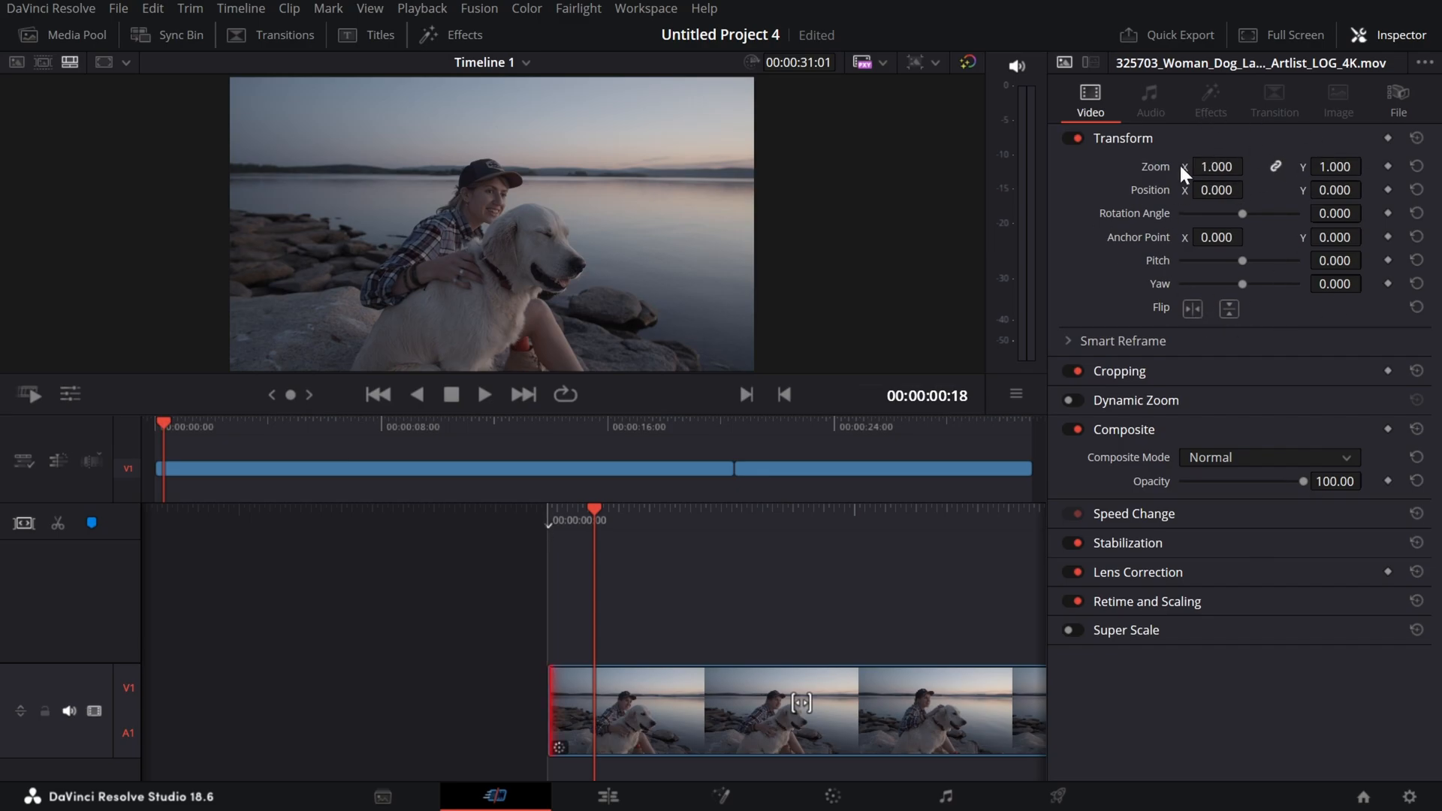
left_click(834, 797)
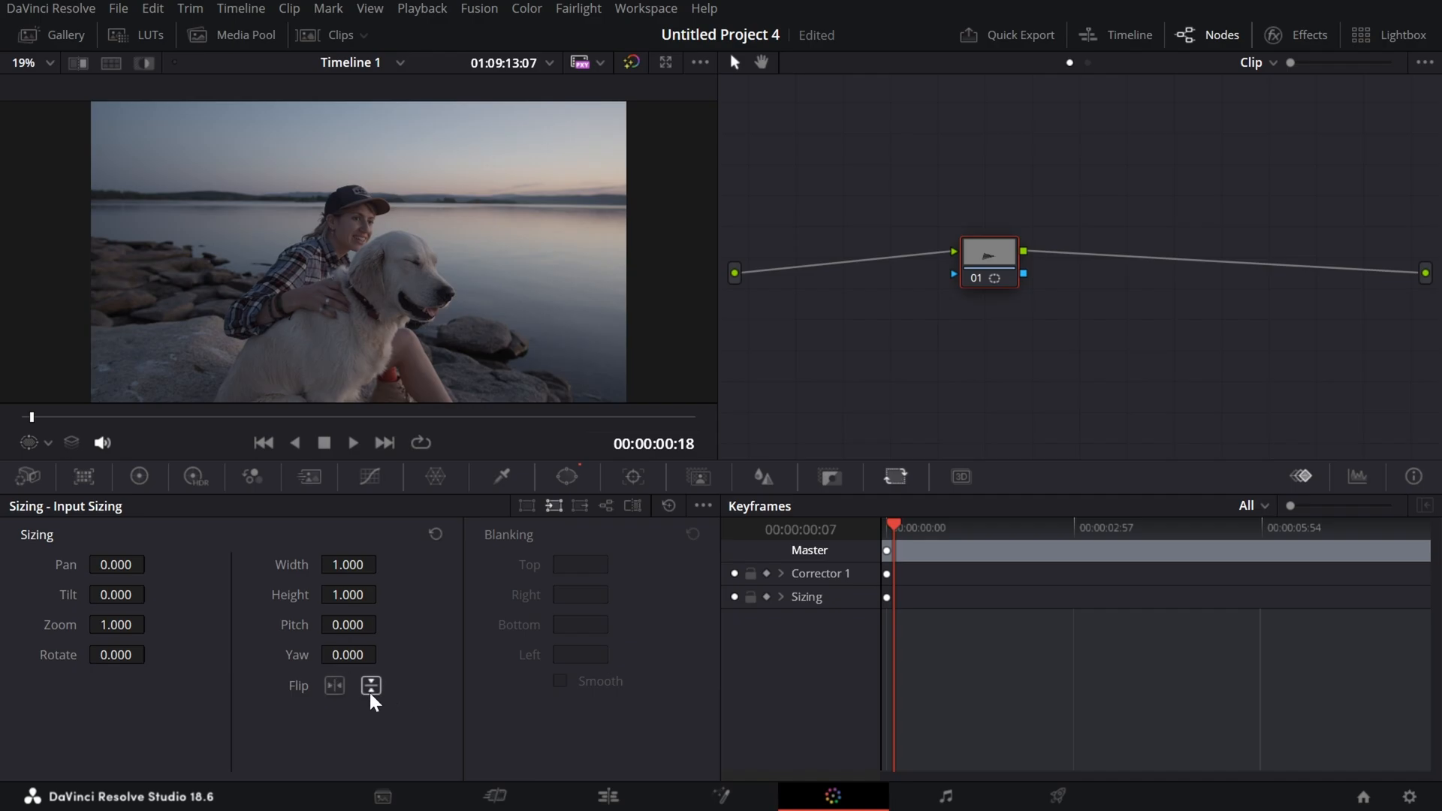
left_click(539, 799)
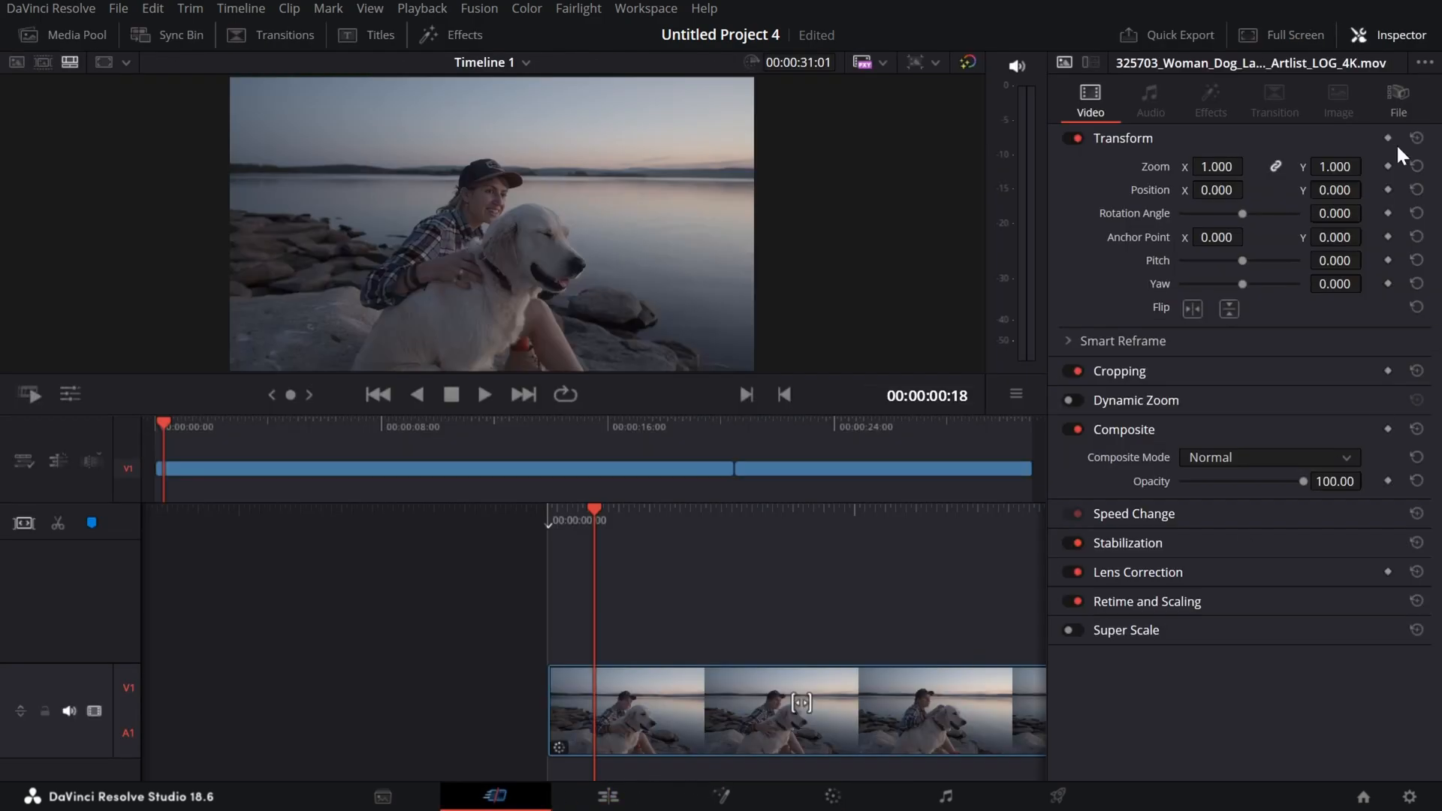
left_click(833, 796)
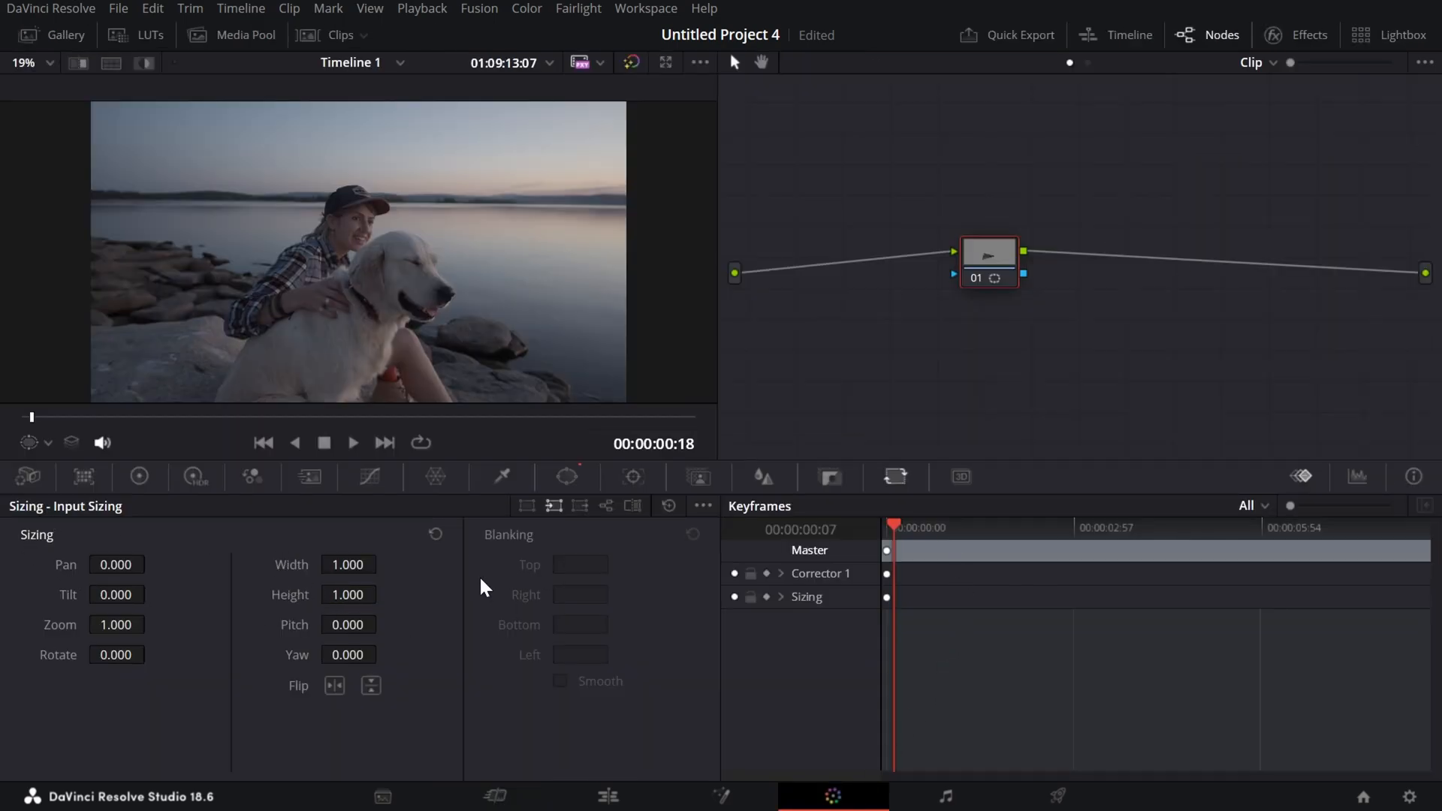
Step: Return to the first frame of the clip and save the project
key("Home")
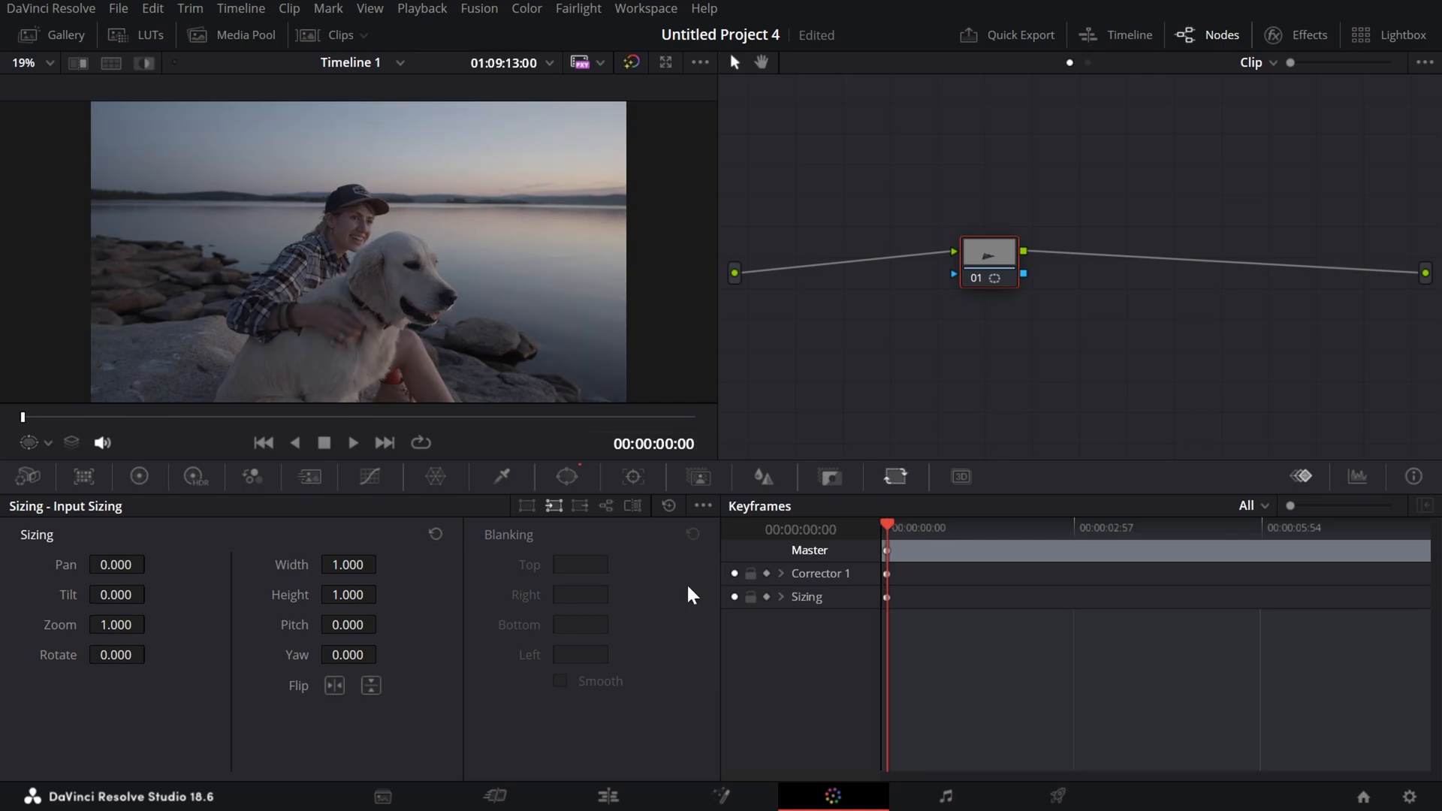
key("ctrl+s")
Step: Open the Primaries color wheels and reset node 01's grade to remove the triangular window
left_click(143, 478)
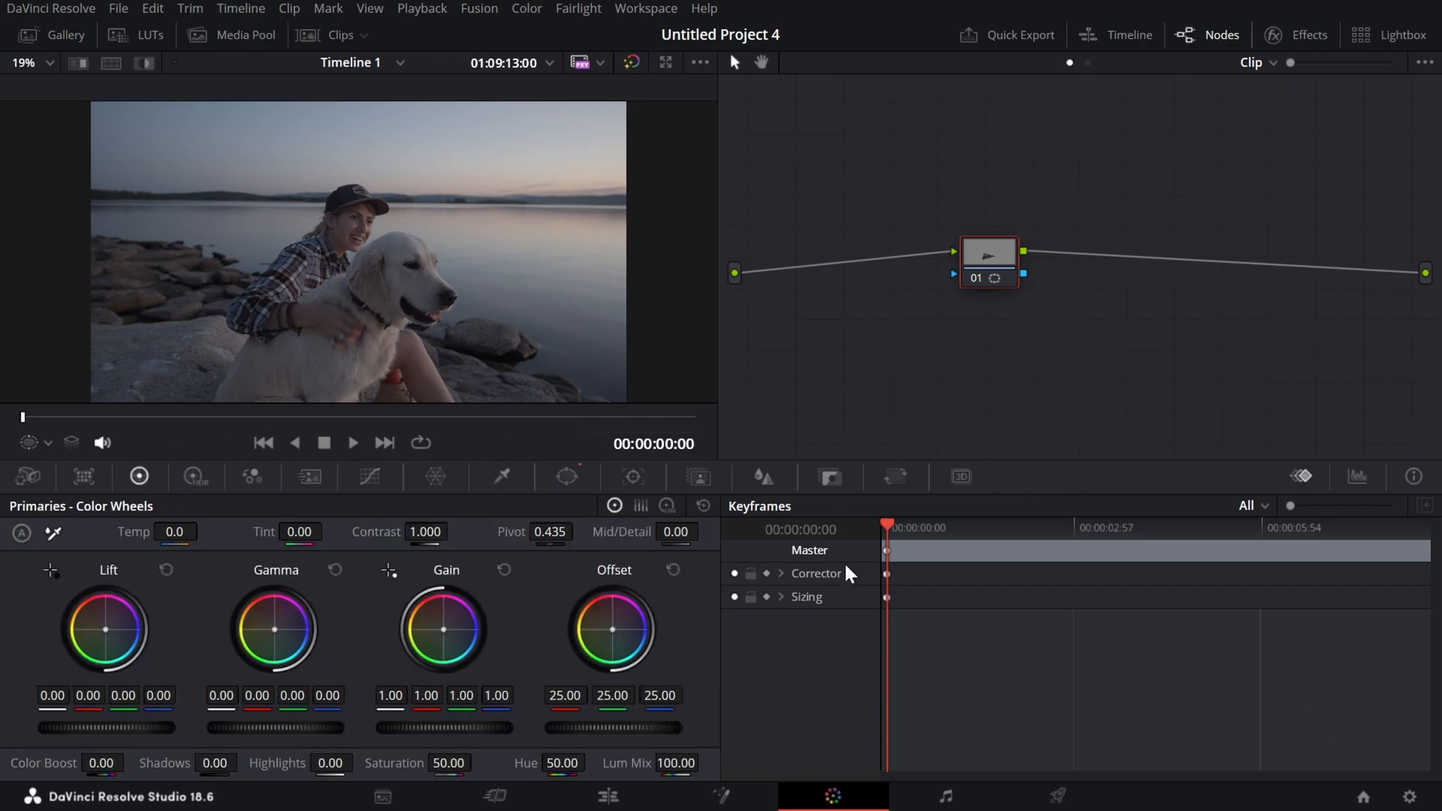
right_click(999, 275)
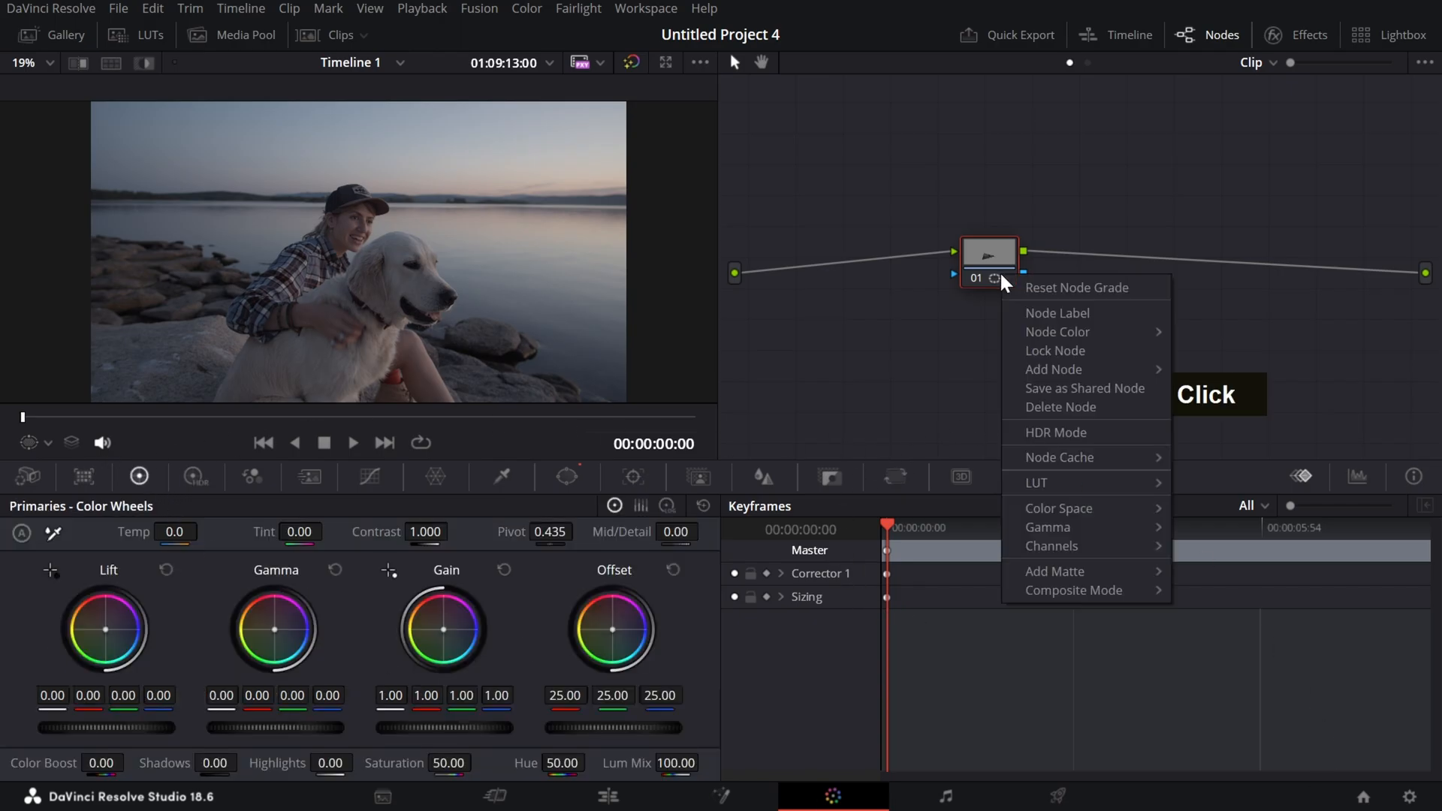
left_click(1040, 286)
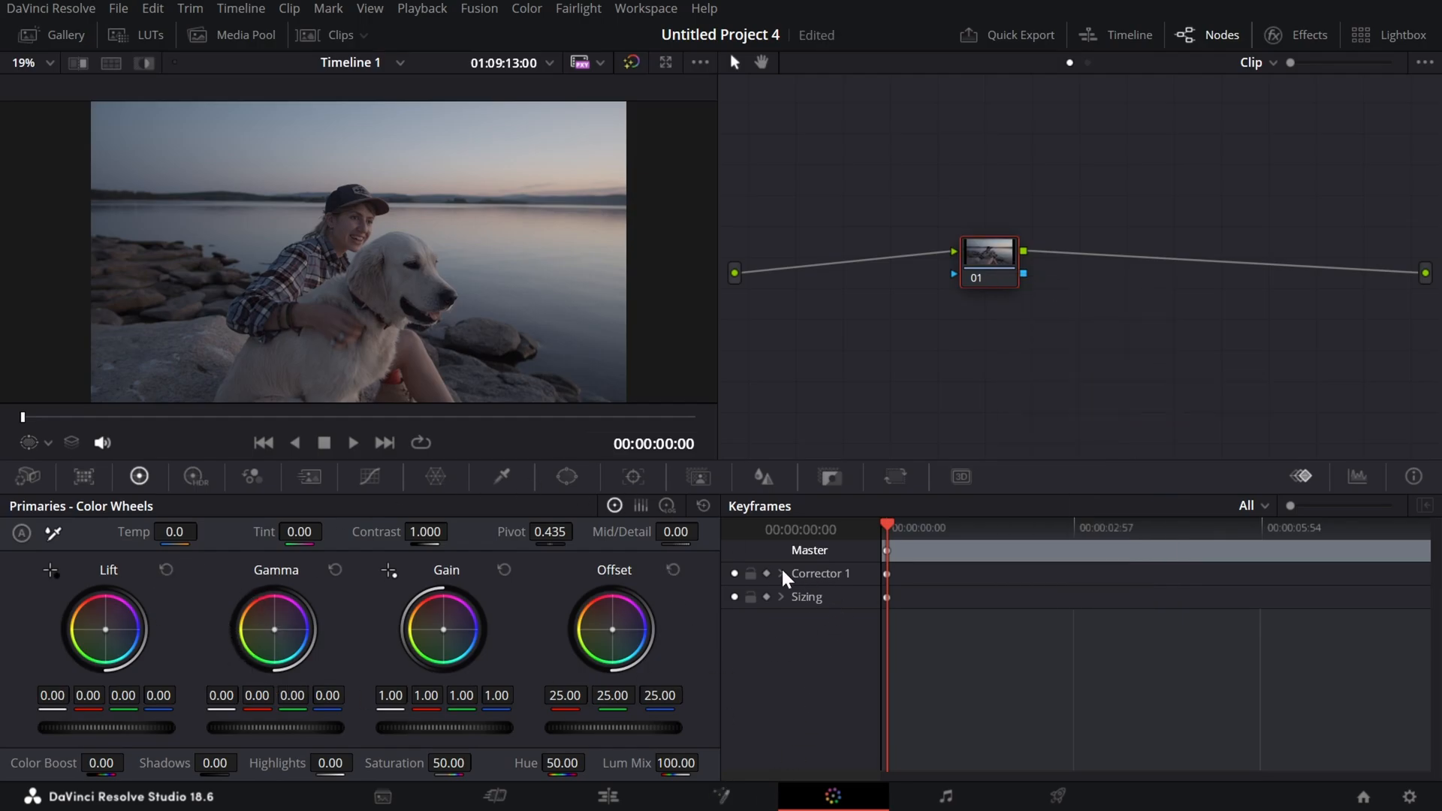
Step: View the Color Bars and Log Wheels modes of the Primaries palette, return to Color Wheels, and save the project
left_click(646, 503)
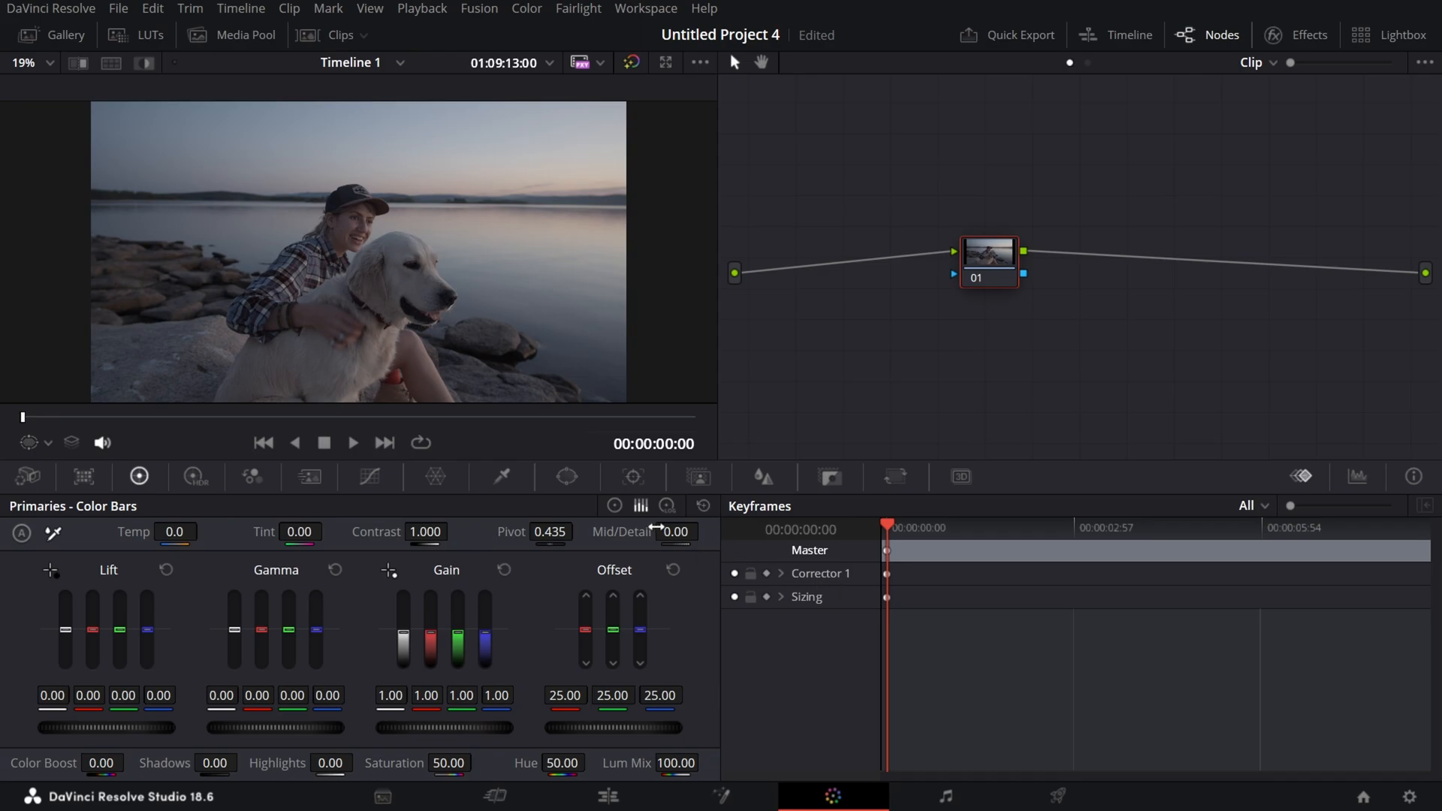
left_click(668, 506)
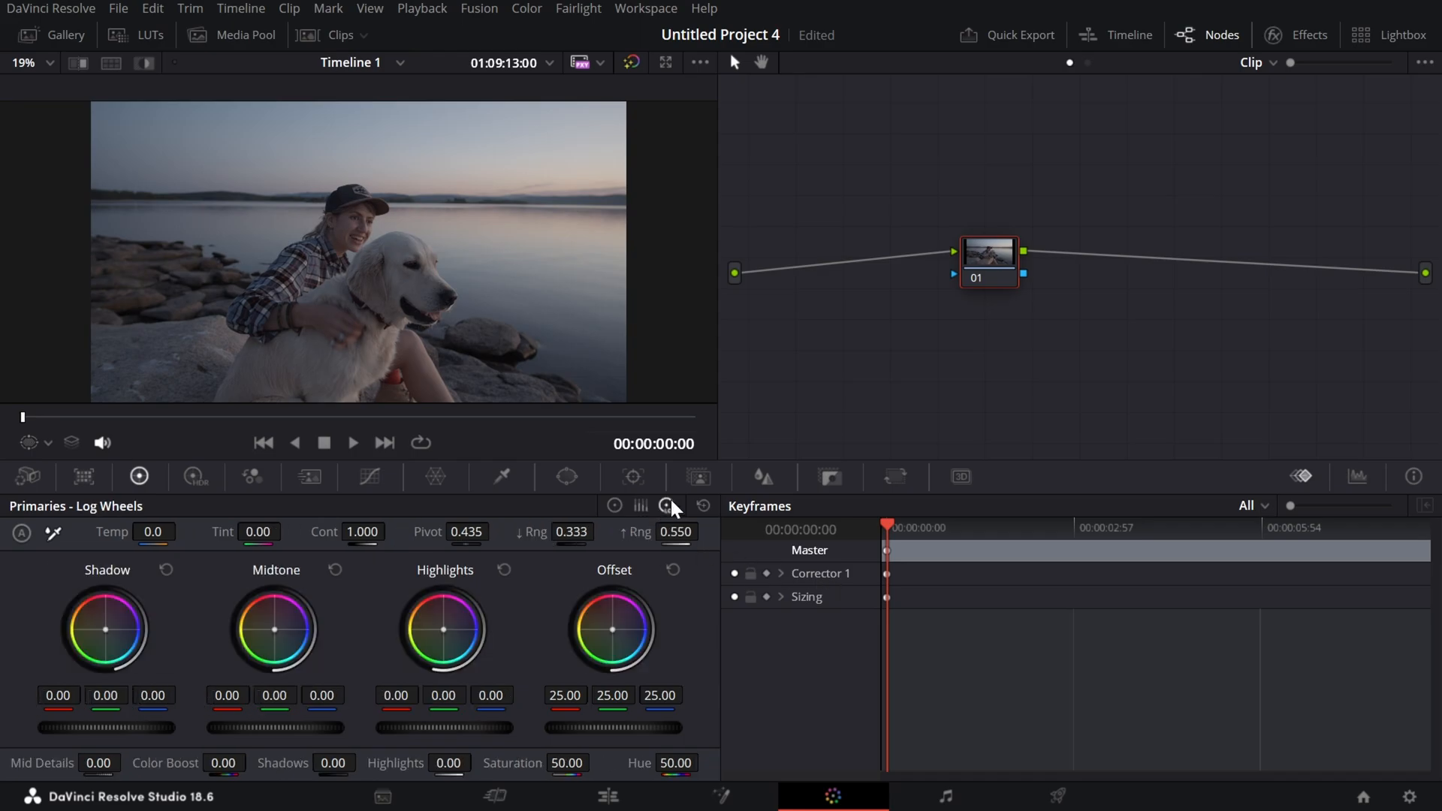
left_click(614, 507)
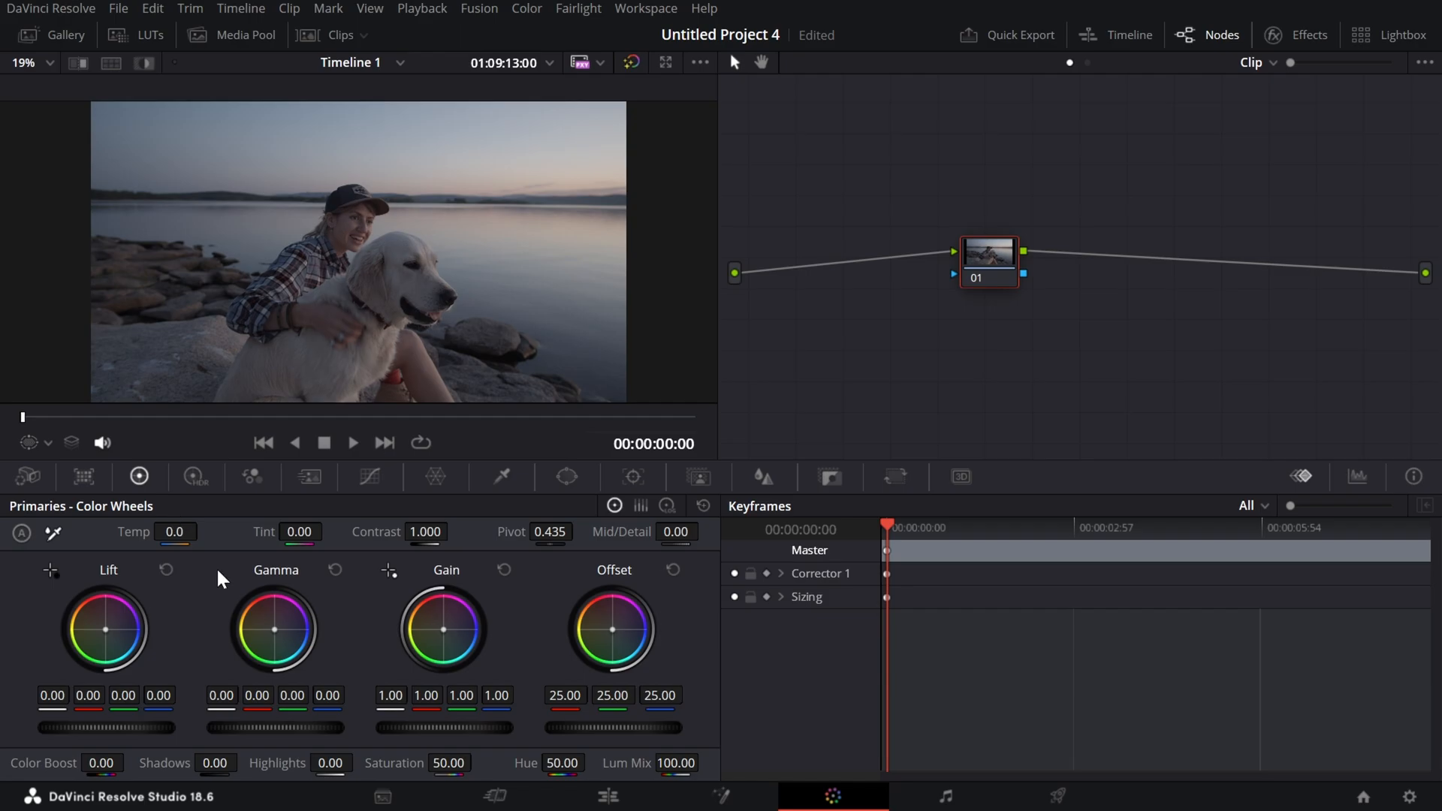
key("ctrl+s")
left_click(665, 505)
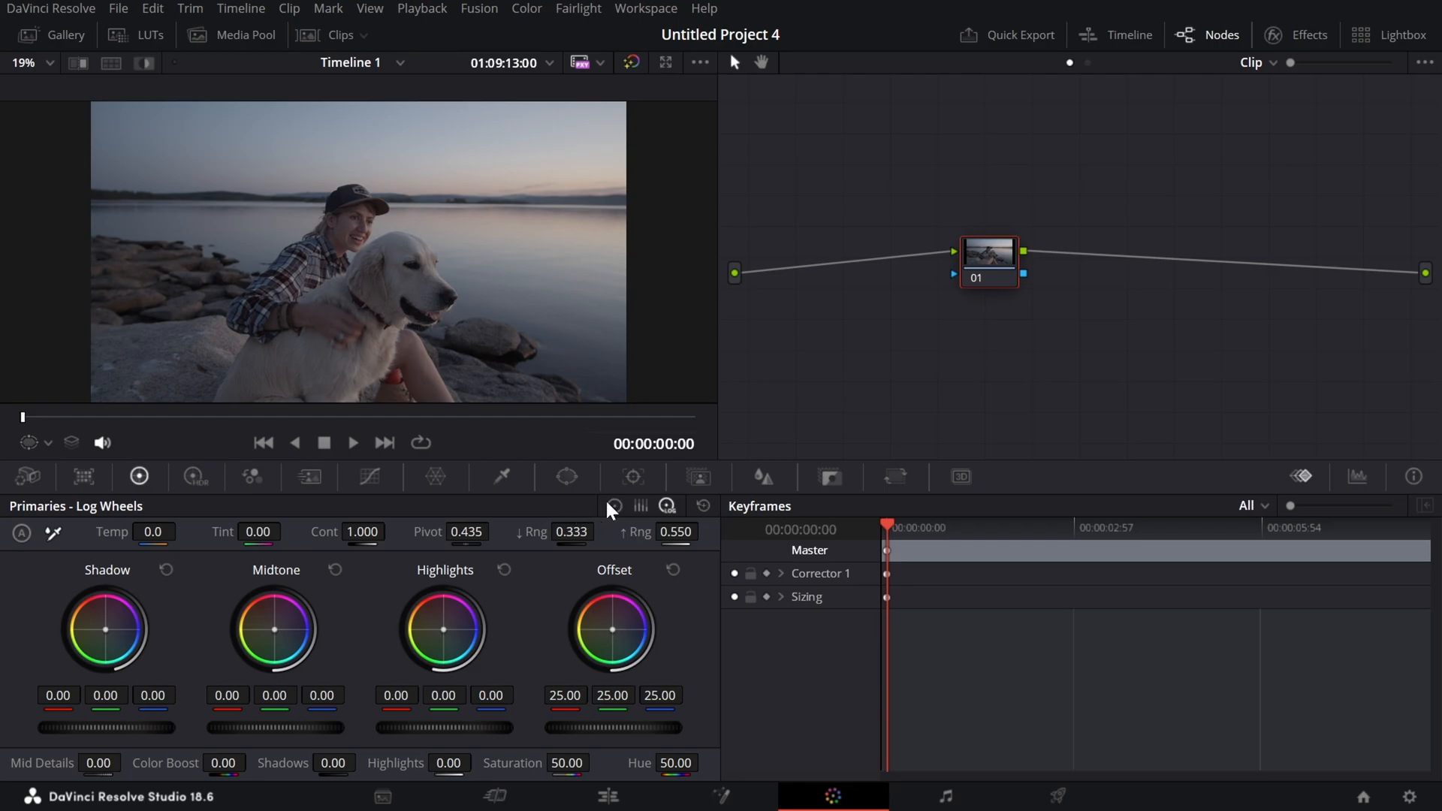
left_click(611, 505)
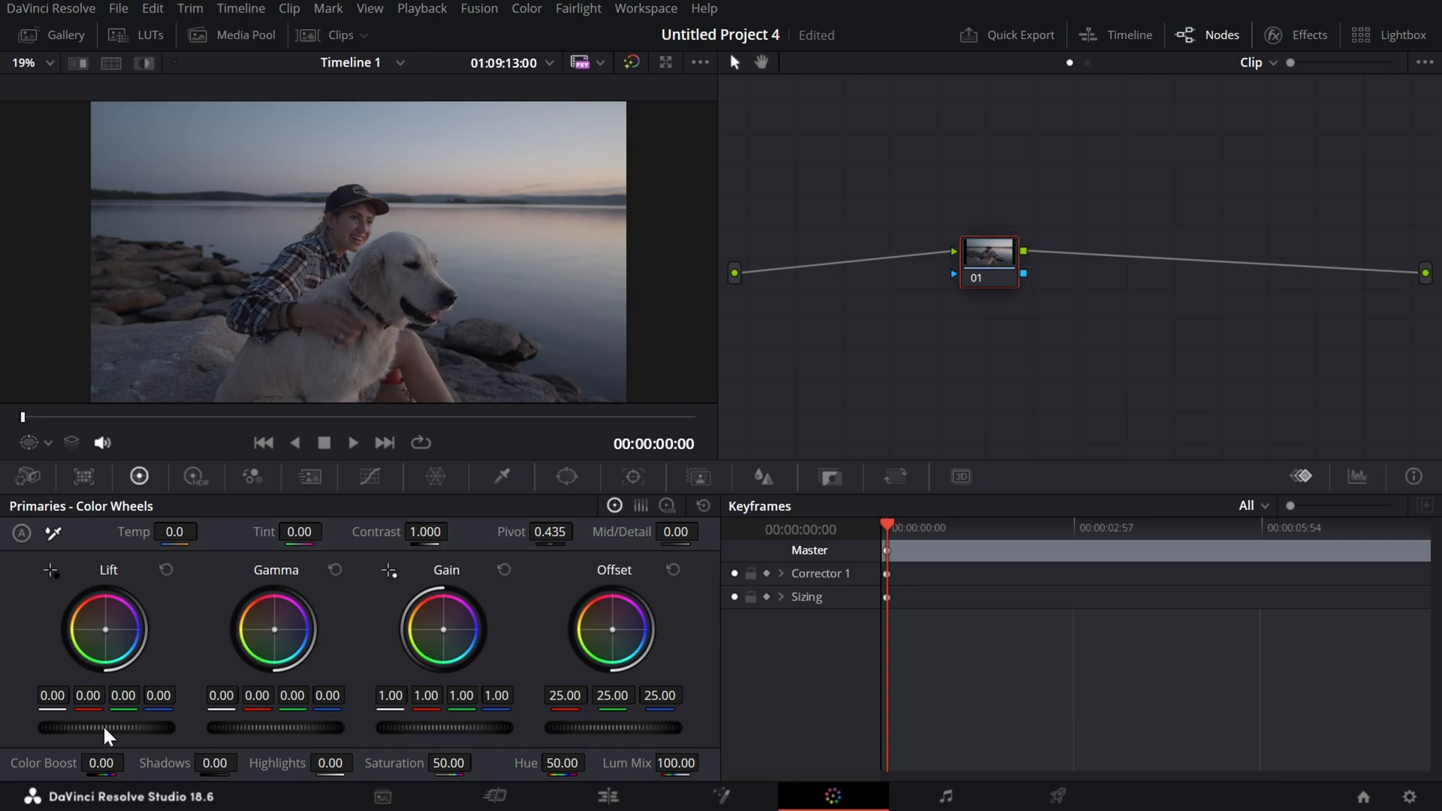
Step: Try the Lift master wheel at -0.42, -0.72 and 0.36 on all channels, restoring the default after each
left_click_drag(107, 728, 47, 728)
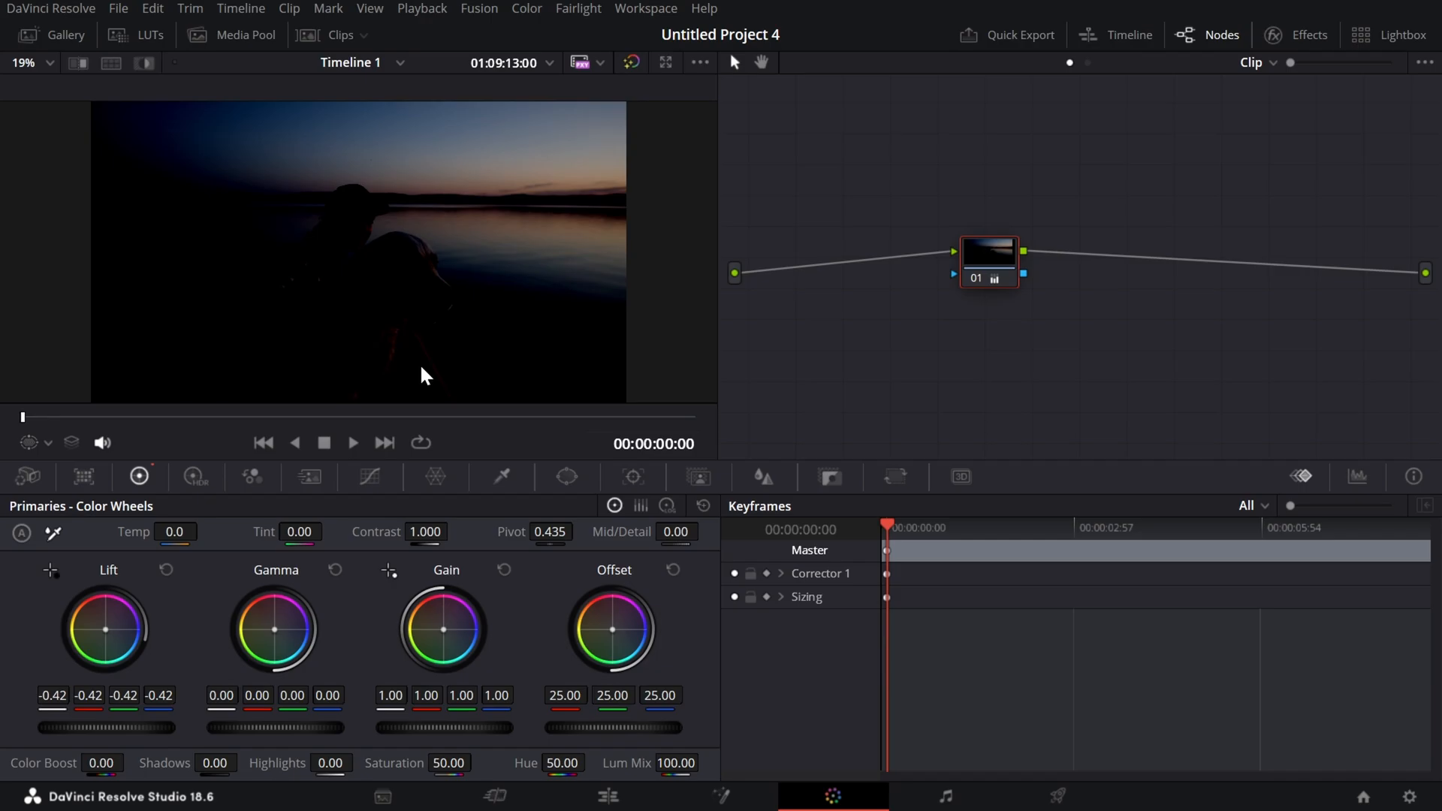
left_click(703, 506)
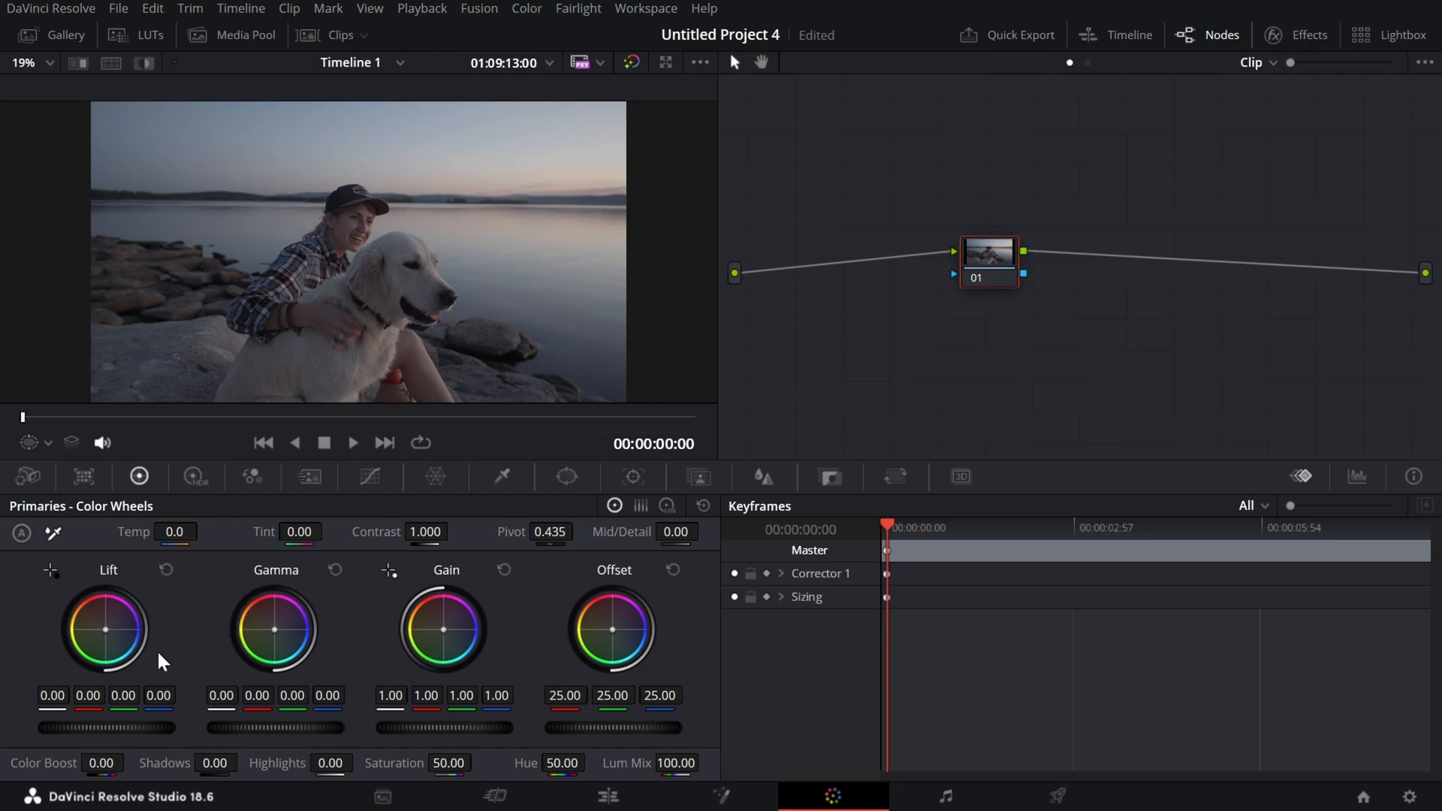
left_click_drag(87, 730, 15, 730)
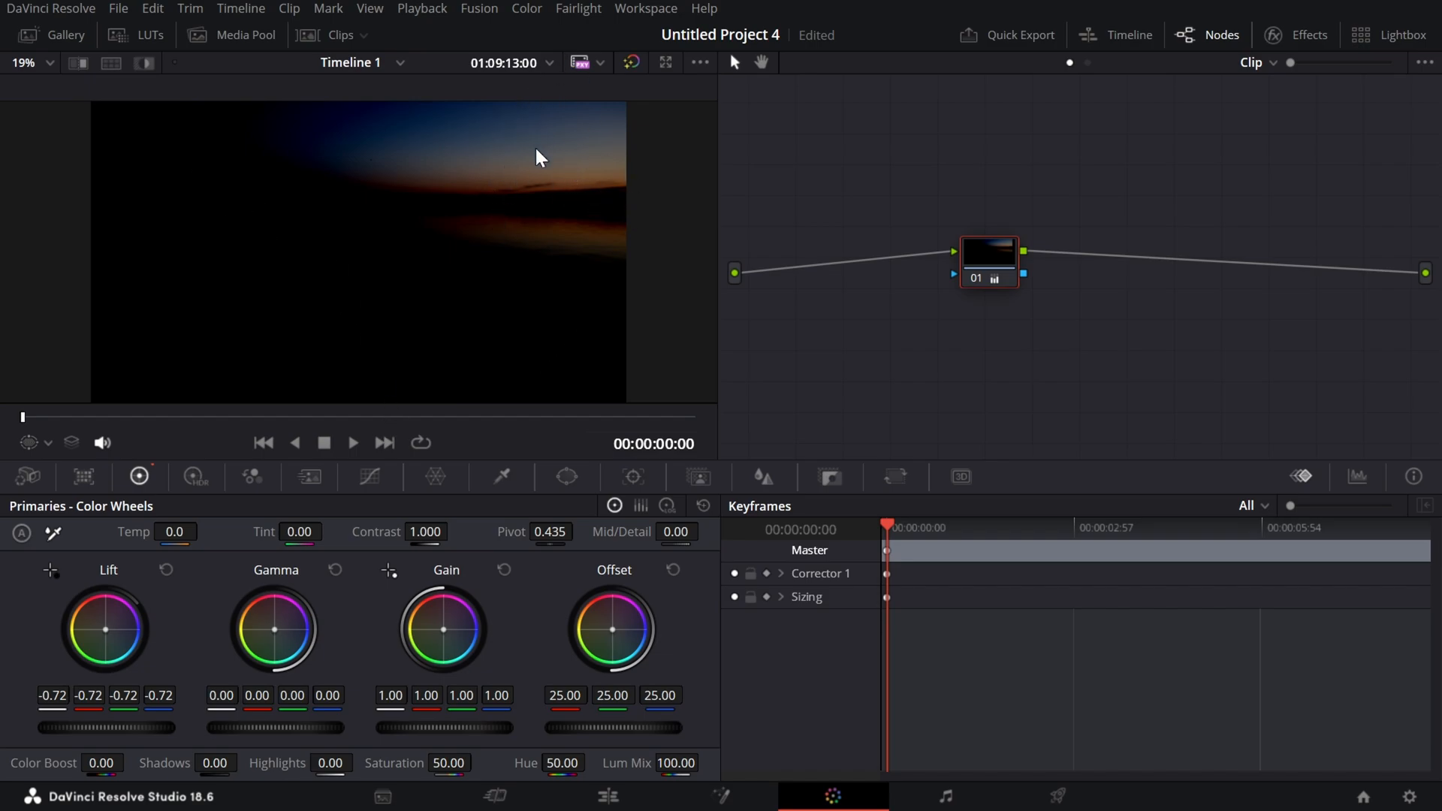
left_click(165, 570)
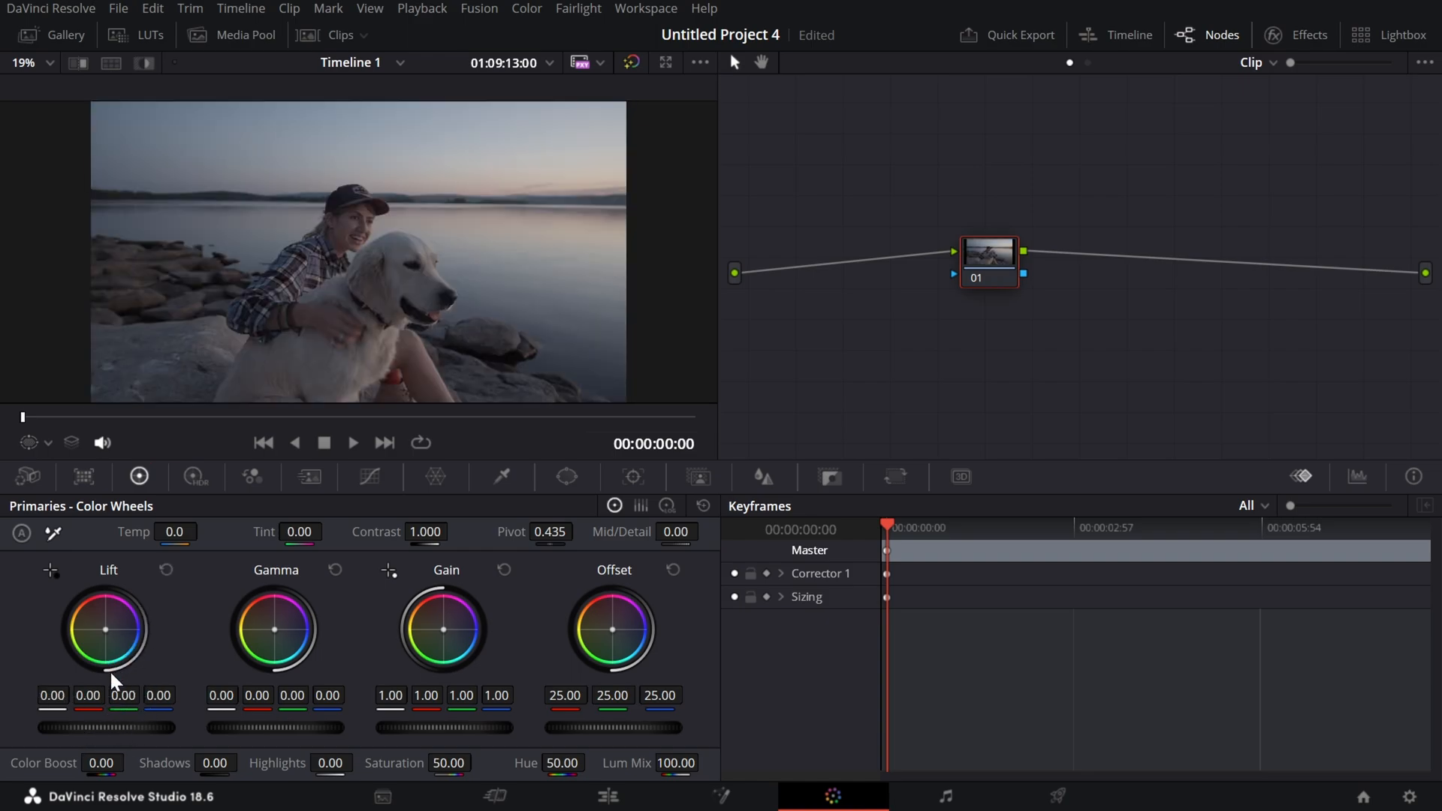
left_click_drag(107, 727, 174, 727)
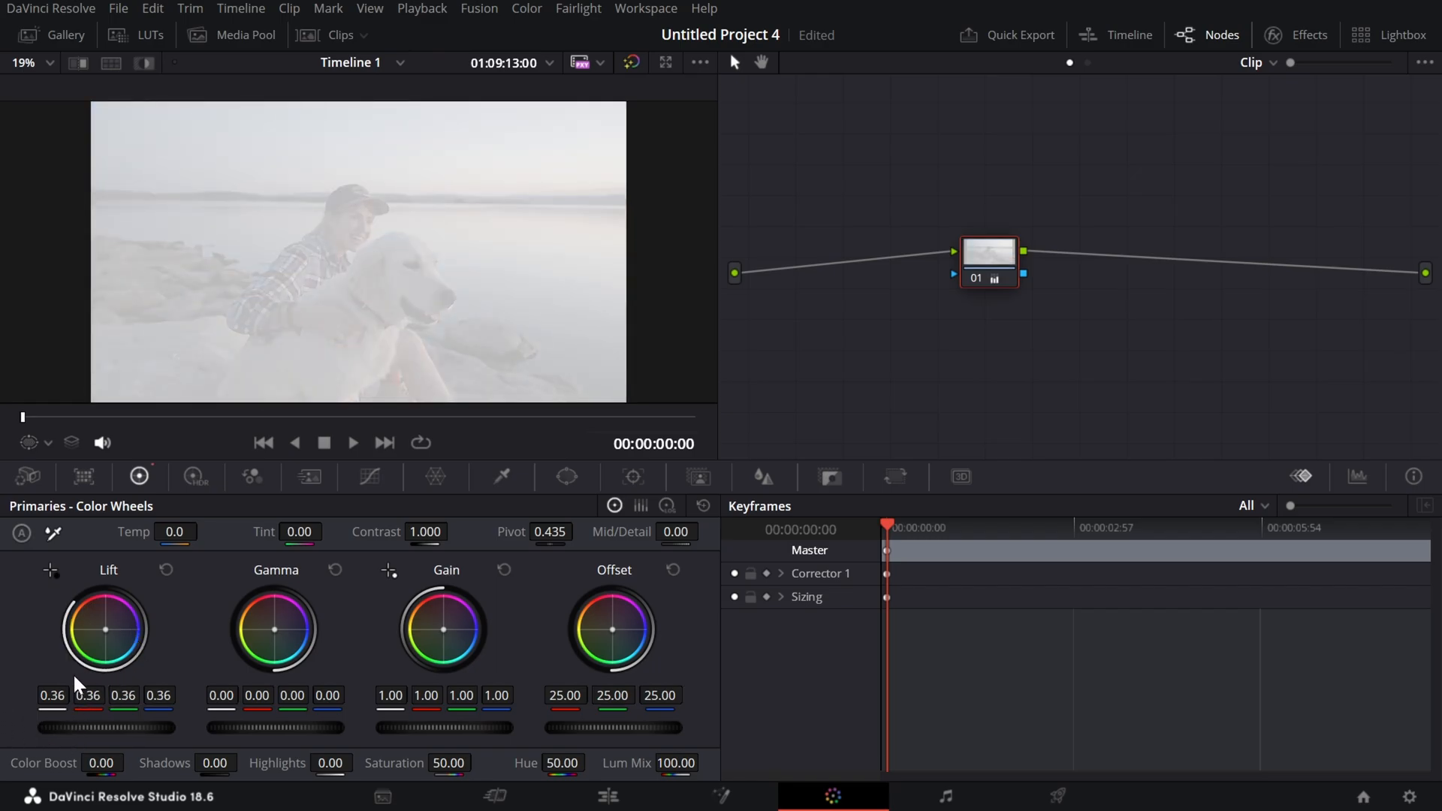
key("ctrl+z")
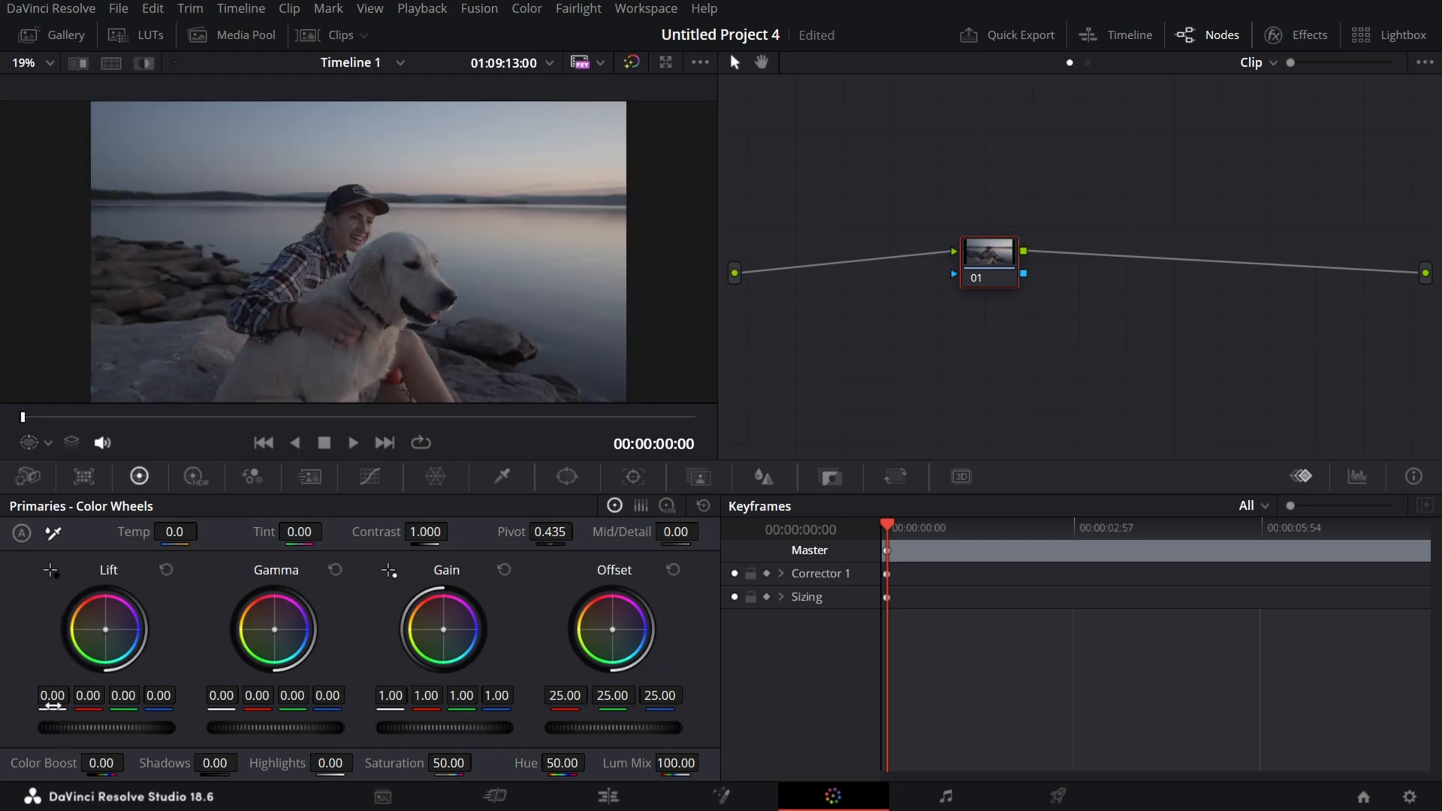
Step: Try a Lift luminance change and reset it, and try Lift blue values of 1.00 and -1.00 before undoing them
left_click_drag(51, 705, 63, 705)
left_click(165, 569)
left_click_drag(151, 696, 240, 695)
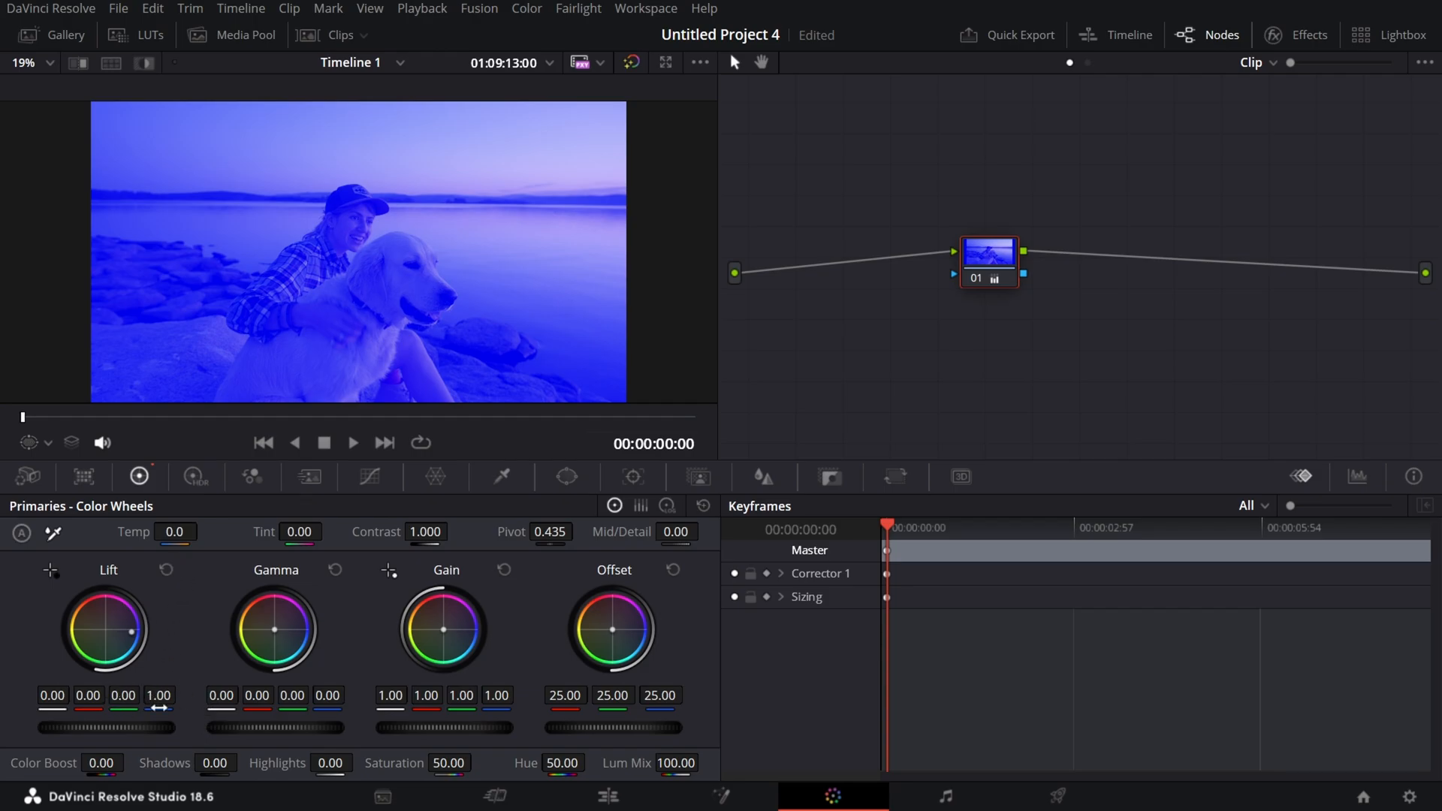
left_click_drag(162, 698, 105, 697)
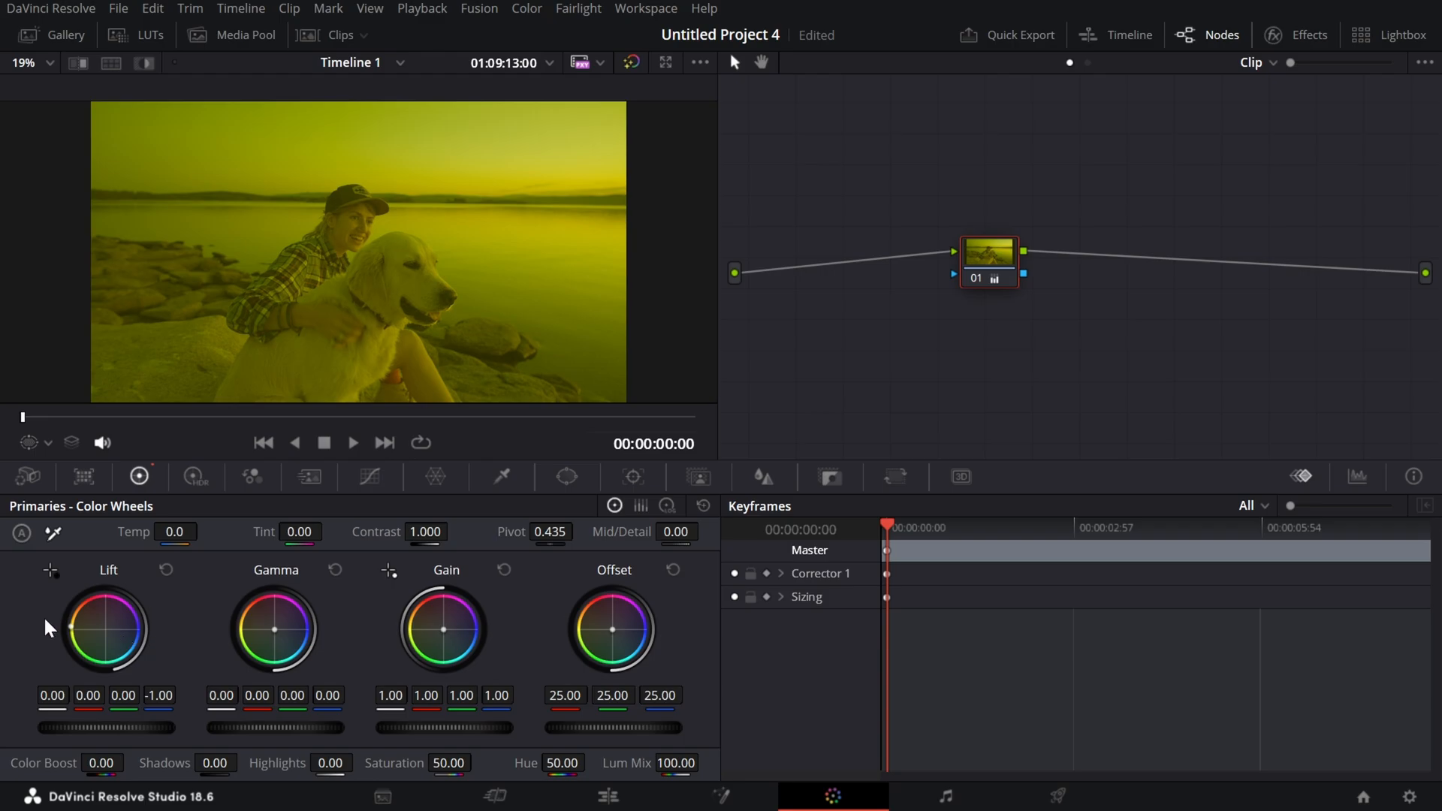
key("ctrl+z")
Step: Try the Lift green value at 0.46 and at -0.81, resetting the Lift wheel after each
left_click(103, 696)
left_click_drag(108, 695, 176, 695)
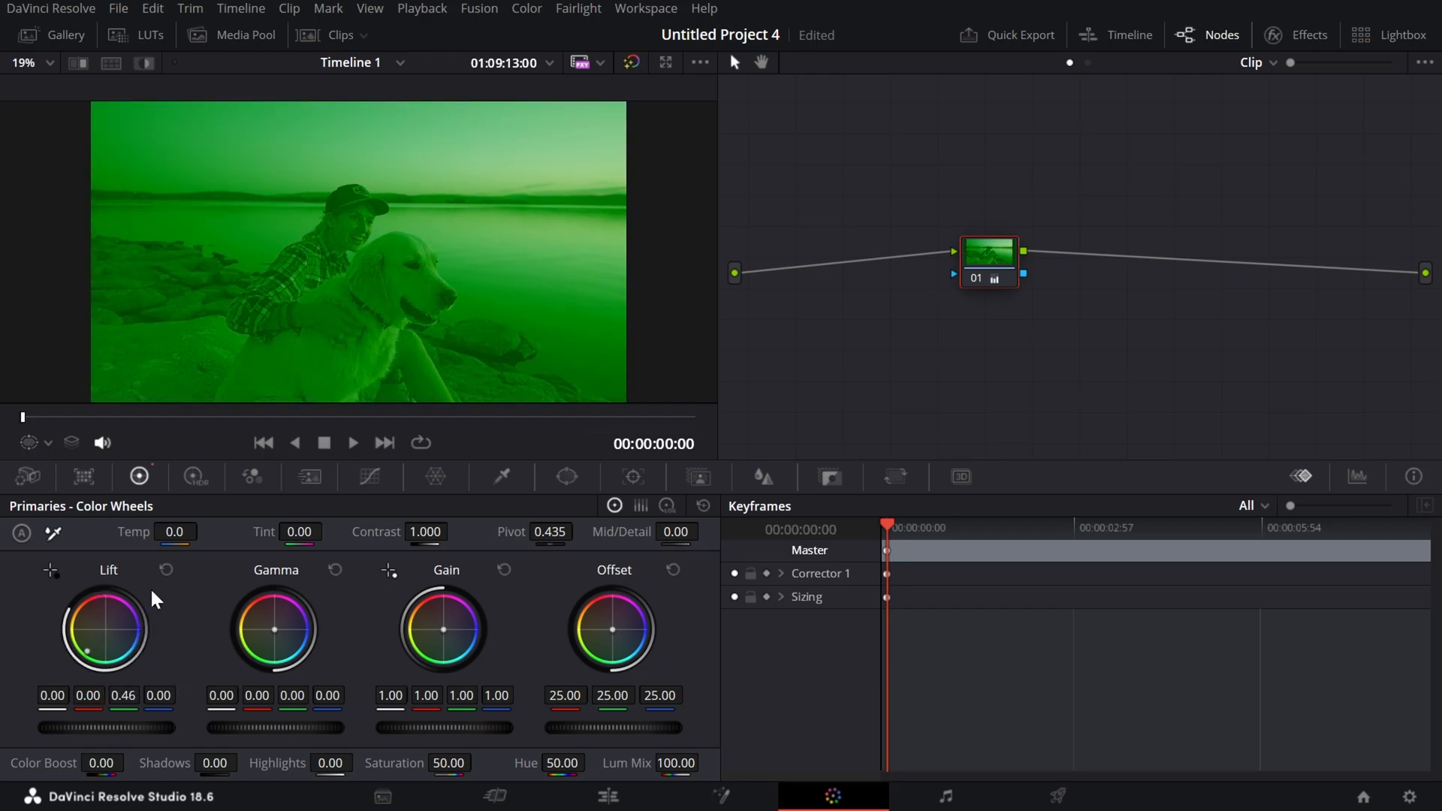
left_click(163, 572)
left_click_drag(123, 692, 60, 693)
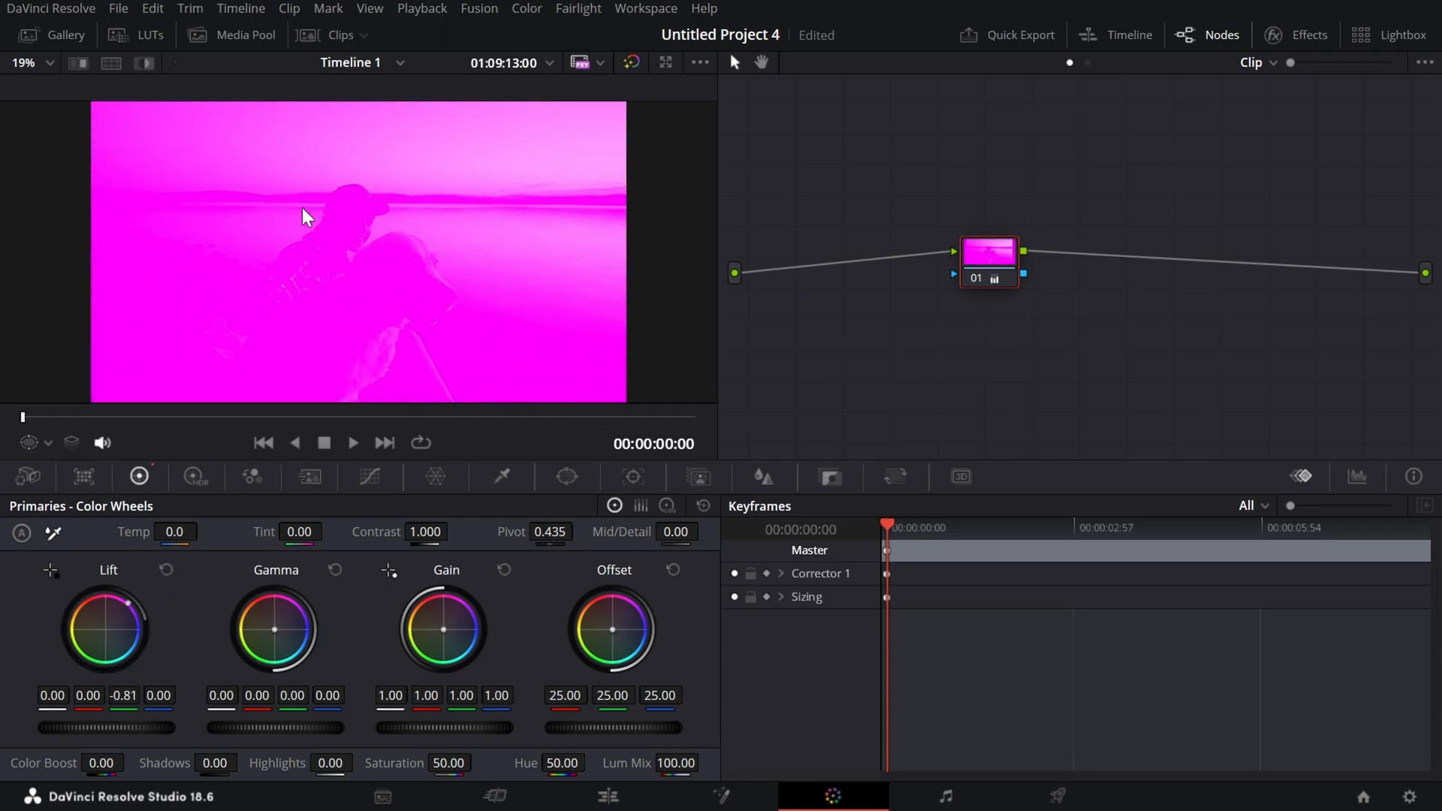
left_click(168, 568)
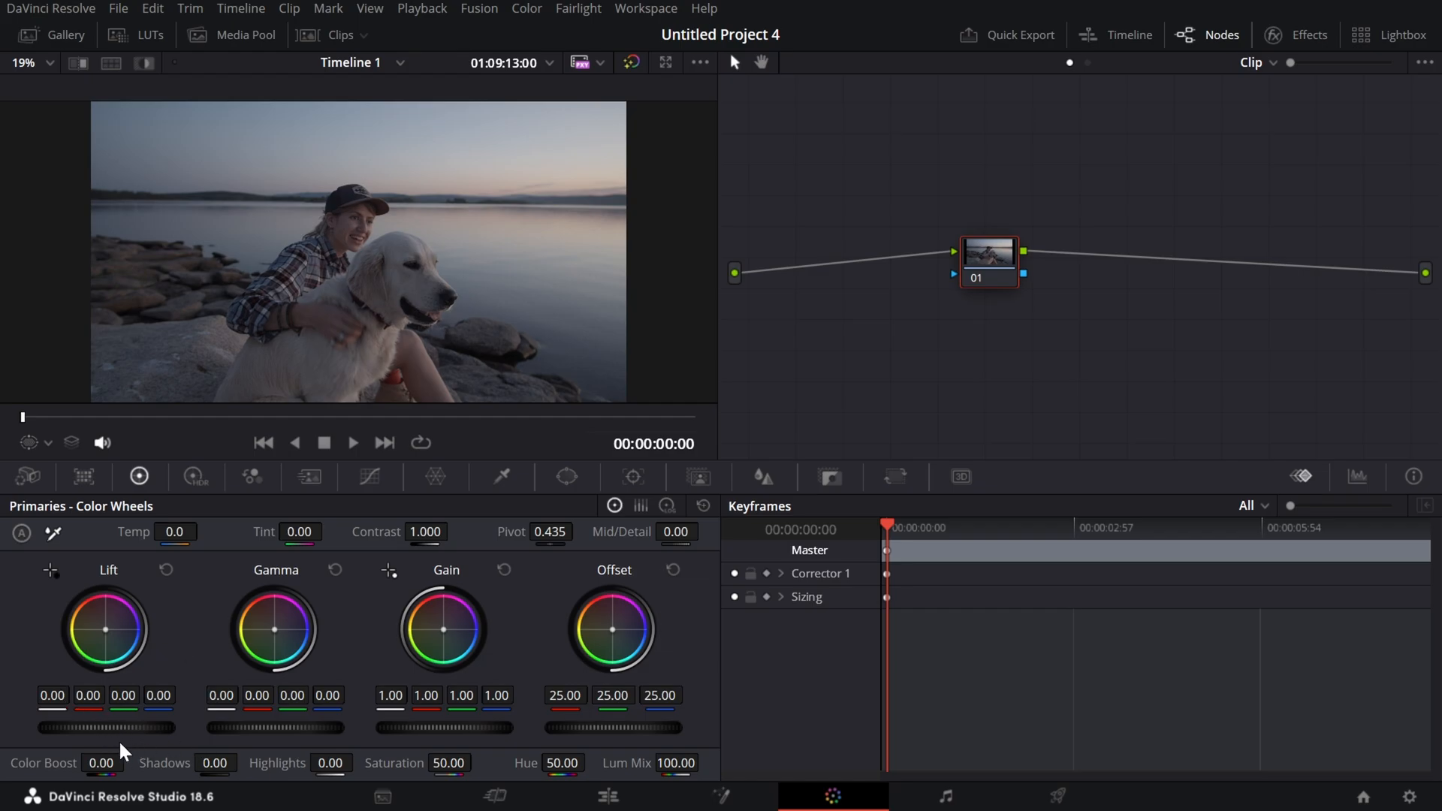
Step: Try a Lift luminance value of 0.22 and reset the Lift wheel
mouse_move(51, 697)
left_mouse_down()
mouse_move(77, 696)
mouse_move(50, 683)
left_mouse_up()
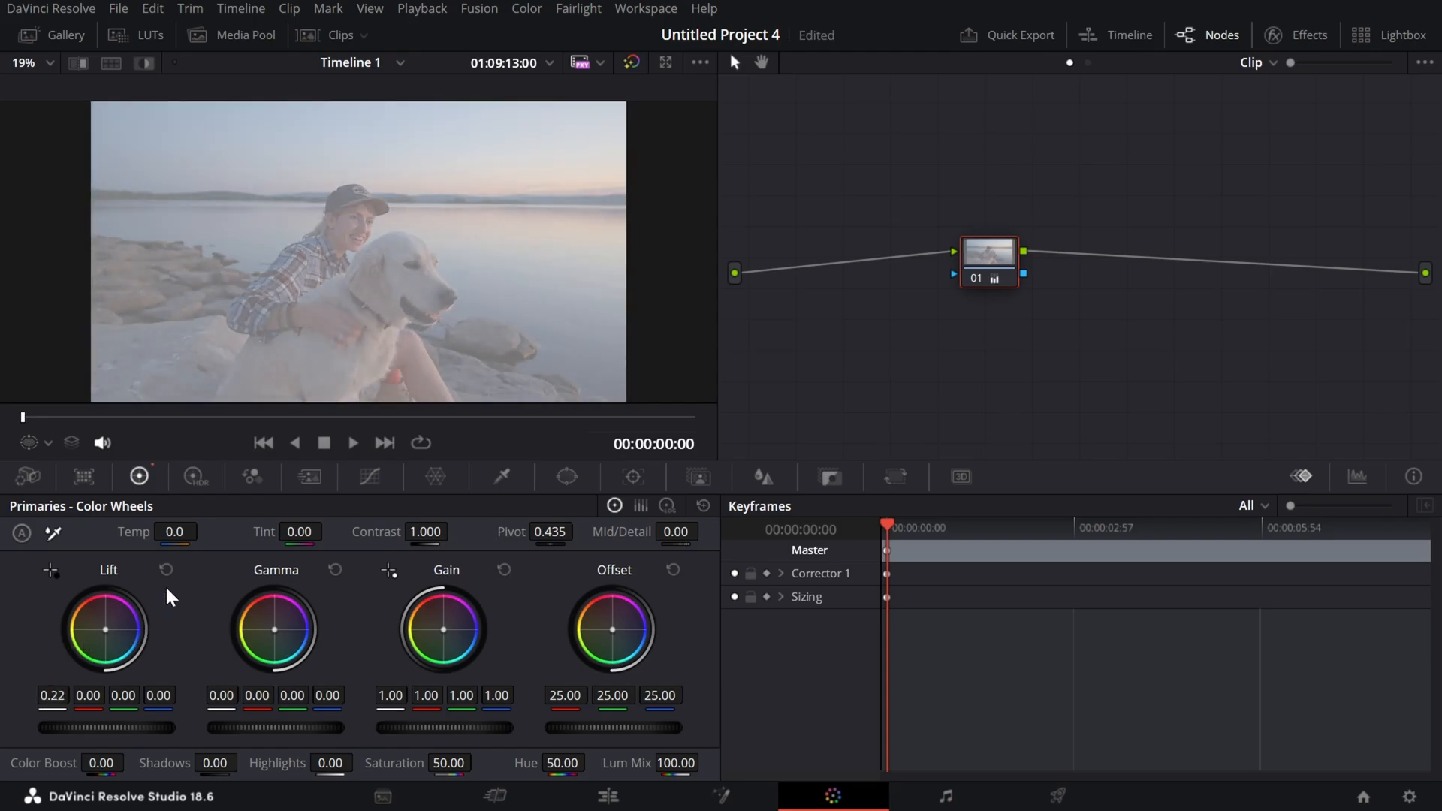
left_click(166, 569)
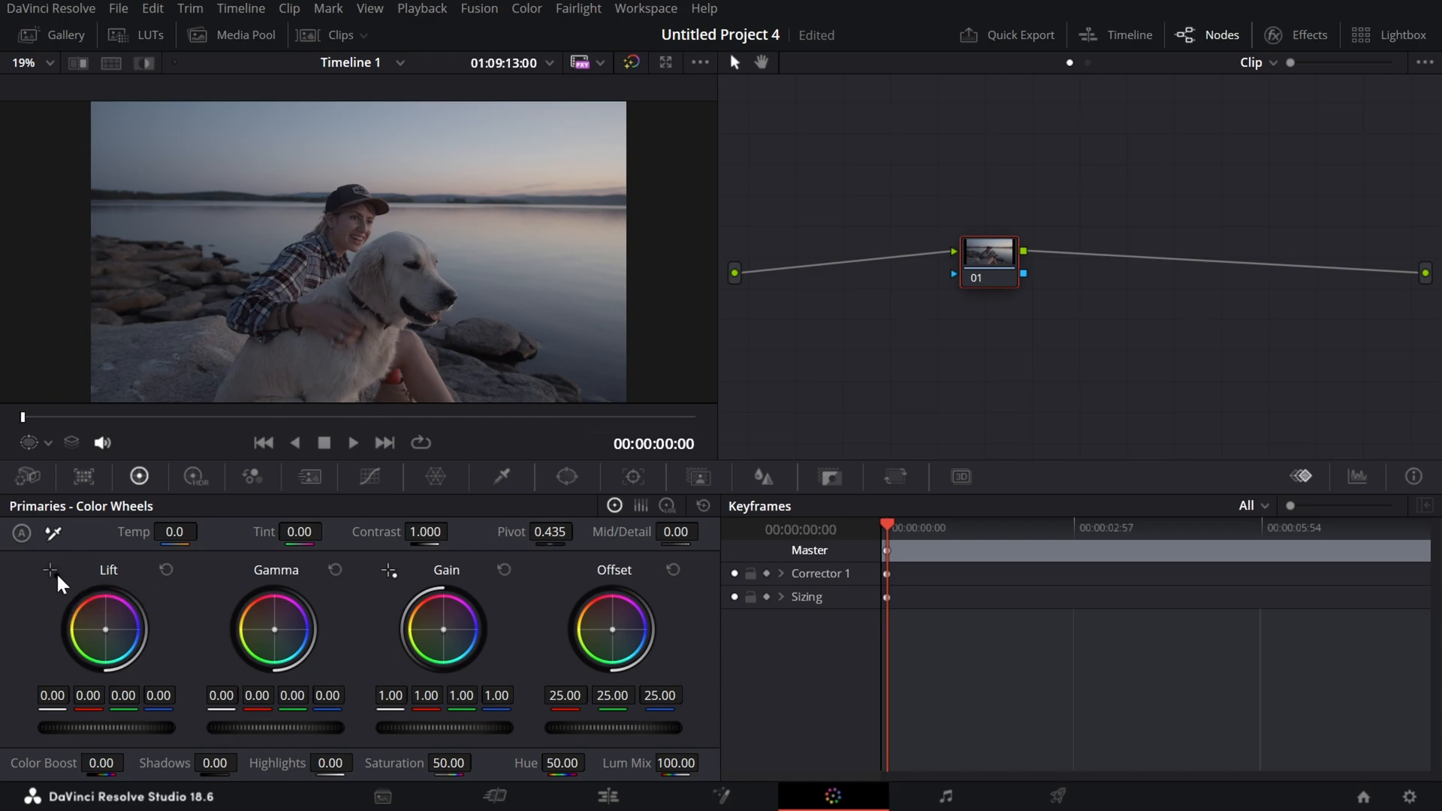
Step: Start the Lift black point picker over the image, cancel it without sampling, and save the project
left_click(52, 571)
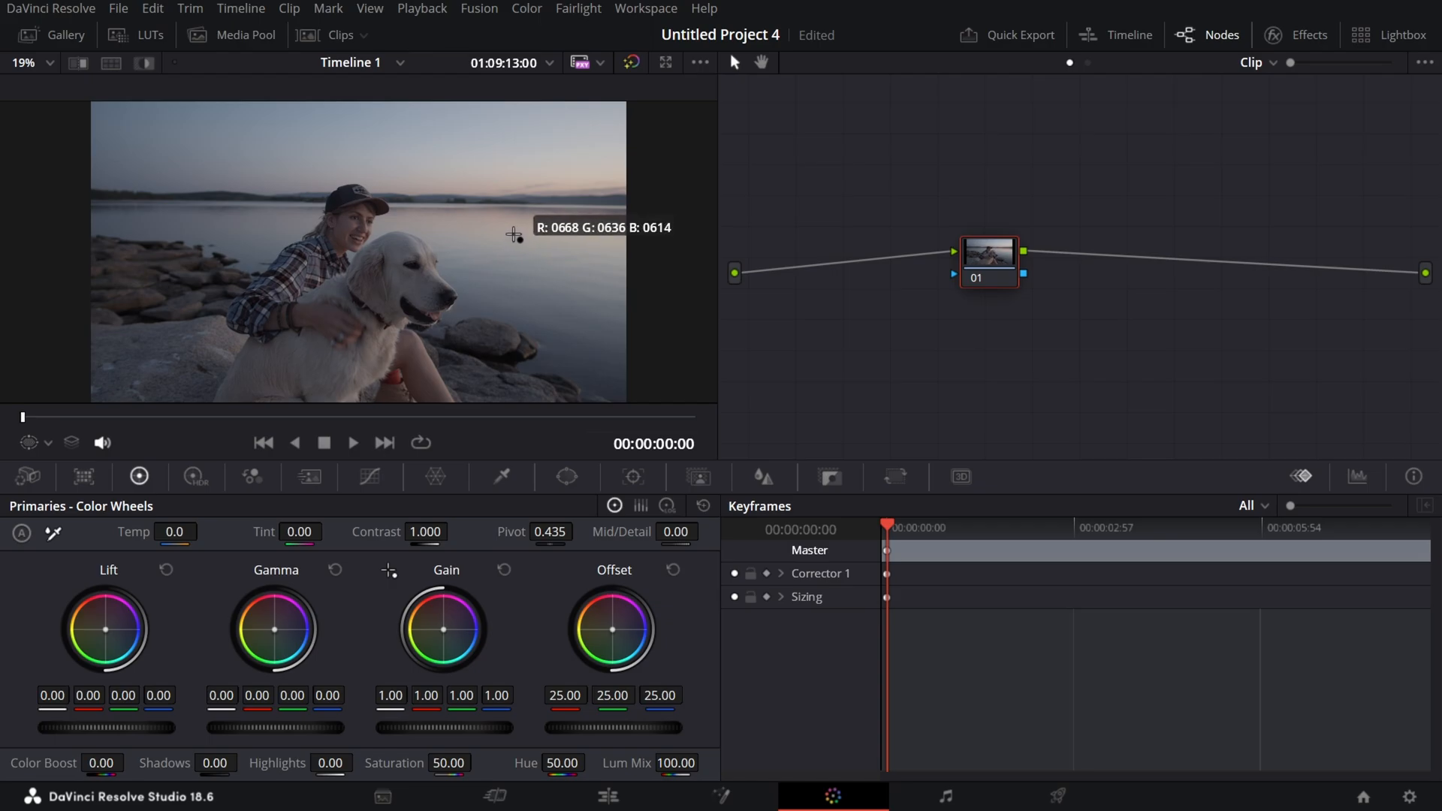
key("Escape")
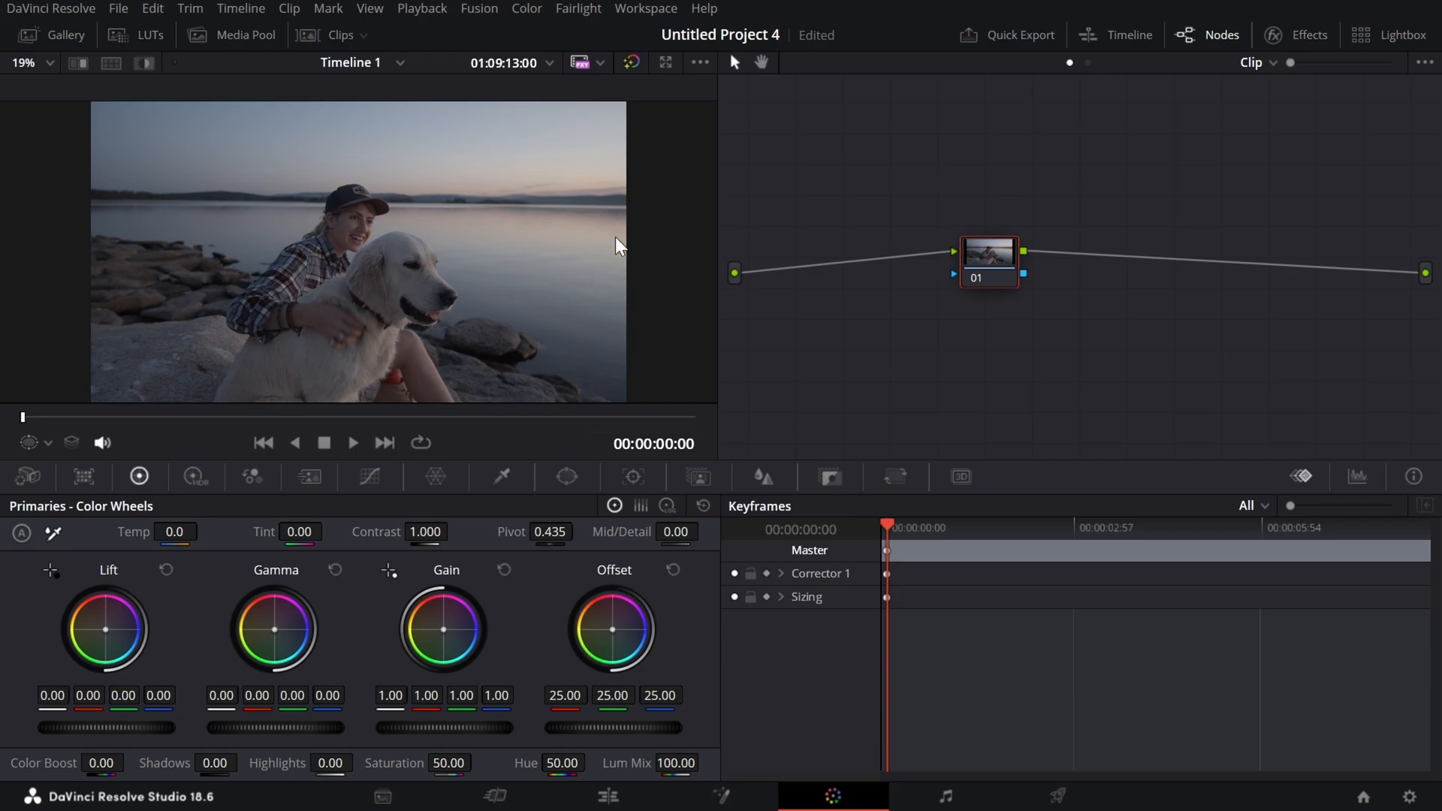
key("ctrl+s")
Step: Try pushing the Lift color balance to red (0.58, -0.14, -0.30) and Gamma to blue (-0.14, -0.01, 1.00), restoring each
left_click_drag(105, 630, 98, 488)
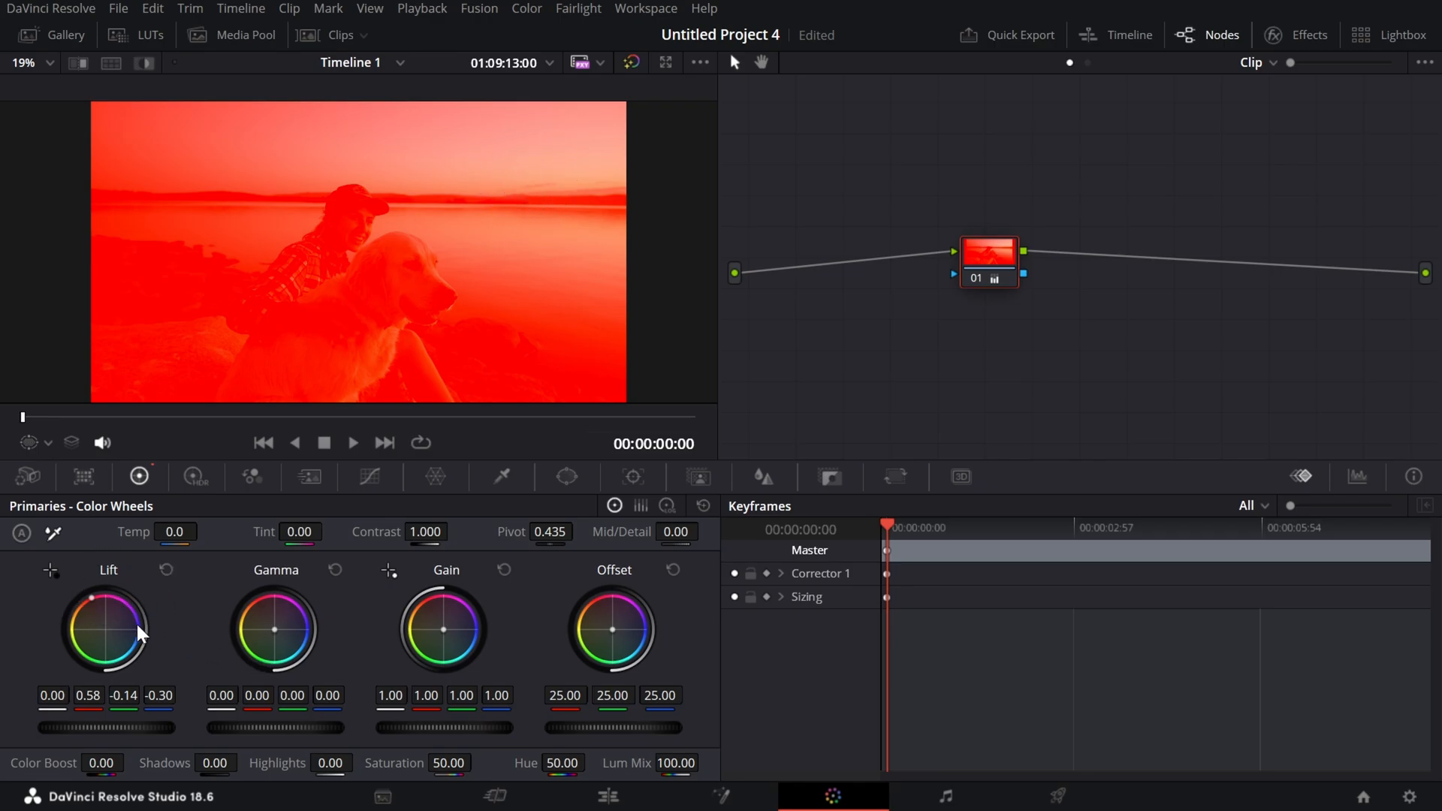
key("ctrl+z")
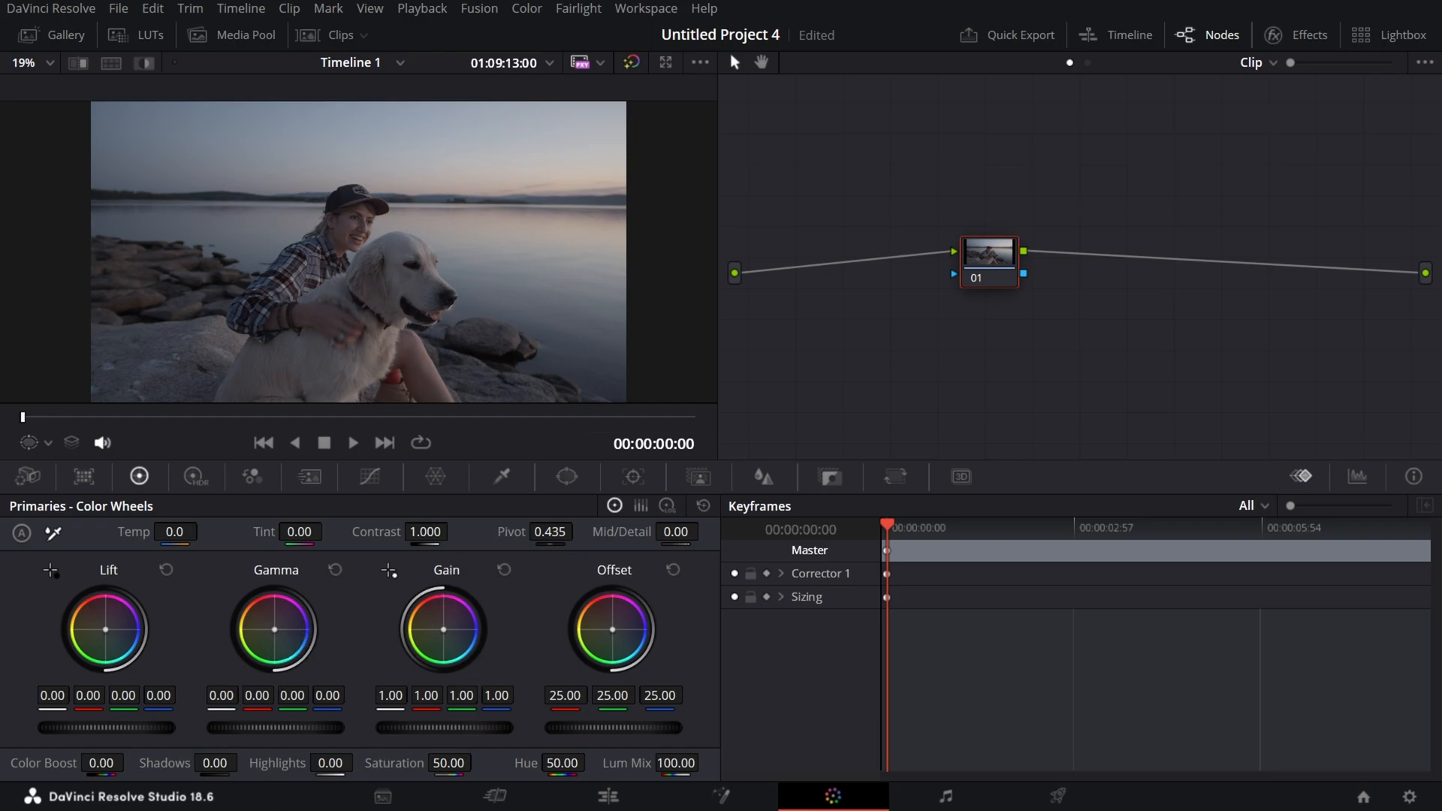
left_click_drag(274, 633, 307, 641)
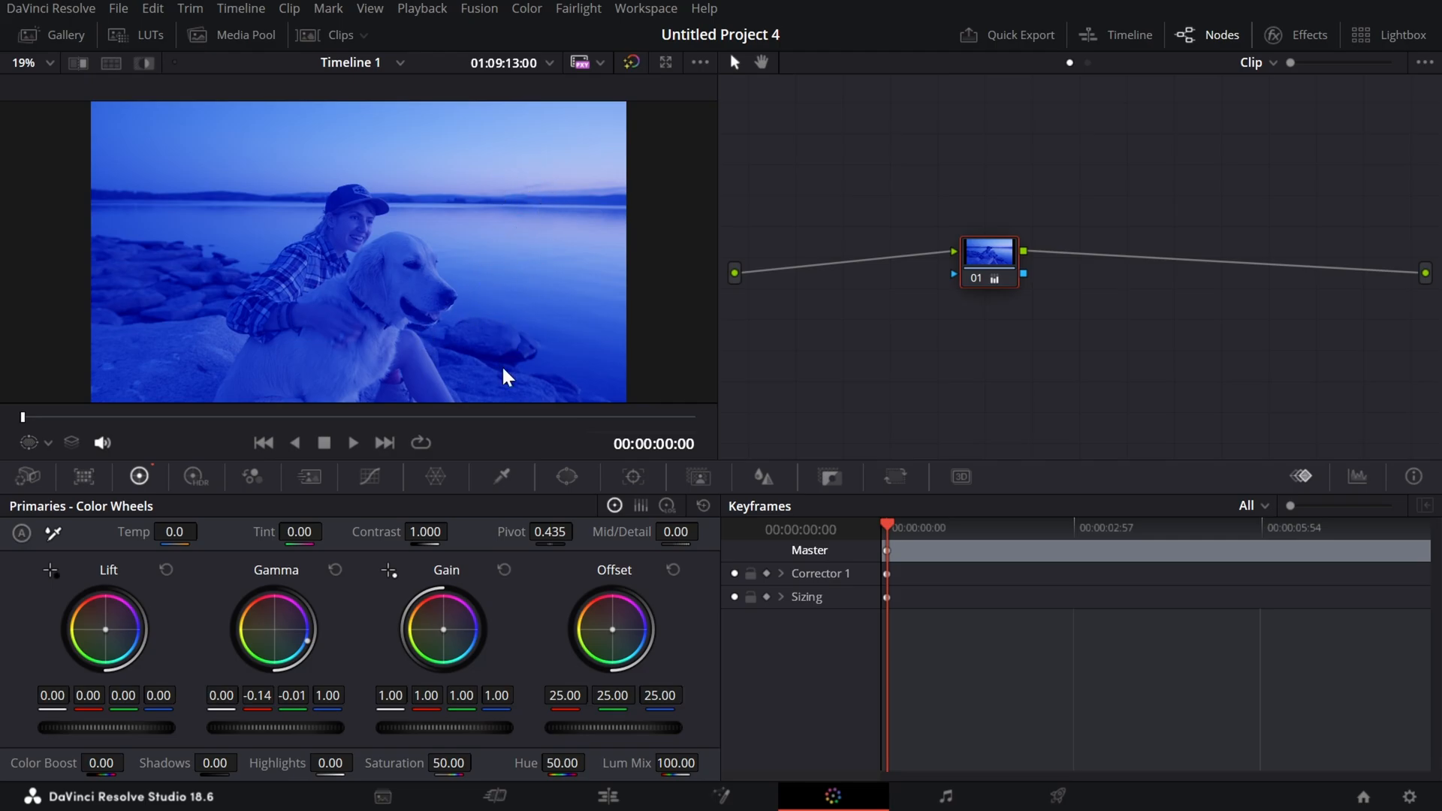
left_click(333, 571)
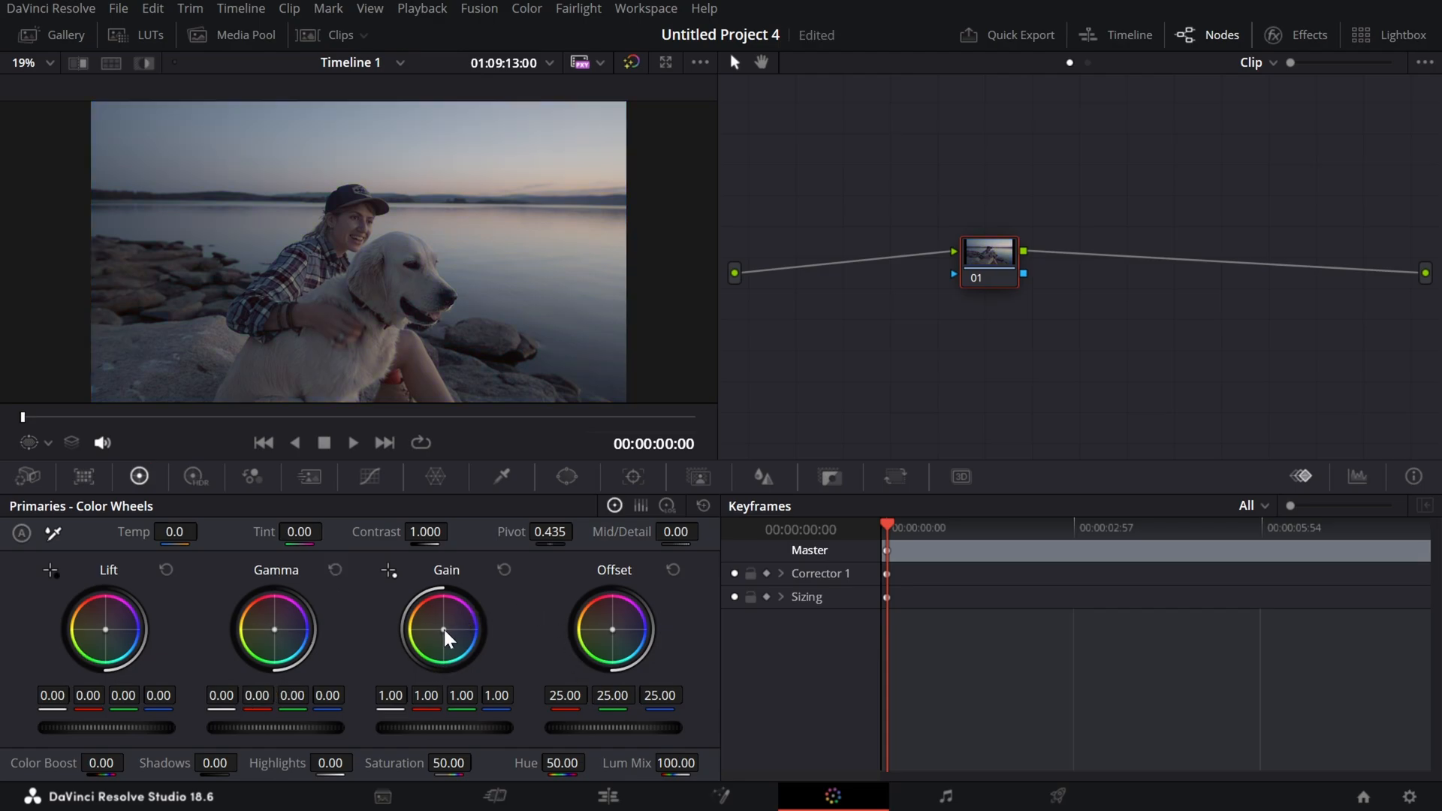
Step: Try Gain color balance at 0.01, 1.75, 0.01 and Offset at 26.58, 25.72, 7.89, resetting each change
left_click_drag(438, 628, 425, 659)
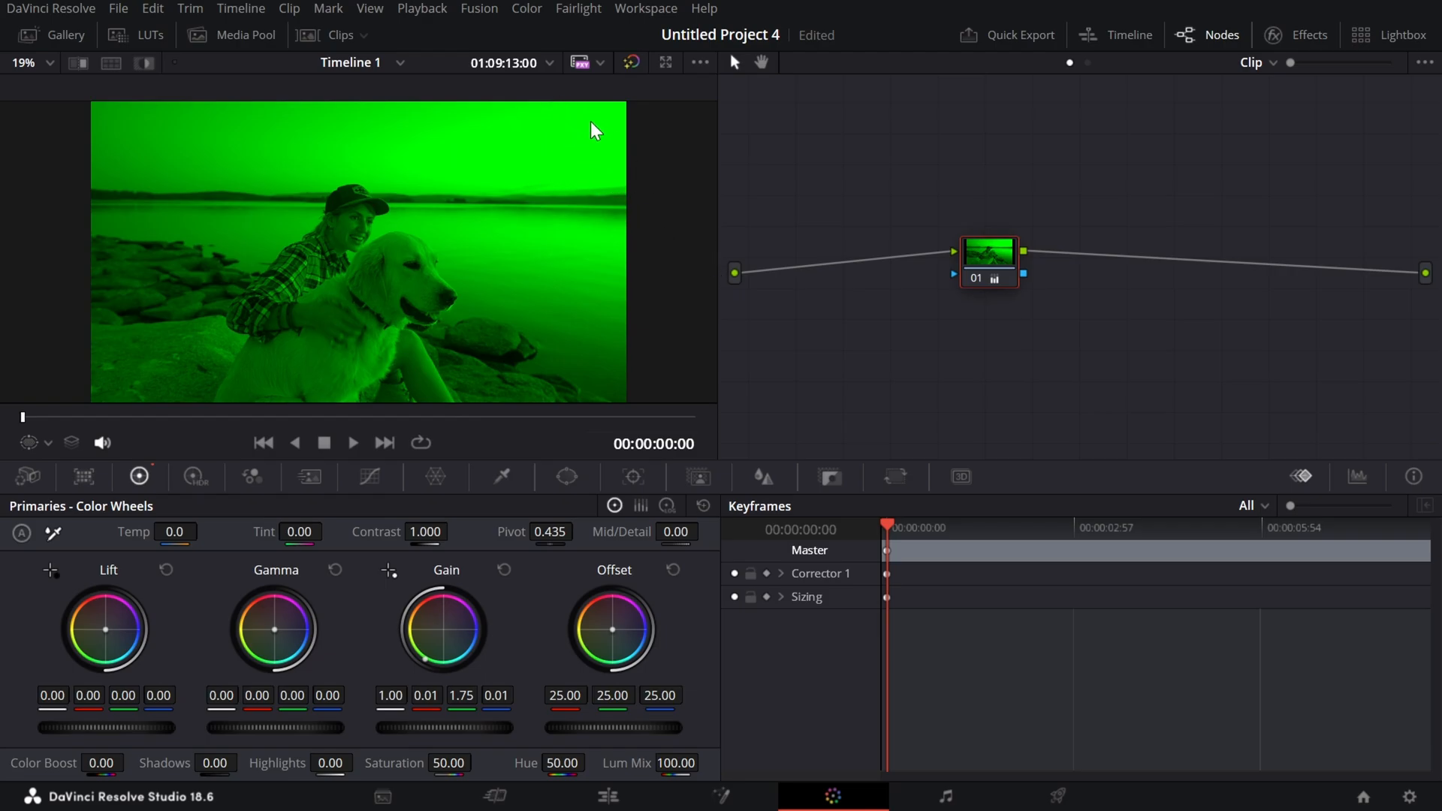
left_click(506, 572)
mouse_move(617, 628)
left_mouse_down()
mouse_move(619, 610)
mouse_move(581, 624)
mouse_move(632, 612)
mouse_move(601, 615)
mouse_move(603, 628)
left_mouse_up()
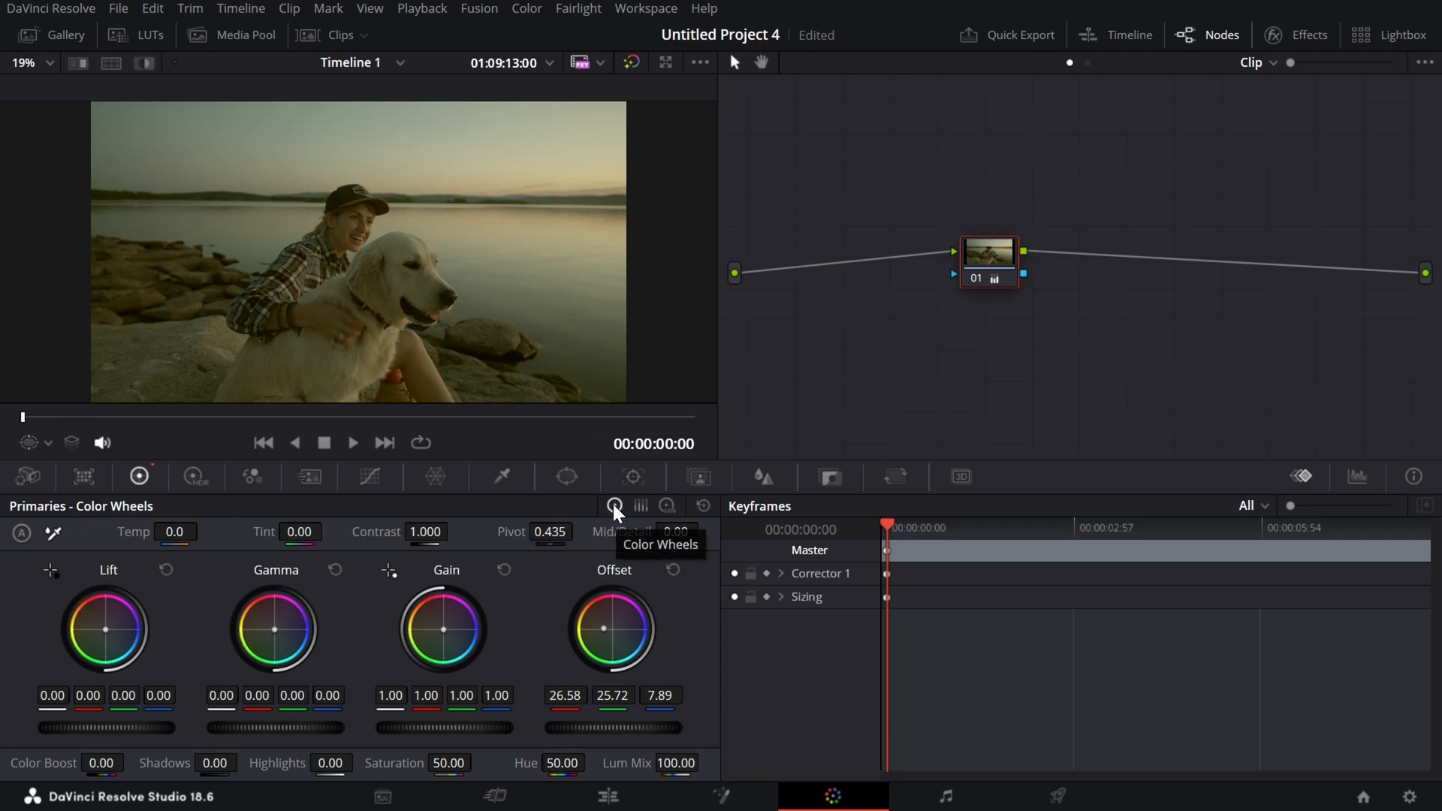
left_click(704, 505)
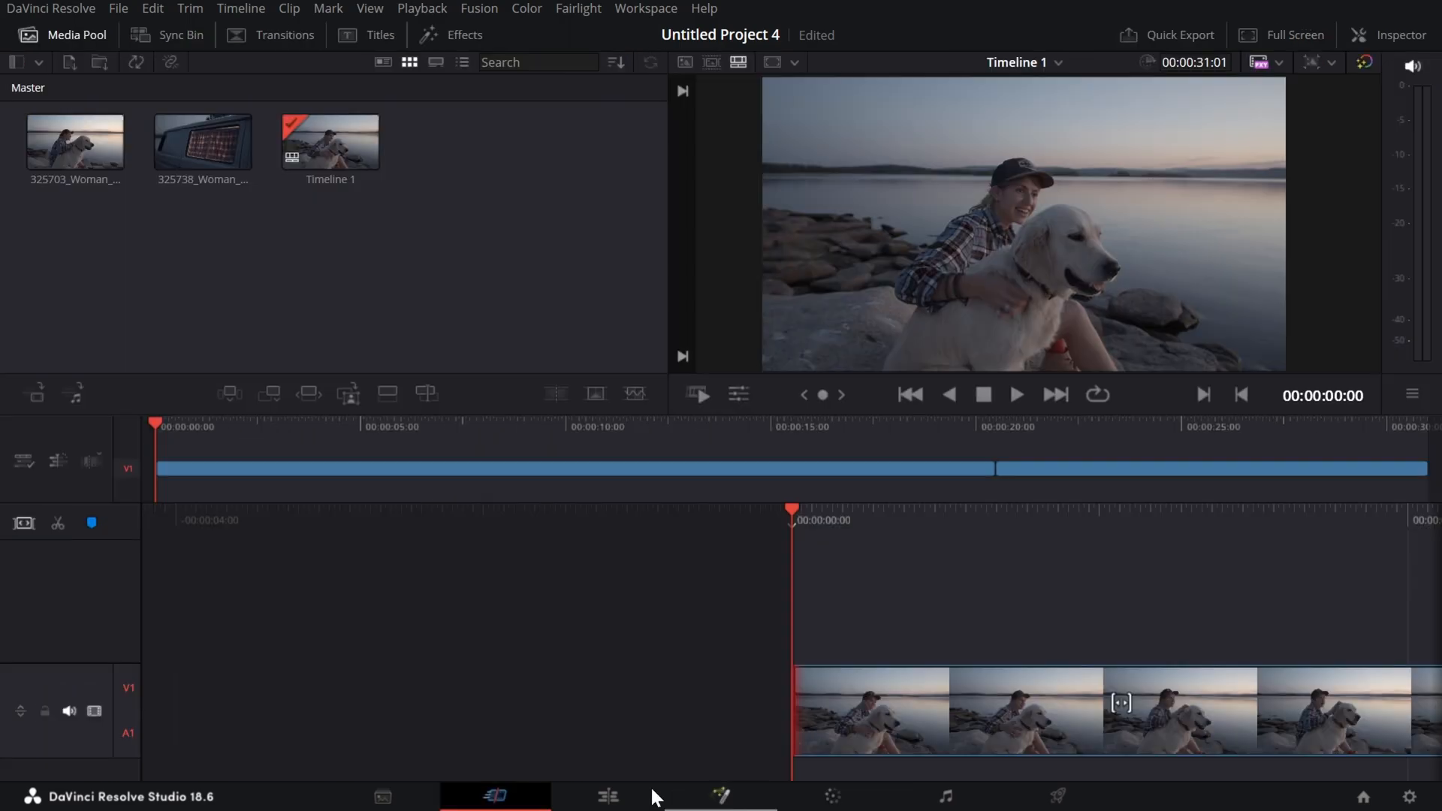
Step: Search the generators for "grey" and append the Grey Scale generator to the end of Timeline 1
left_click(456, 42)
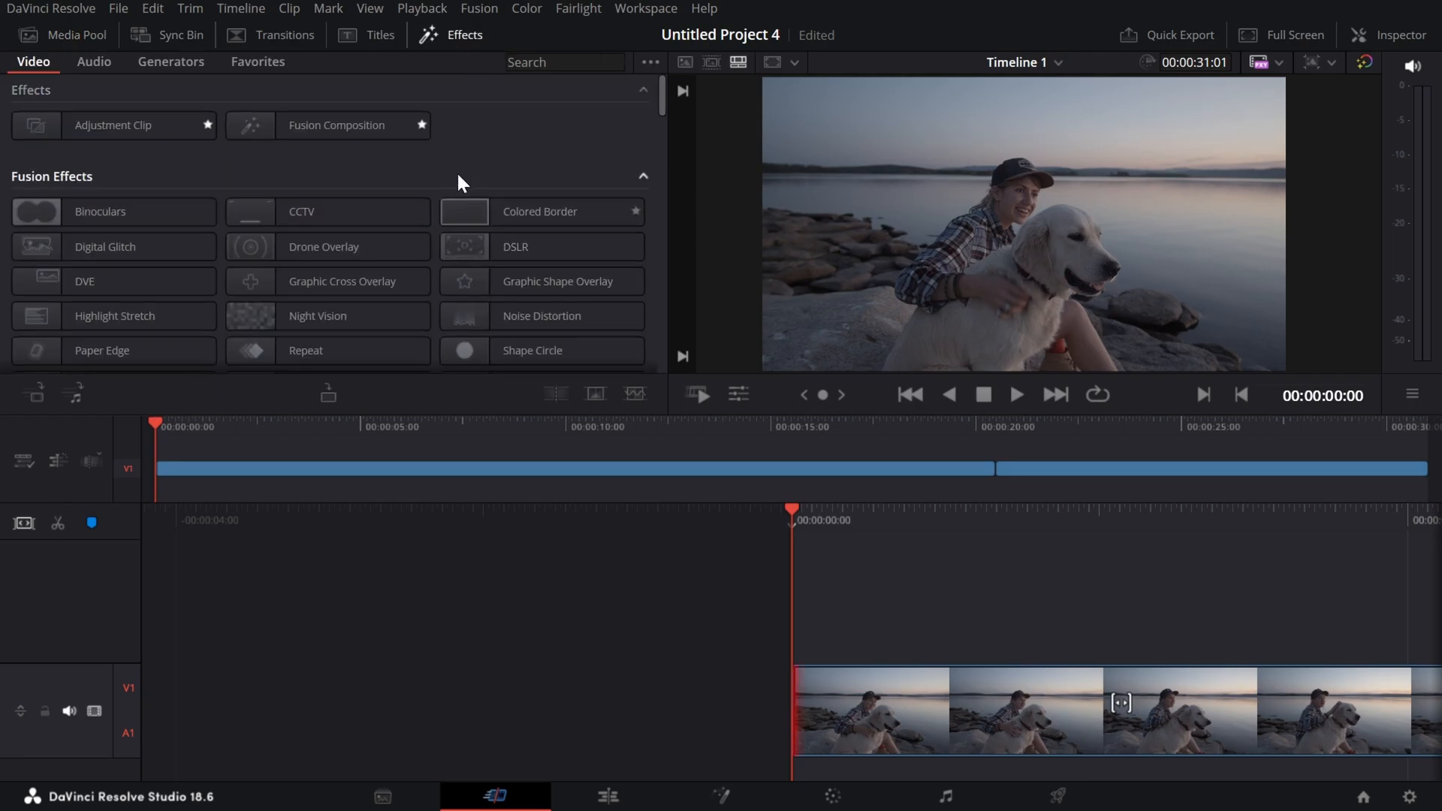
left_click(177, 64)
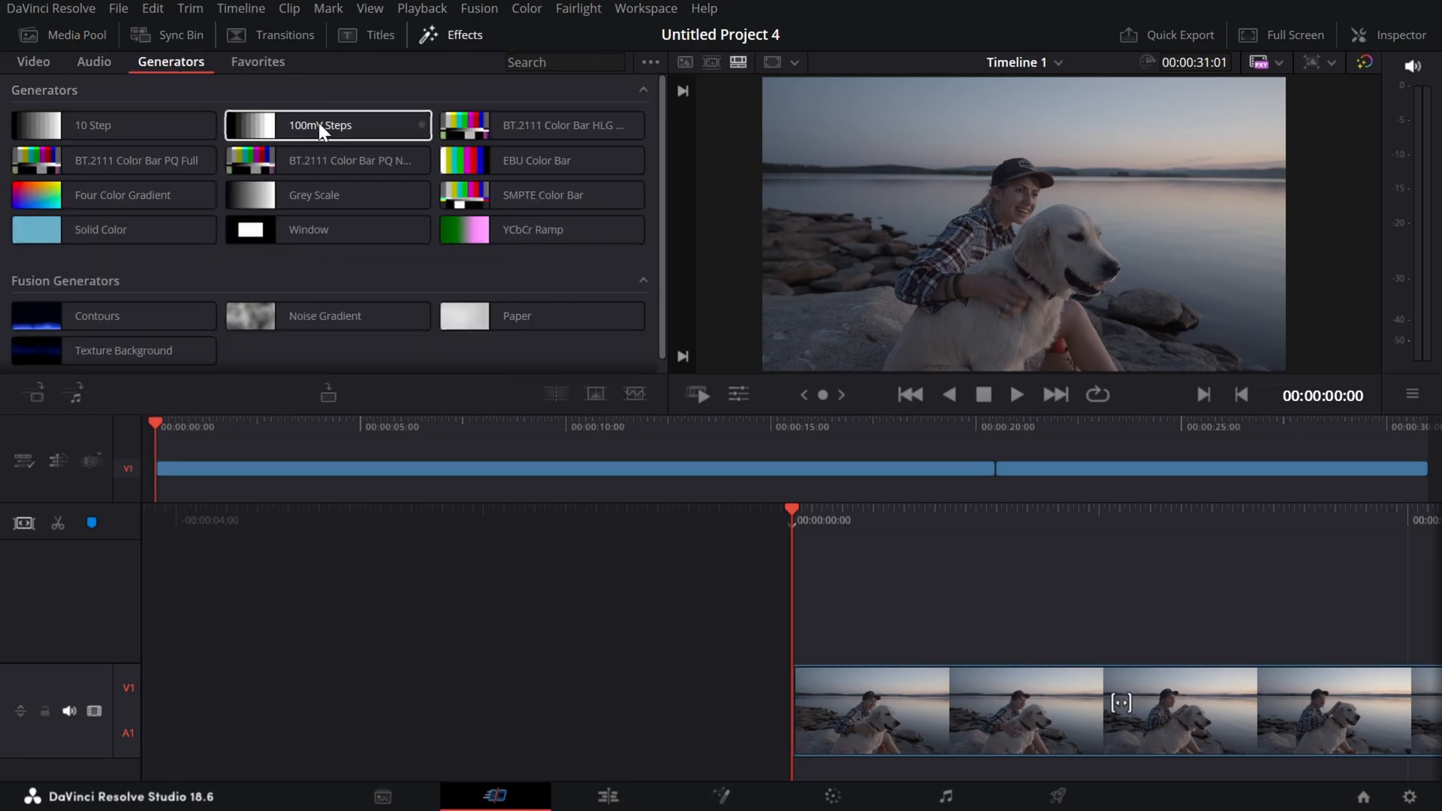
left_click(516, 63)
type("grey")
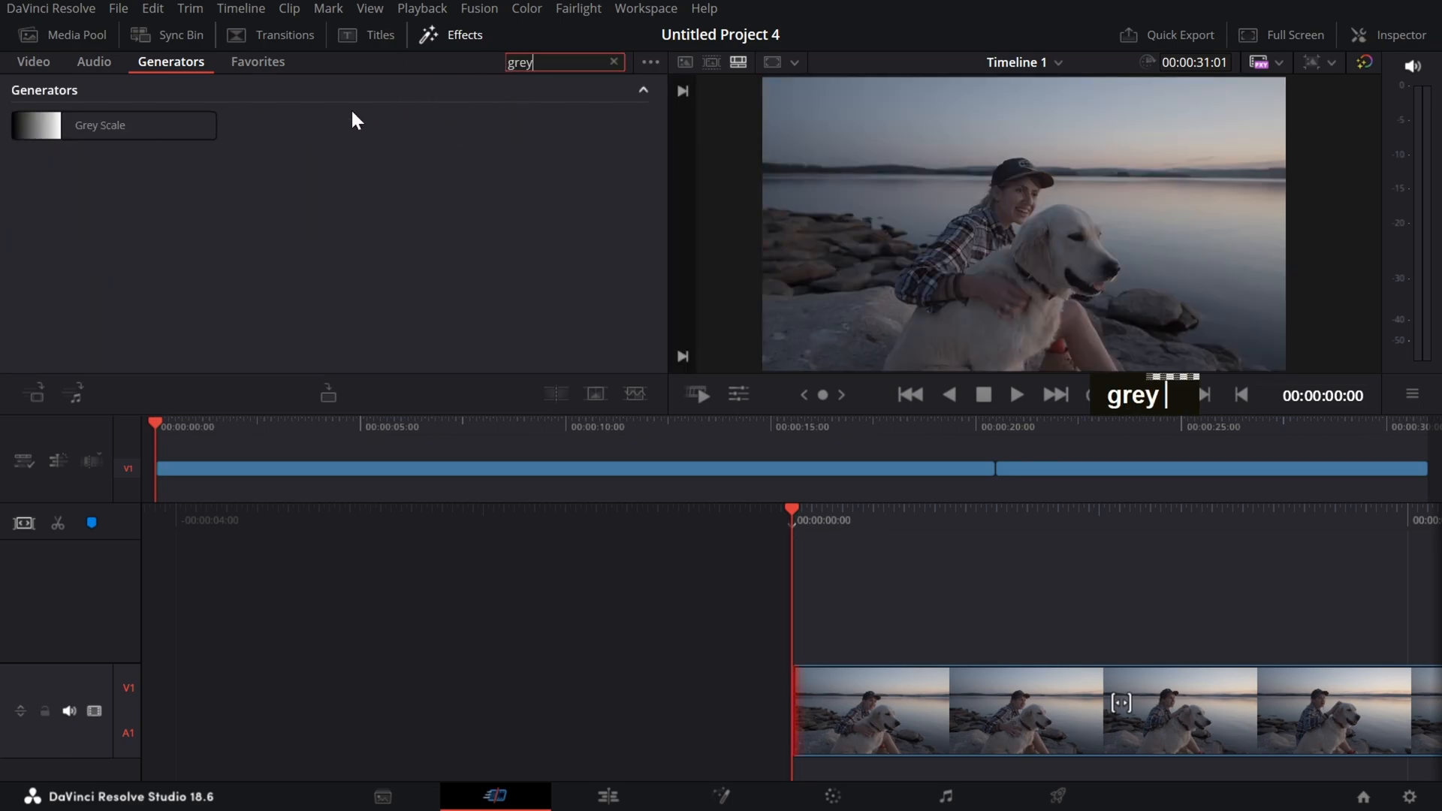
left_click_drag(73, 137, 1424, 477)
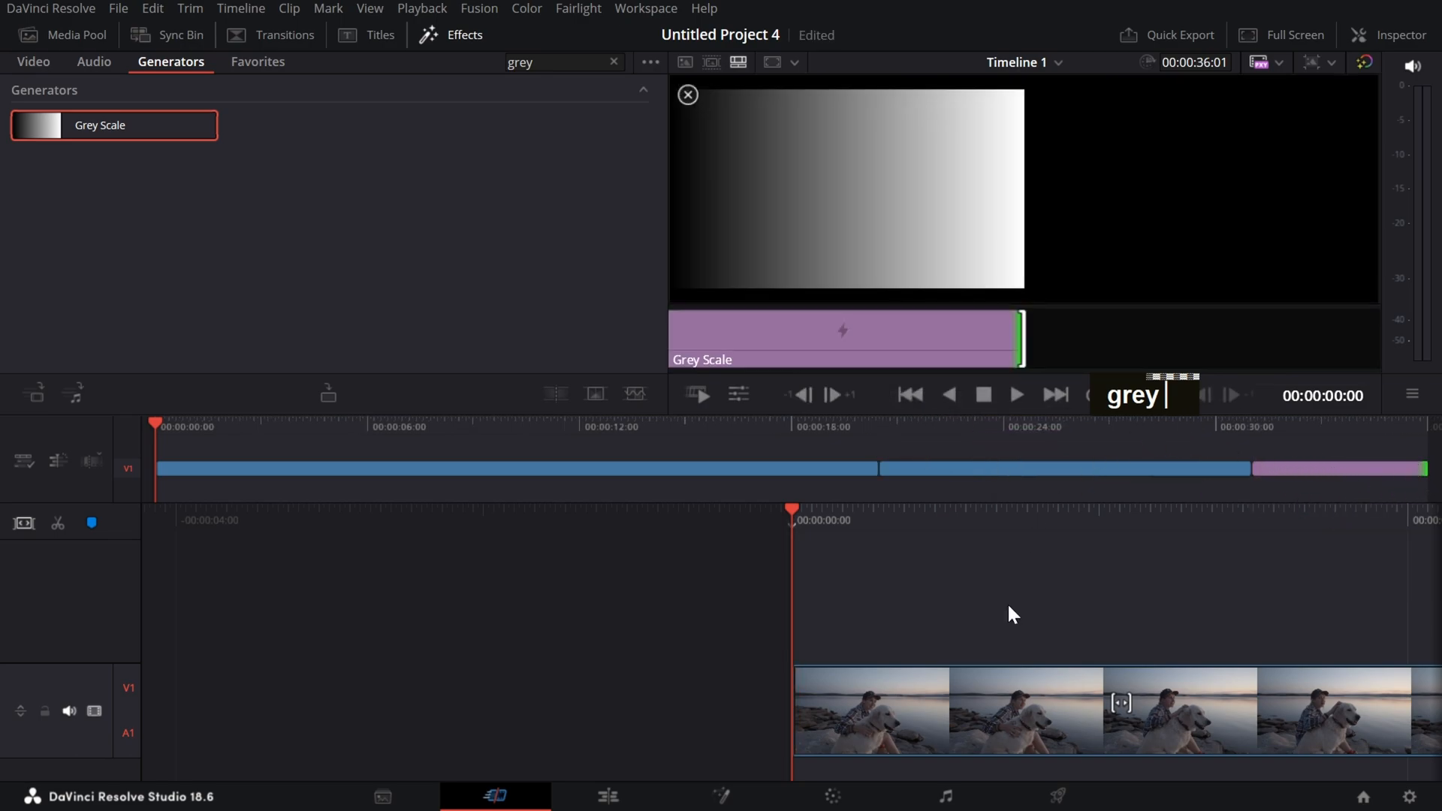
Step: Examine the grey gradient clip on the Cut and Color pages, viewing the Keyframes palette and the Scopes
left_click(860, 804)
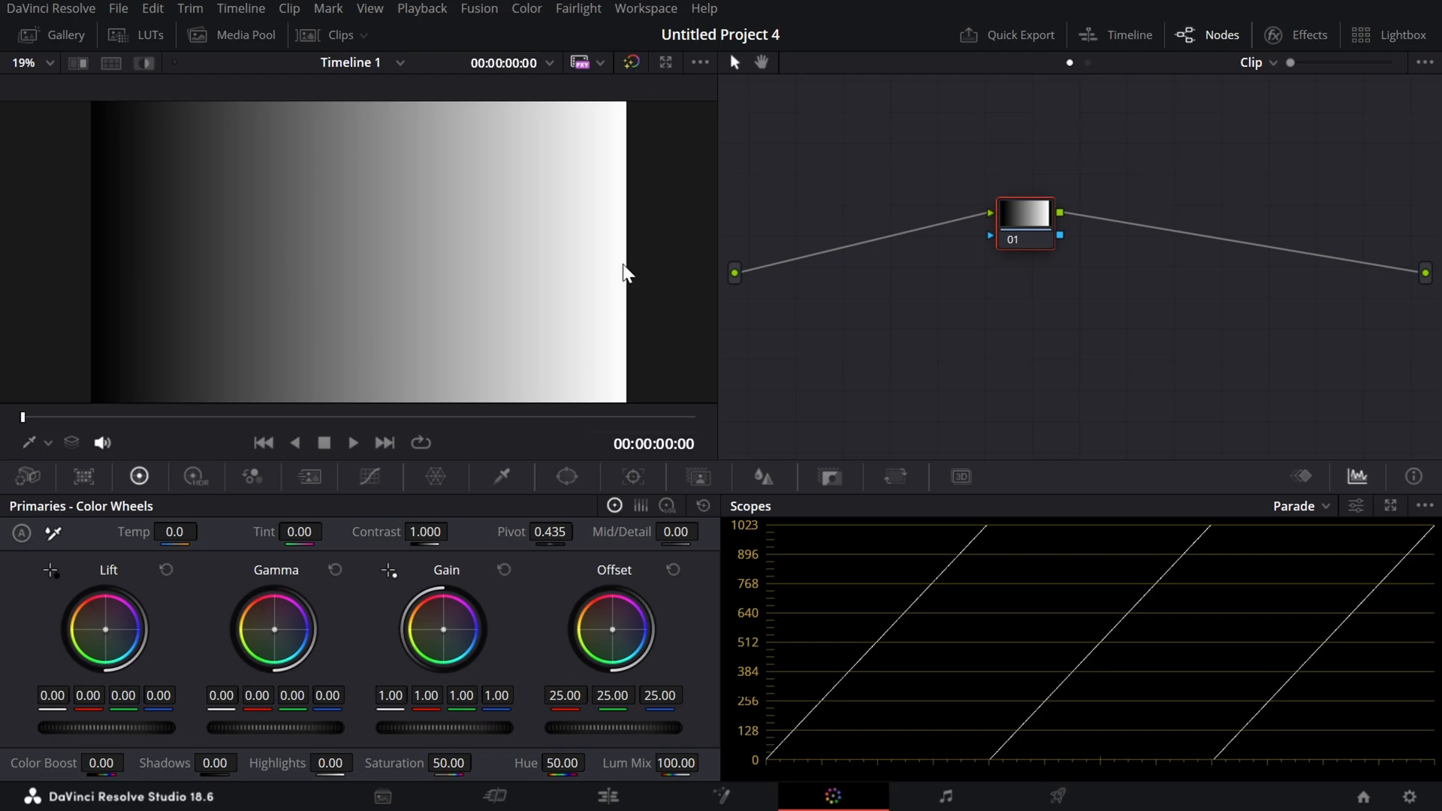
left_click(495, 796)
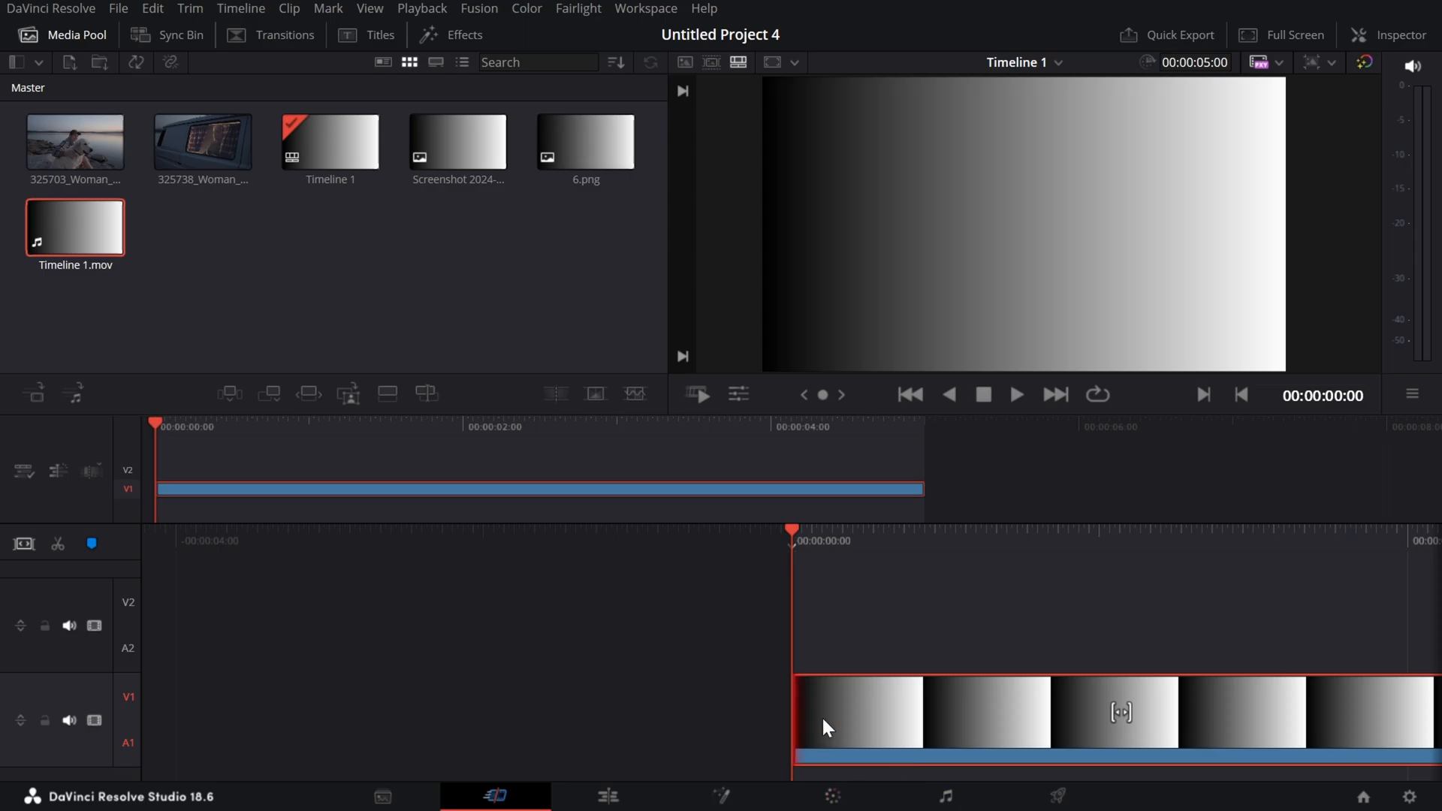
left_click(808, 807)
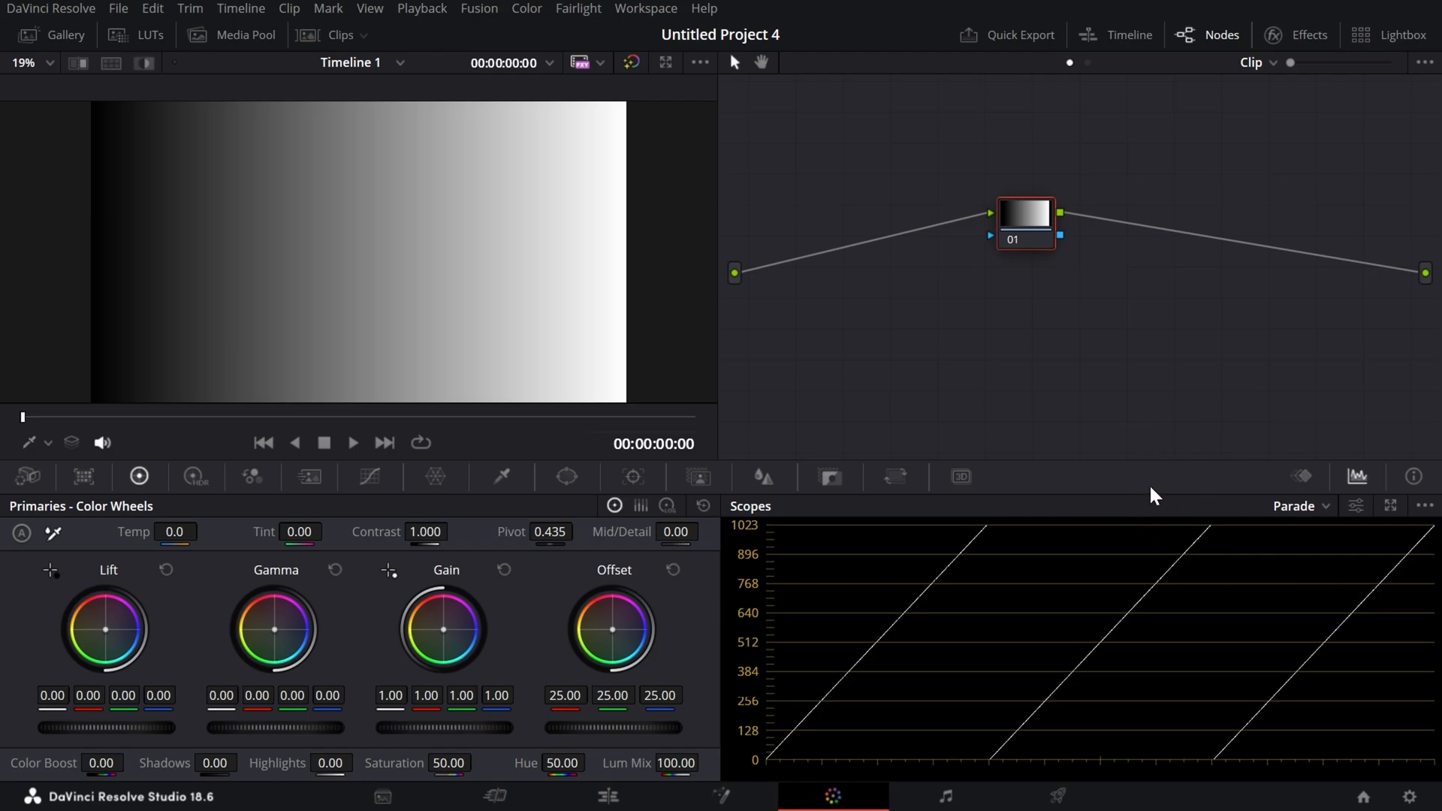
left_click(1305, 478)
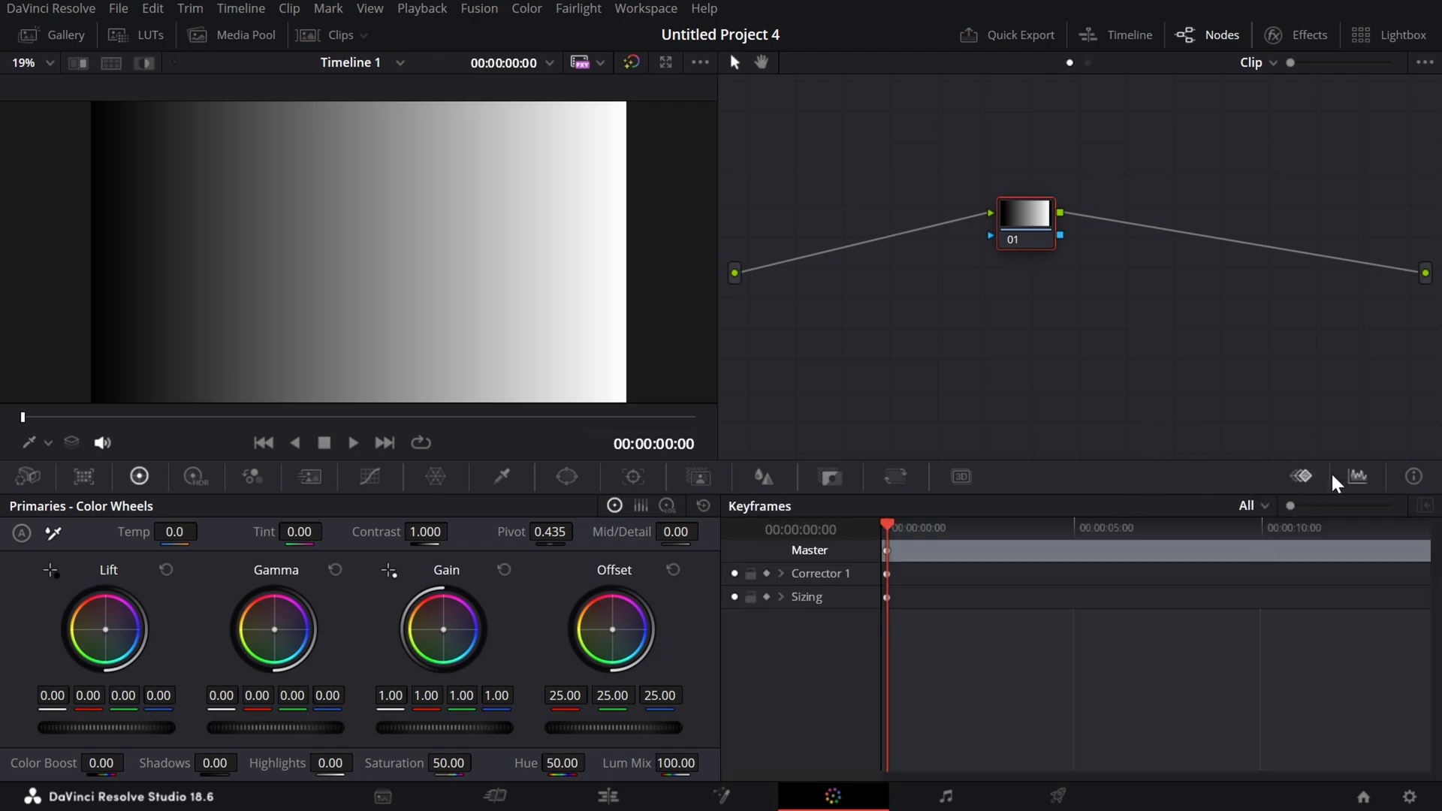
left_click(1356, 476)
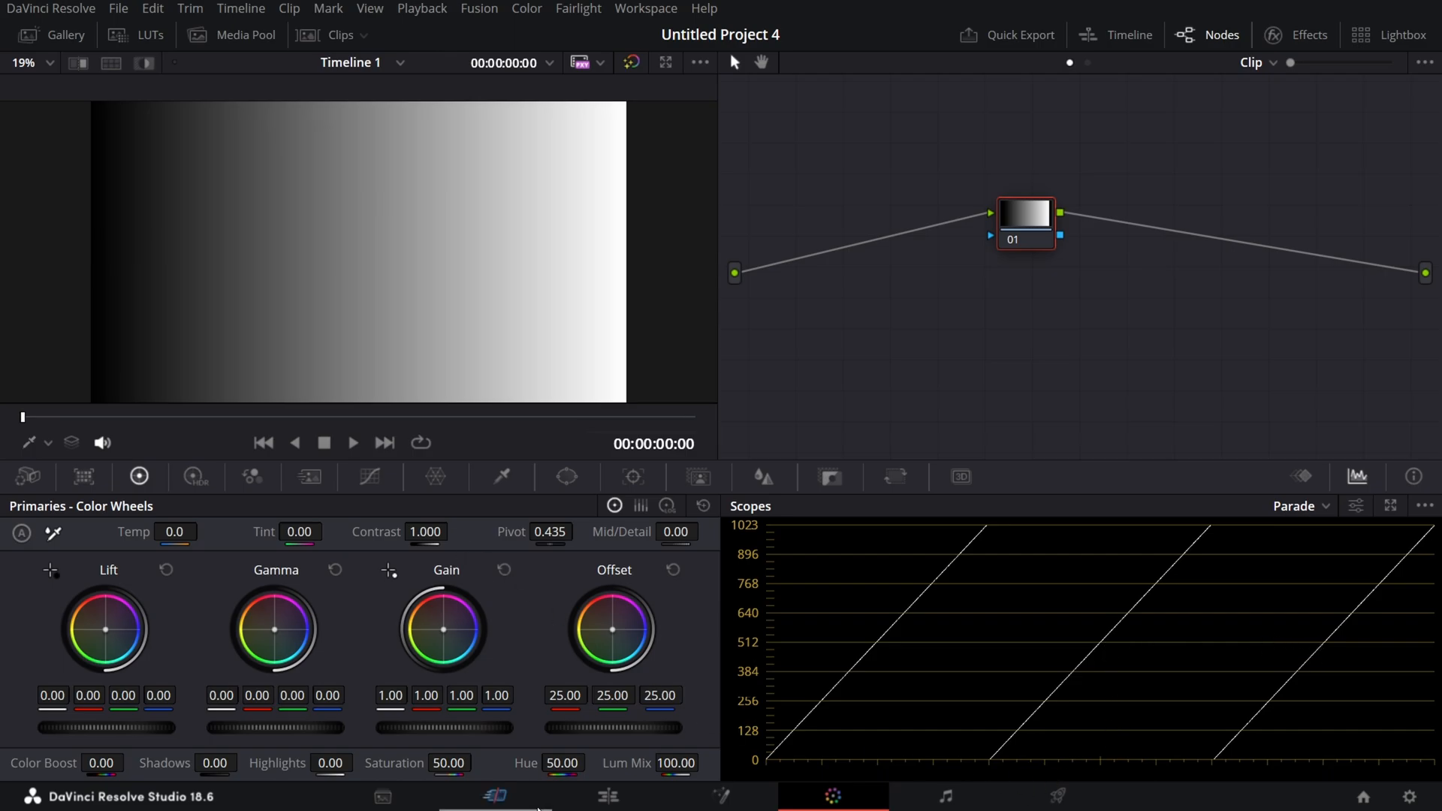
Step: Insert the 325703_Woman clip at the start of the timeline and show it in the Waveform scope on the Color page
left_click(495, 796)
left_click_drag(42, 132, 792, 654)
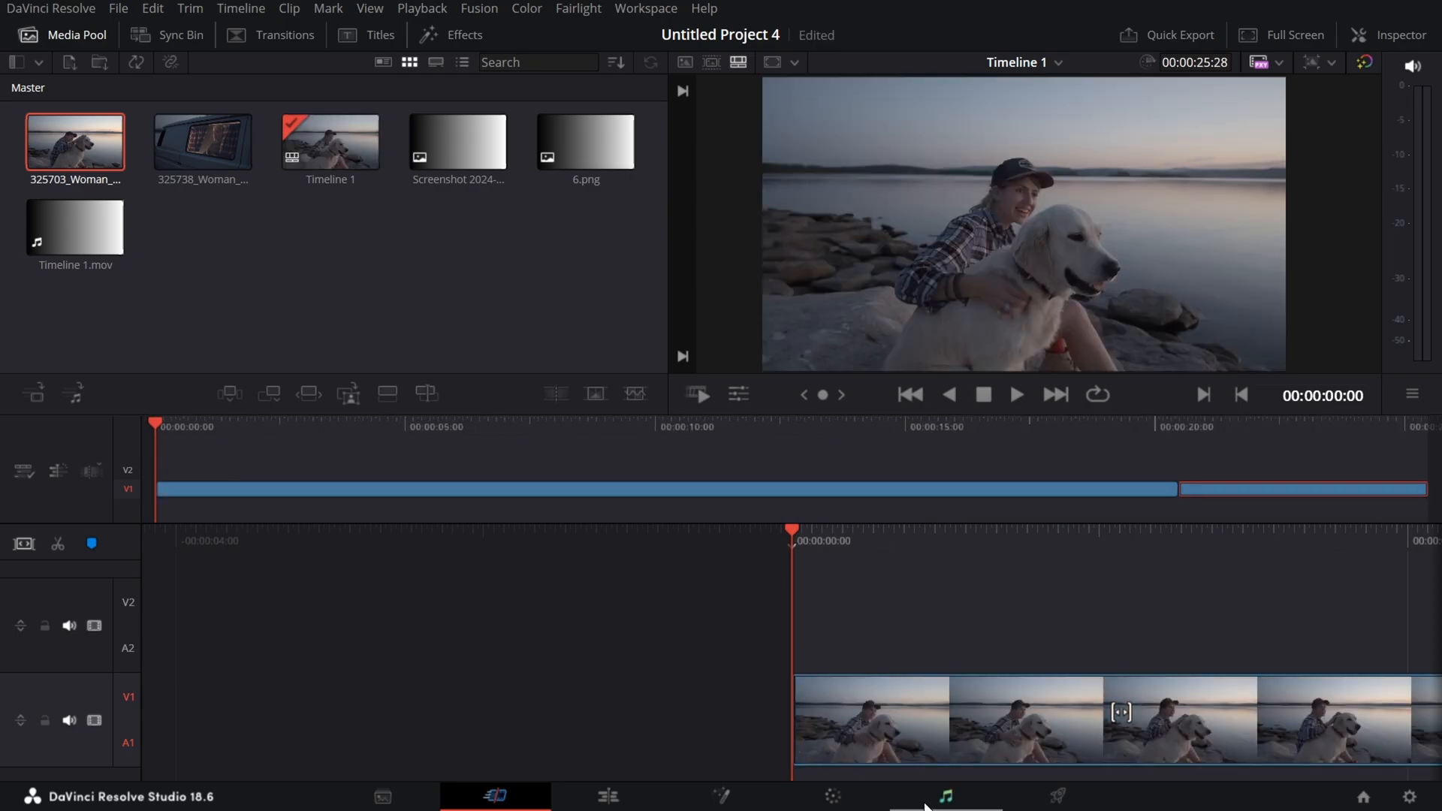
left_click(832, 796)
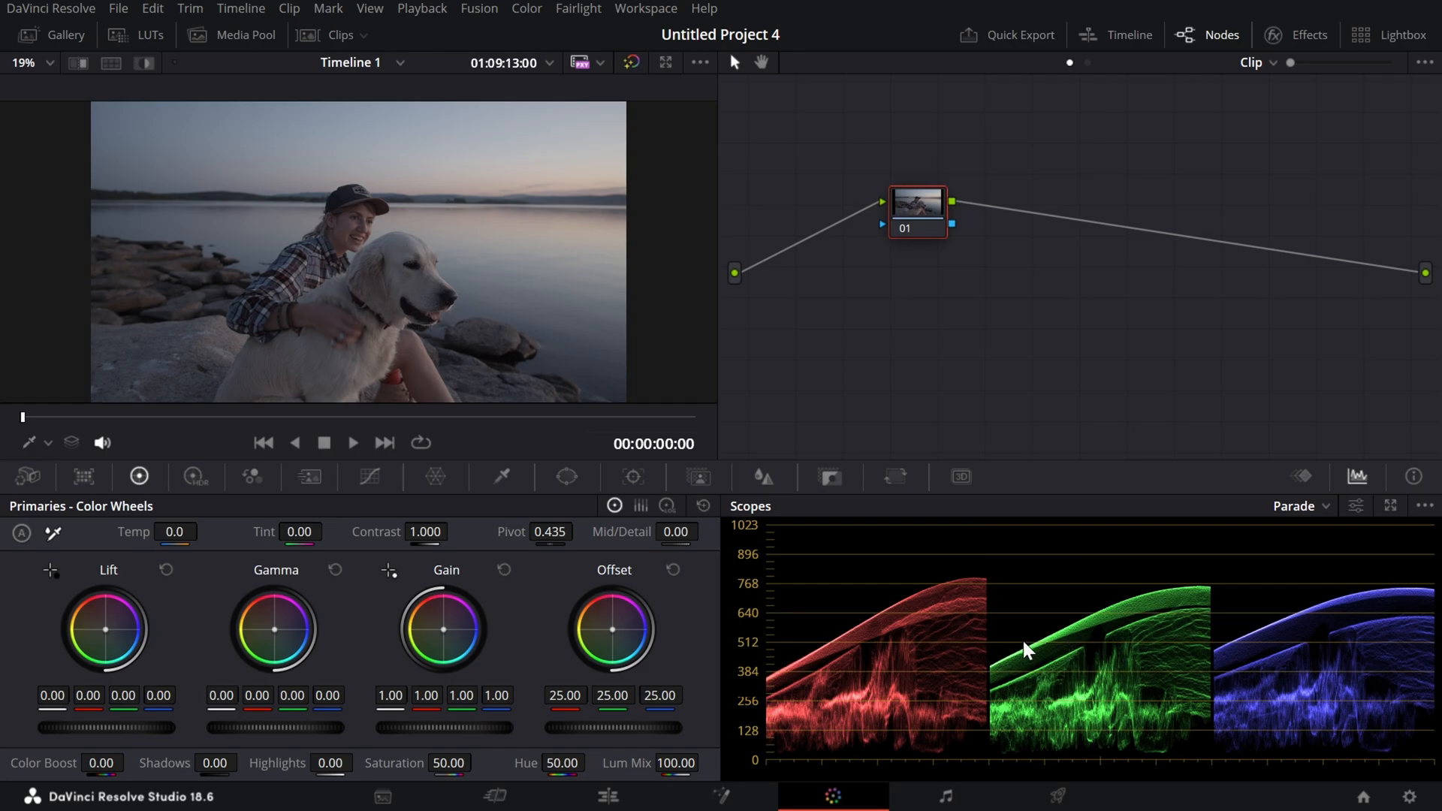
left_click(1321, 505)
left_click(1329, 555)
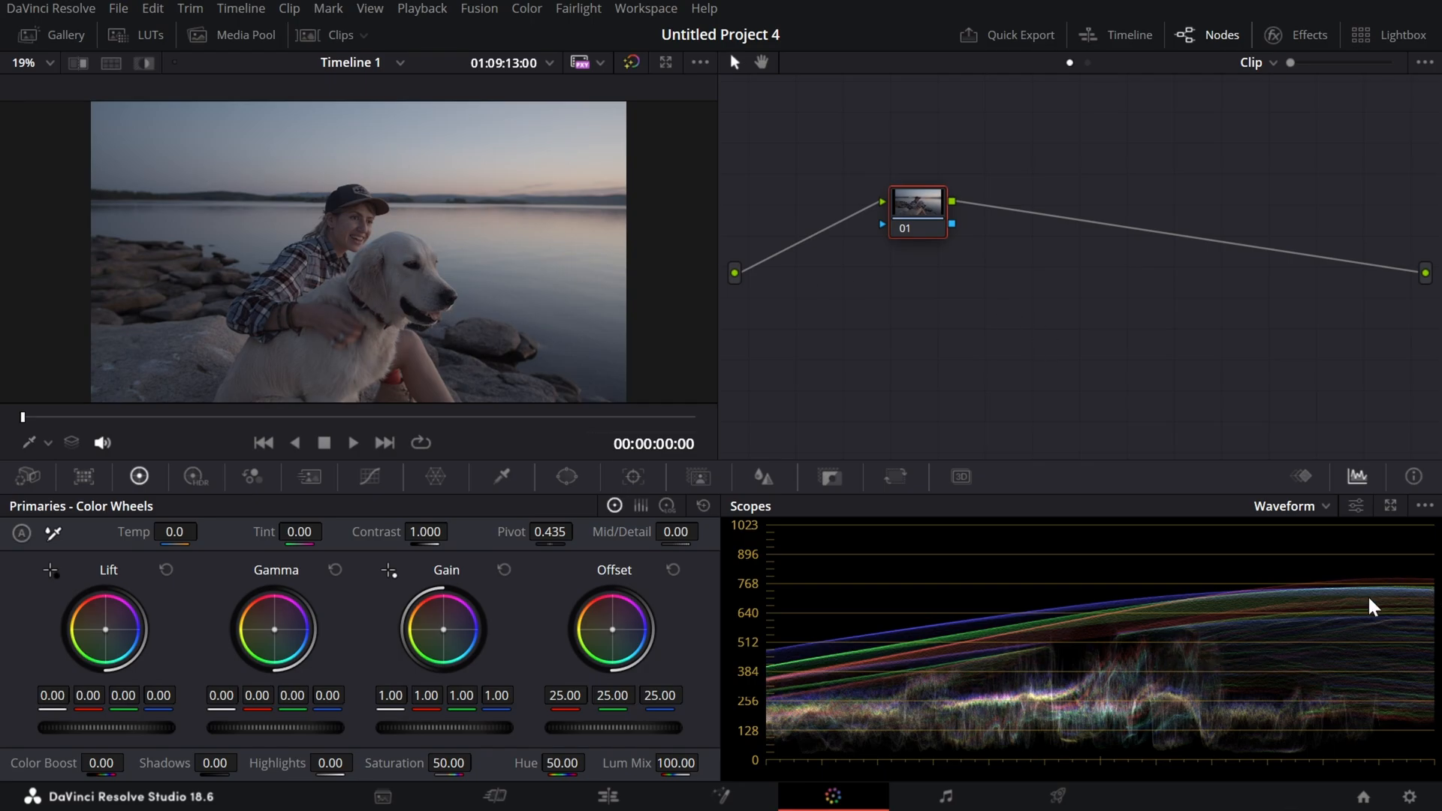
Step: Select the grey gradient clip 02 from the clip thumbnails, hide the thumbnails, and set the scope to Parade
left_click(308, 30)
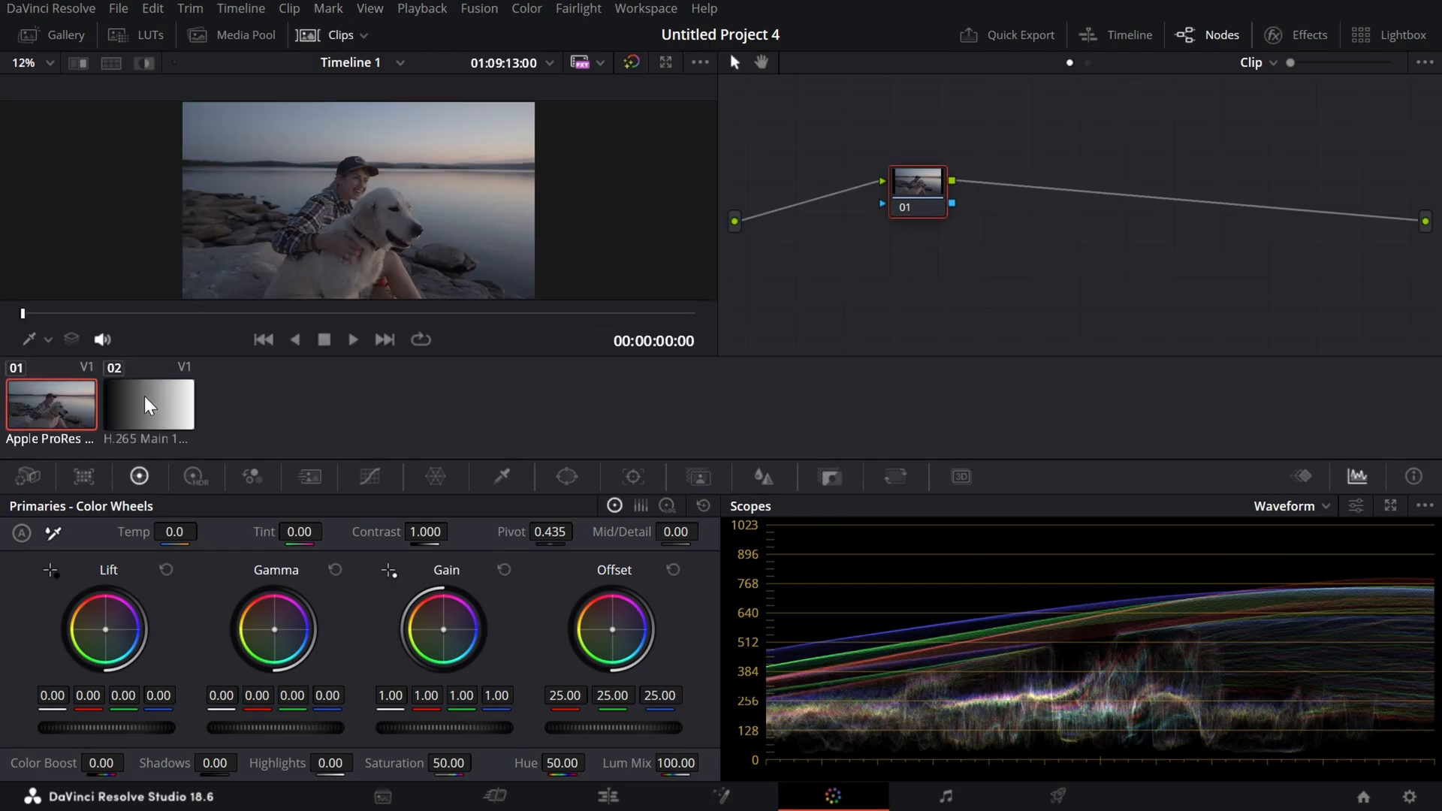
left_click(145, 395)
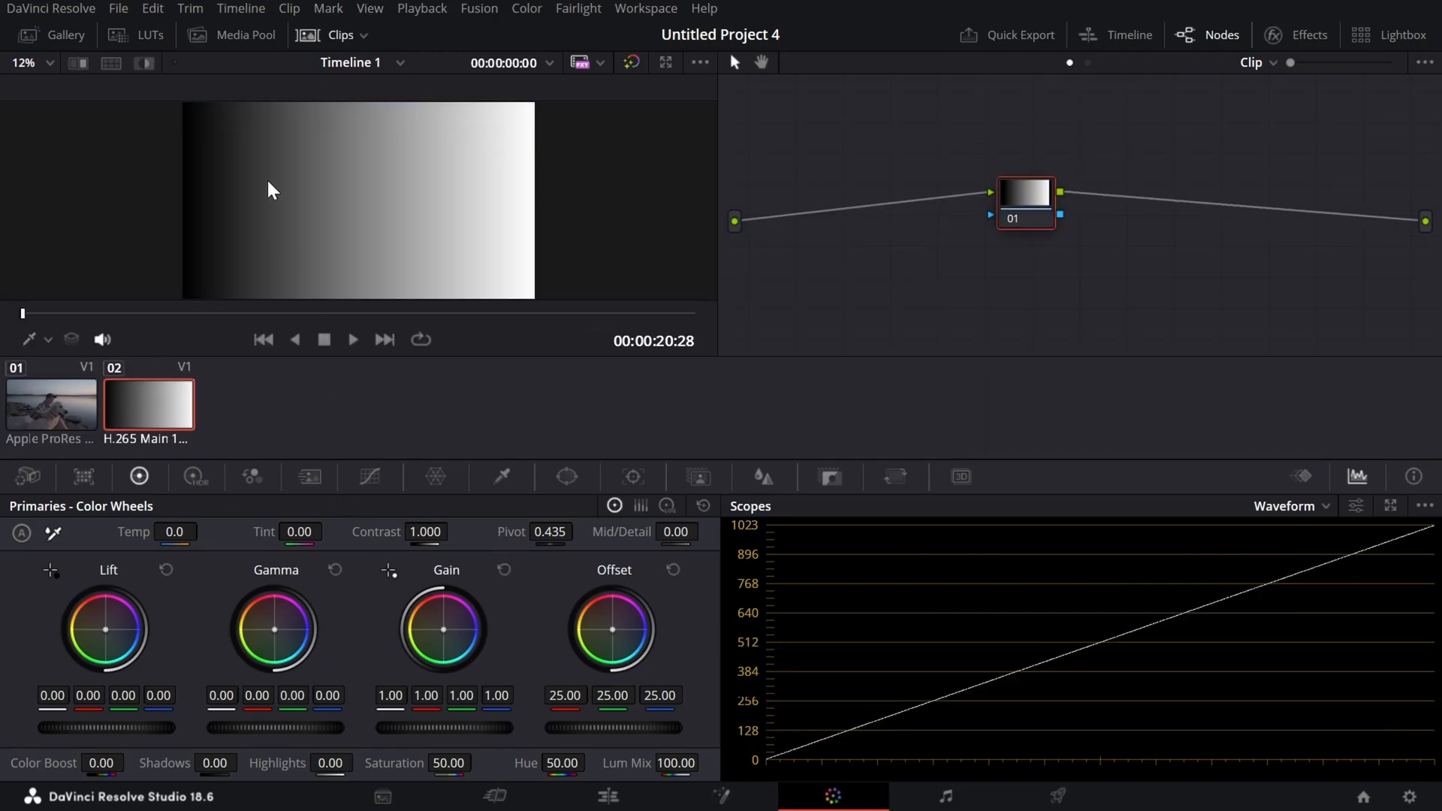
left_click(323, 34)
left_click(1288, 506)
left_click(1283, 531)
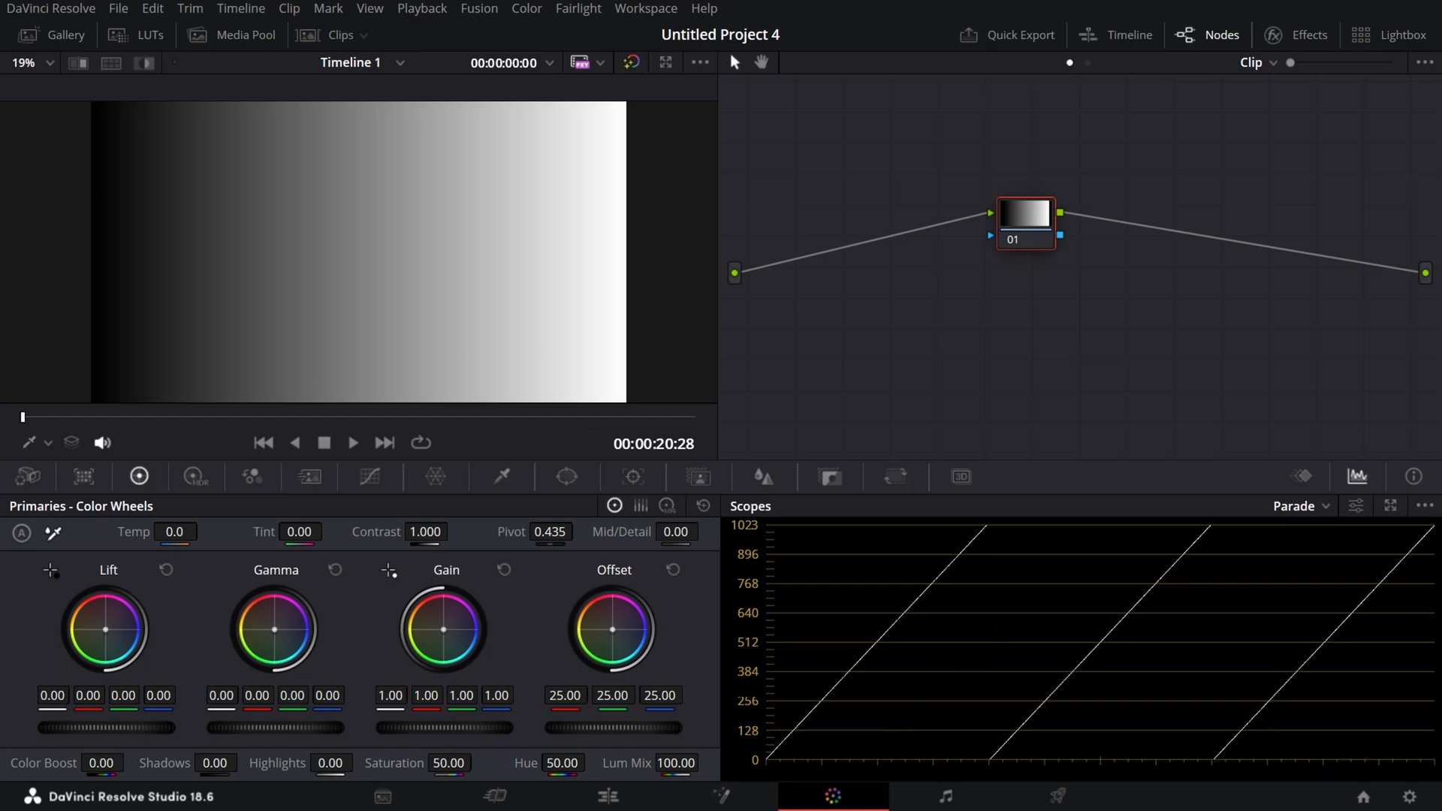
Step: Try the Lift master wheel at 0.13, 0.21 and -0.90 on the grey gradient, restoring the default before the negative value
left_click_drag(107, 728, 148, 728)
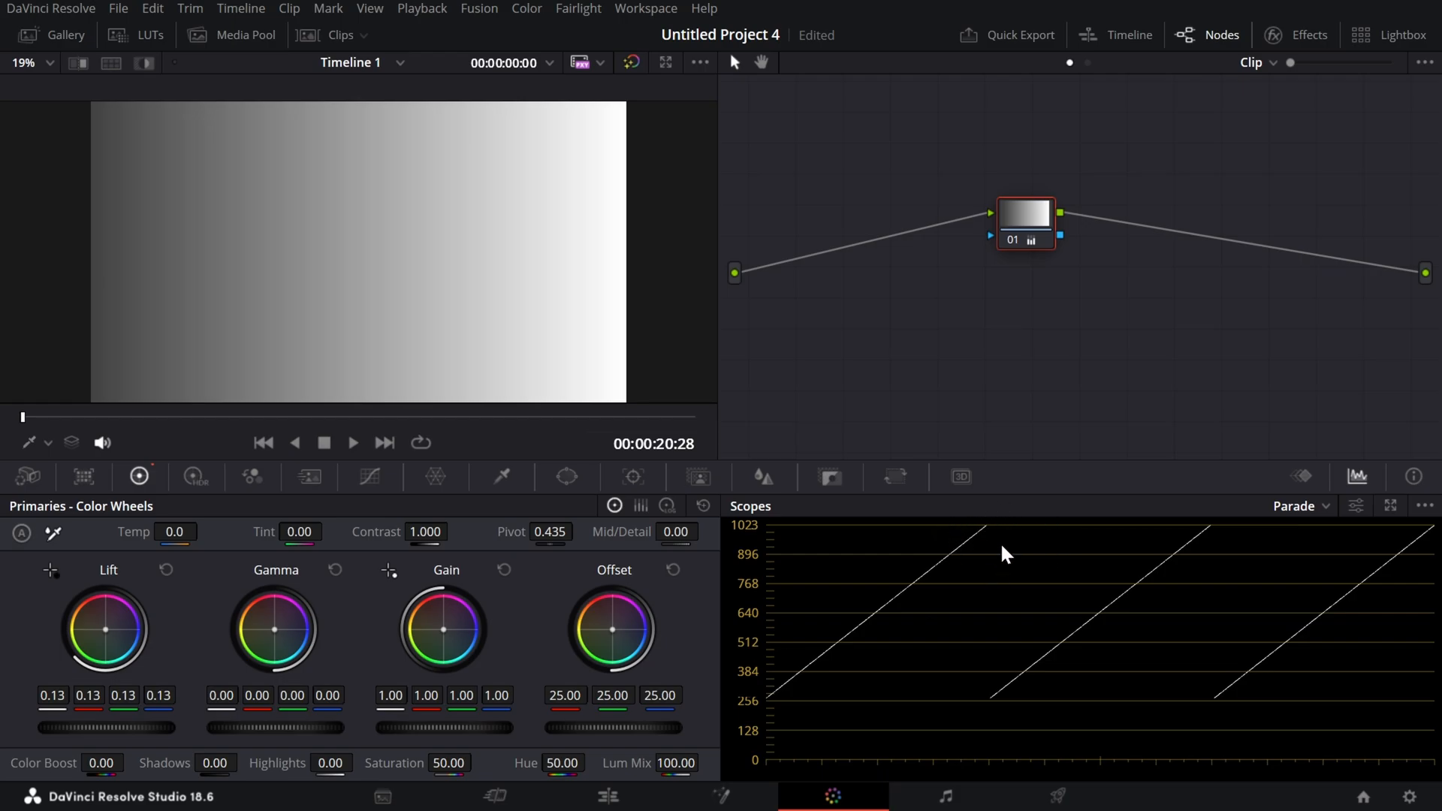
left_click_drag(942, 517, 657, 640)
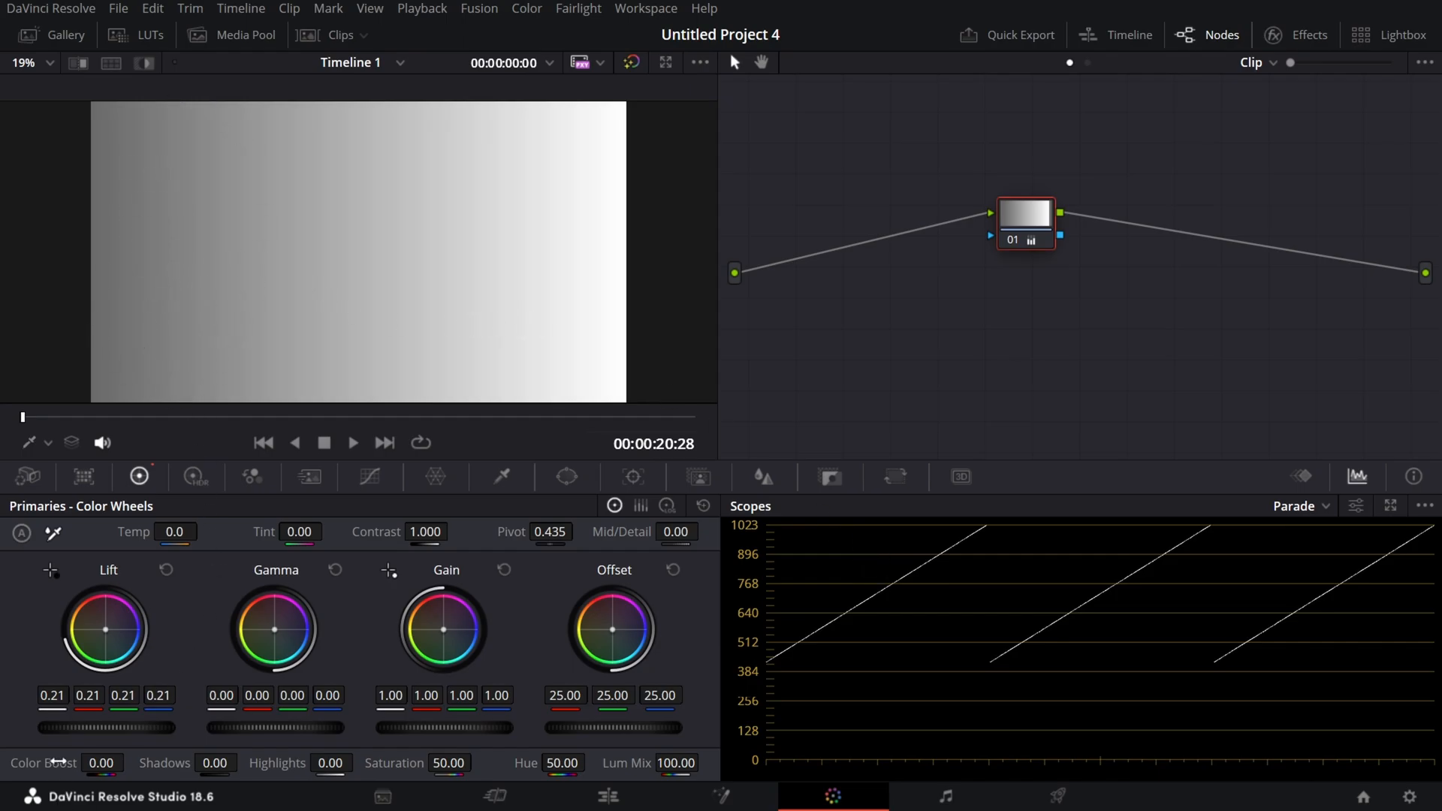
double_click(115, 725)
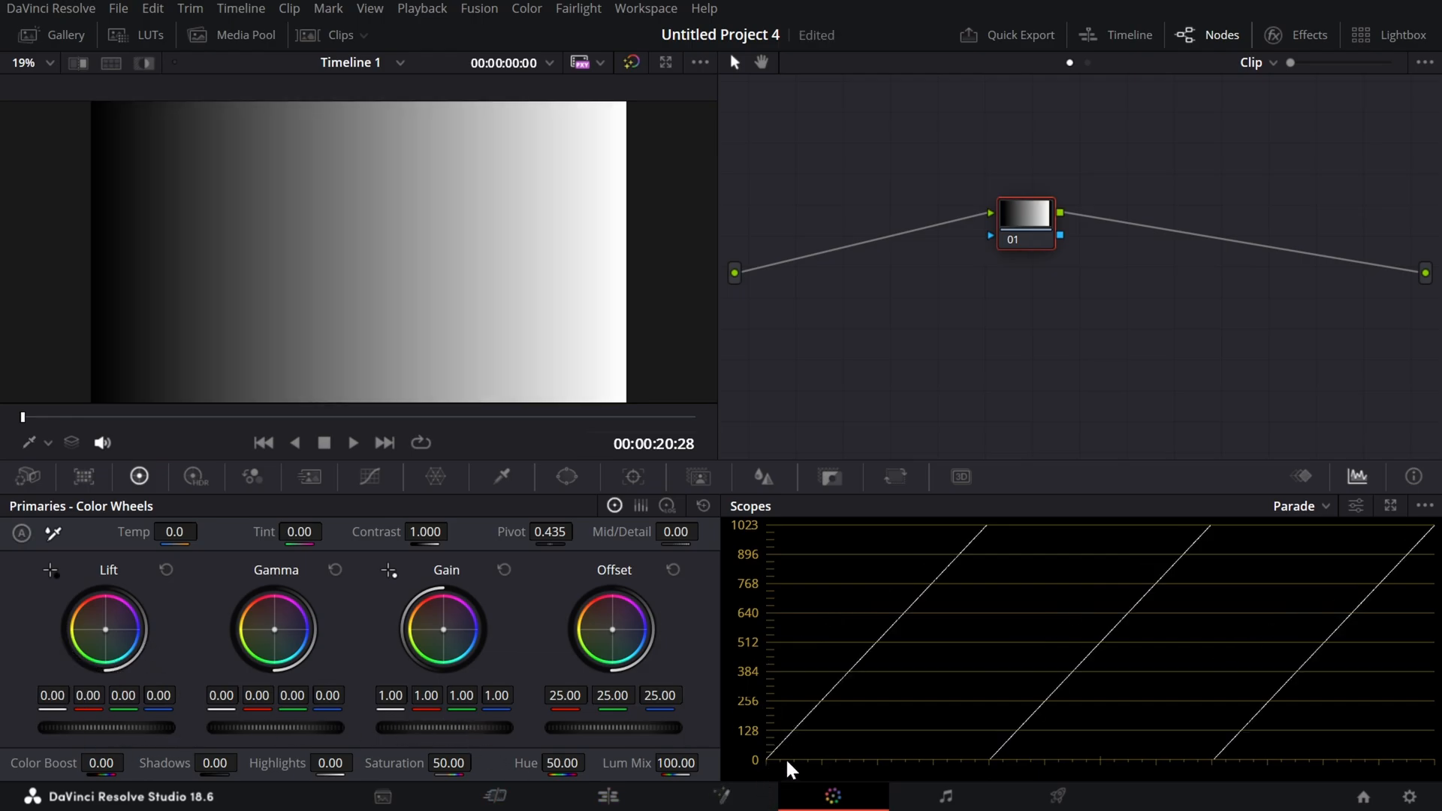
mouse_move(66, 723)
left_mouse_down()
mouse_move(102, 723)
mouse_move(39, 728)
left_mouse_up()
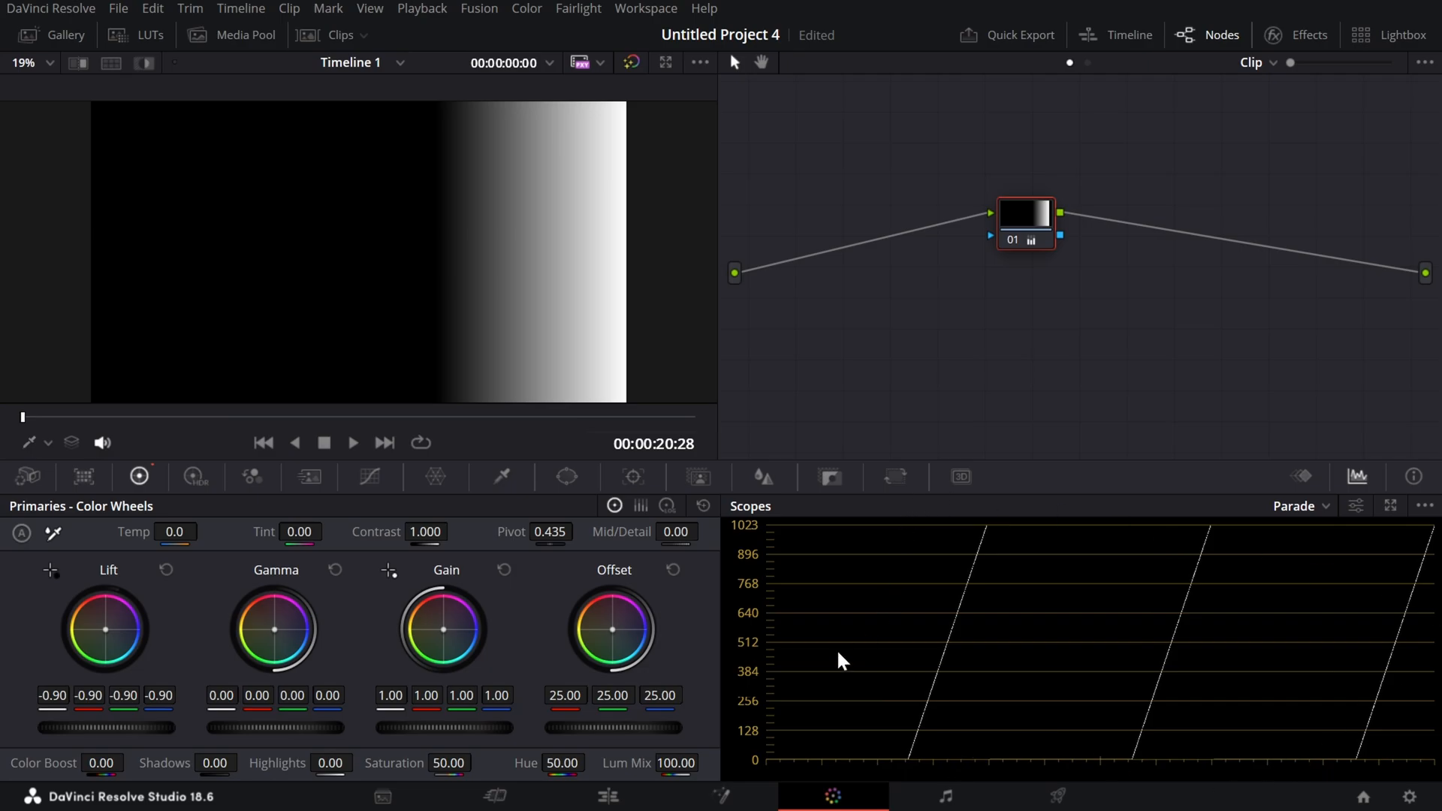
Step: Open the Custom curves and pull the curve's white and black end points outward
left_click(371, 477)
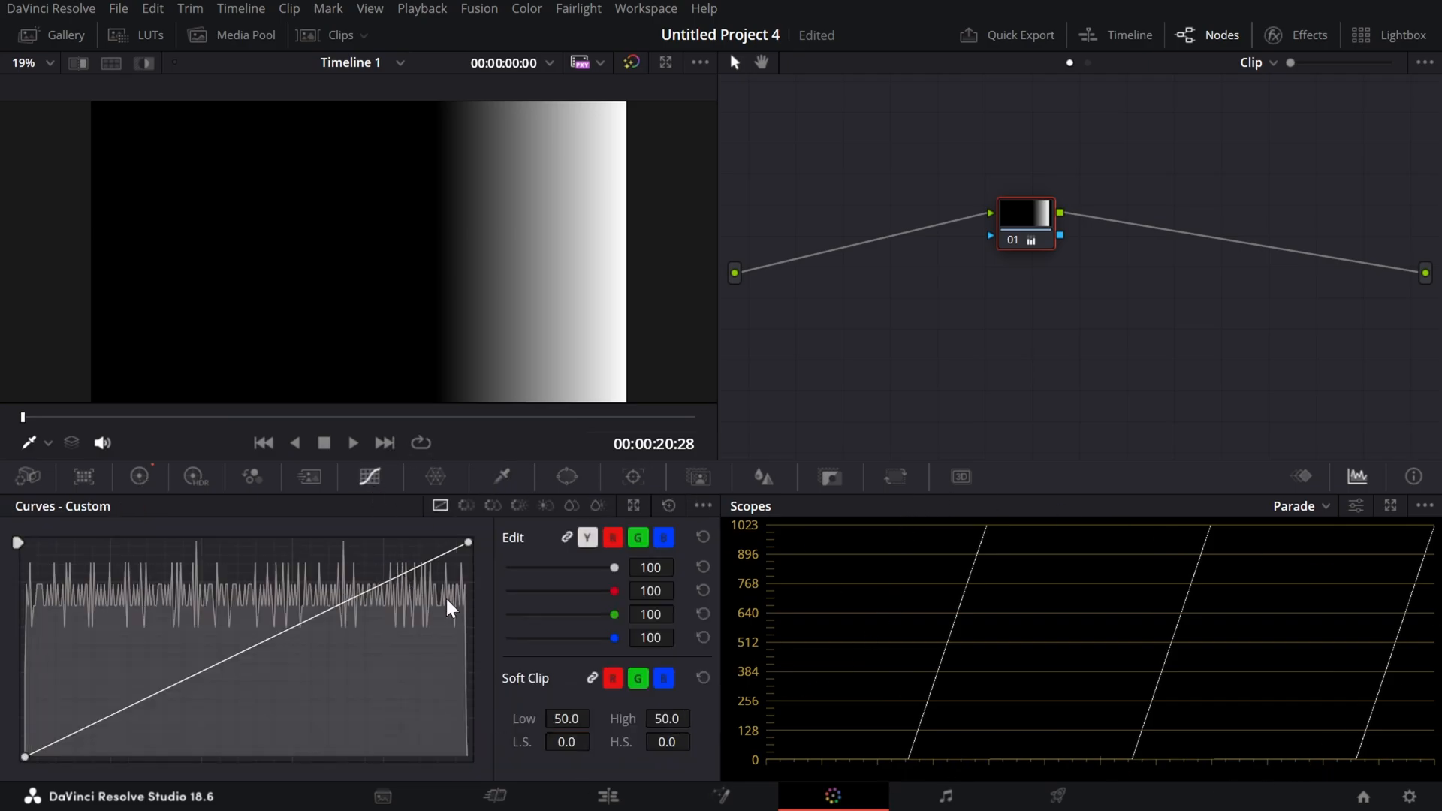
left_click_drag(468, 542, 549, 458)
left_click_drag(26, 759, 18, 796)
left_click(494, 804)
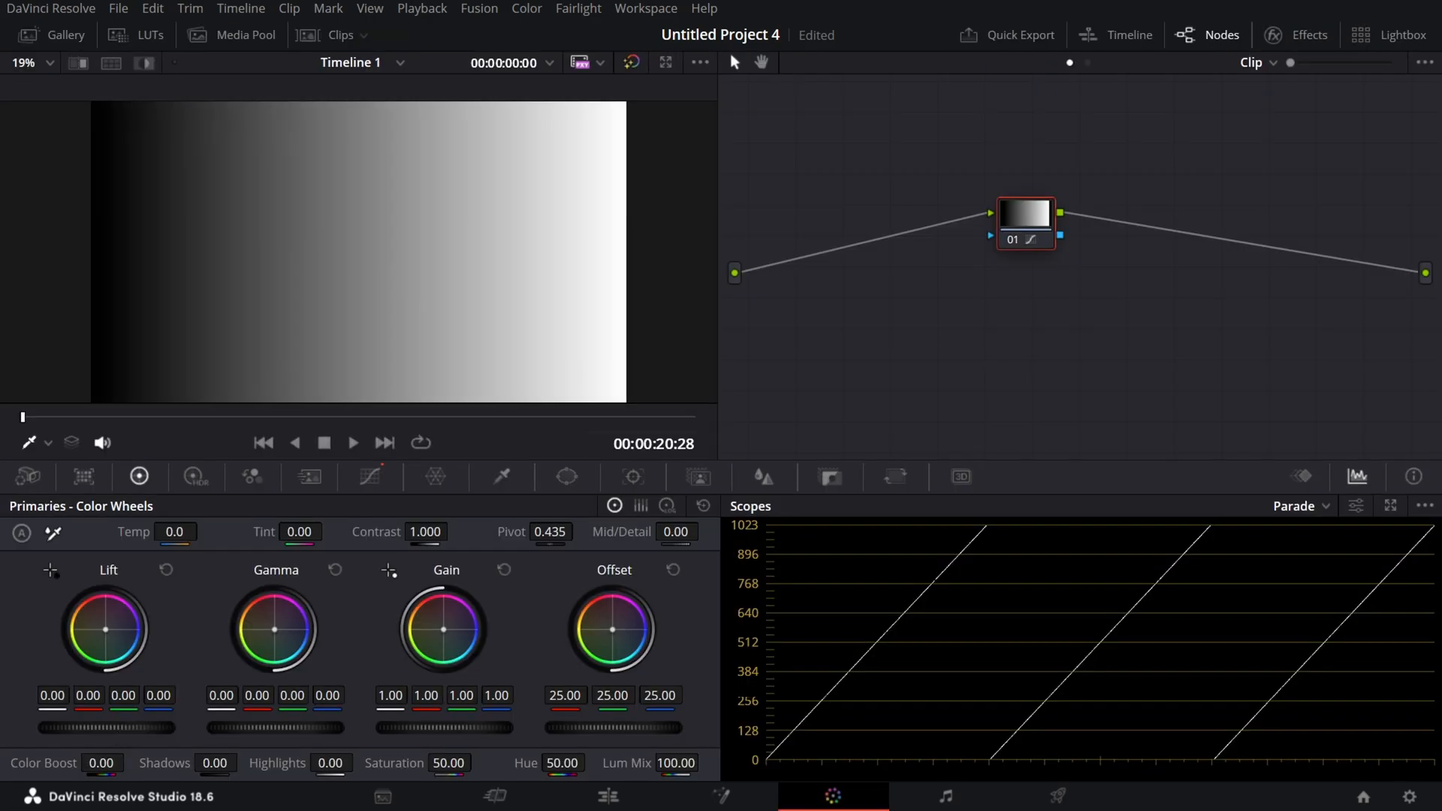
Step: Try the Lift master wheel at -0.40, reset the Primaries, and set the Lift master to 0.34
left_click_drag(107, 727, 39, 727)
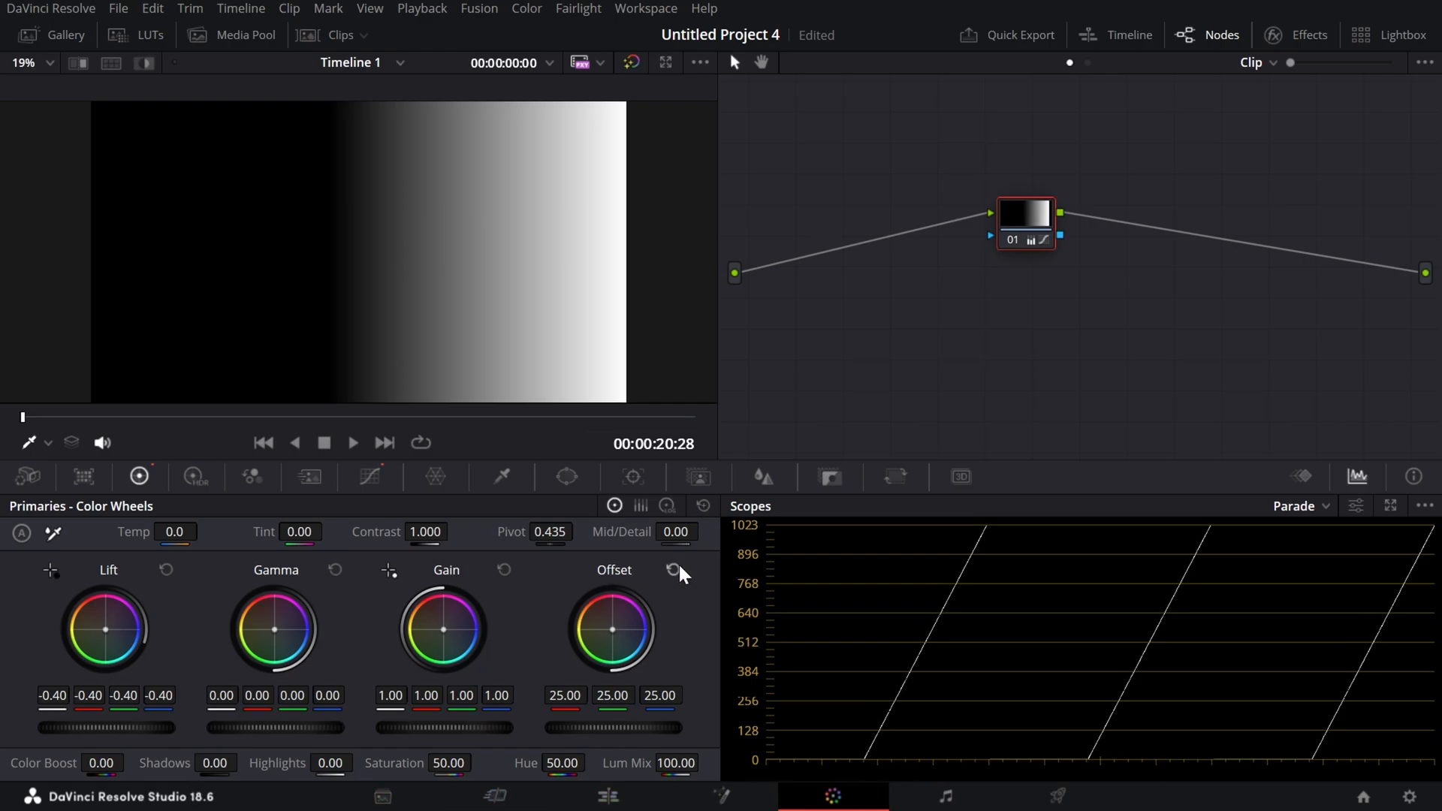
left_click(704, 506)
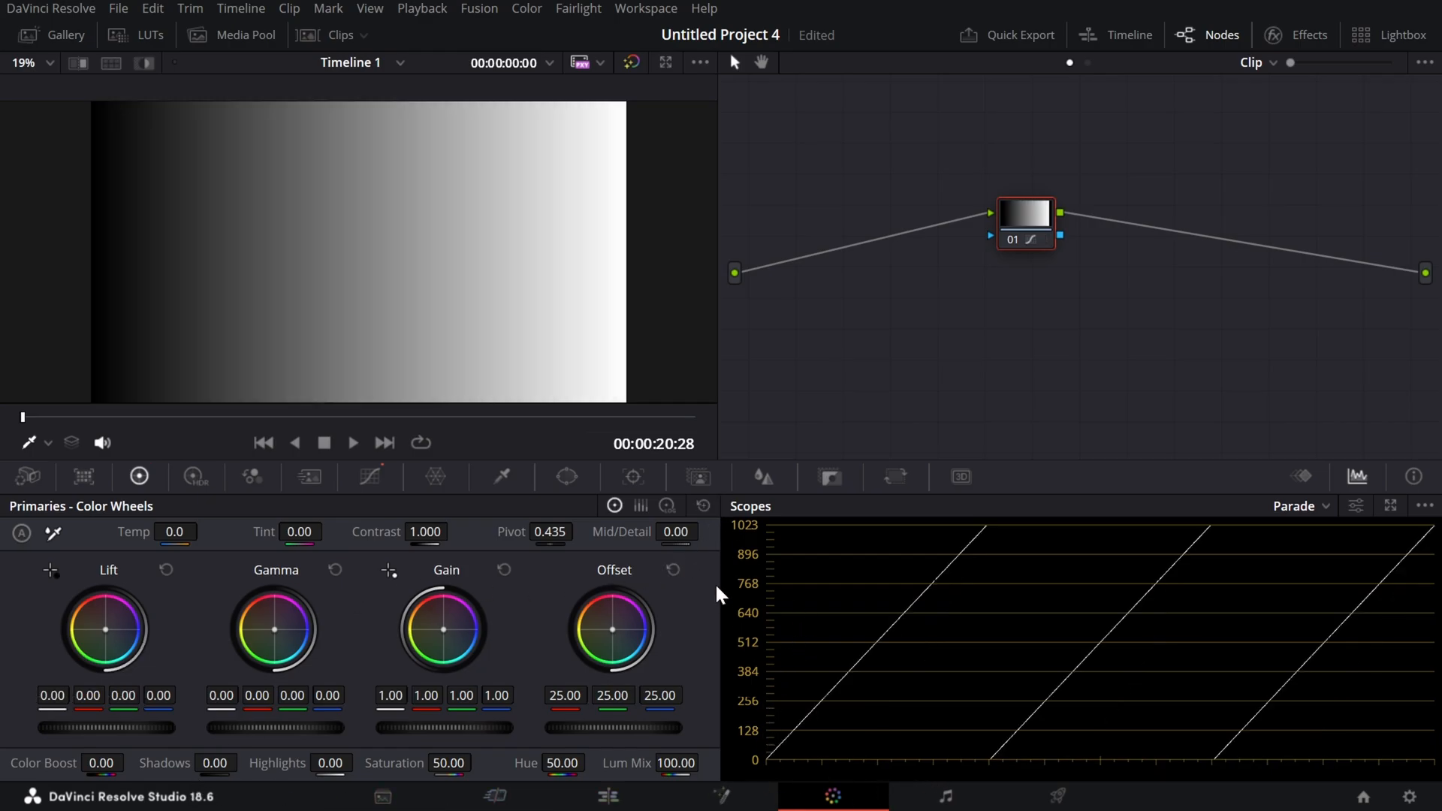
left_click_drag(74, 727, 124, 727)
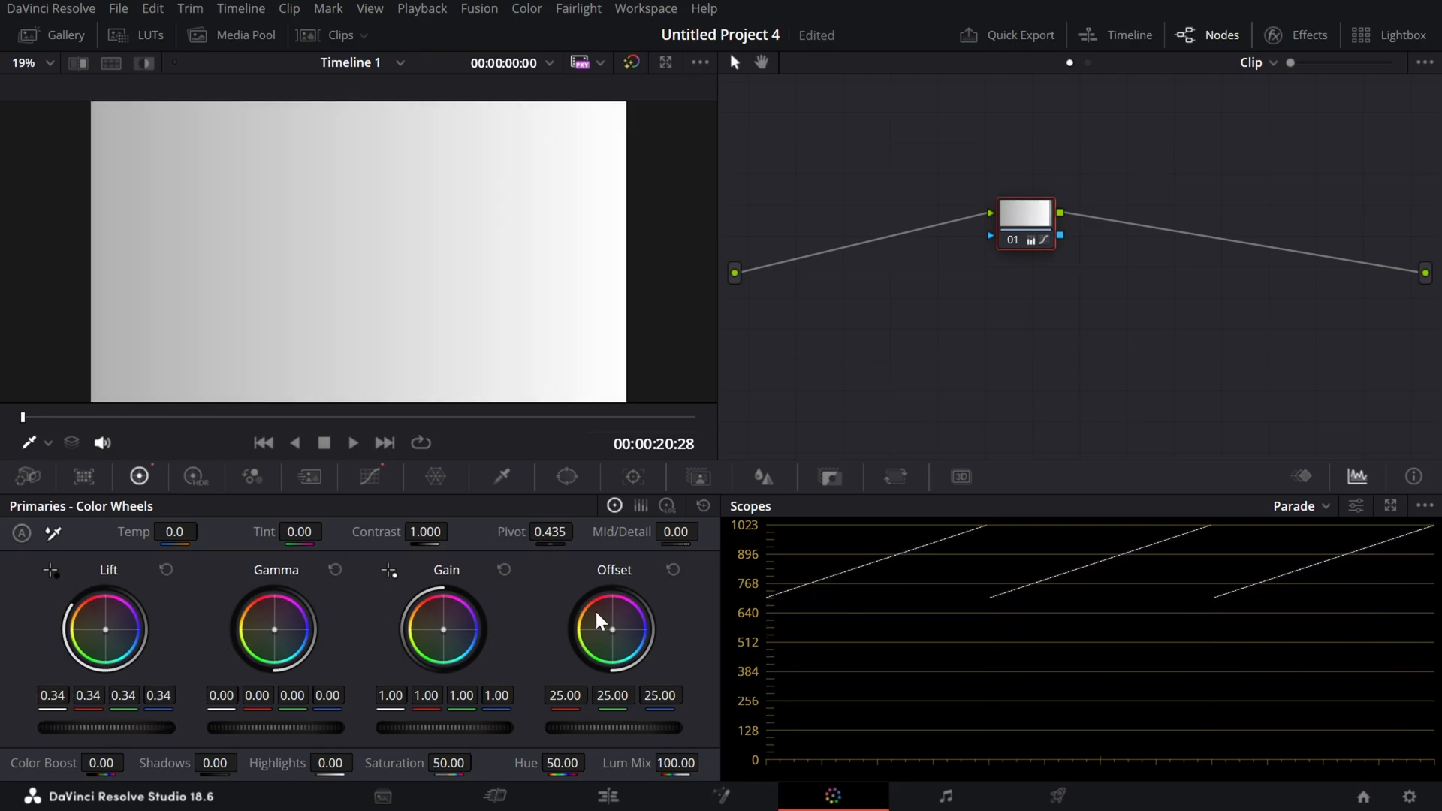
Step: Reset the Primaries, raise the Gamma master wheel to 0.23 on the grey gradient, and save the project
left_click(704, 506)
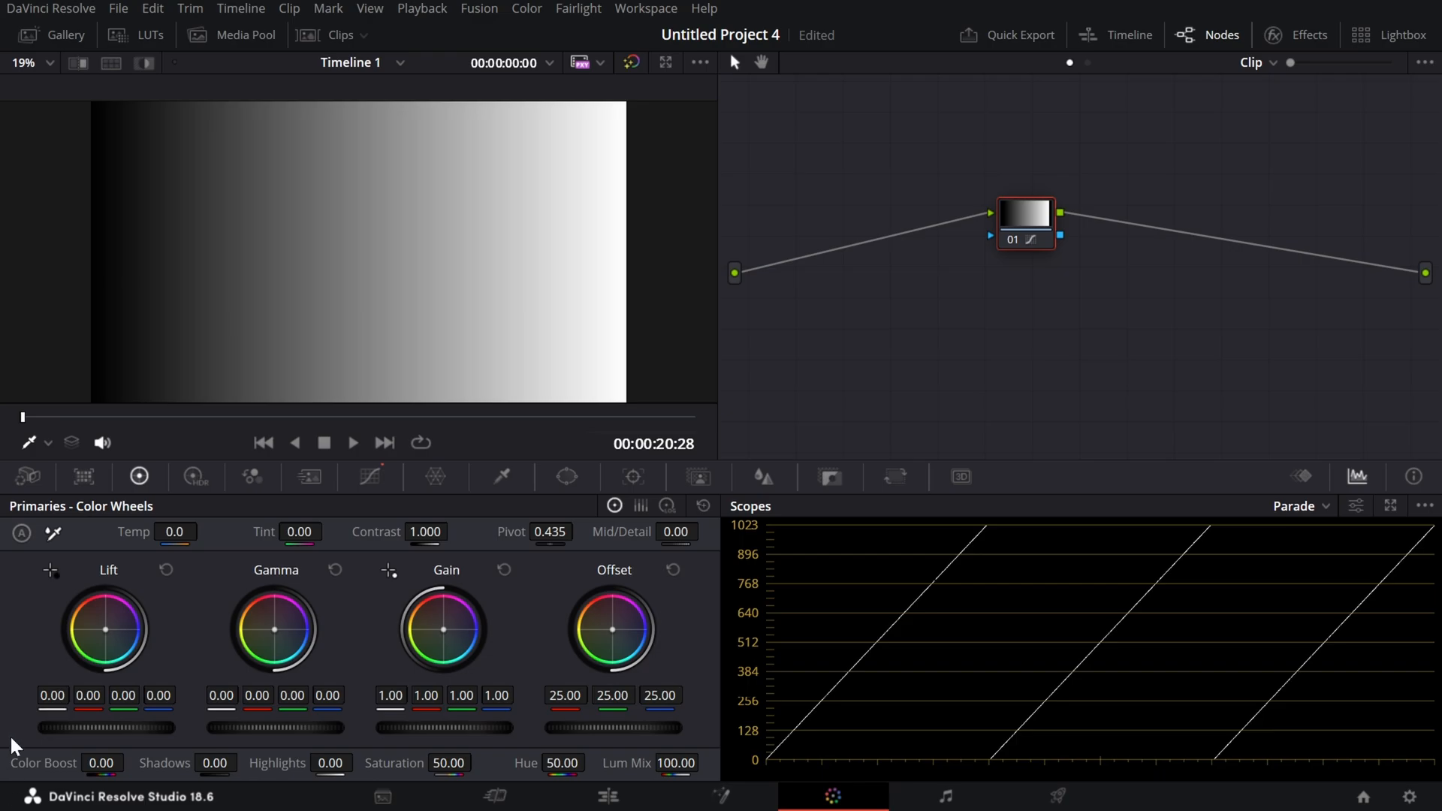
left_click_drag(275, 727, 349, 728)
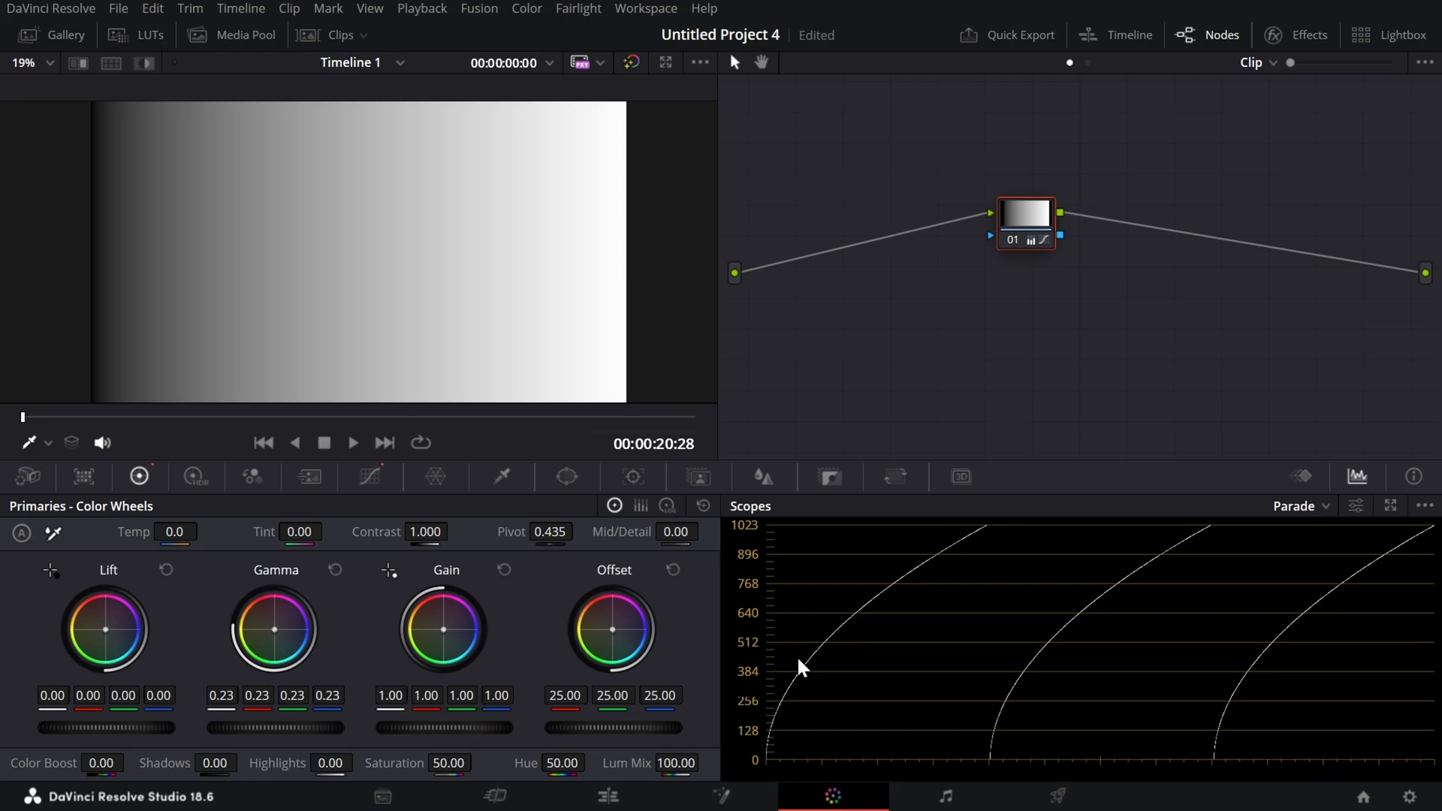
key("ctrl+s")
Step: Restore the Gamma default and try the Gain master wheel at 1.61 and 1.50
left_click(335, 570)
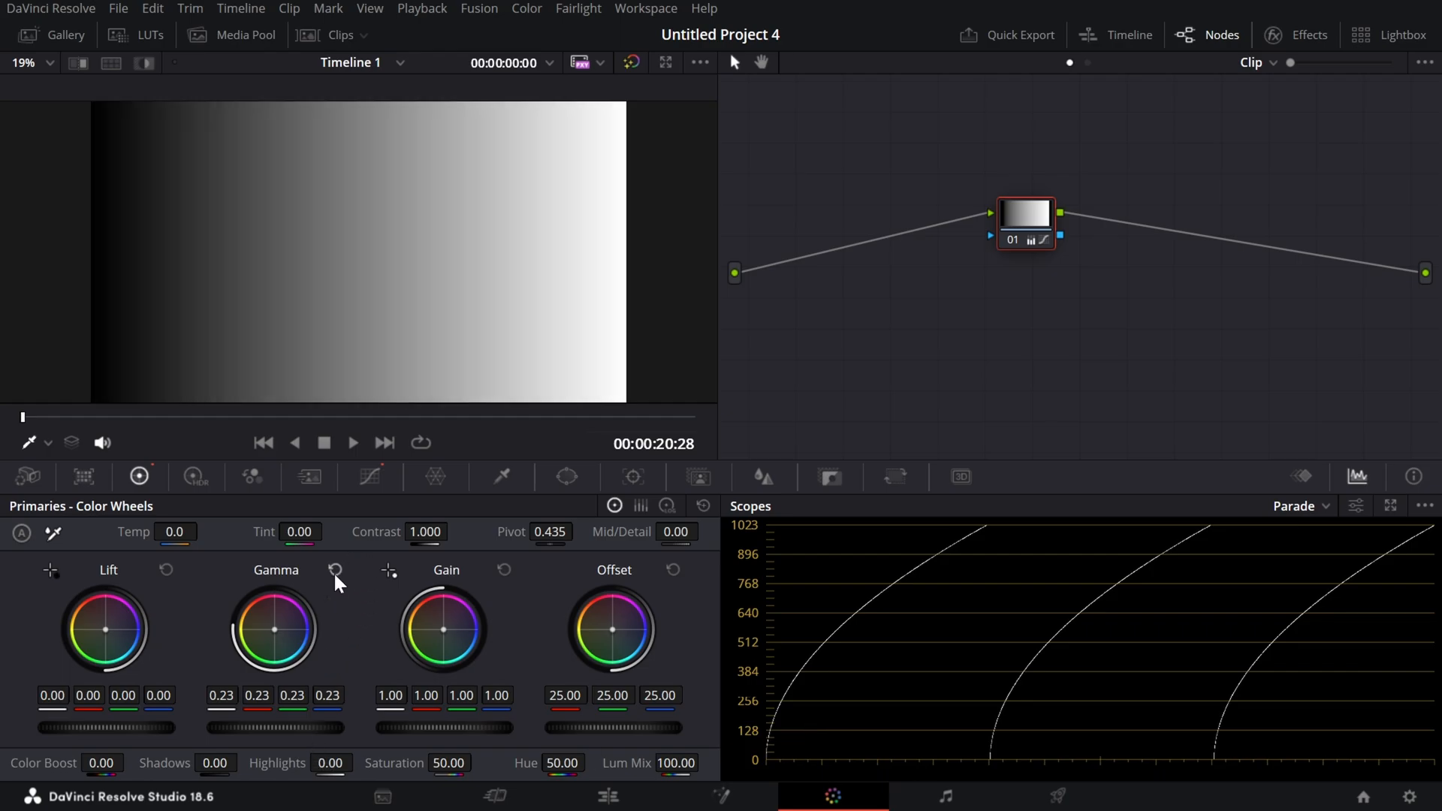
left_click_drag(389, 727, 431, 709)
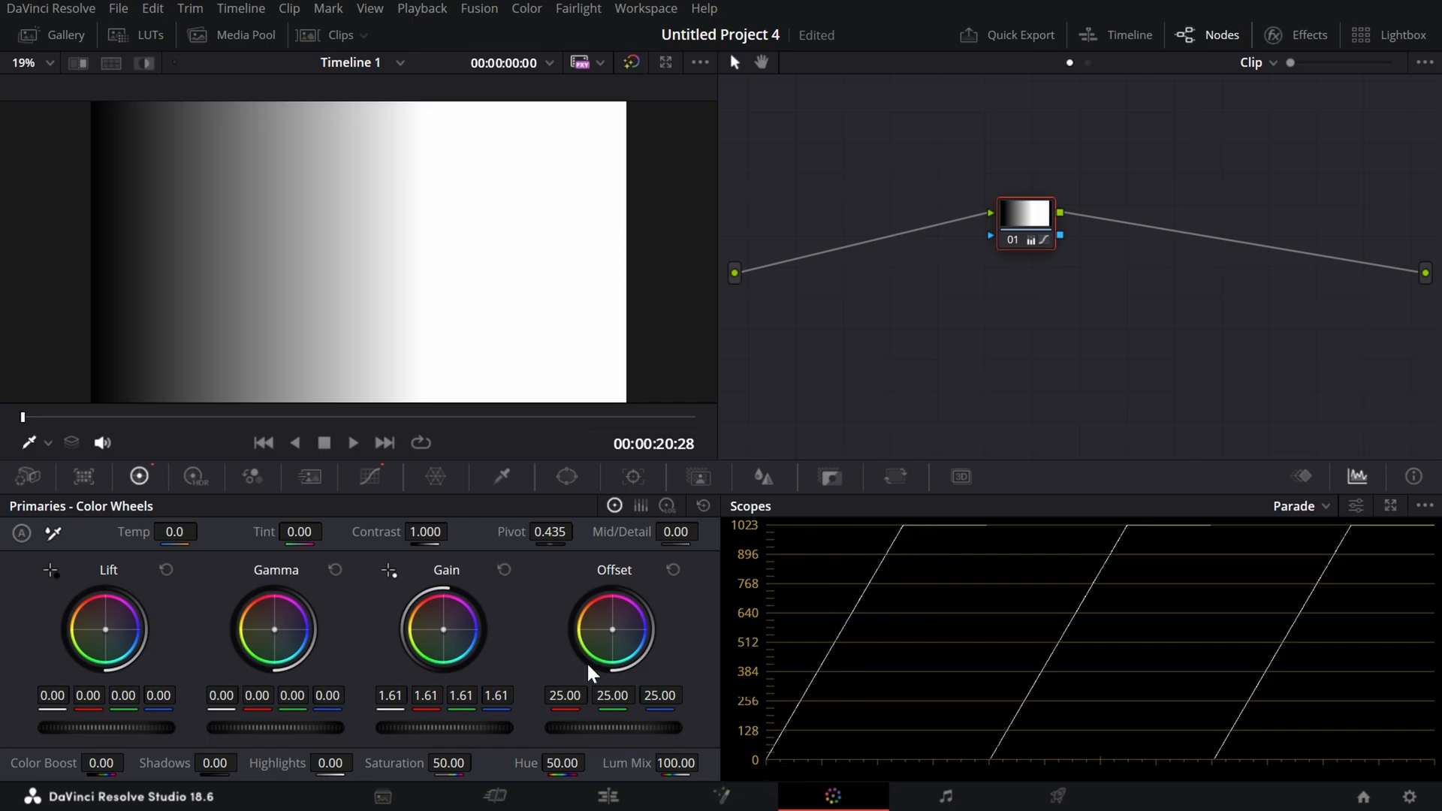
mouse_move(461, 727)
left_mouse_down()
mouse_move(495, 727)
mouse_move(436, 727)
left_mouse_up()
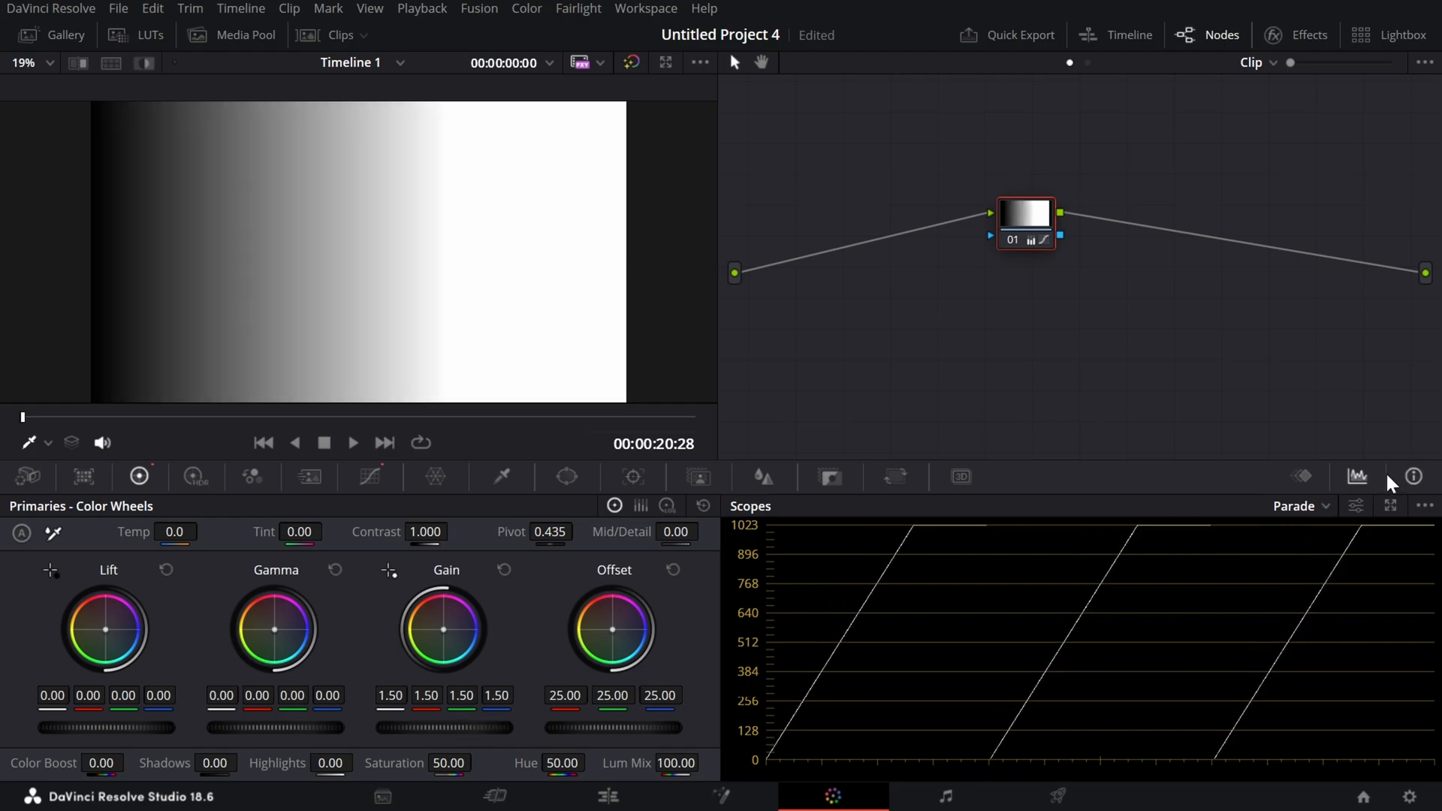
Step: Open the scopes in a floating window, show only a single Parade, and place the window beside the viewer
left_click(1390, 507)
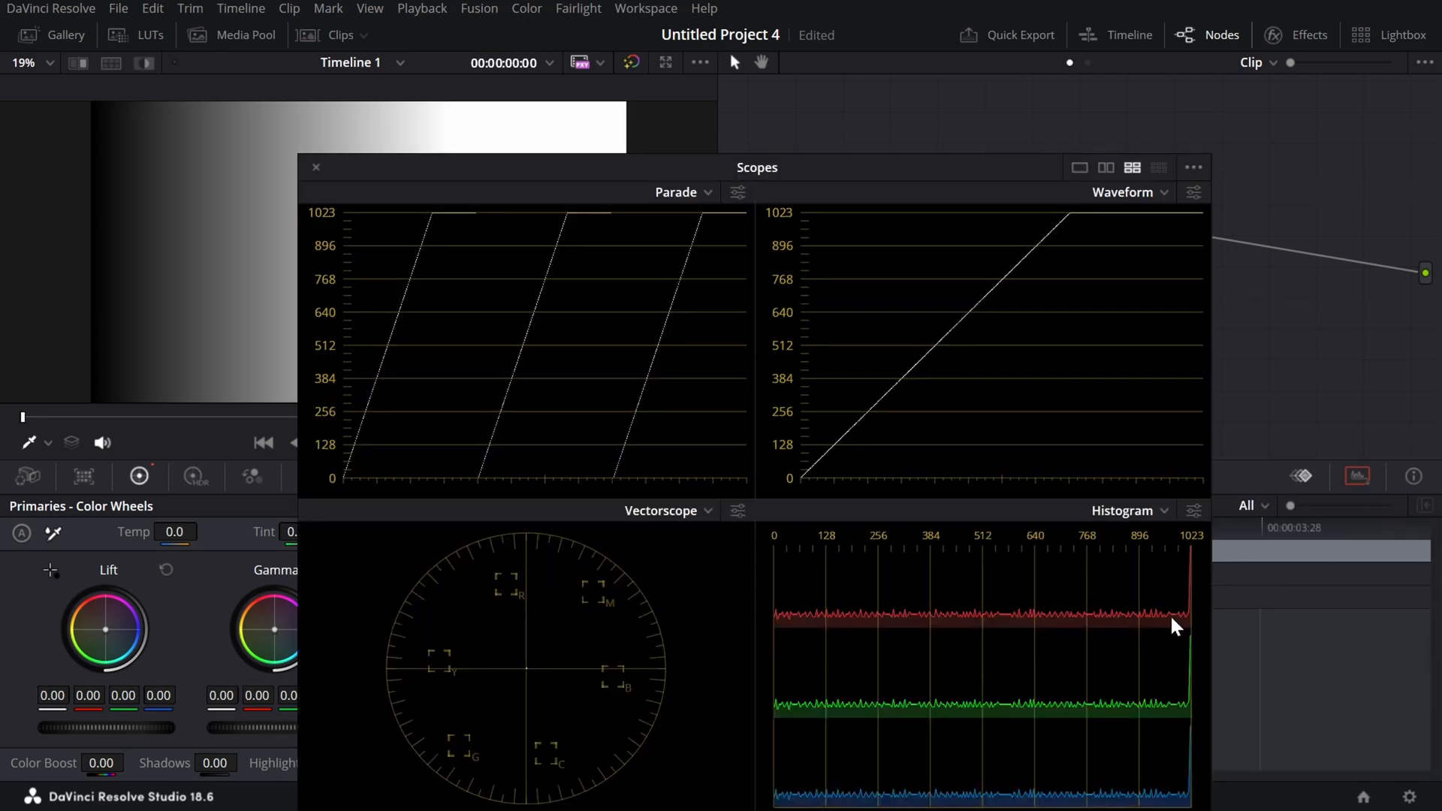
left_click(1079, 168)
left_click_drag(738, 193, 880, 114)
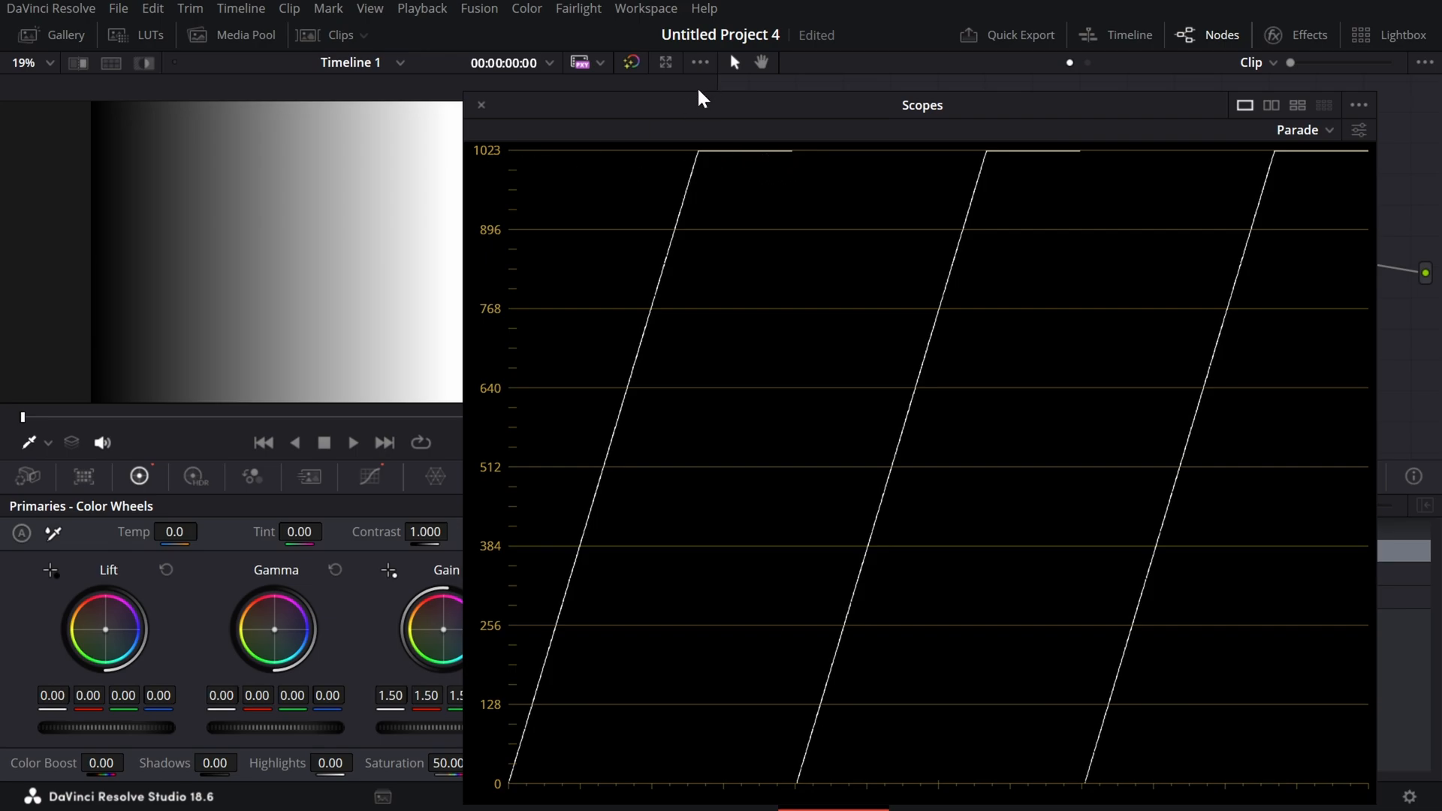
left_click_drag(730, 106, 802, 53)
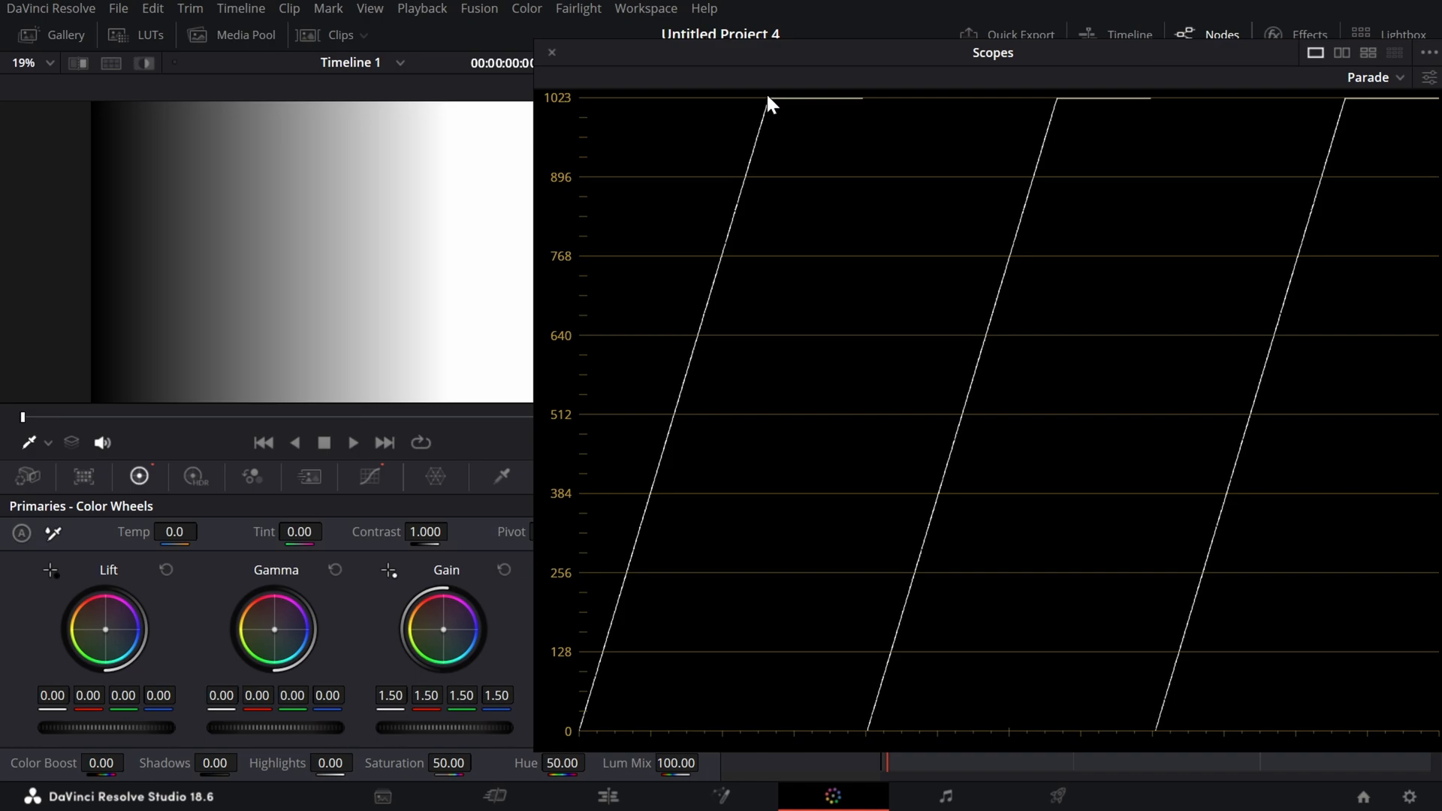
left_click_drag(1232, 48, 1438, 171)
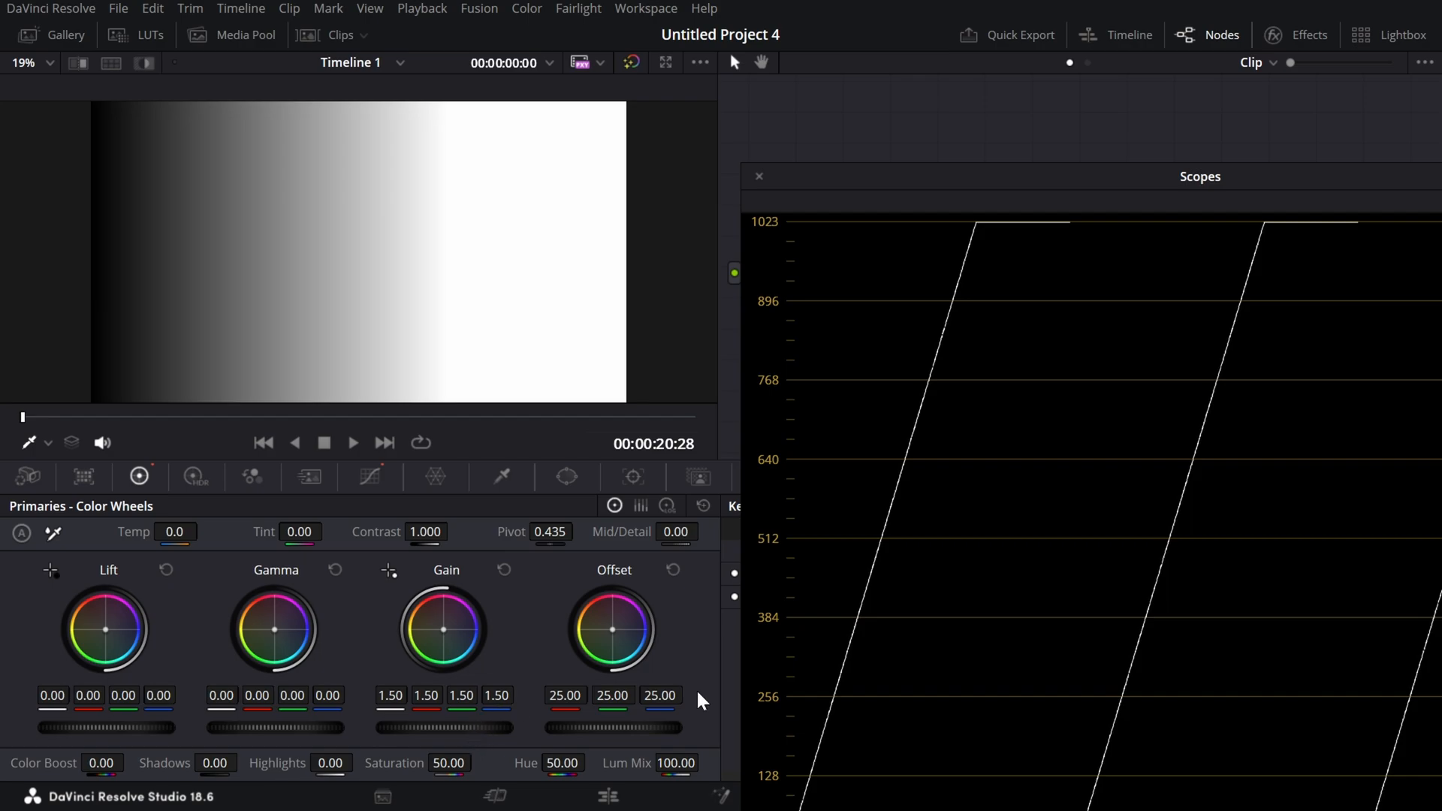
left_click_drag(1168, 184, 1223, 60)
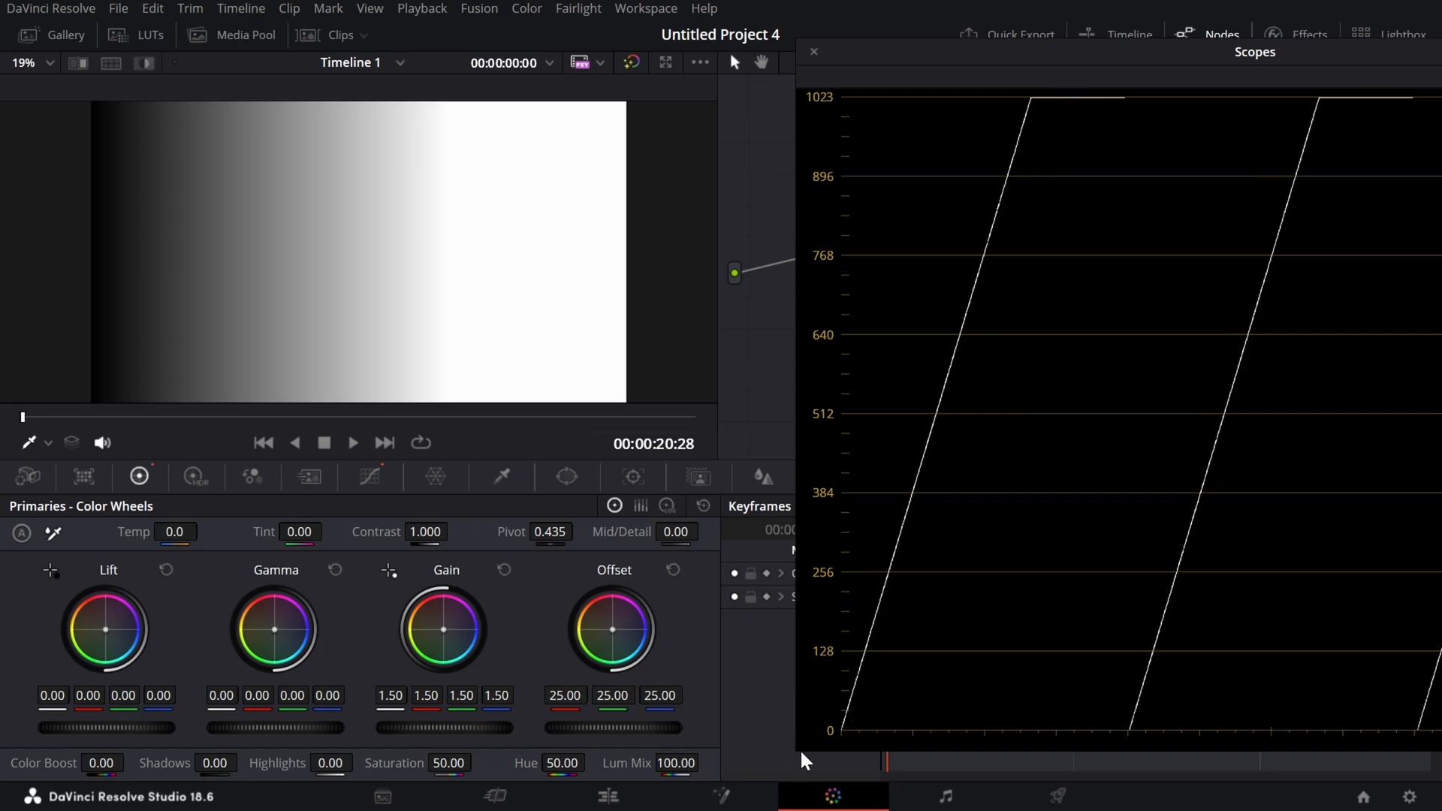
Step: Return the Gain master to 1.00, raise the Offset to 65.60, and reposition the Scopes window clear of the wheels
left_click_drag(445, 727, 721, 643)
key("ctrl+z")
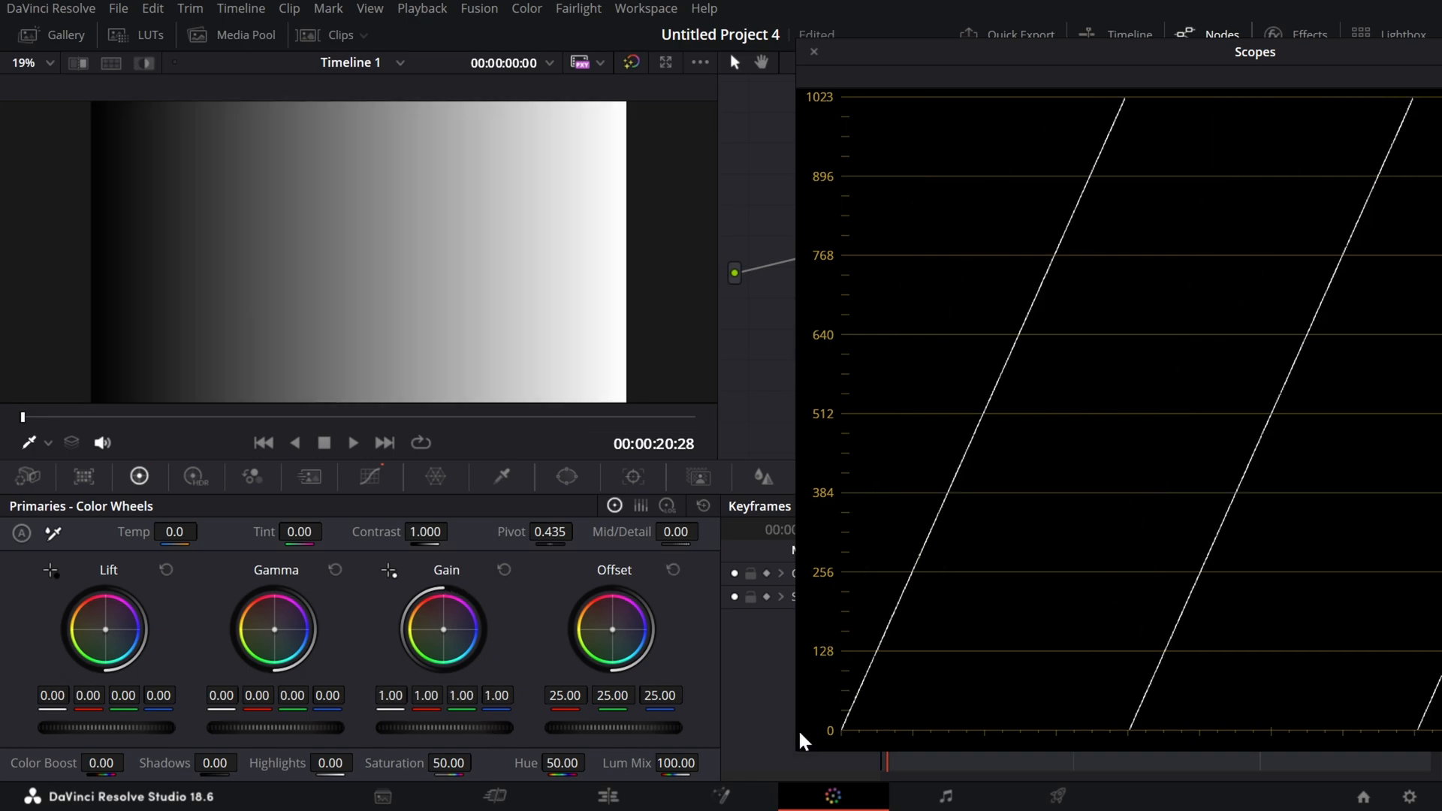
left_click_drag(614, 727, 705, 727)
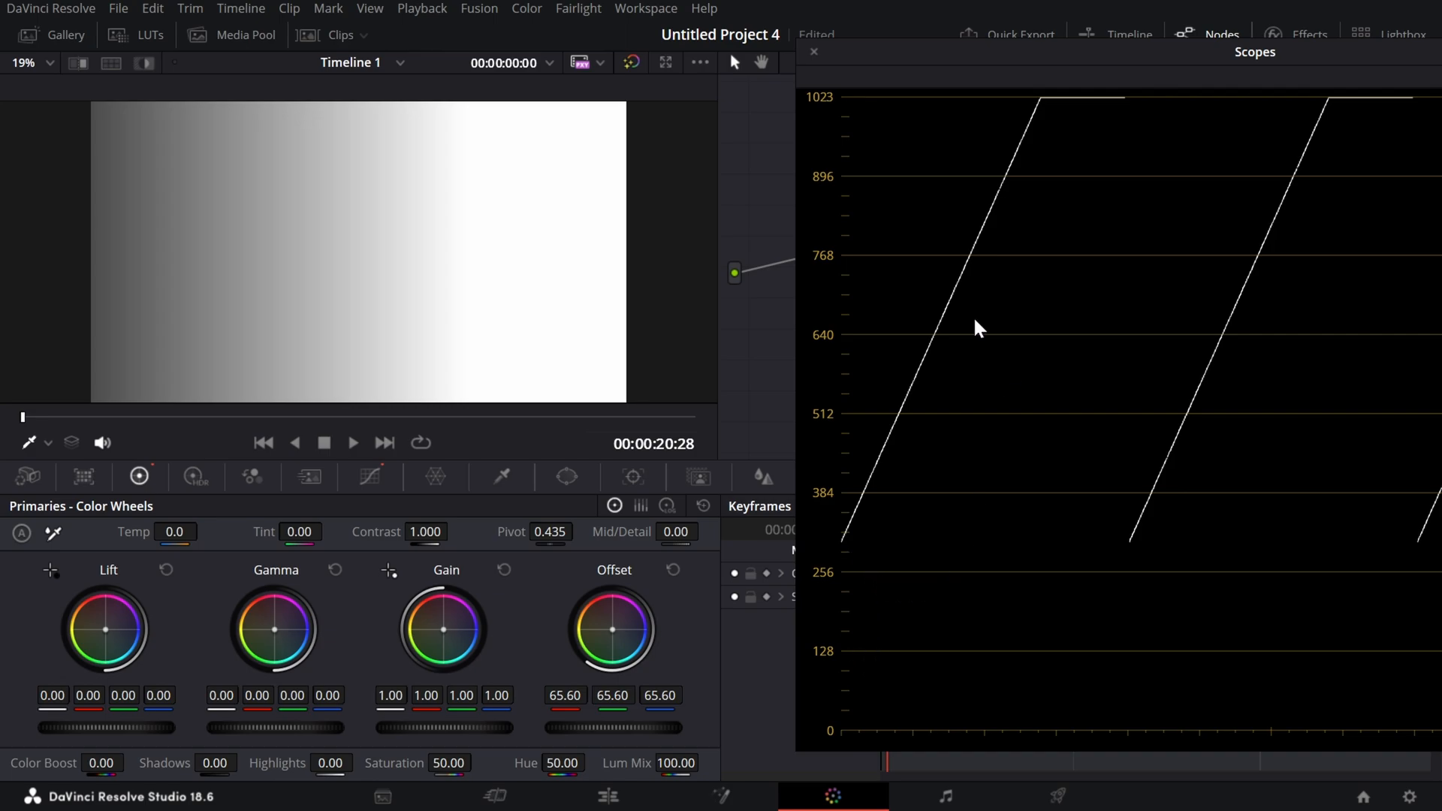
left_click_drag(1125, 65, 846, 59)
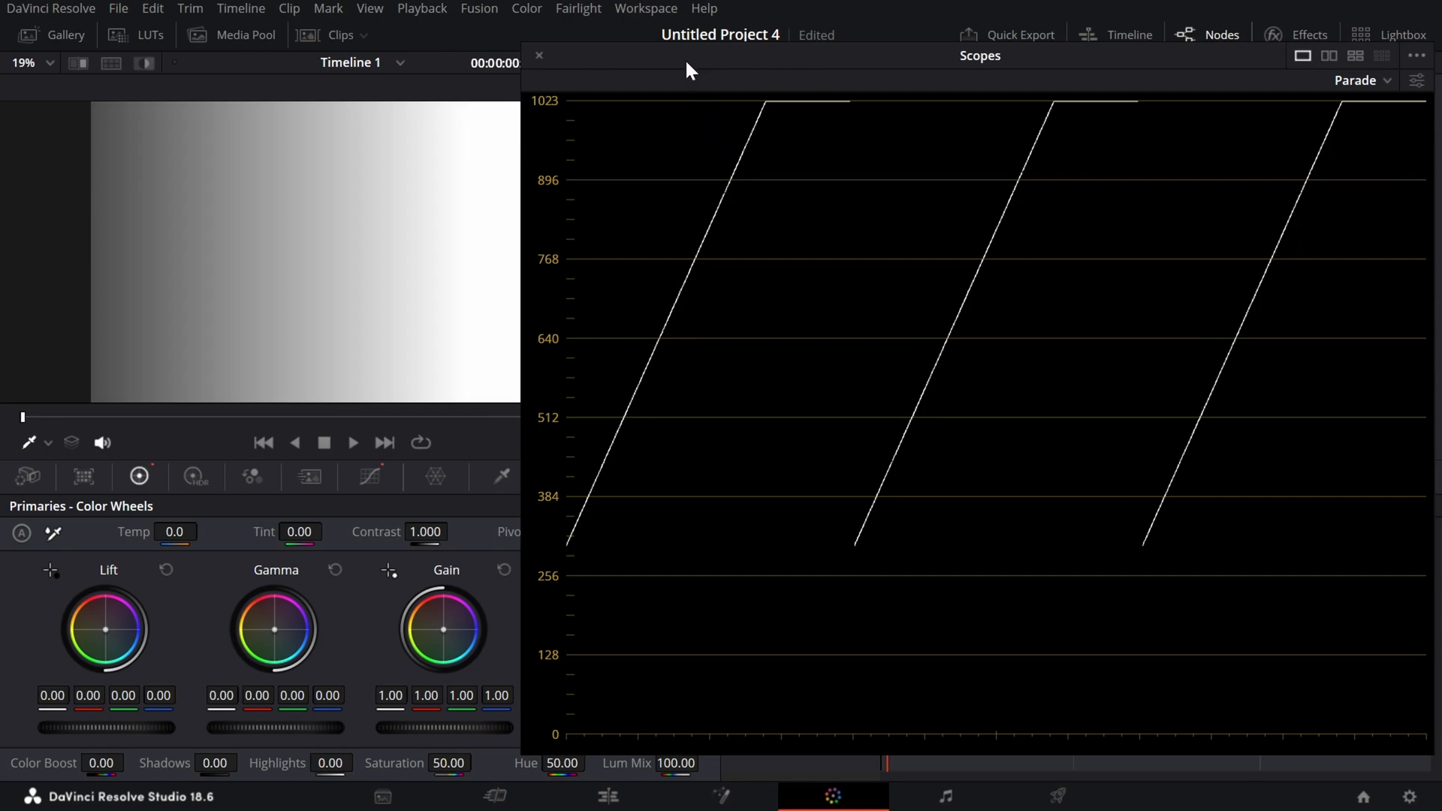
left_click_drag(691, 72, 849, 69)
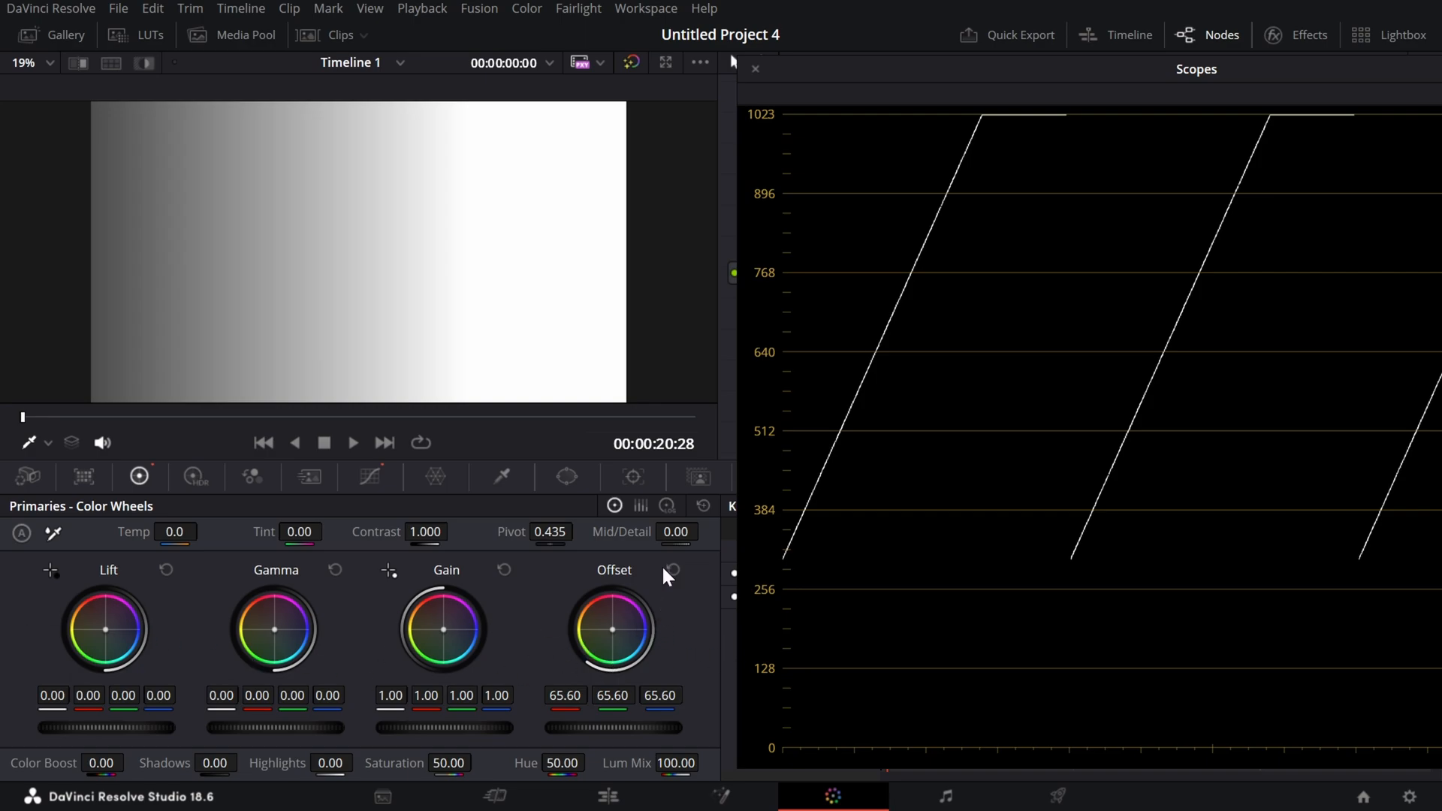
Step: Reset all the Primaries adjustments and switch the palette to the Log Wheels
left_click(668, 504)
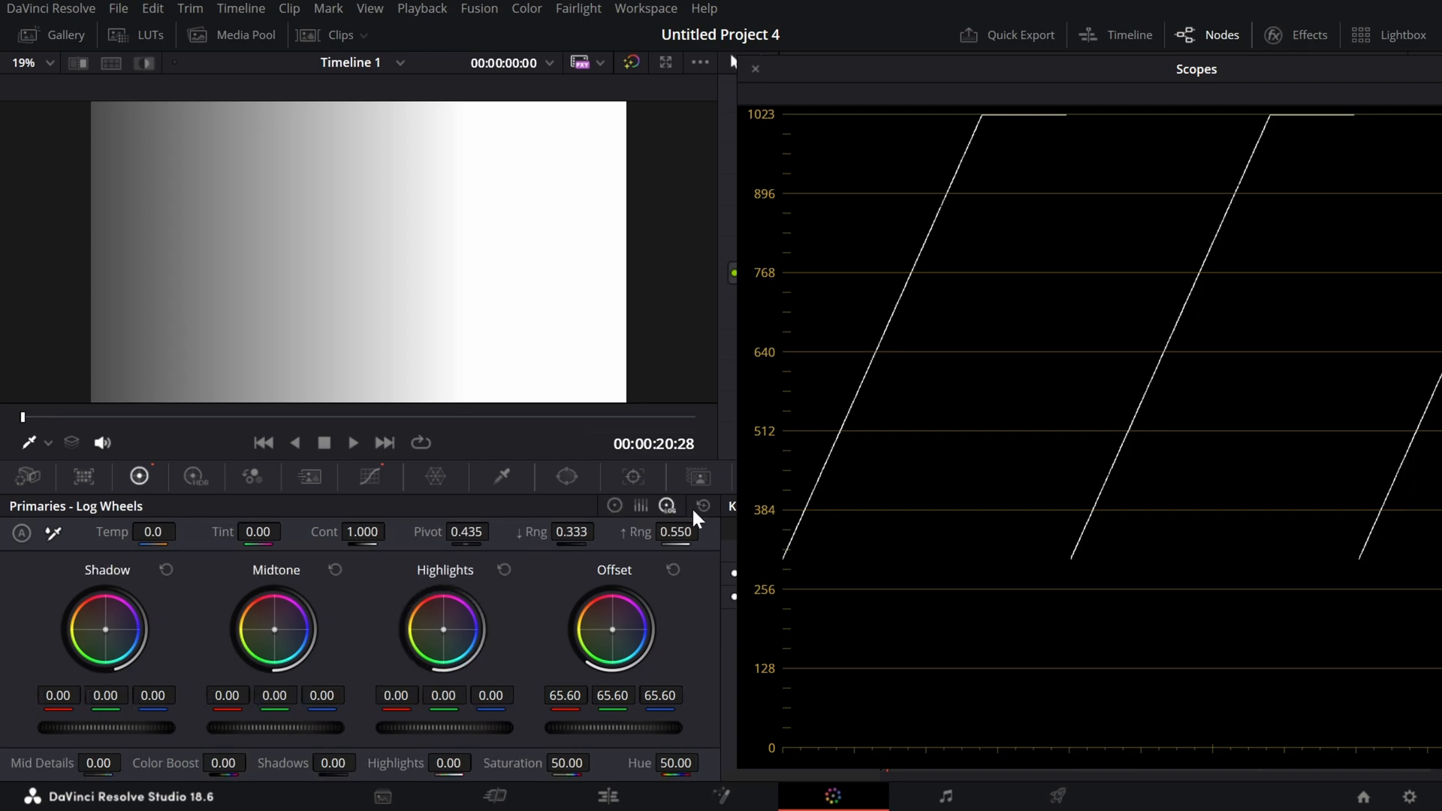
left_click(611, 507)
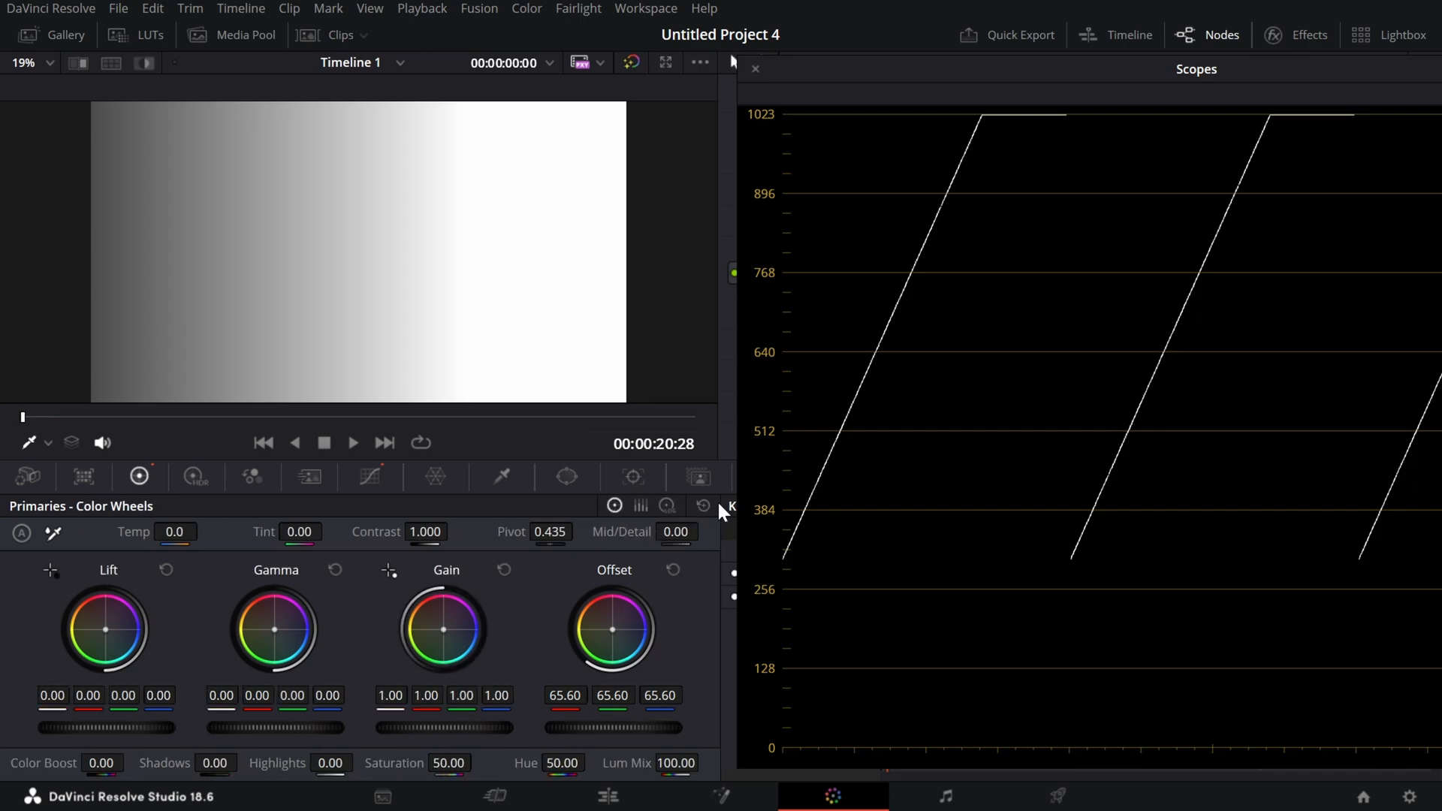
left_click(704, 505)
left_click(667, 506)
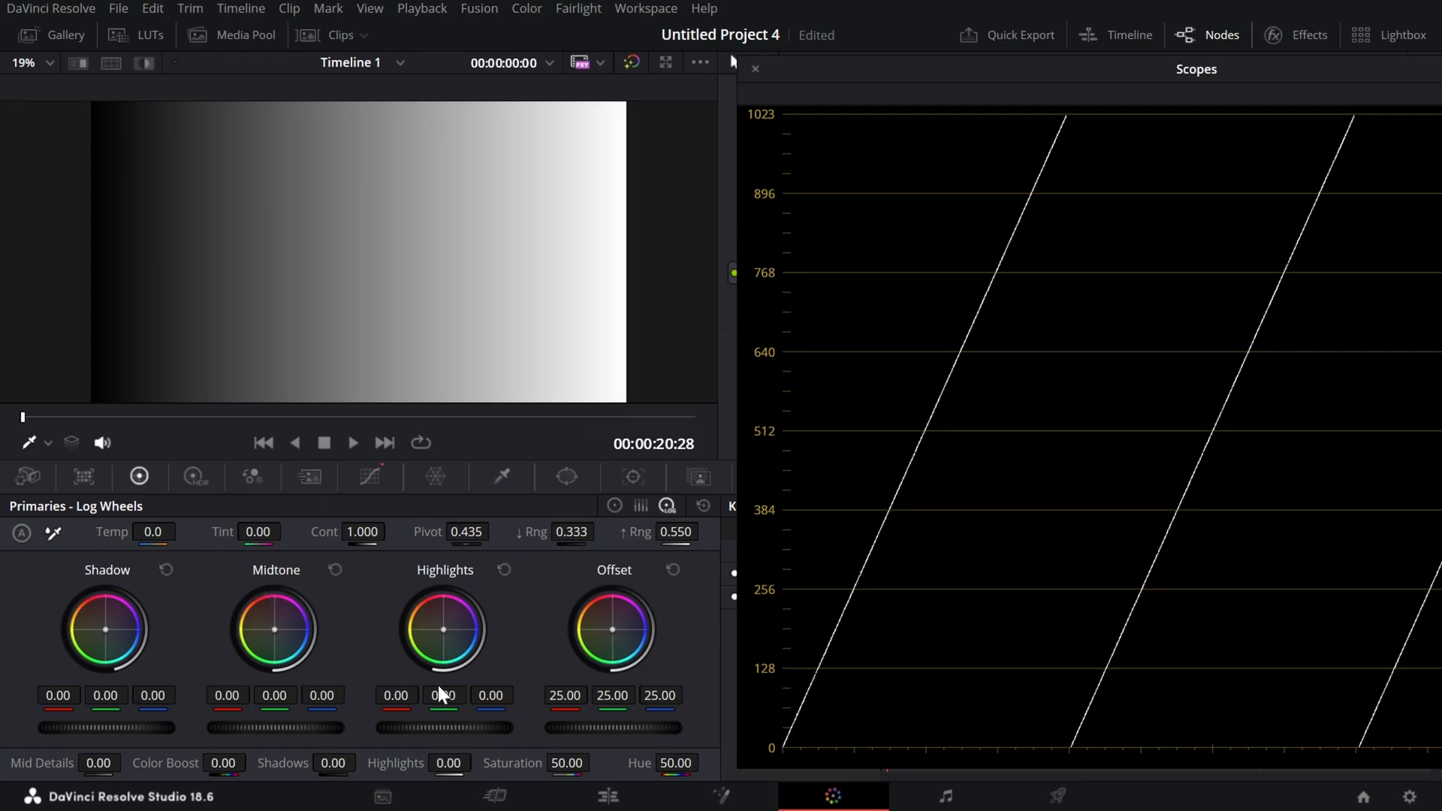
Step: Try adjusting the Pivot and setting the Contrast to 2.000, and restore both defaults in the Color Wheels
left_click_drag(467, 532, 507, 532)
left_click(707, 508)
left_click(615, 506)
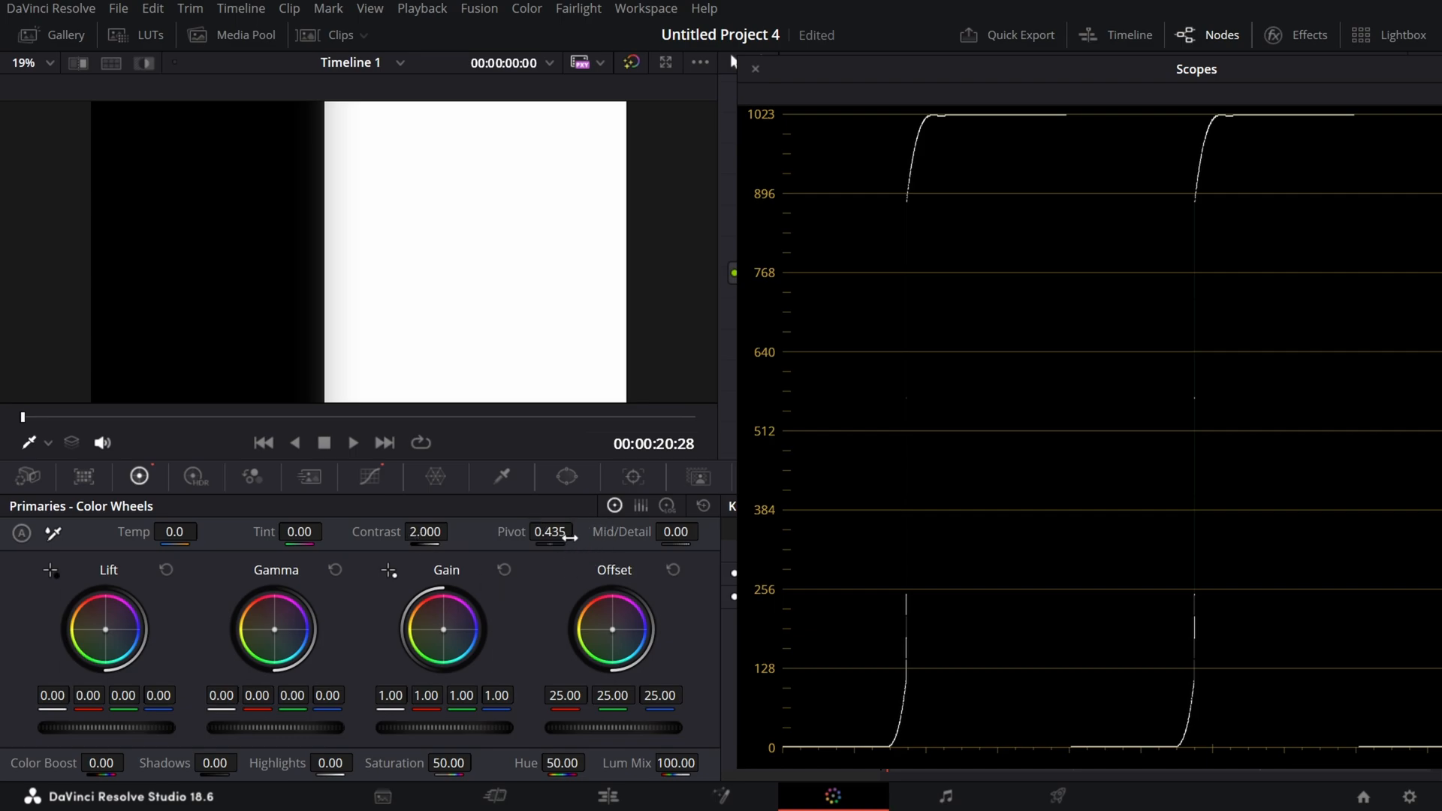
double_click(374, 535)
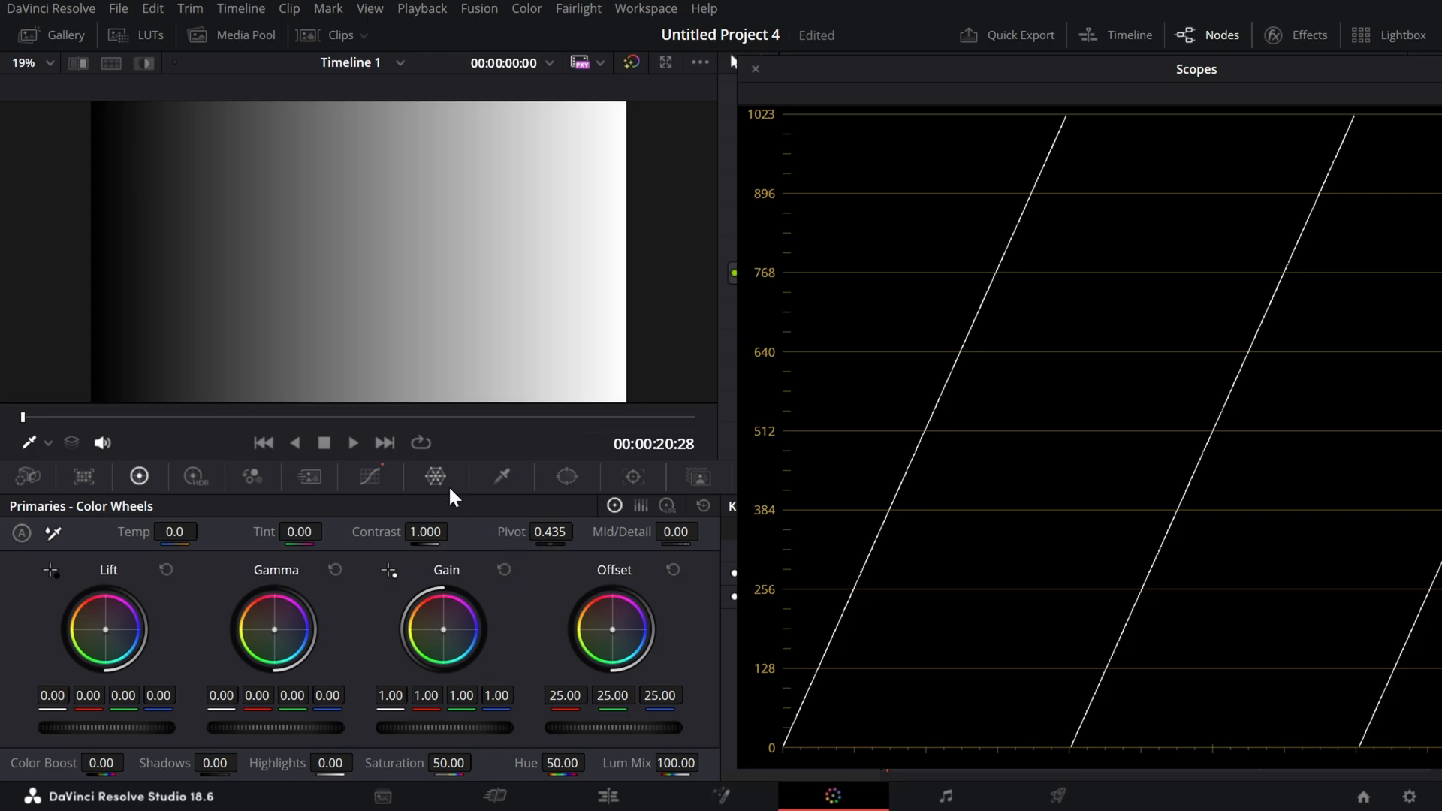
Step: Compare the Log Wheels with the Color Wheels by switching between them, ending on the Log Wheels
left_click(667, 507)
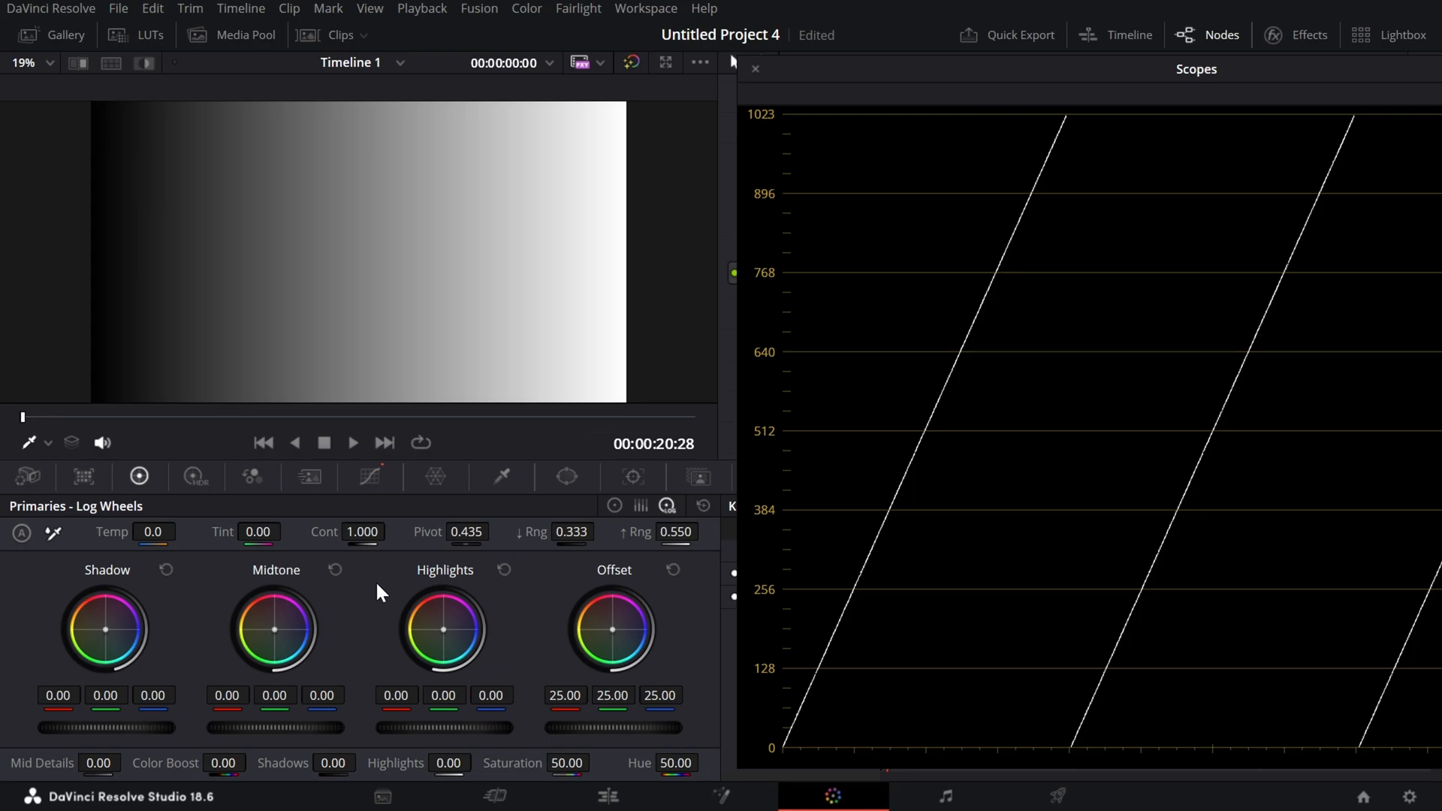
left_click(616, 506)
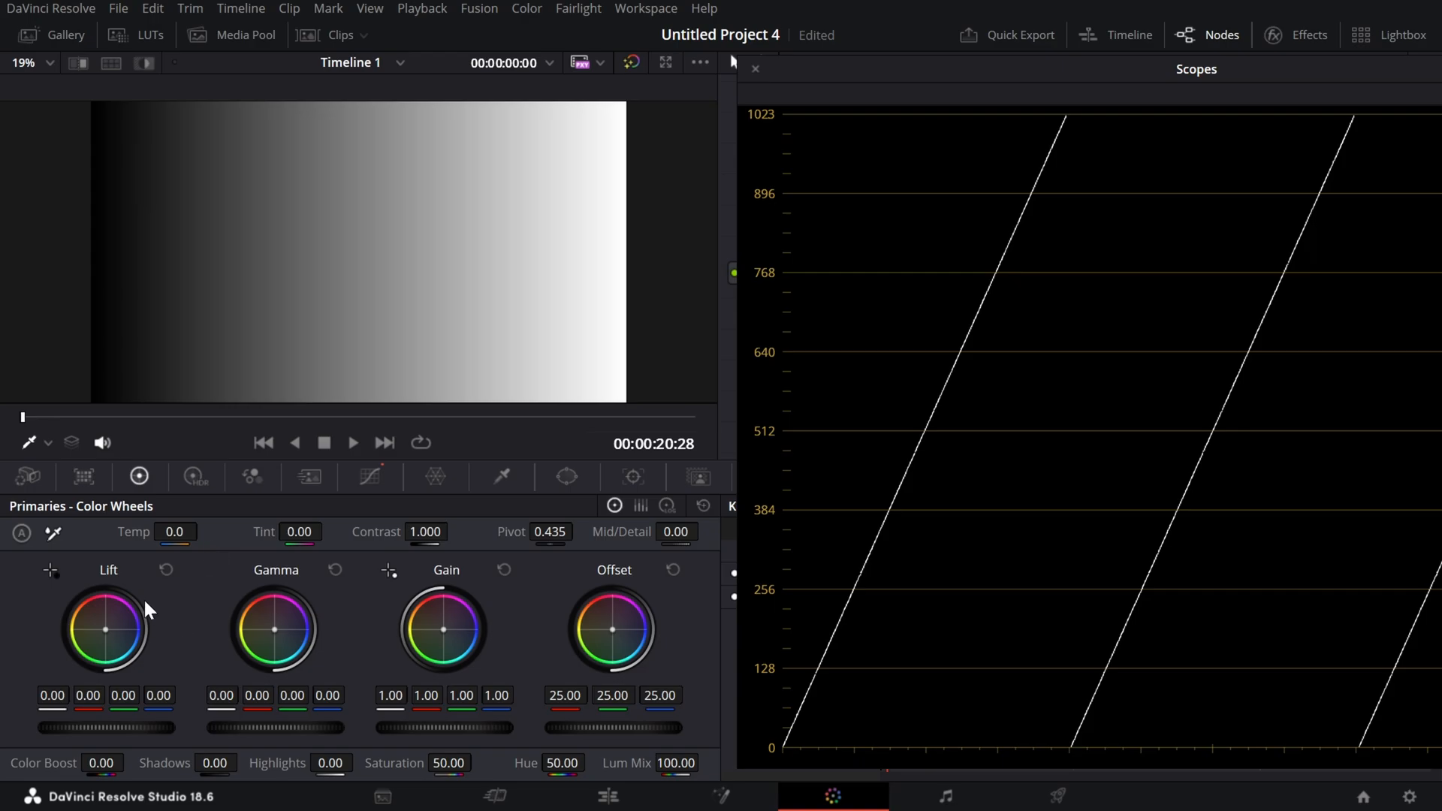
left_click(667, 506)
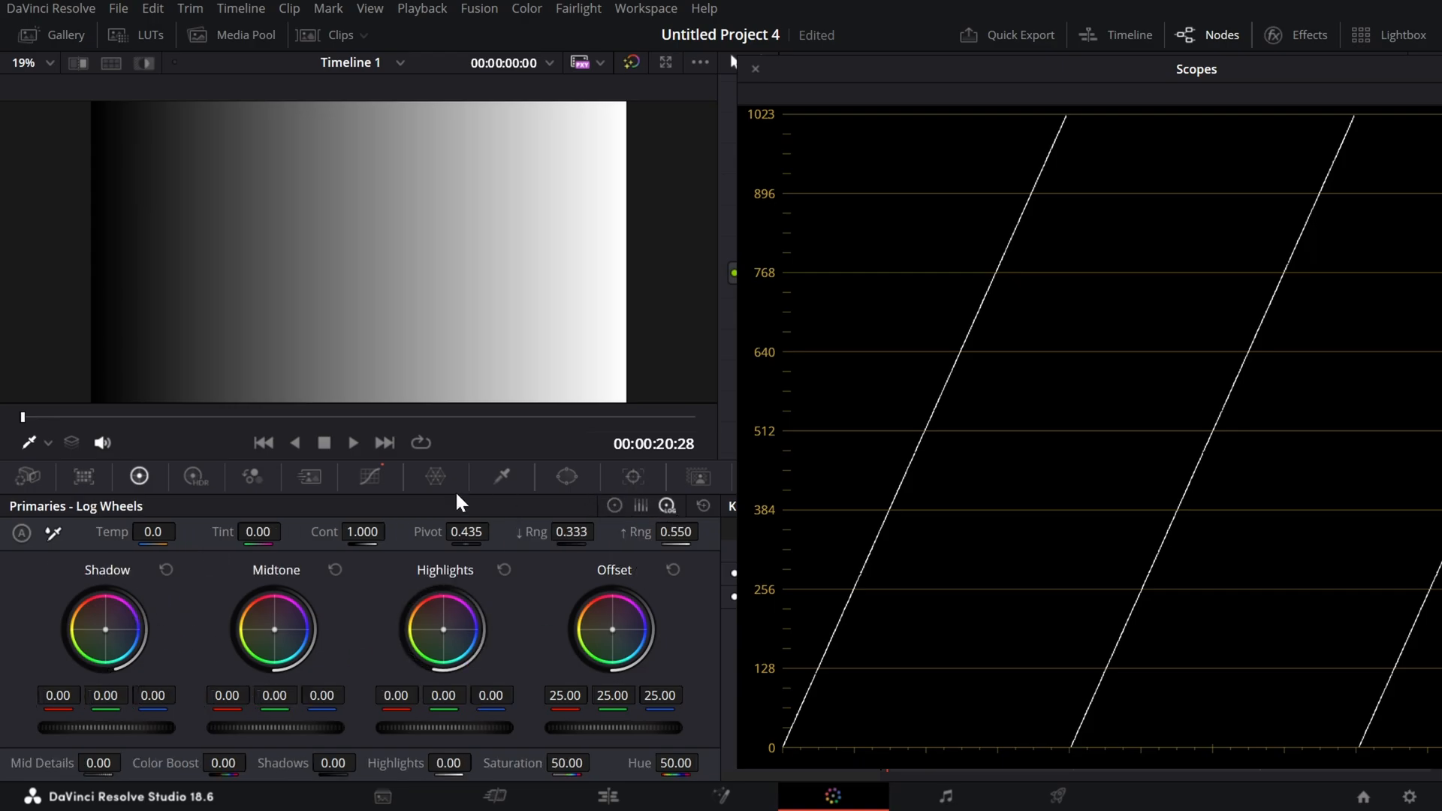
left_click(611, 511)
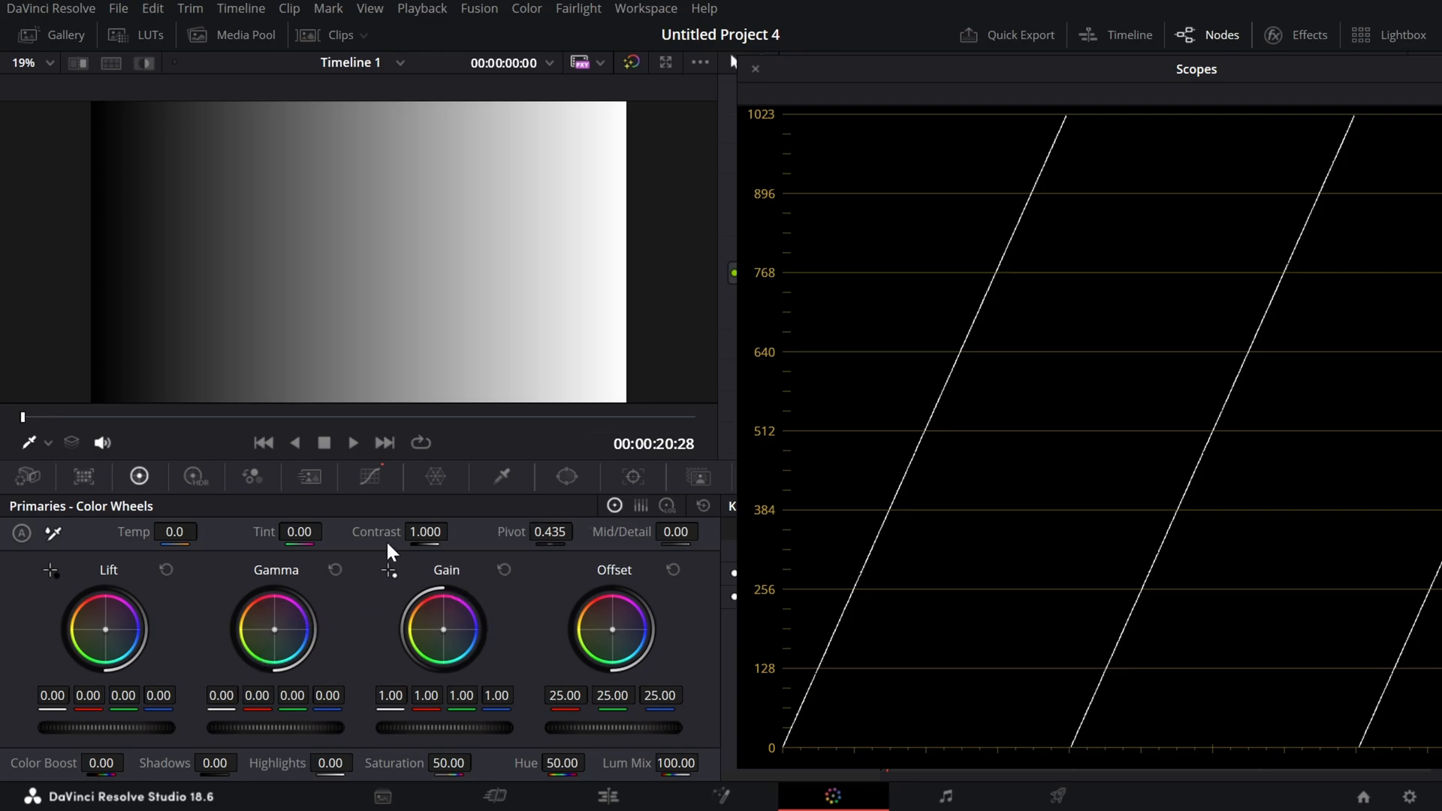
left_click(667, 505)
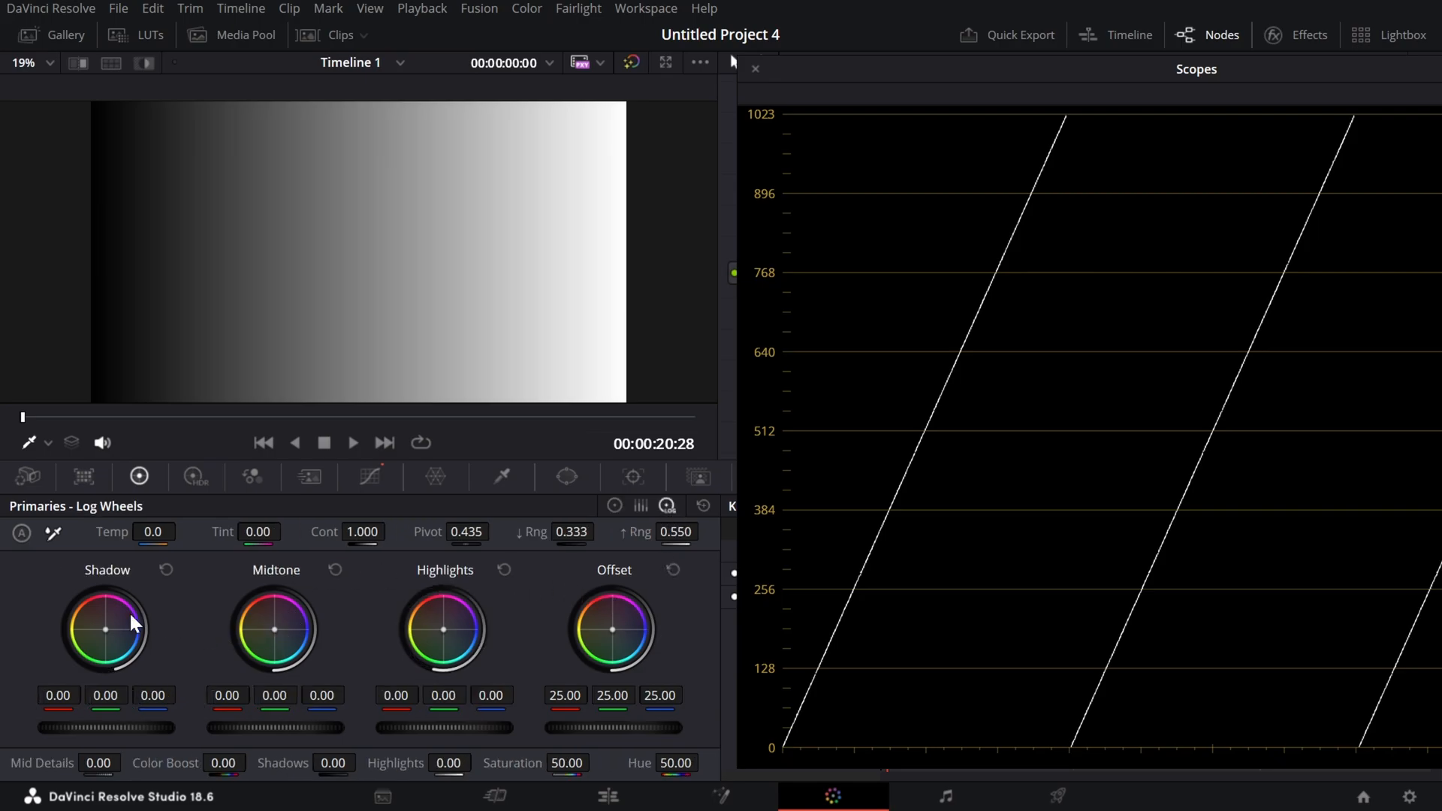
Step: Try the Shadow log wheel at 1.00 on the grey gradient and restore its default
left_click(78, 710)
left_click_drag(136, 732, 212, 733)
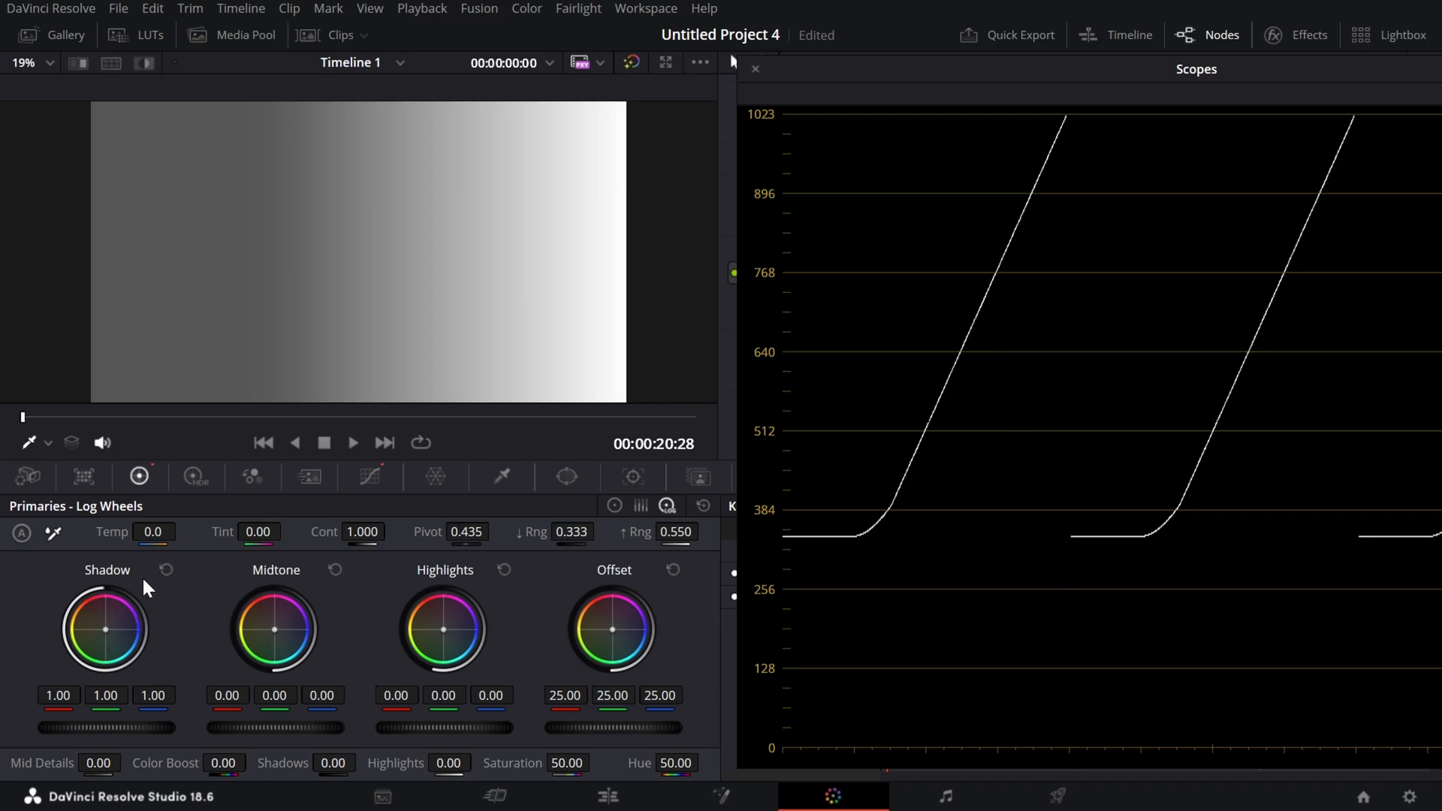
left_click(165, 571)
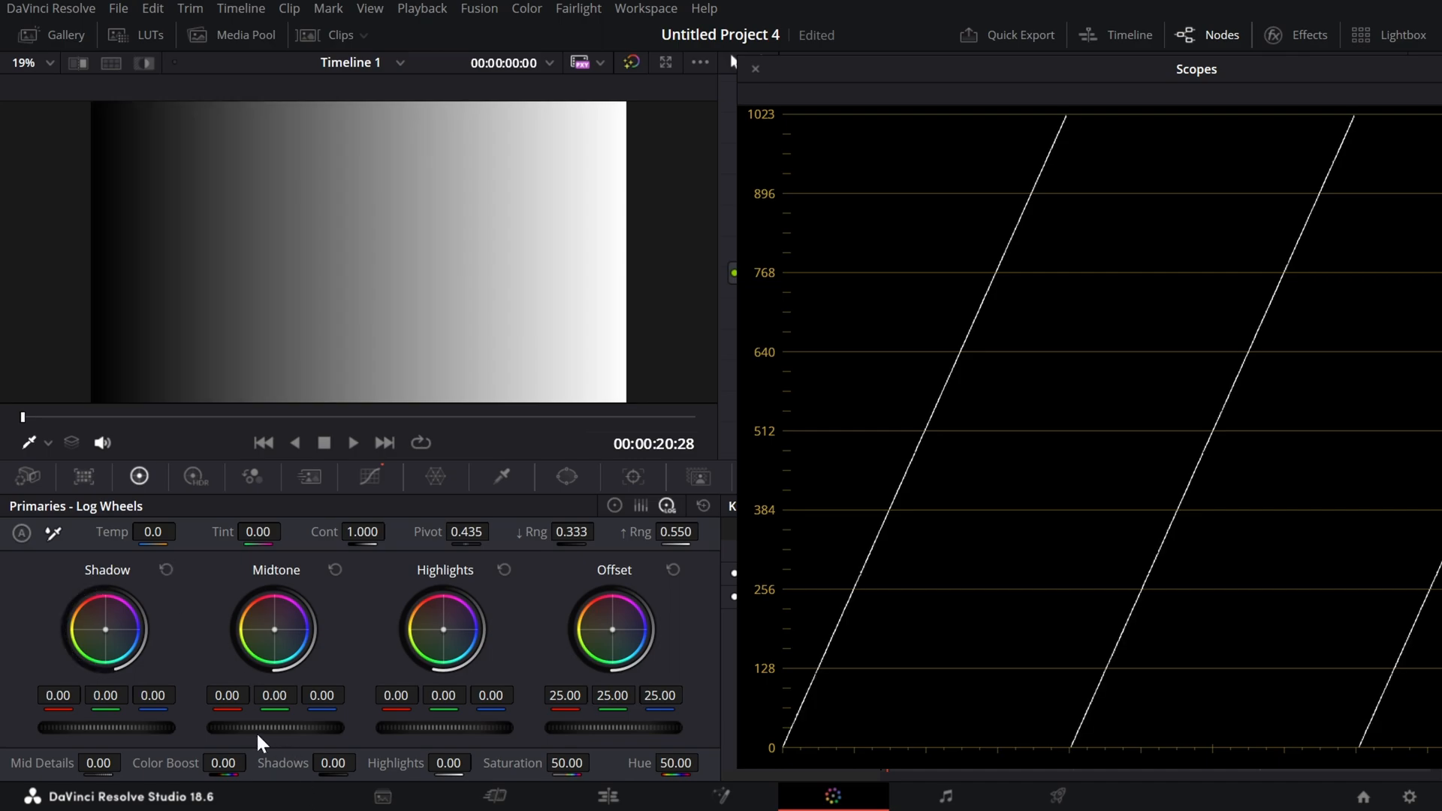
Step: Raise the Midtone log wheel to 1.00 and save the project
left_click_drag(250, 727, 398, 727)
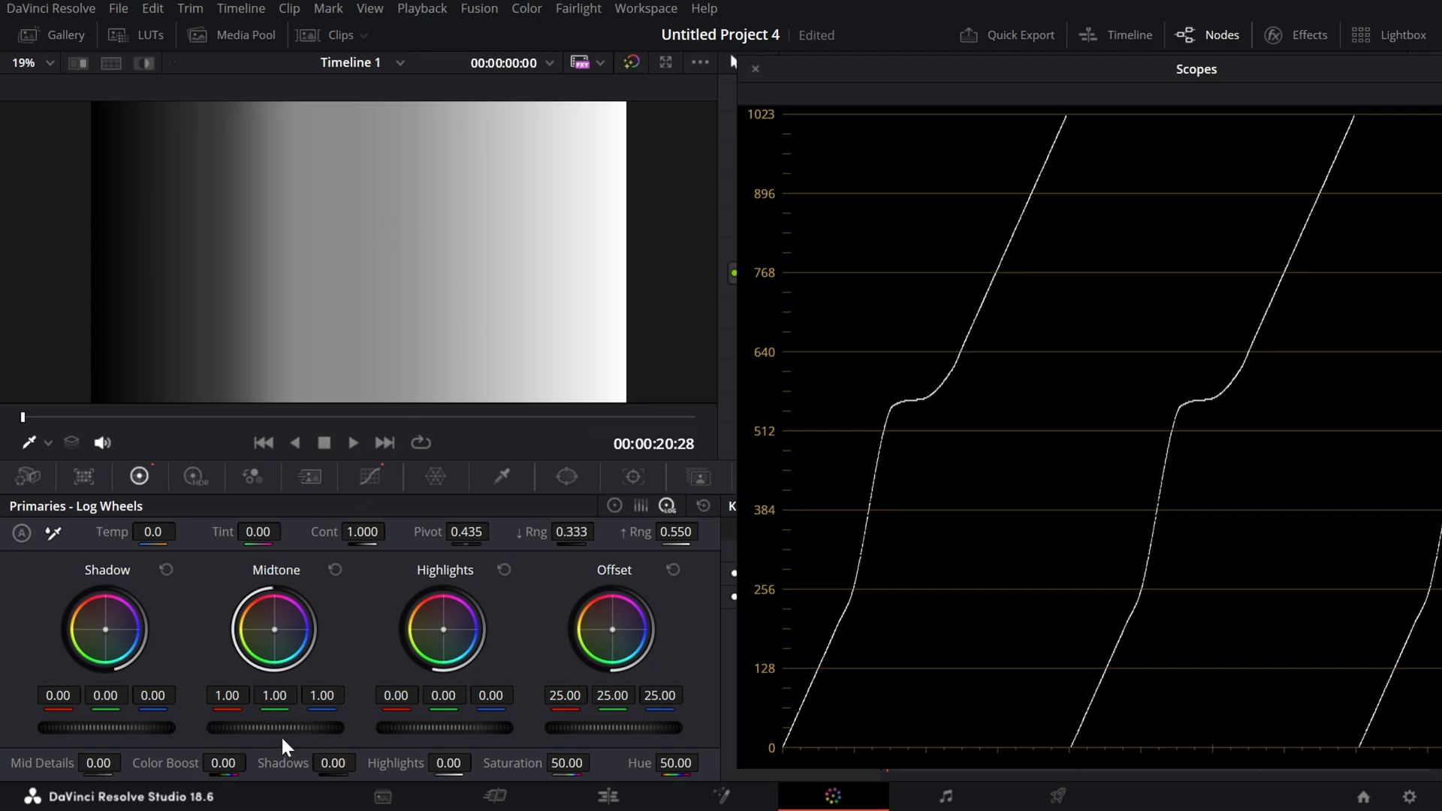
key("ctrl+s")
Step: Try the low range at 0.799 and the high range at 1.000 on the Midtone adjustment, restoring the default ranges after each
left_click_drag(575, 527, 623, 527)
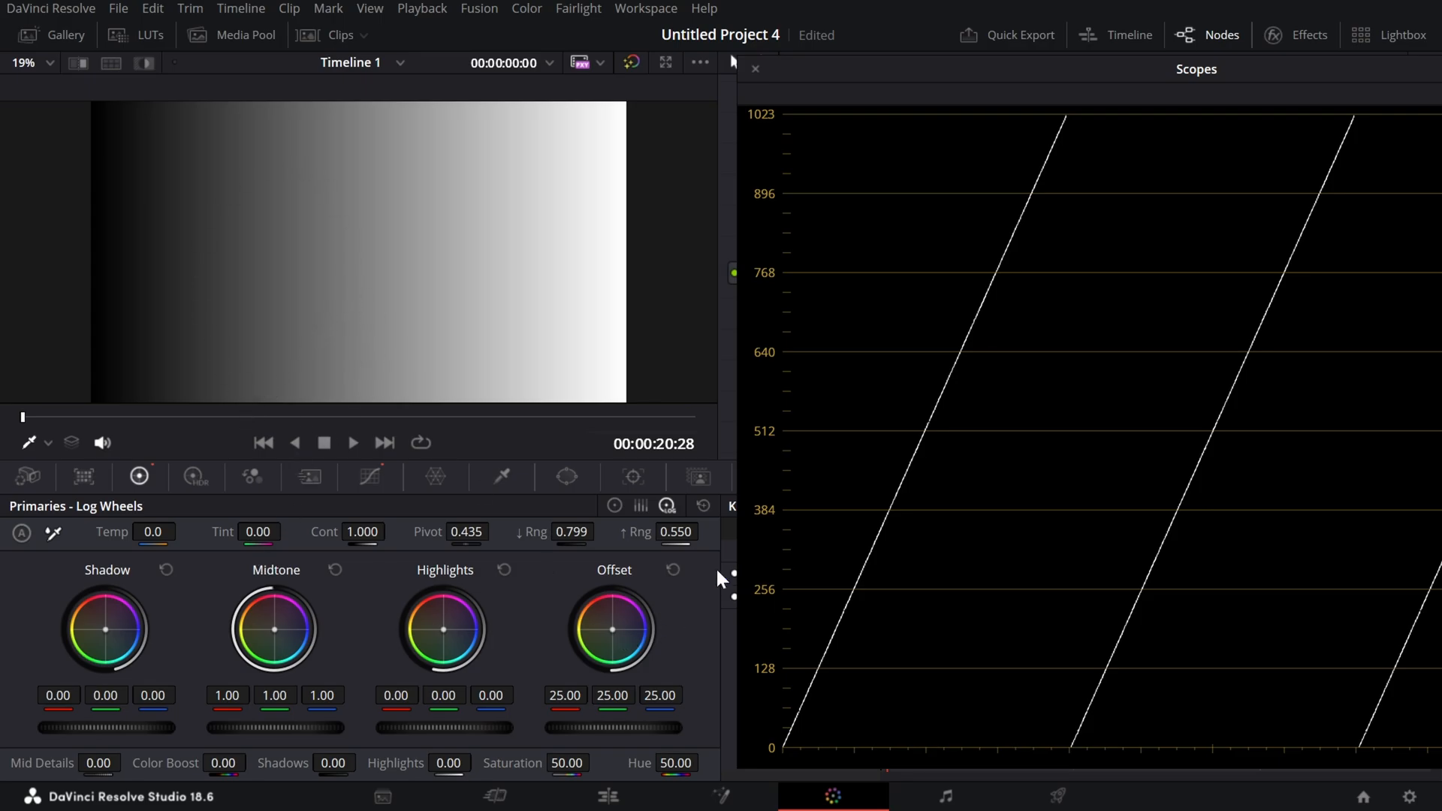
left_click(703, 508)
key("ctrl+z")
double_click(680, 530)
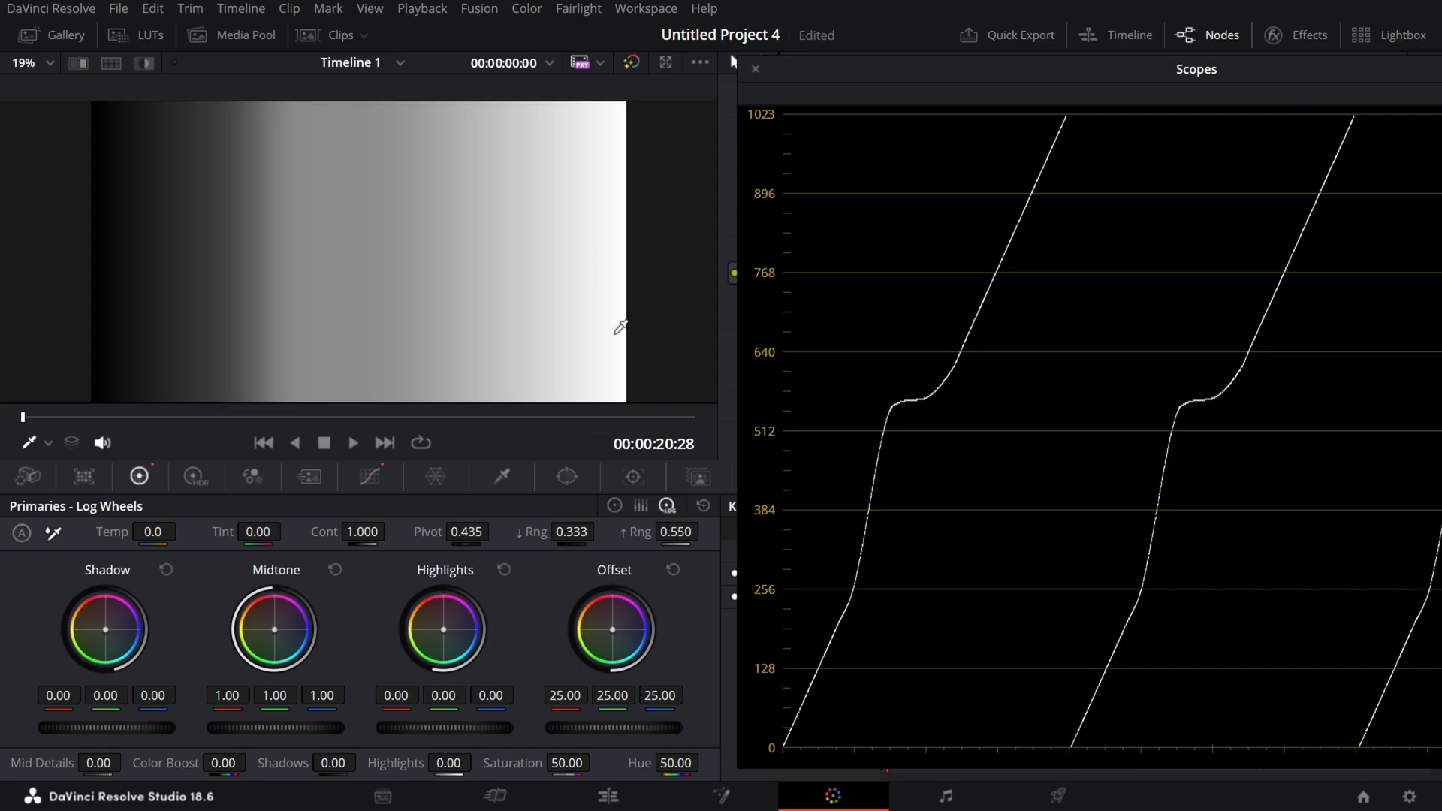
left_click_drag(675, 532, 704, 531)
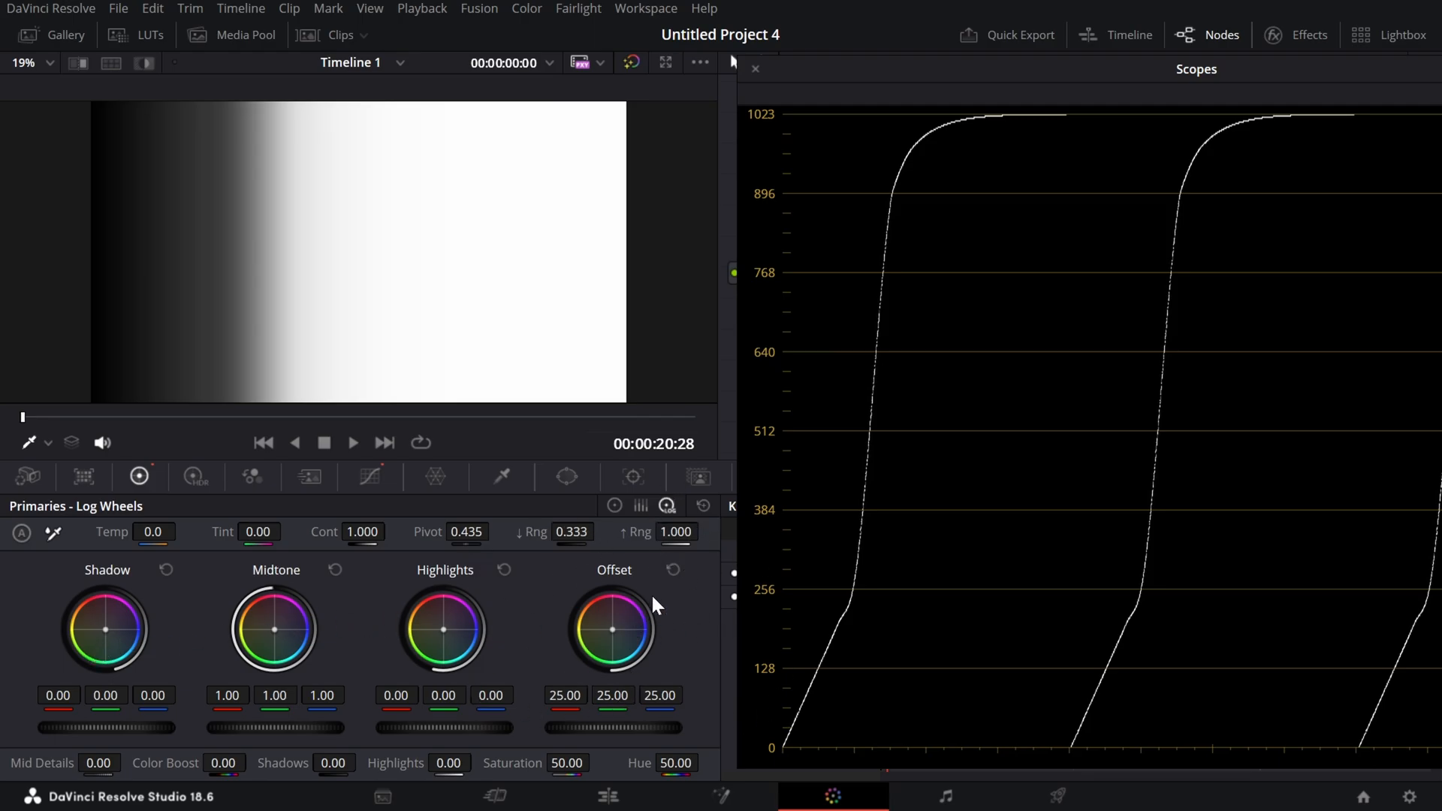
double_click(531, 534)
double_click(631, 533)
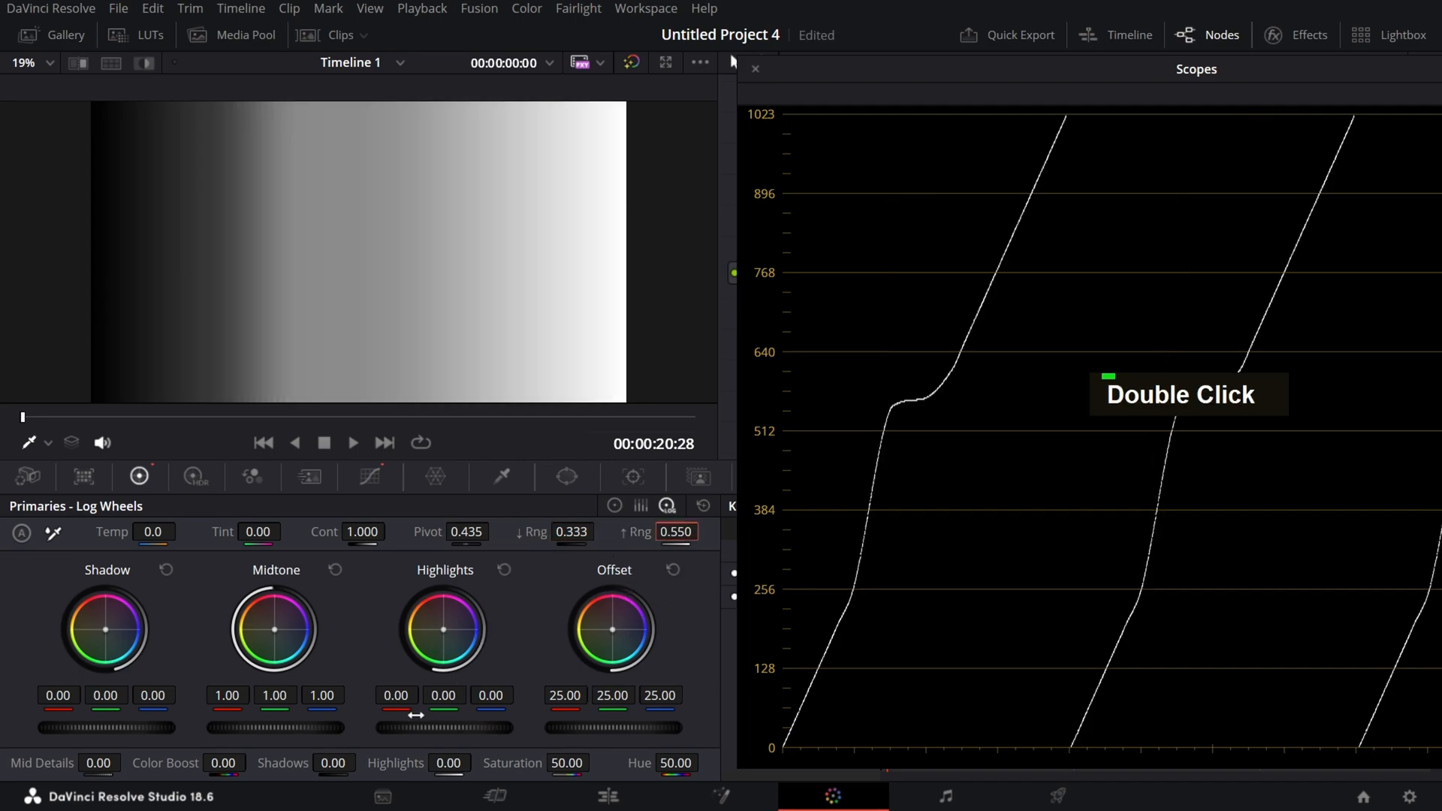
Step: Try the Highlights log wheel at 8.00 with a low range of 0.651, reset the Primaries, and return to the Log Wheels
left_click_drag(439, 732, 511, 728)
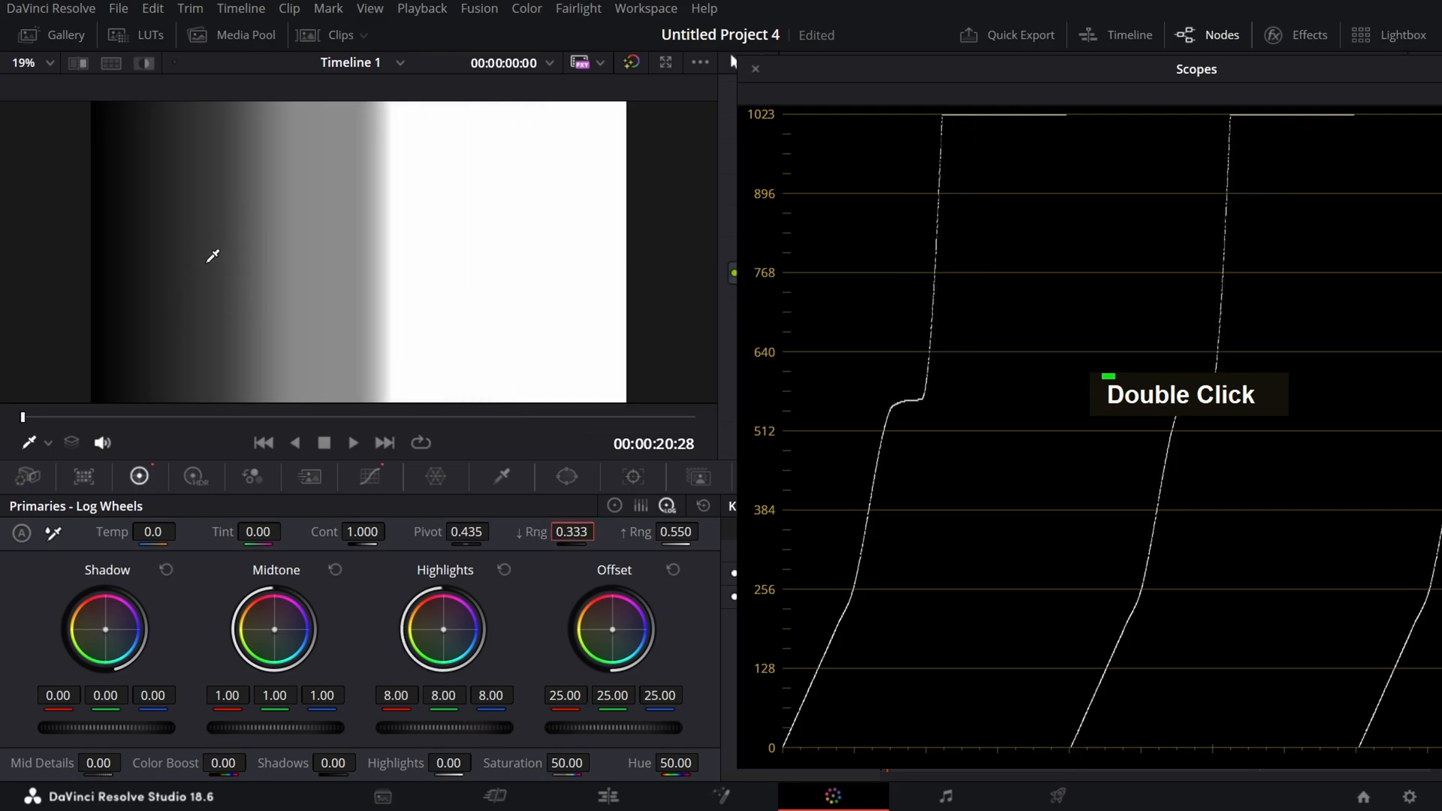
left_click_drag(562, 528, 684, 529)
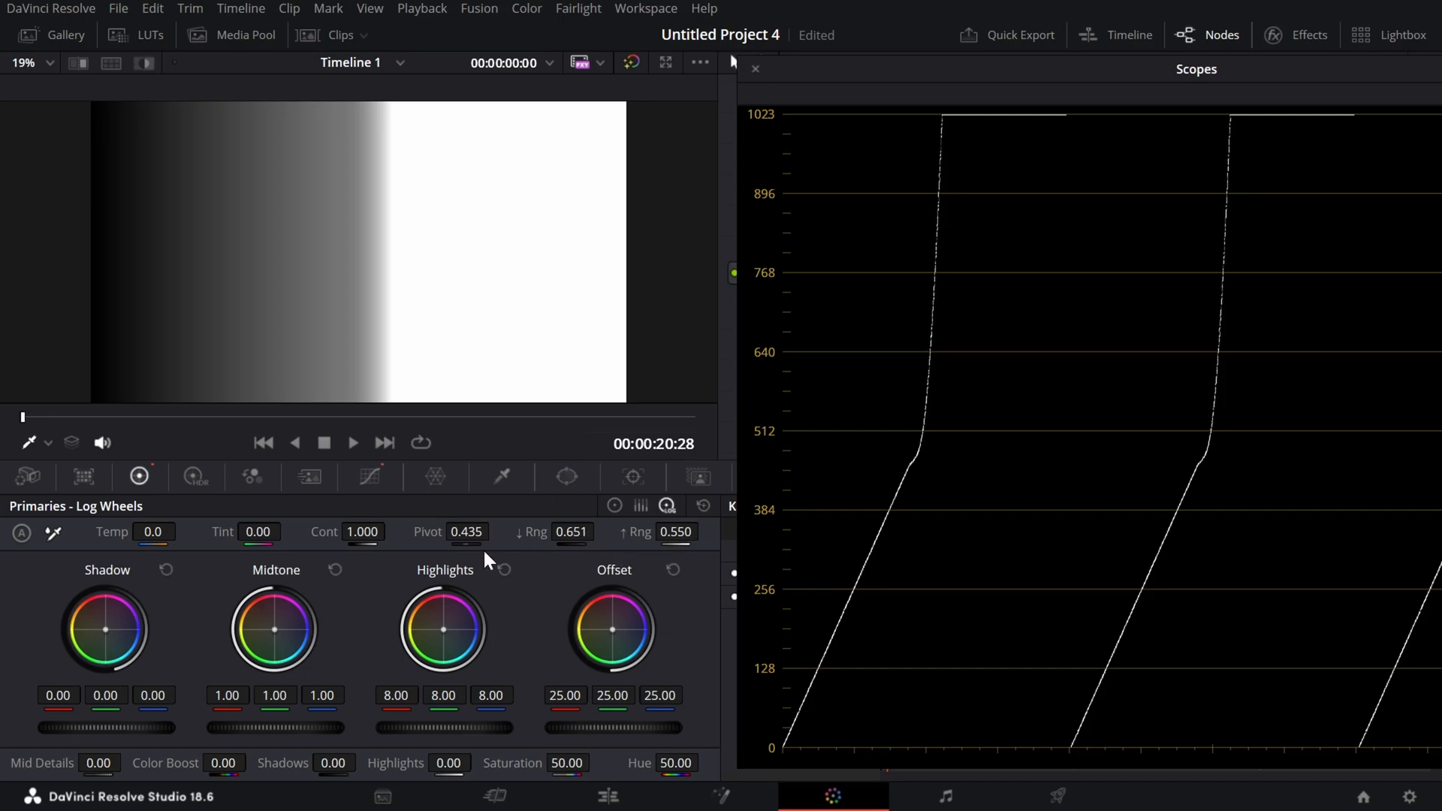
left_click(710, 510)
left_click(616, 506)
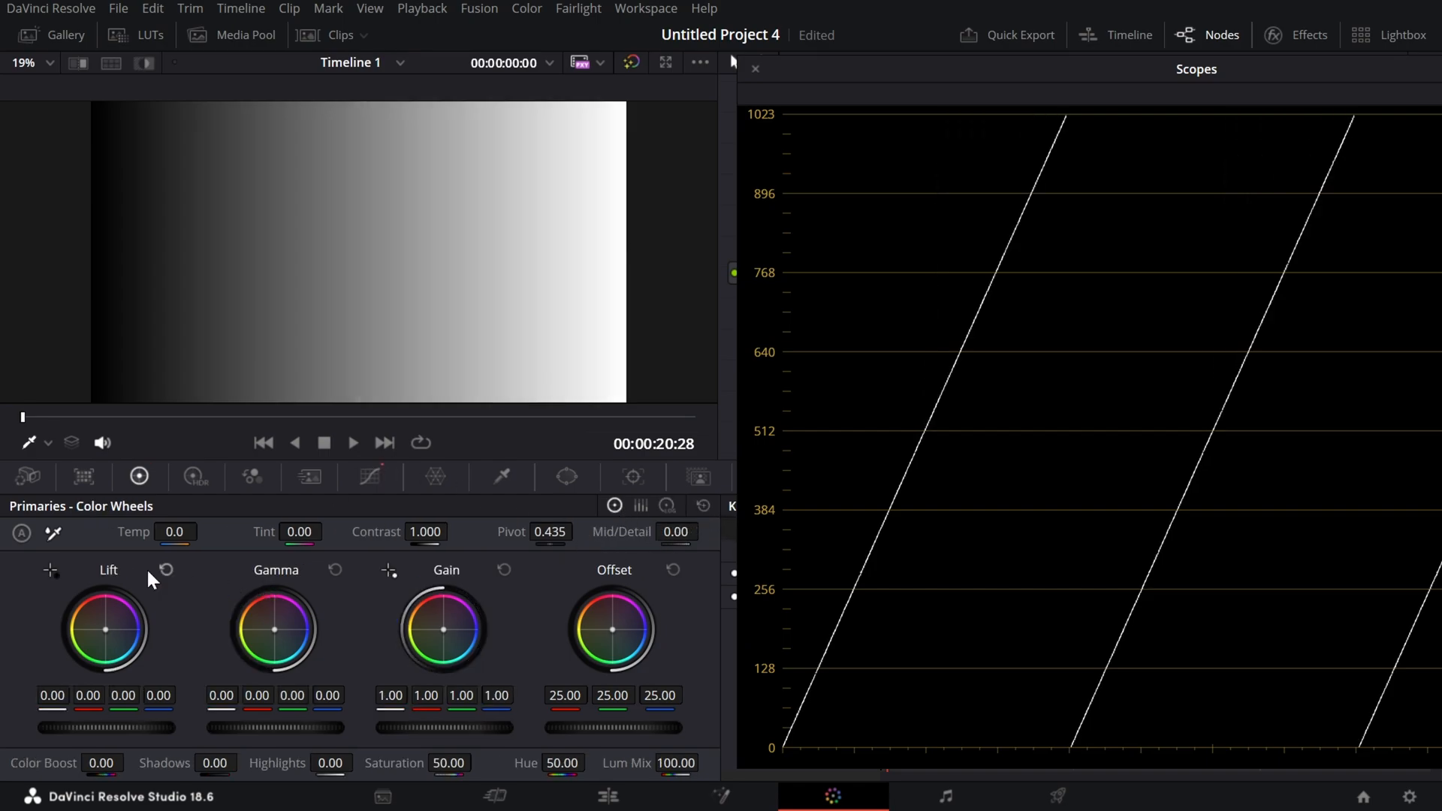
left_click(667, 507)
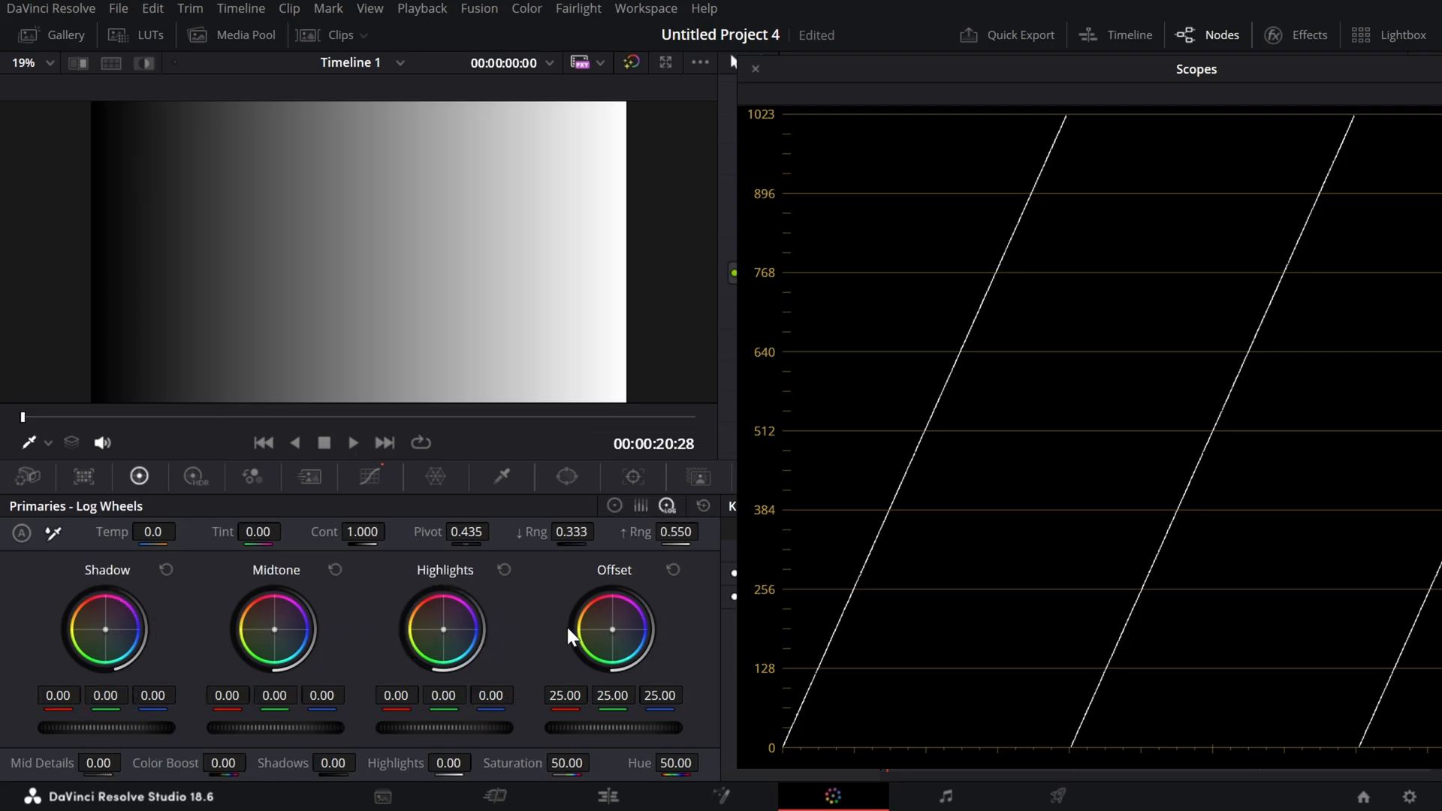
Step: Compare the controls of the Primaries Color Wheels with those of the Log Wheels, ending on the Color Wheels
left_click(615, 506)
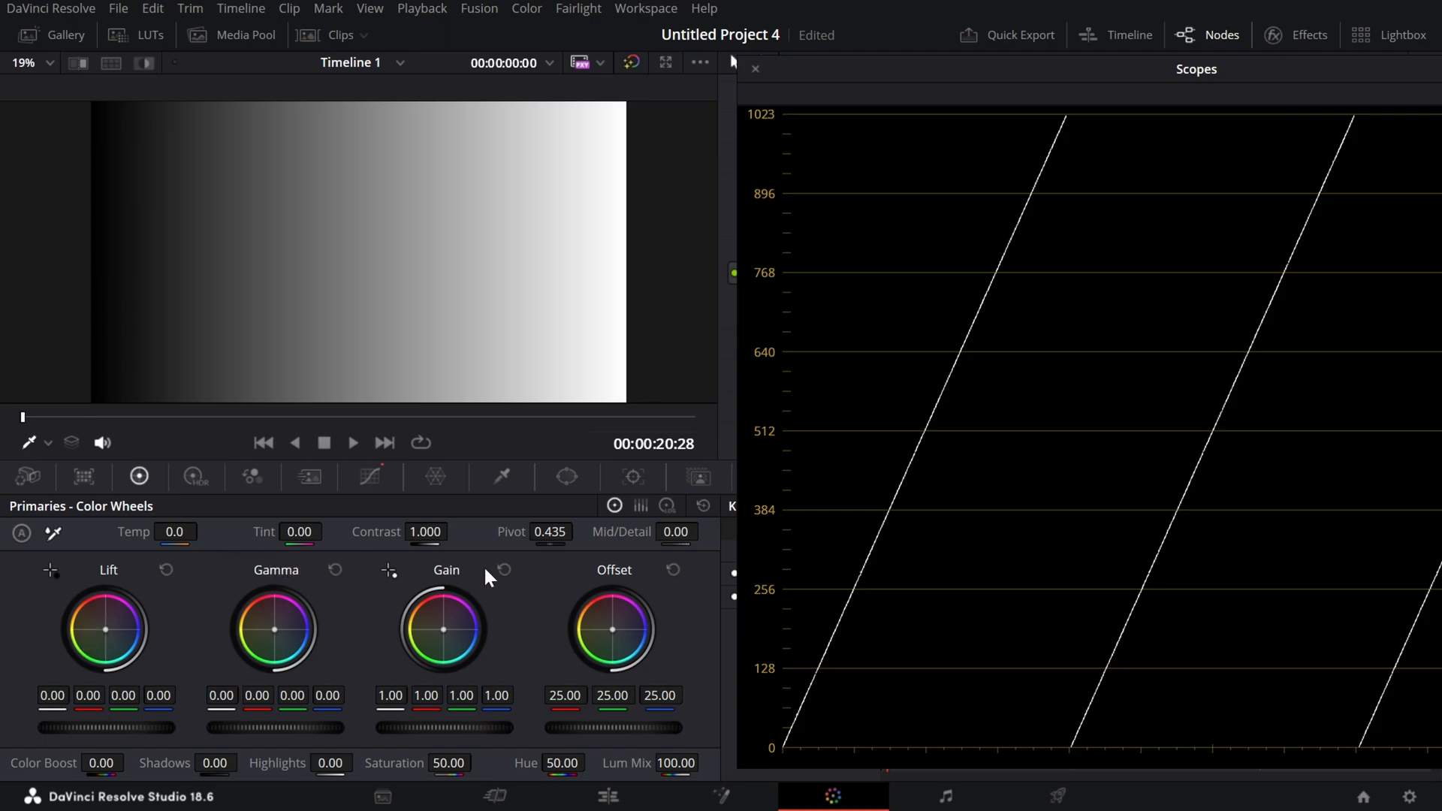
left_click(665, 506)
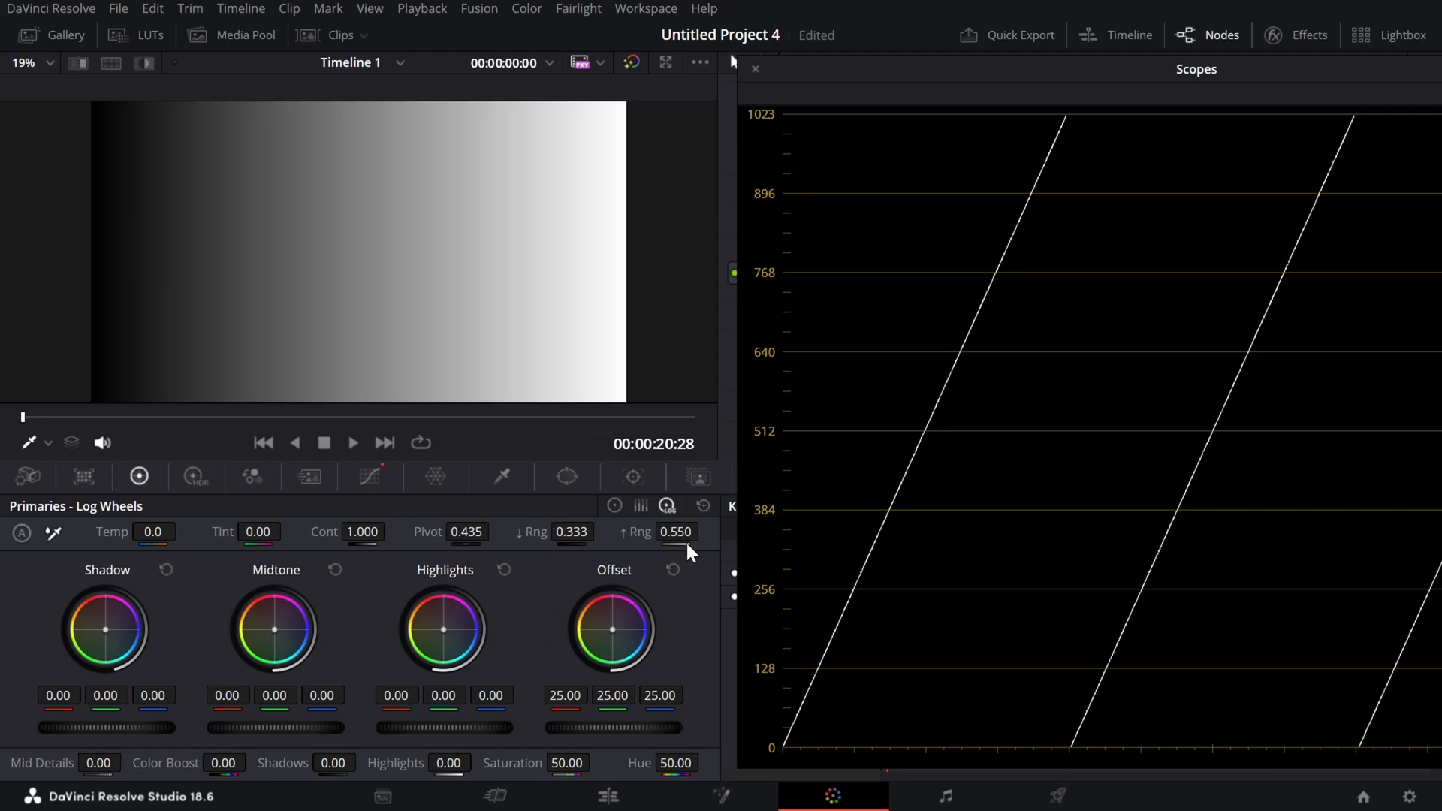
left_click(615, 506)
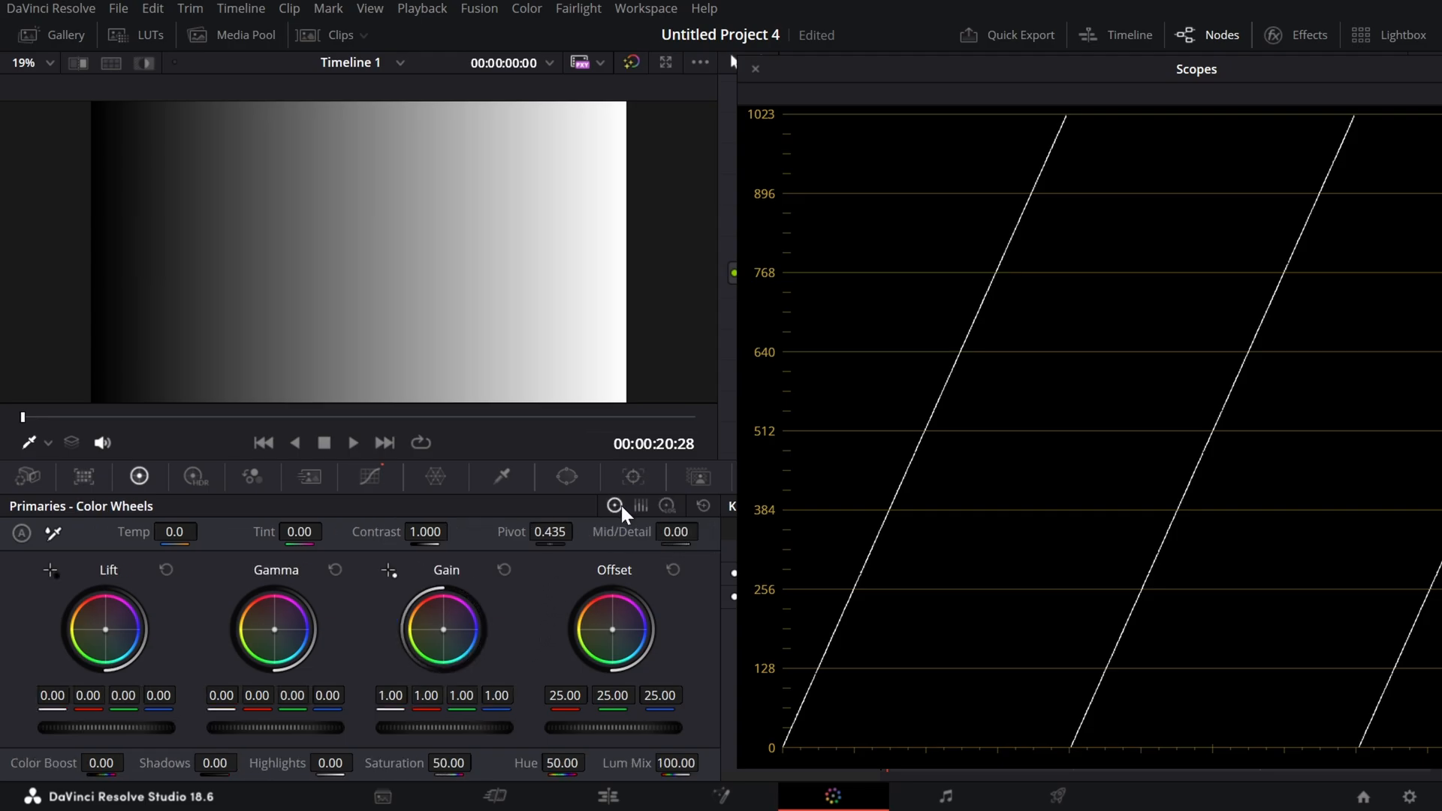
Step: Show the High Dynamic Range color wheels and page through the zones from Black to Specular and back to Dark, Shadow and Light
left_click(200, 468)
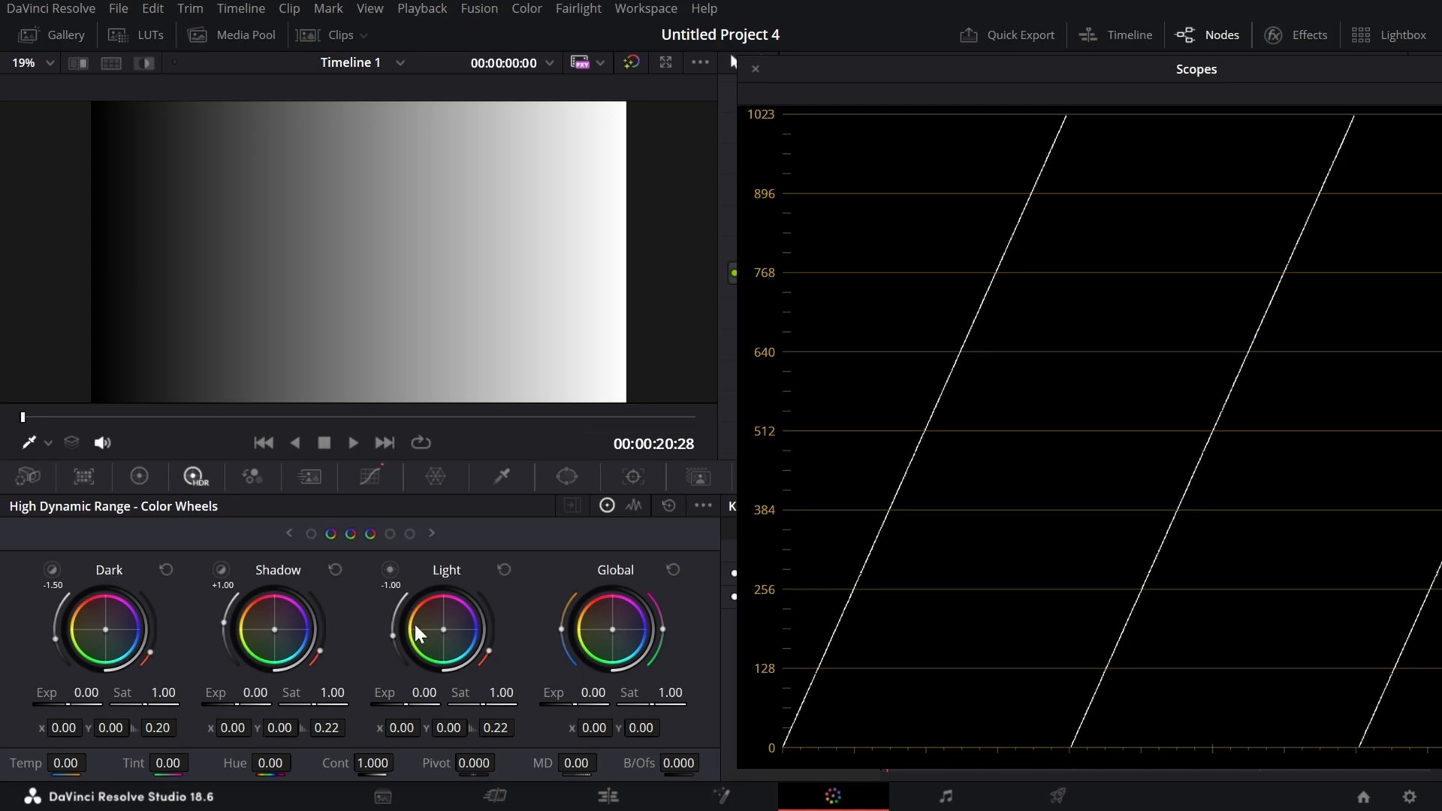
double_click(427, 535)
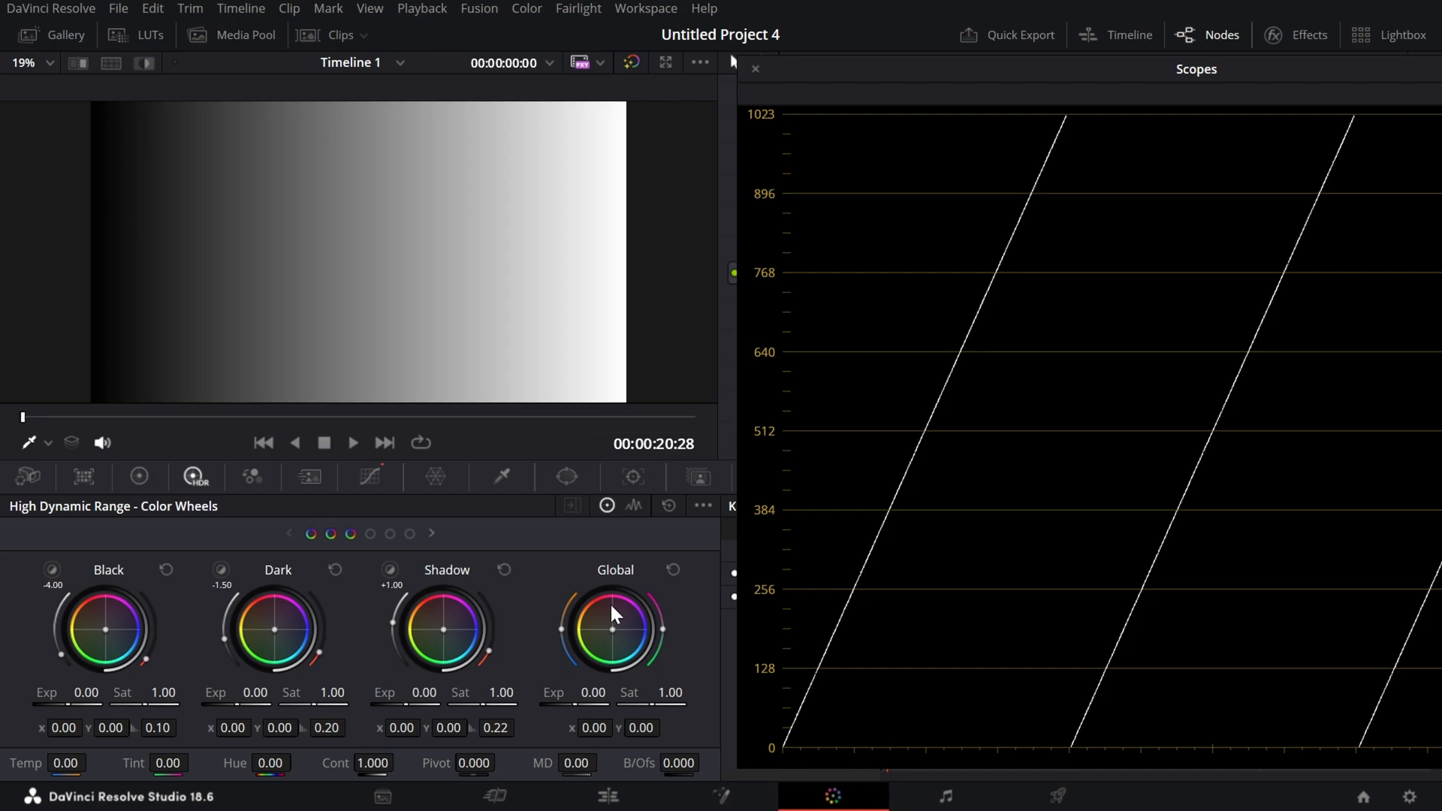
left_click(431, 532)
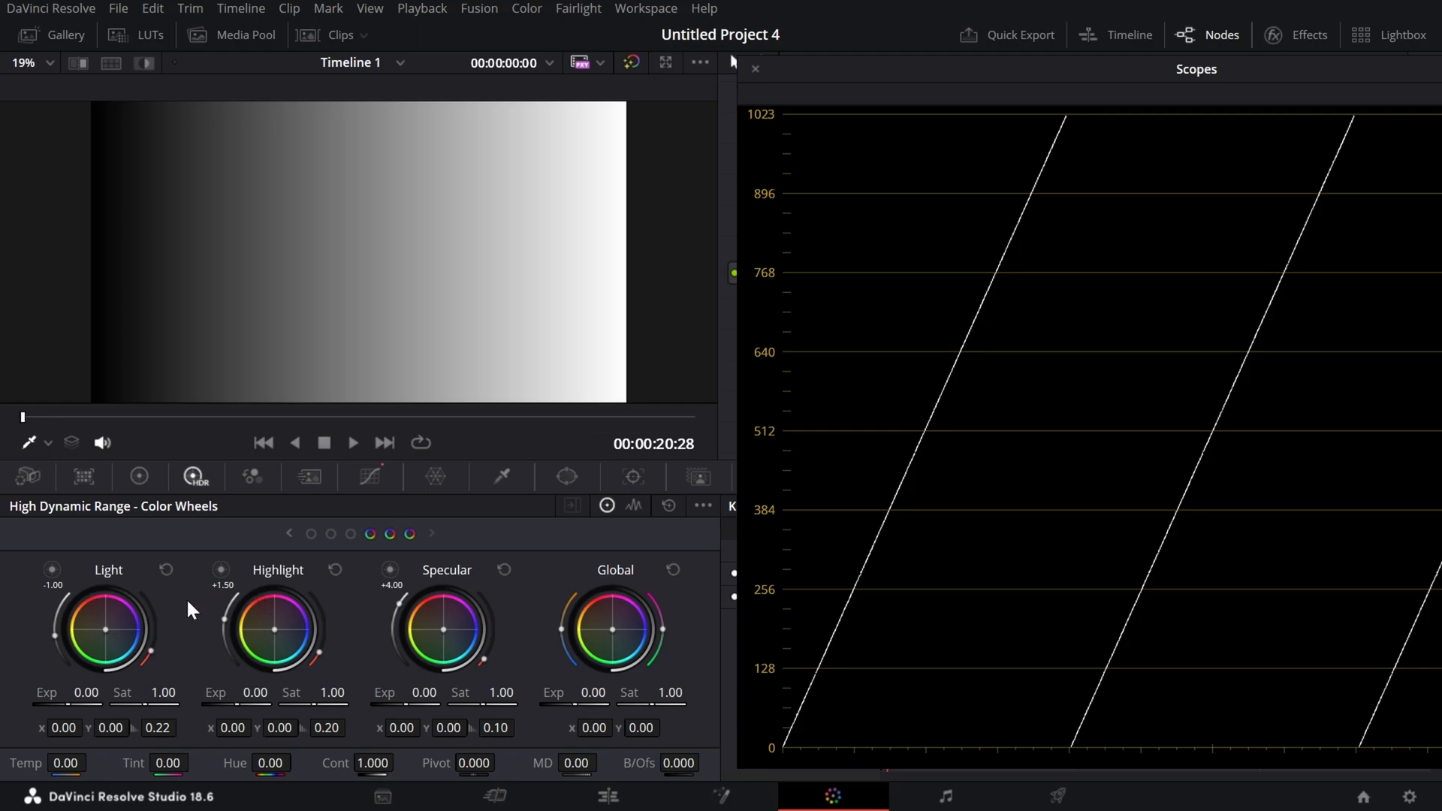
double_click(440, 648)
double_click(293, 534)
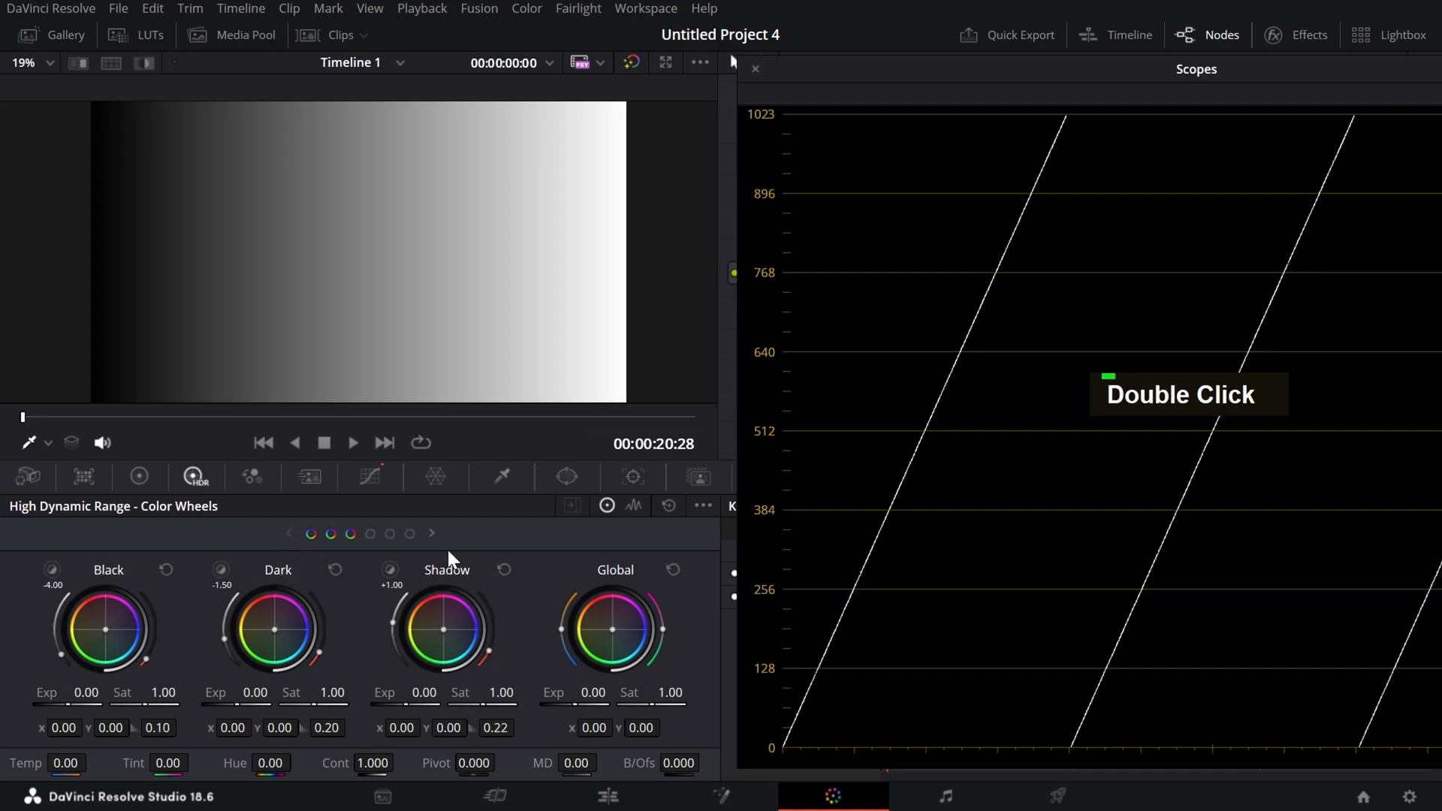
left_click(432, 534)
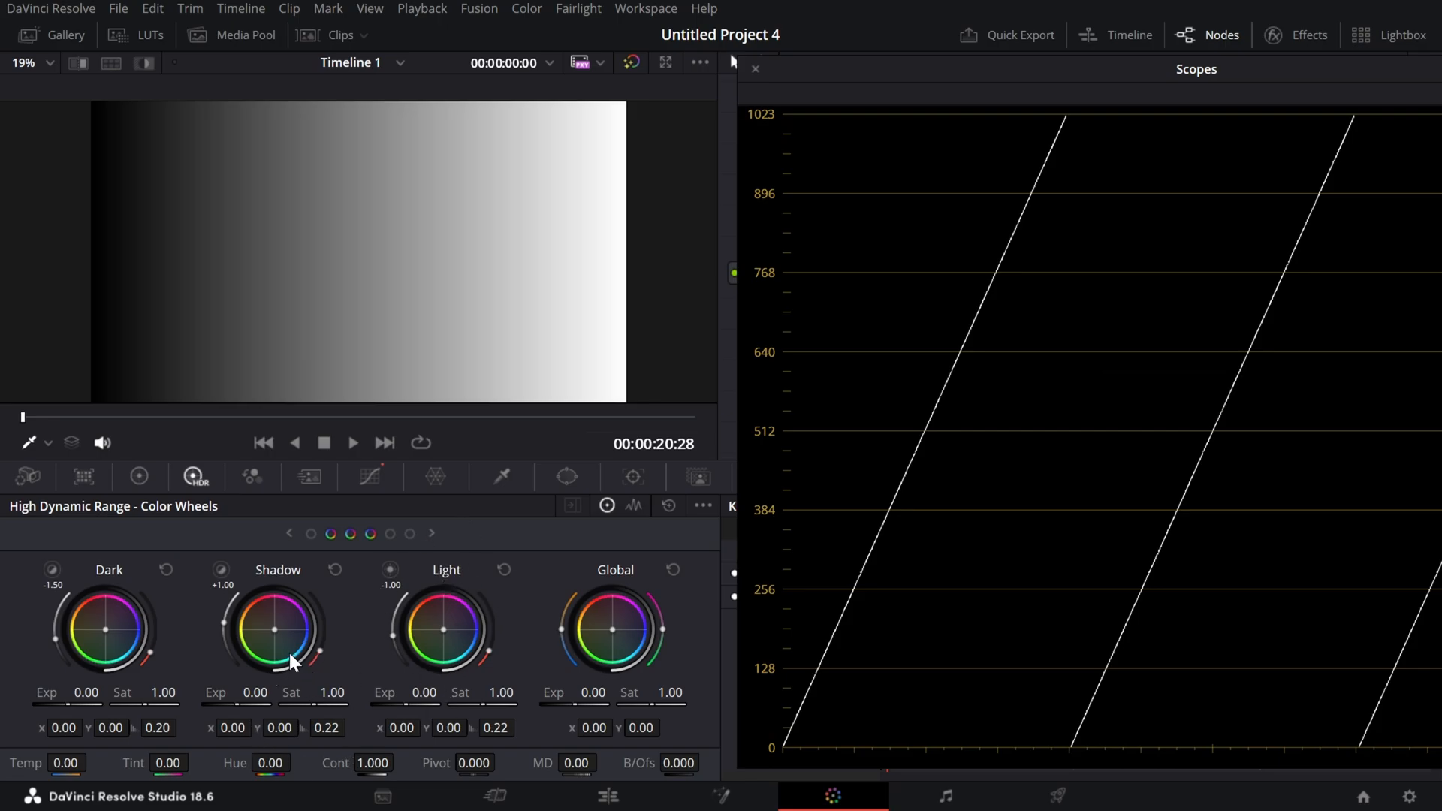
Step: Tint the HDR Shadow zone purple at X 0.11, Y 0.15, and show the Zones Graph
left_click_drag(275, 629, 282, 619)
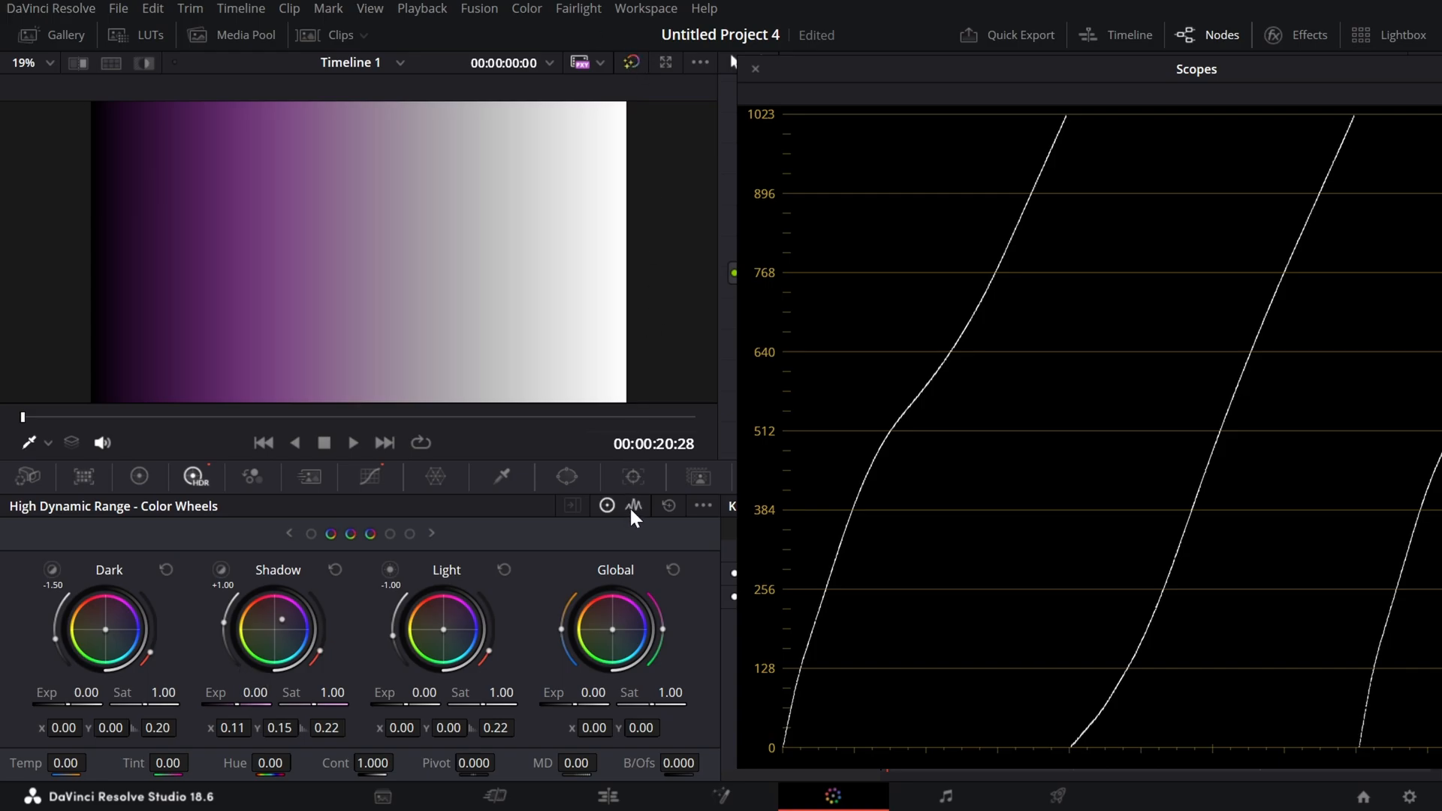
key("ctrl+shift+z")
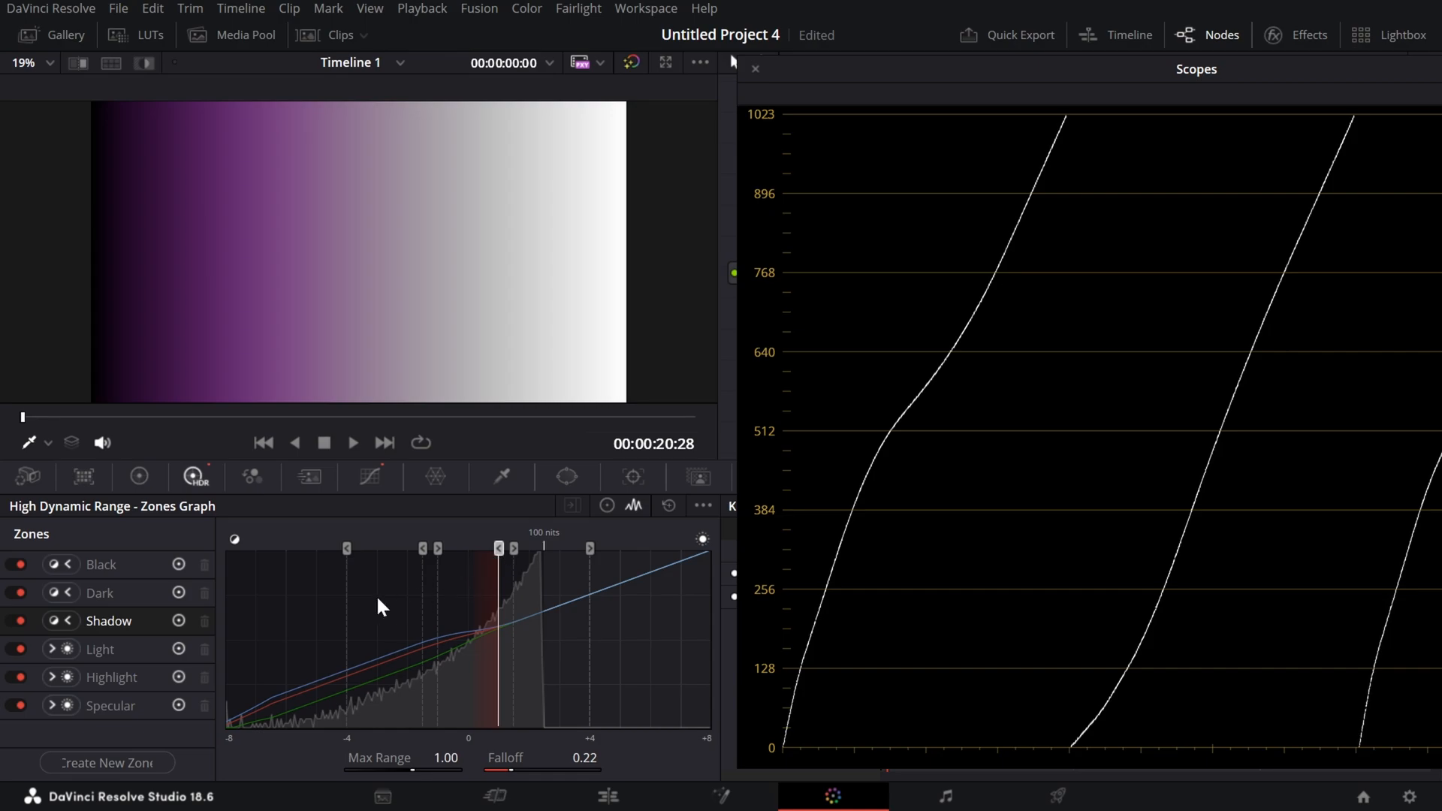
Step: Try lowering the Shadow zone's maximum range to -6.00 in the Zones Graph
left_click_drag(499, 549, 500, 549)
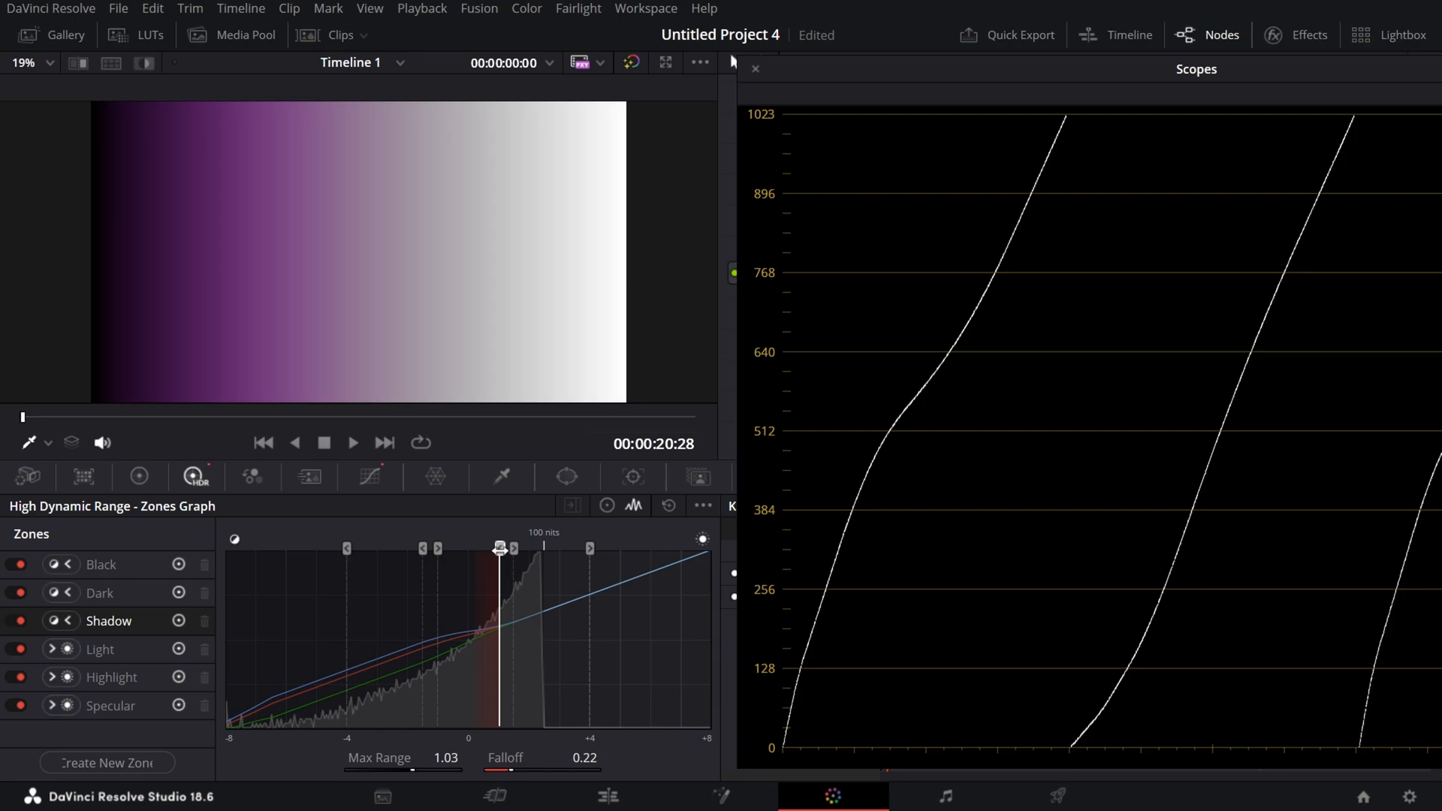
left_click_drag(499, 548, 247, 578)
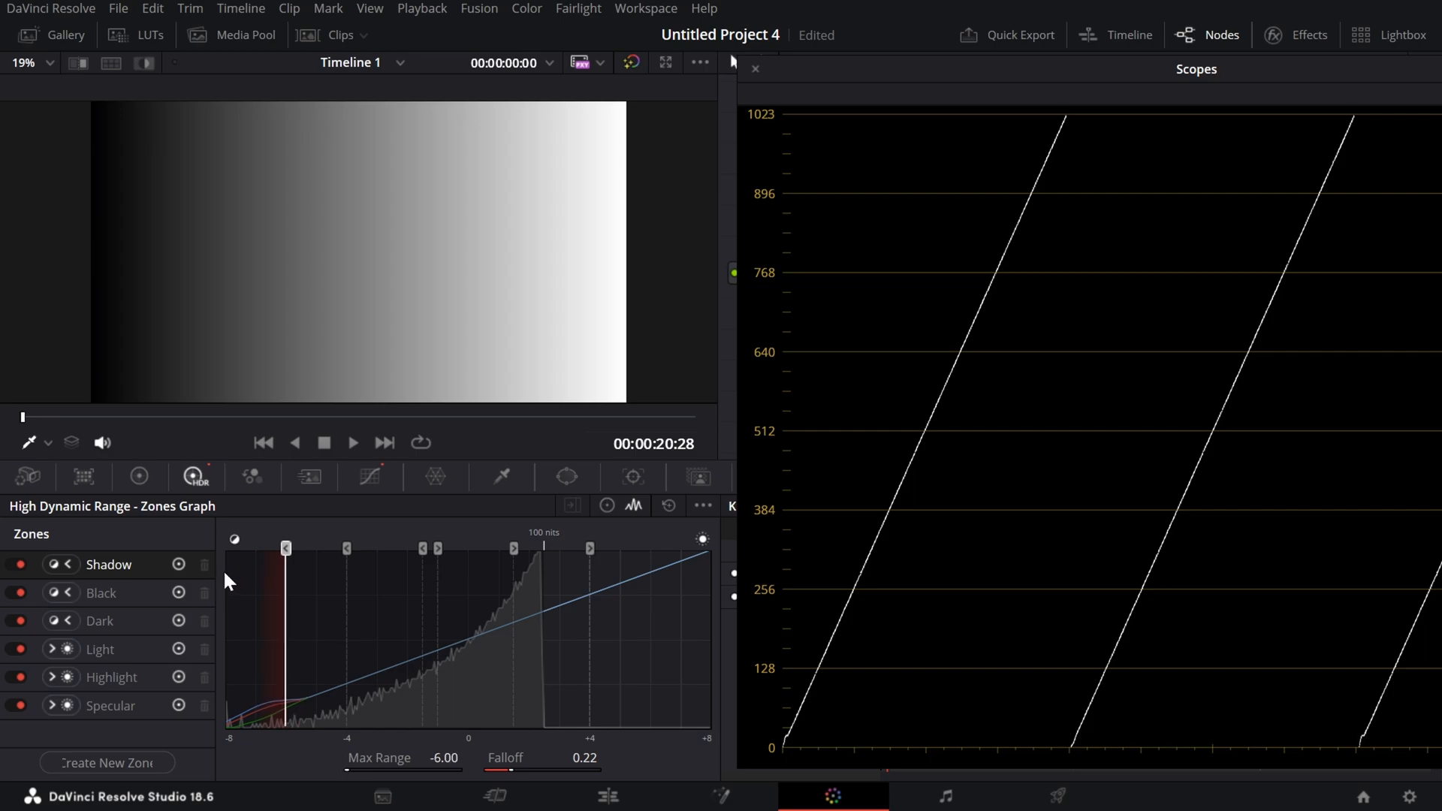
Step: Bypass all color grades and check the ungraded gradient in the full-screen viewer before returning to the Color page
key("shift+d")
key("shift+f")
key("shift+f")
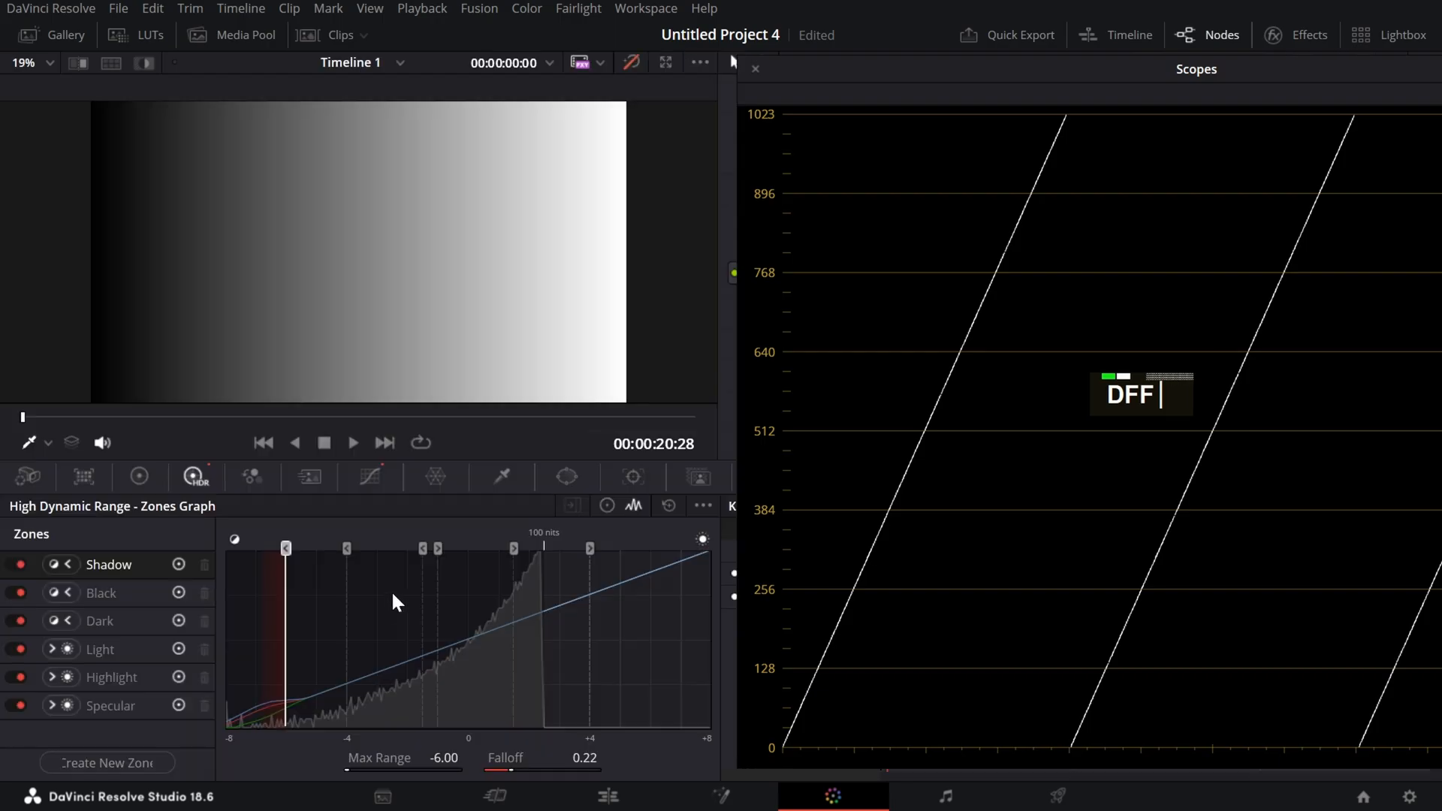
key("ctrl+f")
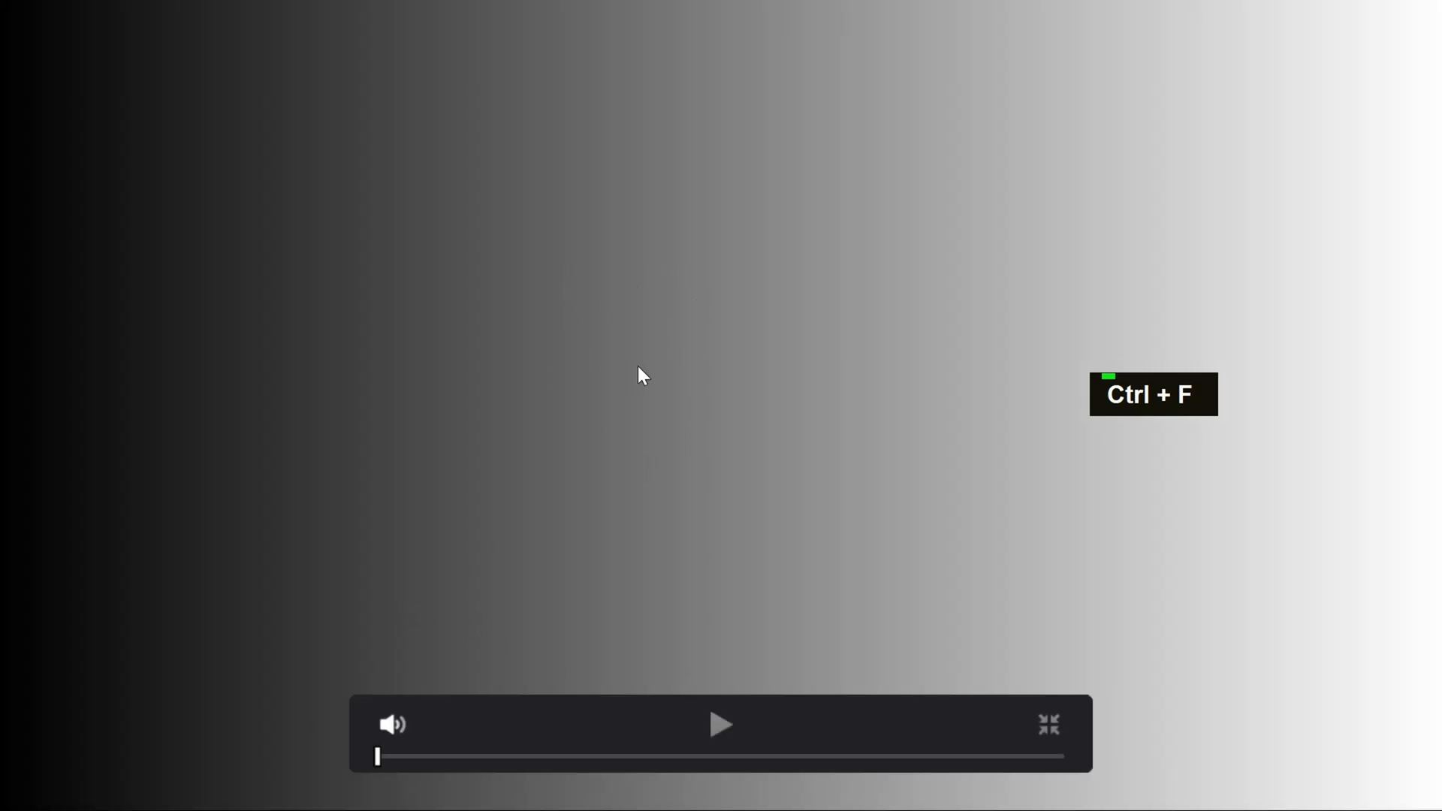
key("shift")
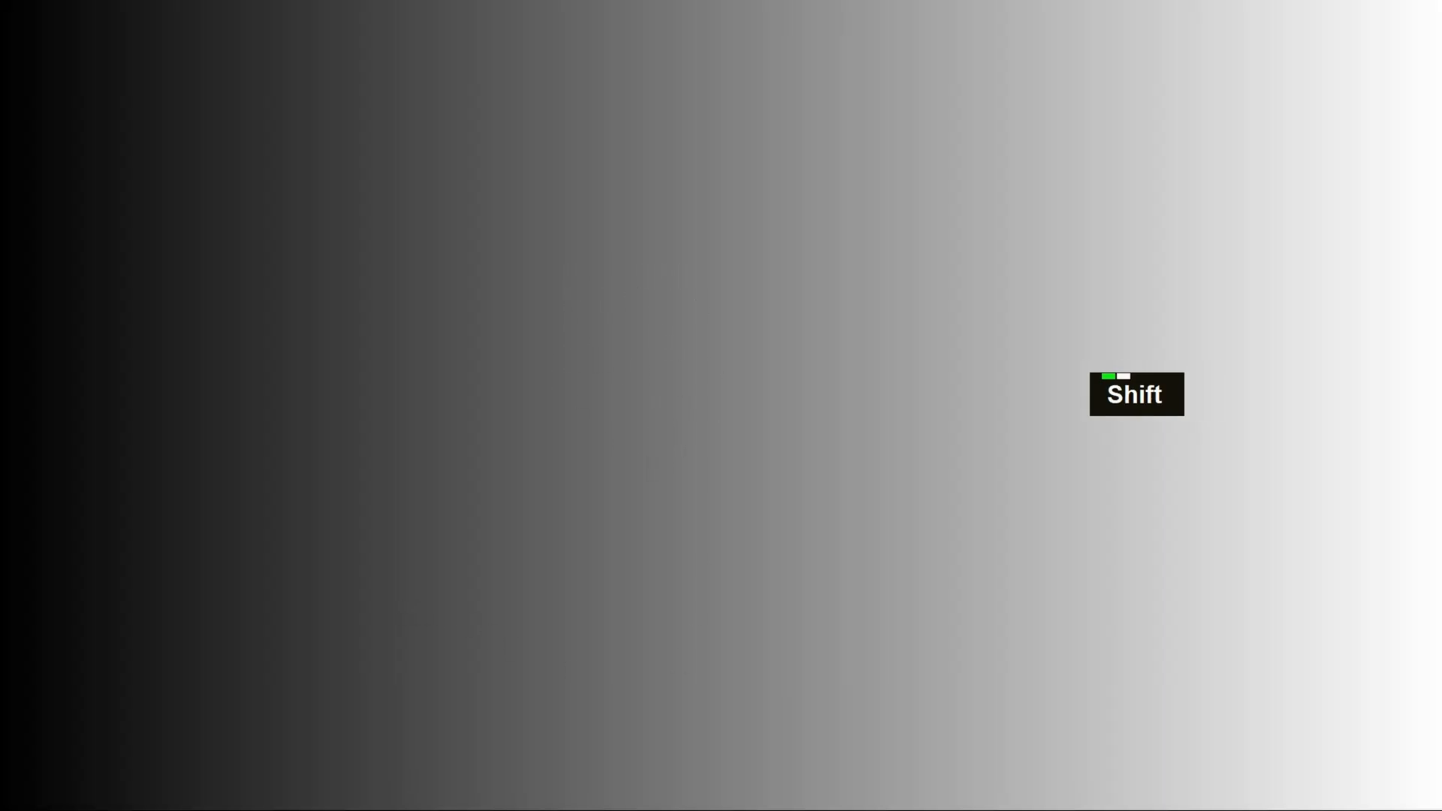
key("ctrl+f")
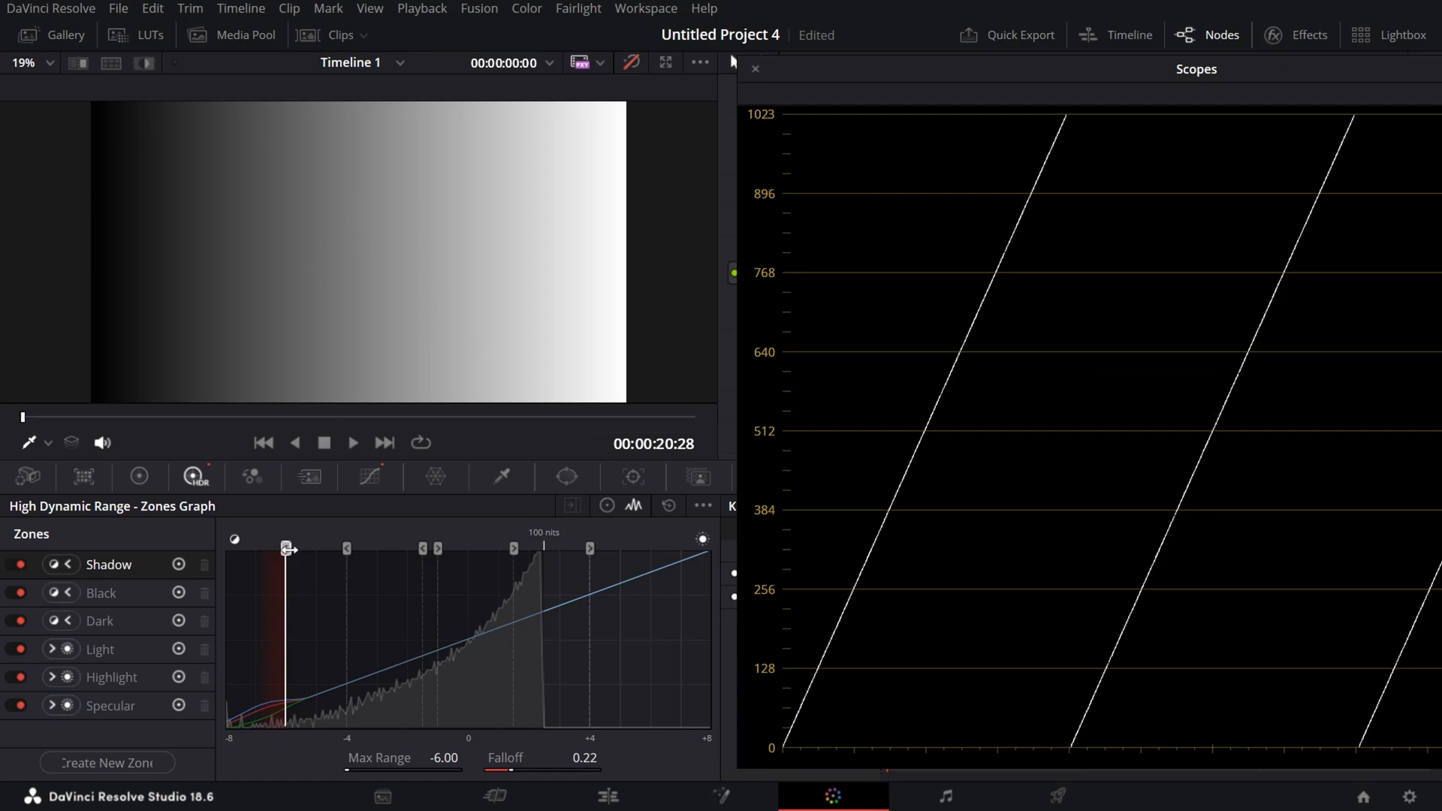
Step: Set the Shadow zone's maximum range to about -0.32 in the Zones Graph
left_click_drag(286, 549, 458, 636)
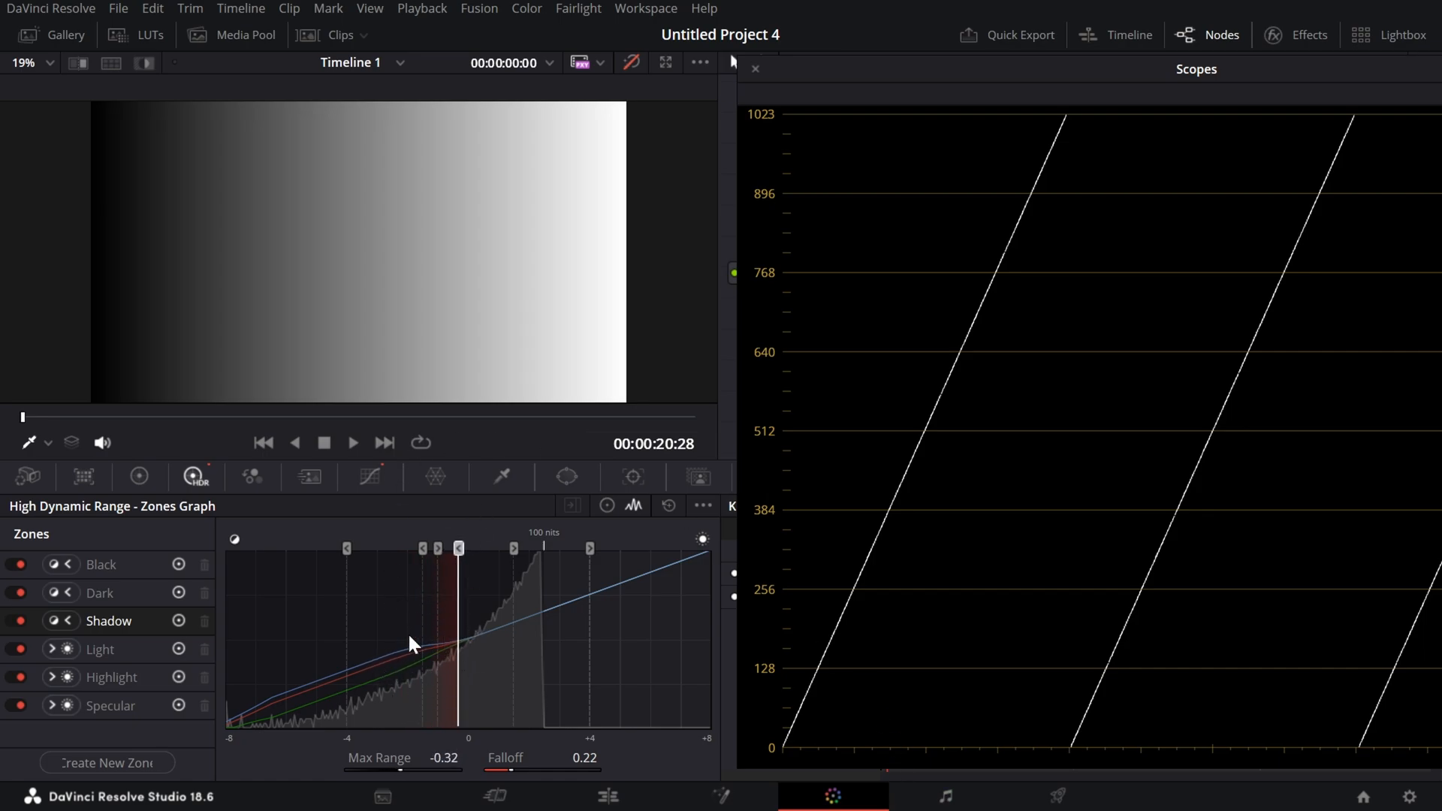
Step: Create a dark zone named "new" with range 1.00 and falloff 0.16, and select it in the zone list
left_click(110, 760)
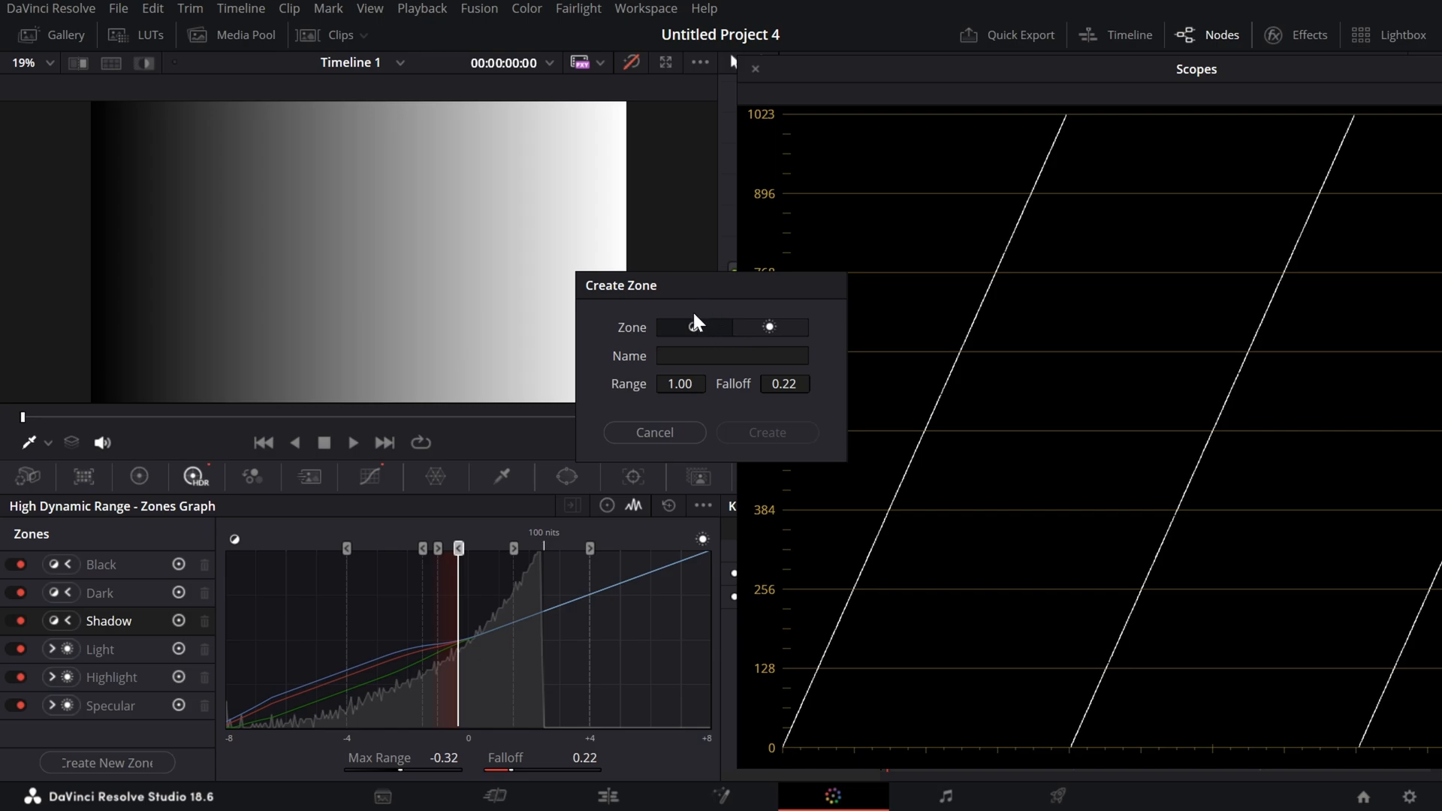
left_click(766, 333)
left_click(689, 355)
type("ew")
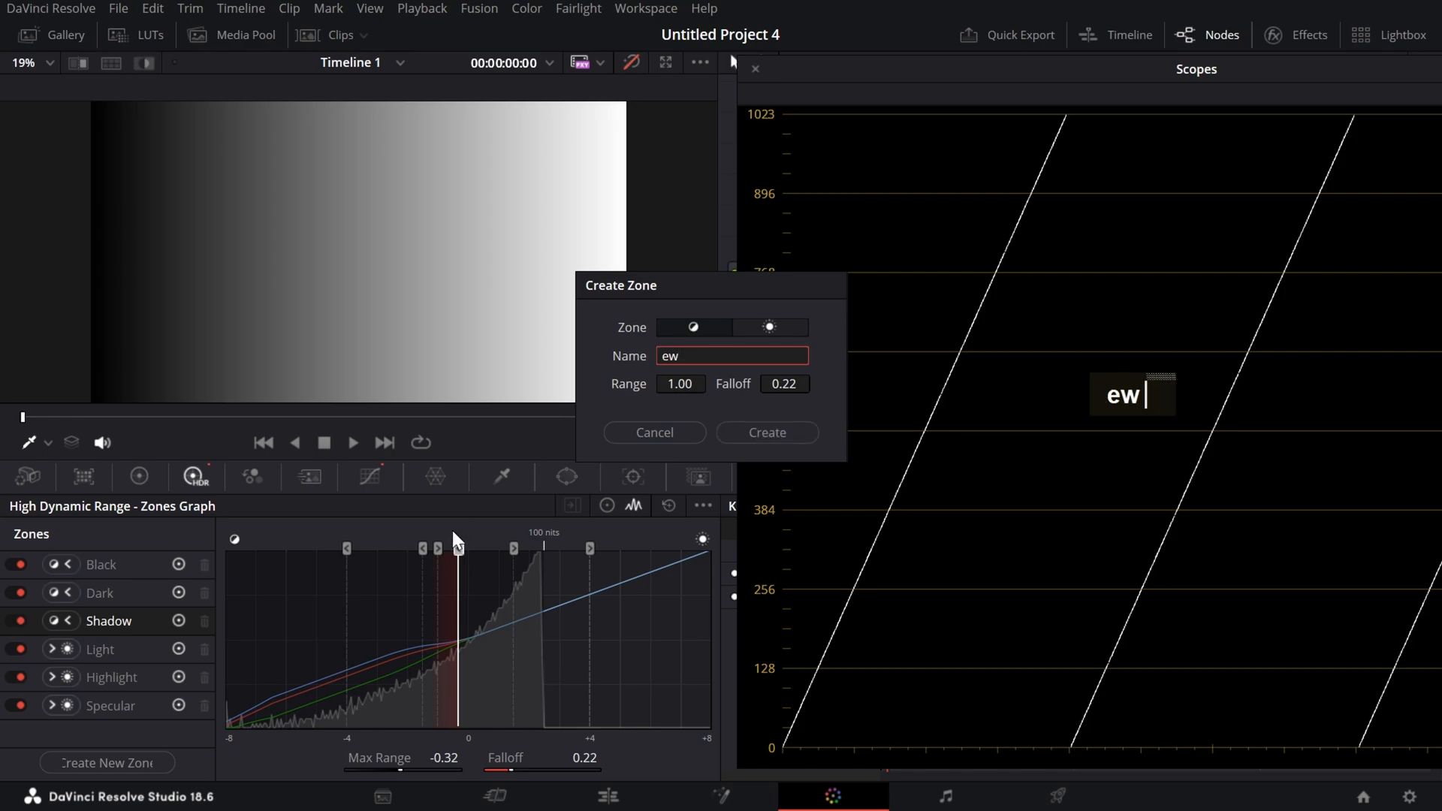
key("Left")
key("Left")
type("n")
left_click_drag(784, 383, 766, 383)
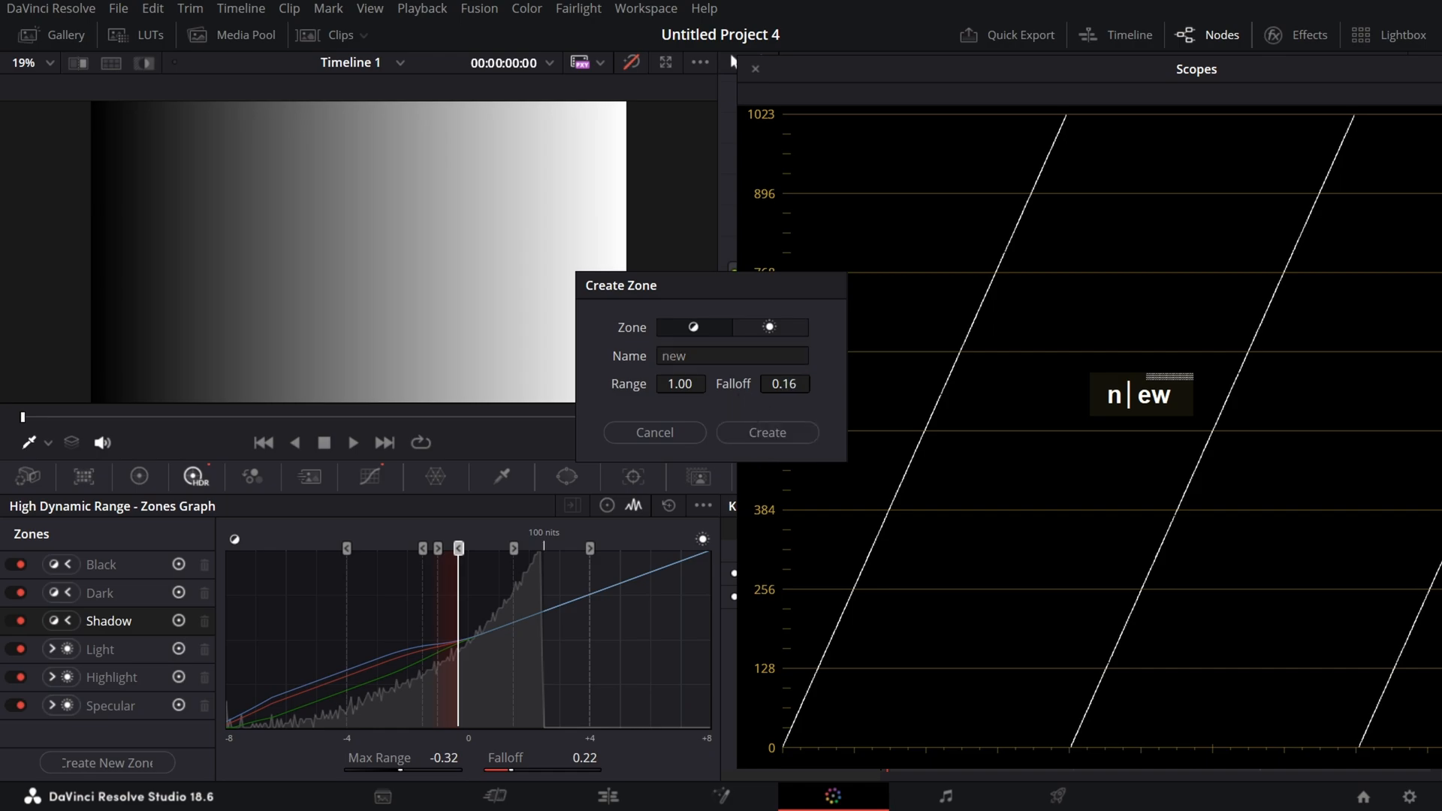
left_click(775, 422)
scroll(129, 665, "down", 1)
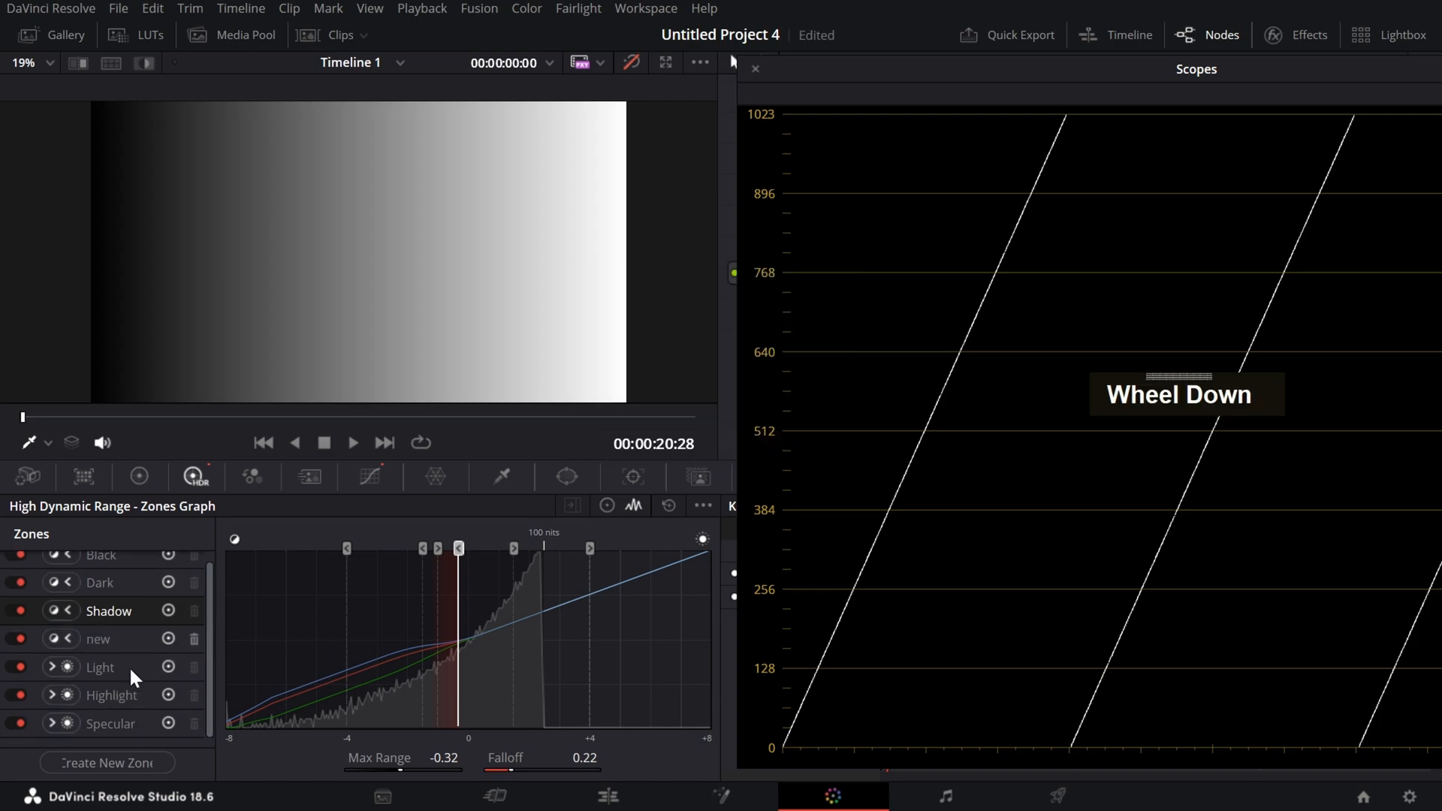
left_click(112, 638)
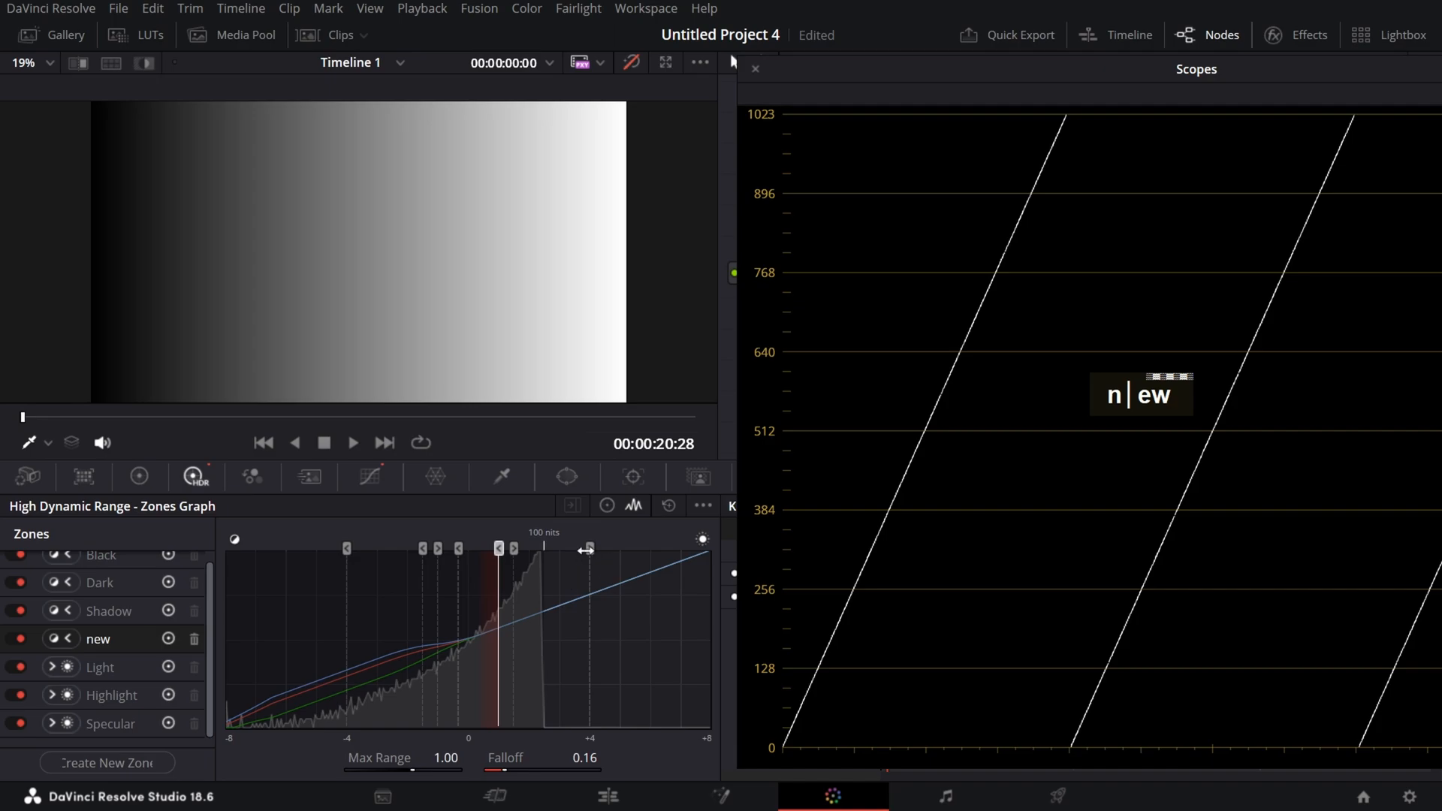
Step: Spread the outer zone boundaries, setting the Specular zone's minimum range to about 5.01, and turn the color grades back on
key("ctrl+z")
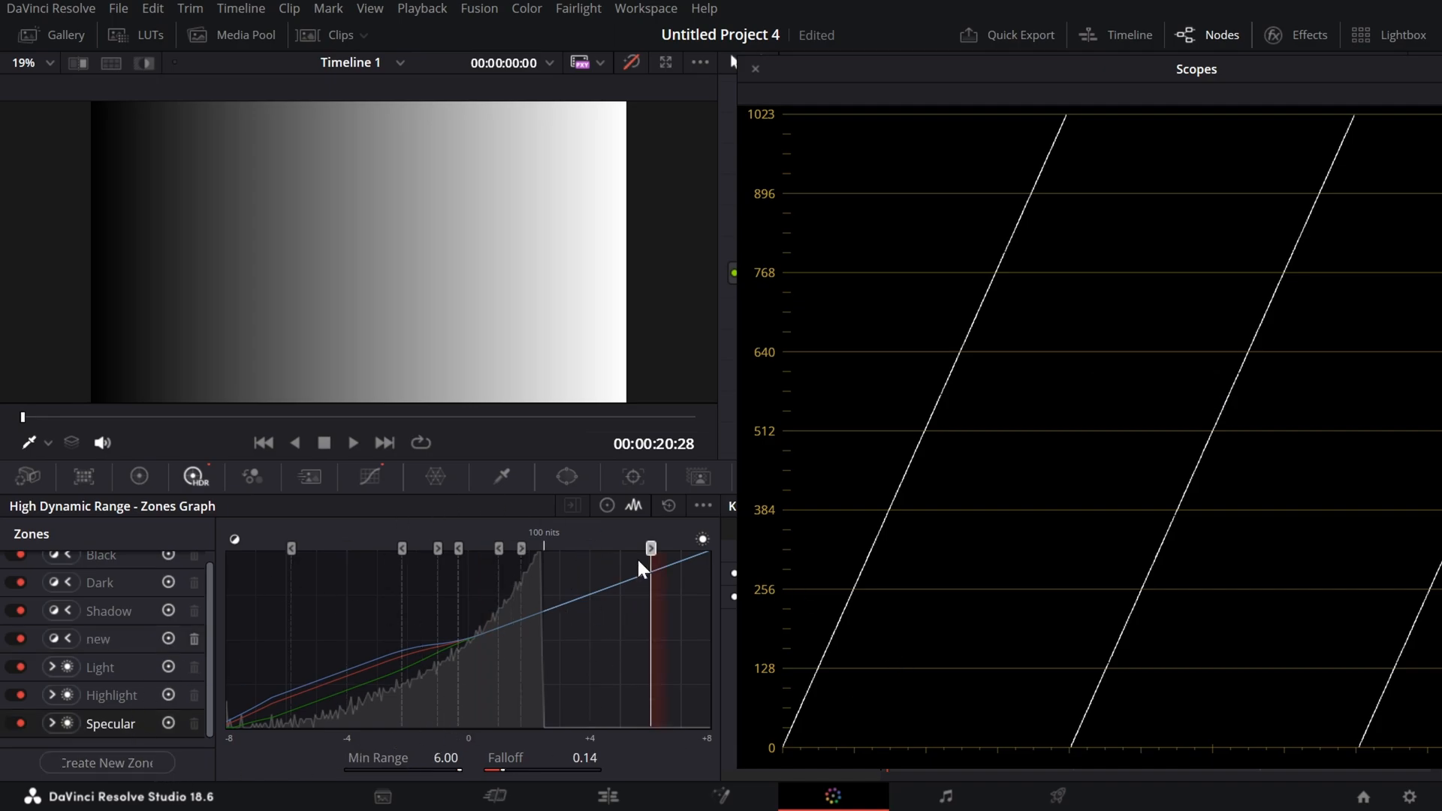
left_click_drag(653, 550, 623, 551)
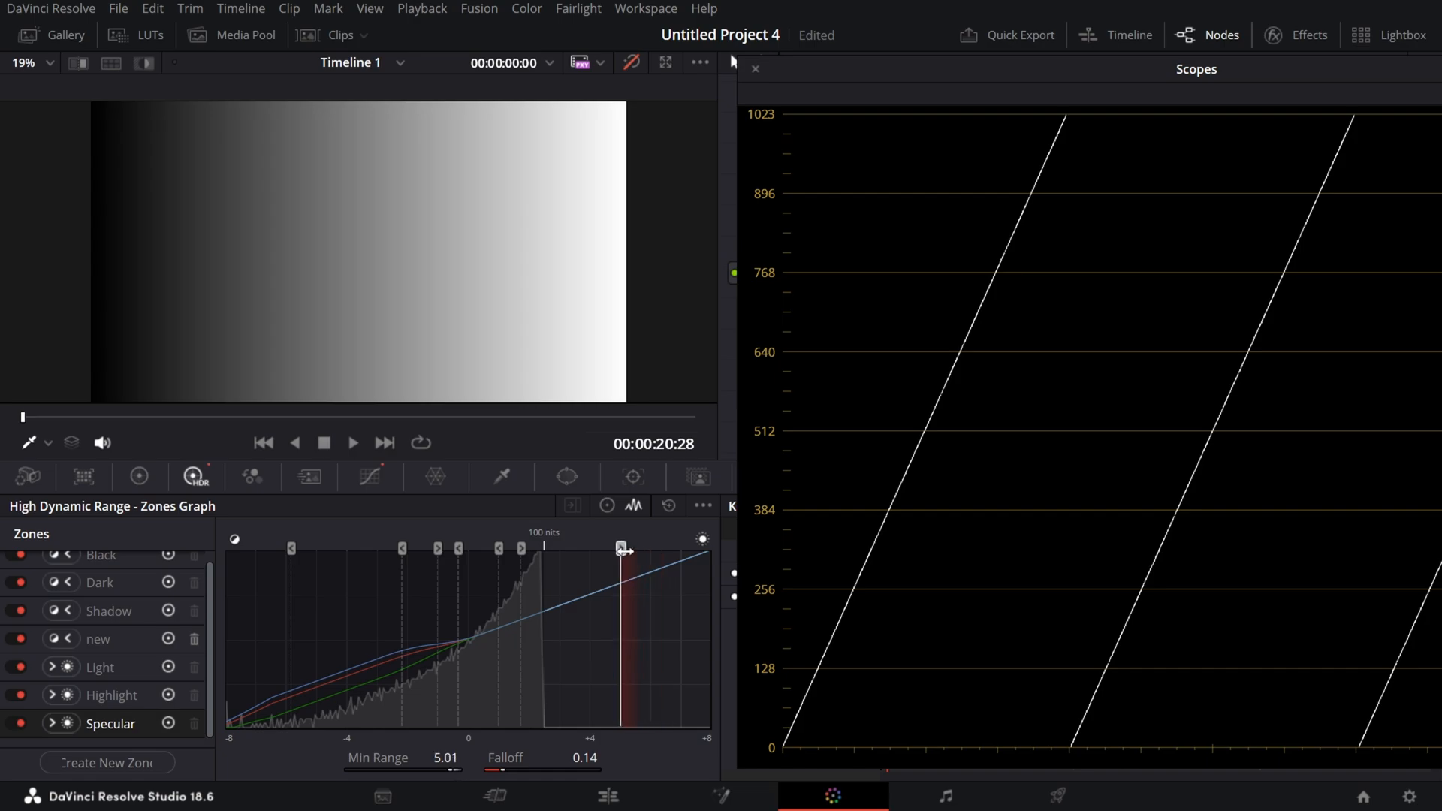
left_click(632, 63)
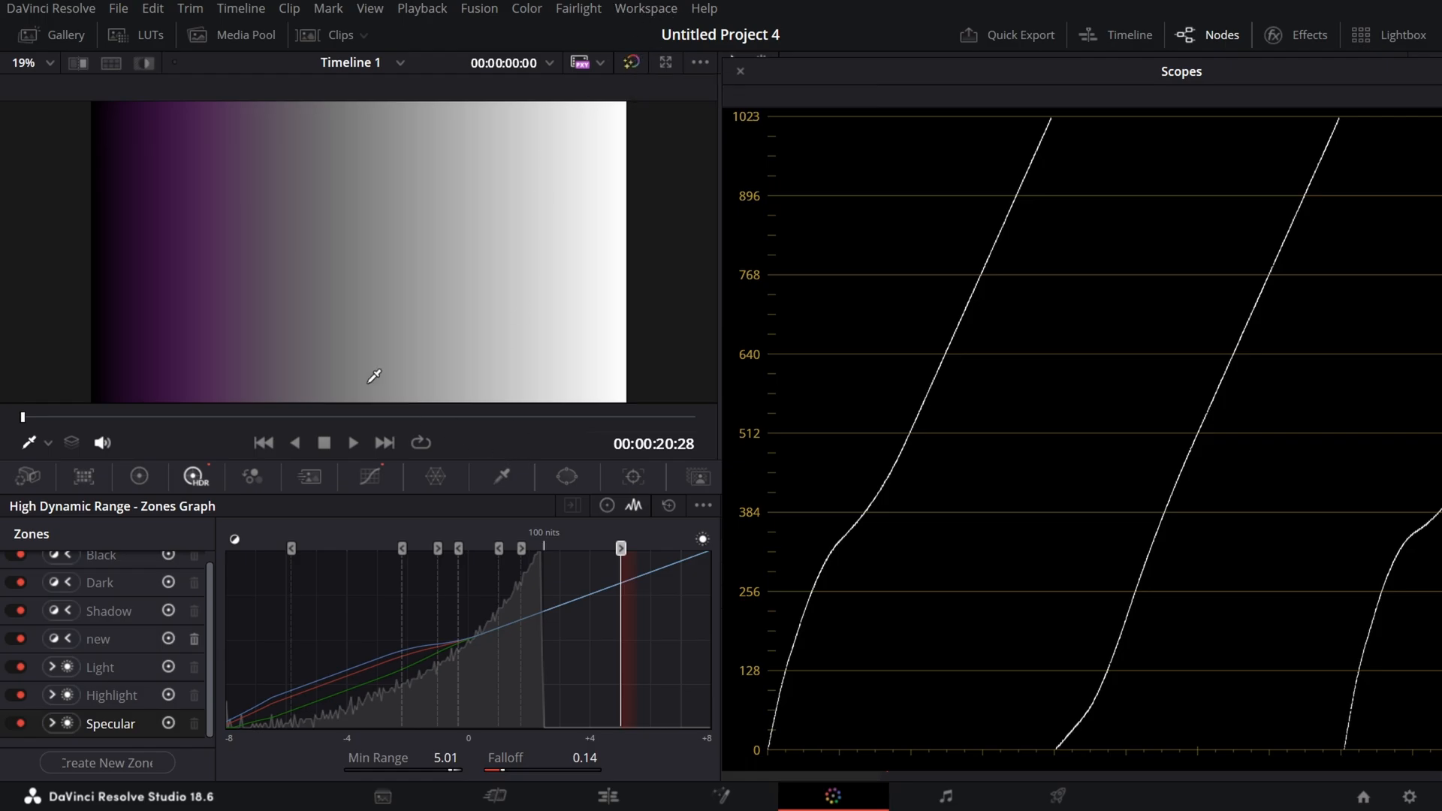
Step: Compare the Primaries Color Wheels with the HDR Zones Graph and return to the Primaries
left_click(141, 478)
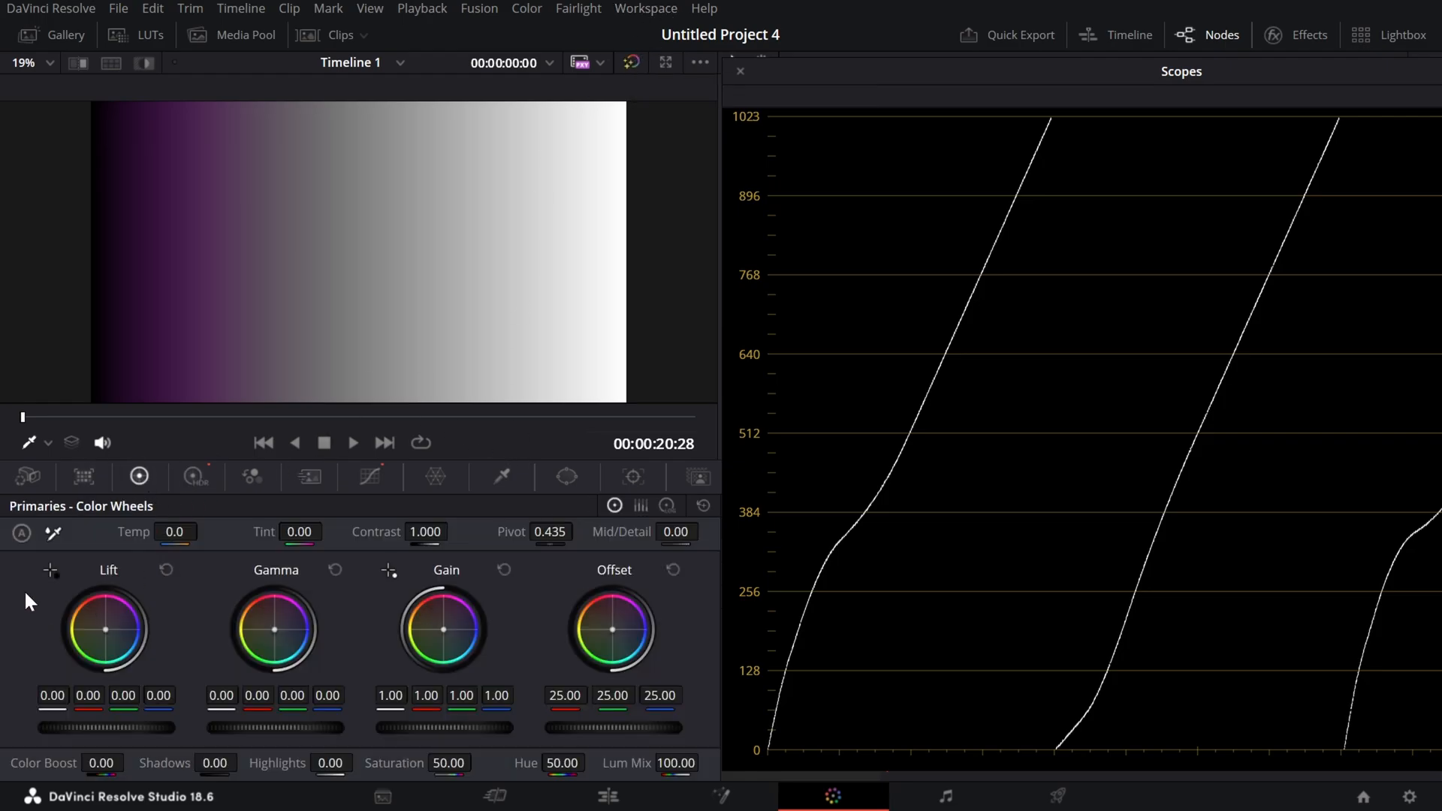
left_click(194, 477)
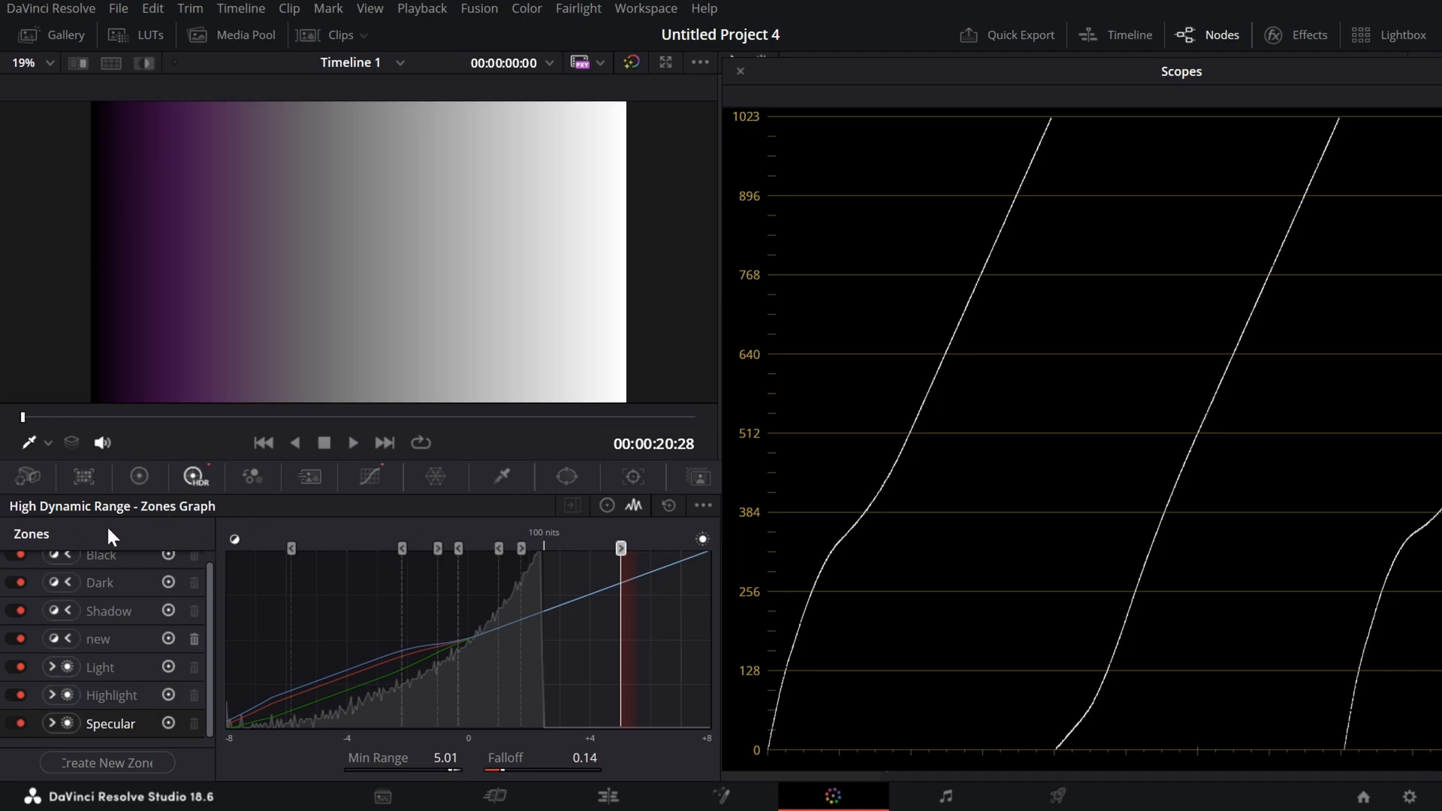
left_click(137, 480)
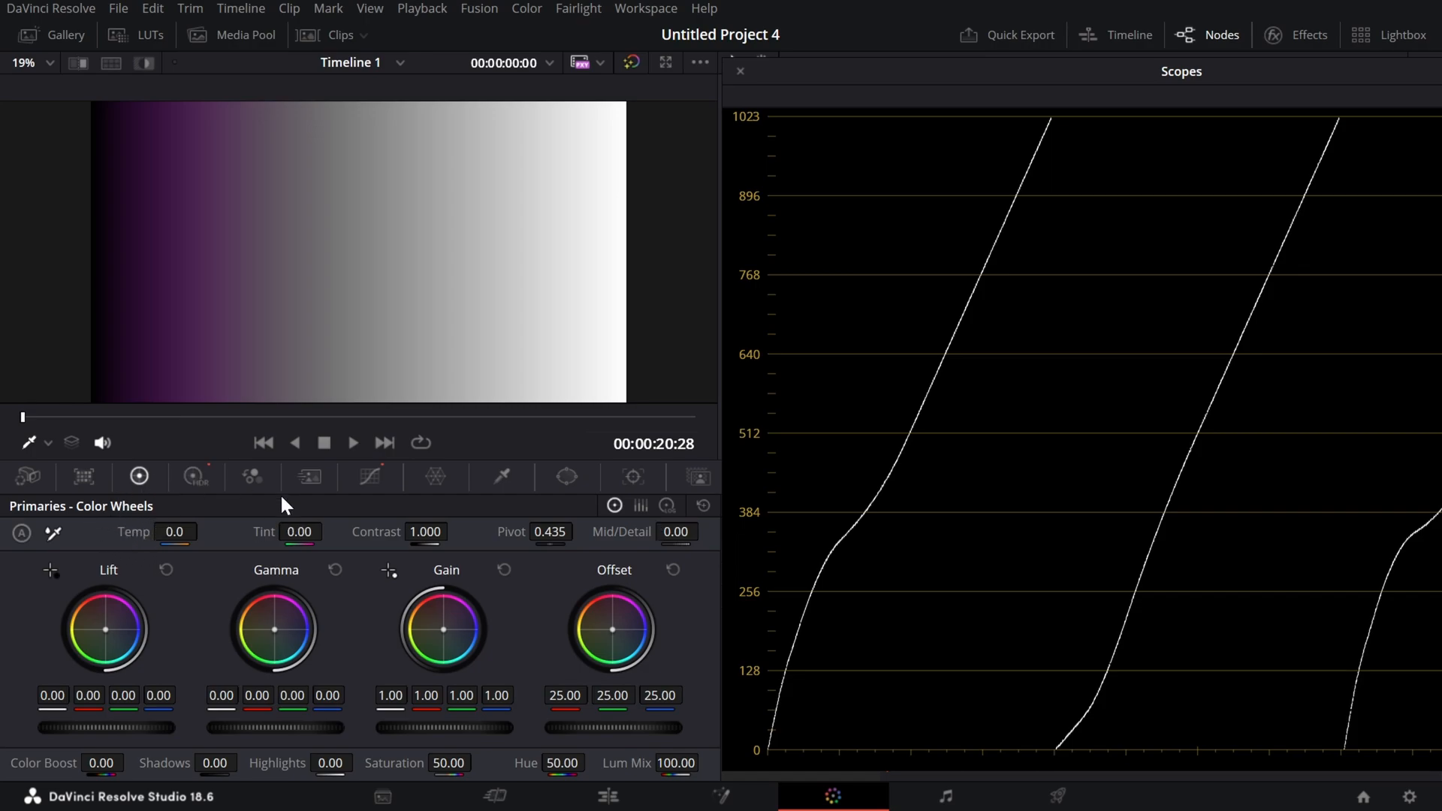
Step: Look at the Log Wheels and the High Dynamic Range zones graph, and return to the primary color wheels
left_click(666, 506)
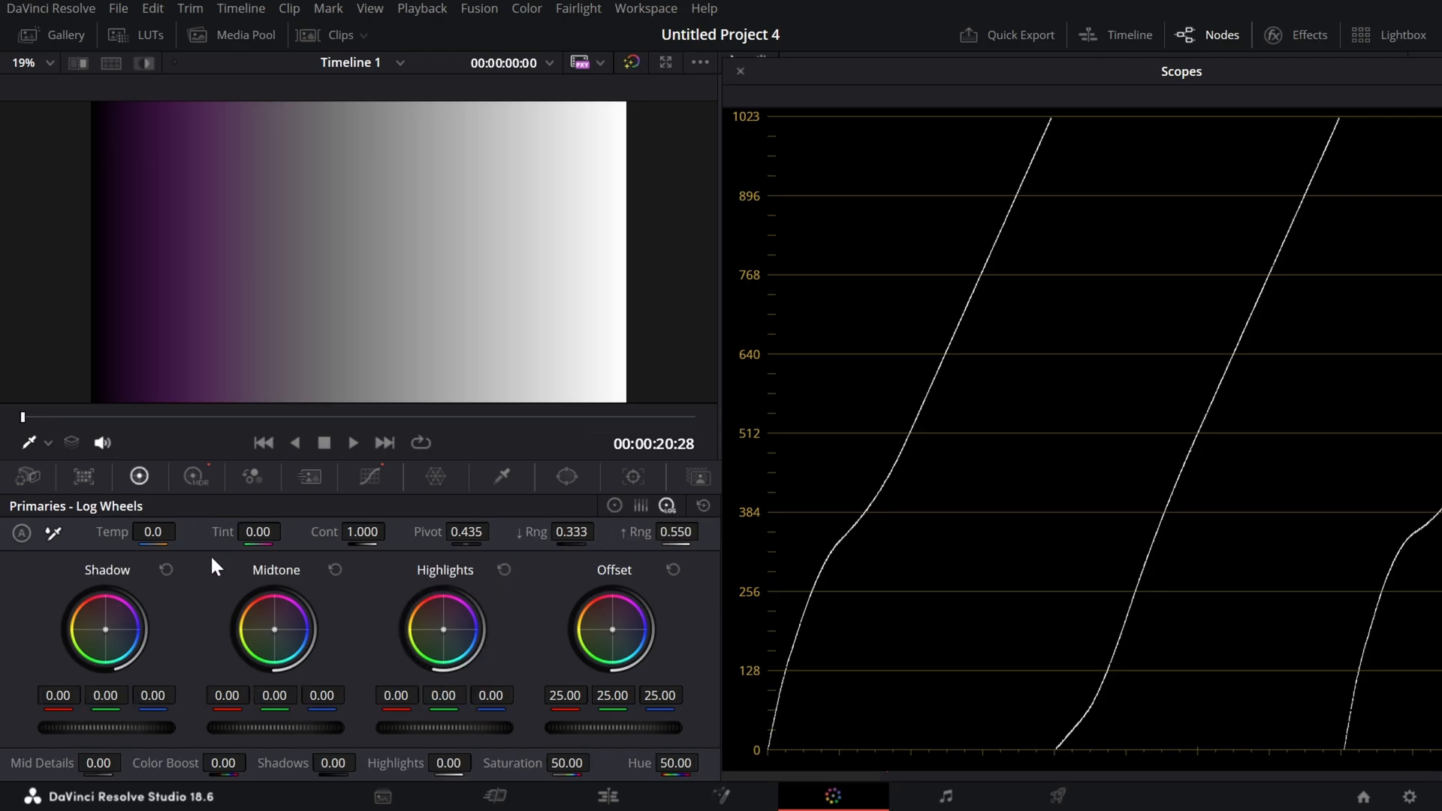
left_click(194, 476)
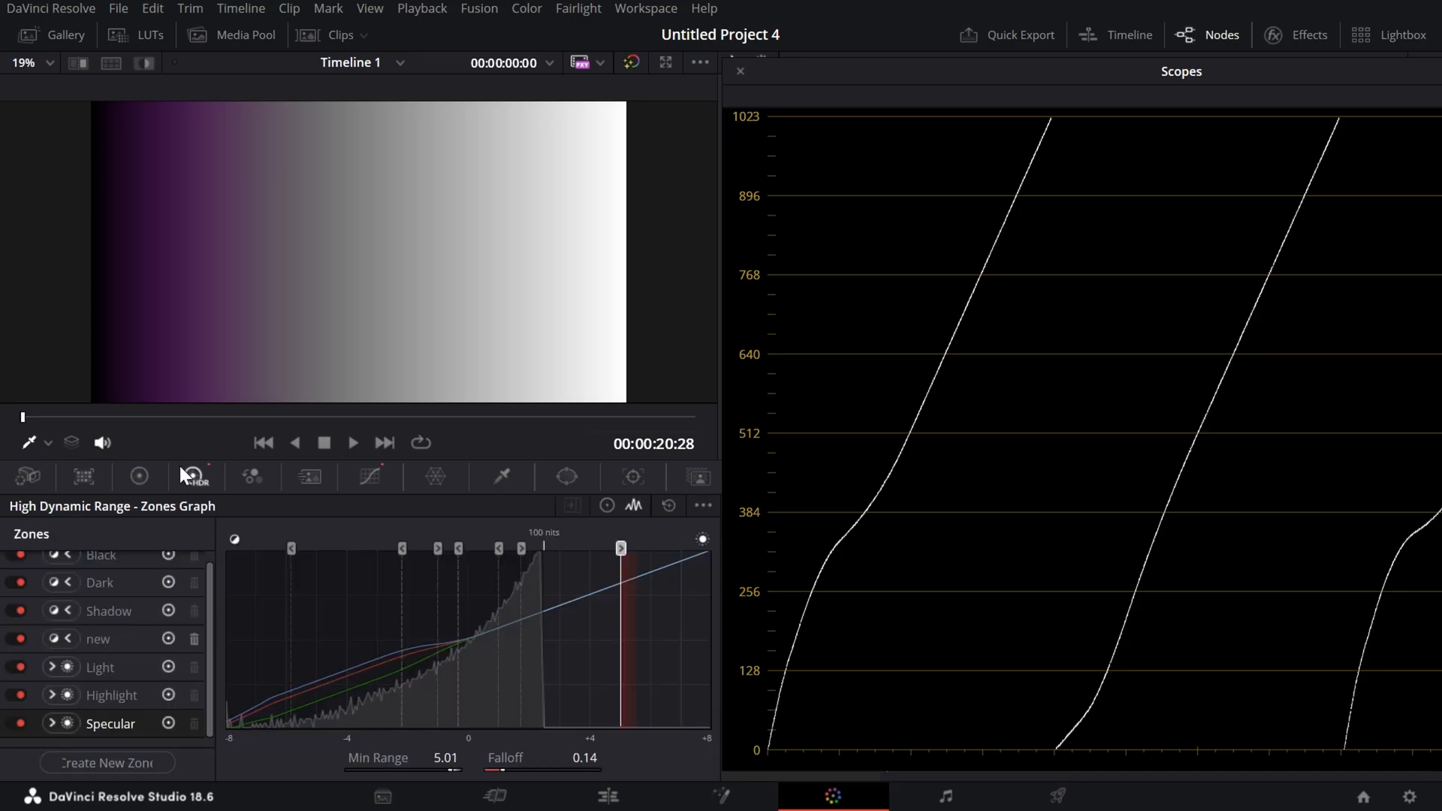
left_click(140, 477)
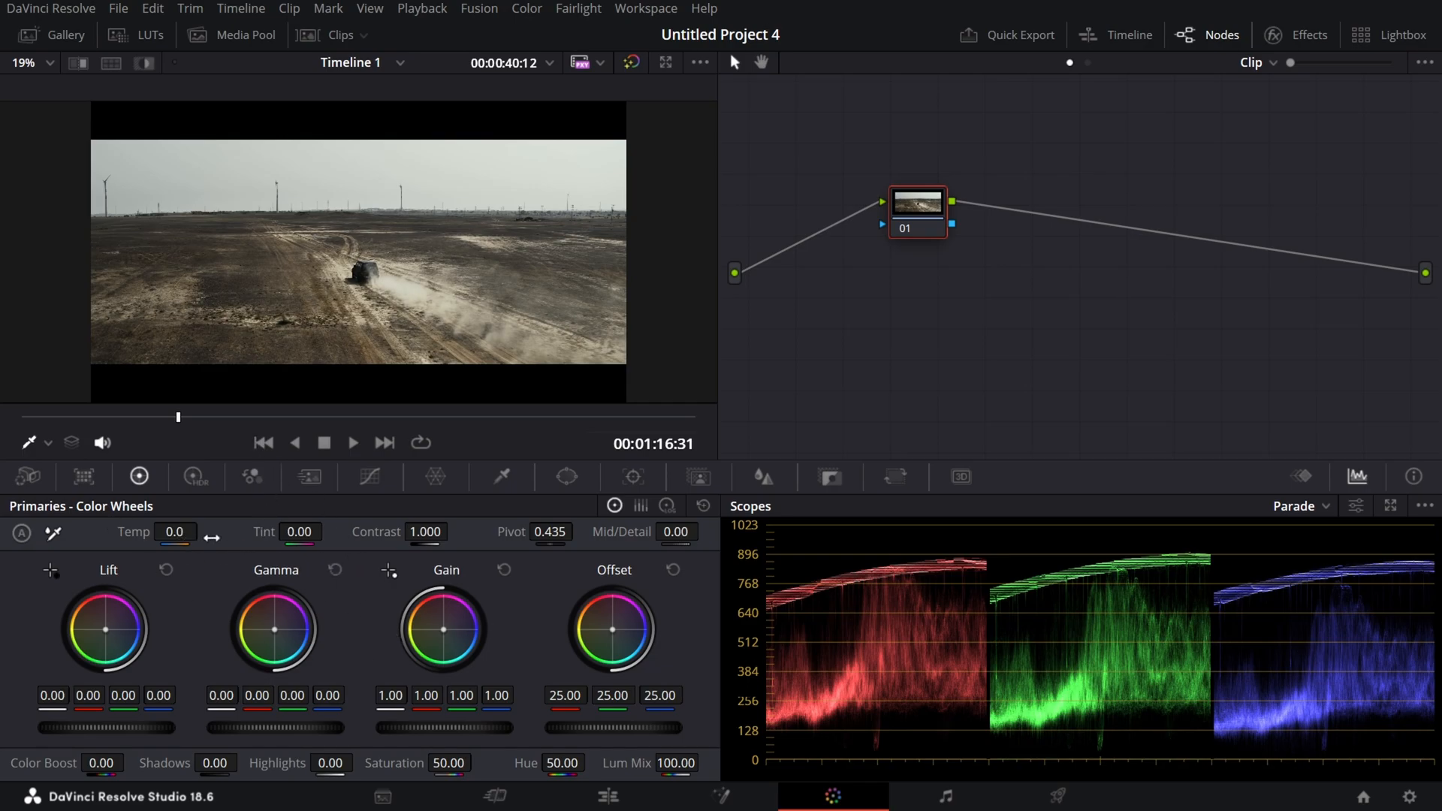
Step: Try automatic color balance on the desert clip, check the image full screen, and undo the change
left_click(18, 536)
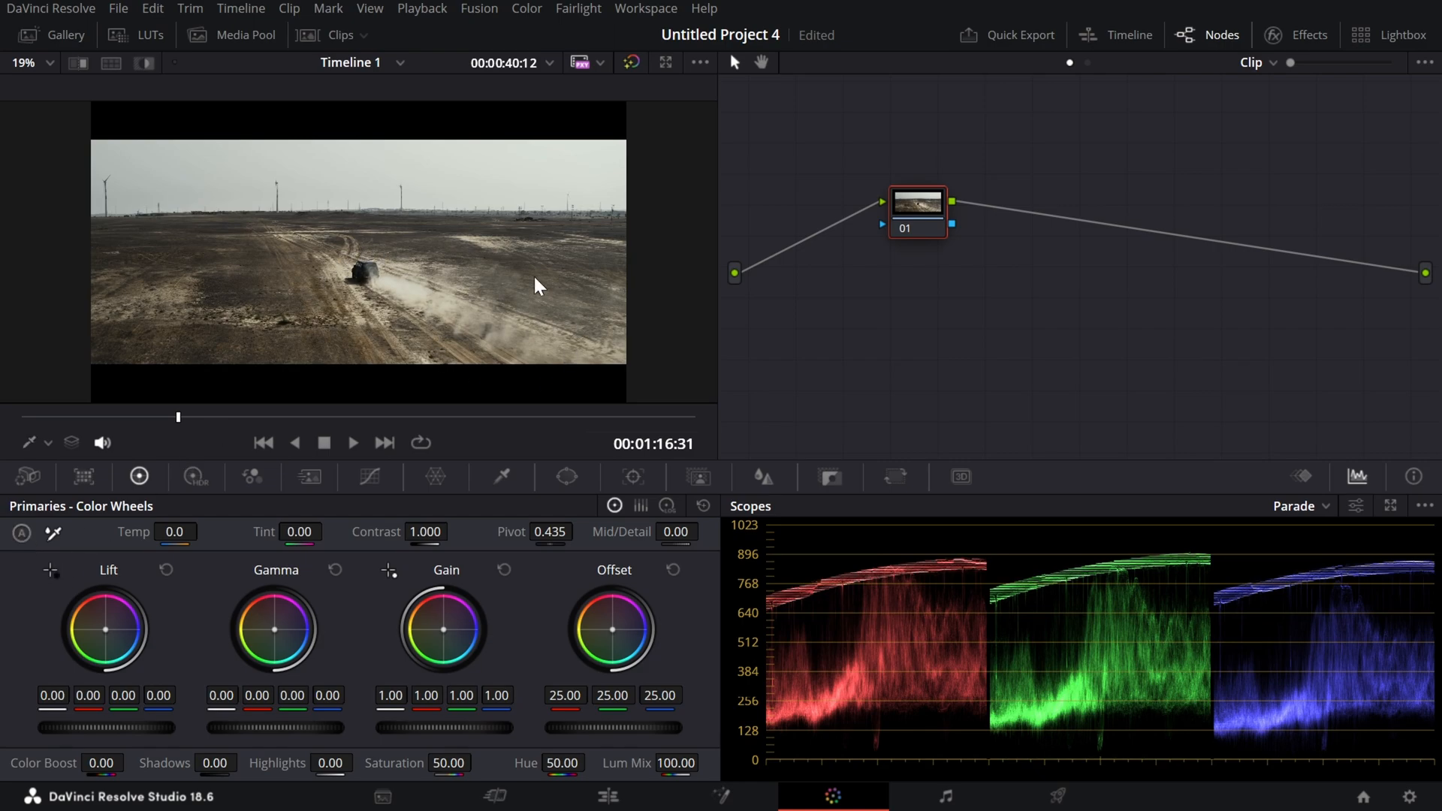
key("ctrl+f")
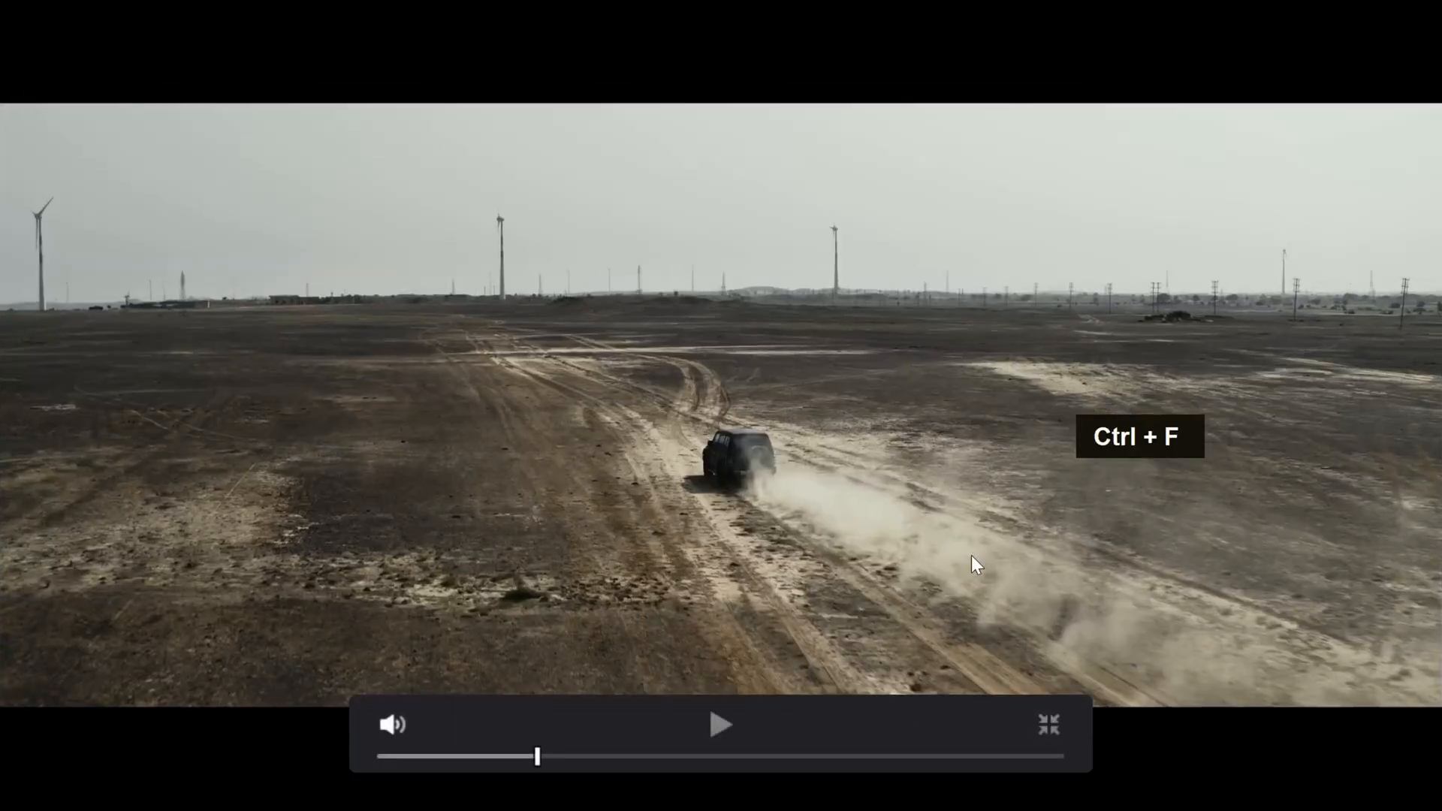
key("ctrl+z")
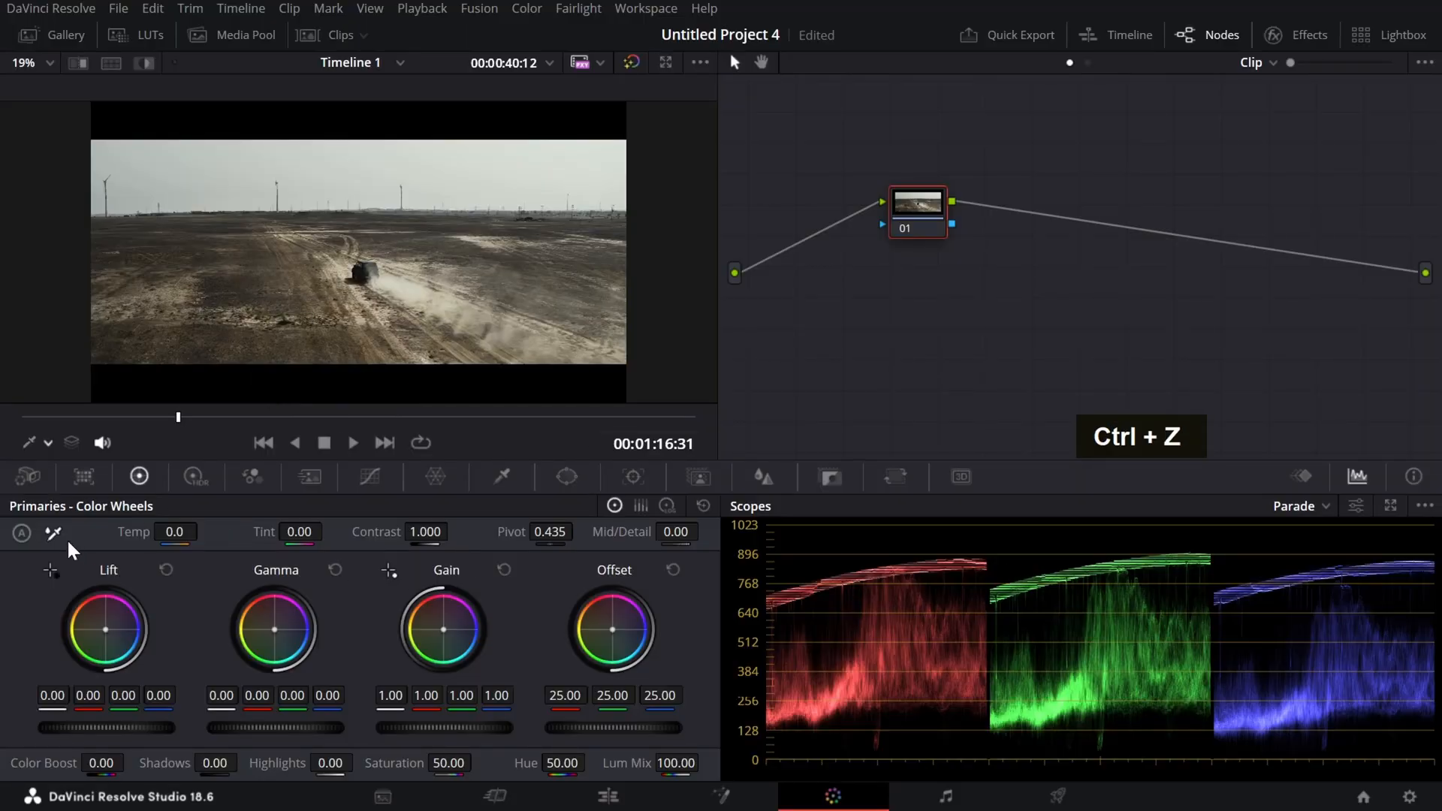
Step: Apply automatic color balance to the desert clip again and reset the grade on node 01
left_click(22, 533)
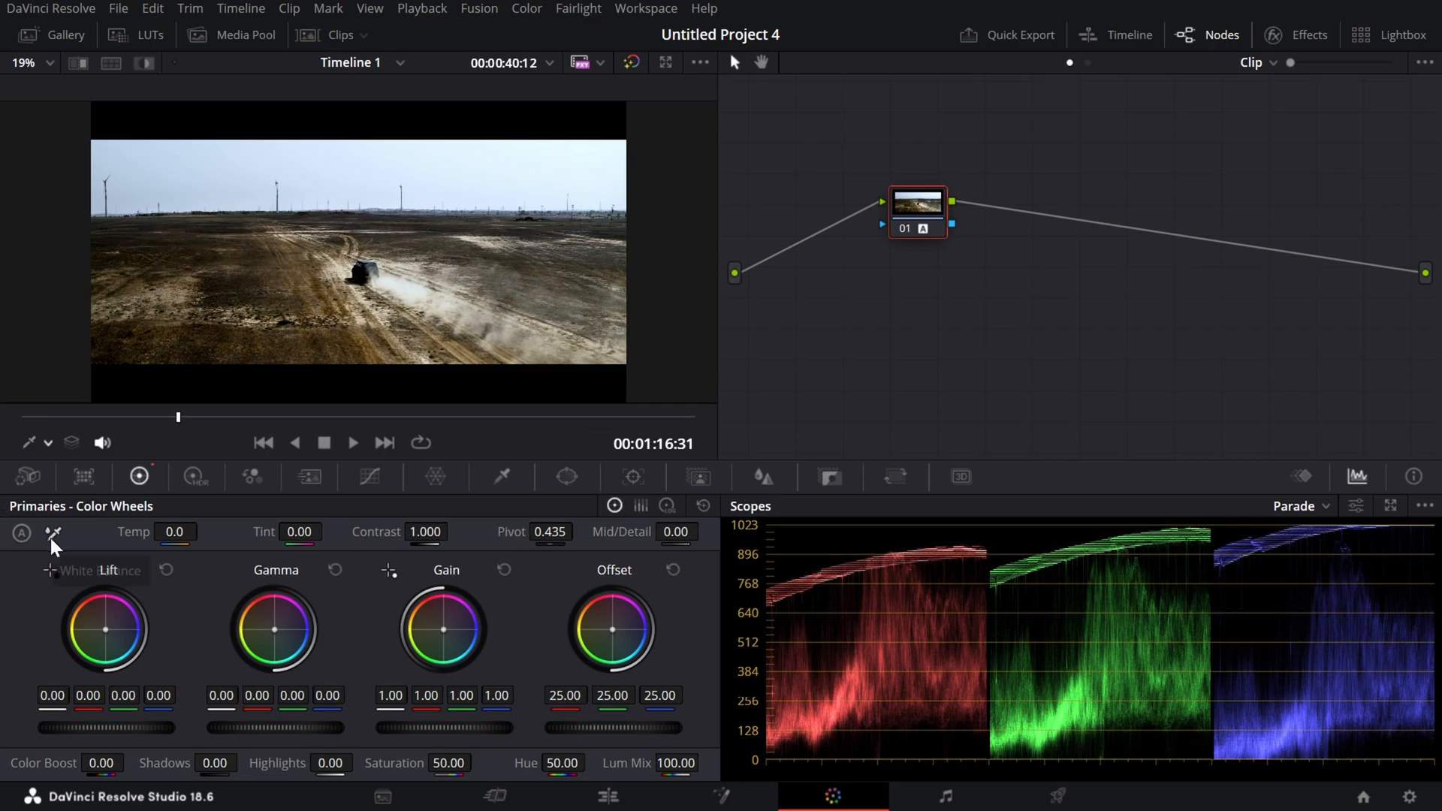
right_click(923, 223)
left_click(960, 233)
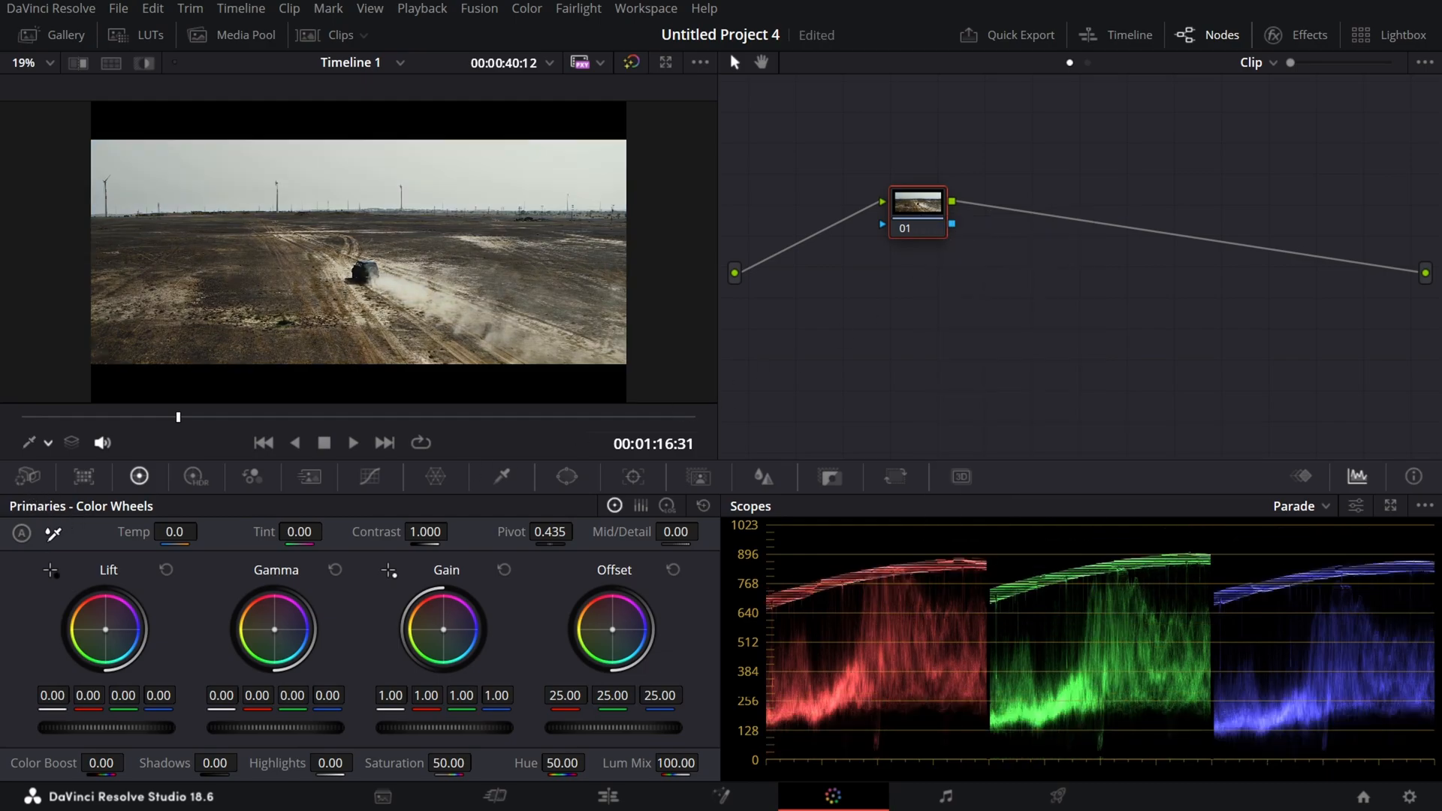
Step: Switch to clip 03, the sunset airfield PNG, using the clip thumbnails and hide them again
left_click(339, 36)
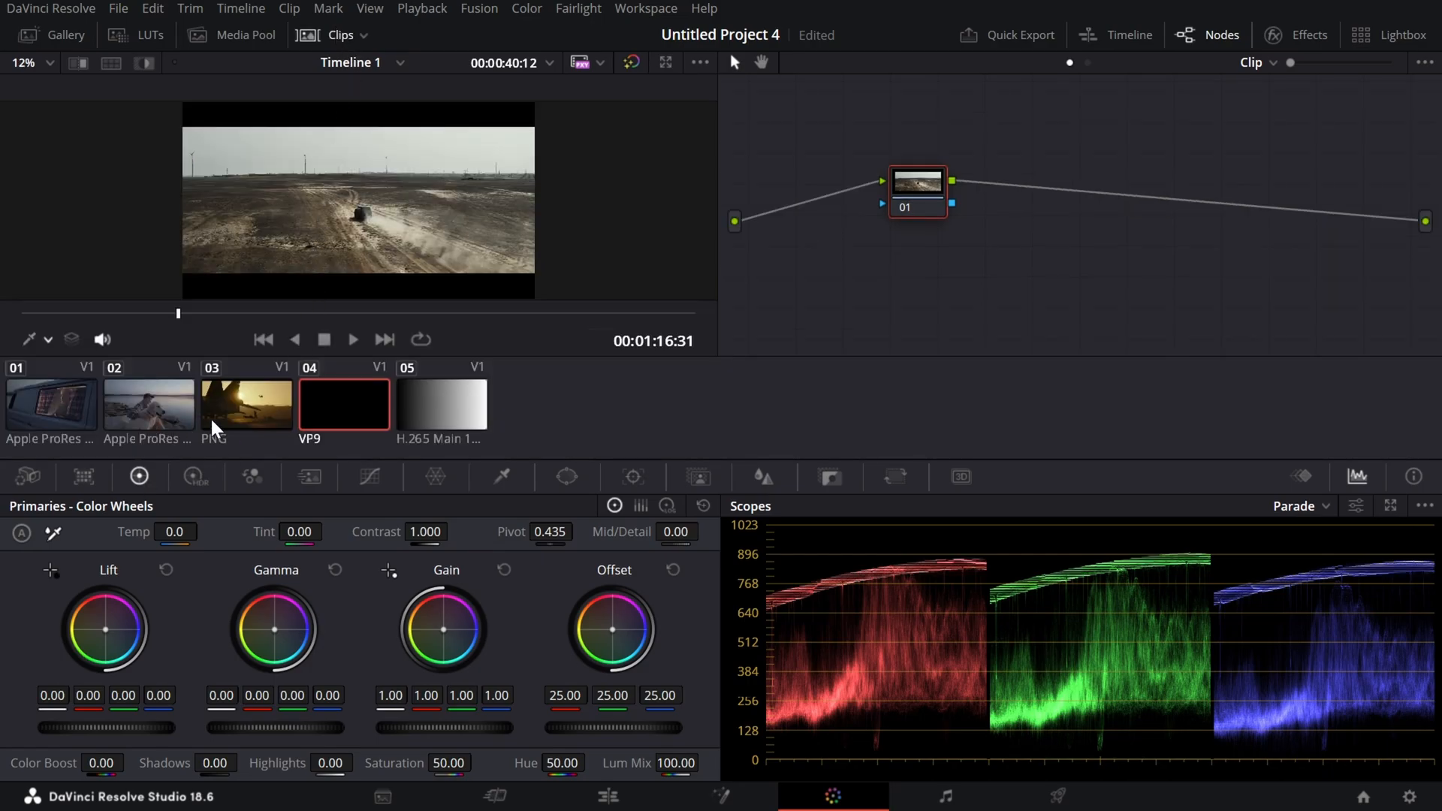
left_click(276, 428)
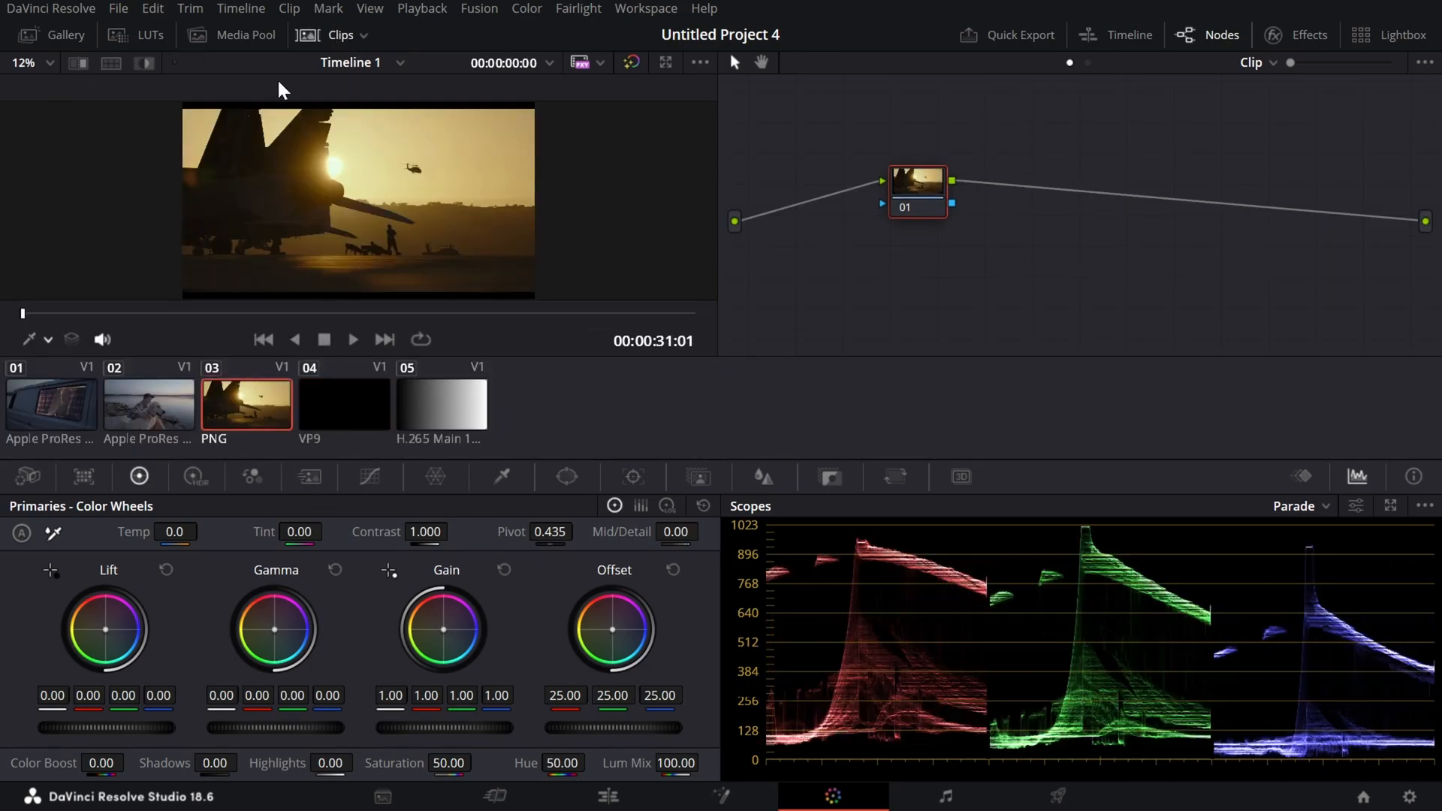
left_click(318, 35)
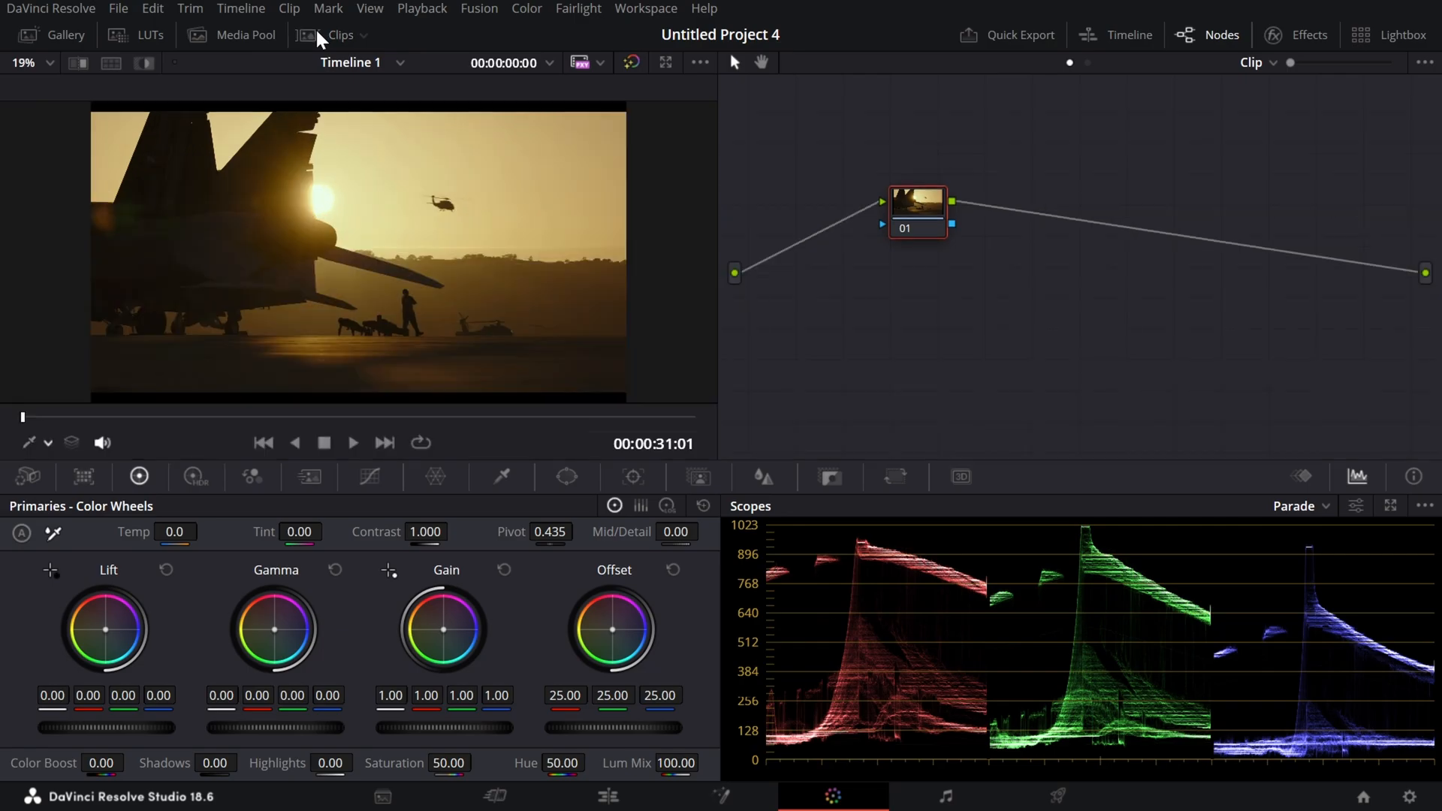
Step: Try white balancing the sunset clip from its bright sky, compare a Temp of 780, and reset all primaries
left_click(54, 534)
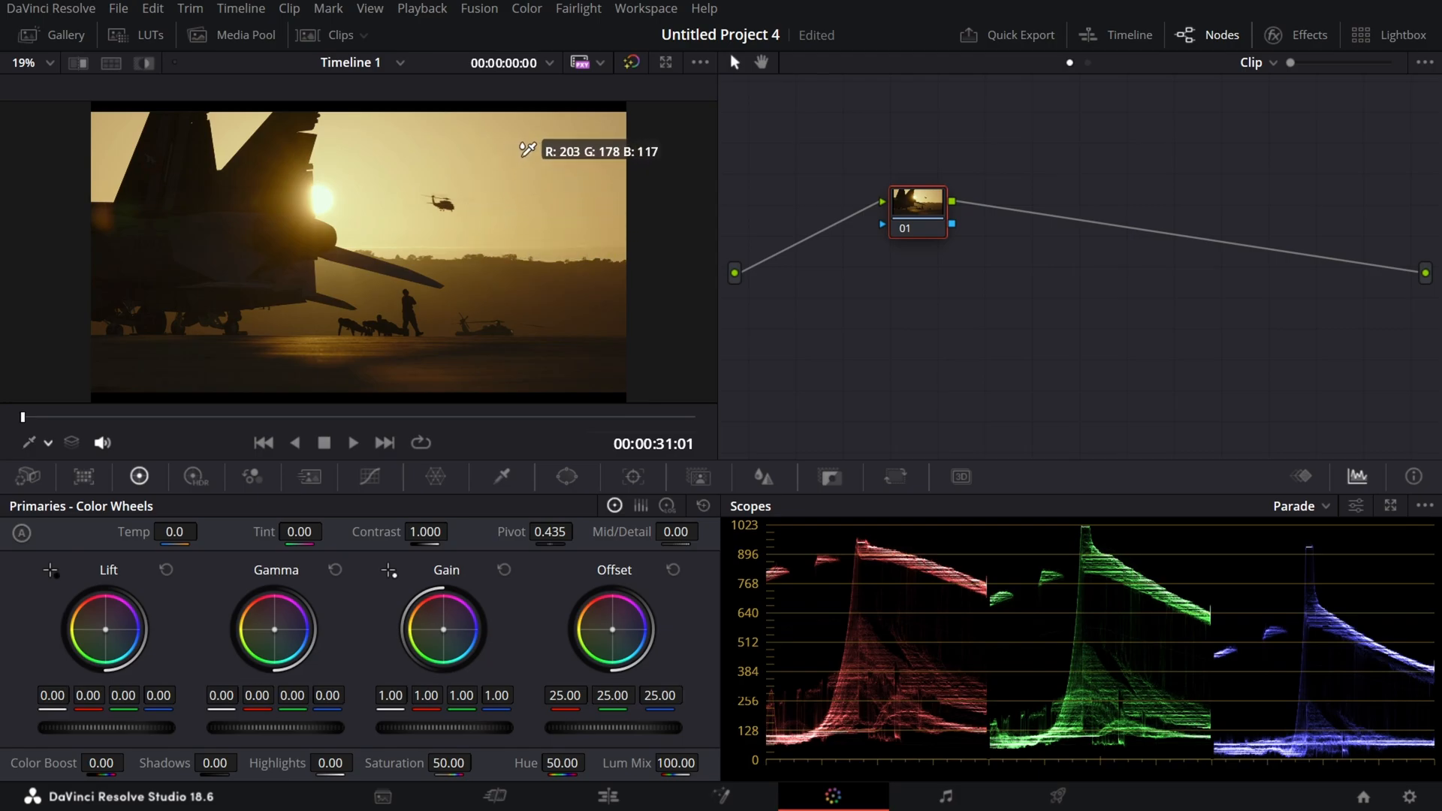
left_click(521, 156)
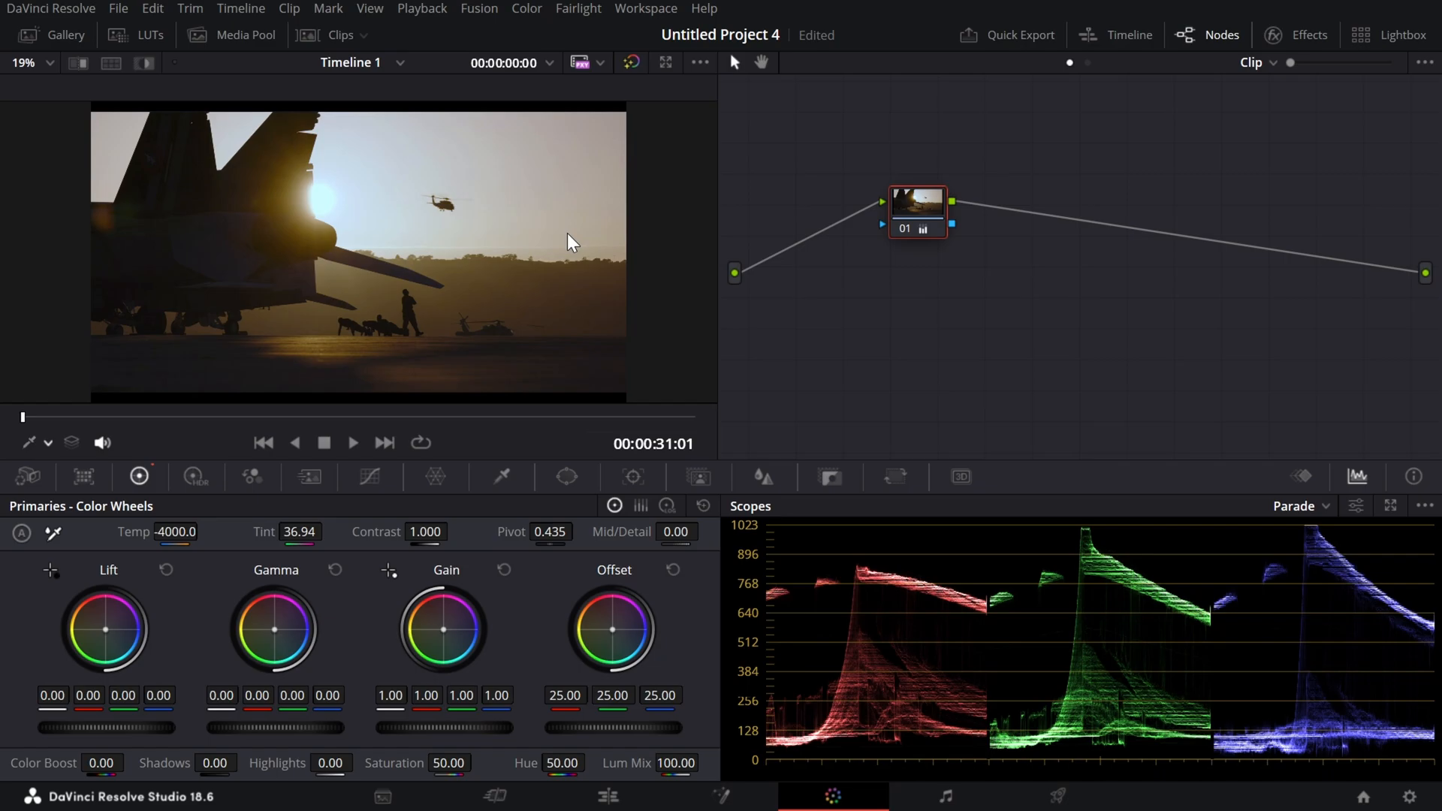
left_click(478, 243)
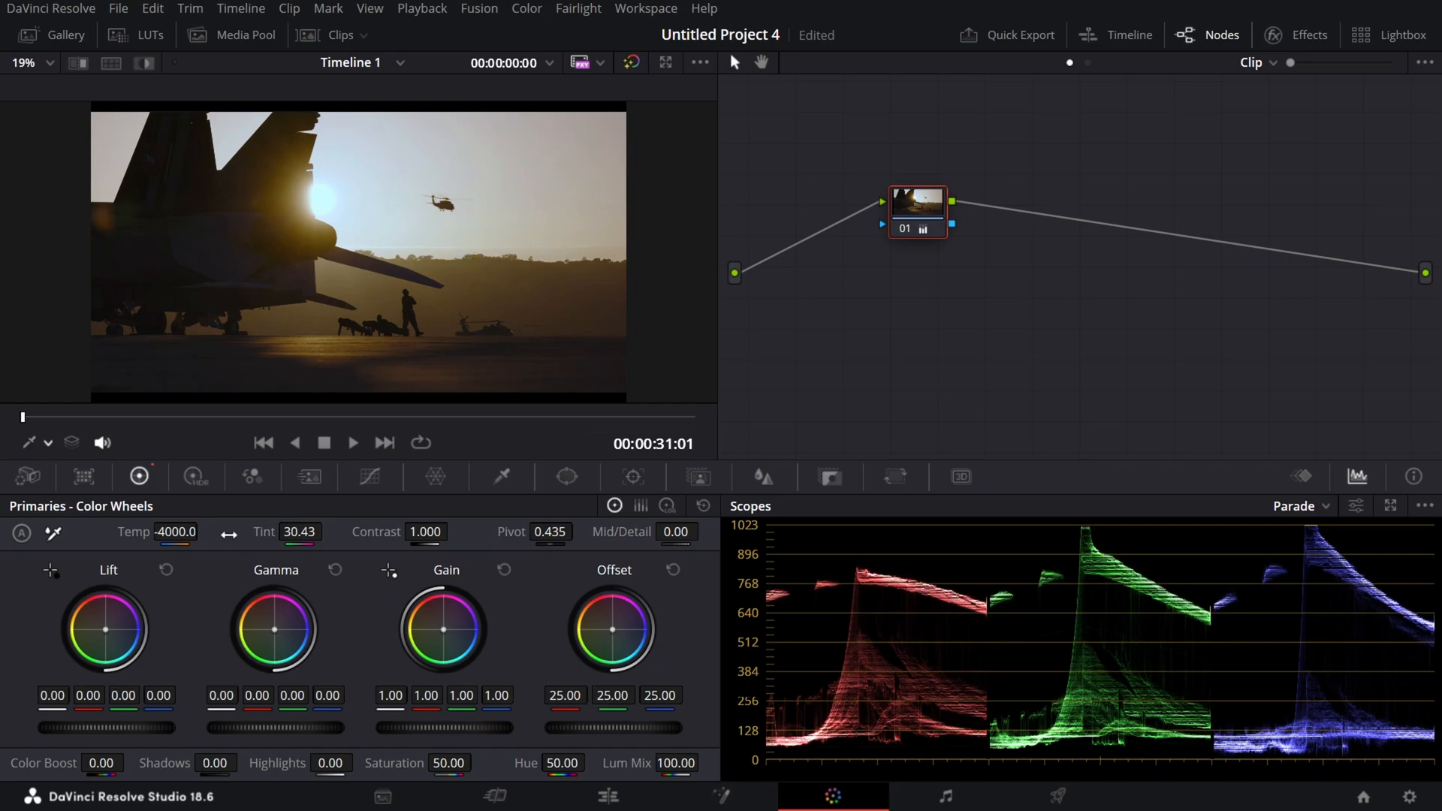
left_click_drag(189, 529, 548, 529)
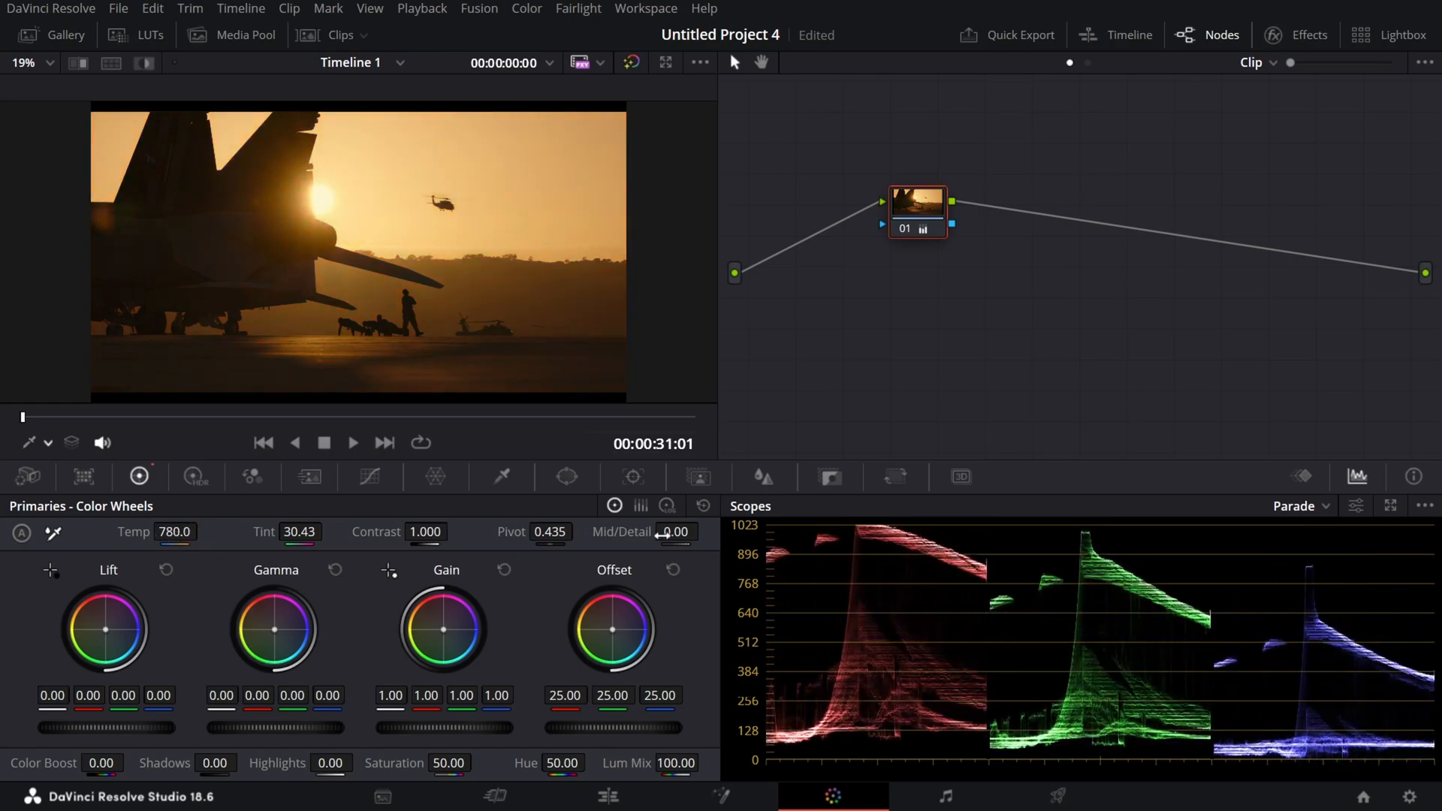
left_click(703, 506)
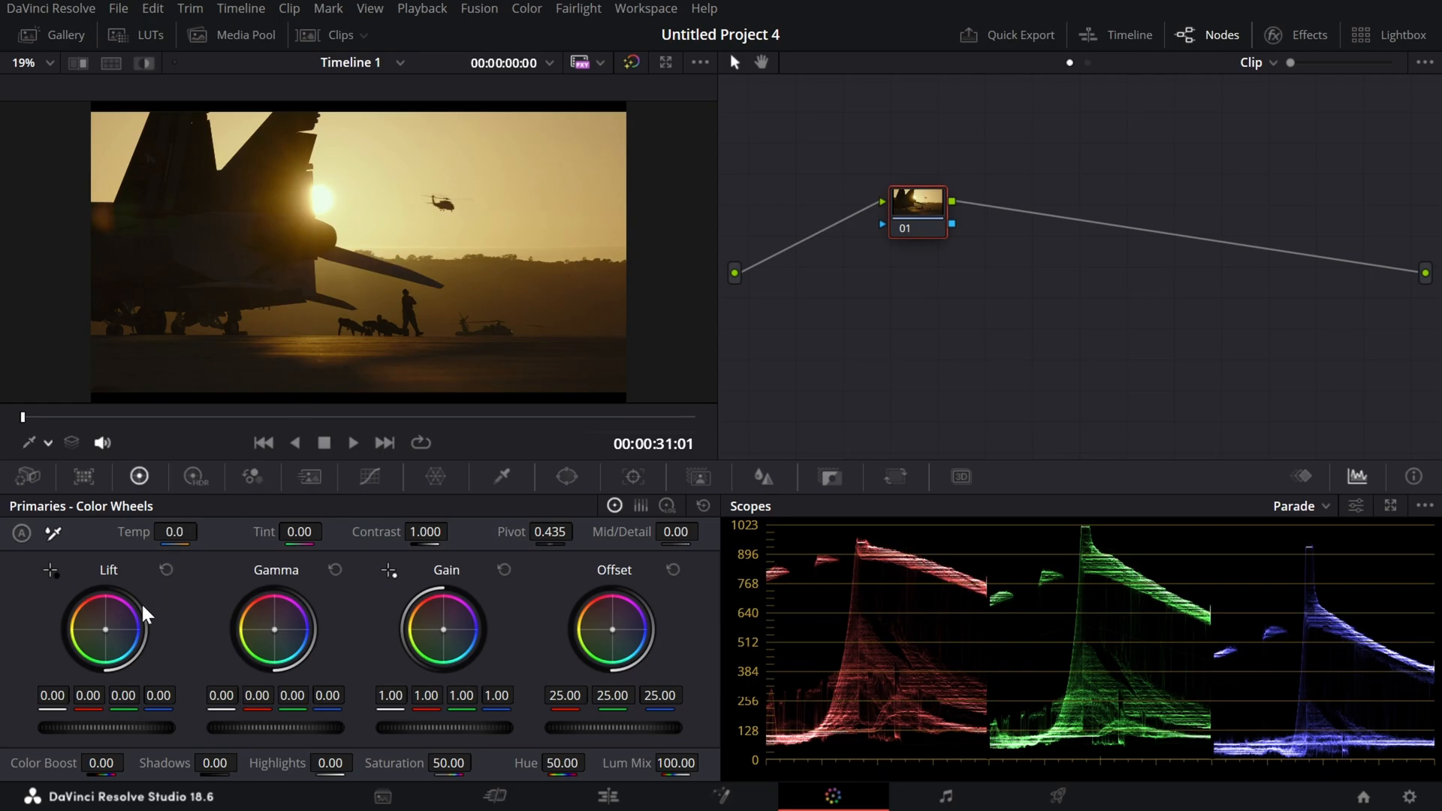
Step: Compare pushing the Lift wheel toward blue with a Temp of -4000 on the sunset clip, resetting each adjustment
left_click_drag(105, 629, 120, 640)
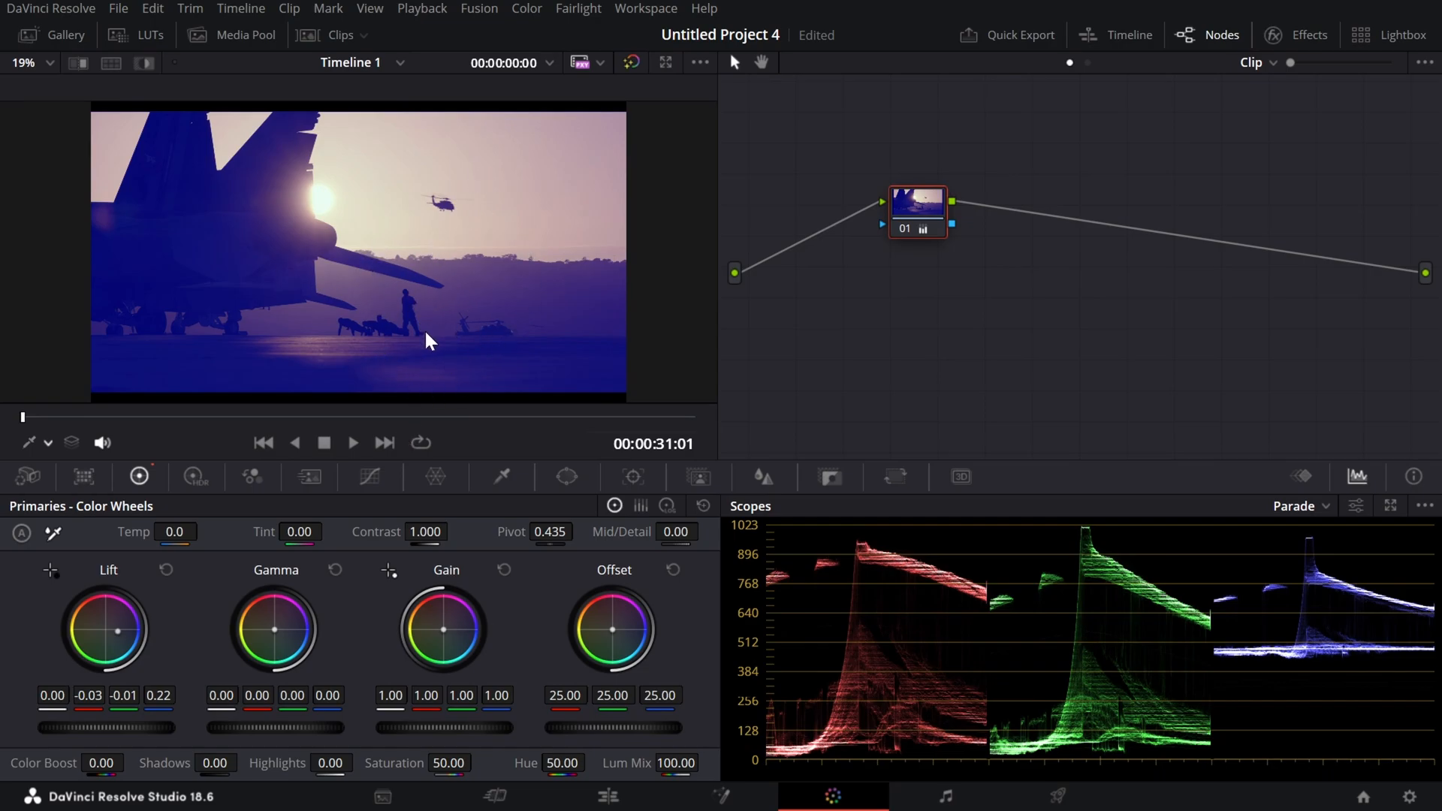
left_click(166, 570)
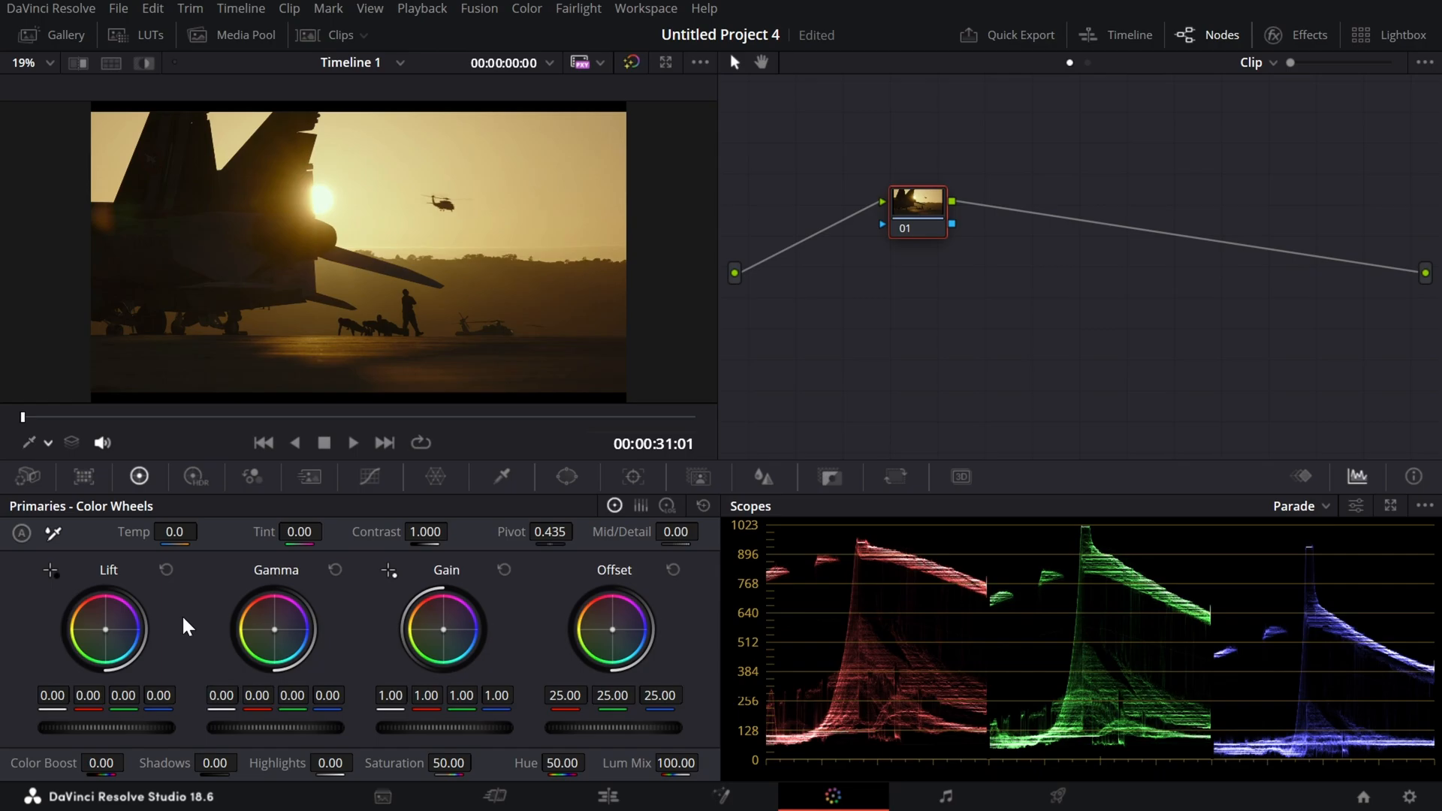
left_click_drag(185, 531, 0, 531)
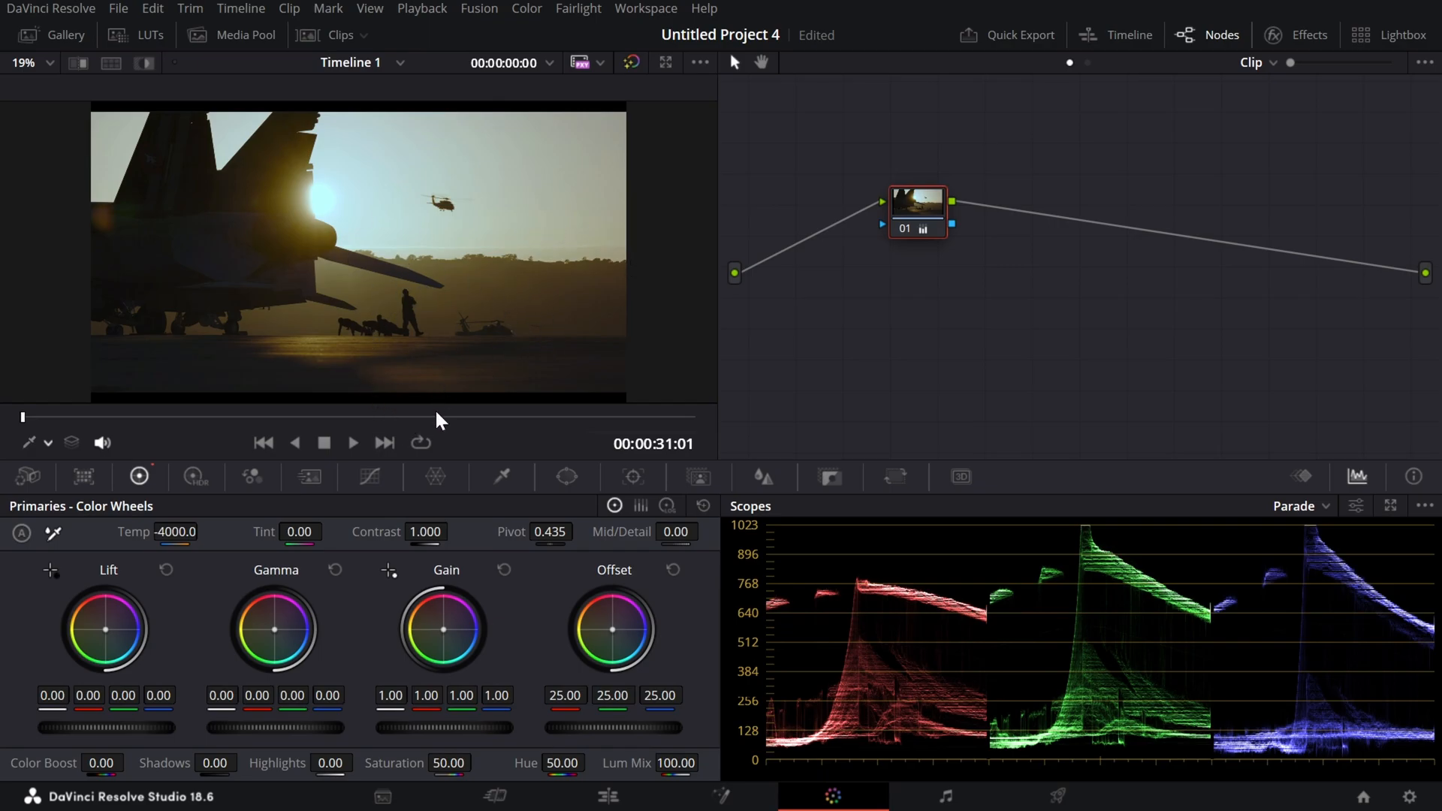
double_click(161, 535)
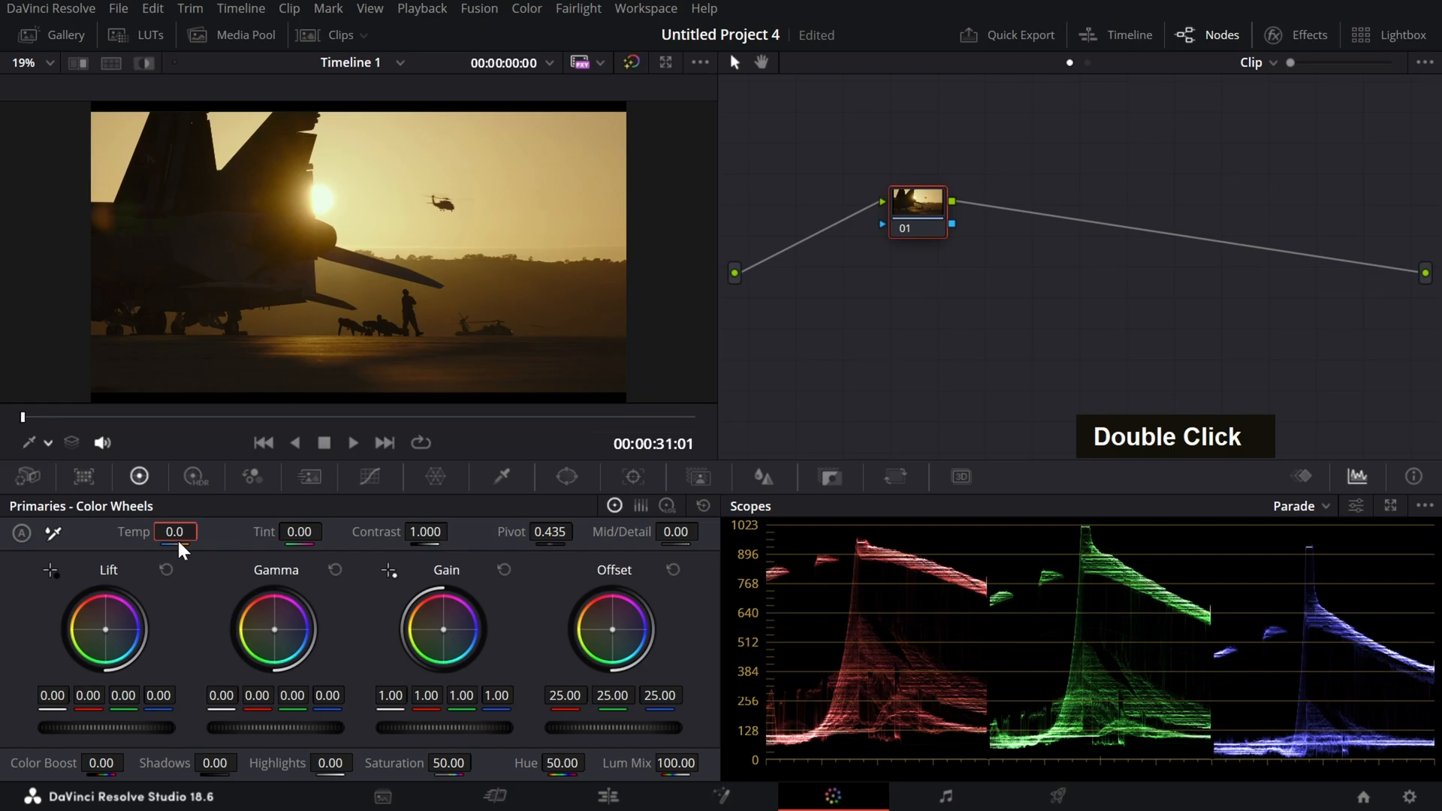
left_click_drag(175, 532, 204, 530)
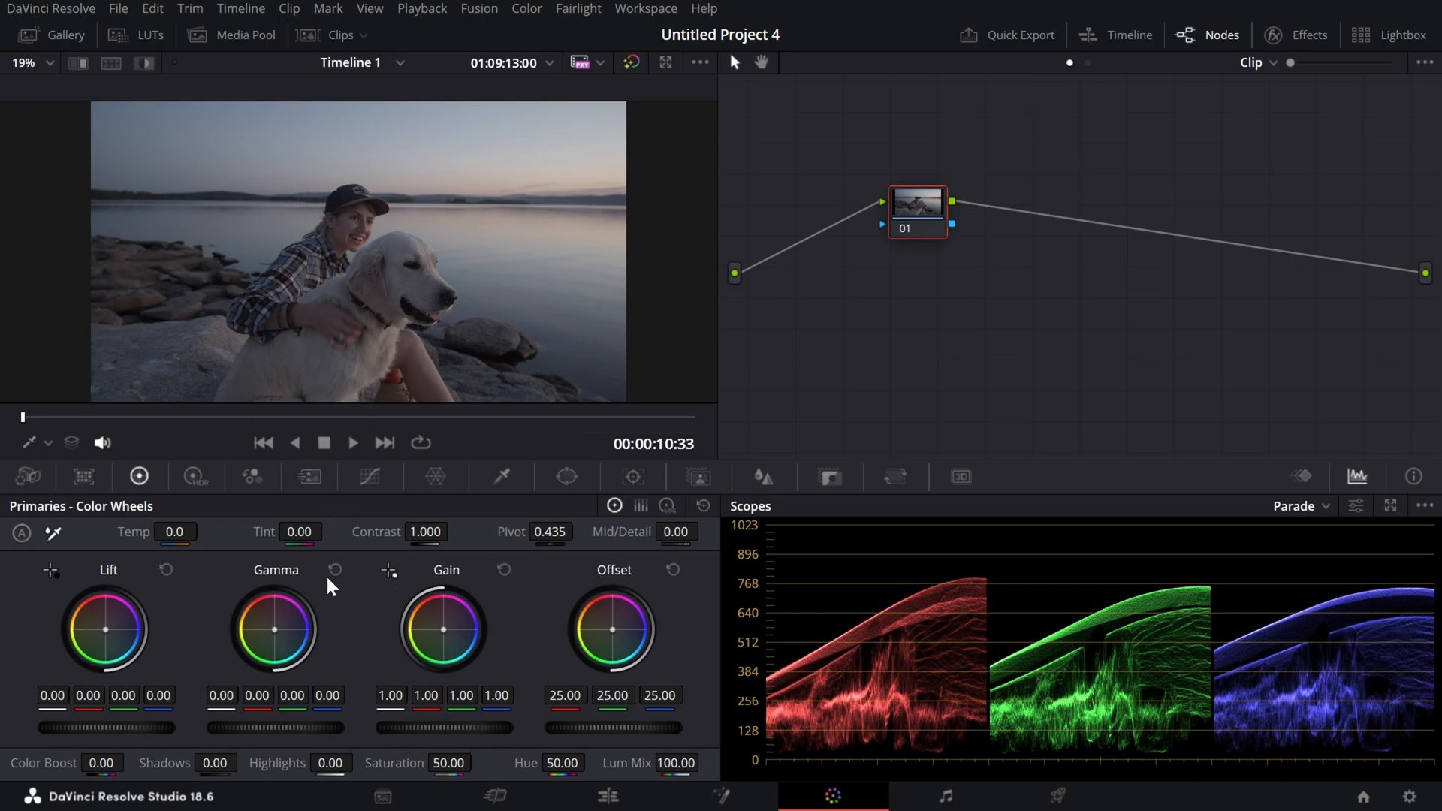
Step: Try the Tint extremes of -100 and 100 on the lakeside dog clip and reset the primaries
left_click_drag(319, 534, 256, 534)
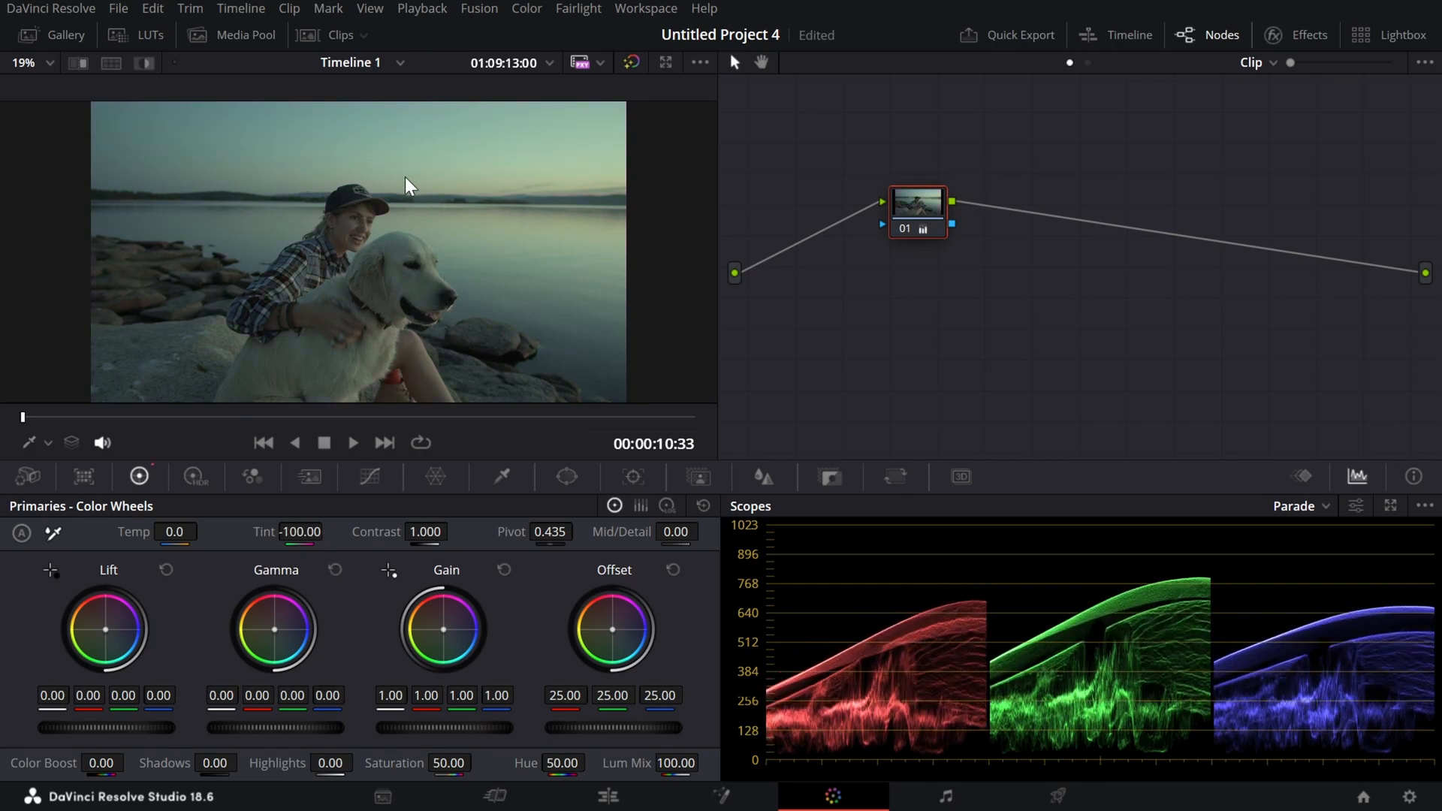
left_click_drag(301, 534, 405, 534)
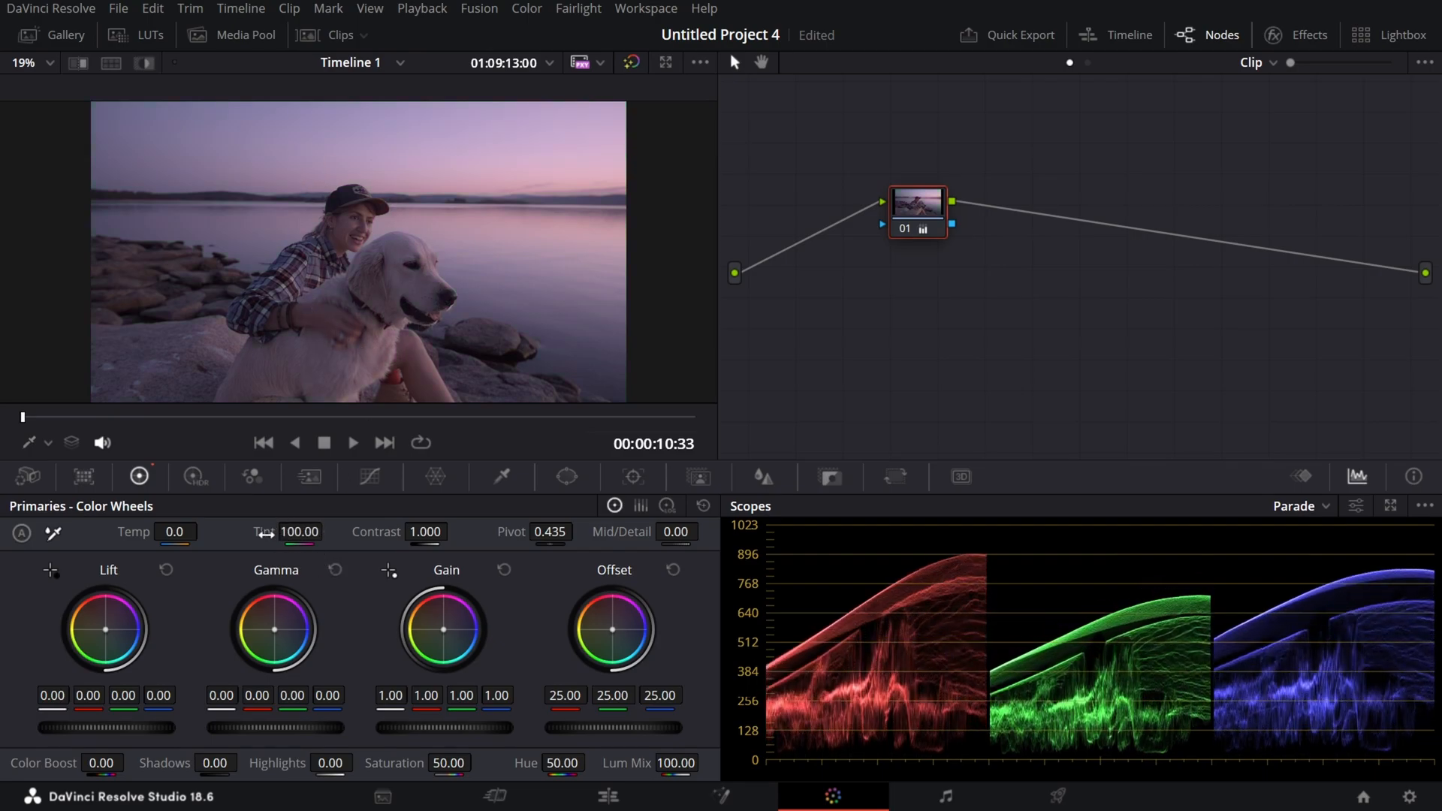
left_click(703, 506)
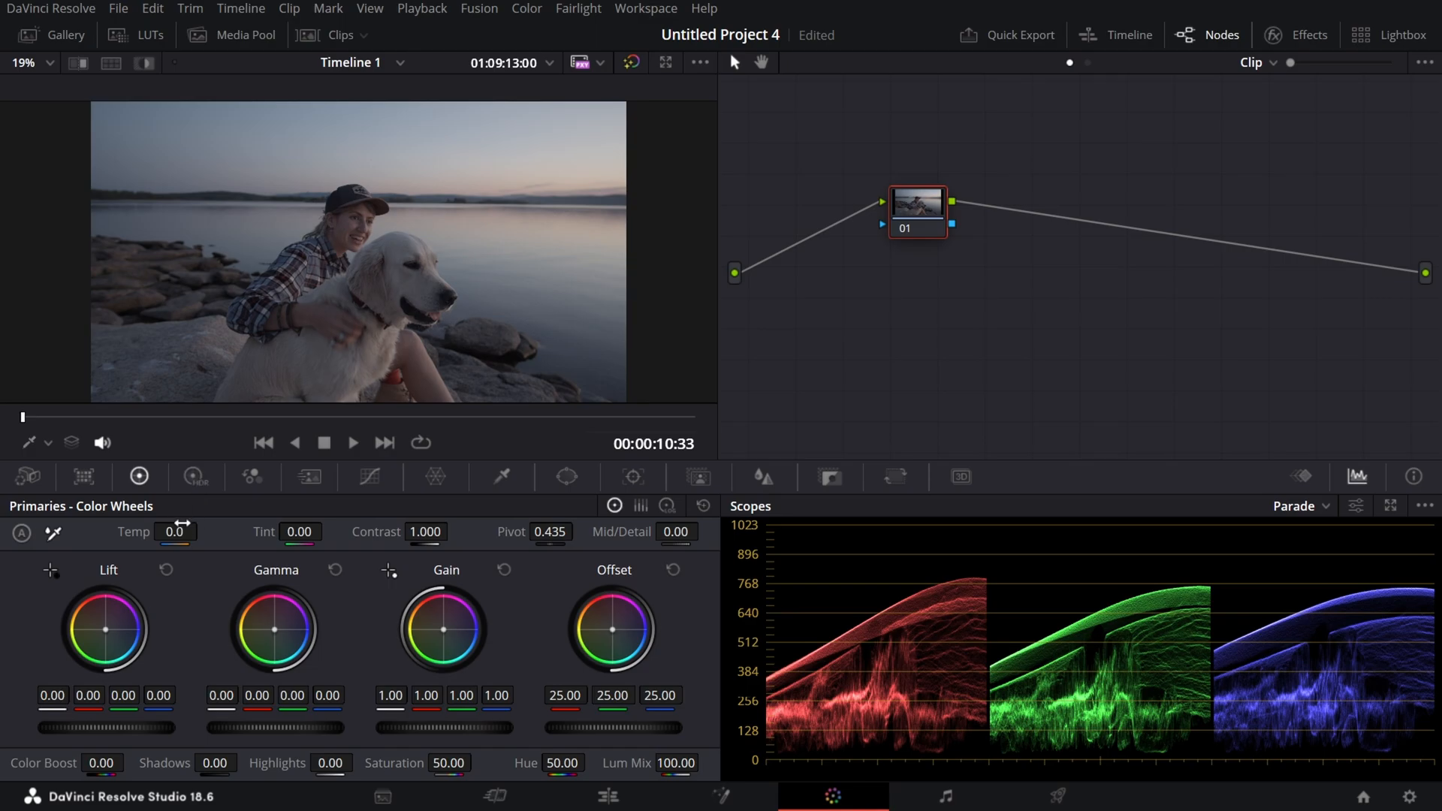
Step: Try a cooler look with Temp at -1630 and Tint at -61.50, and reset both values
left_click_drag(183, 523, 198, 528)
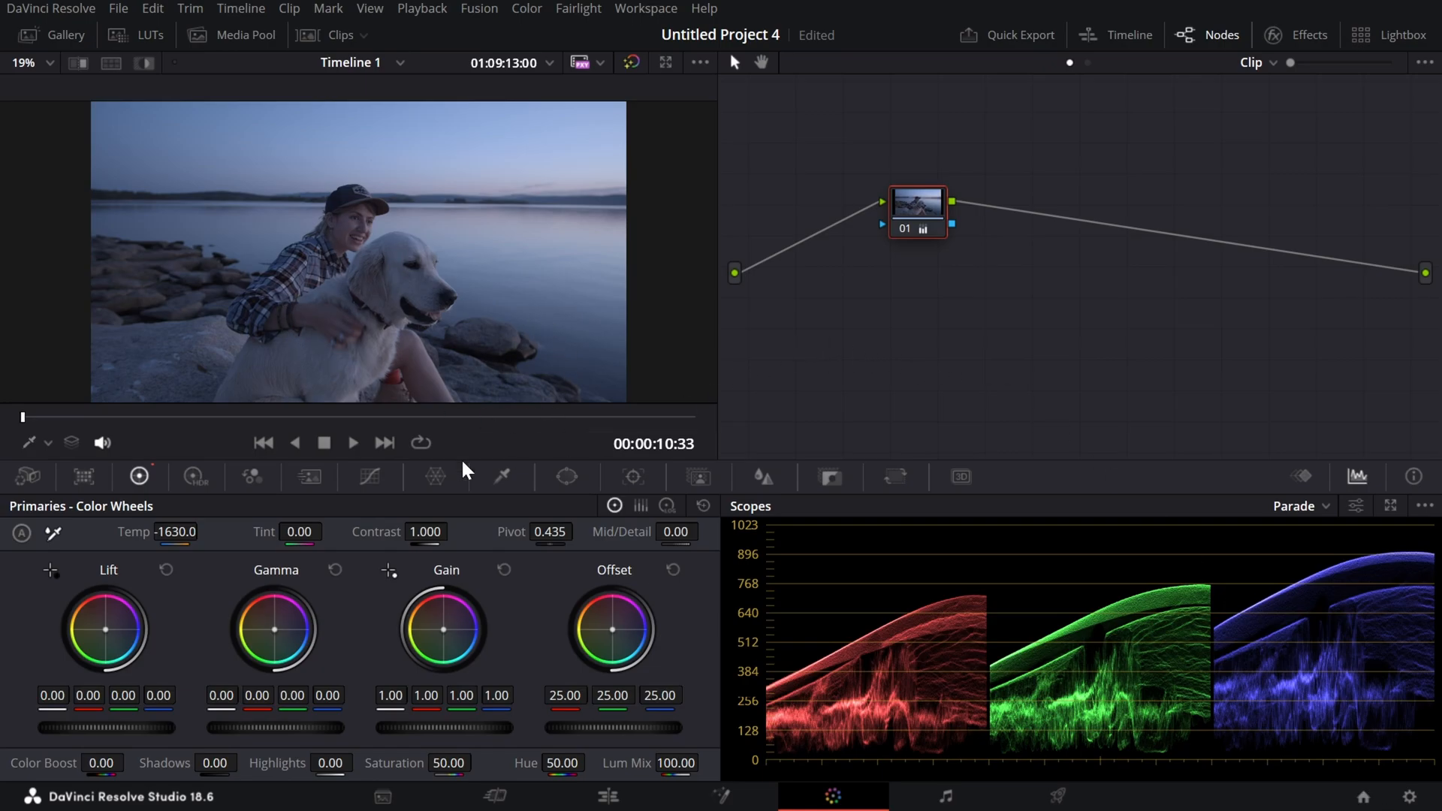
left_click_drag(315, 531, 223, 531)
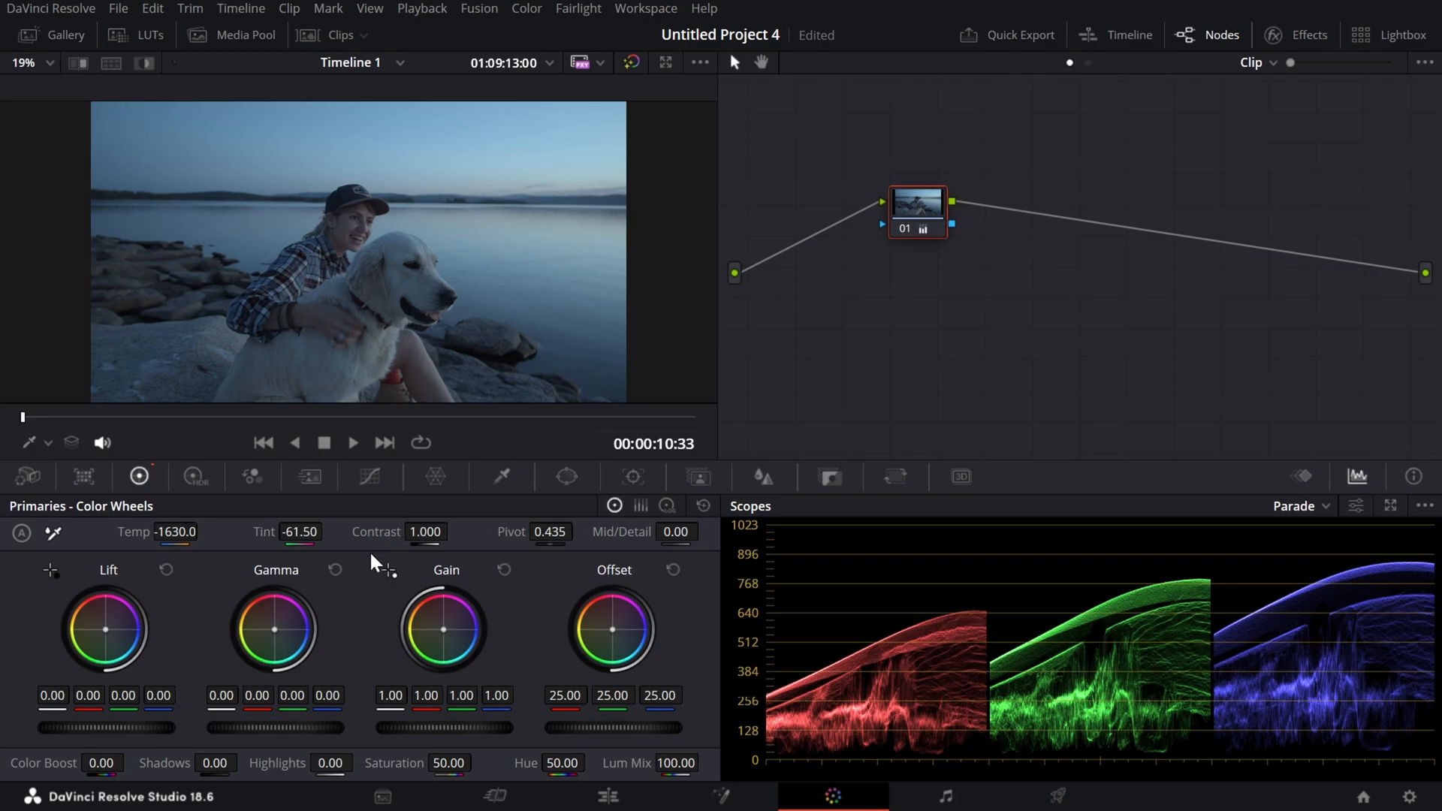
double_click(262, 532)
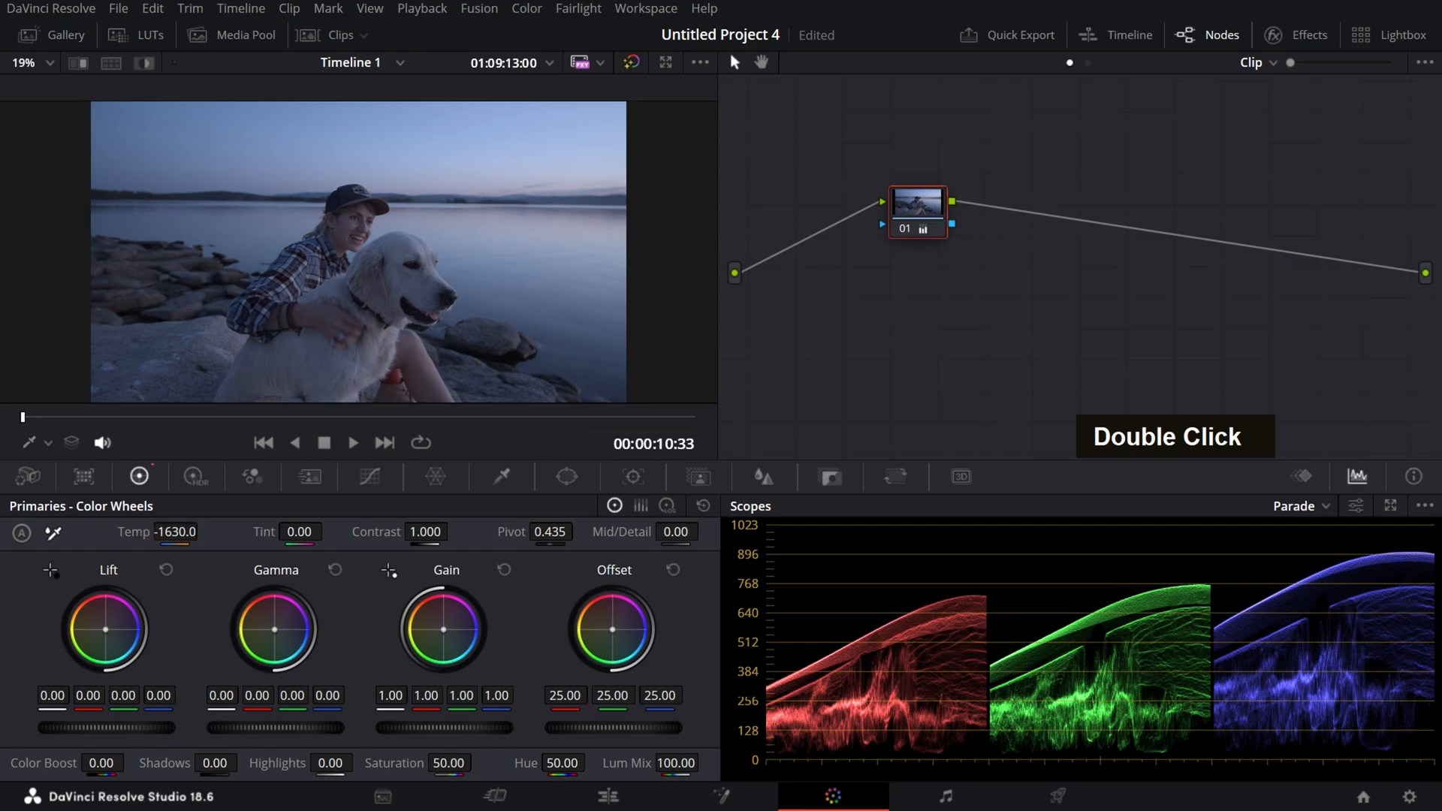
double_click(133, 532)
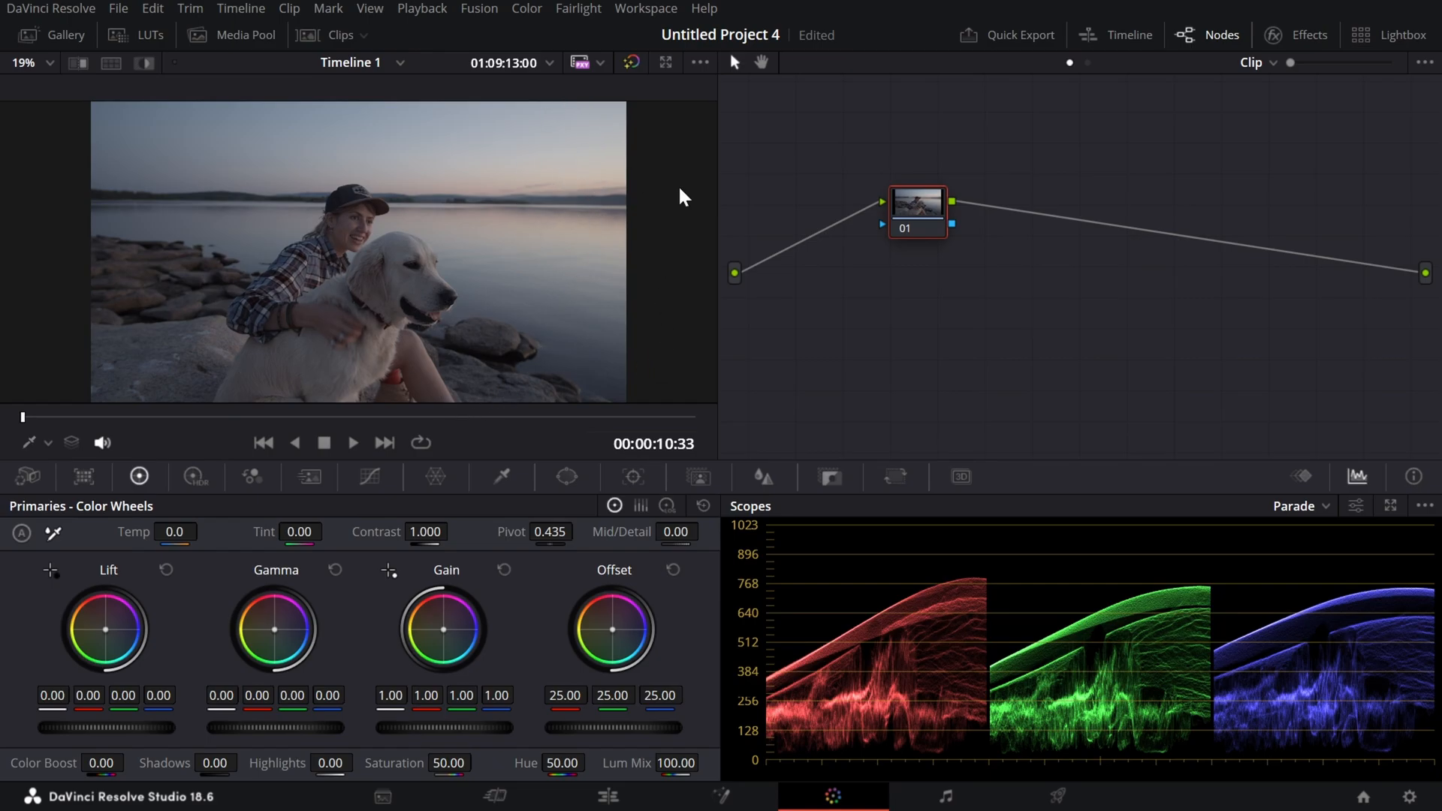
Step: Try the Contrast extremes of 2.000 and 0.000 on the dog clip and reset the Contrast
left_click_drag(429, 537, 525, 538)
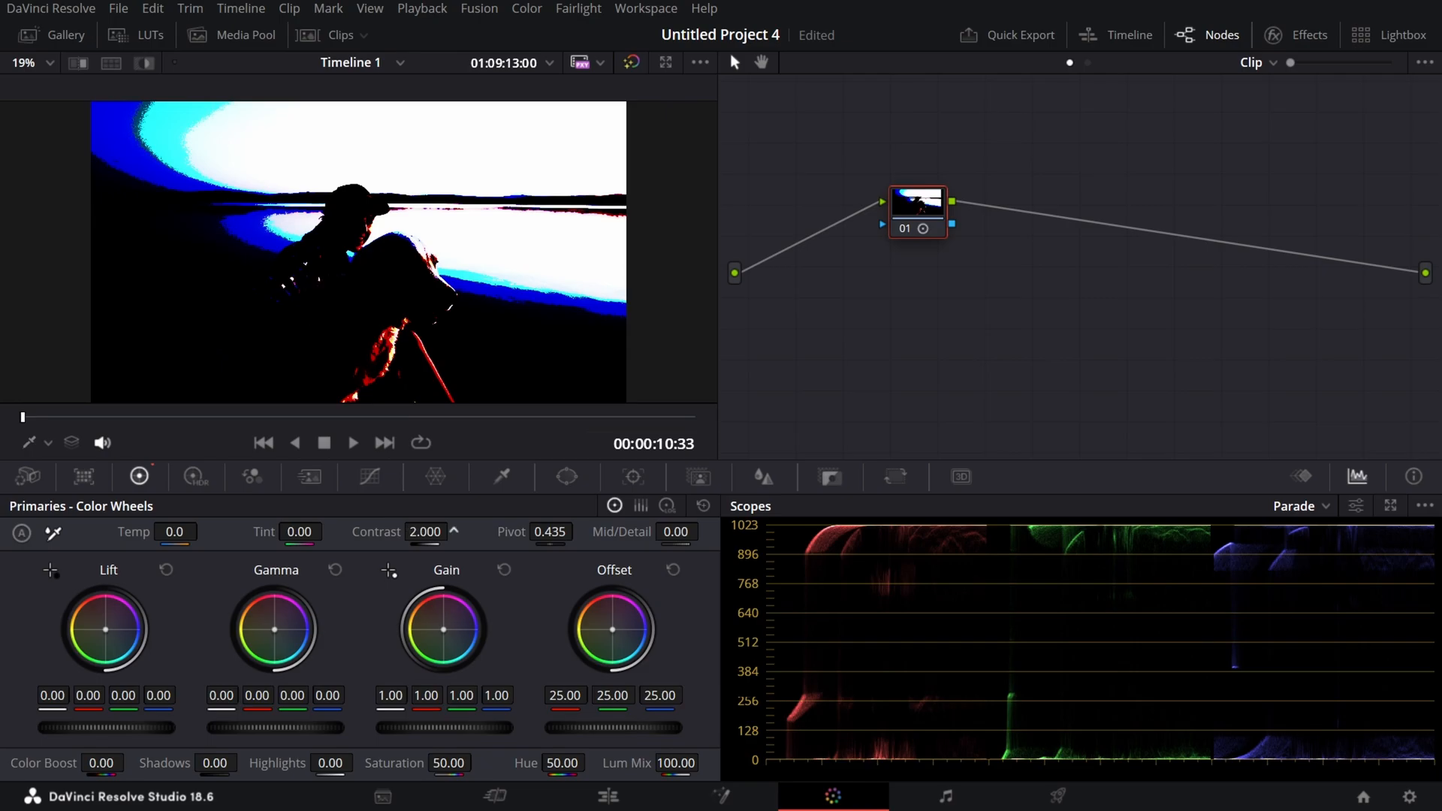
left_click_drag(425, 532, 275, 532)
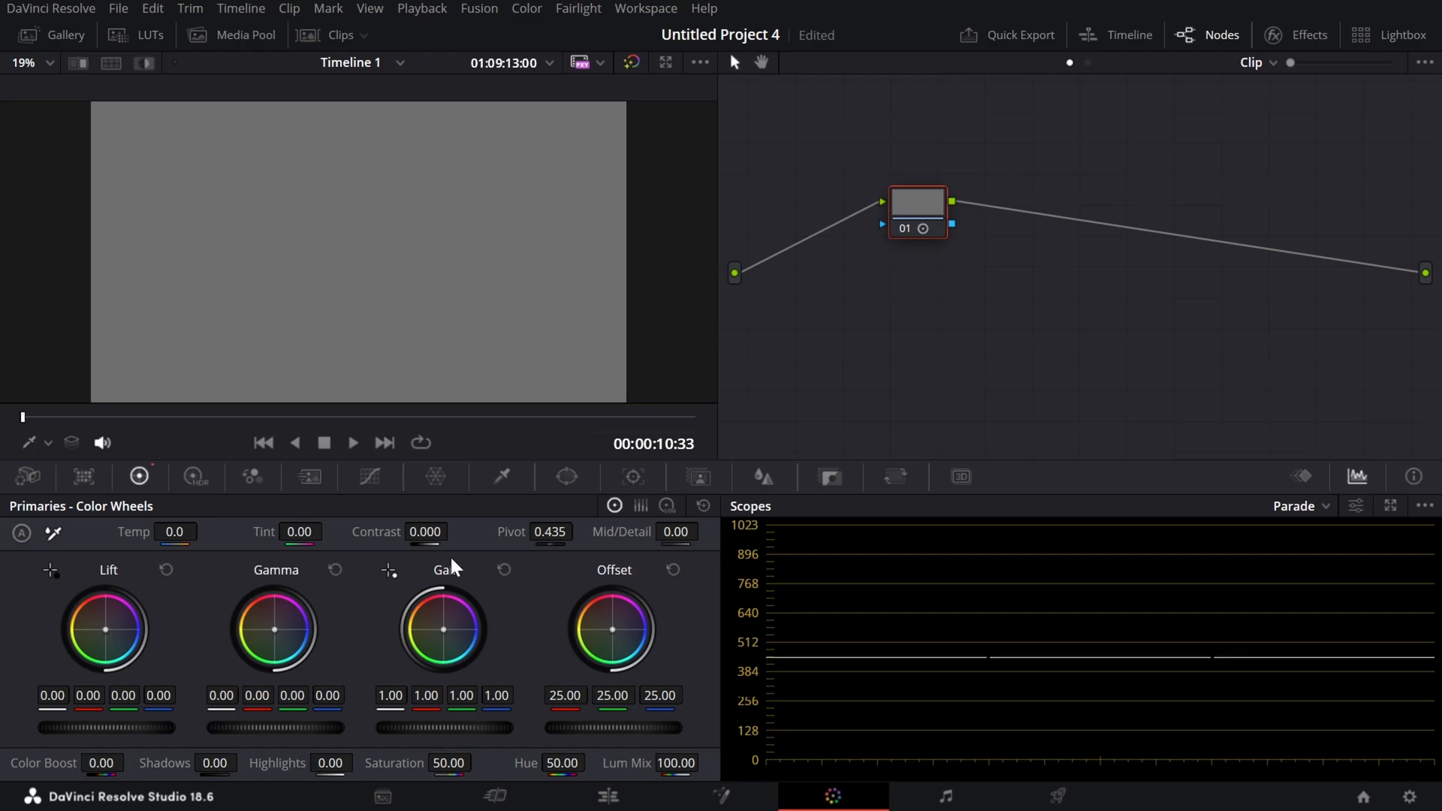
double_click(376, 533)
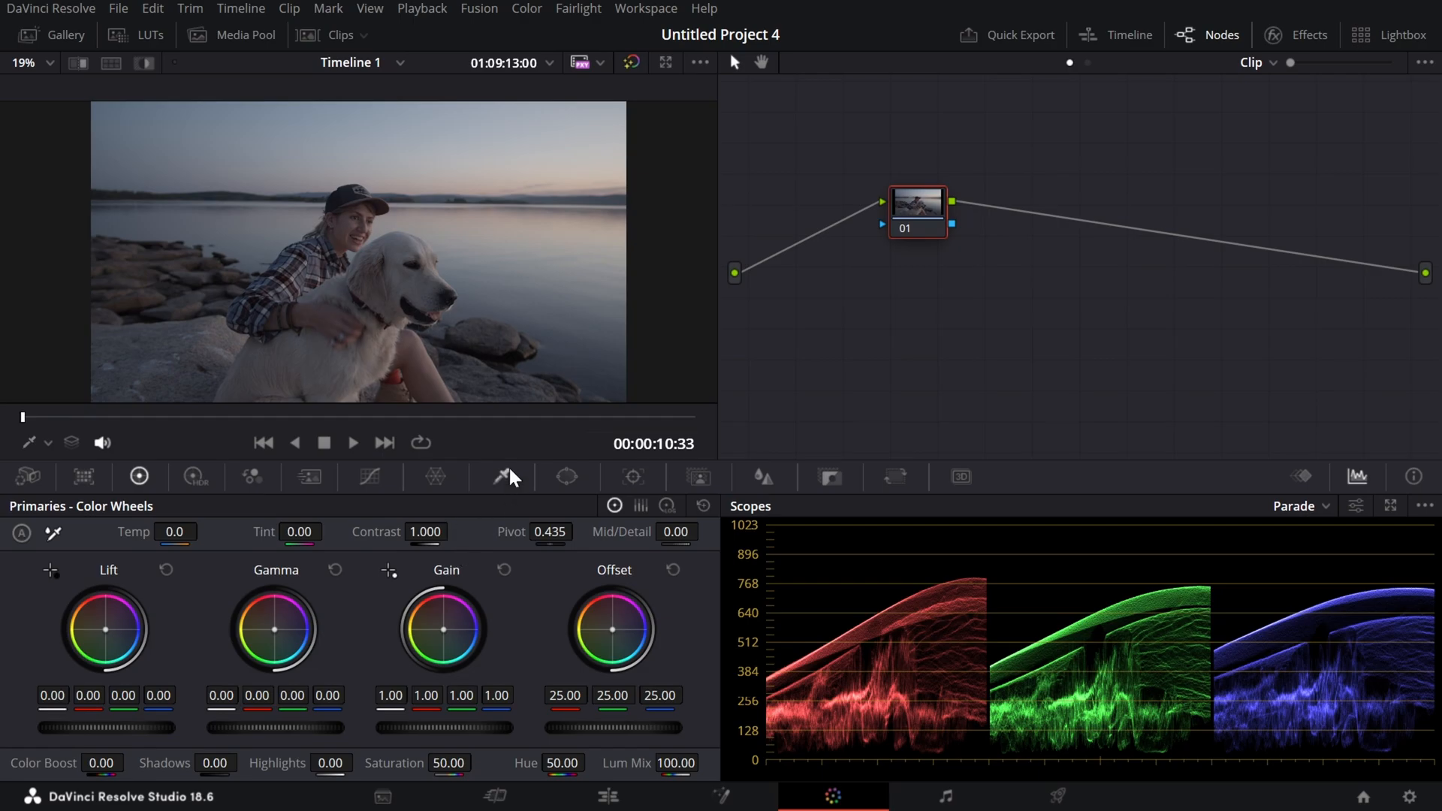
Step: Check the Blur palette, and try raising the Pivot in the color wheels before resetting the primaries
left_click(759, 477)
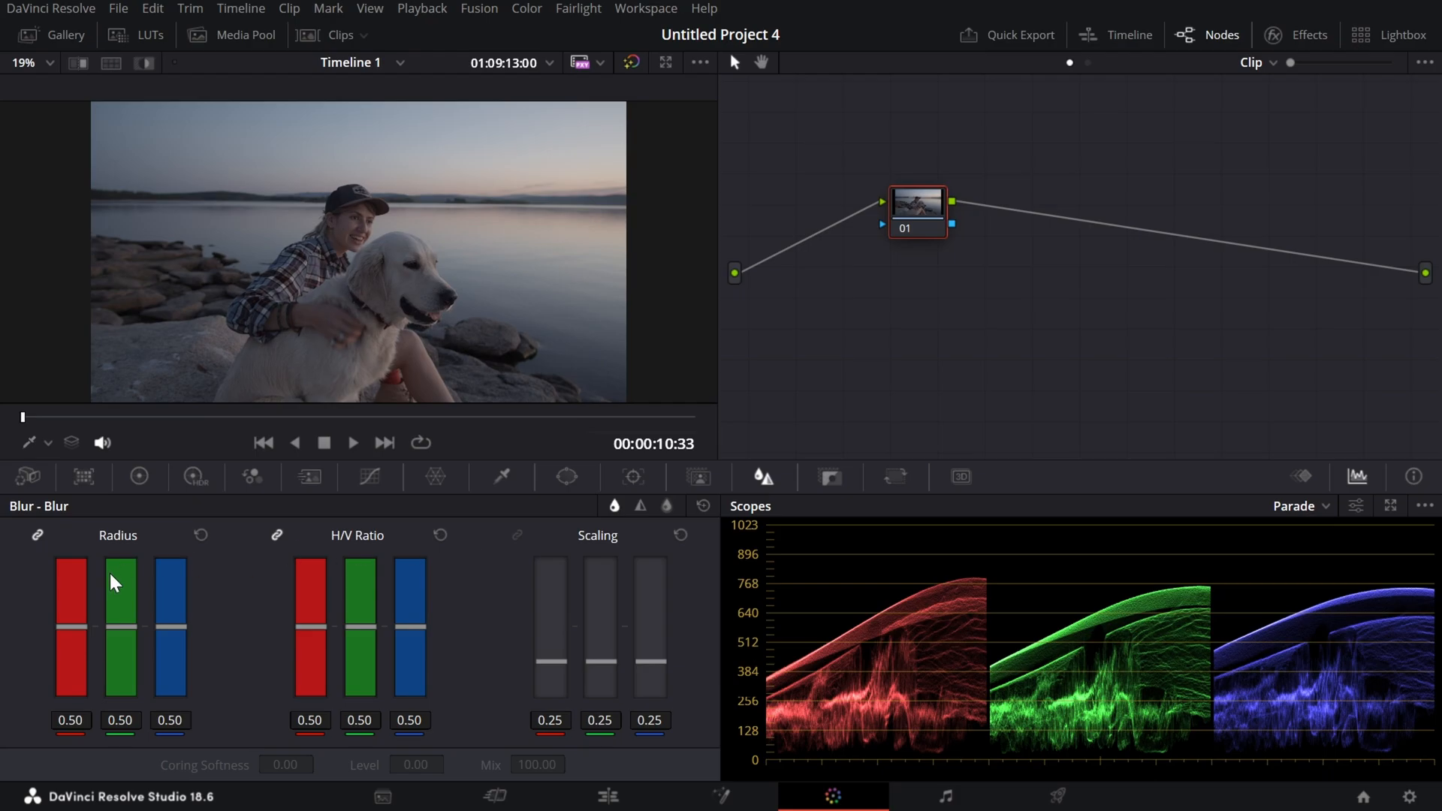
left_click(139, 477)
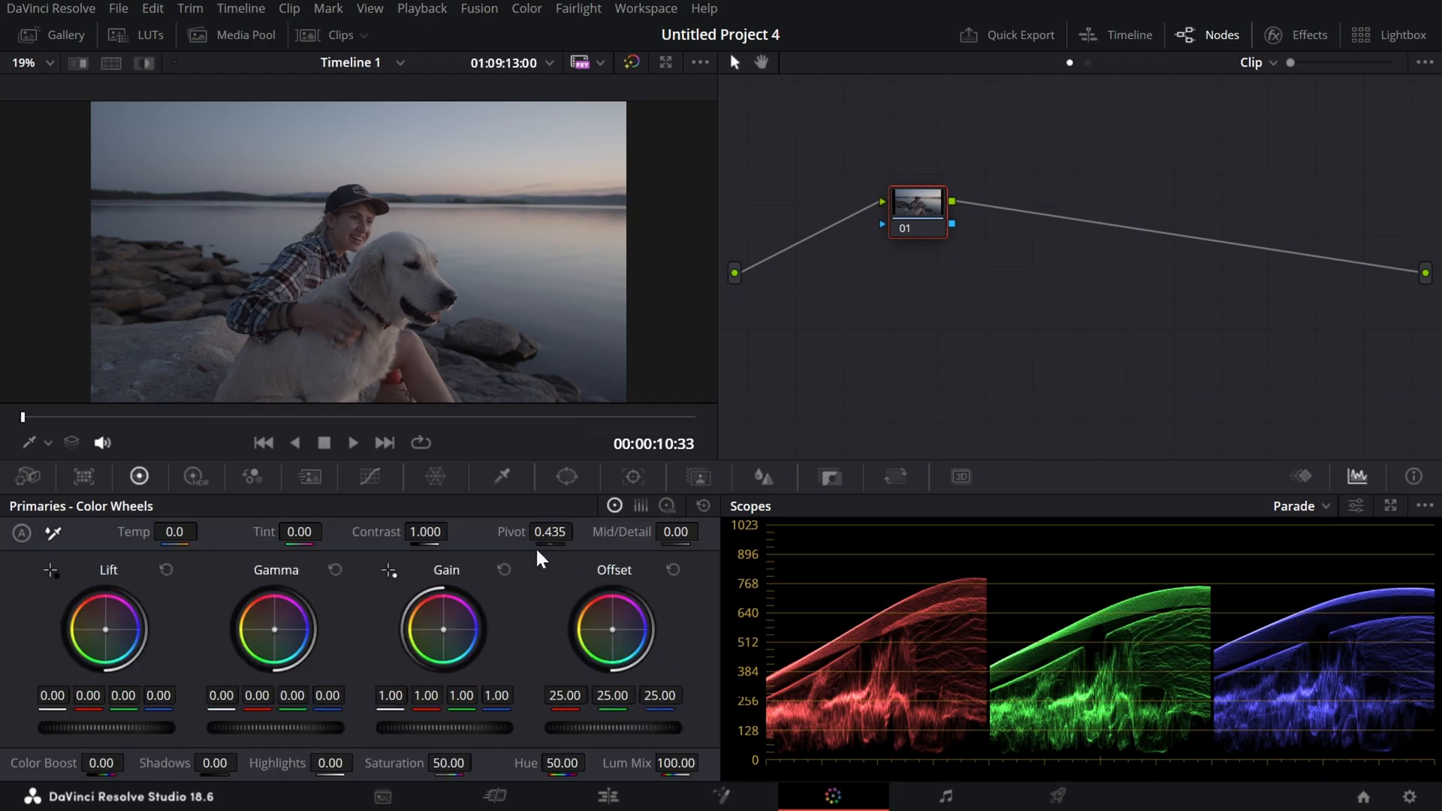
left_click_drag(552, 544, 579, 542)
left_click(696, 510)
Step: Raise the dog clip's Contrast to 1.376 and set its Pivot to 0.764
left_click_drag(425, 528, 454, 530)
left_click_drag(549, 531, 577, 530)
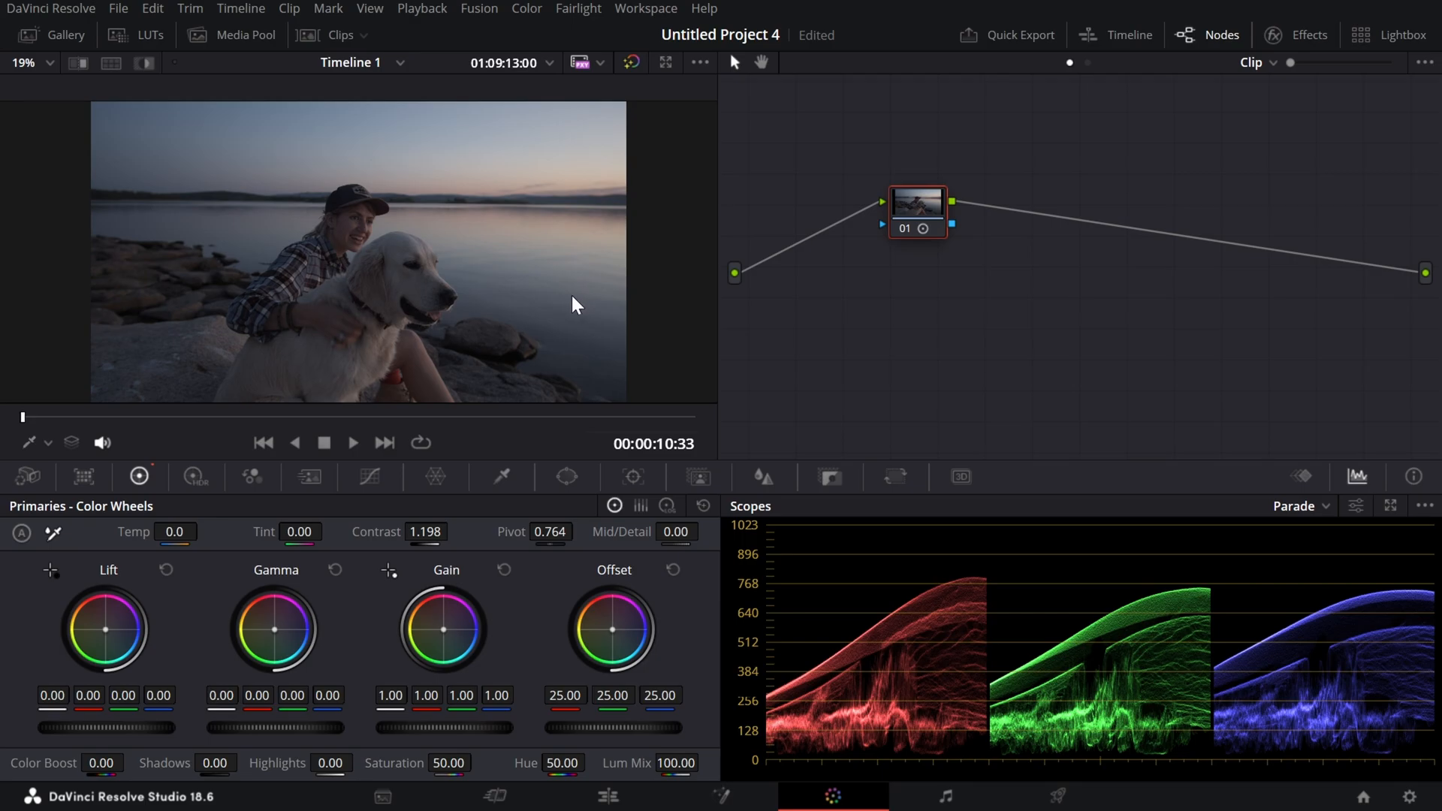
left_click_drag(425, 533, 492, 534)
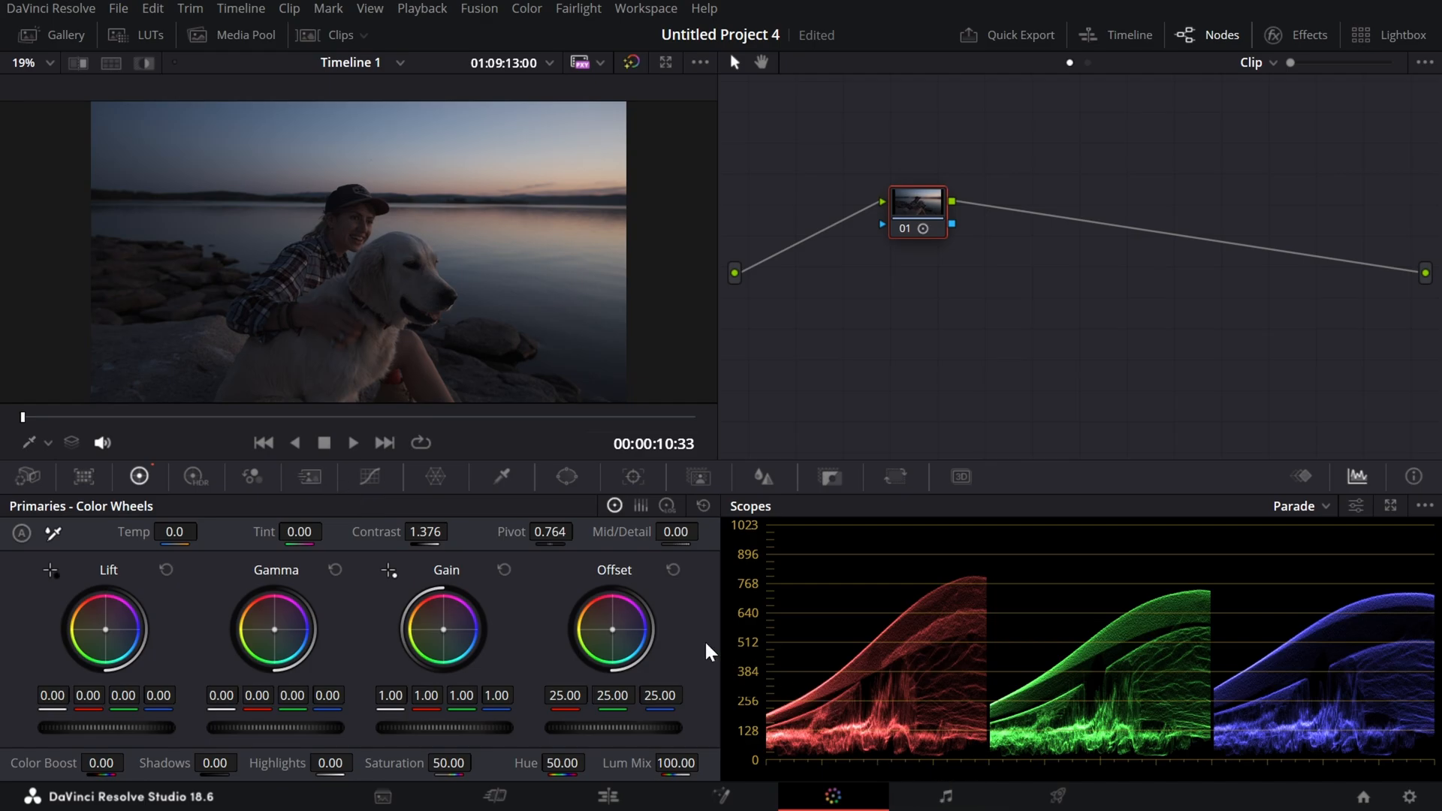
Step: Lower the dog clip's Pivot to 0.400
mouse_move(557, 532)
left_mouse_down()
mouse_move(597, 532)
mouse_move(529, 532)
left_mouse_up()
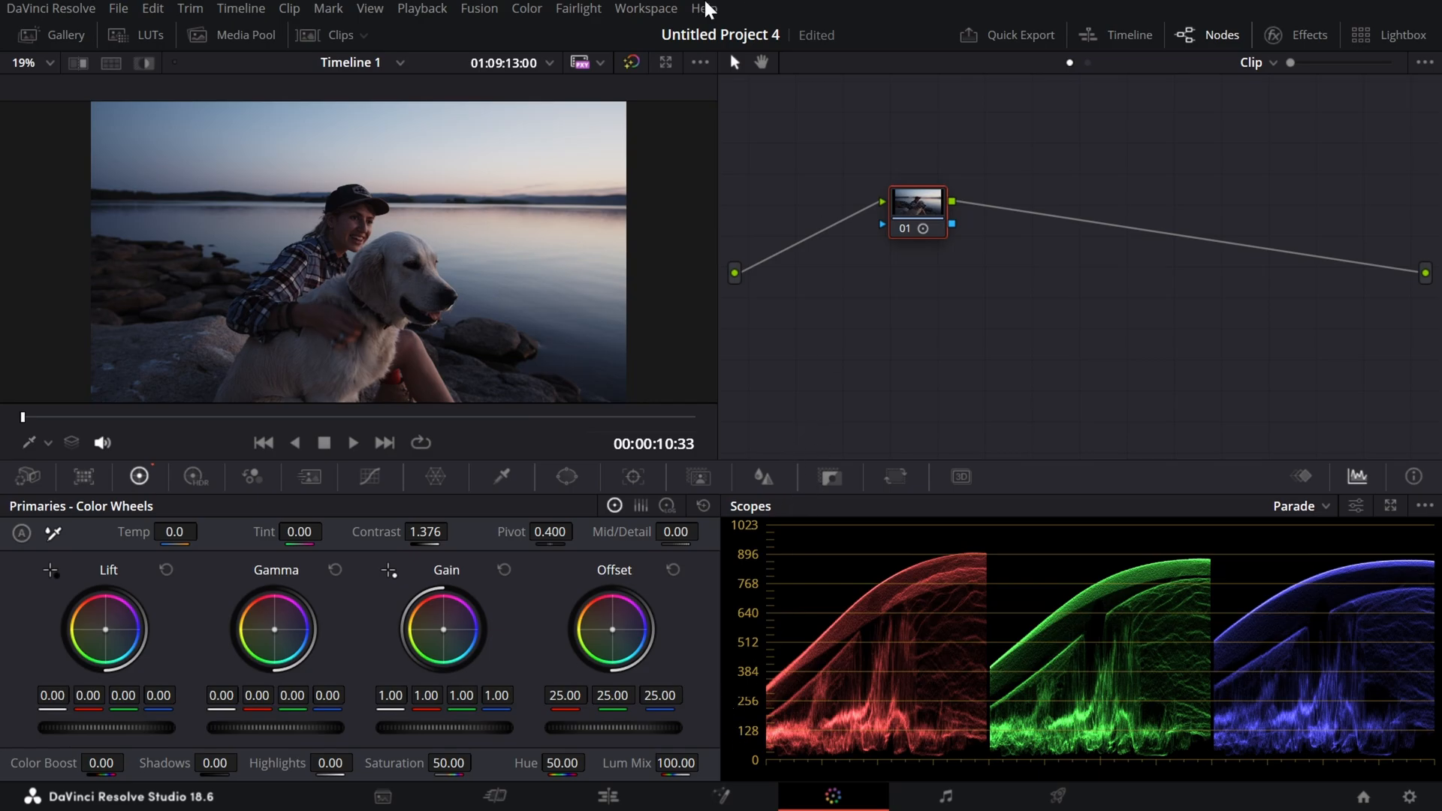
Step: Switch to the black-to-white gradient clip 05 and place the parade scopes in a floating window beside the viewer
left_click(358, 31)
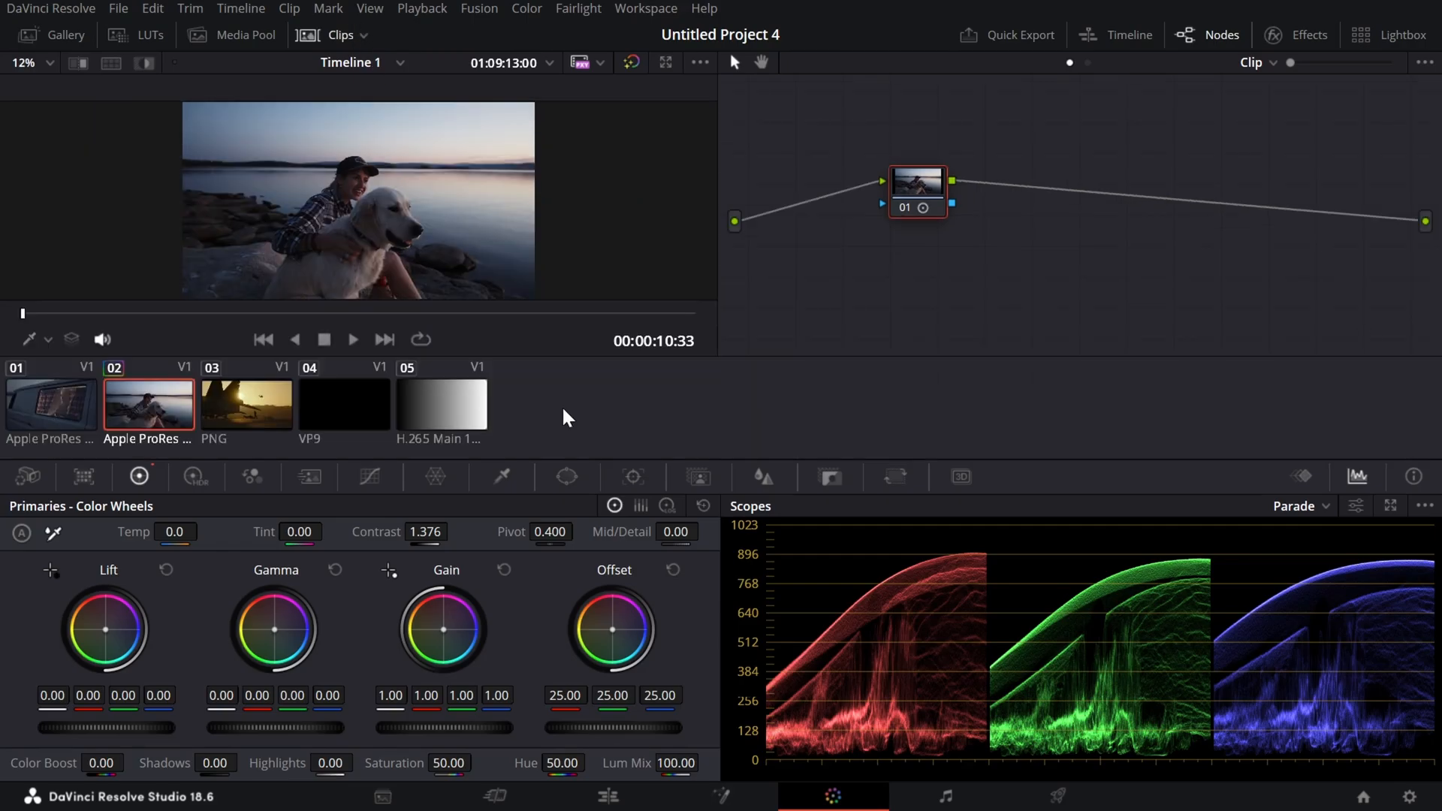
left_click(446, 410)
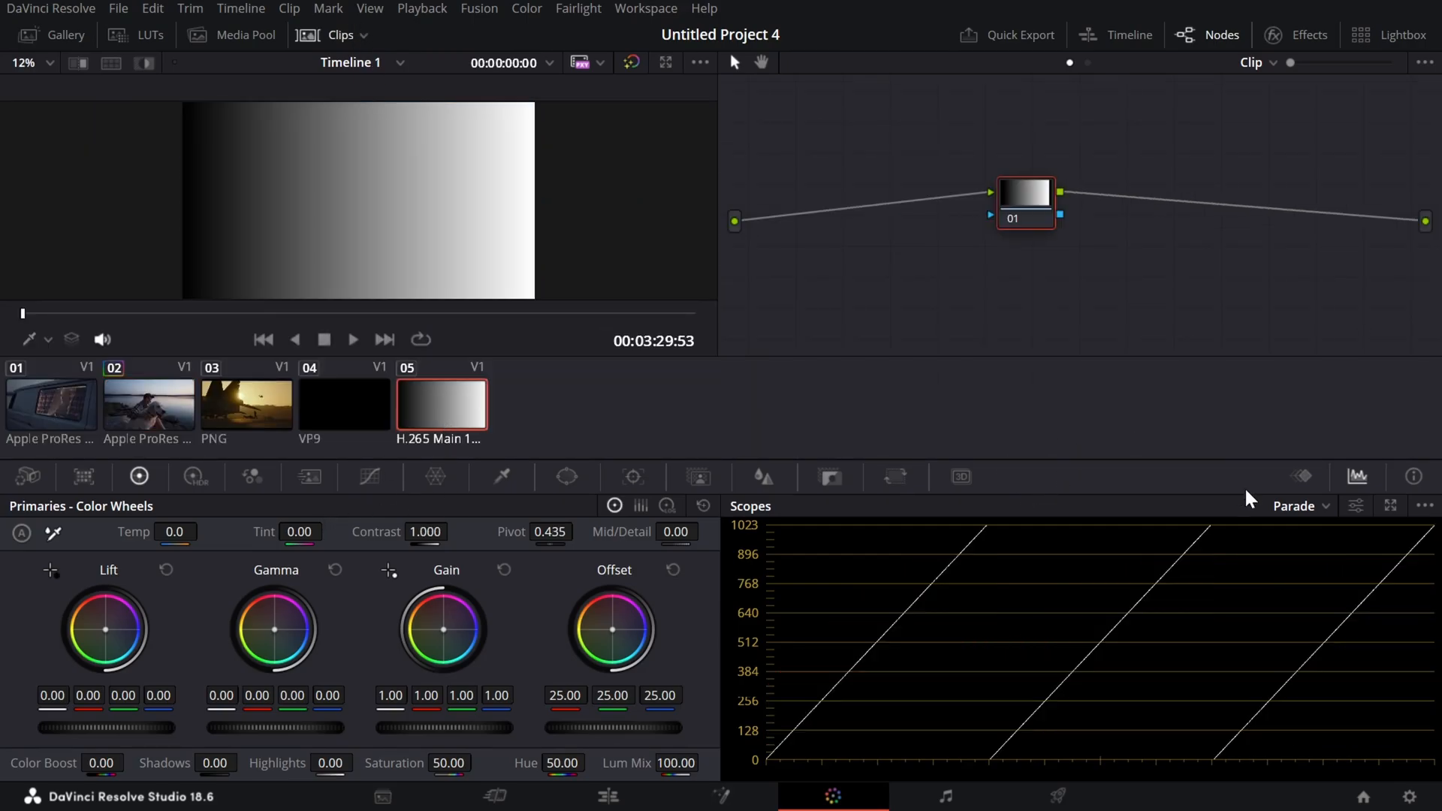
left_click(1390, 505)
left_click_drag(1015, 174, 1173, 47)
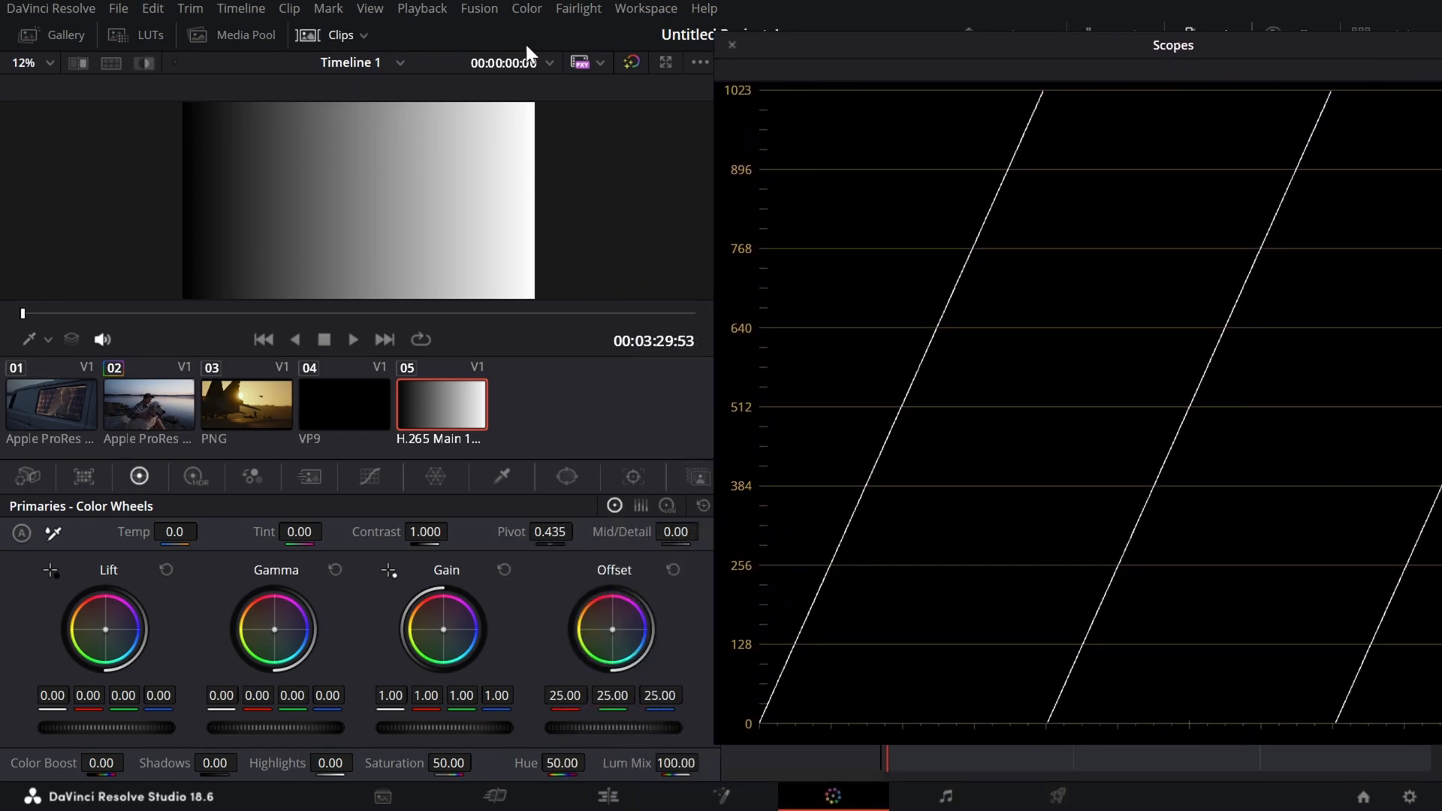
left_click(312, 43)
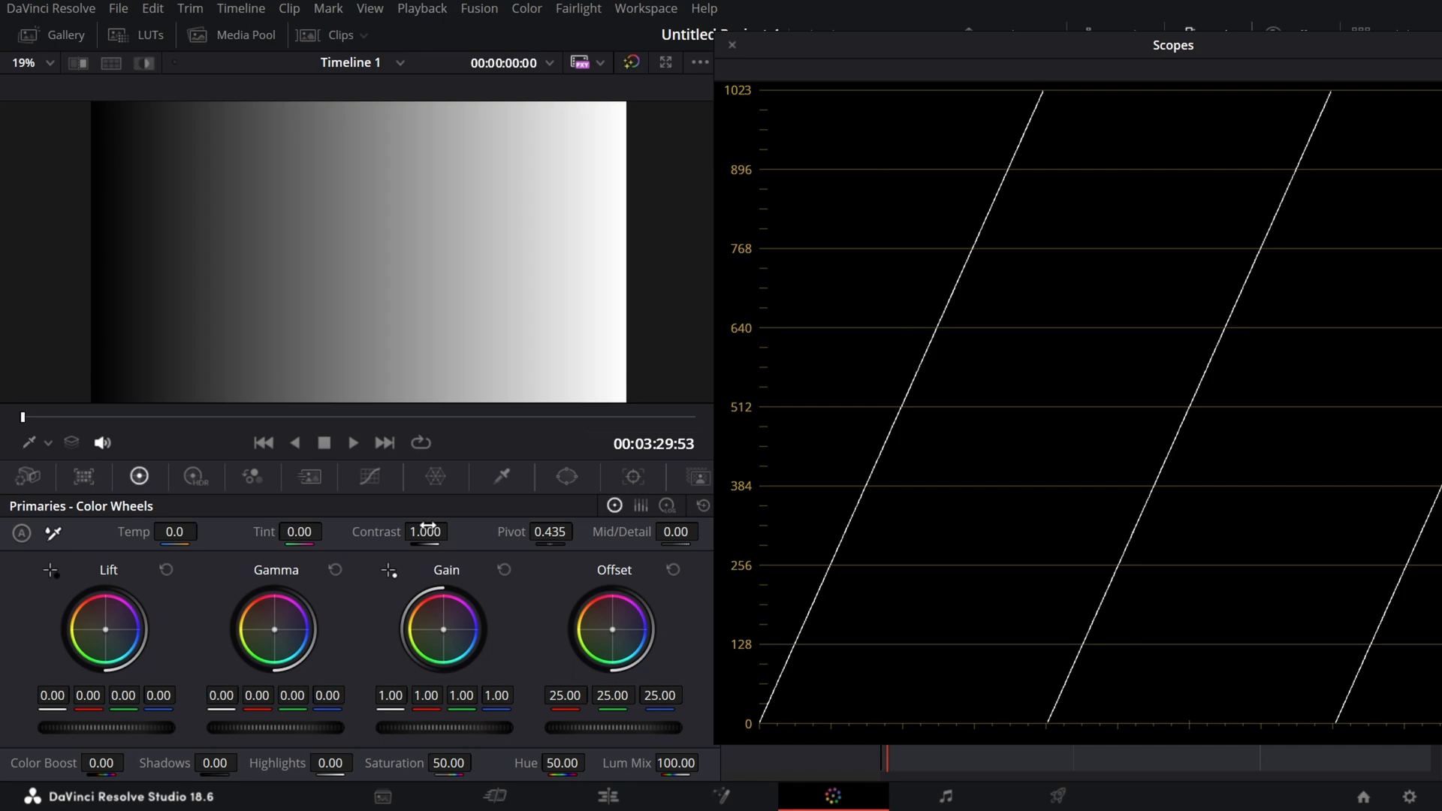
Step: Try the gradient's Contrast at 1.846 with Pivot values of 0.801, 0.407, 0.597 and 0.560, and reset the primaries
left_click_drag(427, 535, 451, 531)
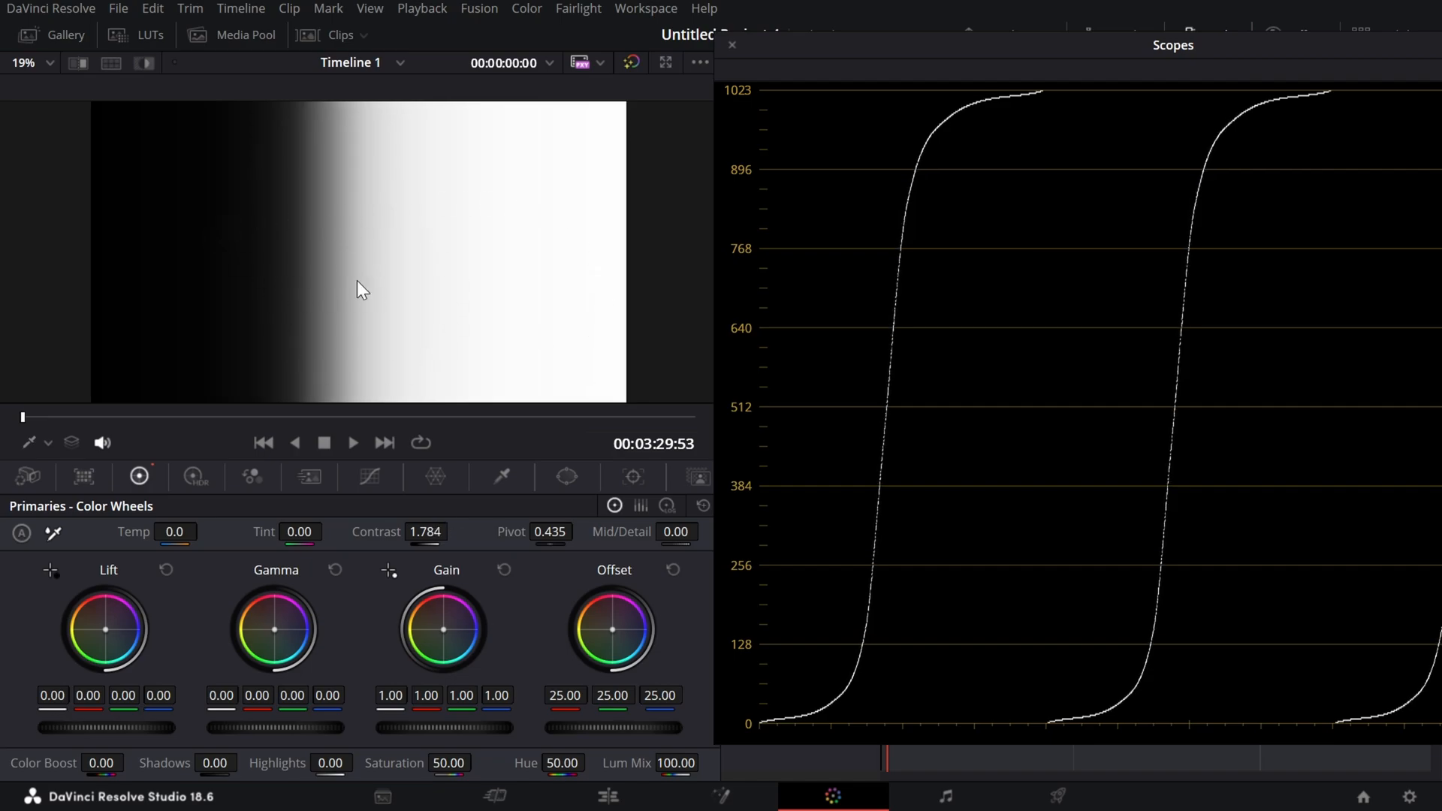
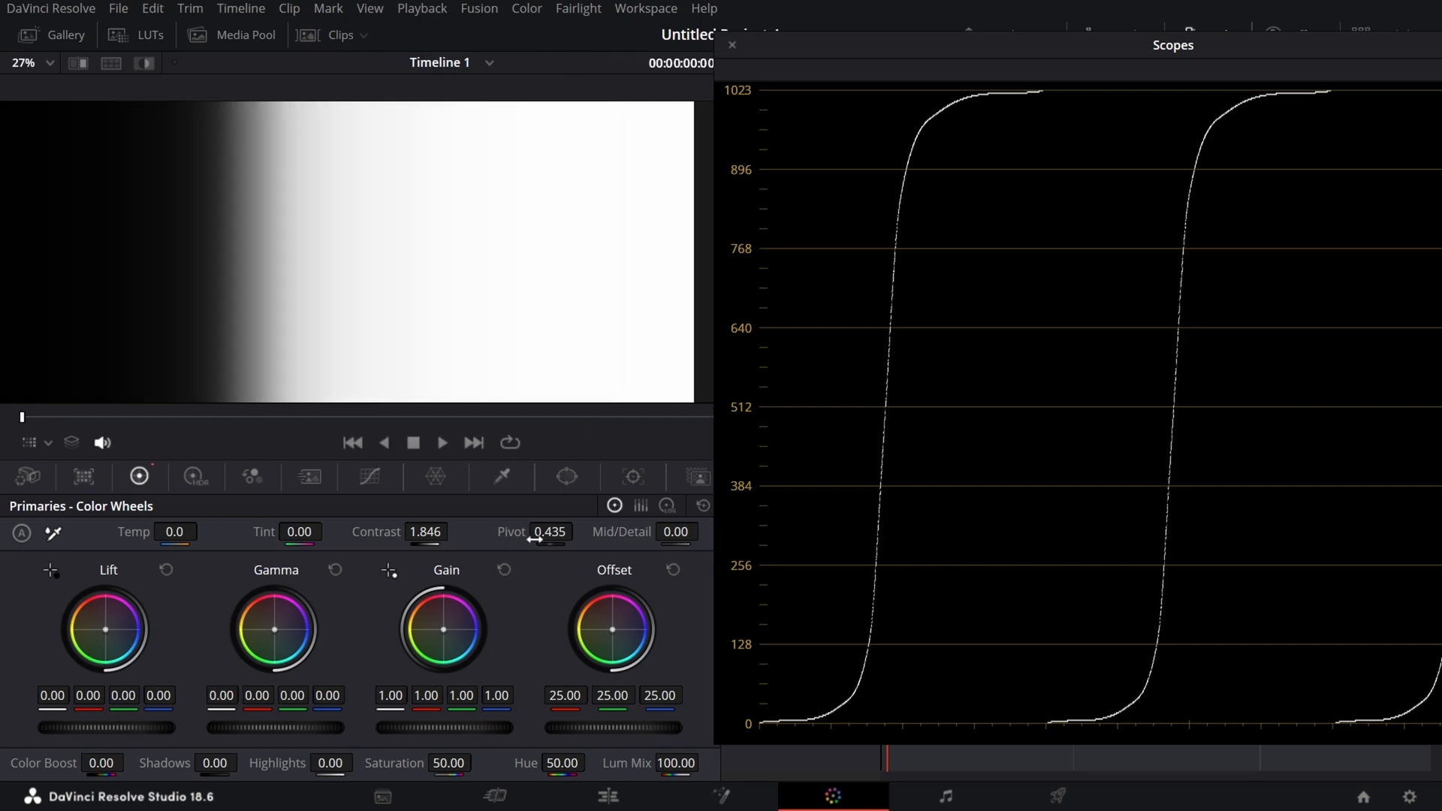
left_click_drag(548, 533, 615, 531)
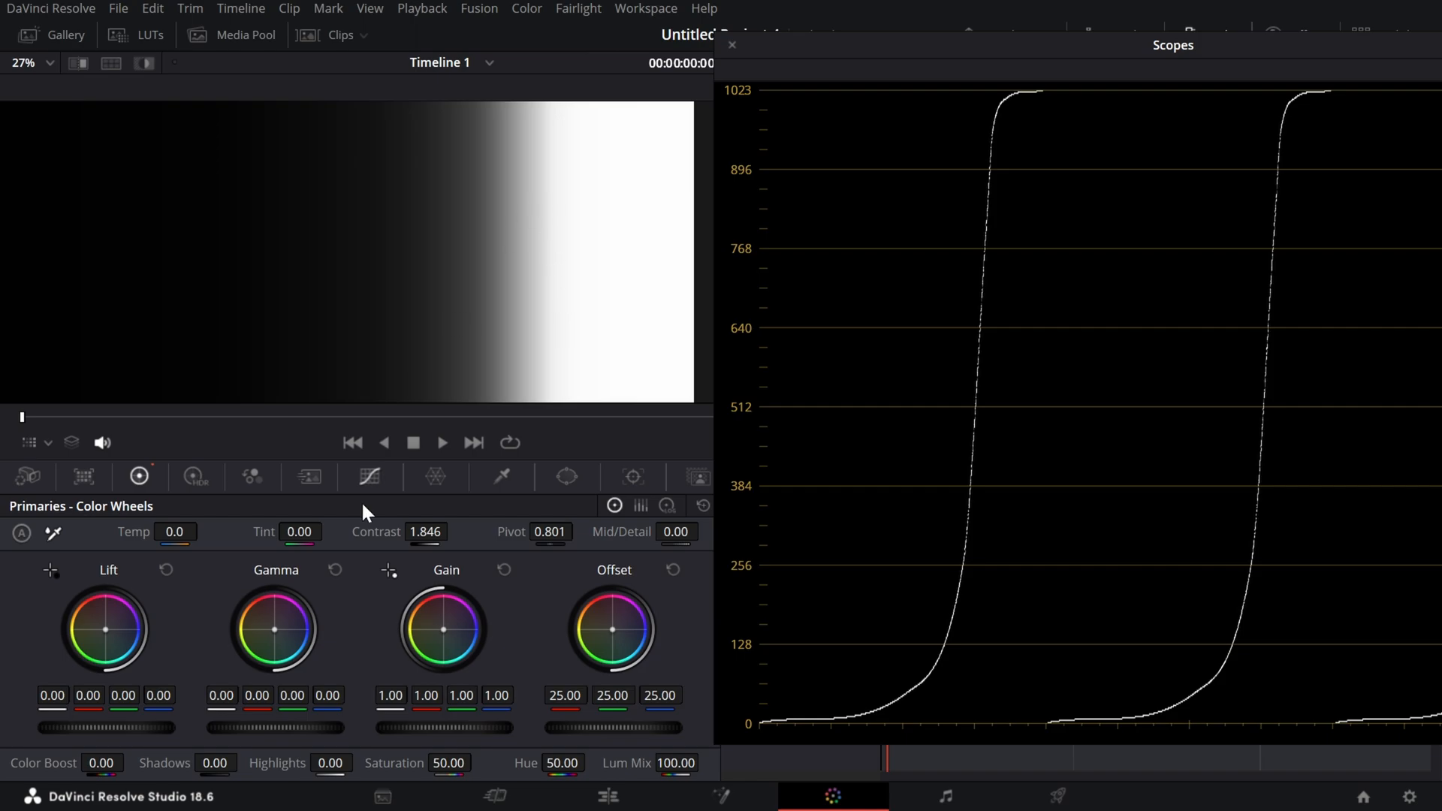
left_click_drag(549, 531, 447, 532)
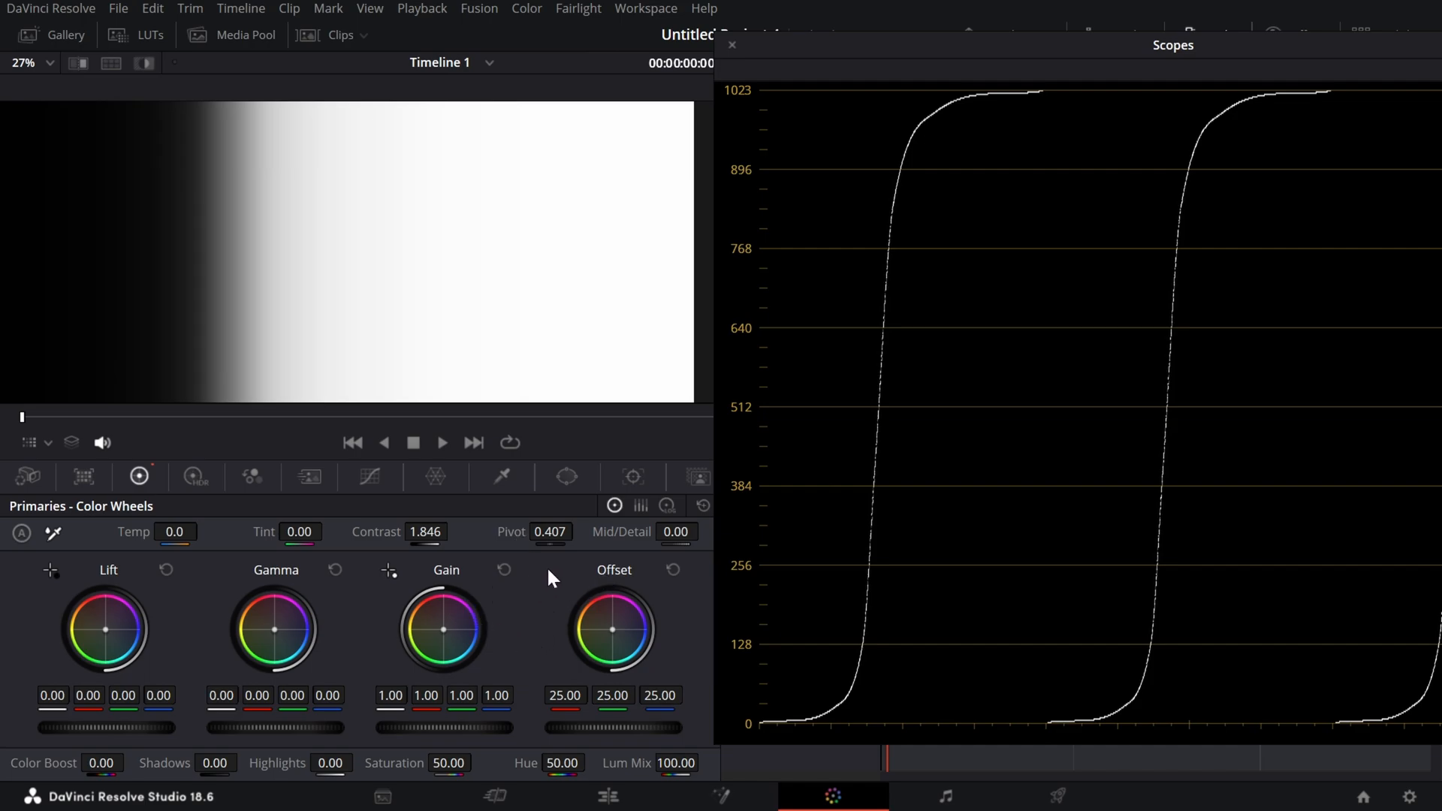
left_click_drag(549, 531, 612, 464)
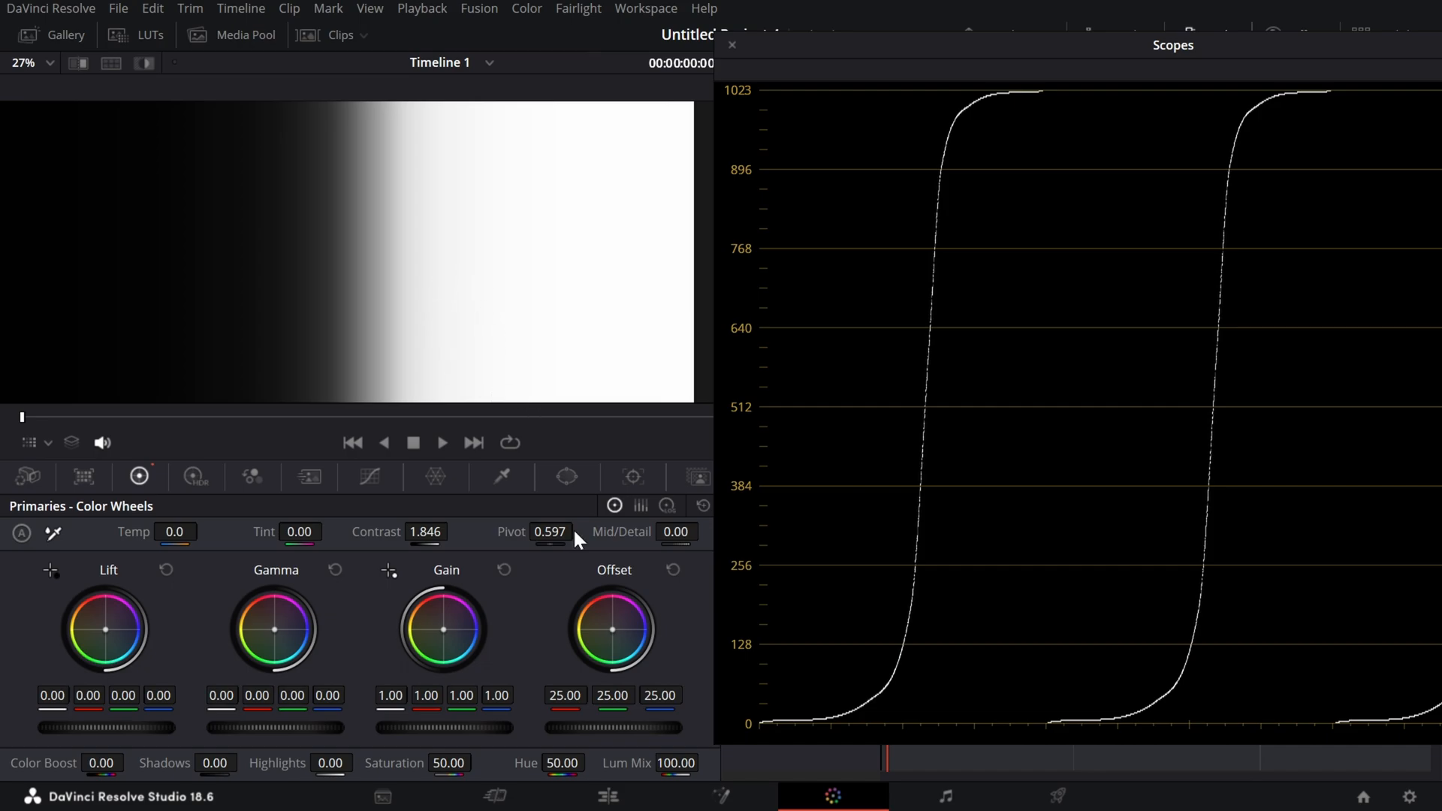
mouse_move(574, 532)
left_mouse_down()
mouse_move(616, 531)
mouse_move(567, 532)
left_mouse_up()
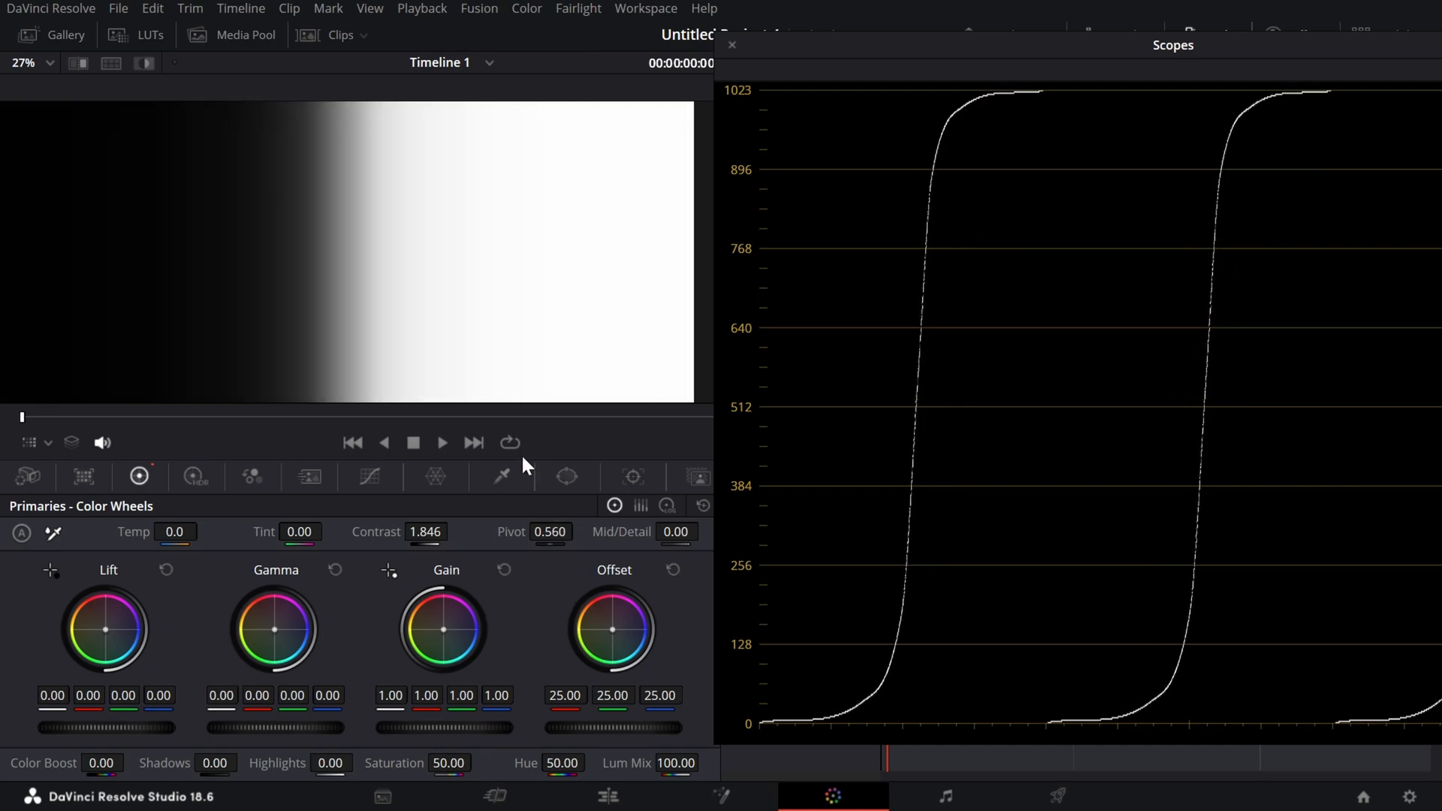
double_click(493, 537)
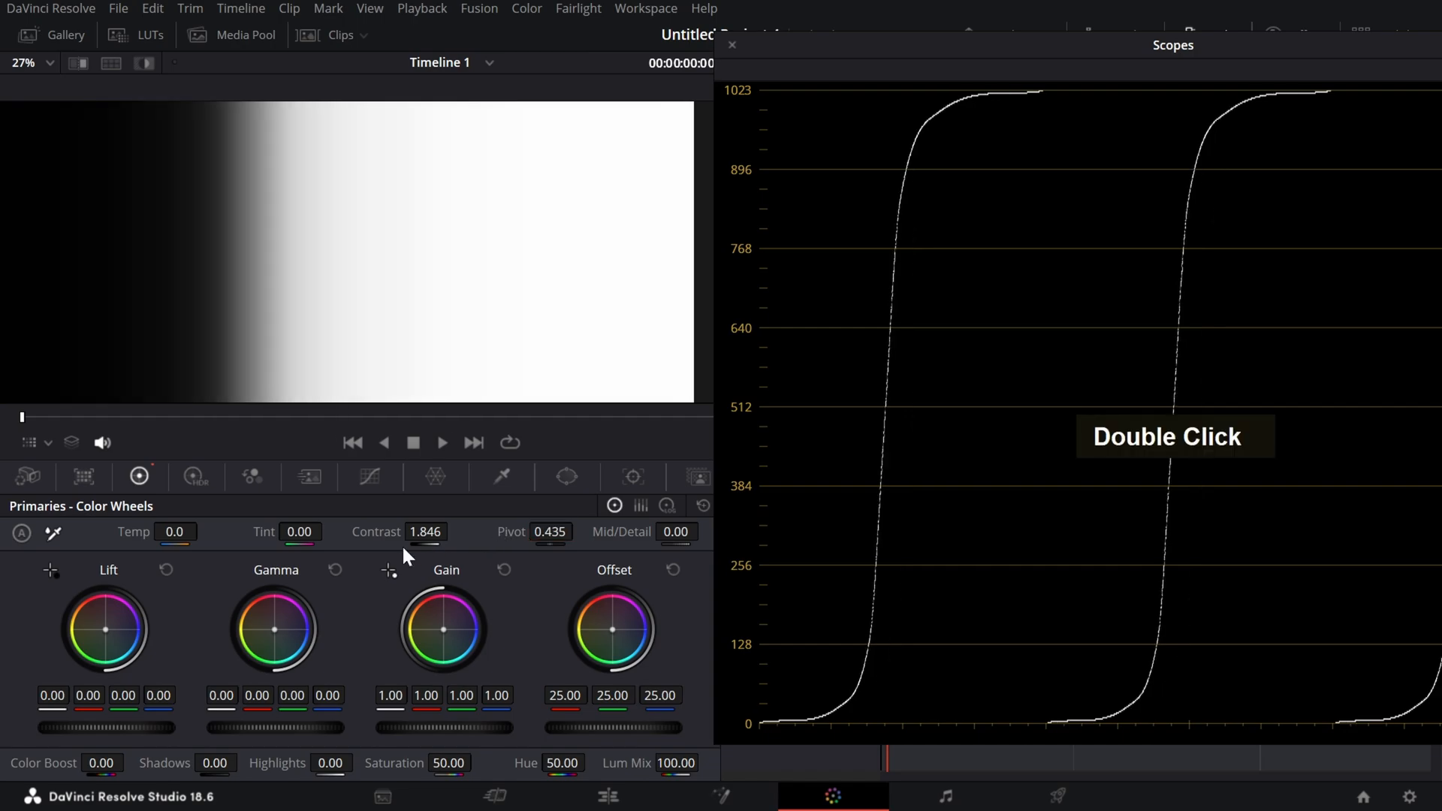
left_click(701, 507)
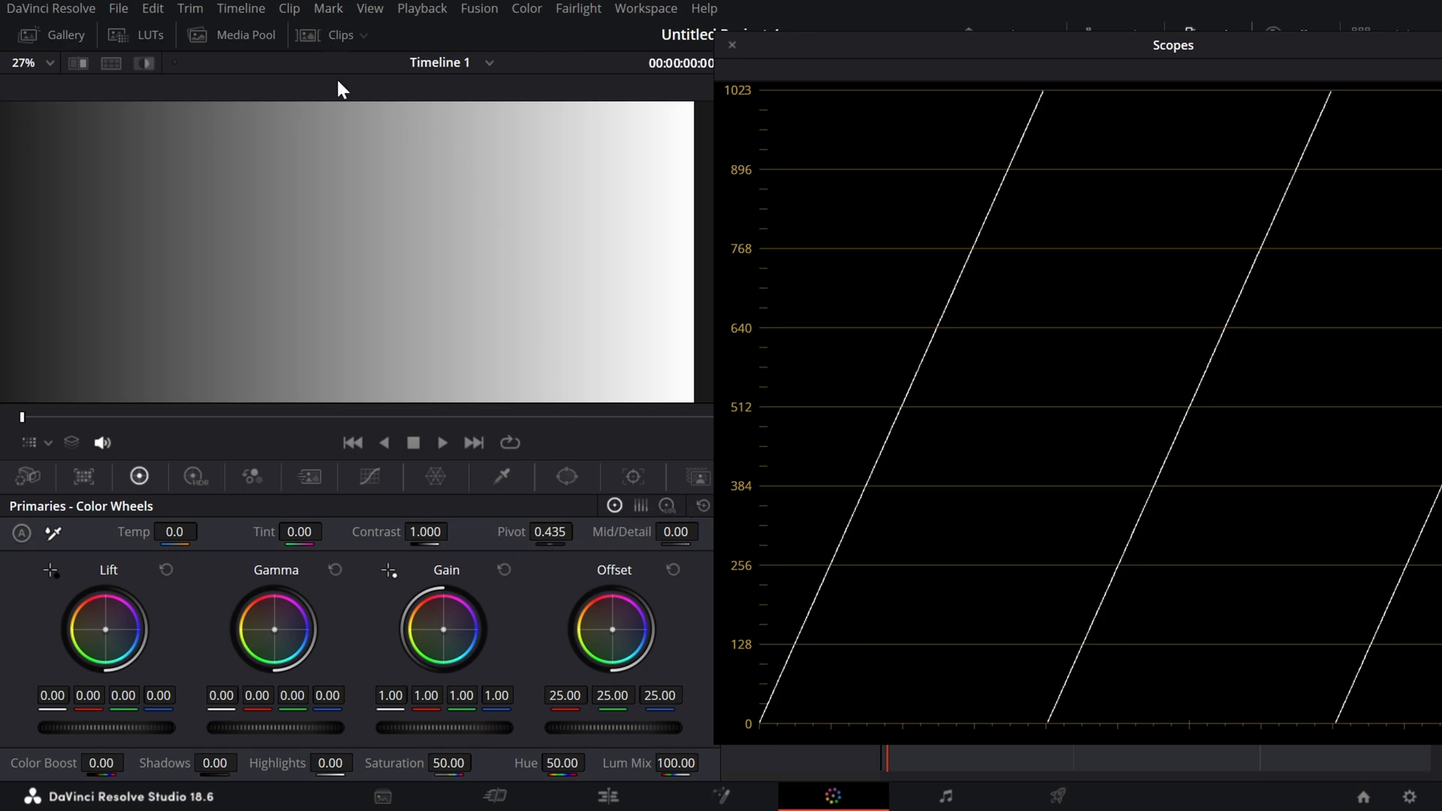
Step: Switch to the elderly man's portrait in clip 06 and close the floating scopes window
left_click(333, 43)
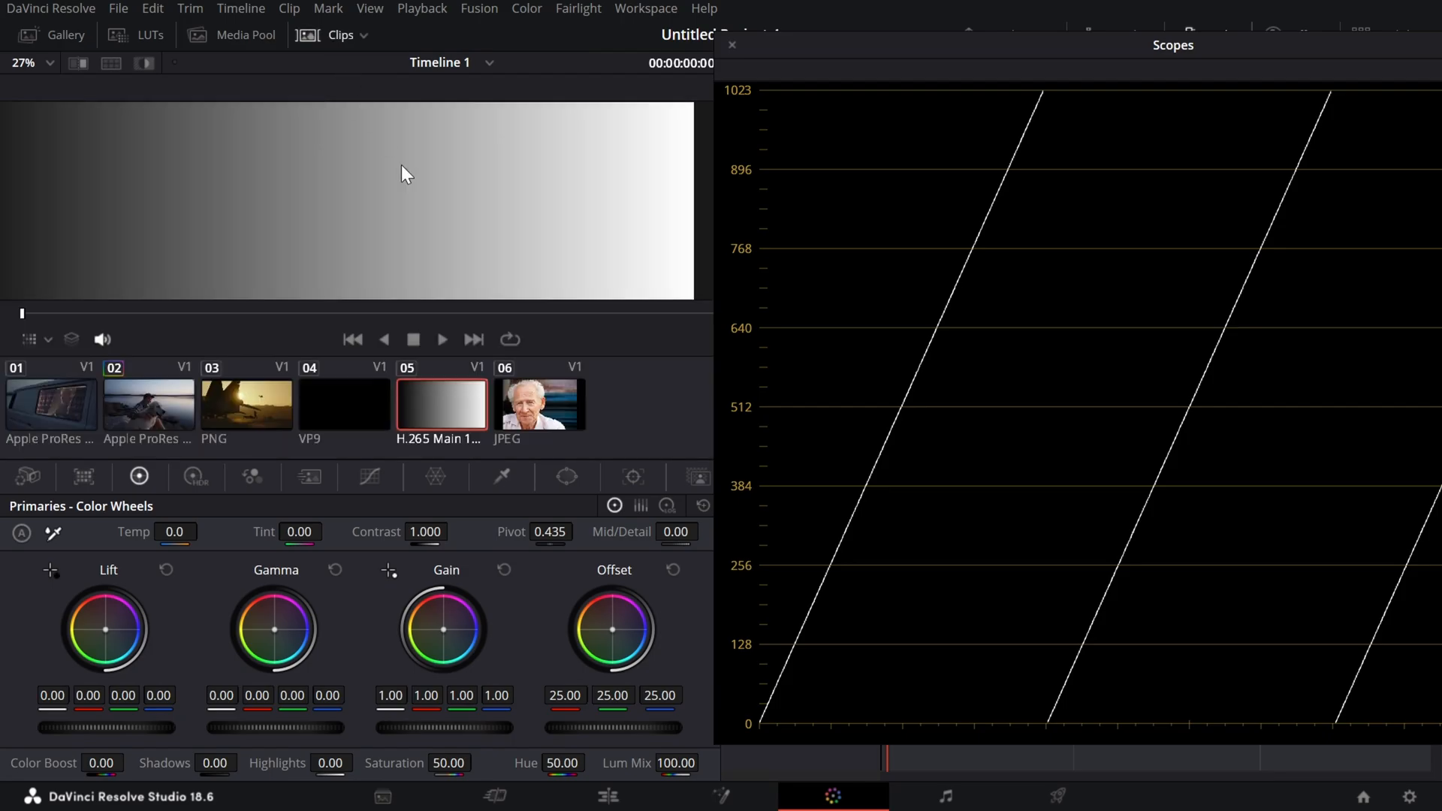
left_click(560, 421)
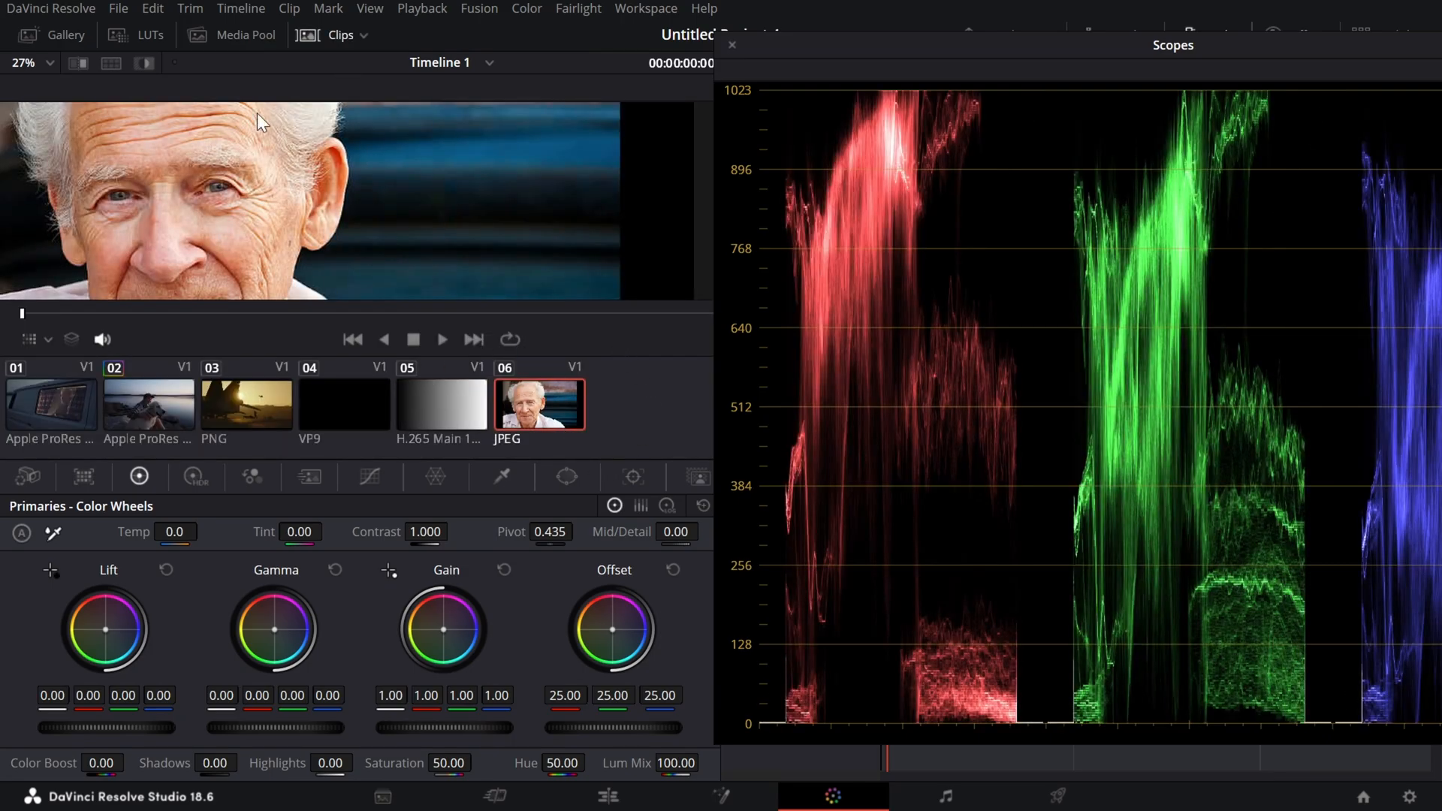
left_click(320, 42)
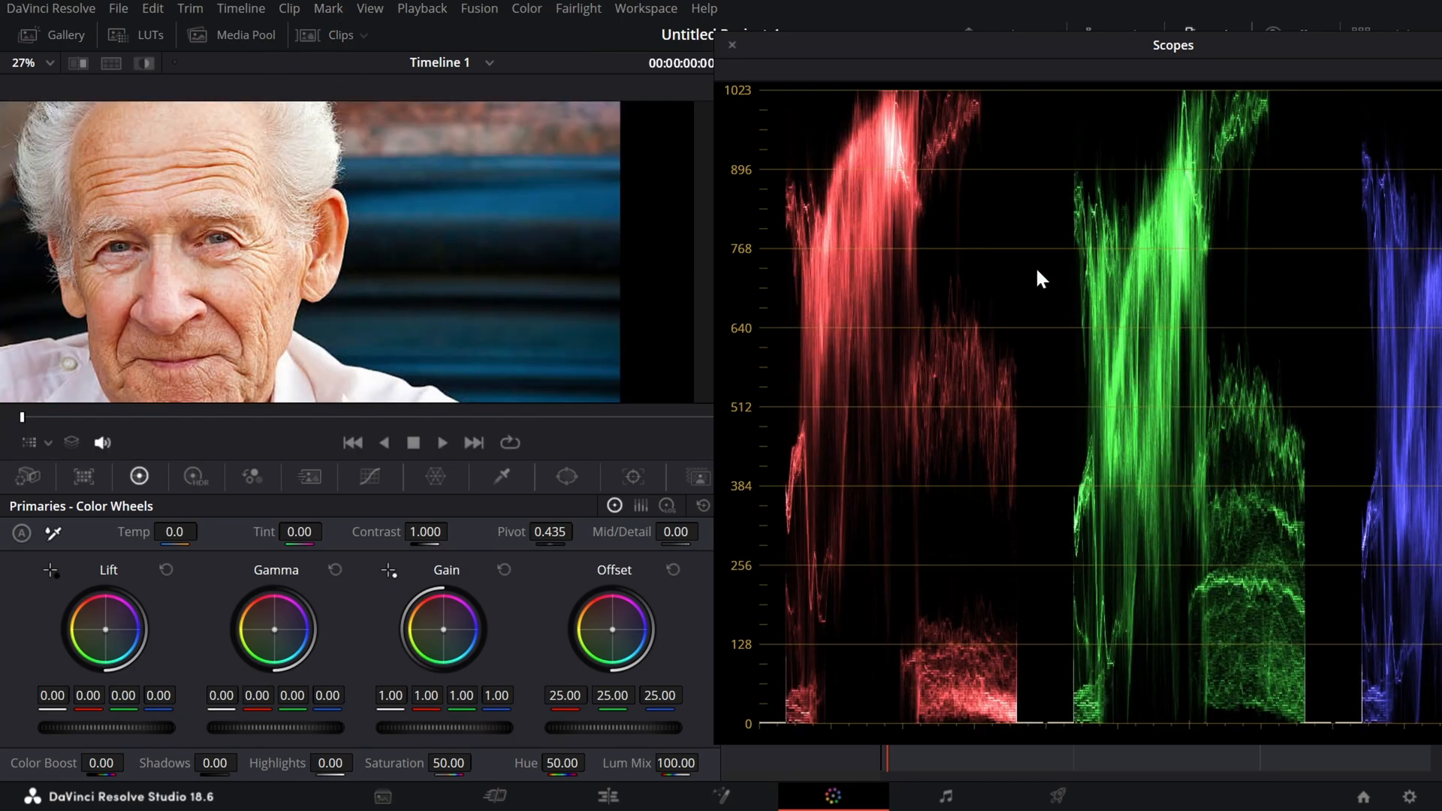
left_click_drag(1168, 54, 936, 121)
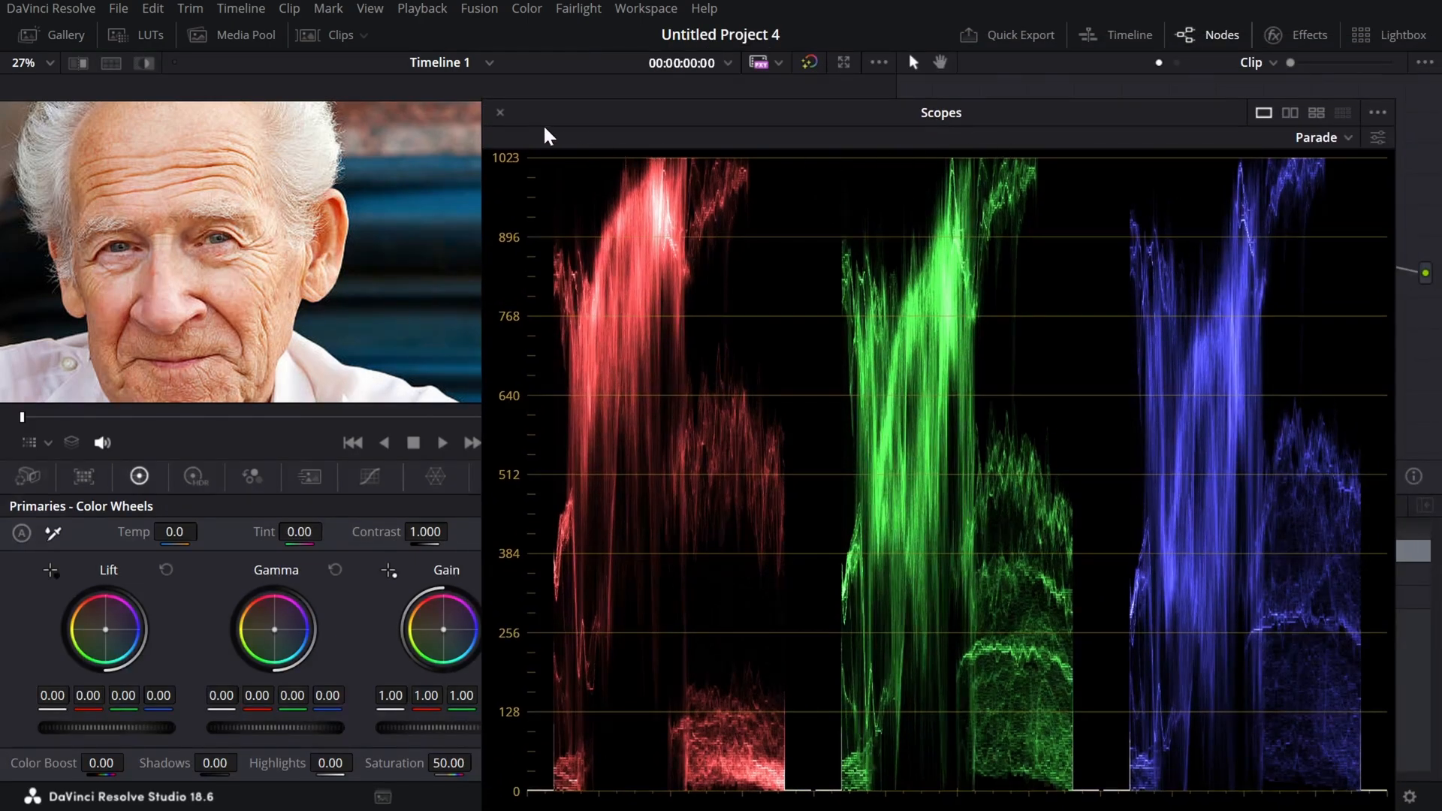
left_click(500, 114)
Step: Try Mid/Detail at 100.00 and at a much lower value on the portrait clip, and reset it
scroll(360, 260, "down", 2)
middle_click(360, 260)
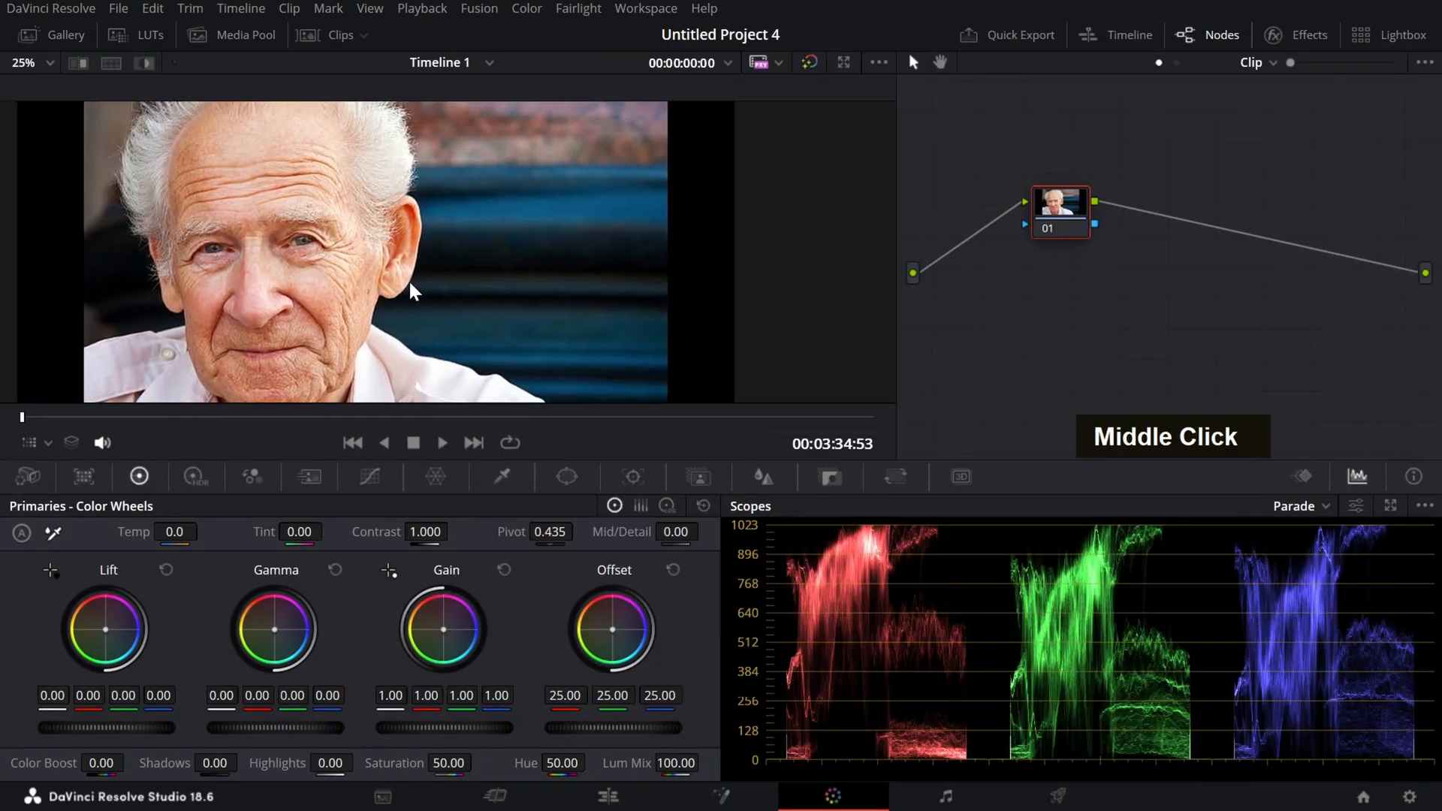
left_click_drag(471, 281, 429, 293)
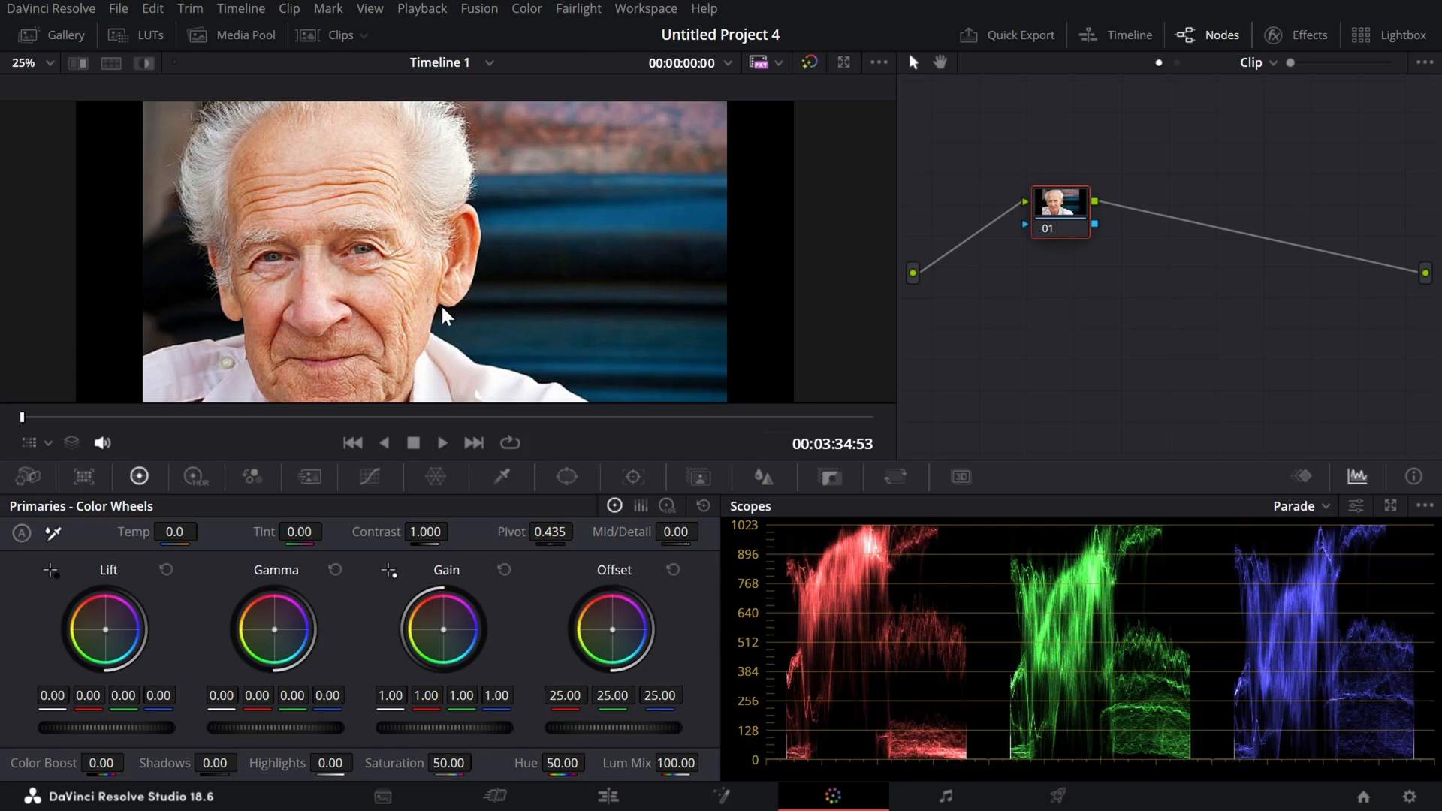
left_click_drag(515, 326, 620, 314)
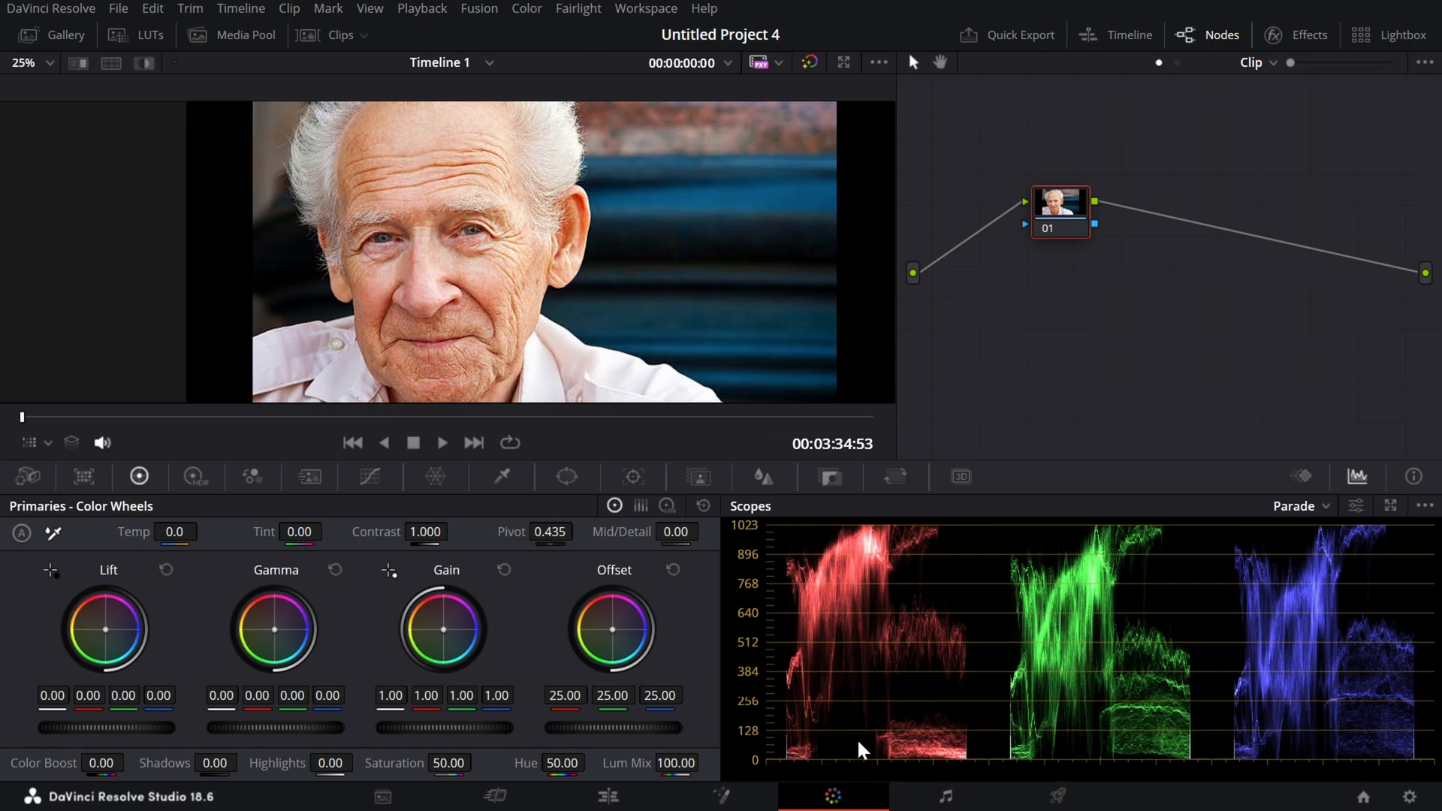
left_click_drag(675, 531, 705, 531)
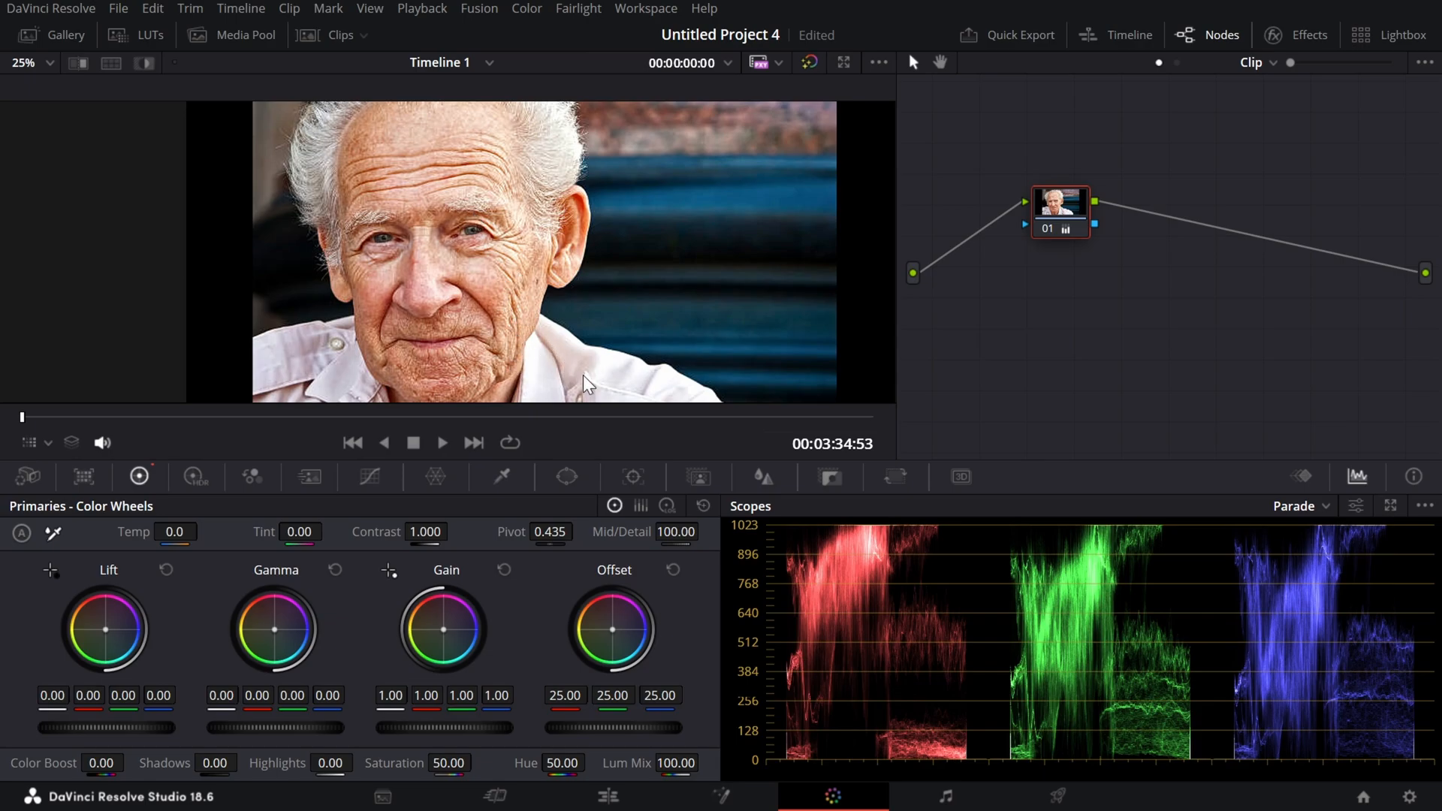
left_click_drag(676, 531, 381, 532)
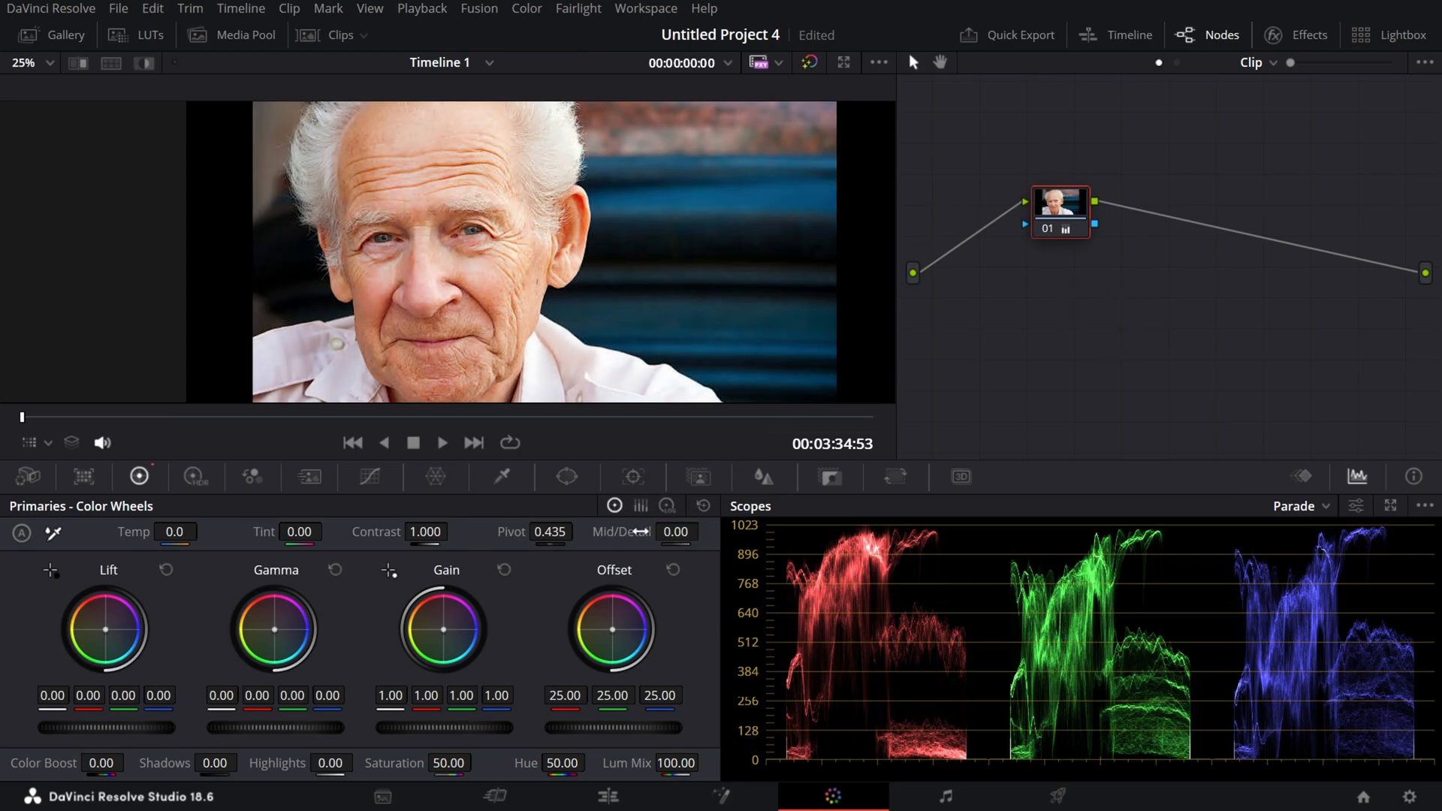
double_click(640, 531)
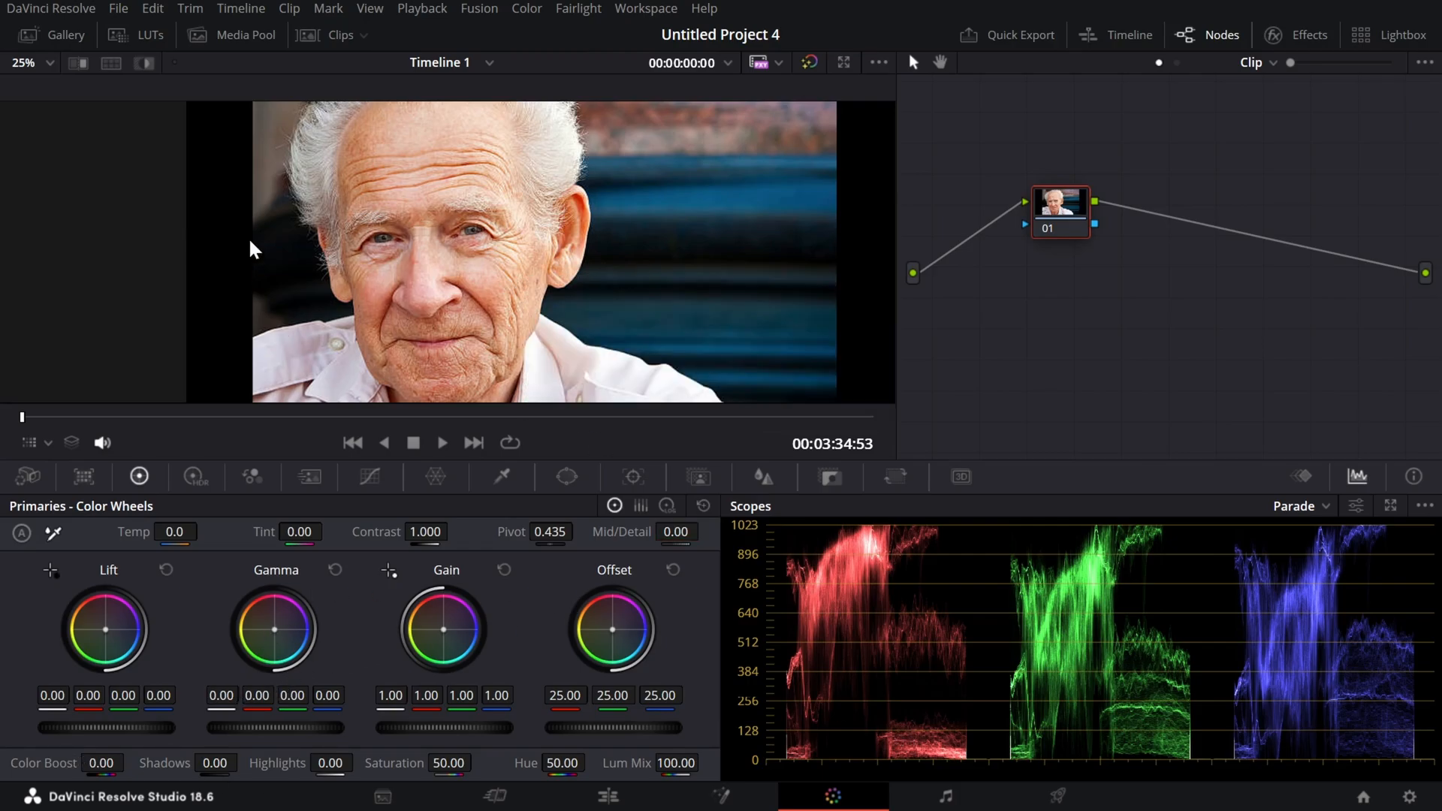
Step: Switch to clip 04 with the two people by the water and frame them in the viewer
left_click(331, 36)
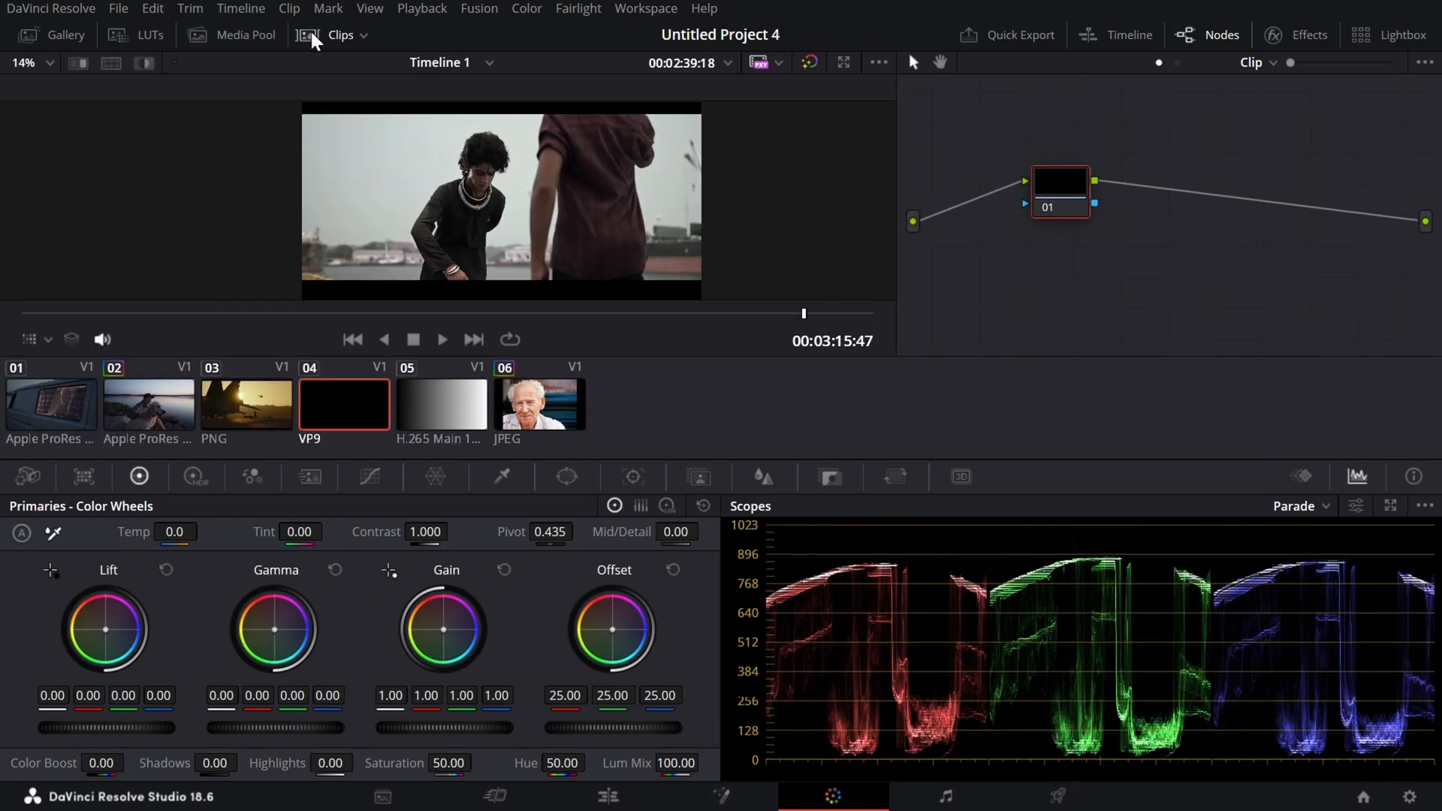
left_click(311, 34)
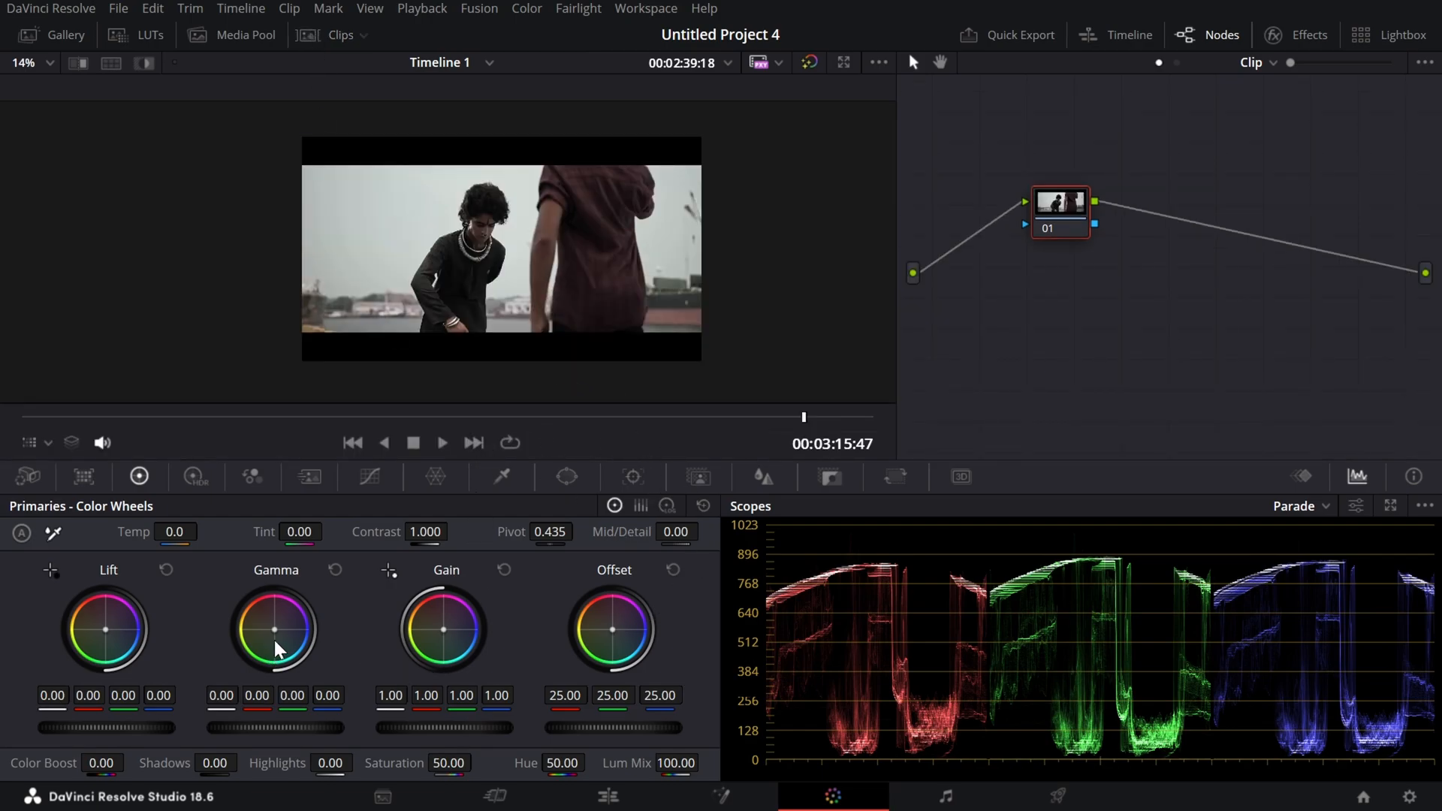
scroll(586, 301, "up", 4)
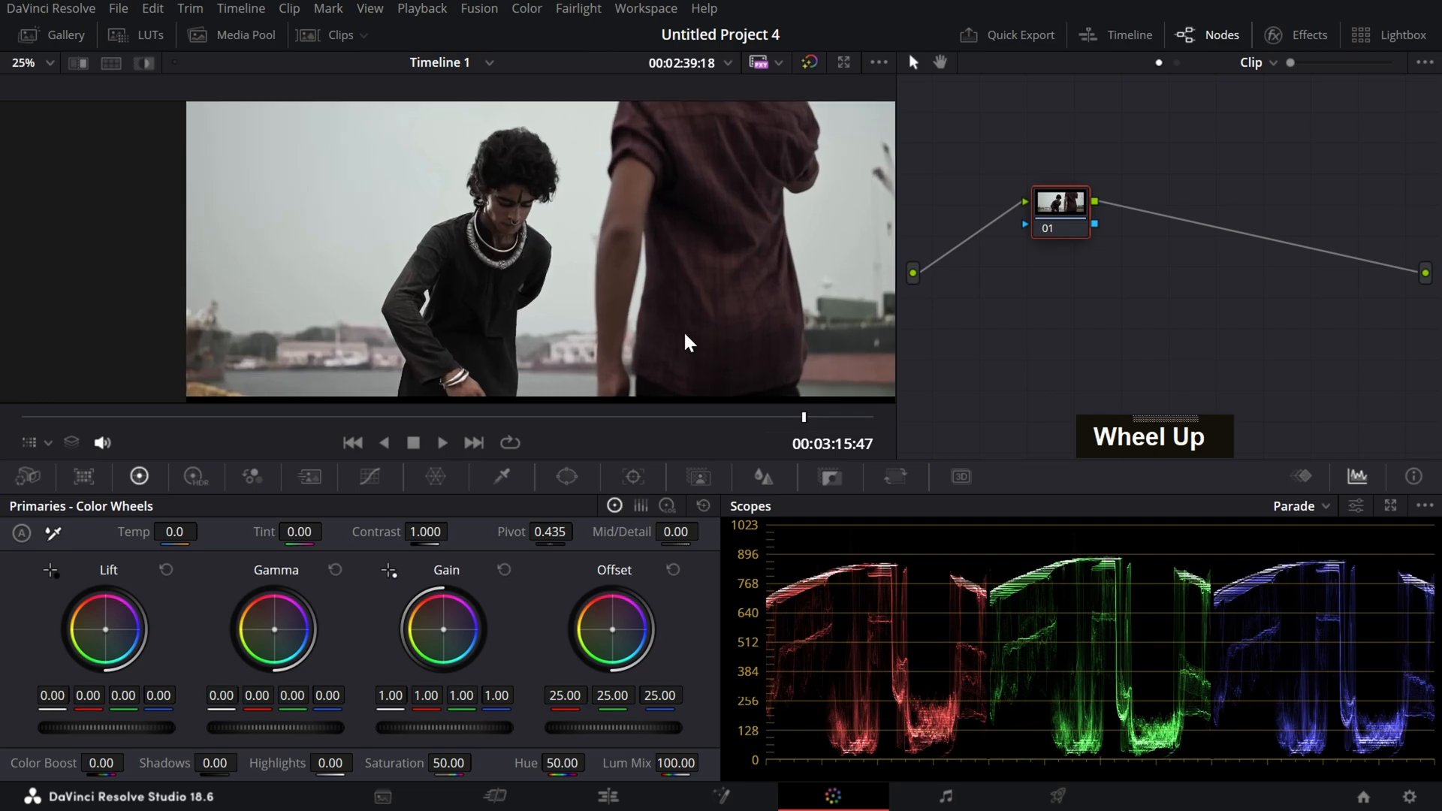
middle_click(683, 331)
left_click_drag(684, 339, 543, 344)
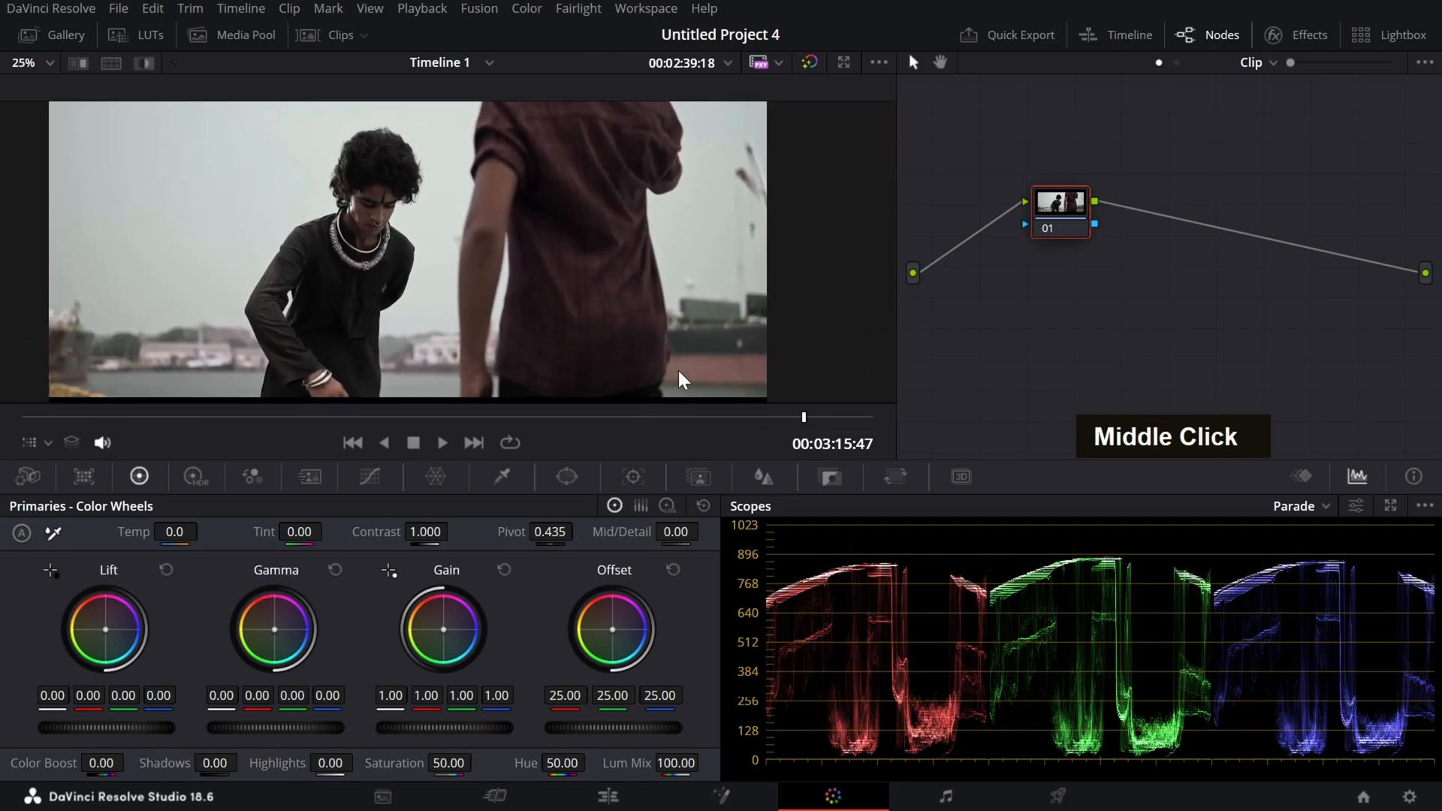
scroll(694, 334, "down", 1)
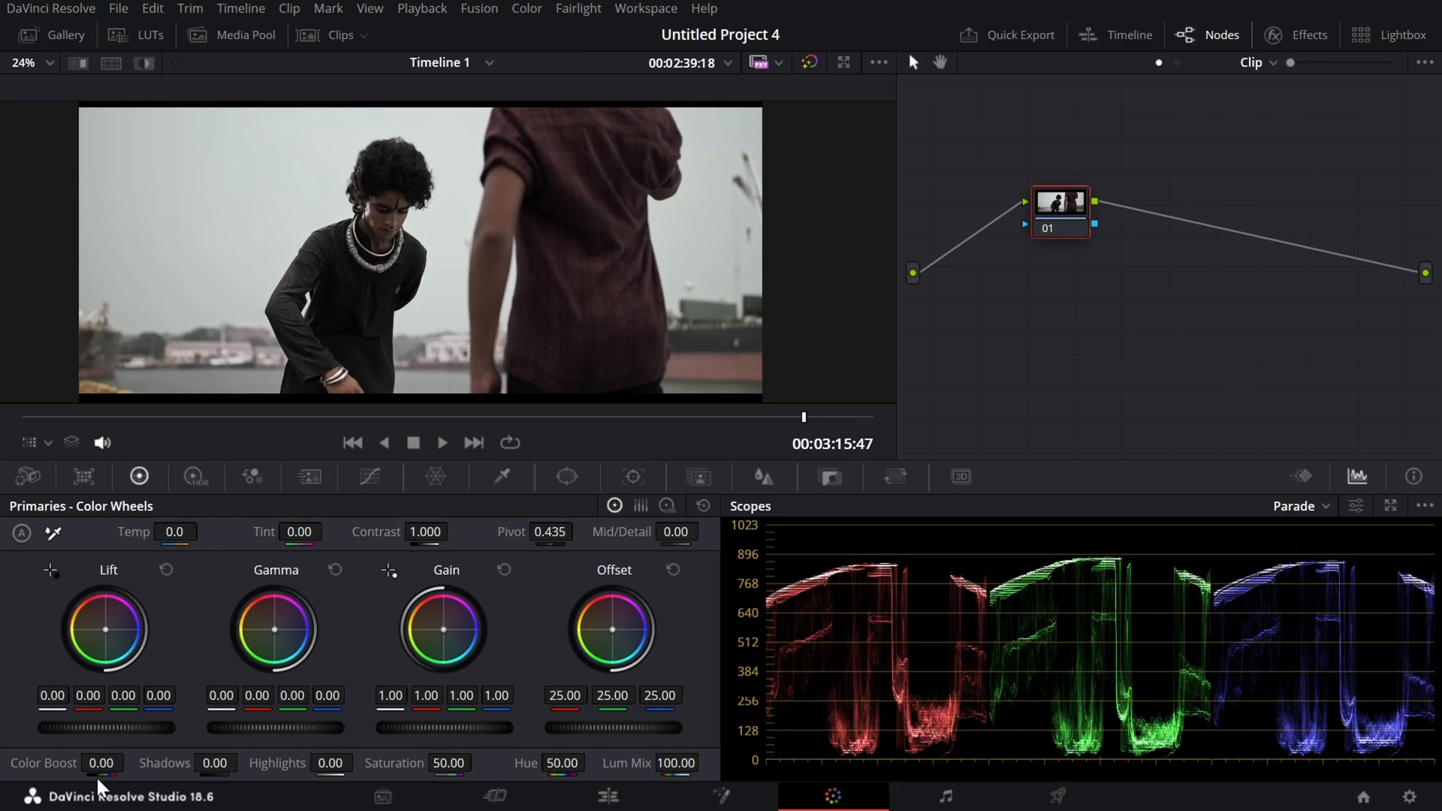
Step: Try a Color Boost of 100.00 on clip 04, compare it by undoing and redoing the change, and reset the primaries
left_click_drag(99, 767, 130, 762)
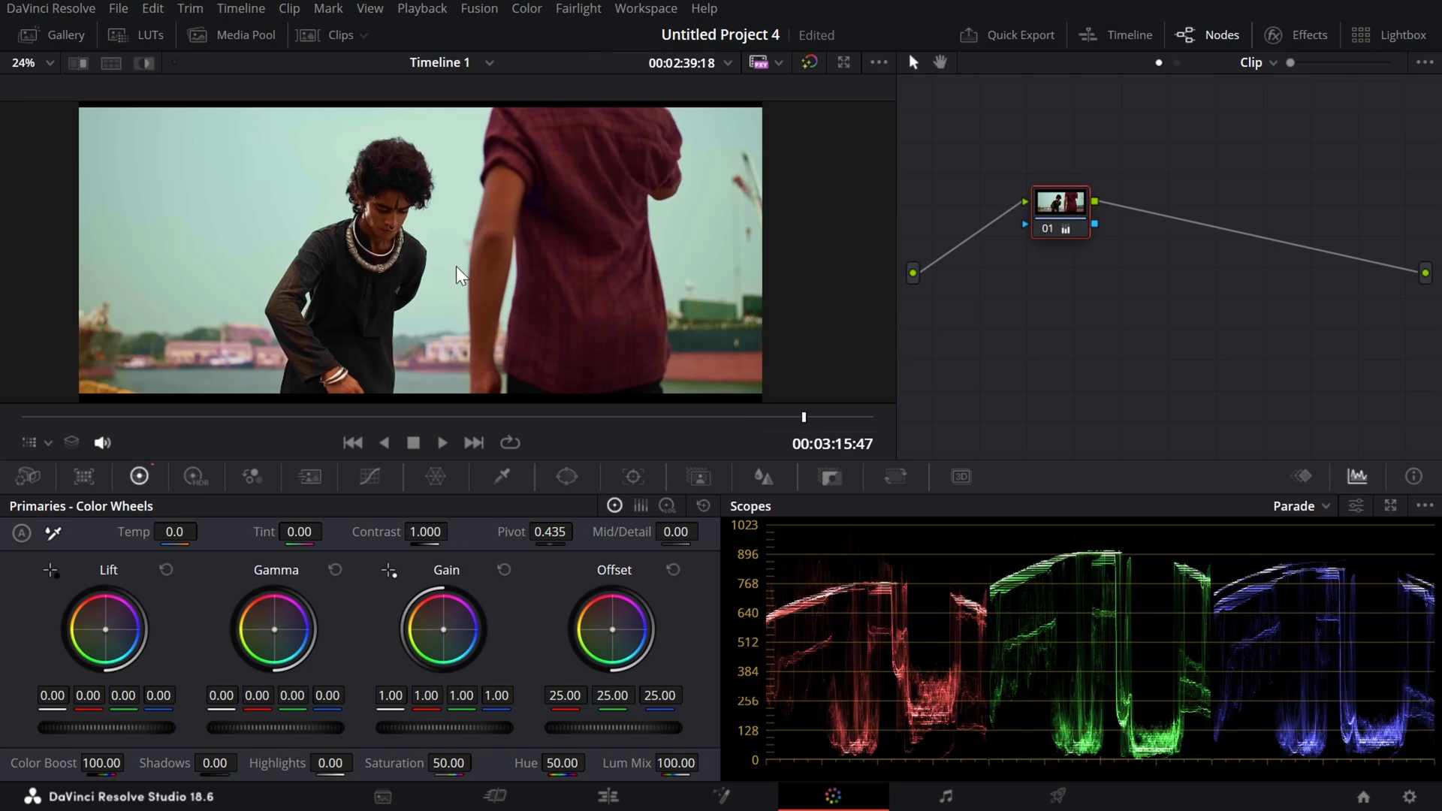
key("ctrl+s")
key("ctrl+z")
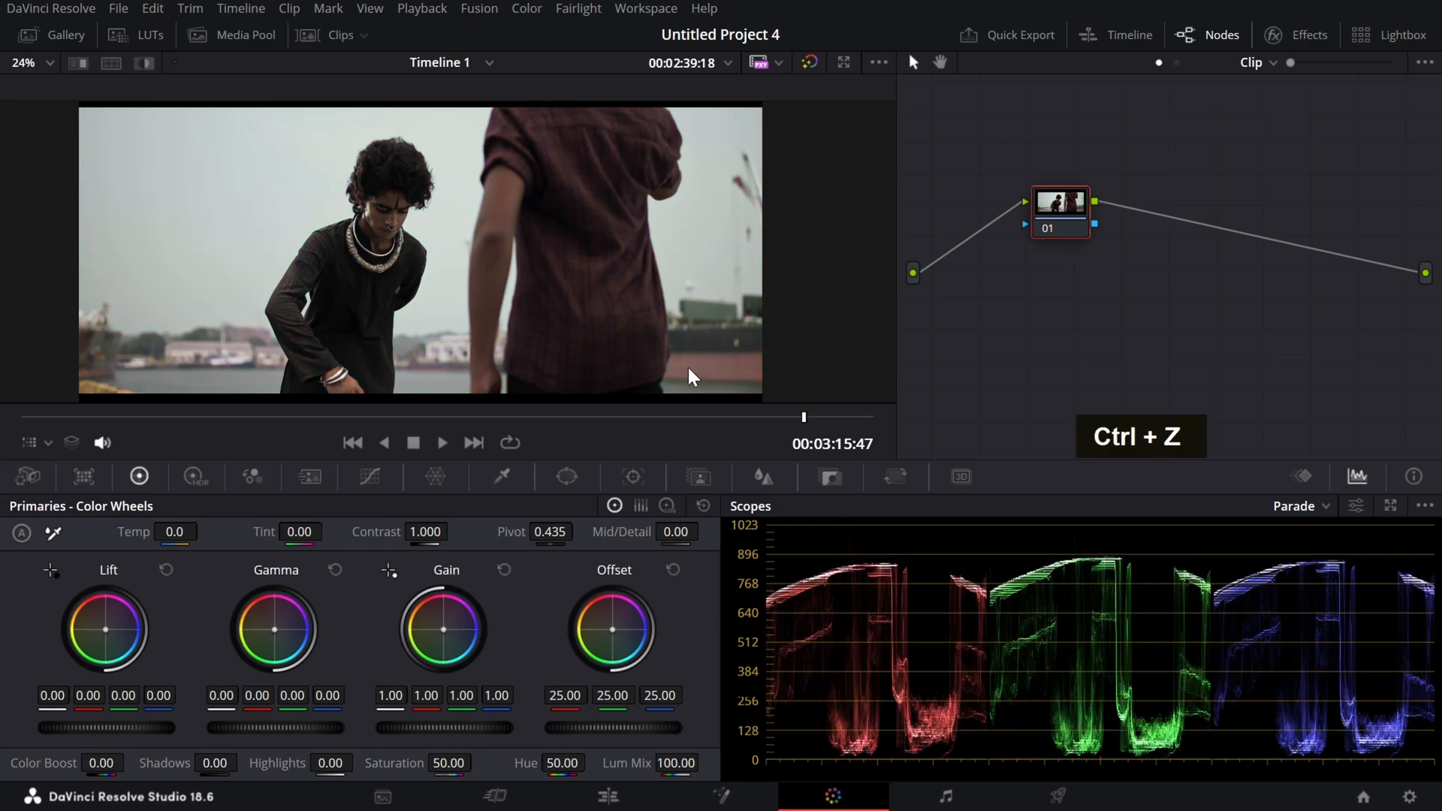
key("ctrl+shift+z")
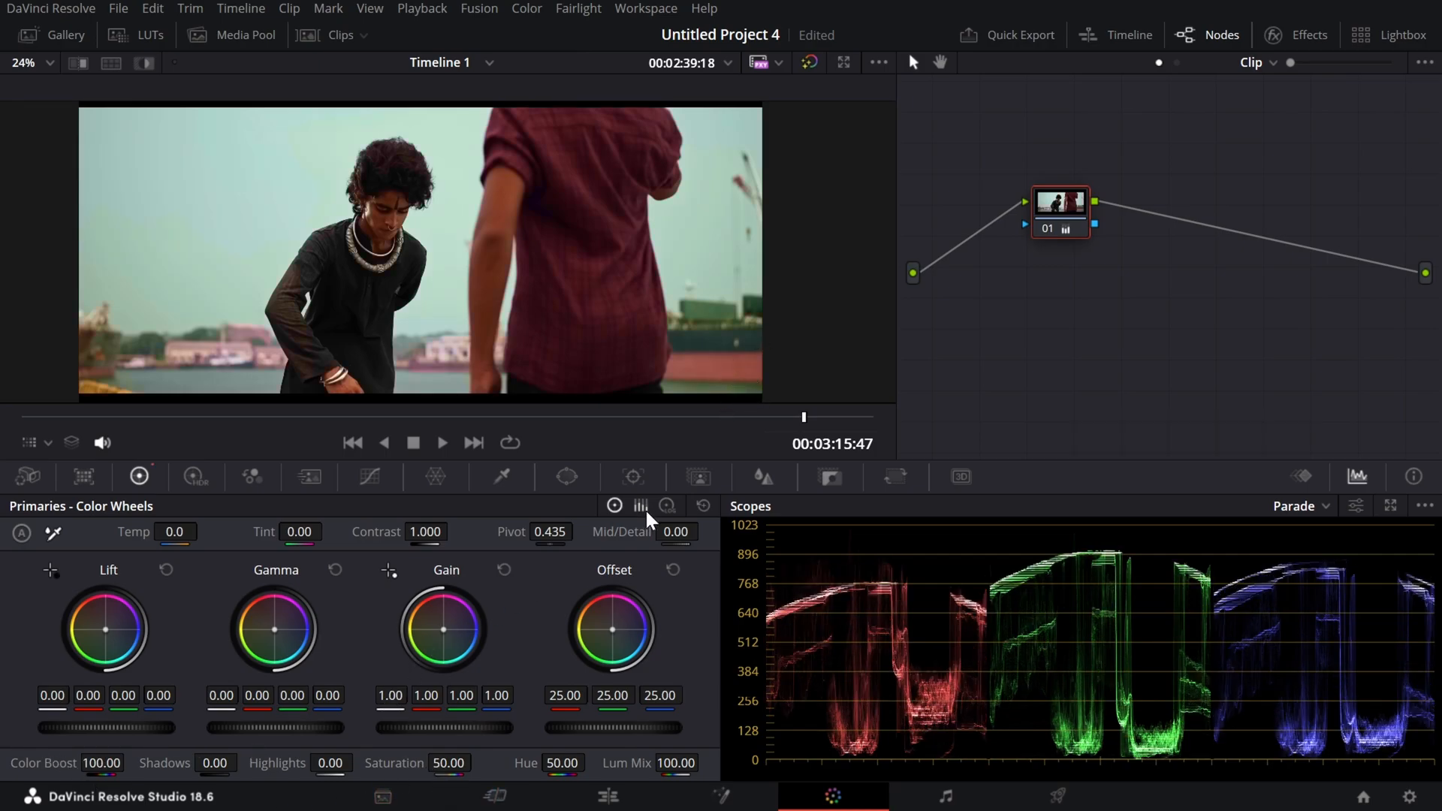
left_click(703, 506)
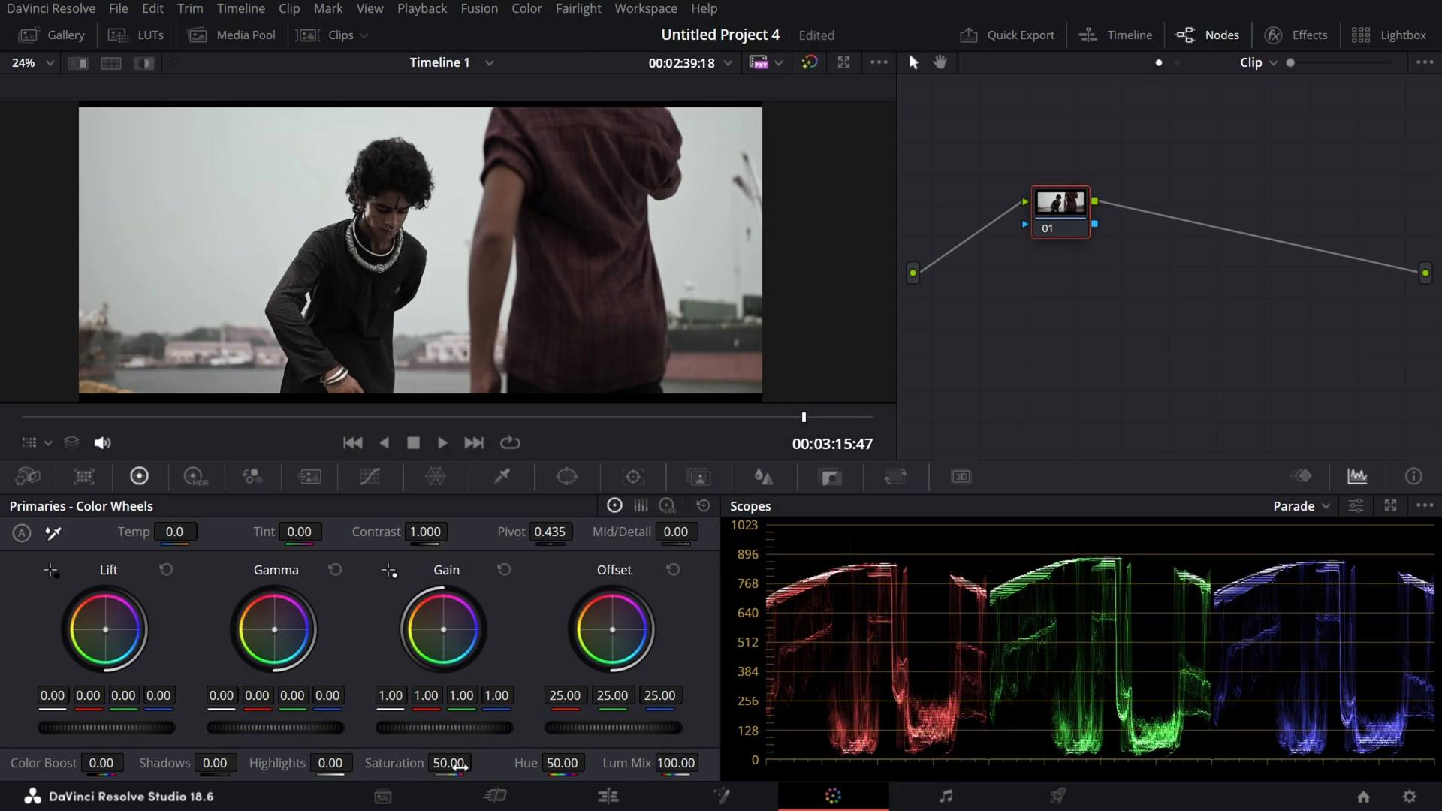
Step: Set clip 04's Saturation to 100.00 and its Hue to 98.00
left_click_drag(473, 765, 511, 764)
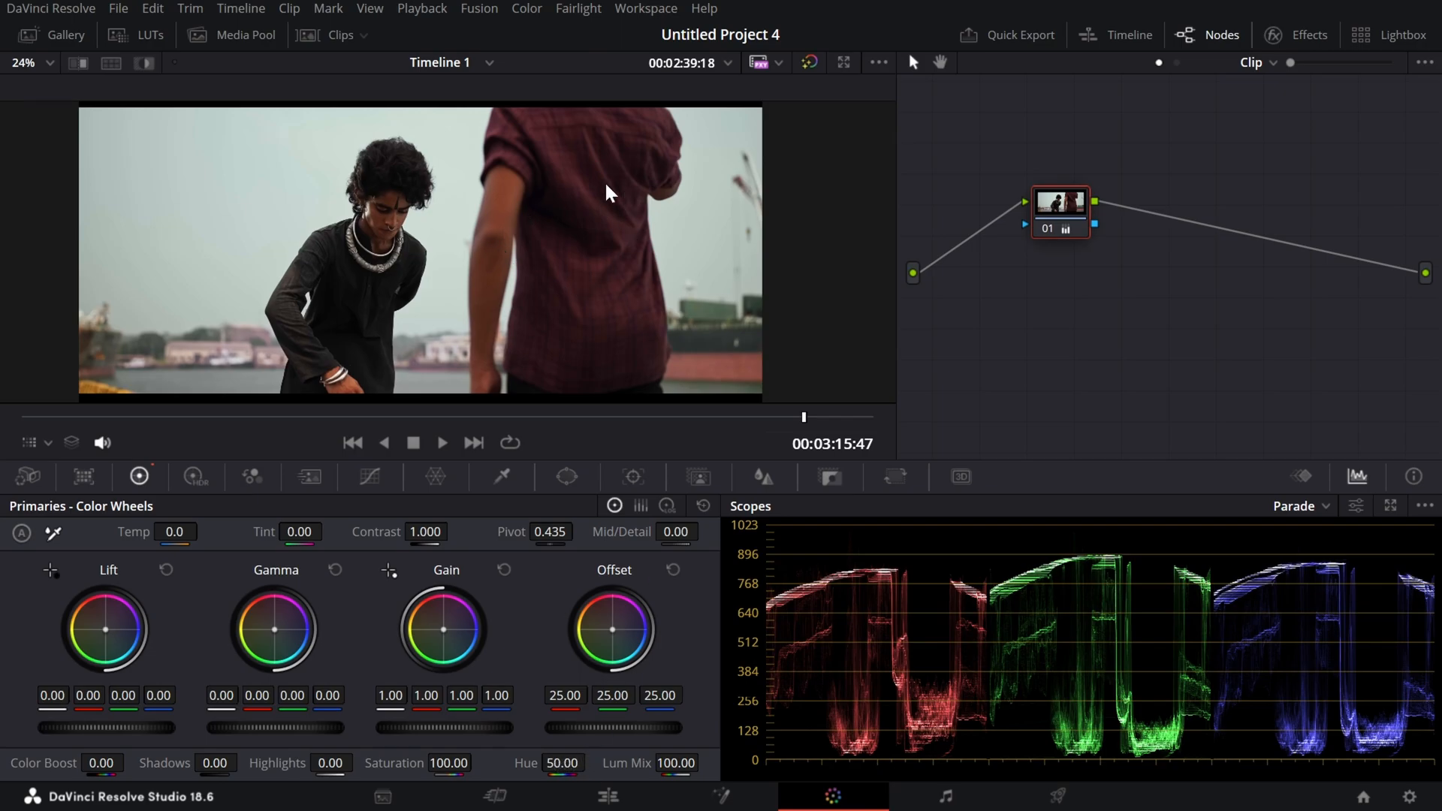
mouse_move(561, 763)
left_mouse_down()
mouse_move(627, 763)
mouse_move(586, 763)
left_mouse_up()
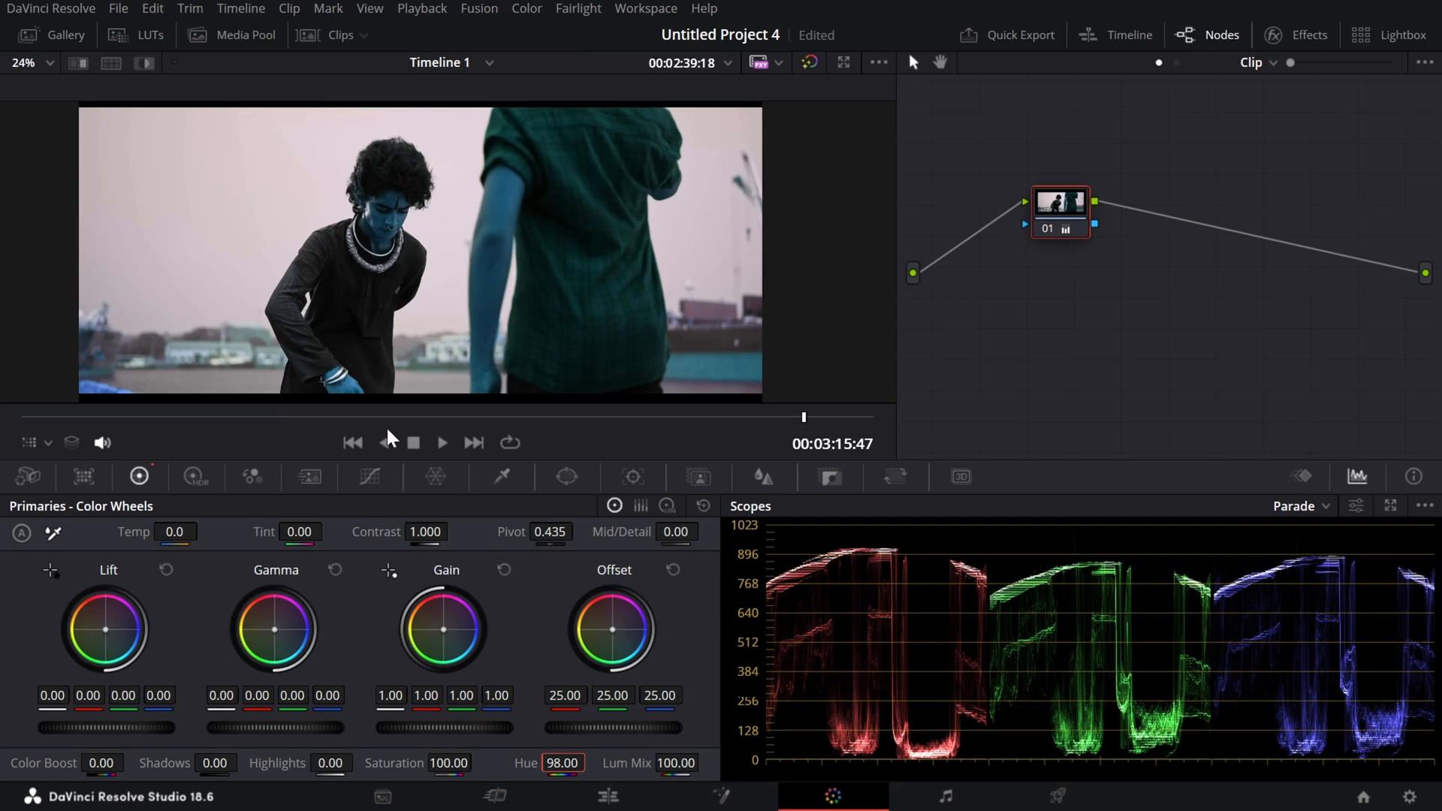
Step: View the Custom and Hue Vs Hue curves for the clip and return to the primary color wheels
left_click(374, 469)
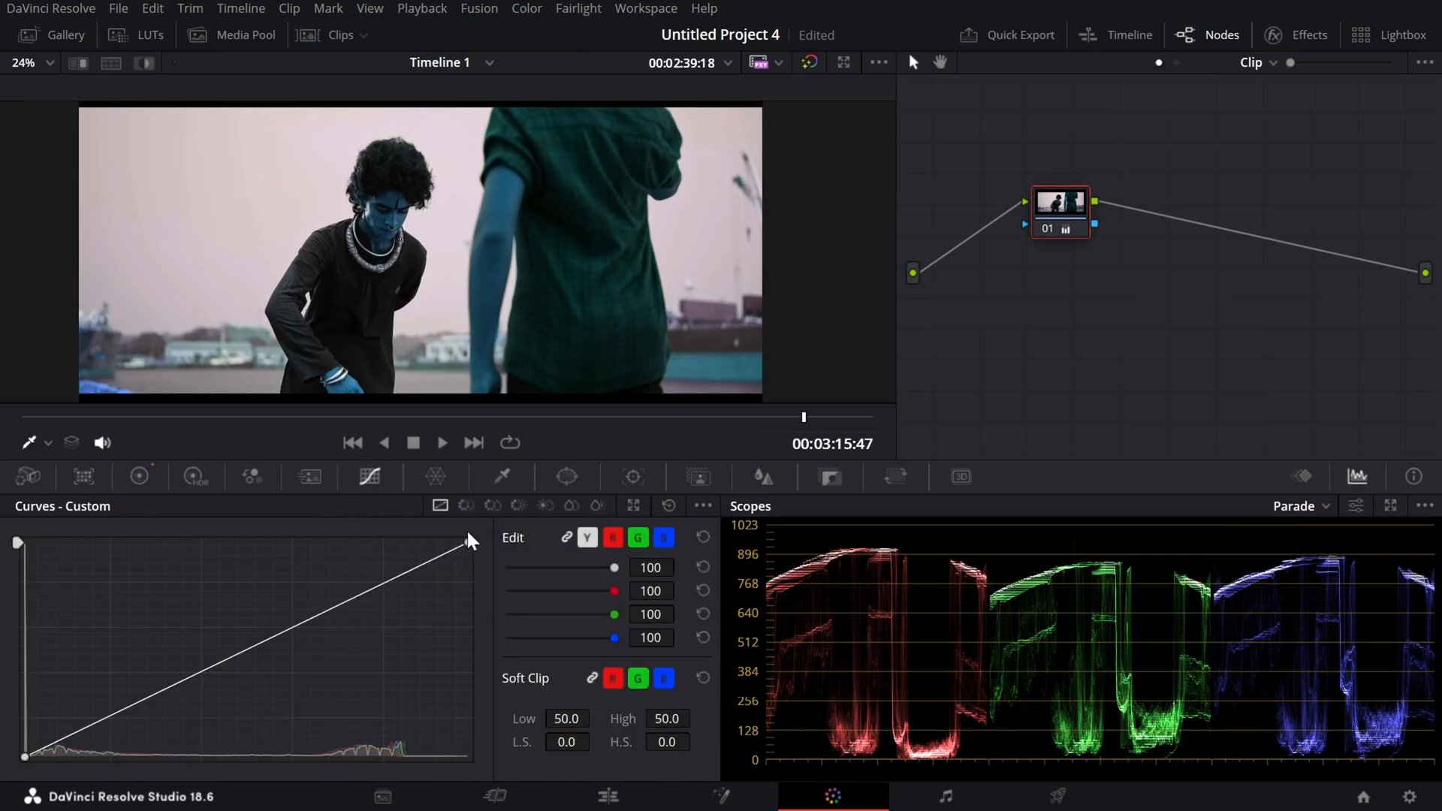
left_click(466, 506)
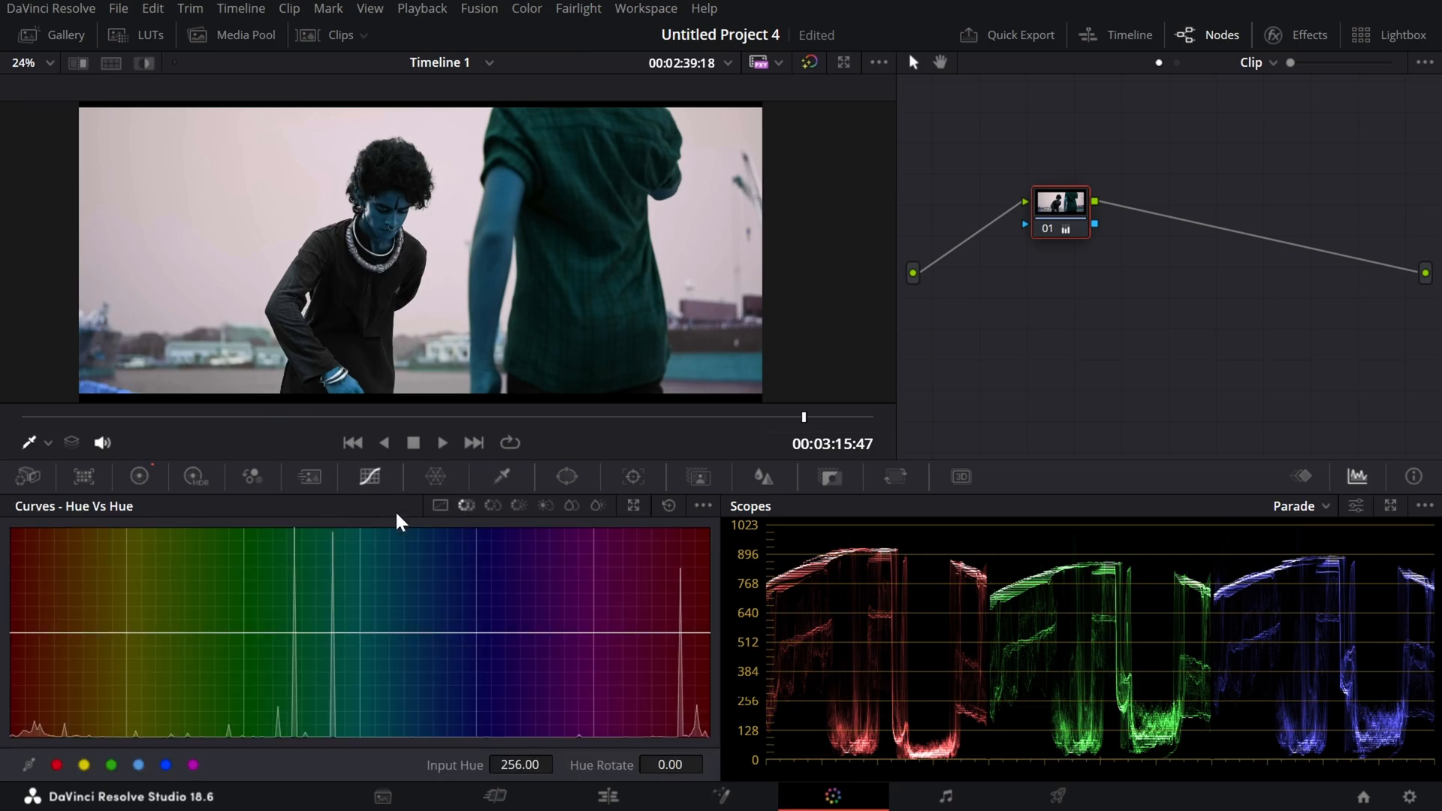
left_click(146, 484)
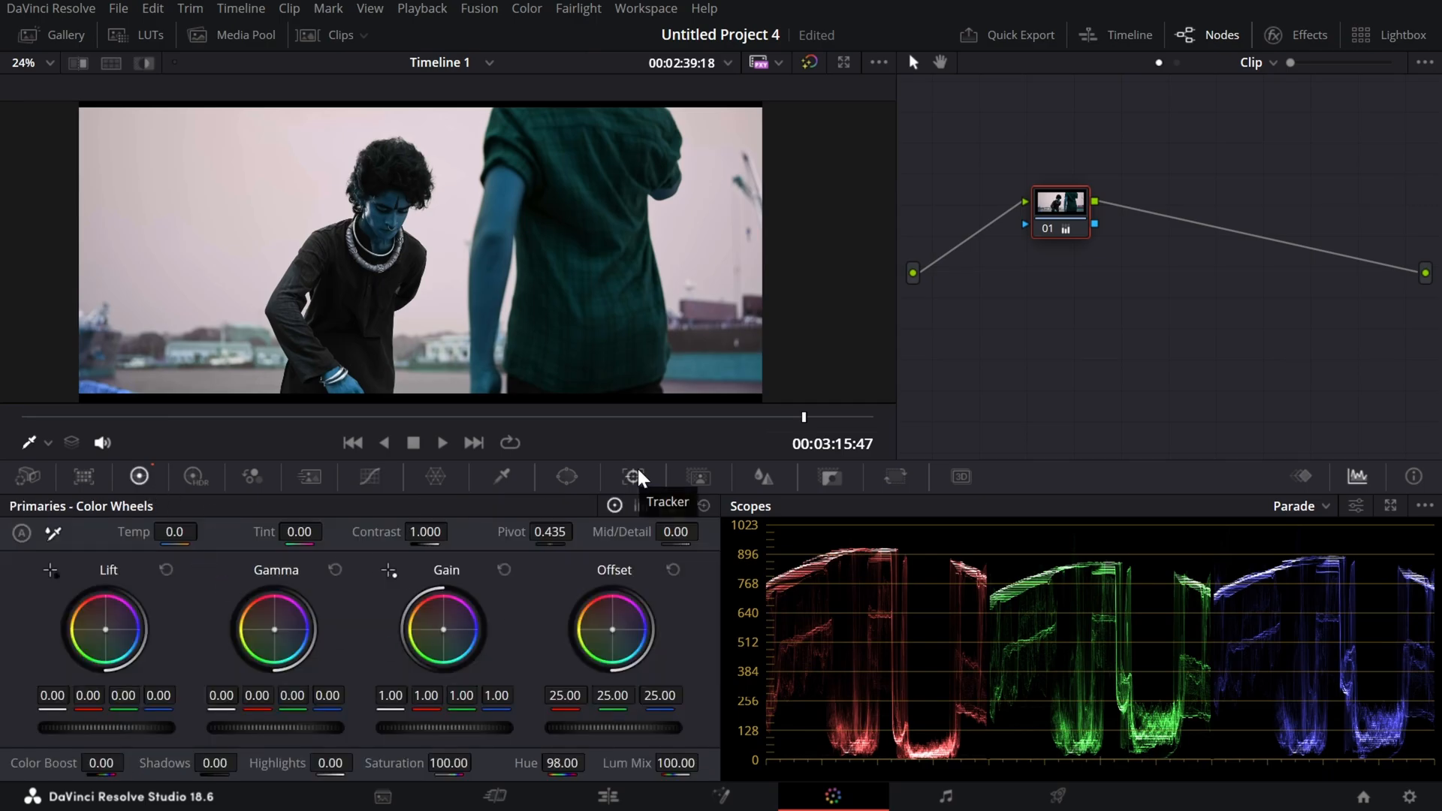
Step: Reset the clip's Hue to 50.00 and try Shadows at -100.00 and at a higher value
double_click(523, 760)
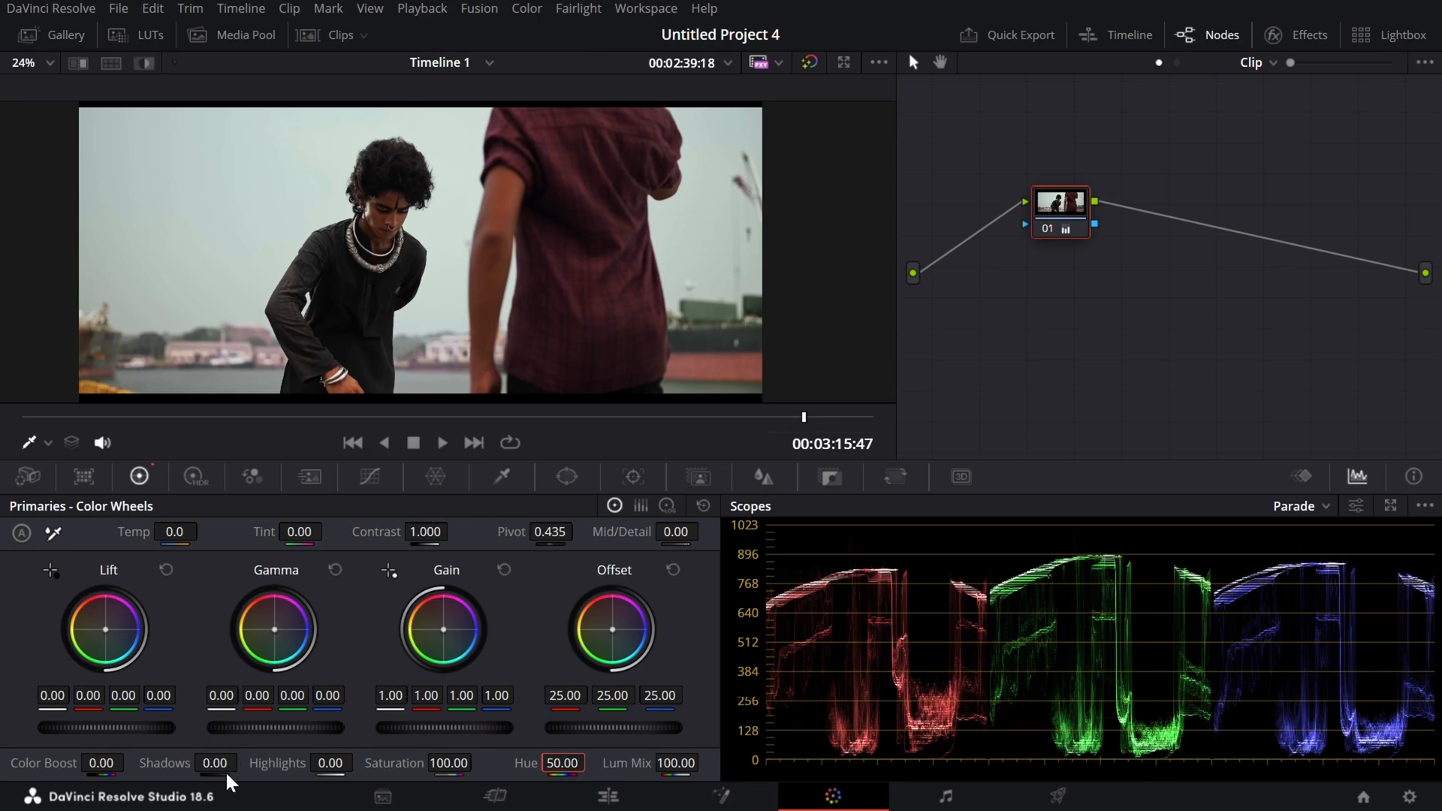
left_click_drag(225, 774, 165, 773)
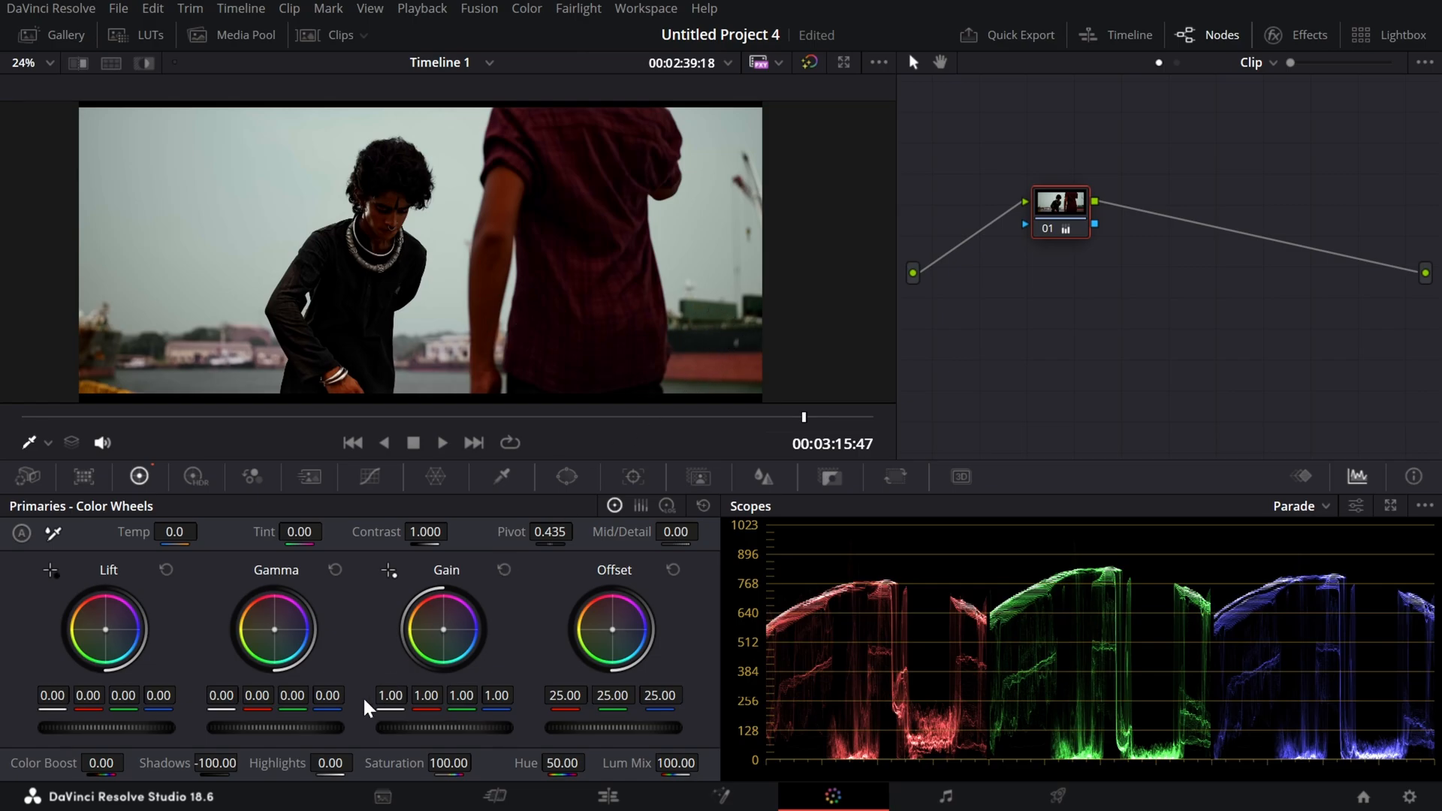
left_click_drag(215, 762, 270, 761)
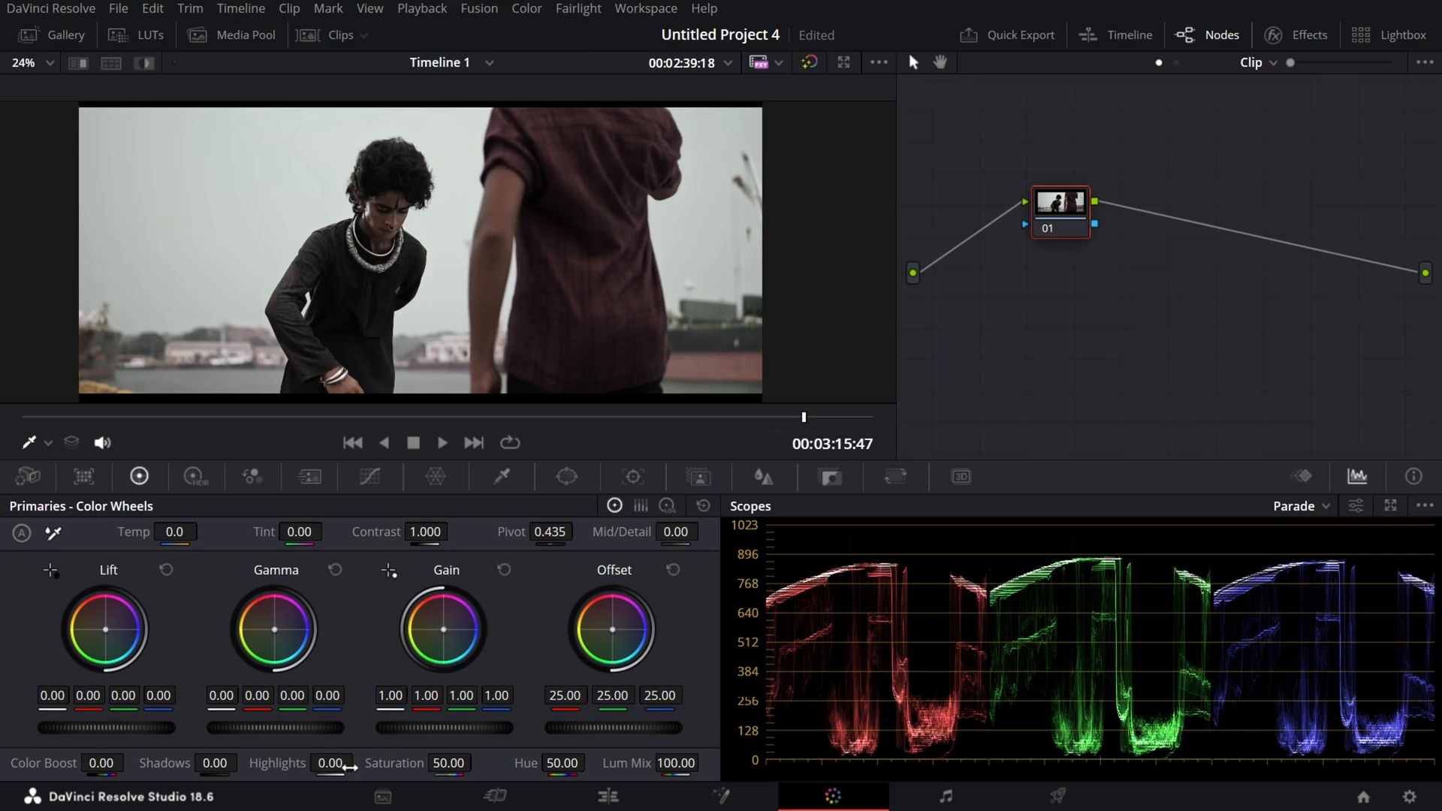
Step: Try Highlights at 100.00 and -100.00, and reset the primaries
left_click_drag(322, 762, 359, 761)
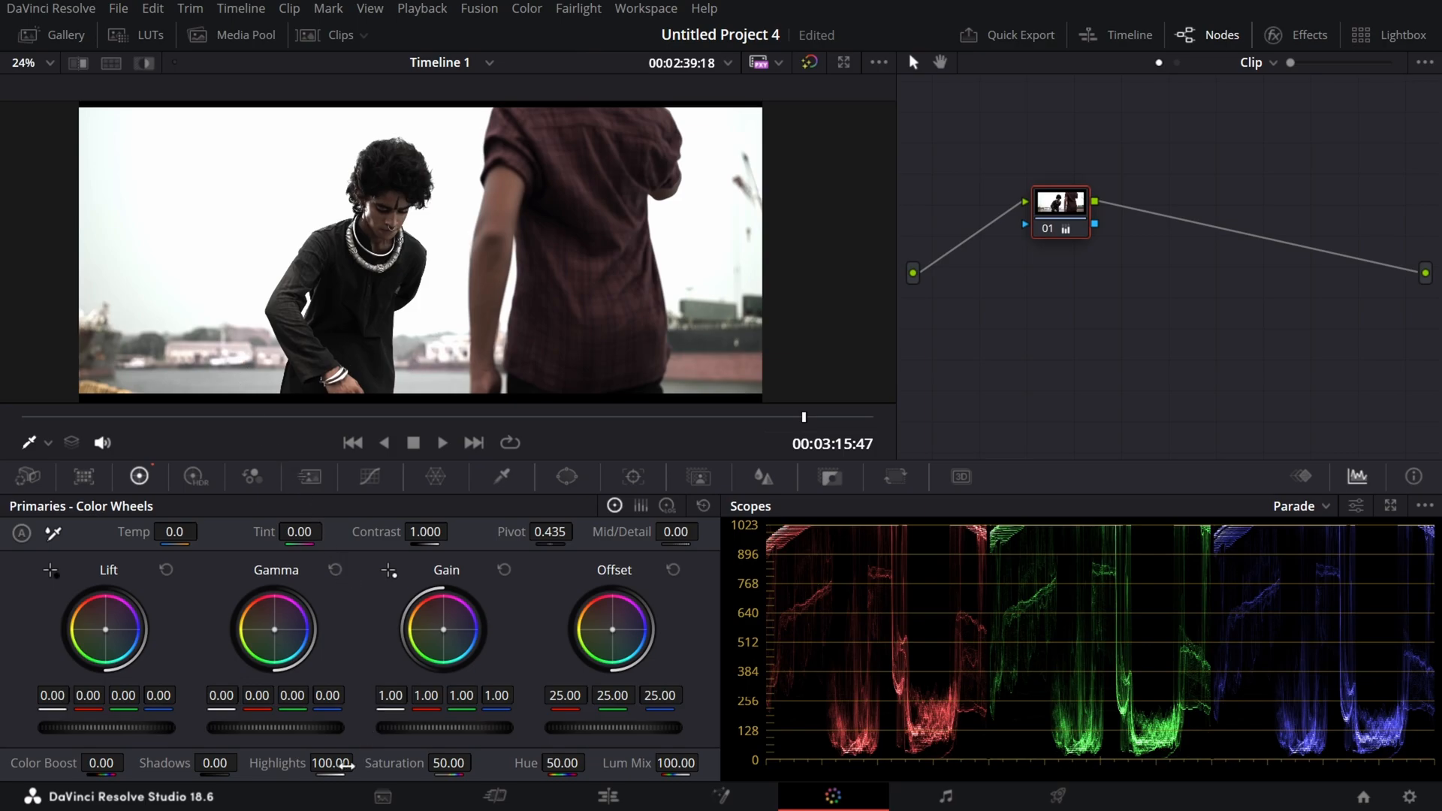
left_click_drag(359, 763, 359, 763)
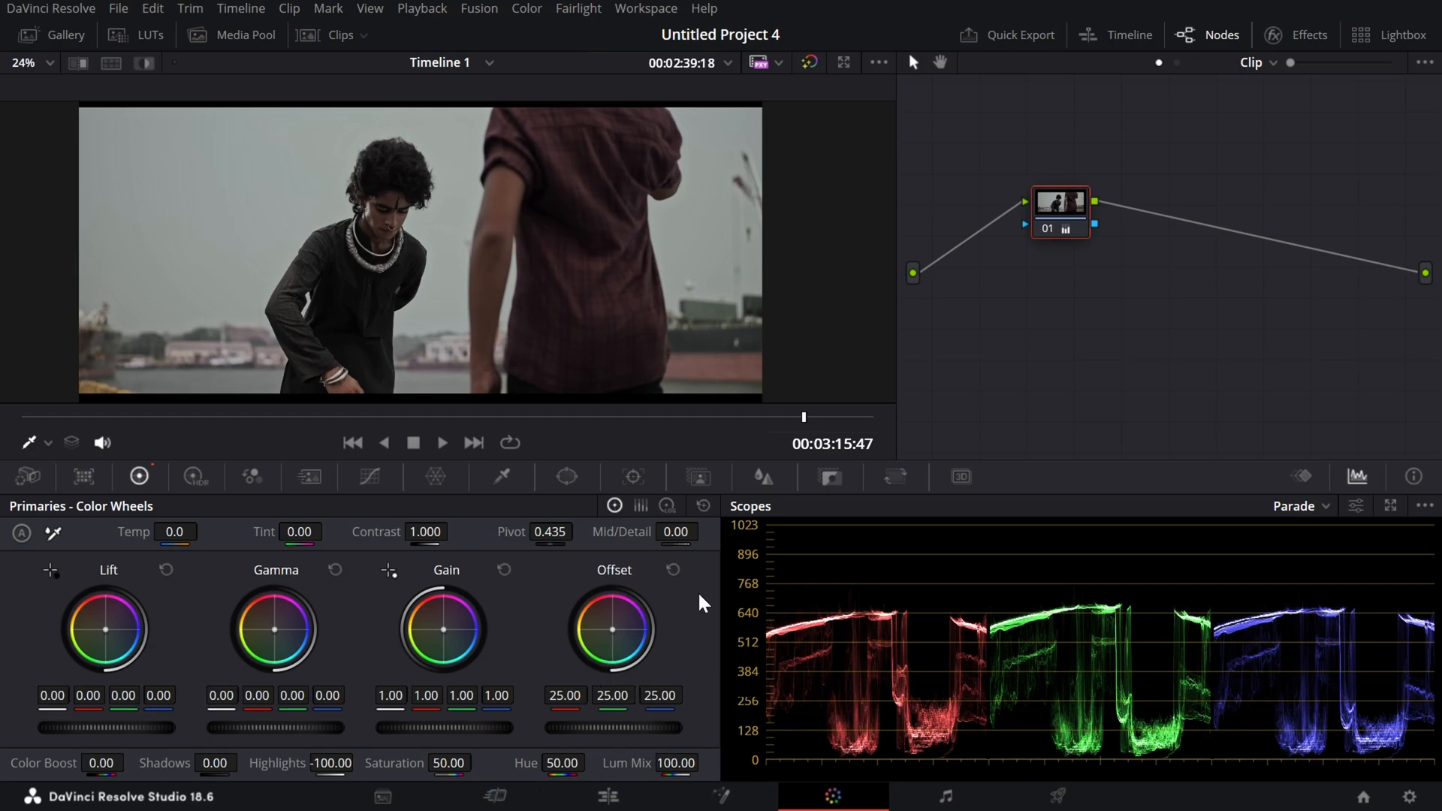
left_click(704, 508)
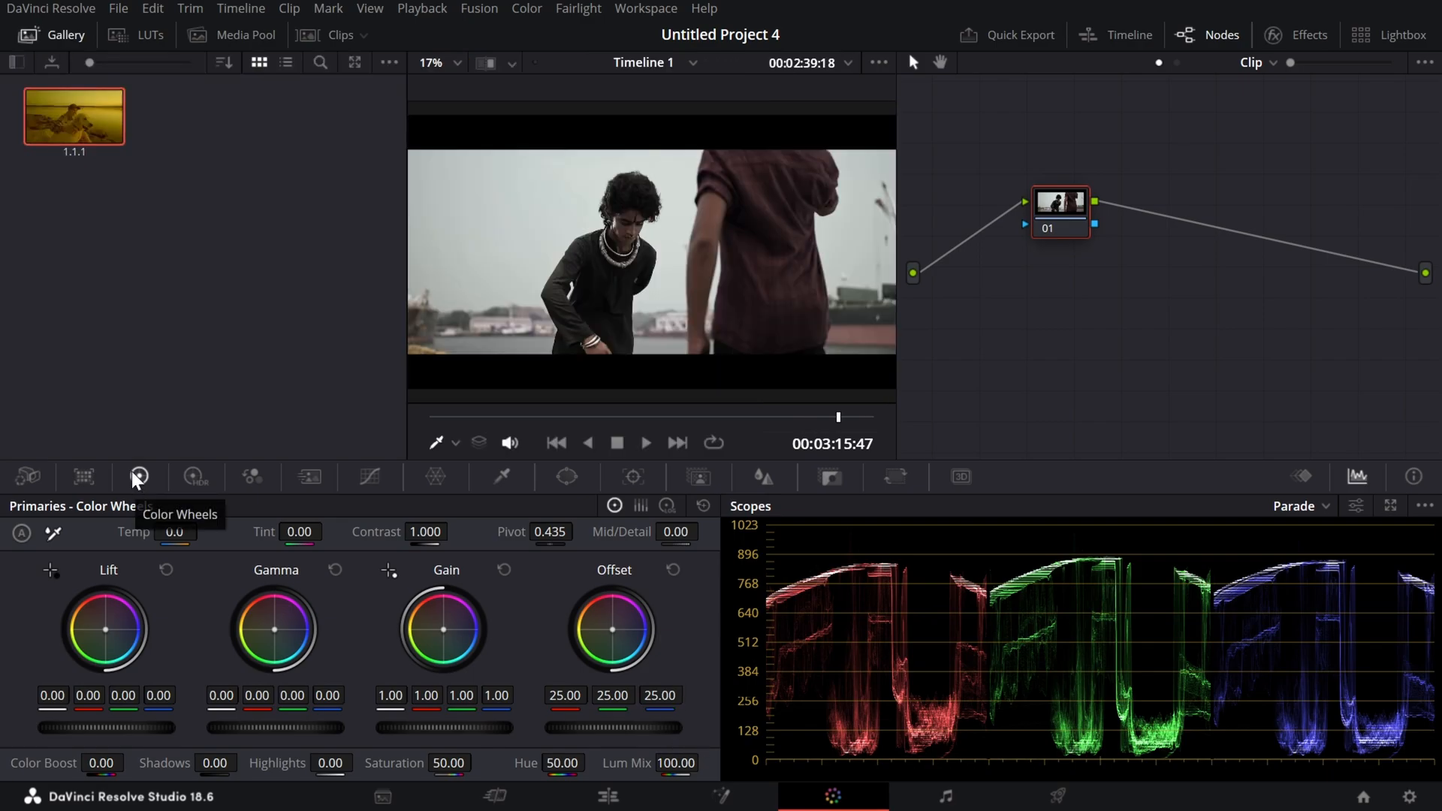
Step: Hide the Gallery, widen the node graph area and move node 01 higher in the graph
left_click(69, 34)
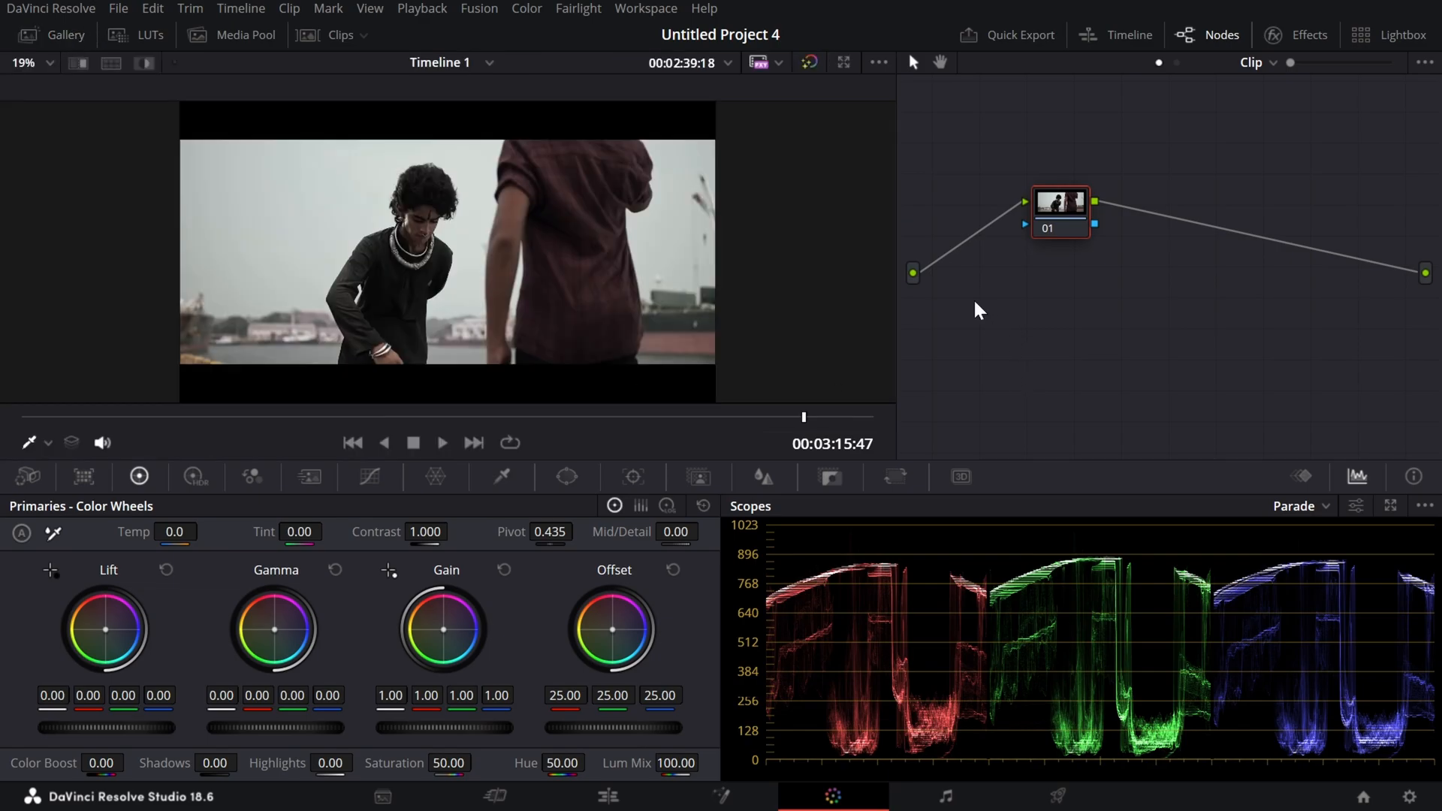
left_click_drag(897, 298, 830, 380)
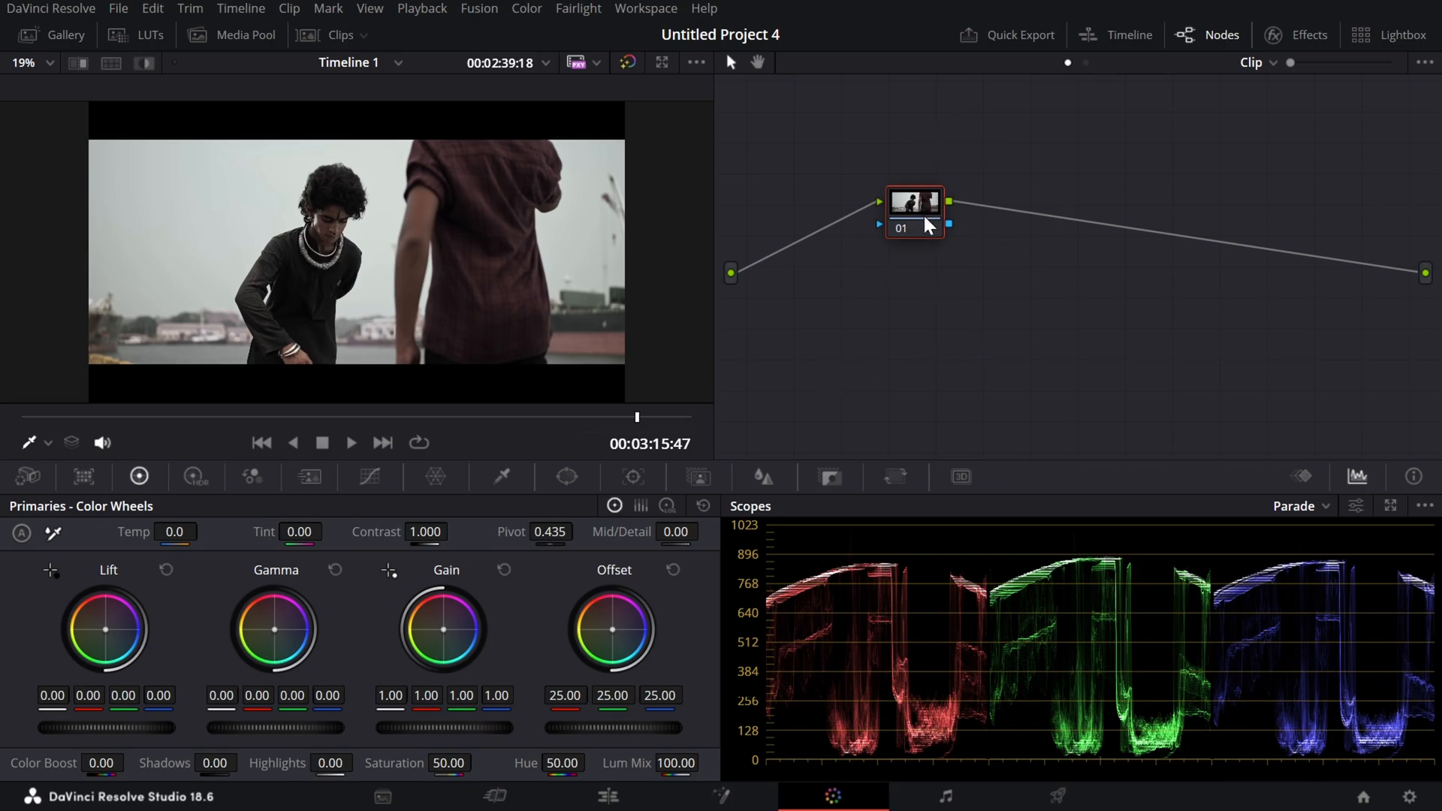
left_click_drag(929, 225, 916, 169)
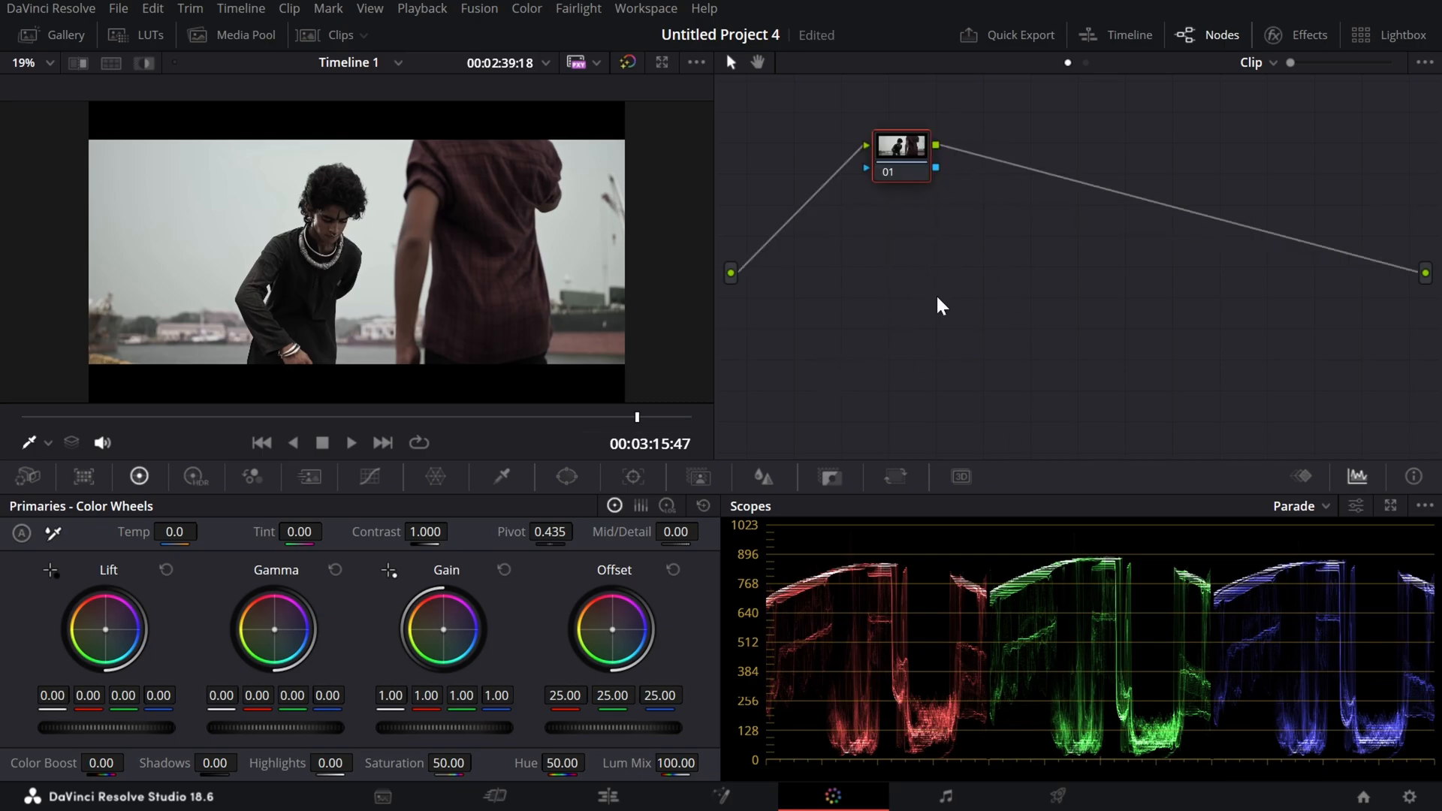
Step: Add four serial nodes after node 01 and stack nodes 02 to 05 in a column beneath it
key("alt+s")
key("alt+s")
key("alt+s")
key("alt+s")
left_click_drag(998, 180, 911, 229)
left_click_drag(1104, 166, 913, 293)
left_click_drag(1183, 154, 908, 347)
left_click_drag(1275, 154, 907, 417)
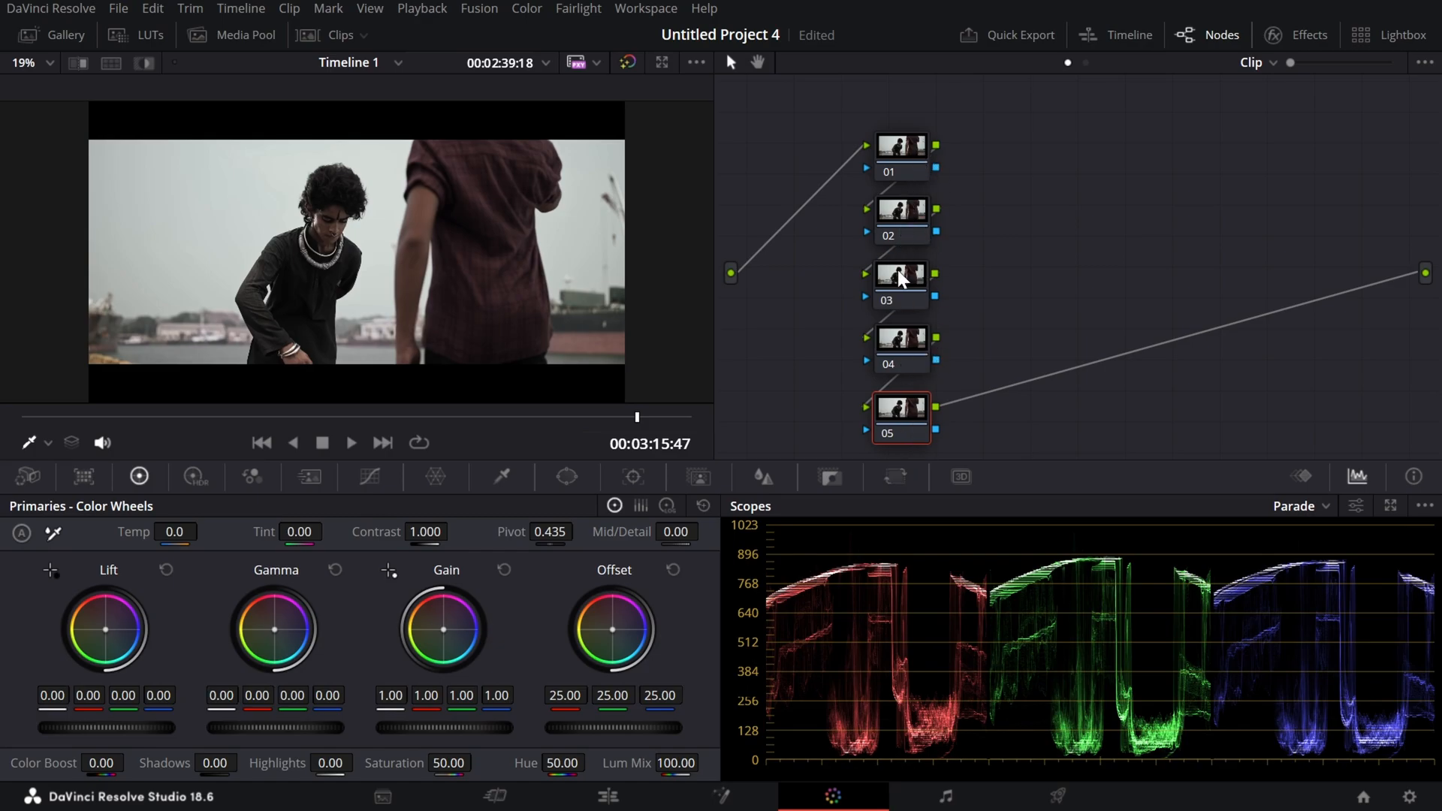
Step: Rearrange nodes 02 to 05 into a horizontal row following node 01
left_click_drag(894, 236, 1010, 162)
left_click_drag(919, 282, 1143, 157)
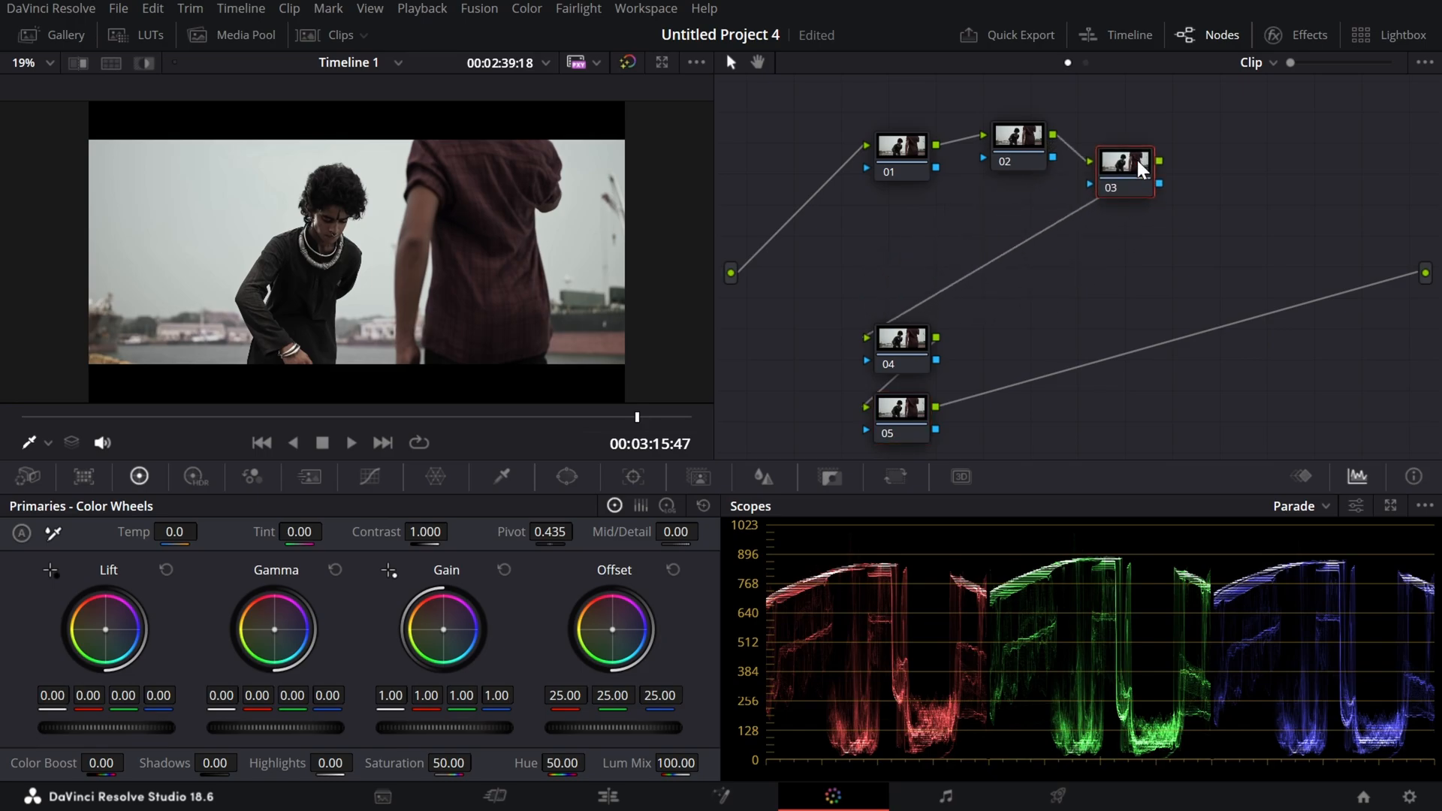
left_click_drag(891, 368, 1216, 183)
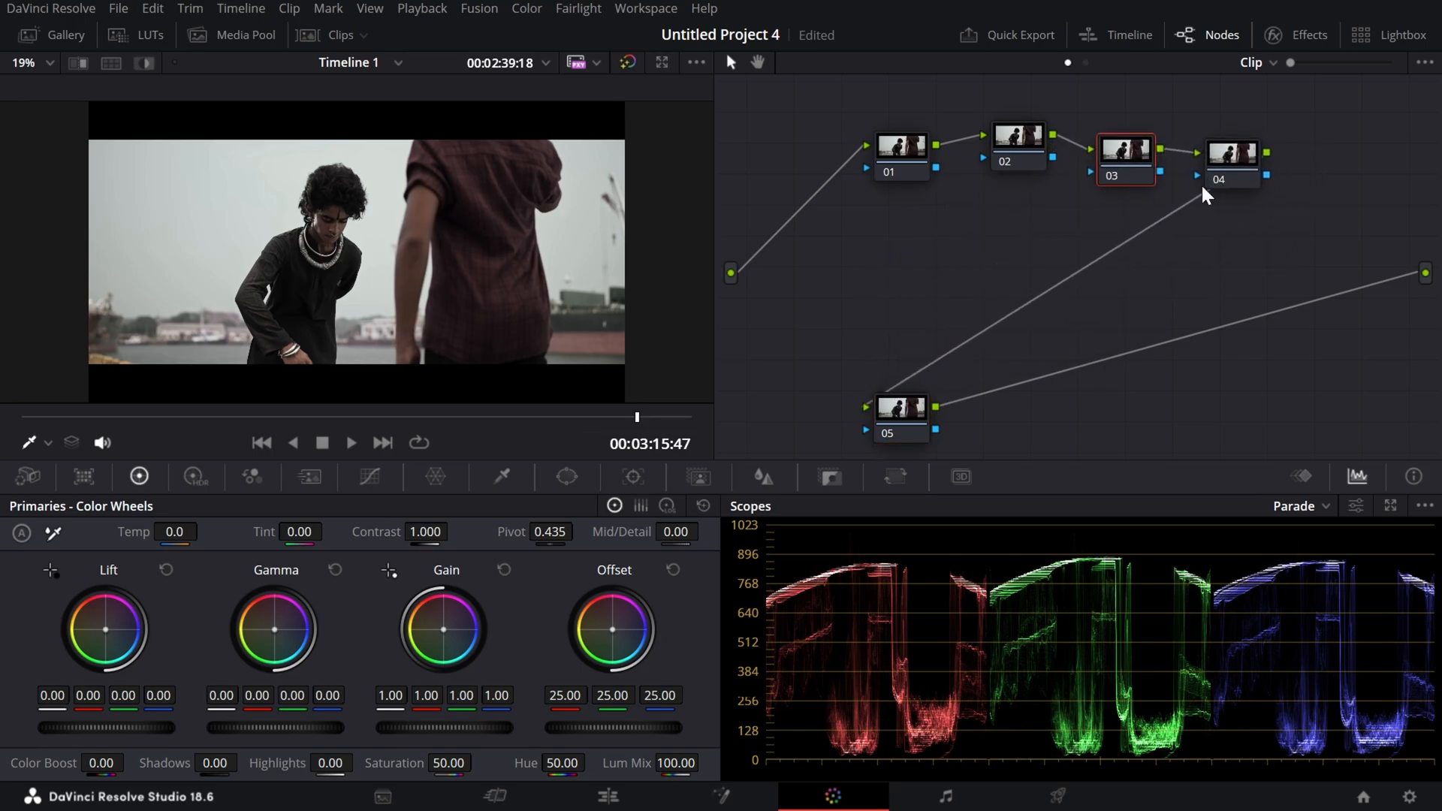
left_click_drag(917, 425, 1344, 166)
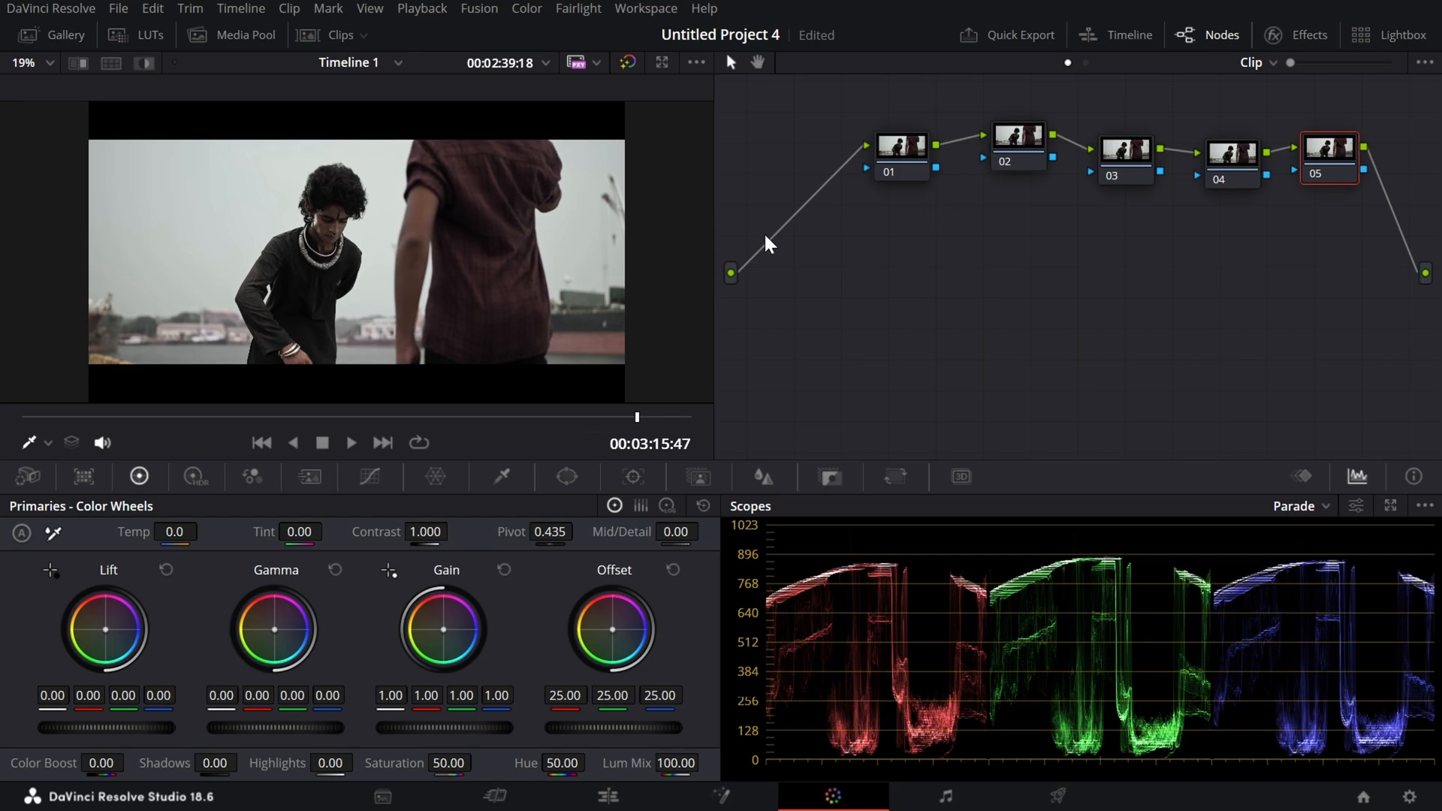
left_click_drag(1015, 142, 1012, 162)
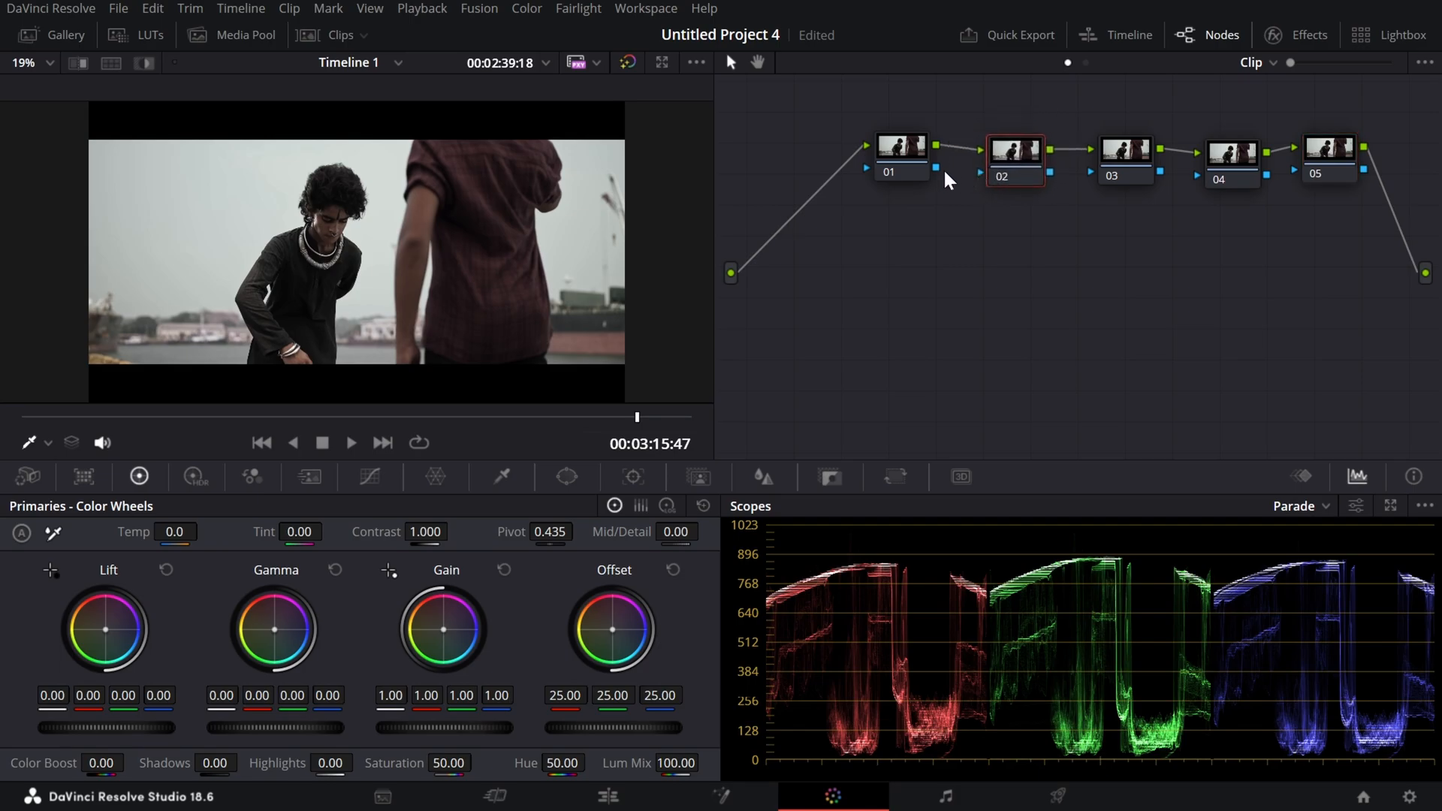
Step: Push node 01's Gain toward blue to about 1.01 red, 0.81 green and 2.82 blue, select node 05 and save the project
left_click(899, 161)
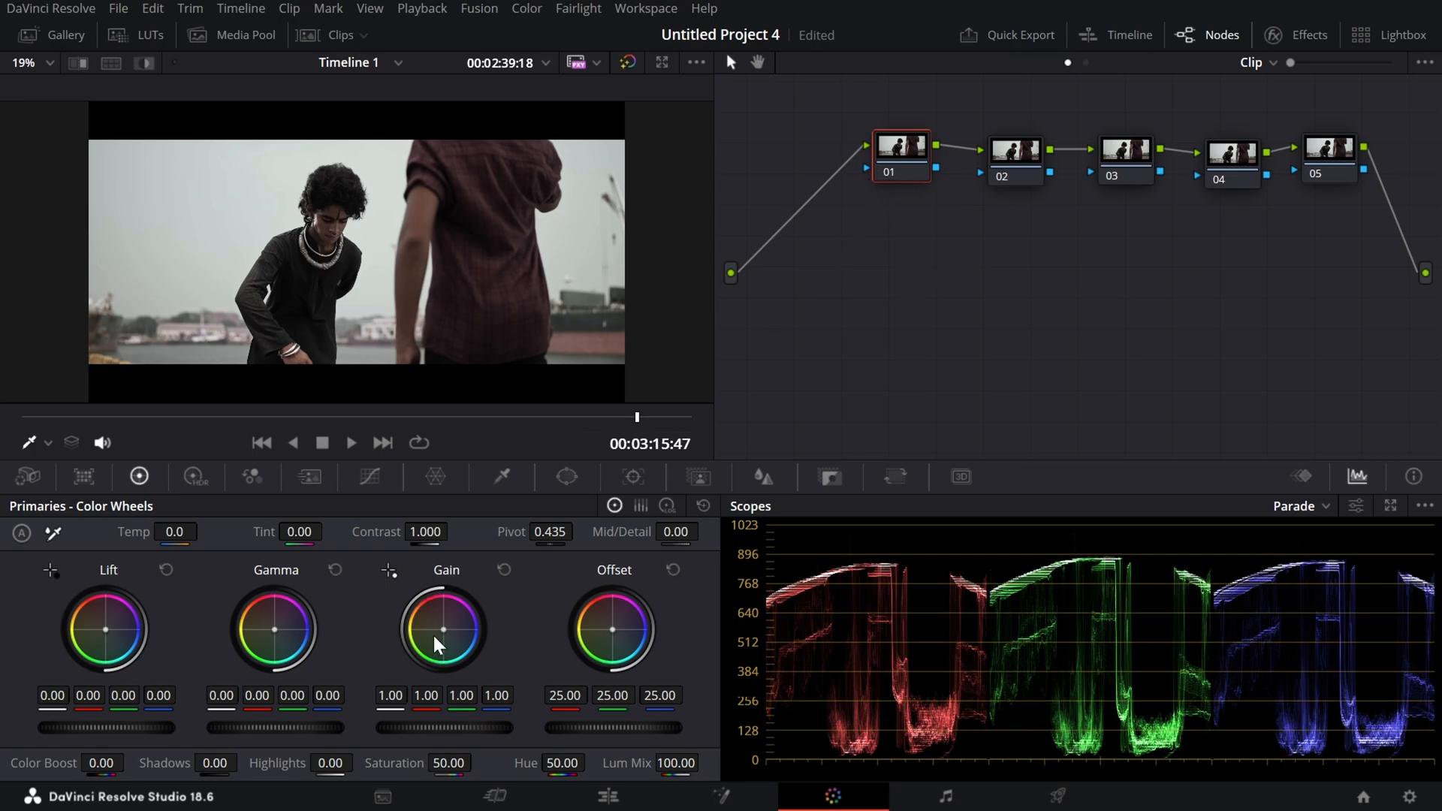
left_click_drag(442, 633, 473, 630)
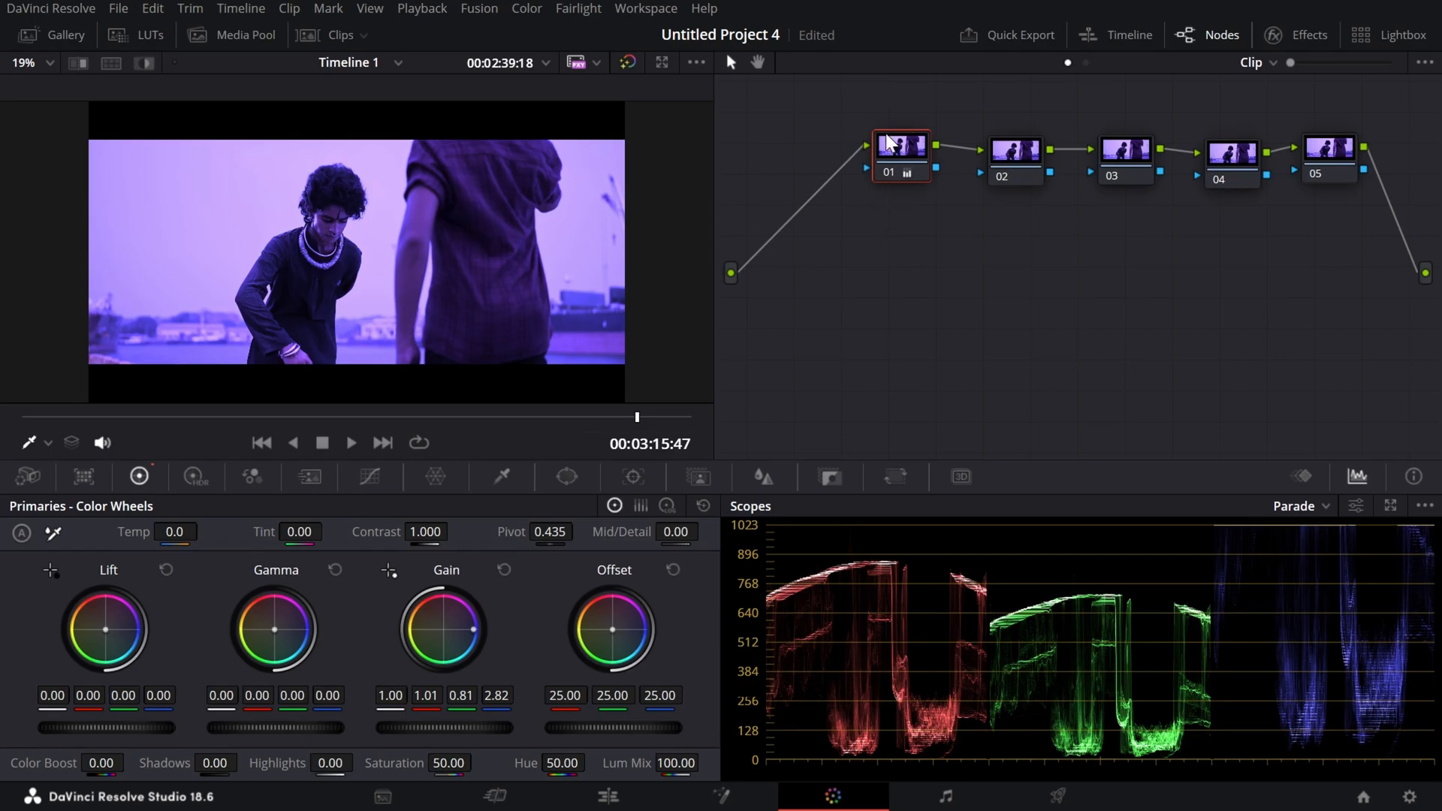
left_click(1331, 149)
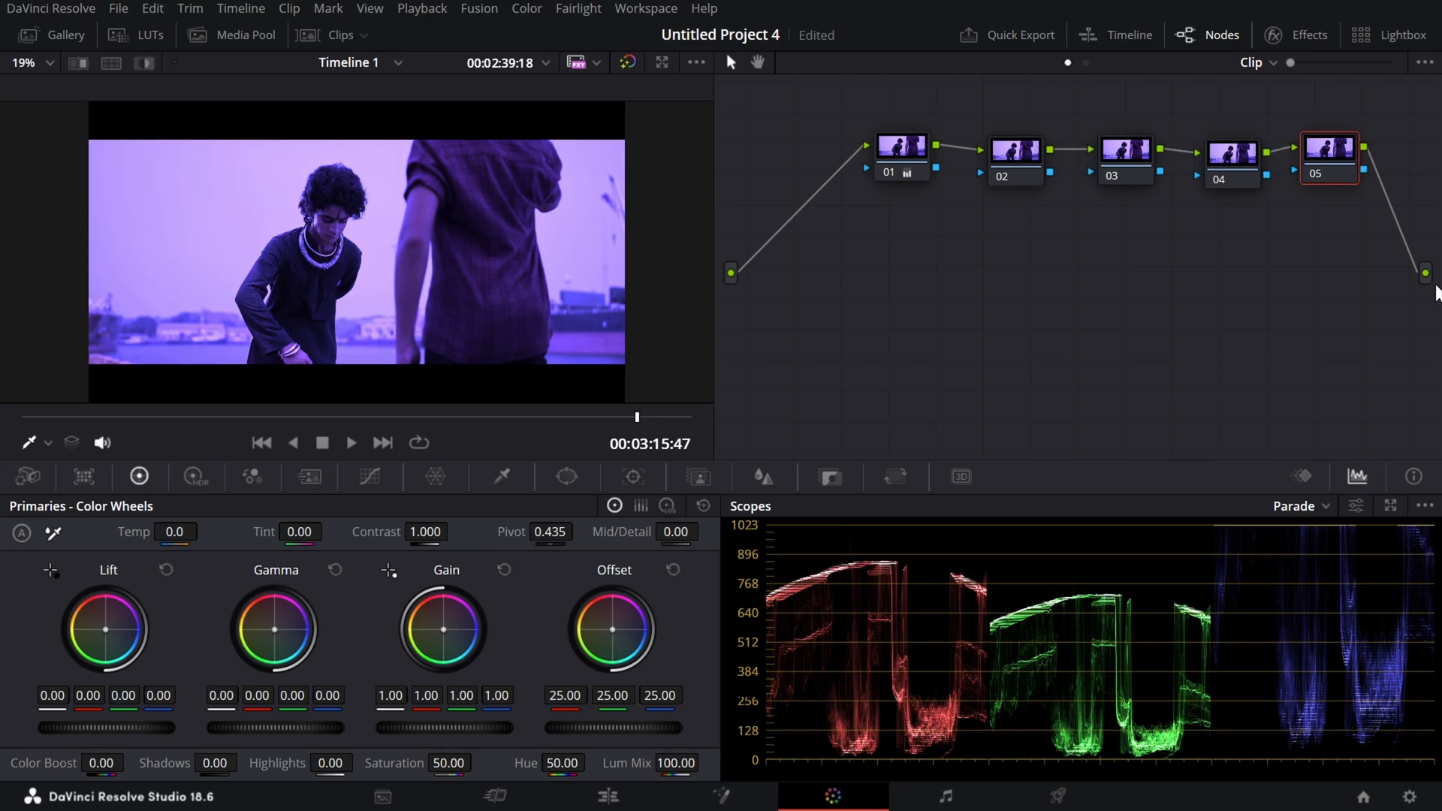
key("ctrl+s")
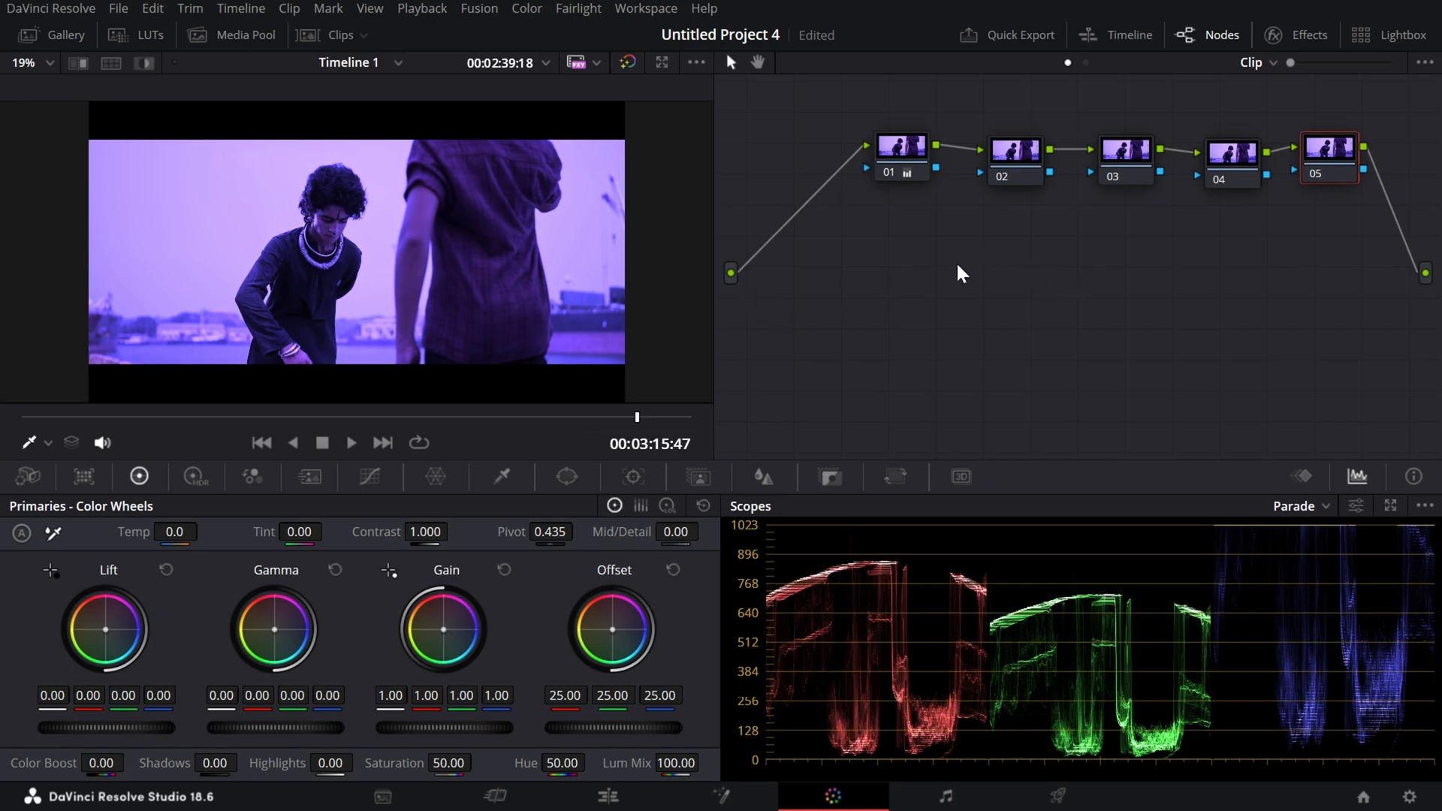
Step: Add two extra sources to the node graph
right_click(961, 301)
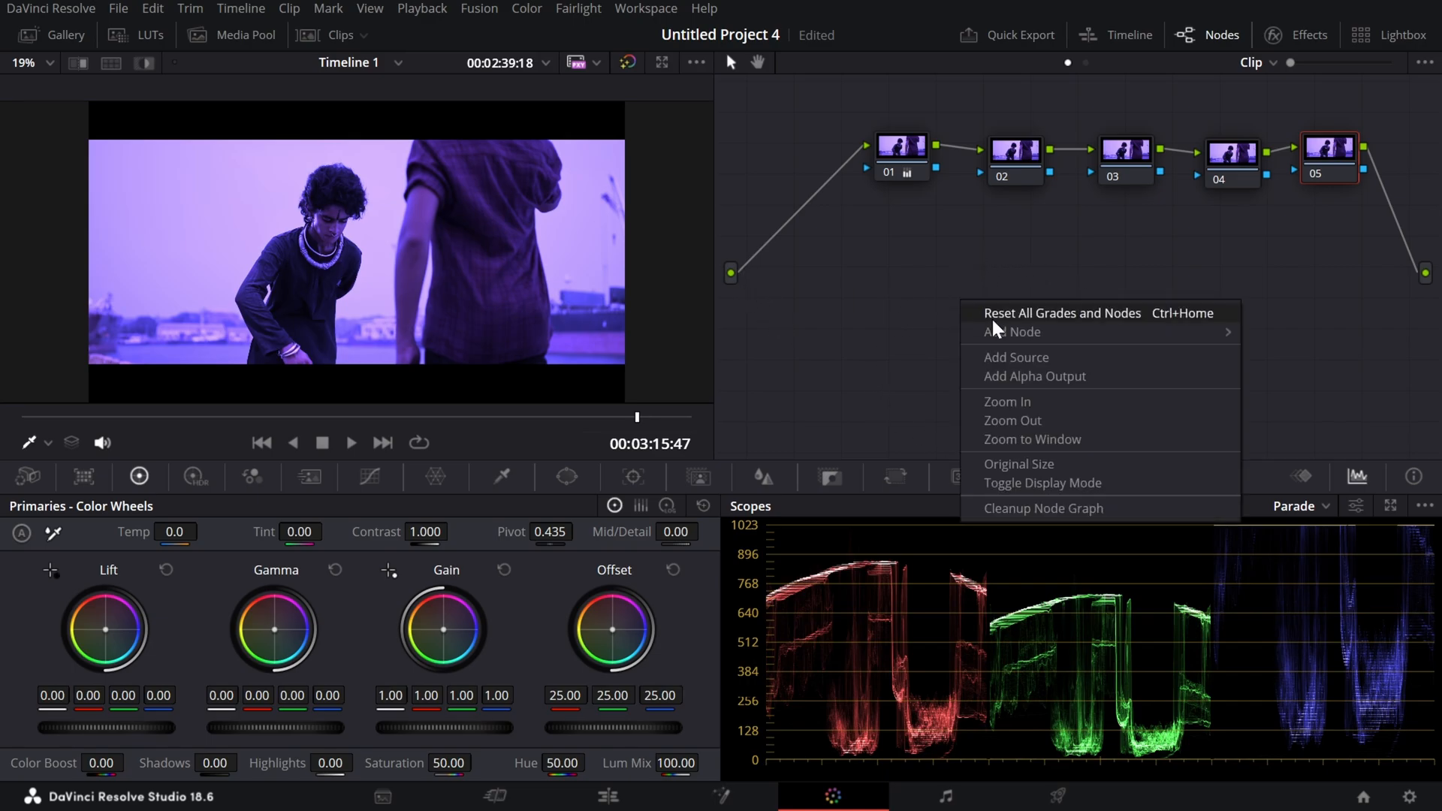
left_click(1016, 358)
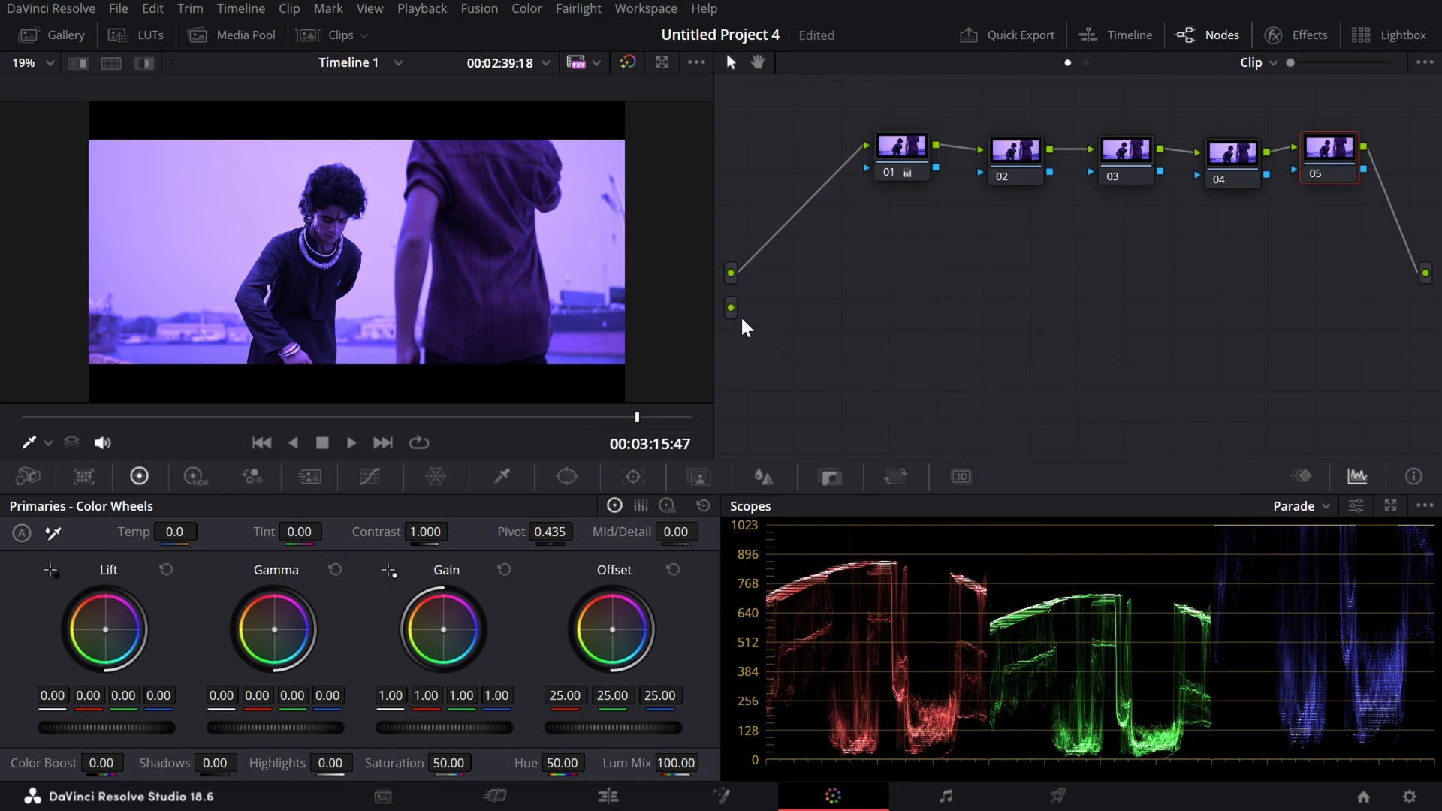
right_click(981, 240)
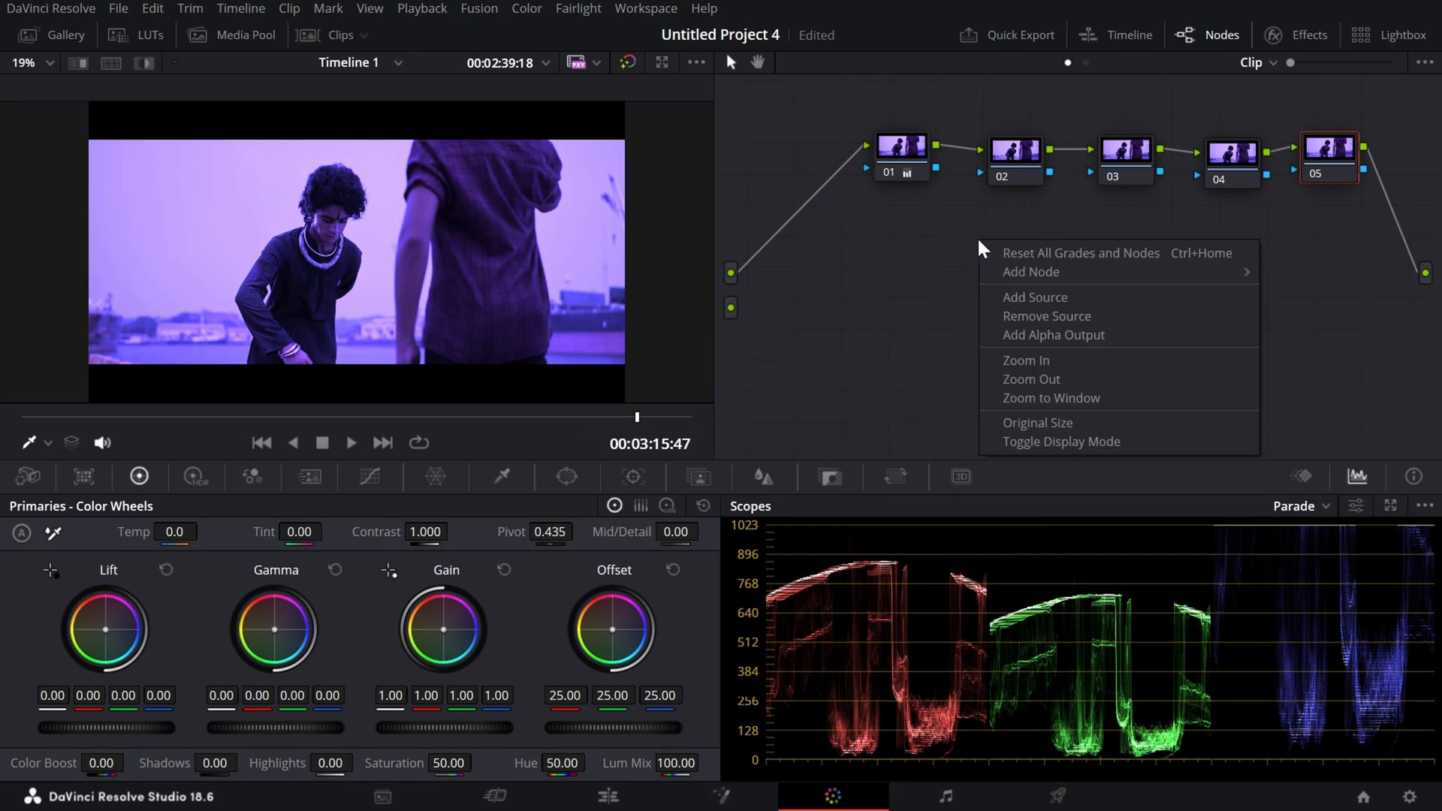
left_click(999, 299)
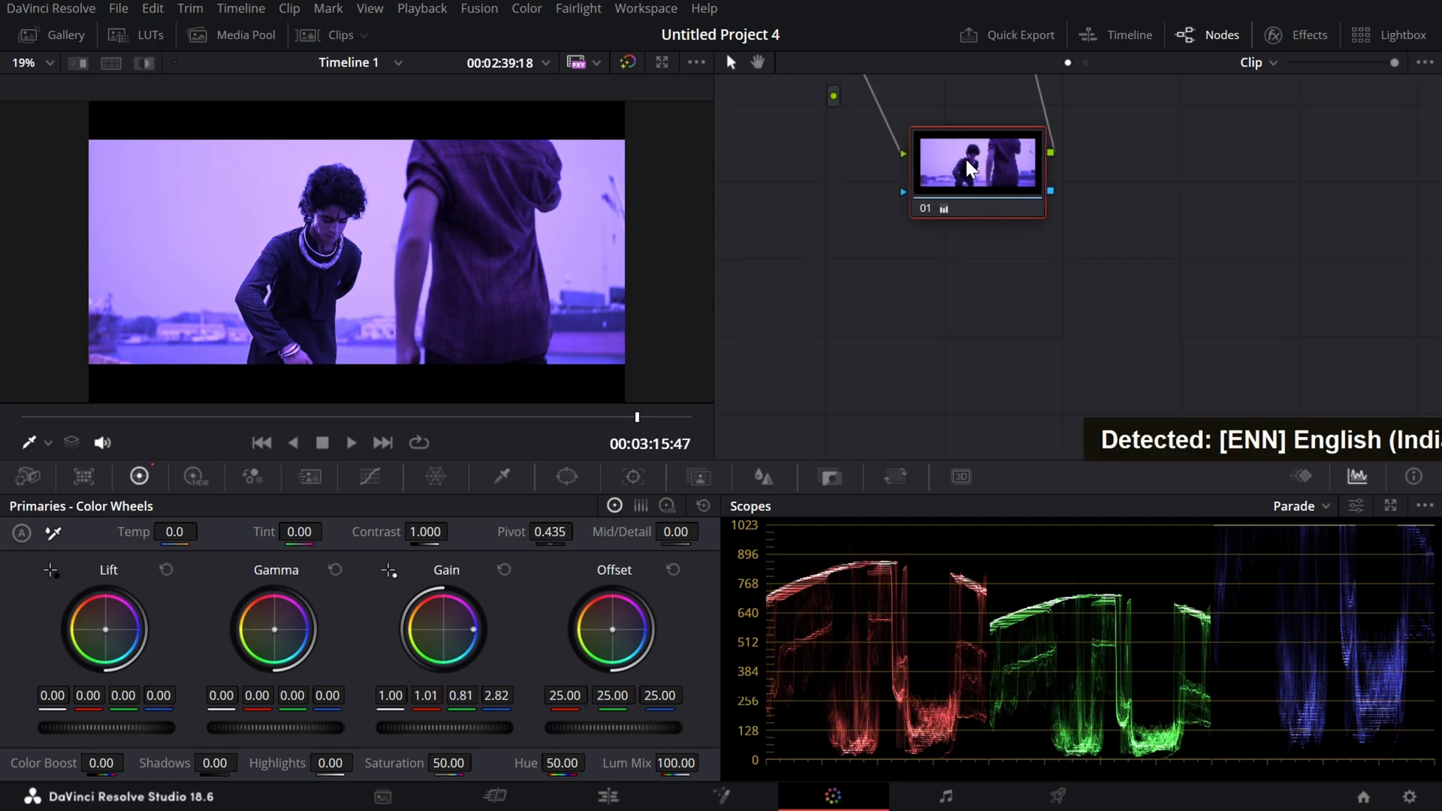
Step: Move node 01 down the graph and place it back in the chain just ahead of node 02
left_click_drag(966, 161, 967, 237)
scroll(1033, 283, "up", 1)
scroll(1033, 283, "down", 1)
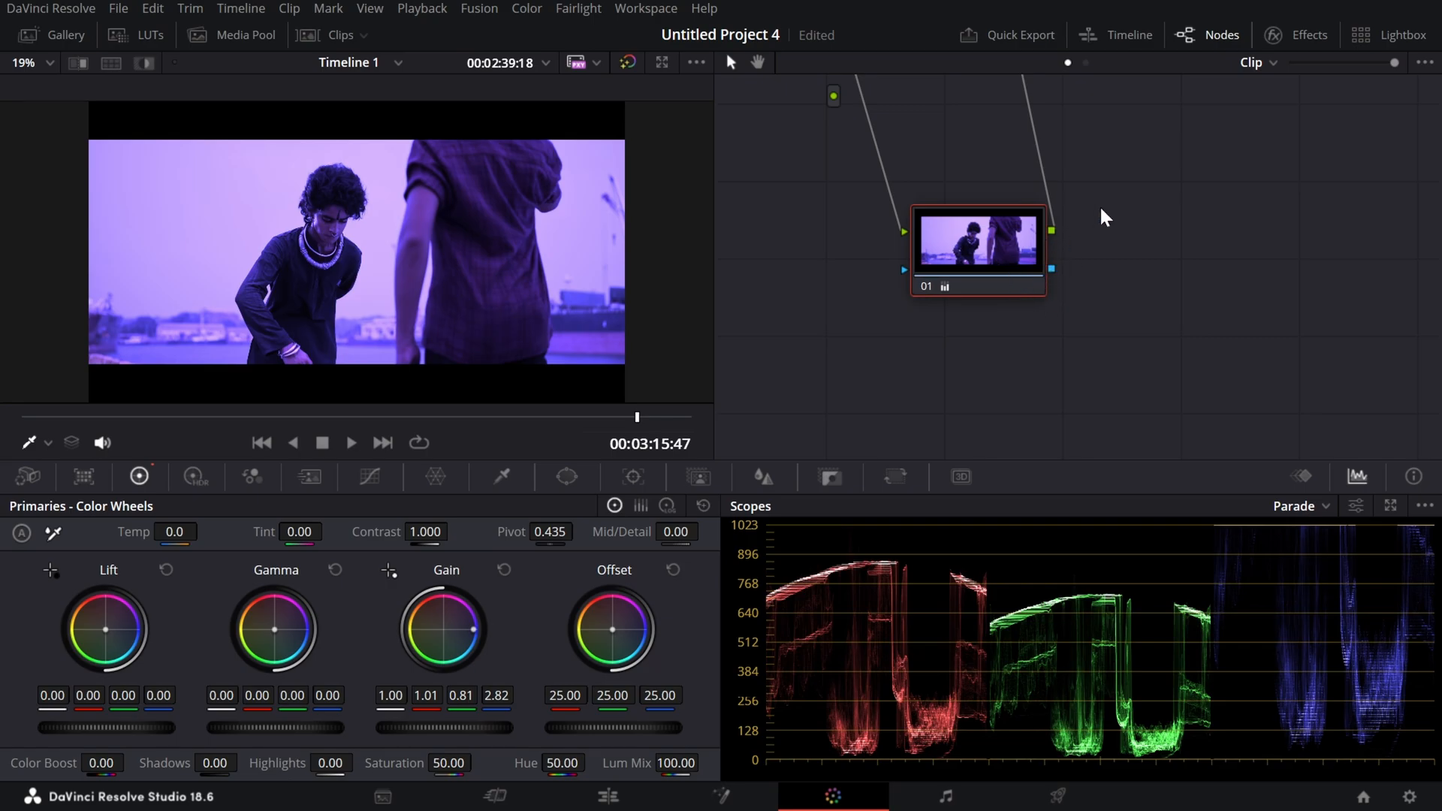
scroll(1194, 173, "down", 3)
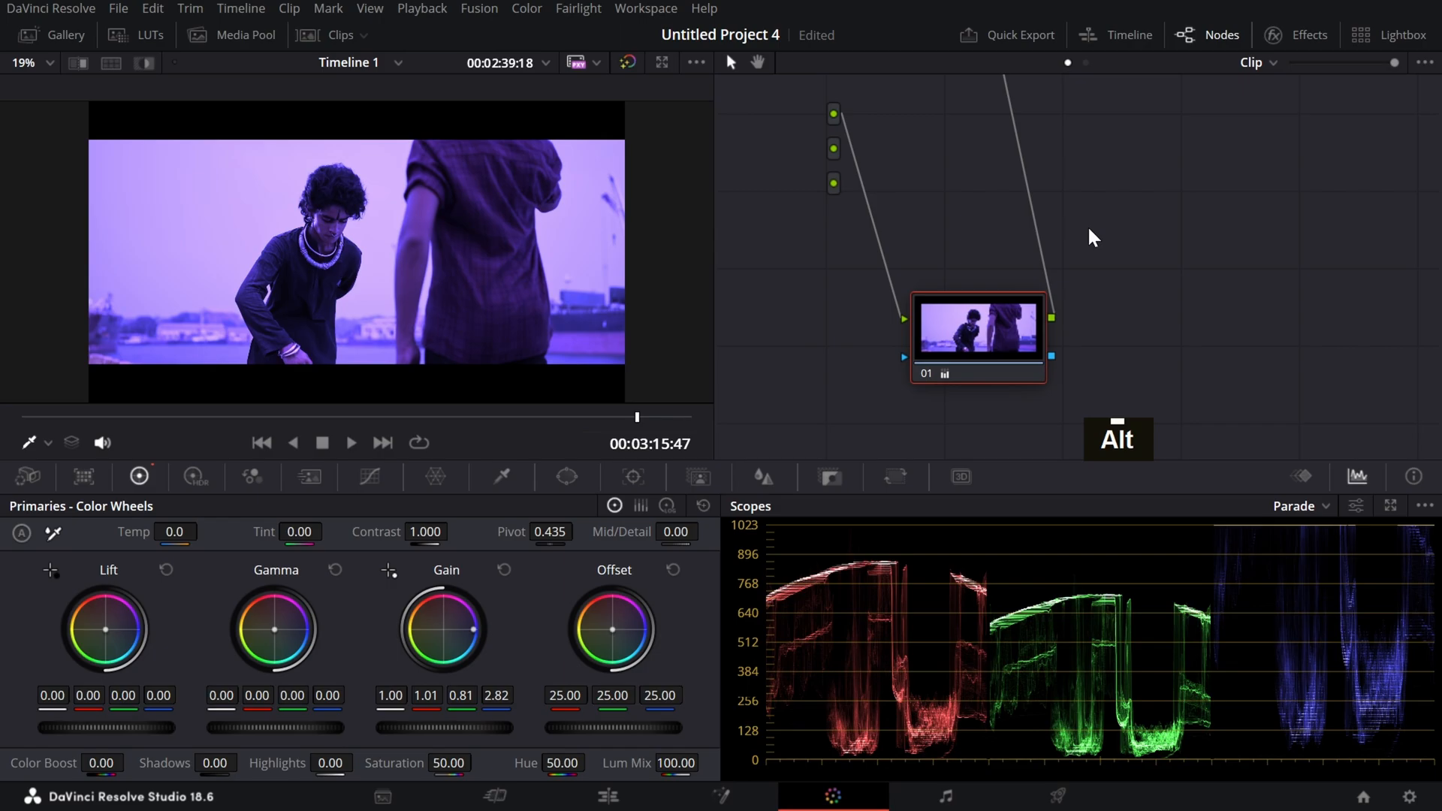
scroll(1091, 237, "down", 3, "alt")
left_click_drag(1214, 160, 1126, 307)
left_click_drag(1430, 182, 970, 73)
left_click_drag(1078, 108, 944, 327)
left_click(1043, 295)
left_click_drag(1043, 295, 864, 347)
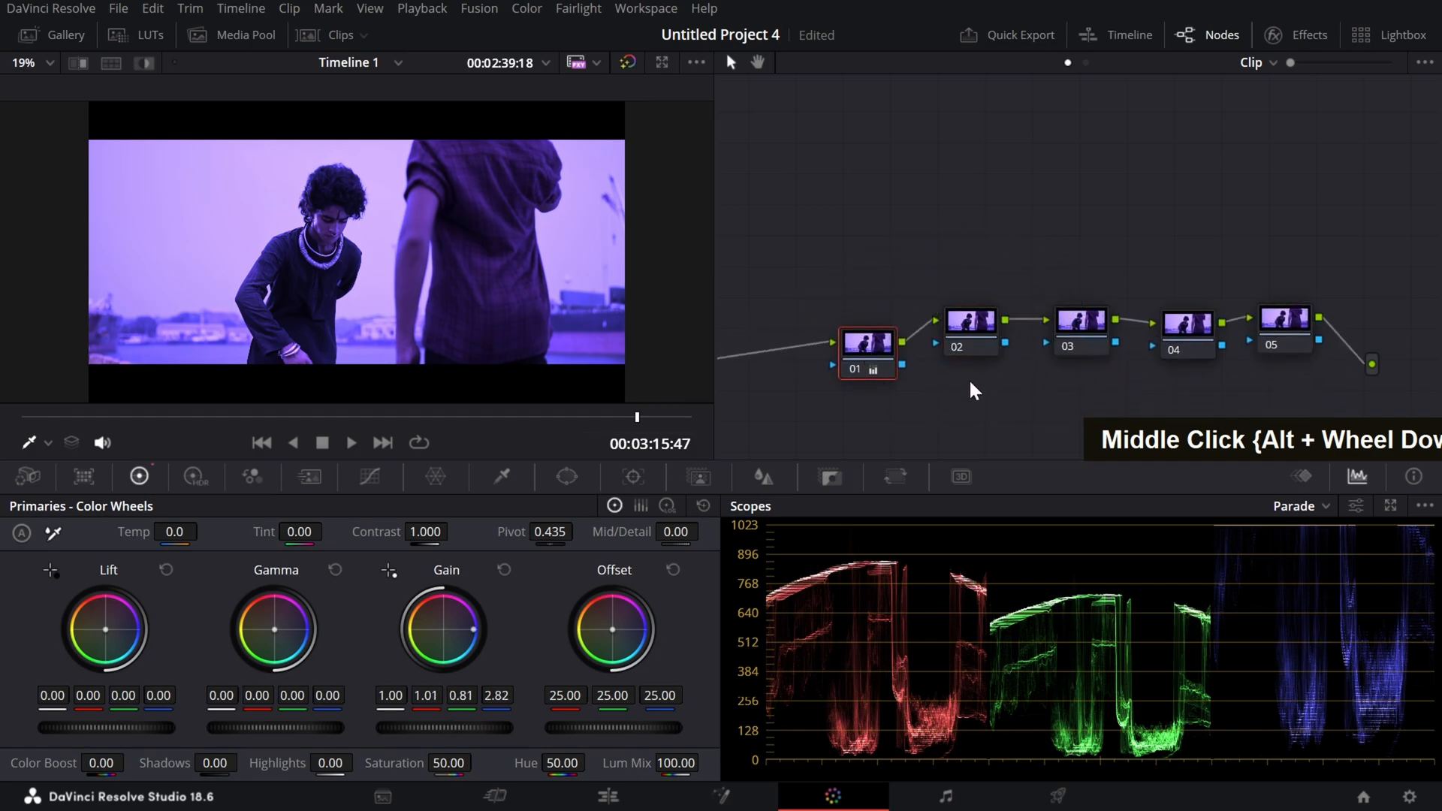
Step: Move node 01 farther from node 02 and nudge node 05 slightly
left_click_drag(969, 382, 1013, 245)
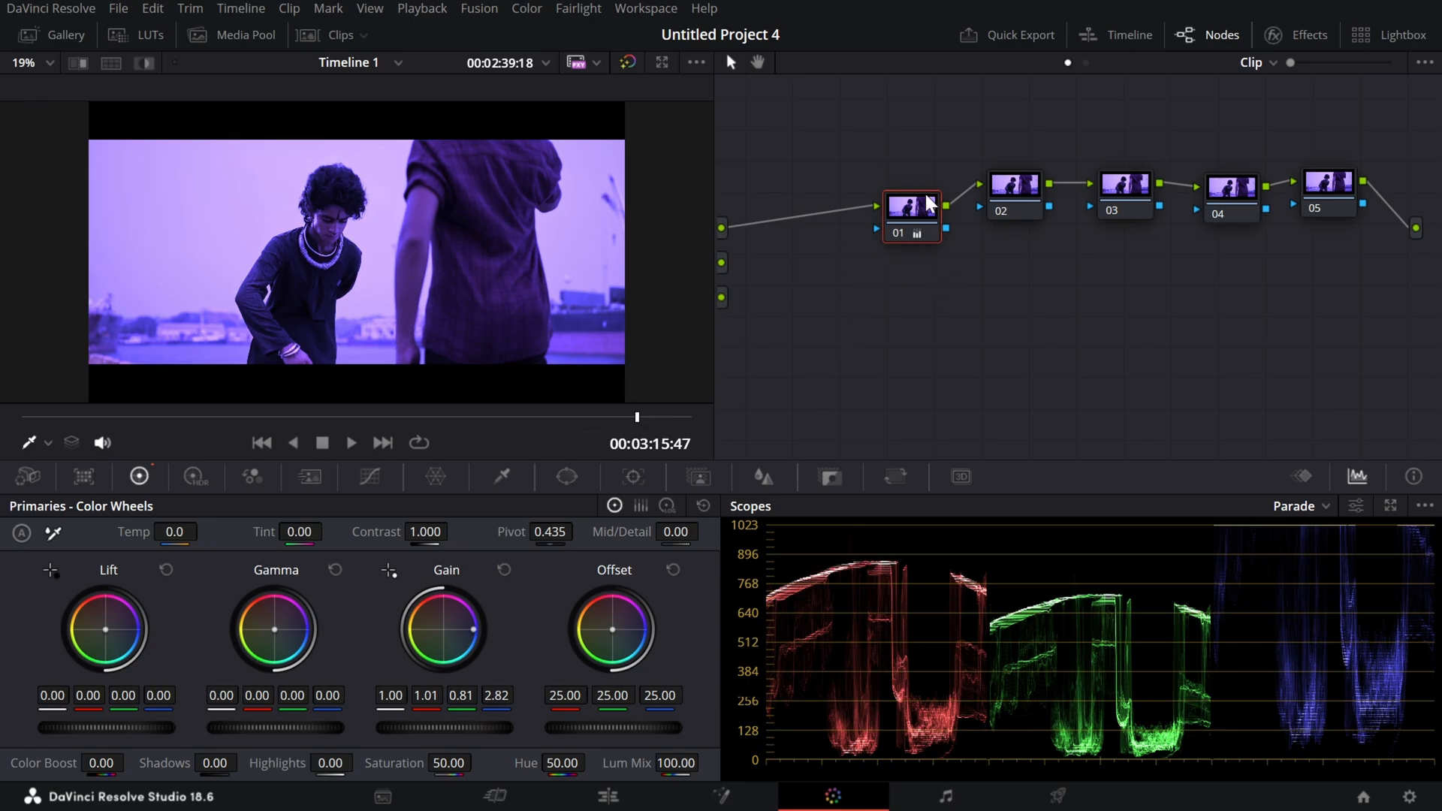
left_click_drag(931, 216, 884, 210)
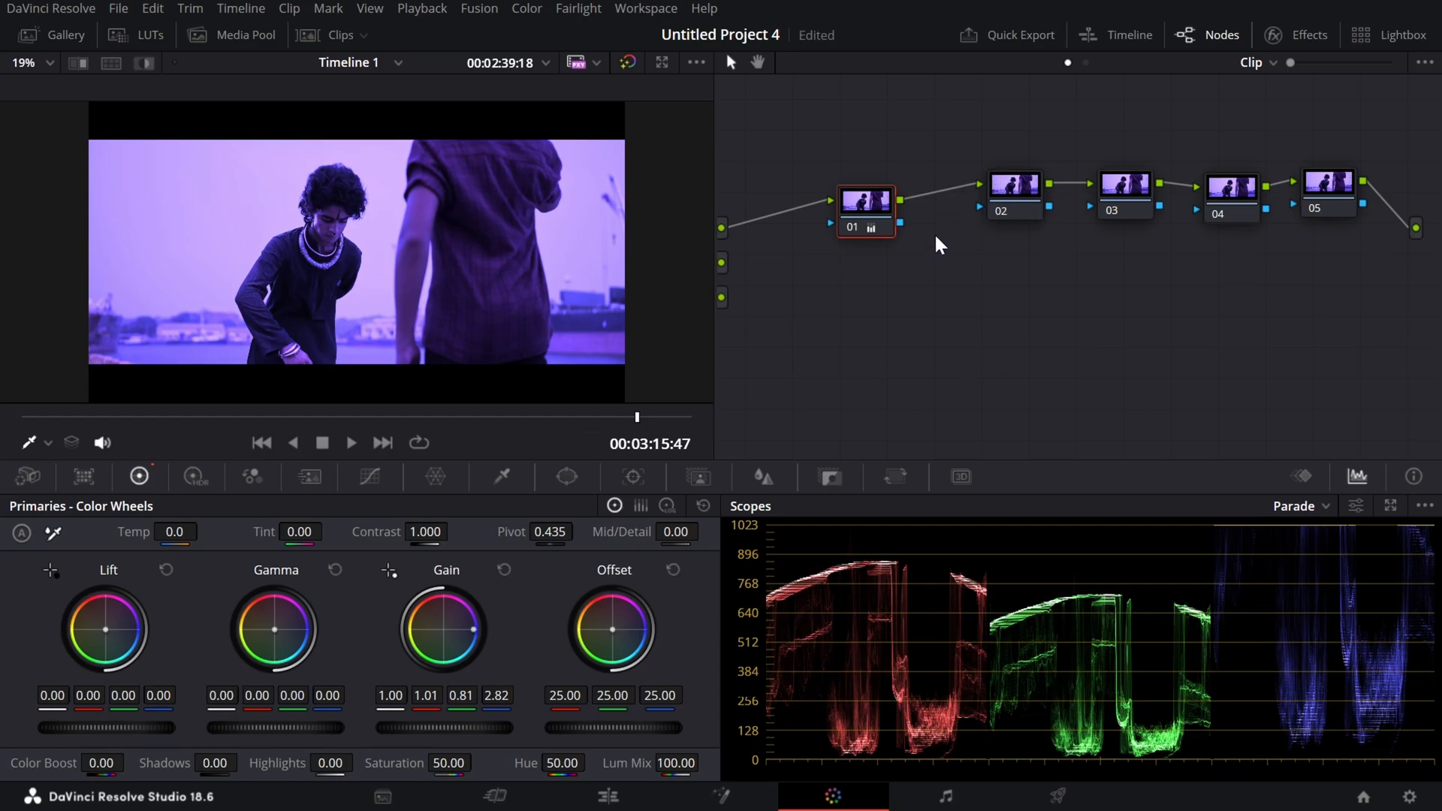
left_click_drag(1330, 195, 1325, 191)
Step: Select nodes 02 to 05 together and delete them from the graph
left_click_drag(1397, 279, 1394, 360)
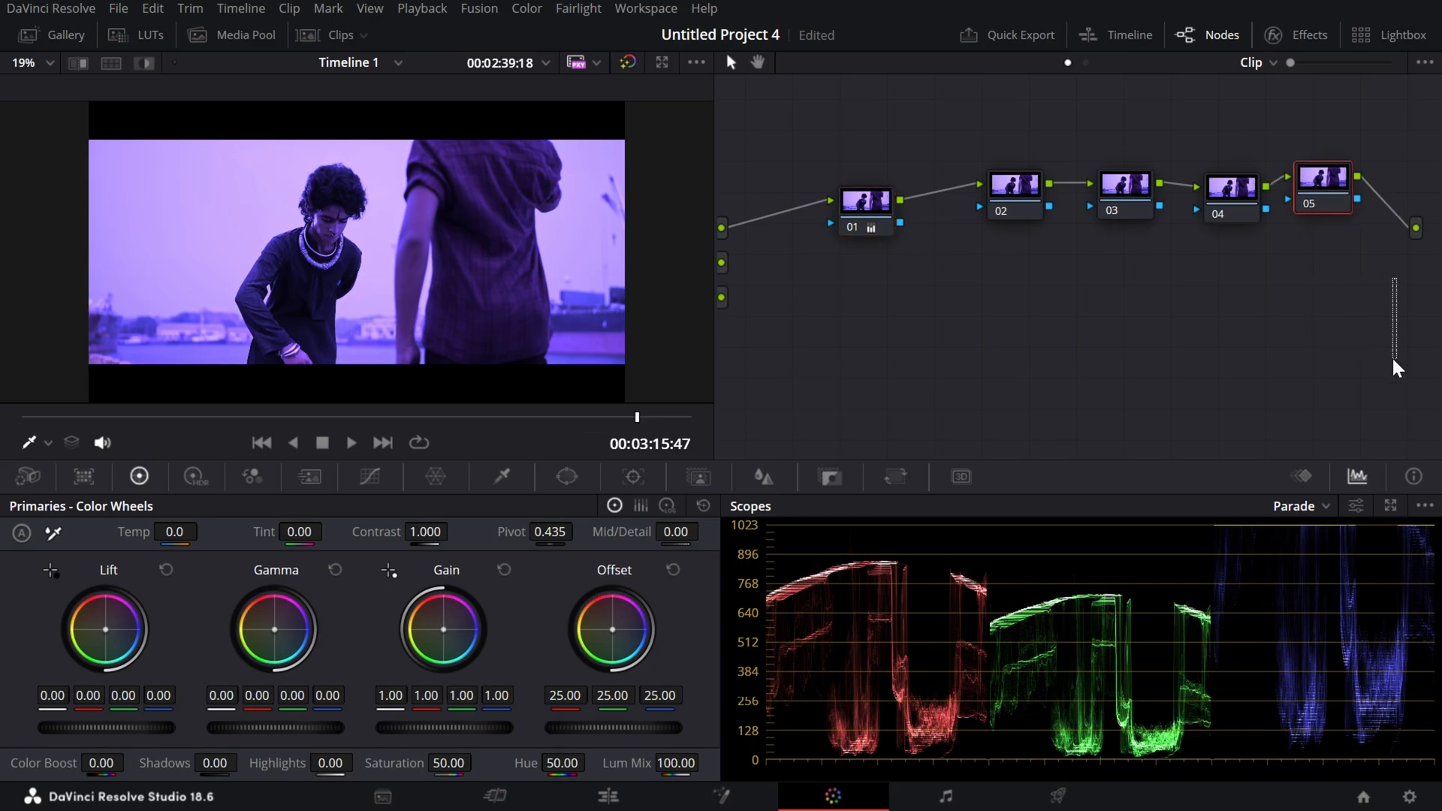
left_click_drag(1357, 240, 990, 169)
key("Delete")
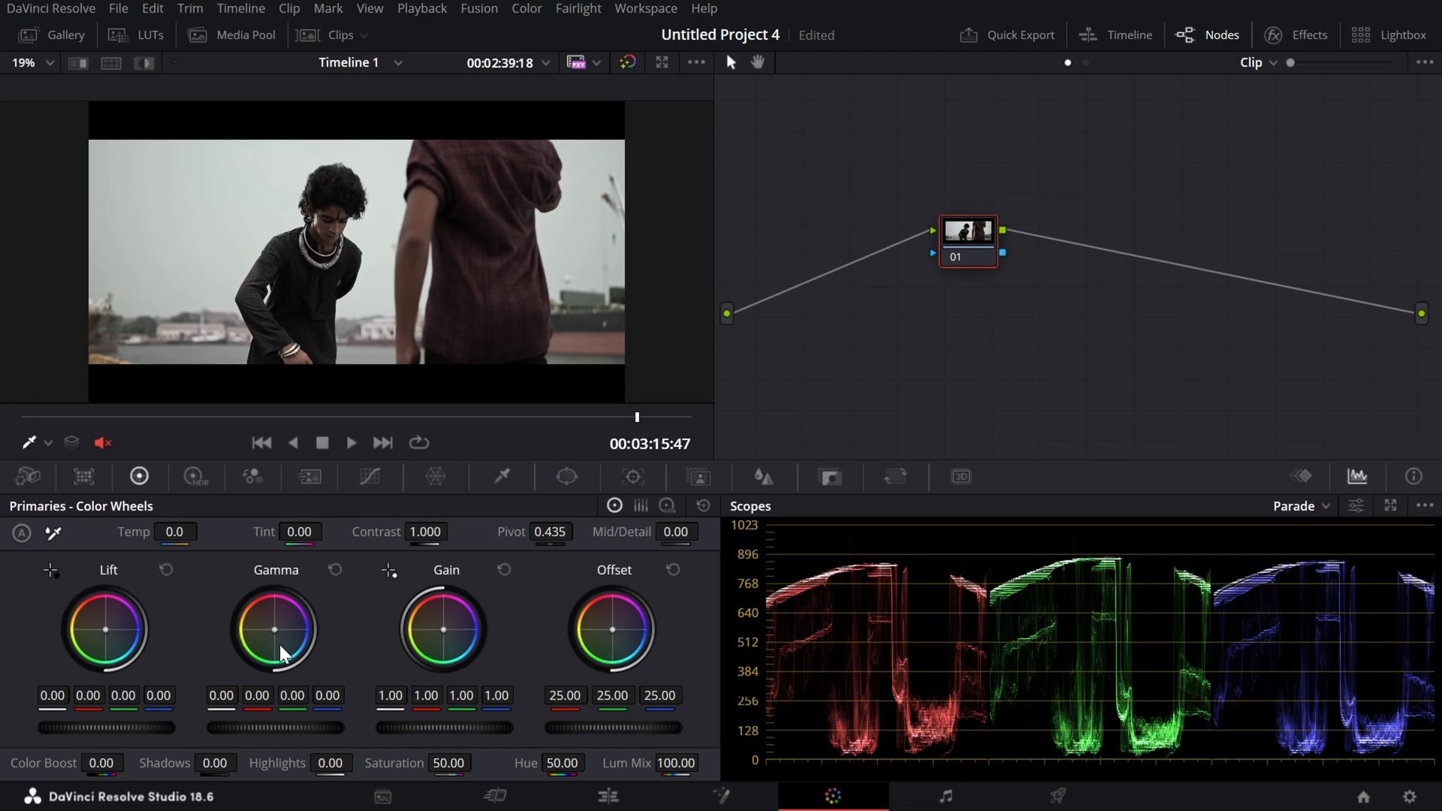
Step: Try pushing node 01's Gamma toward blue to -0.20 red, -0.03 green and 1.00 blue, and reset the node grade
left_click_drag(276, 633, 309, 637)
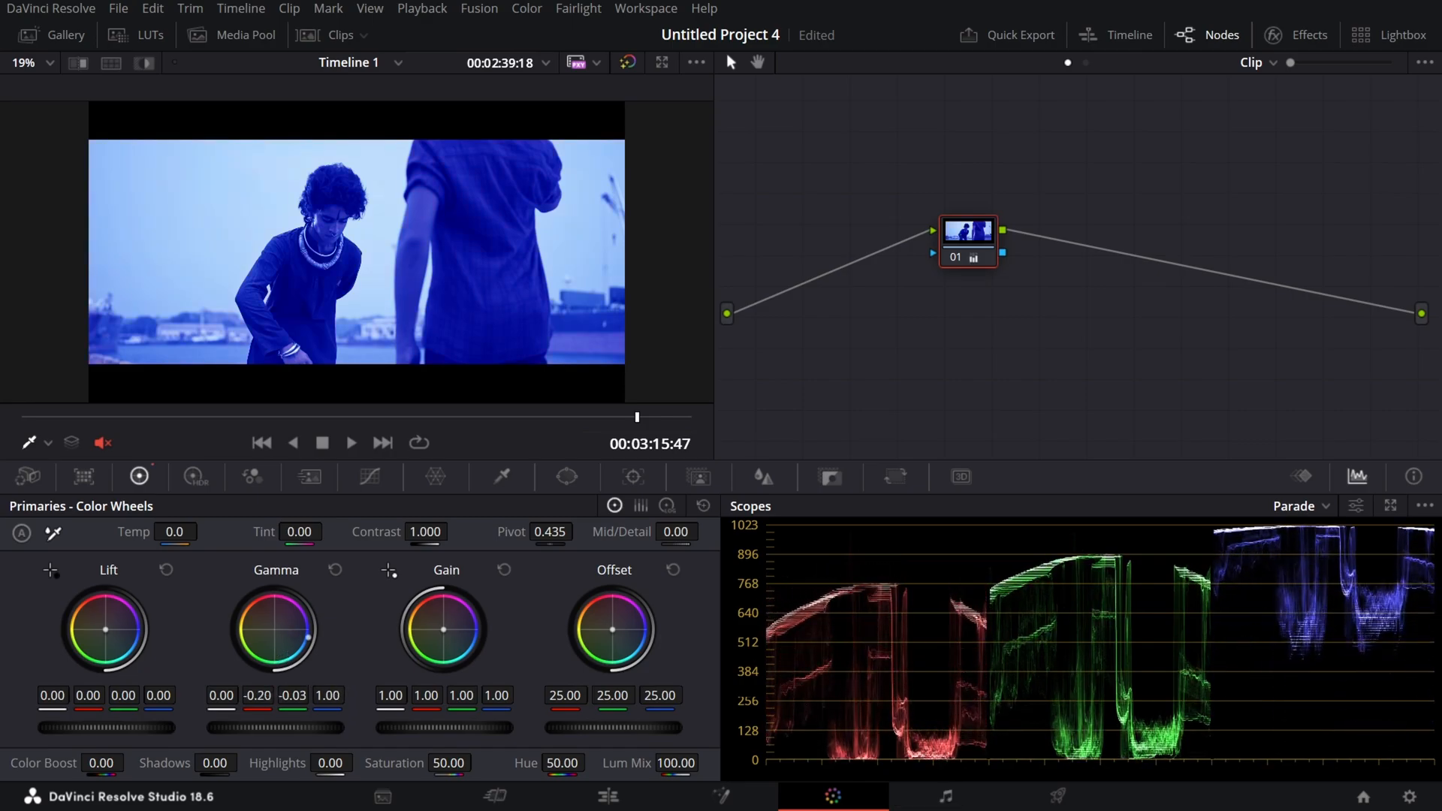
right_click(976, 231)
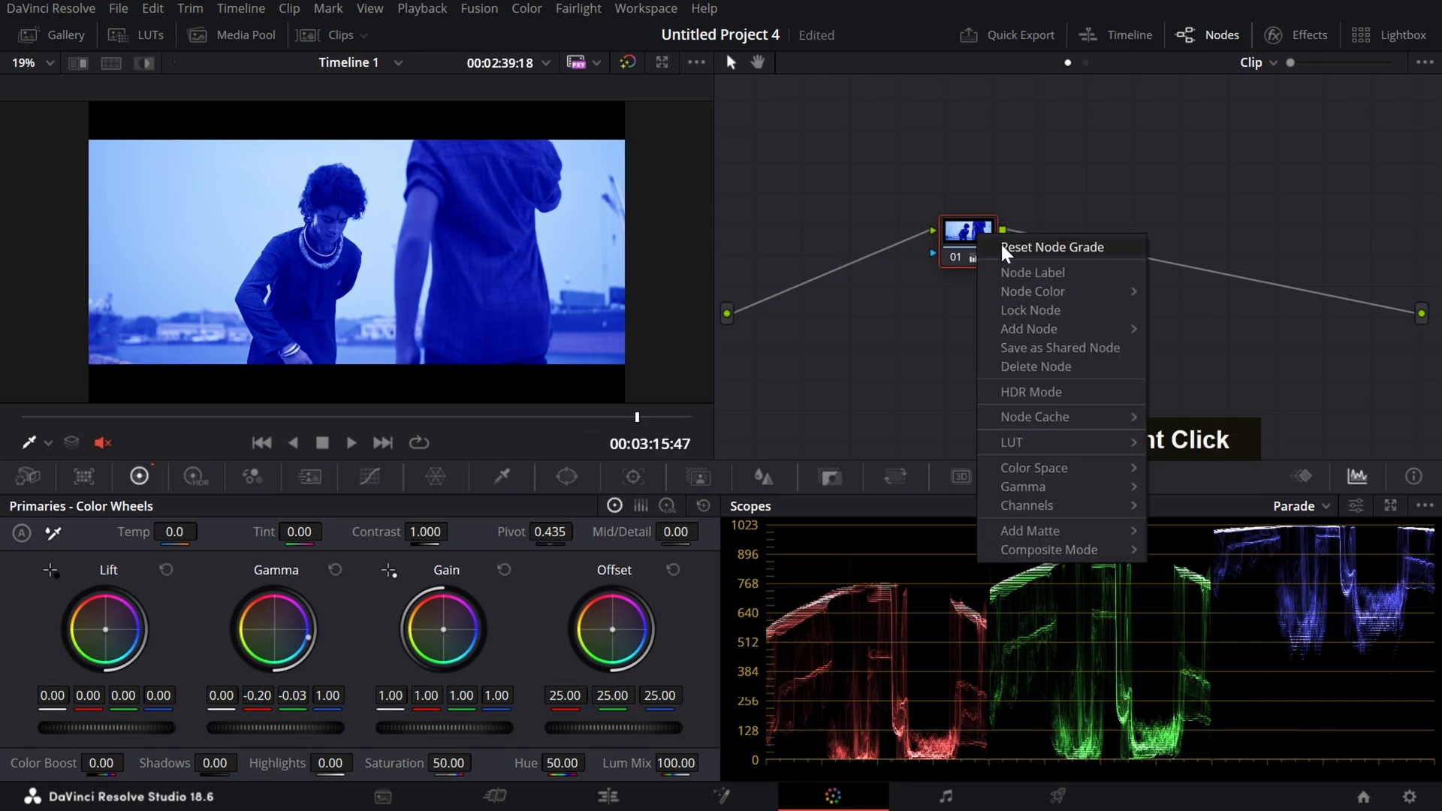
left_click(1004, 247)
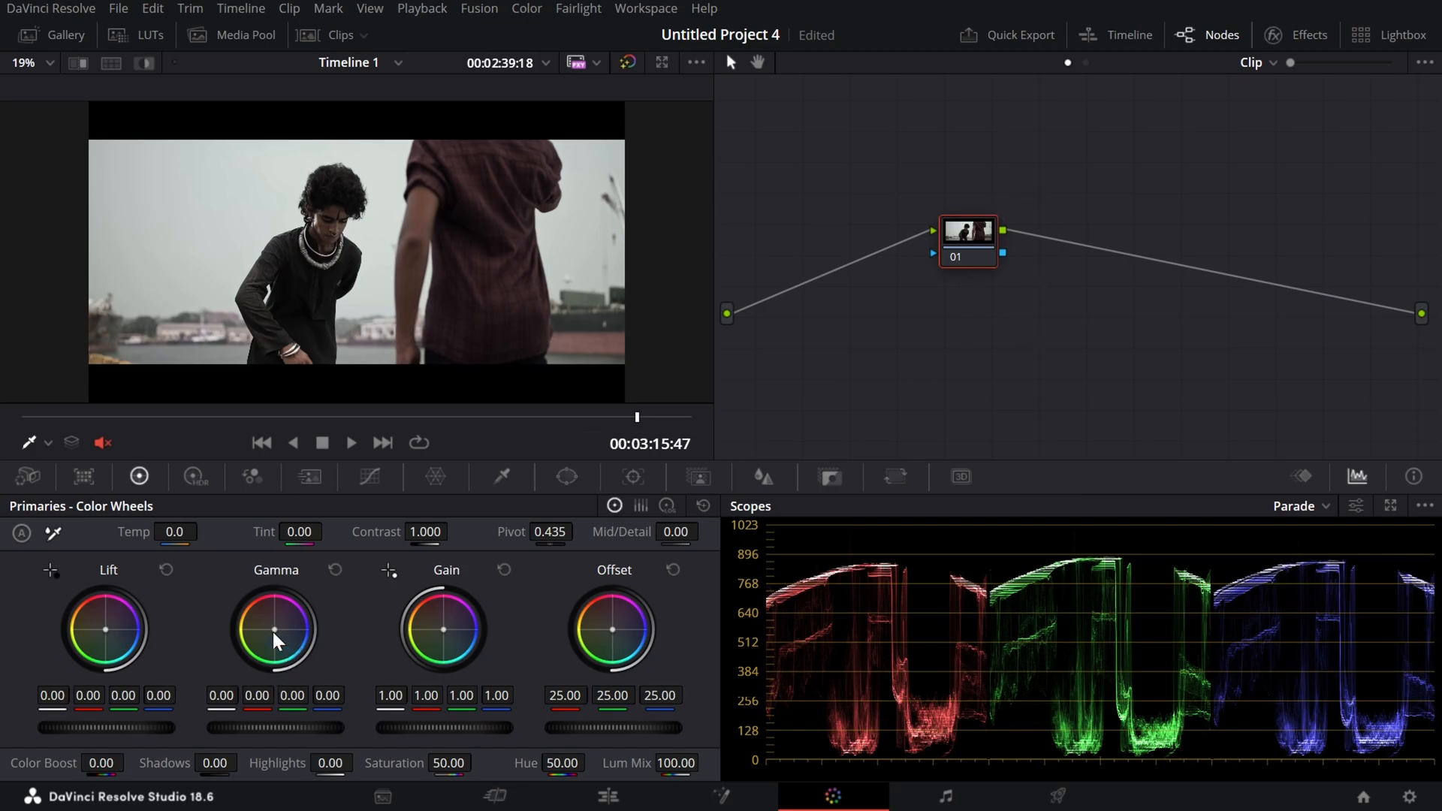
Step: Try pushing node 01's Gamma toward blue to 0.05 red, -0.07 green and 1.00 blue, and reset all primary adjustments
left_click_drag(272, 632, 353, 625)
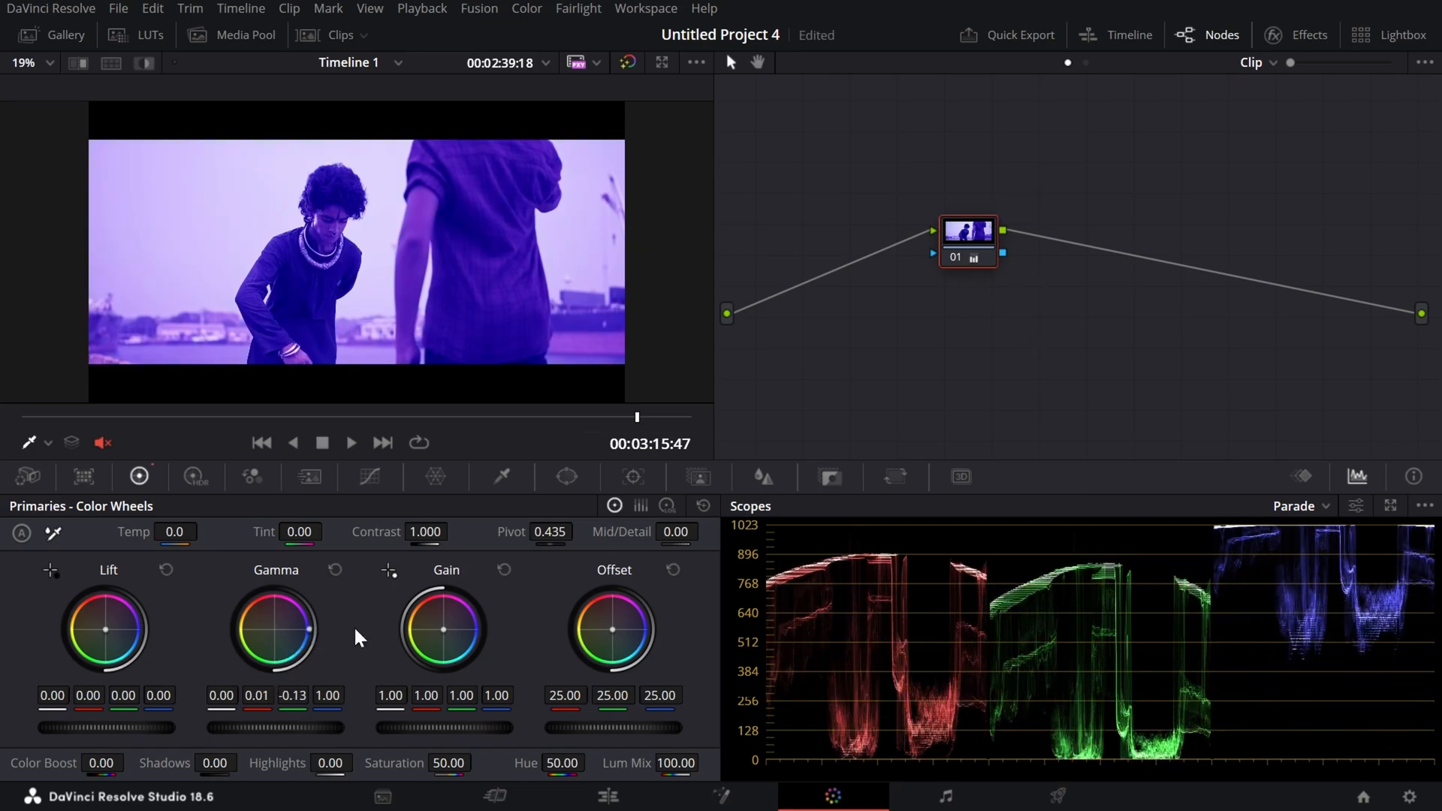
left_click(338, 573)
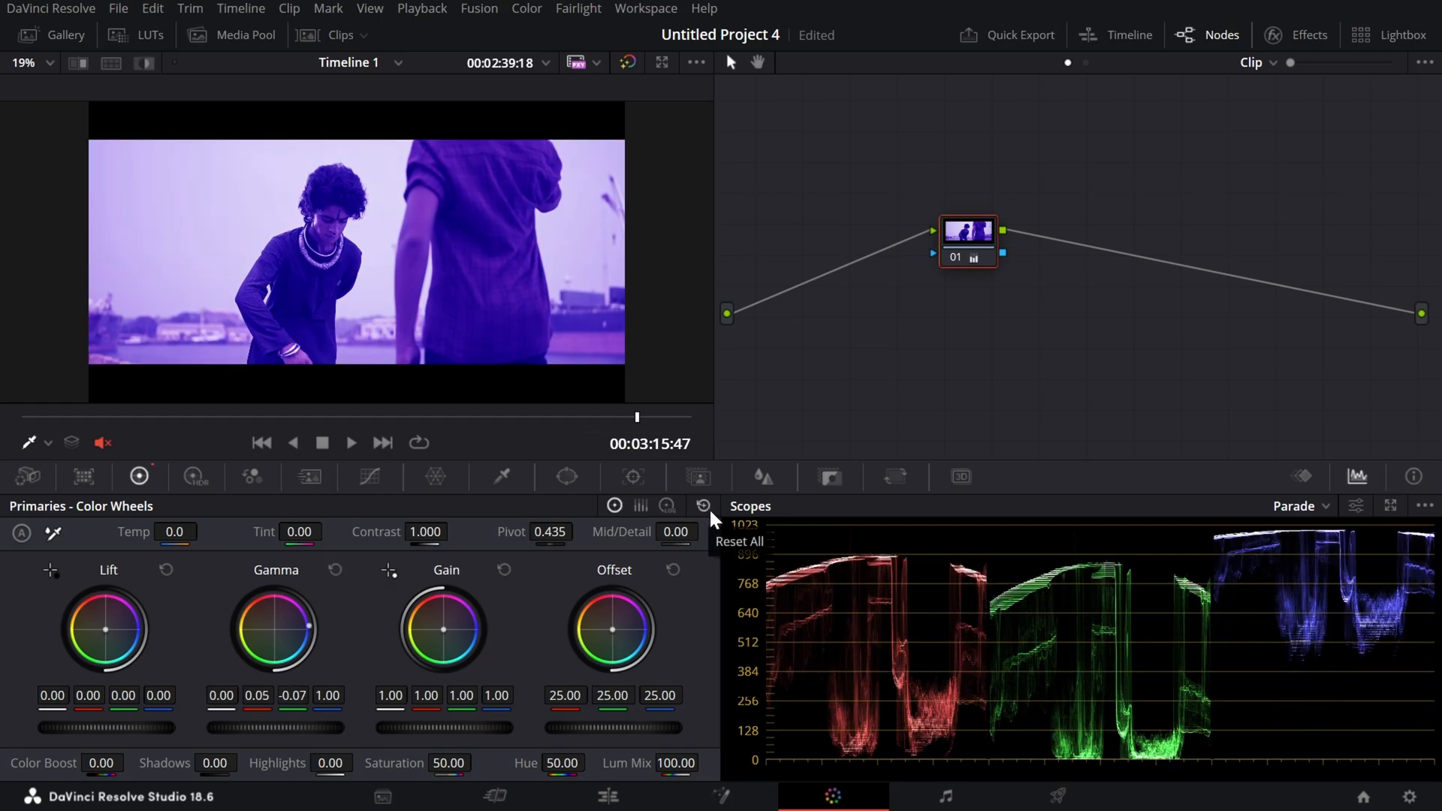
left_click(709, 507)
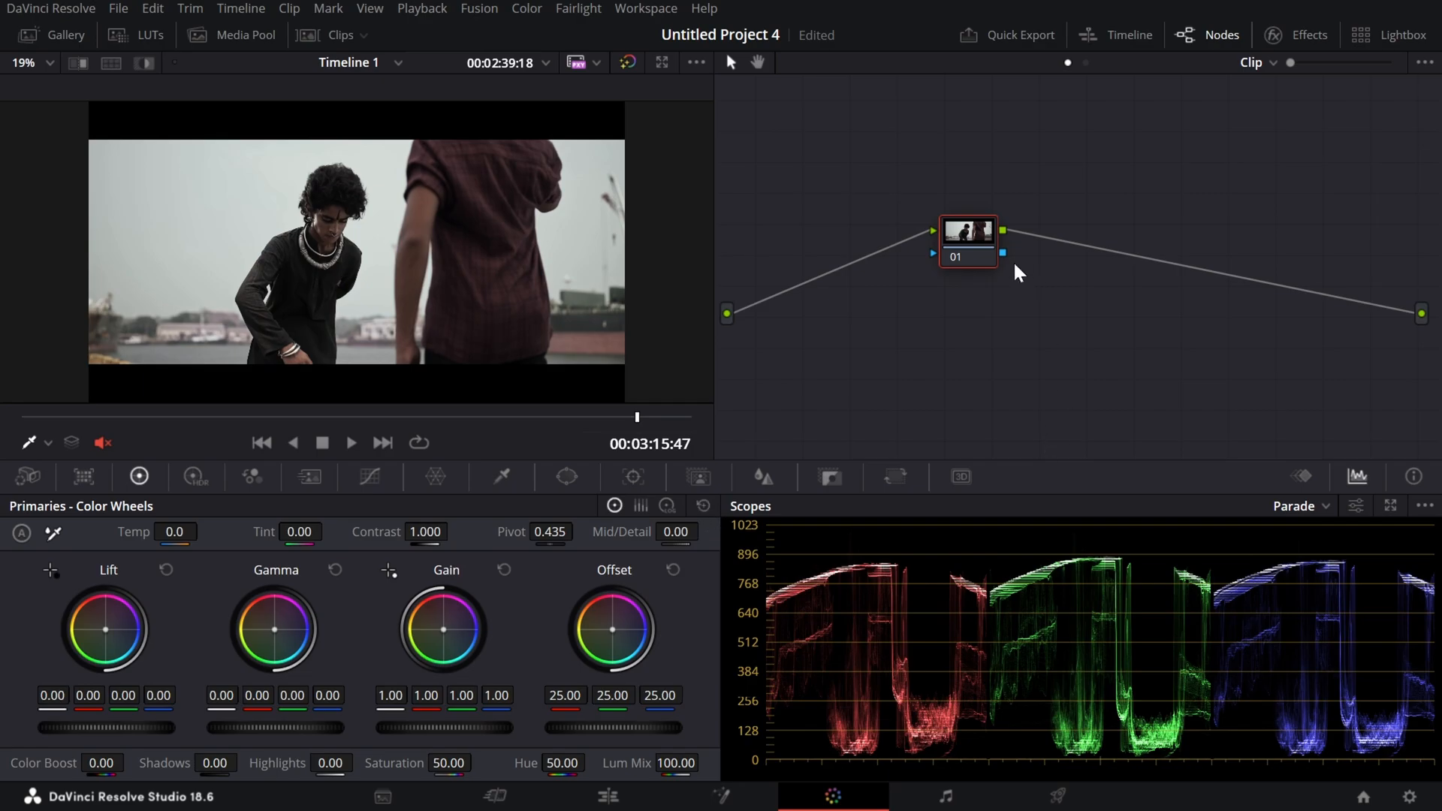
Step: Label node 01 as "tem"
right_click(971, 236)
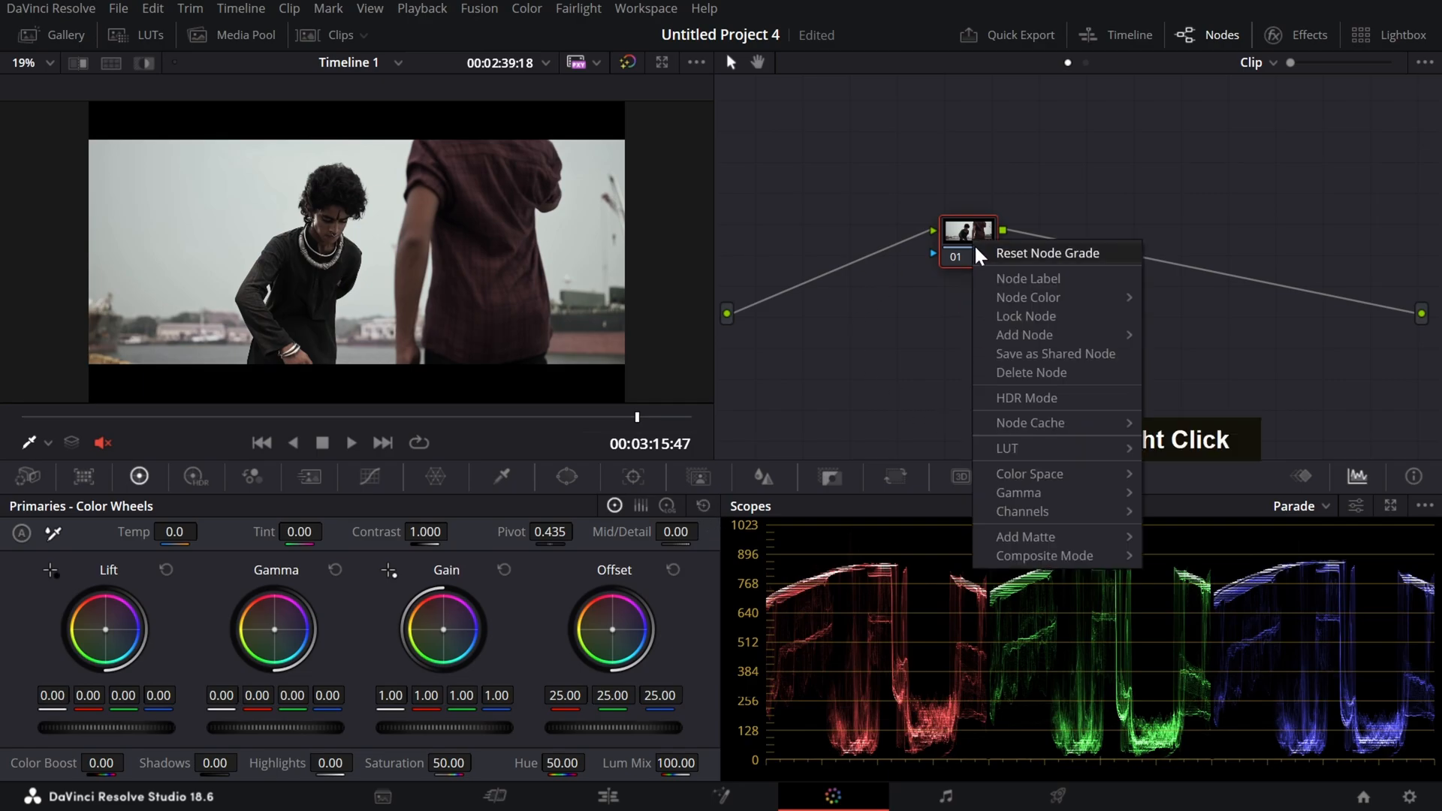
left_click(1006, 281)
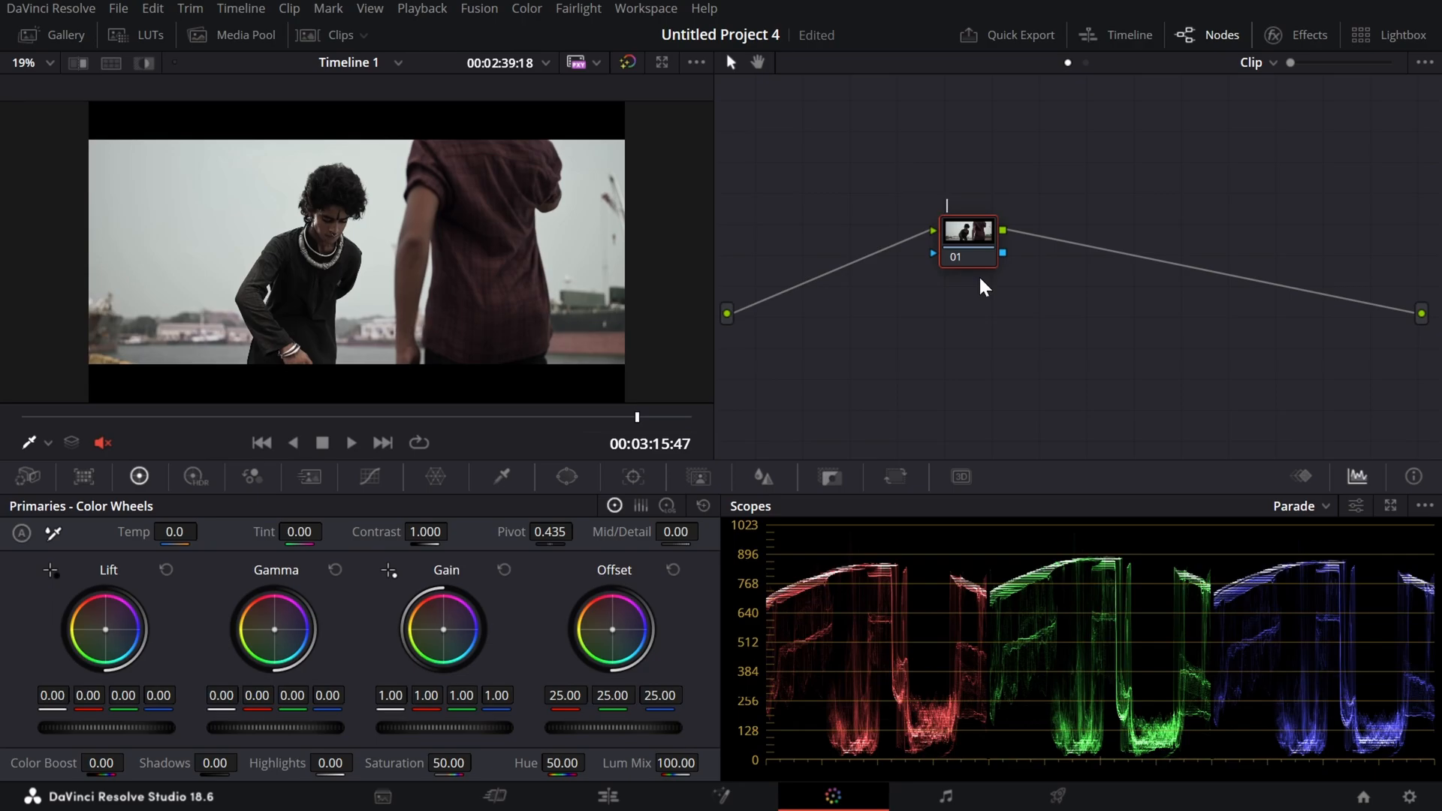
key("BackSpace")
type("tem")
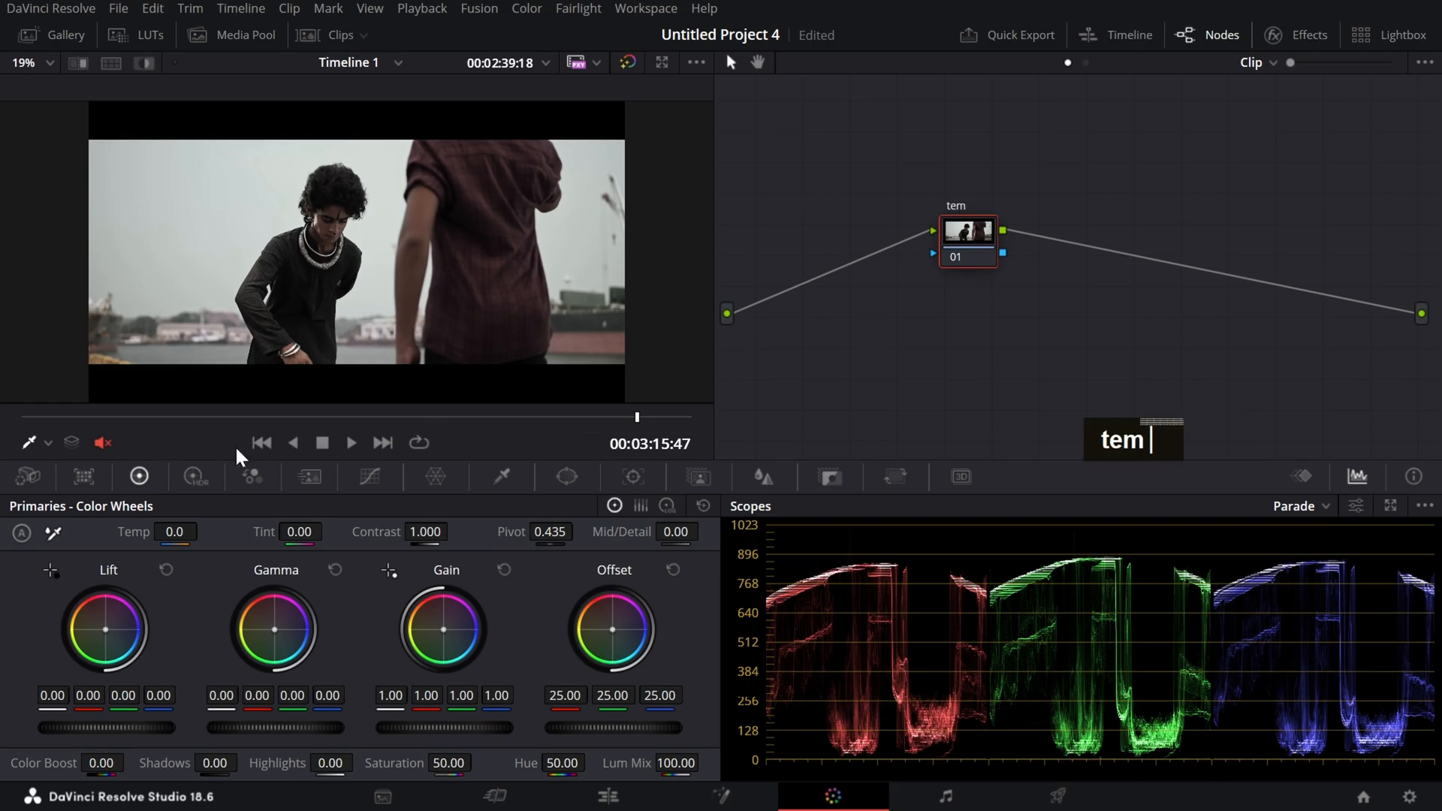
Step: Lower the labelled node's Temp to -240.0 and move the node closer to the graph's source input
left_click_drag(162, 537, 121, 537)
left_click_drag(974, 262, 875, 227)
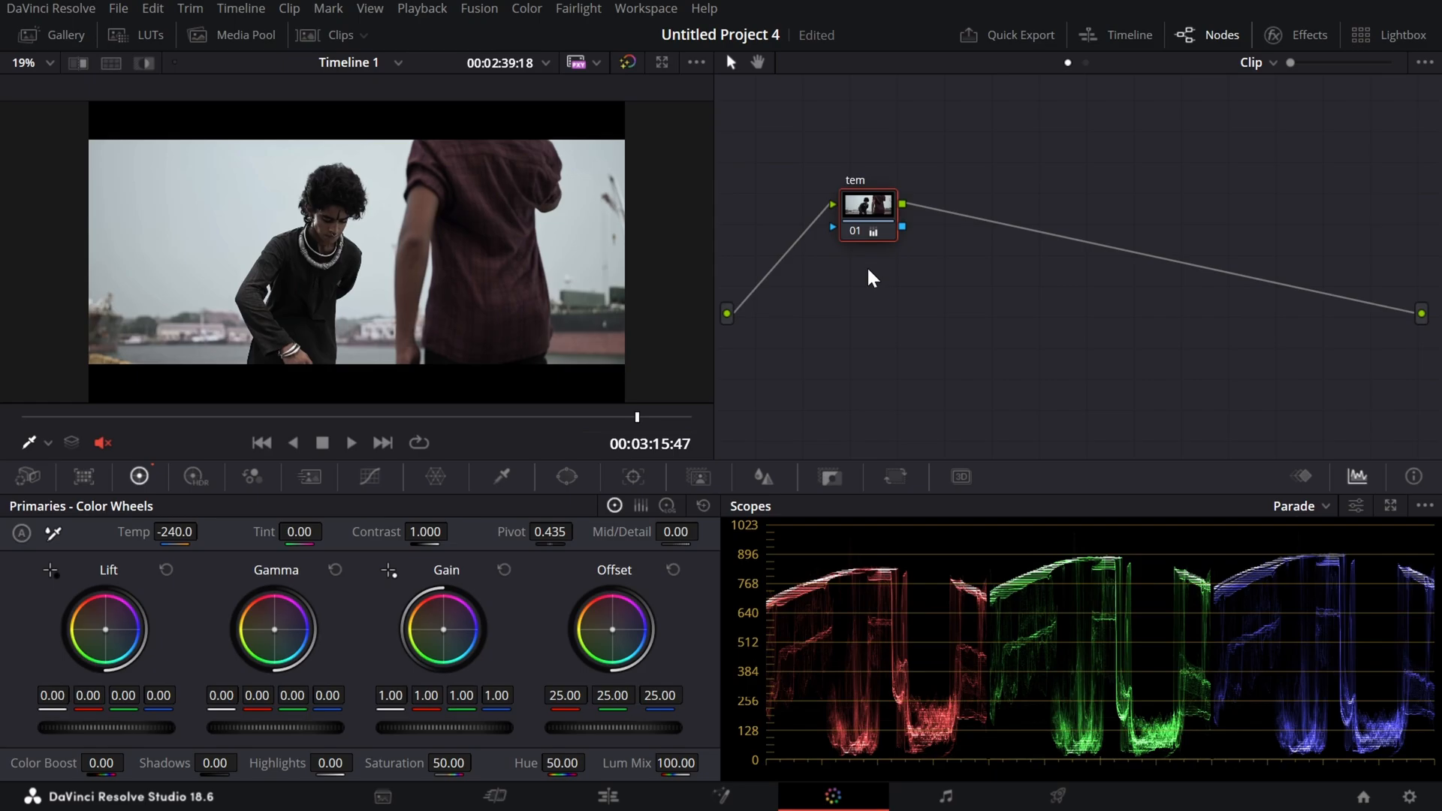
Step: Try Navy as the "tem" node's color and switch it to Lime
right_click(864, 221)
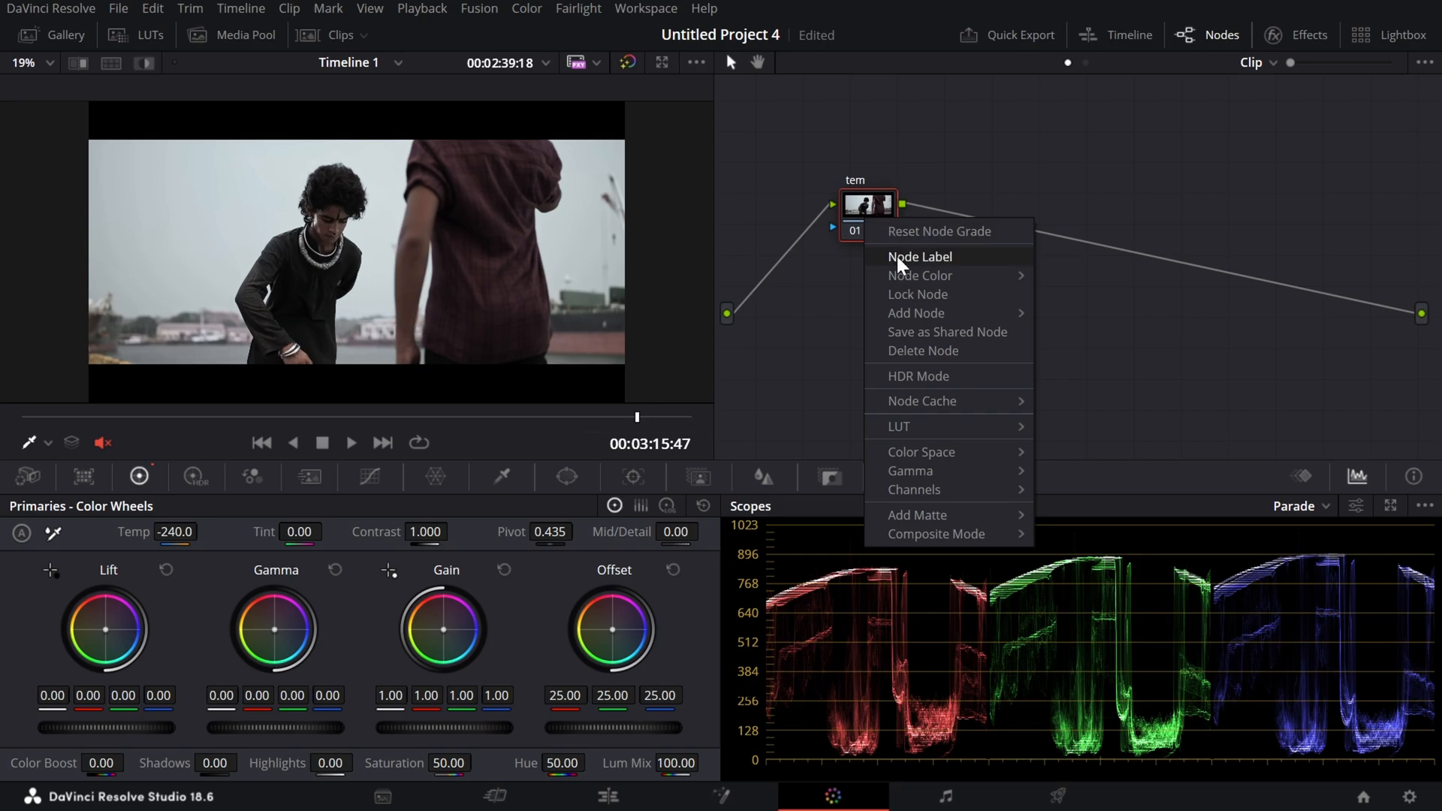
mouse_move(924, 283)
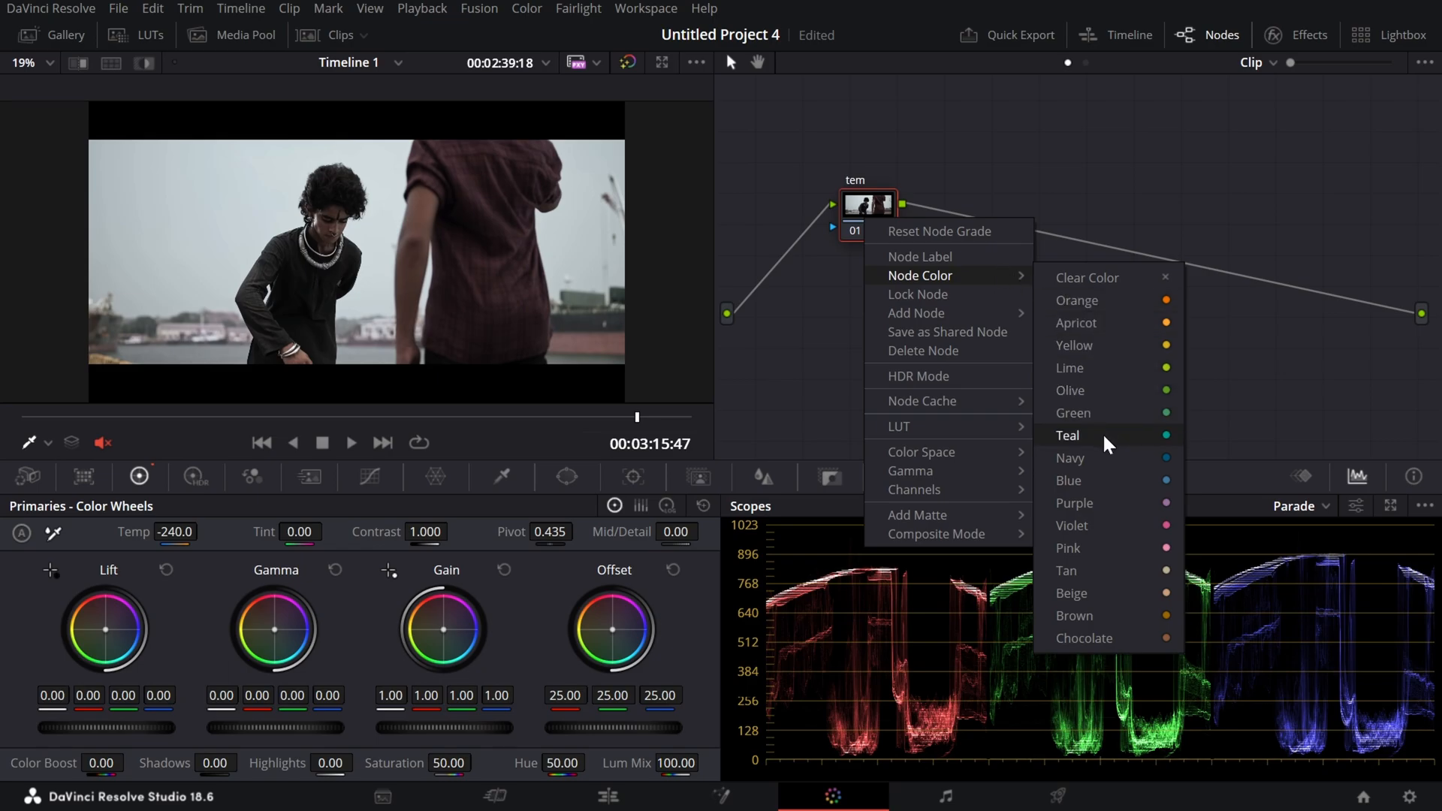
left_click(1092, 457)
right_click(860, 224)
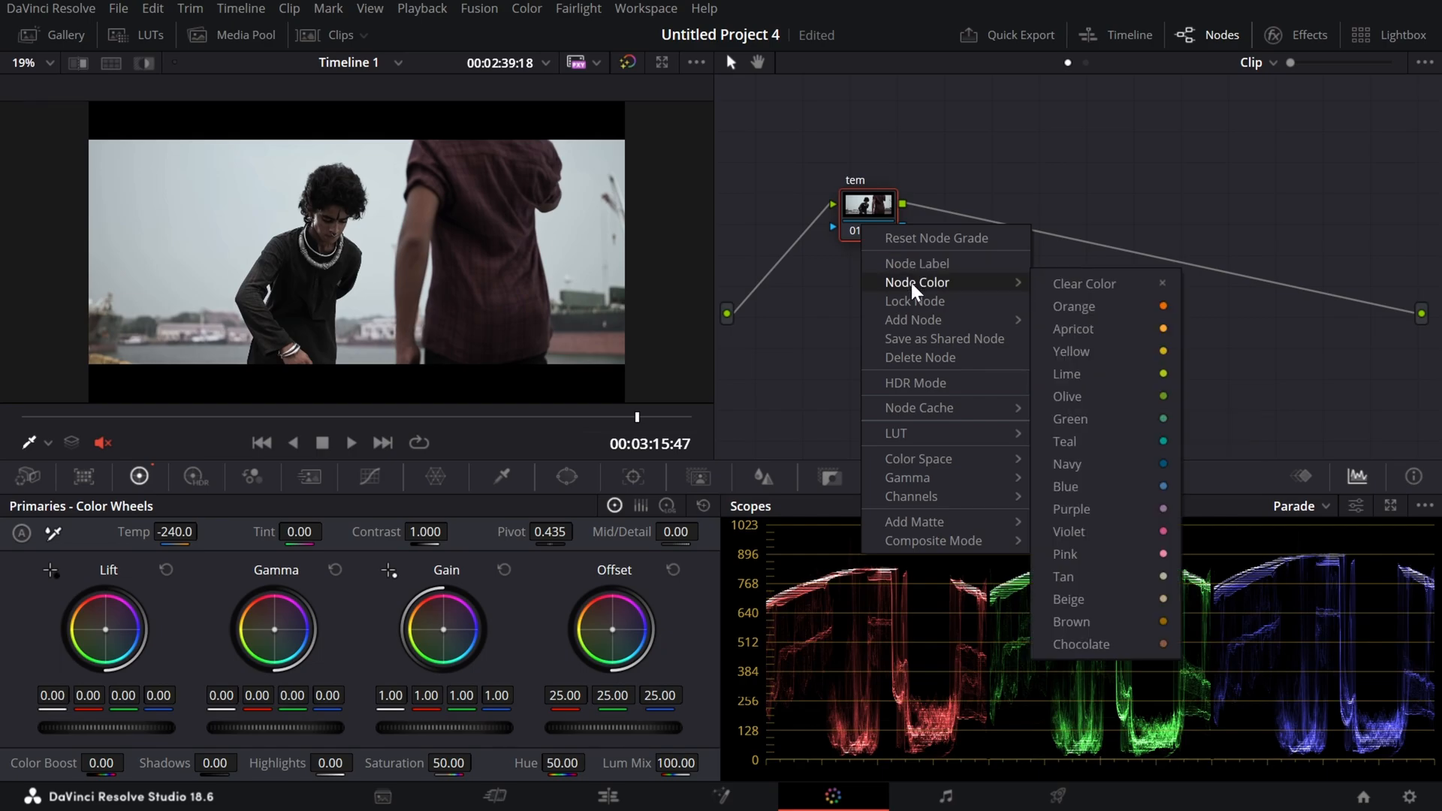
left_click(1095, 371)
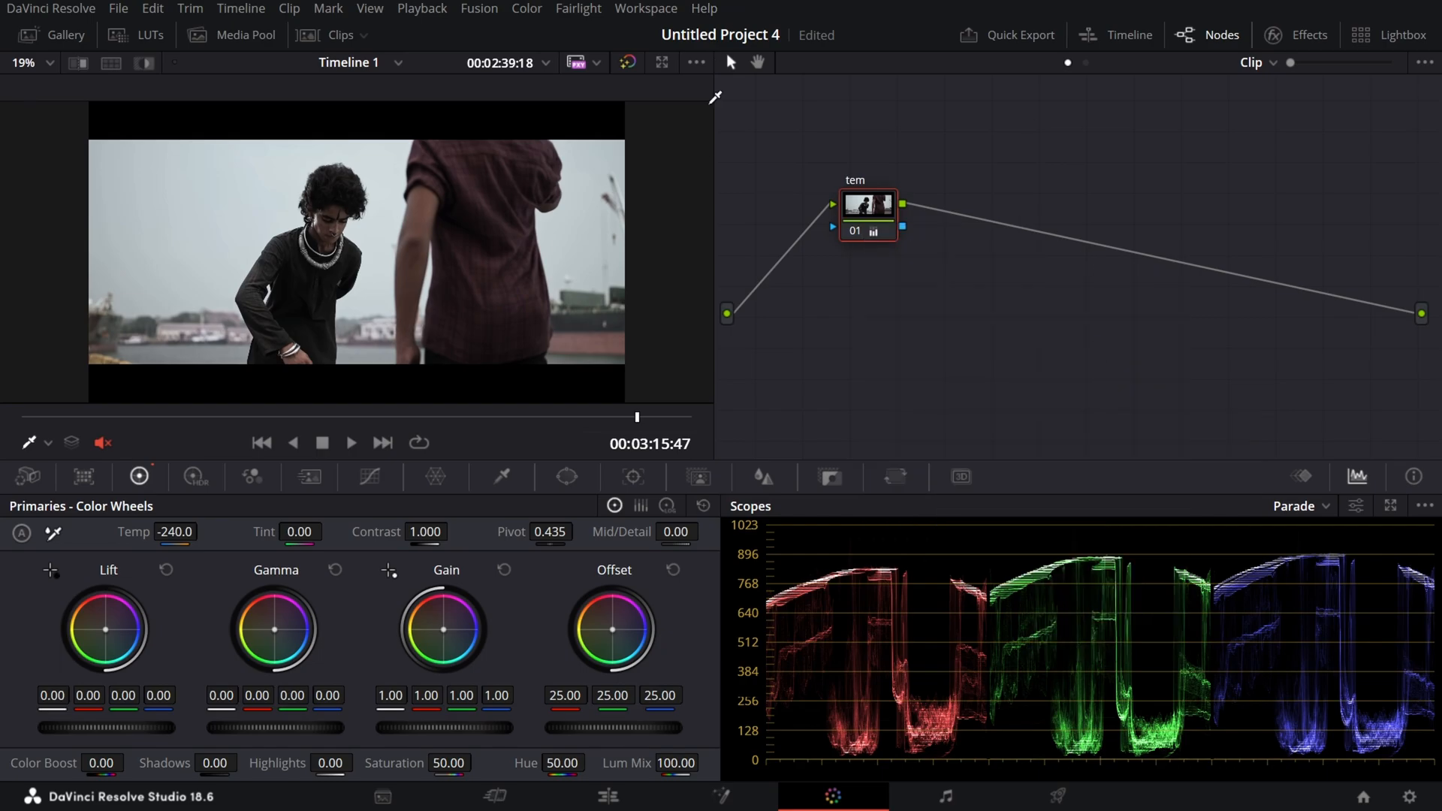
Step: Lock the "tem" node, nudge it slightly up the graph while locked, and unlock it
right_click(858, 223)
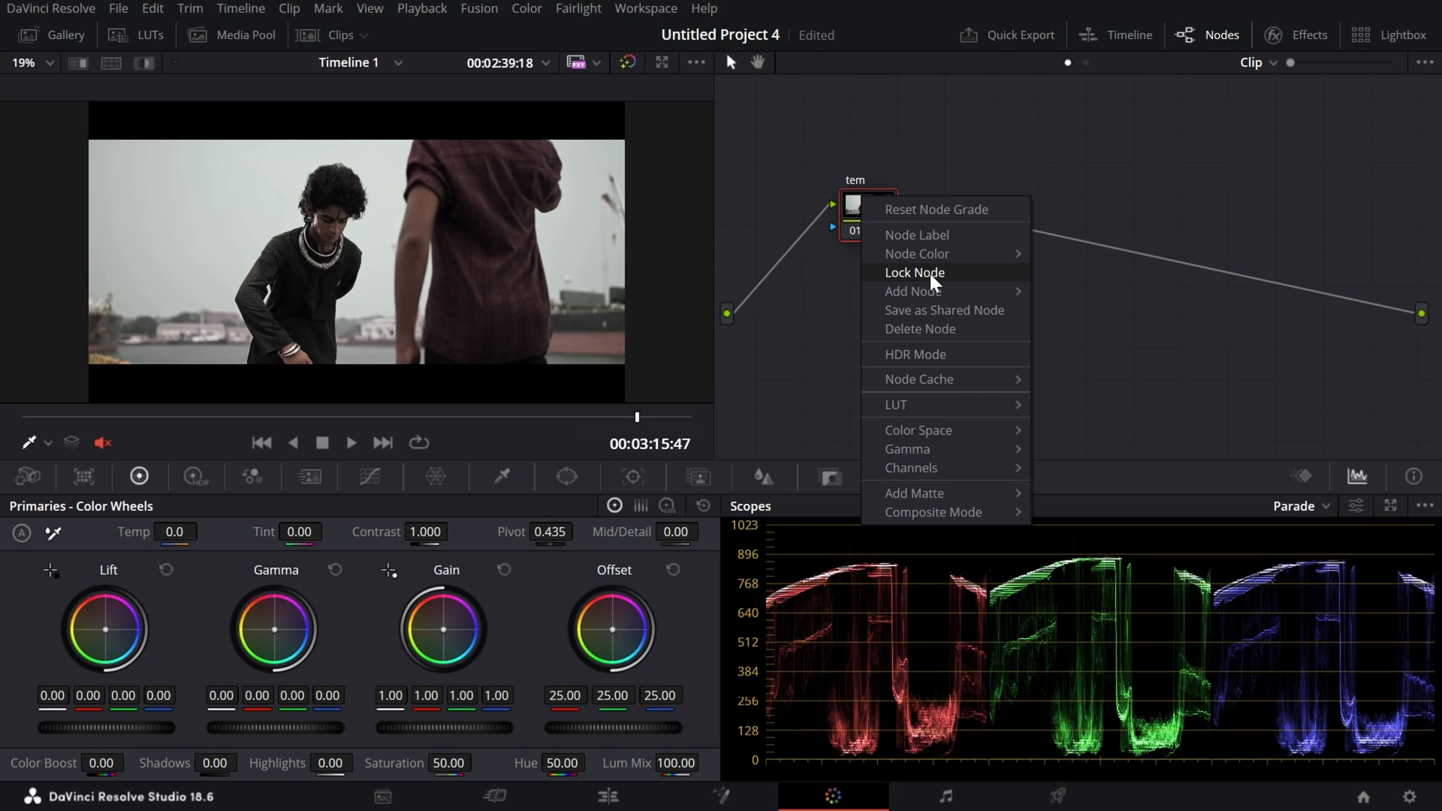
left_click(930, 274)
left_click_drag(869, 238, 874, 223)
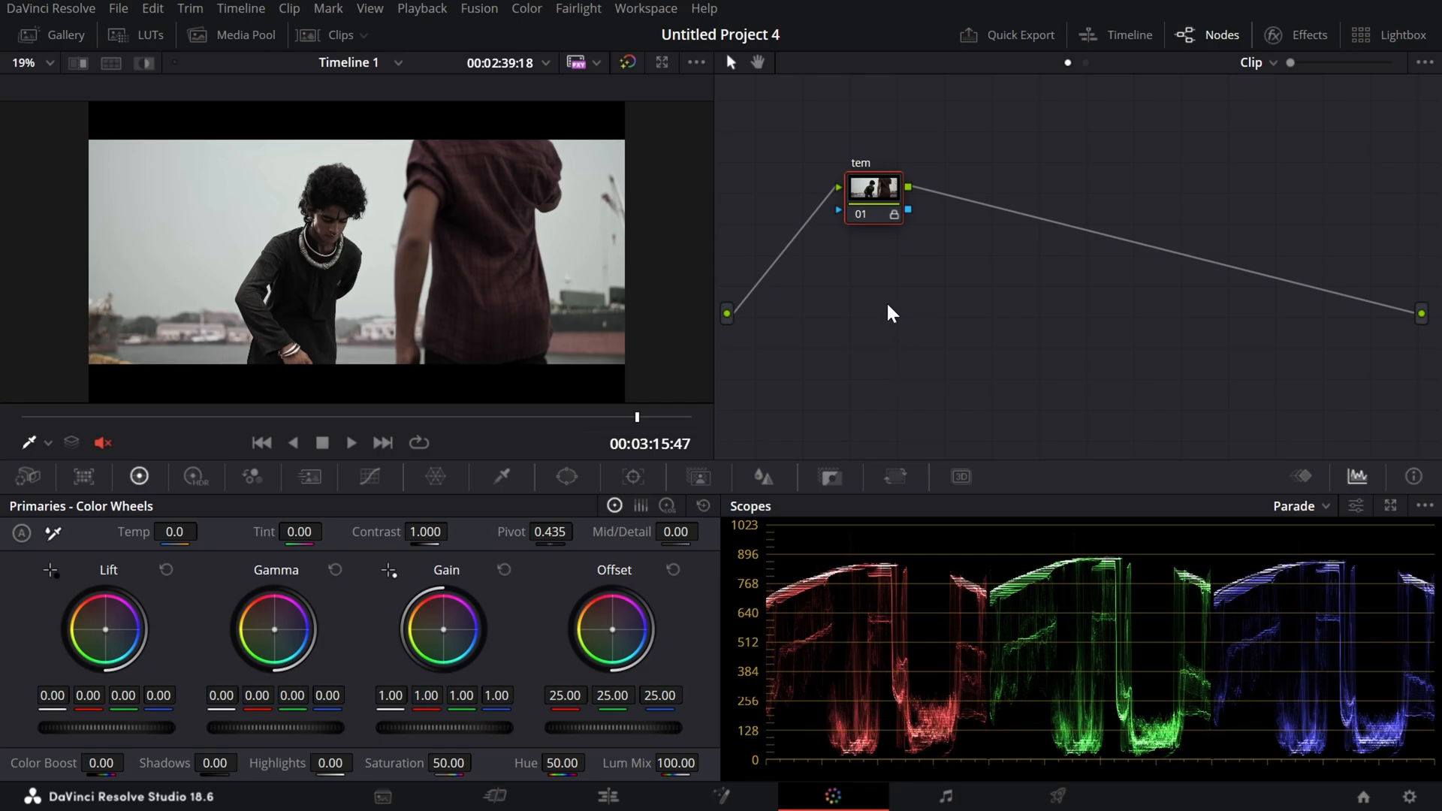
right_click(869, 198)
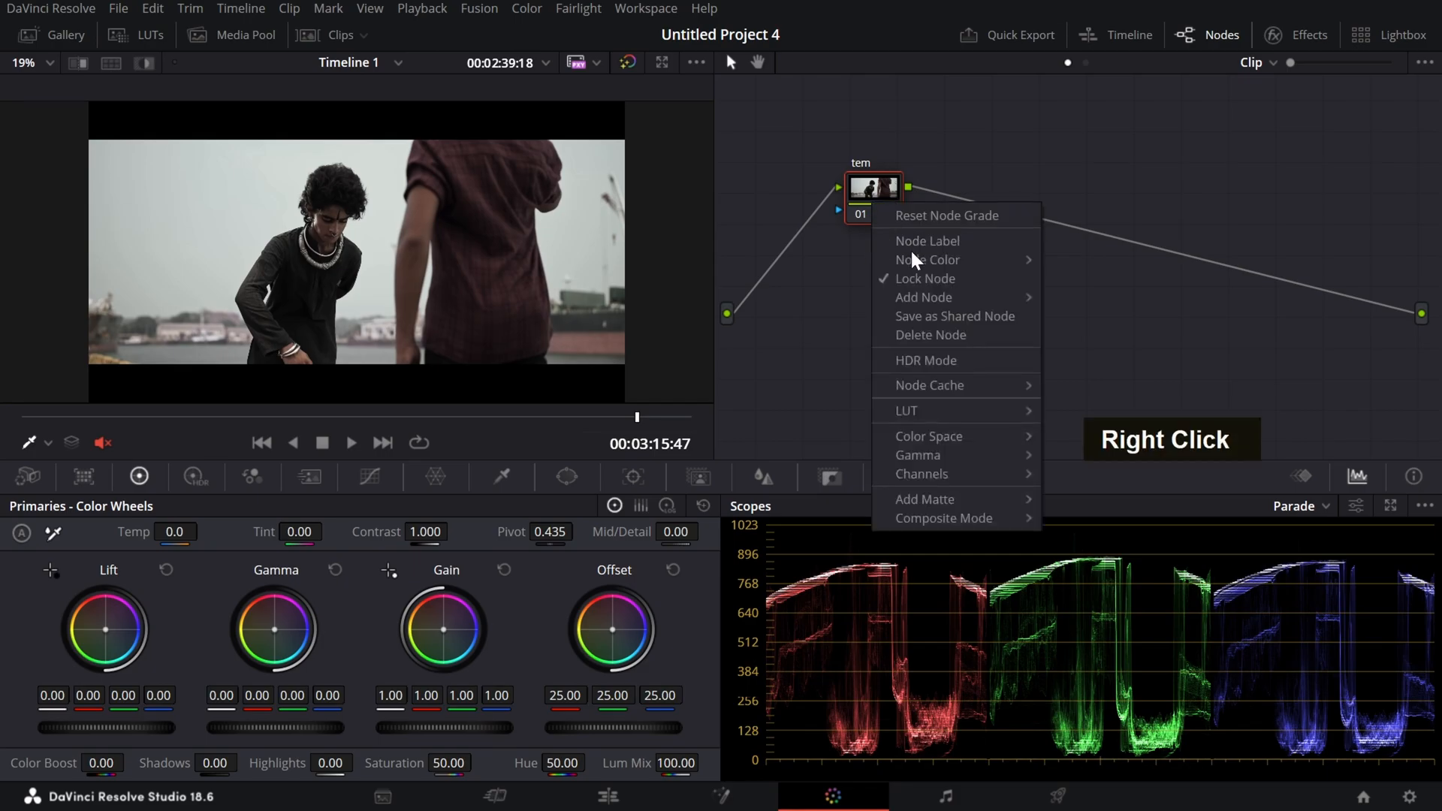
left_click(916, 277)
Step: Add a serial node after the "tem" node
right_click(878, 210)
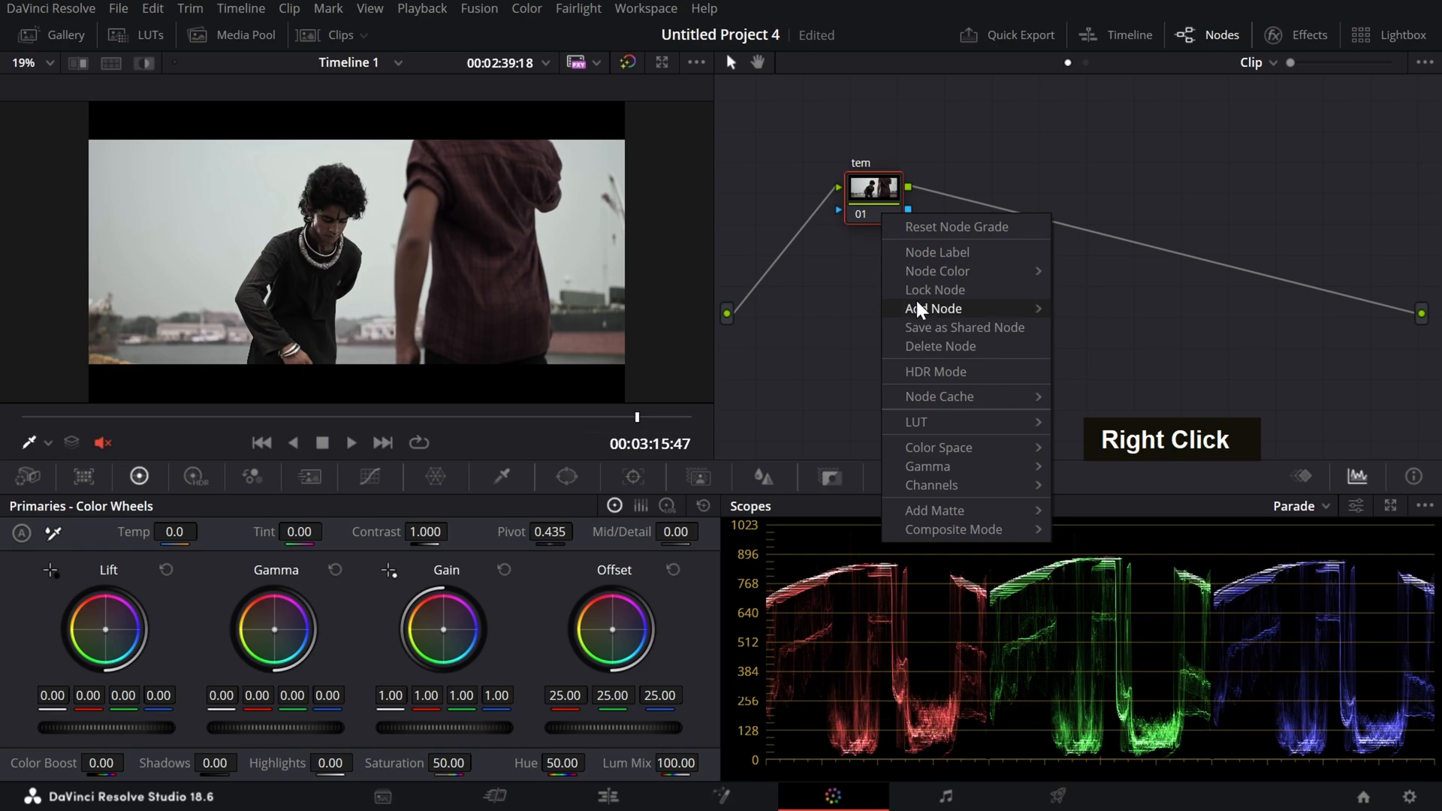
mouse_move(917, 301)
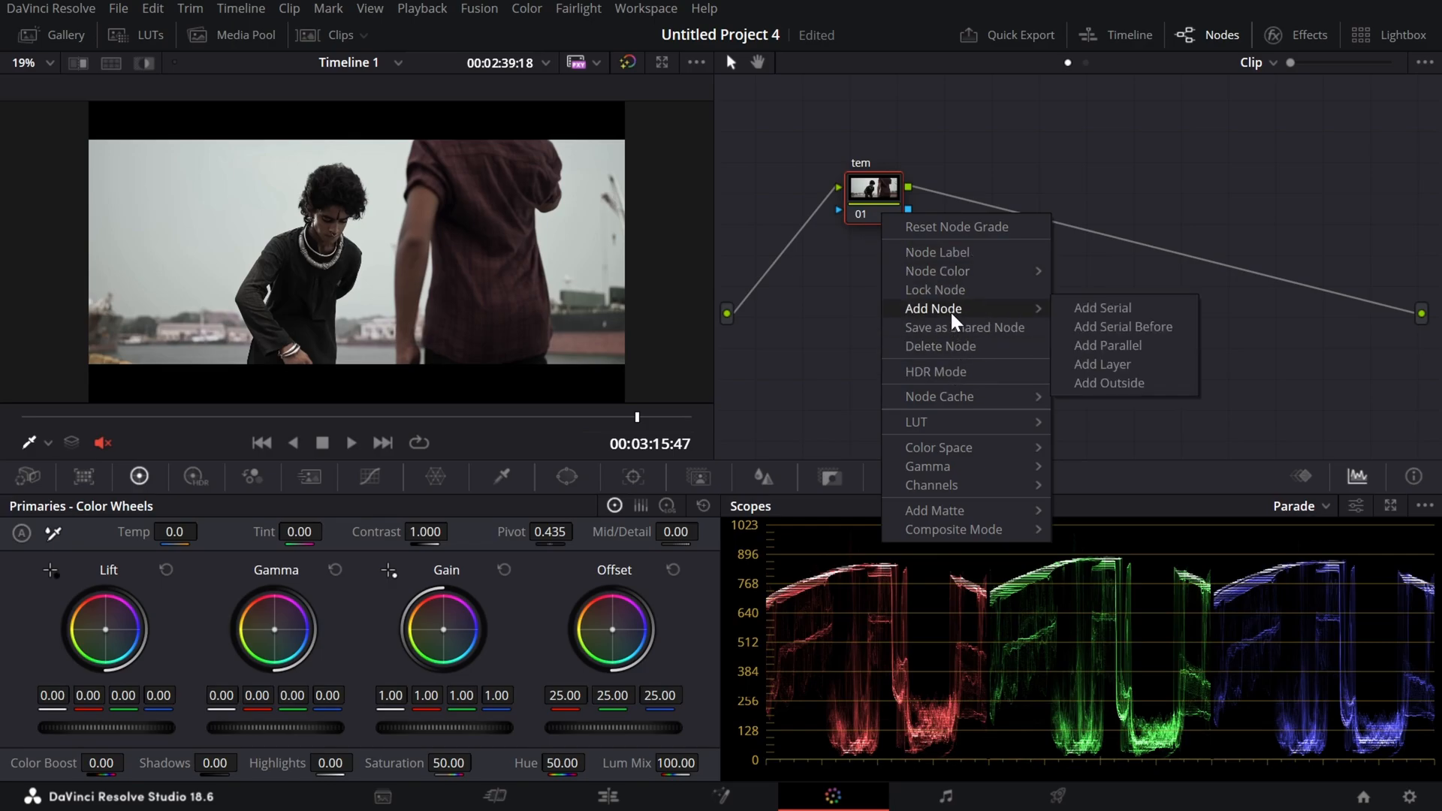
left_click(1091, 307)
Step: Try adding a serial node before node 02 and spacing the nodes apart, and undo both node additions
right_click(965, 197)
mouse_move(1087, 290)
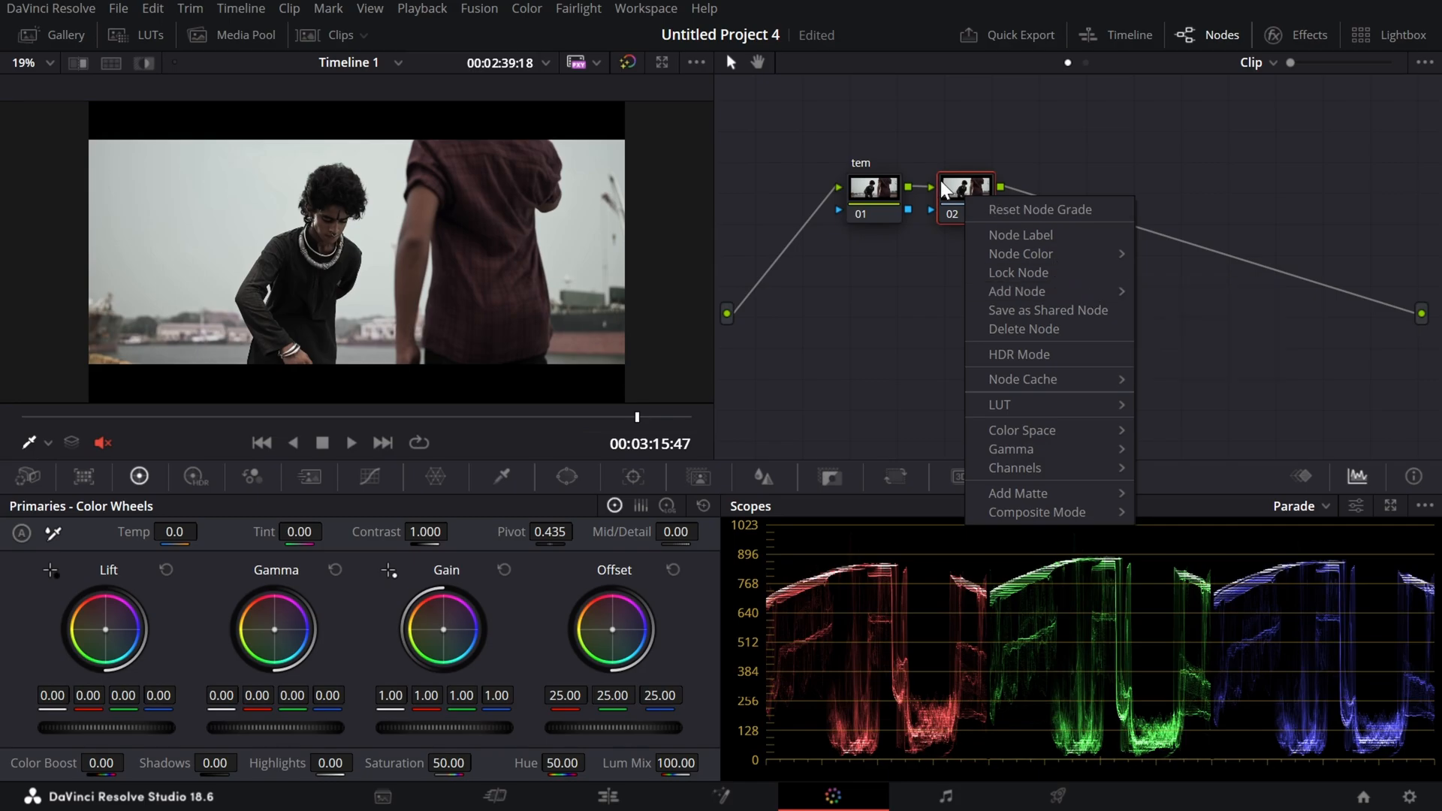
mouse_move(1021, 296)
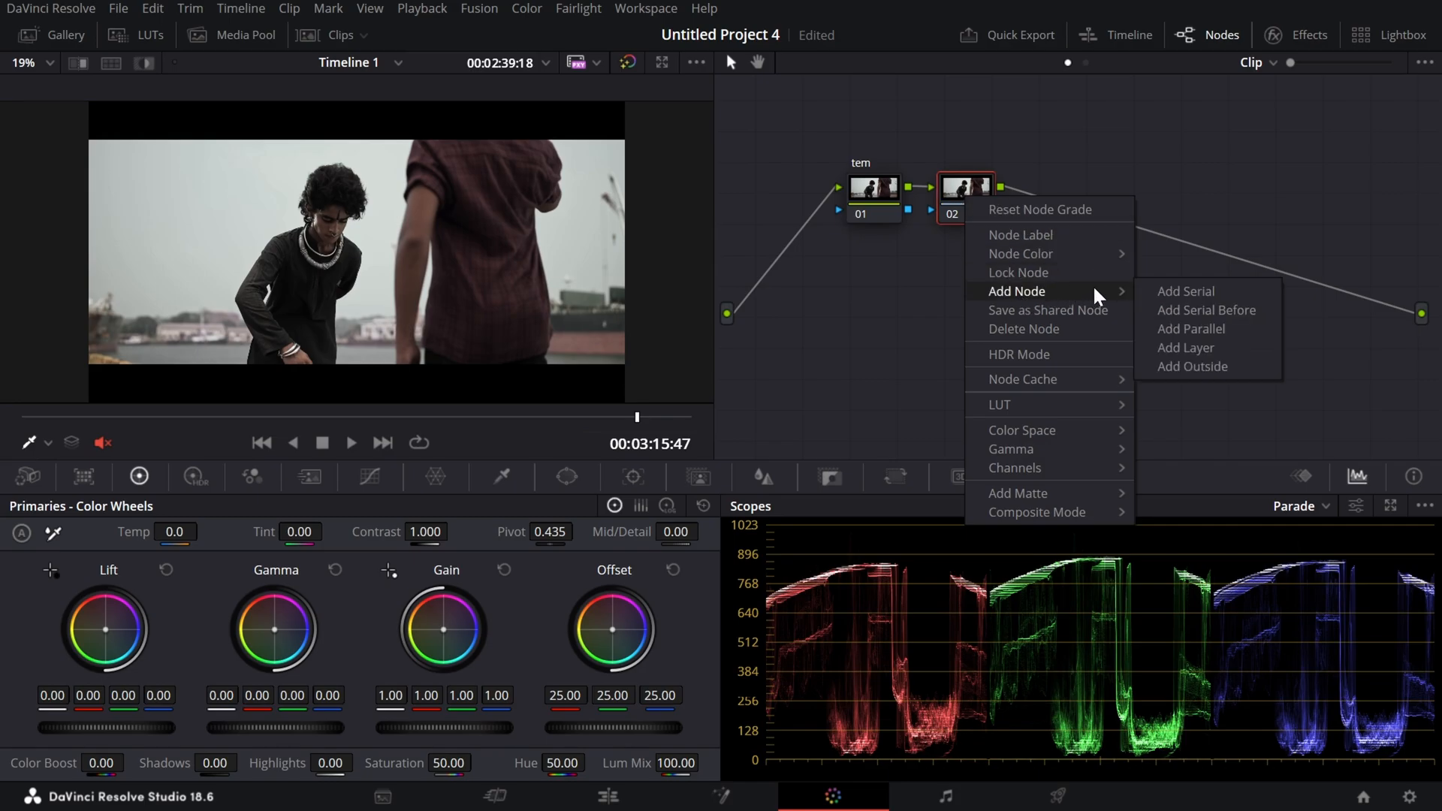
left_click(1191, 314)
left_click_drag(973, 199, 1072, 215)
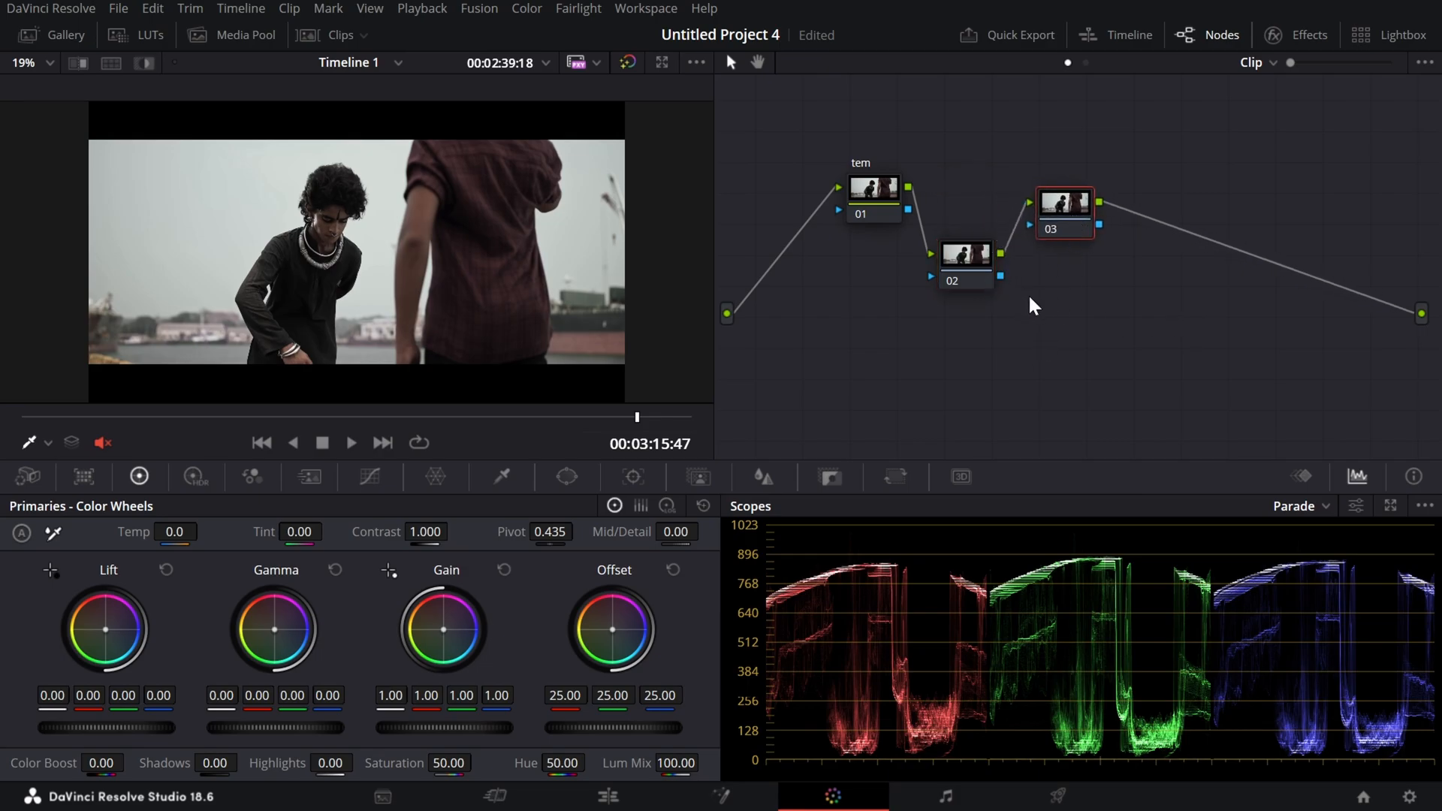
key("ctrl+z")
key("ctrl+z")
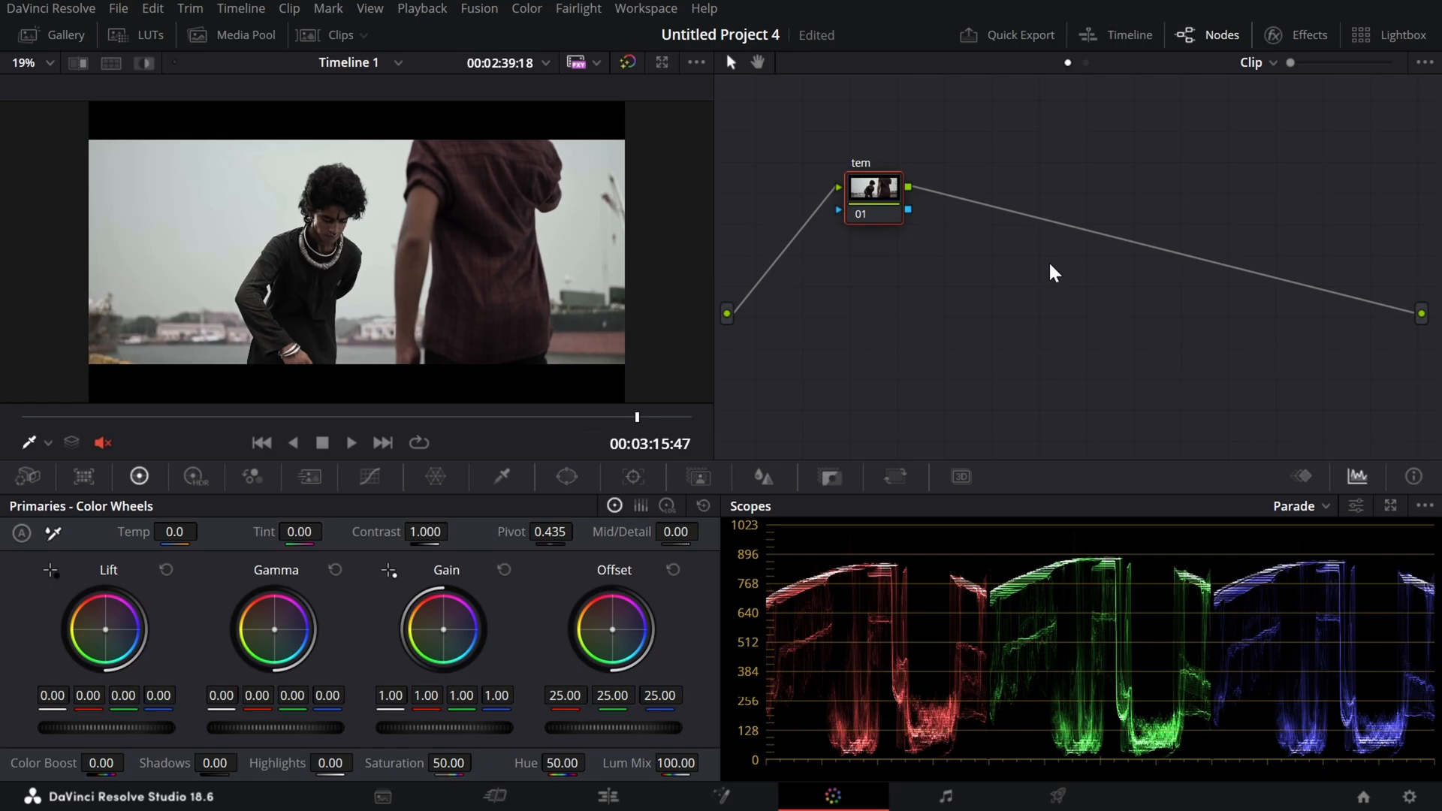
Step: Add a serial node after the "tem" node and another before that one, and reposition node 03 farther along the chain
key("alt+s")
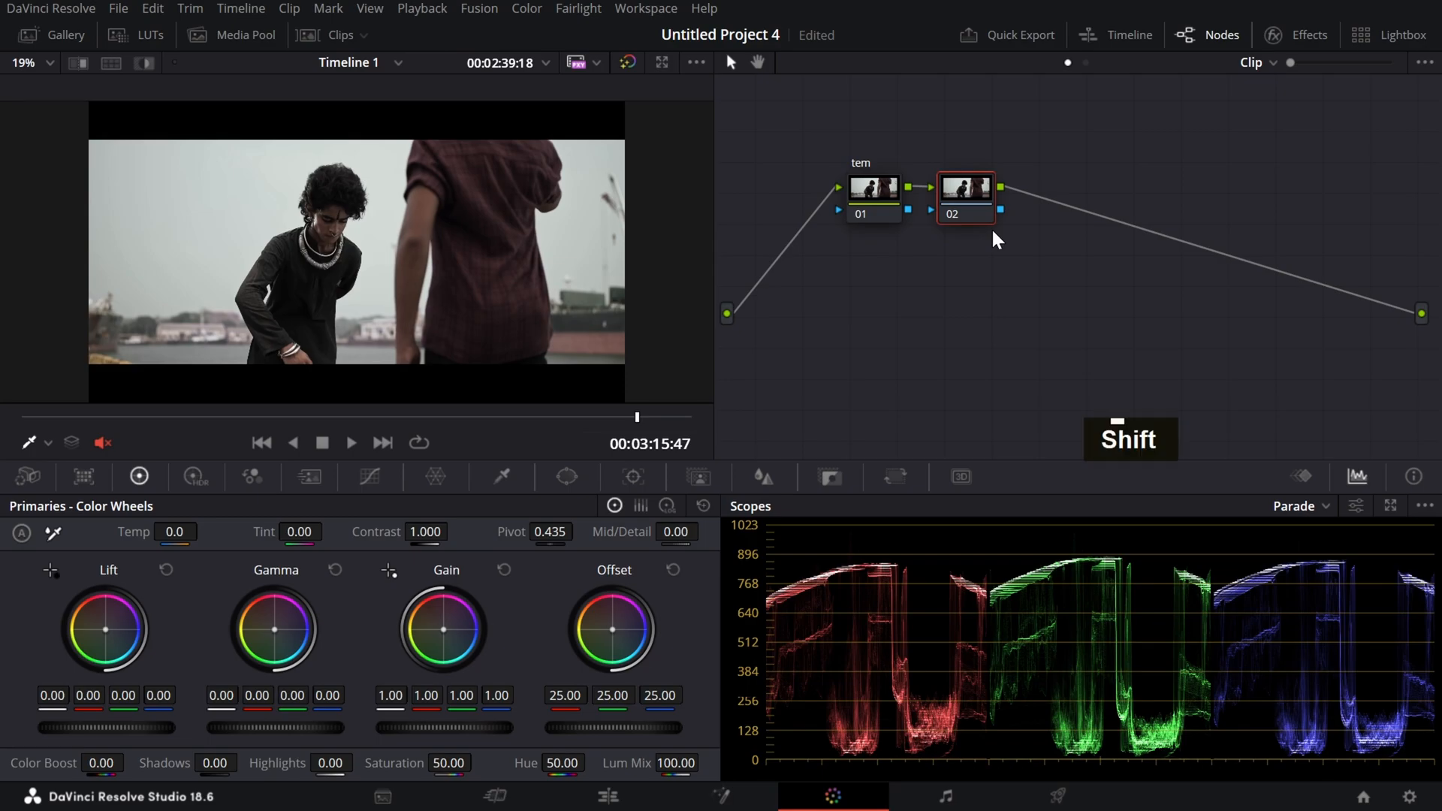
key("shift+s")
left_click_drag(993, 229, 1099, 239)
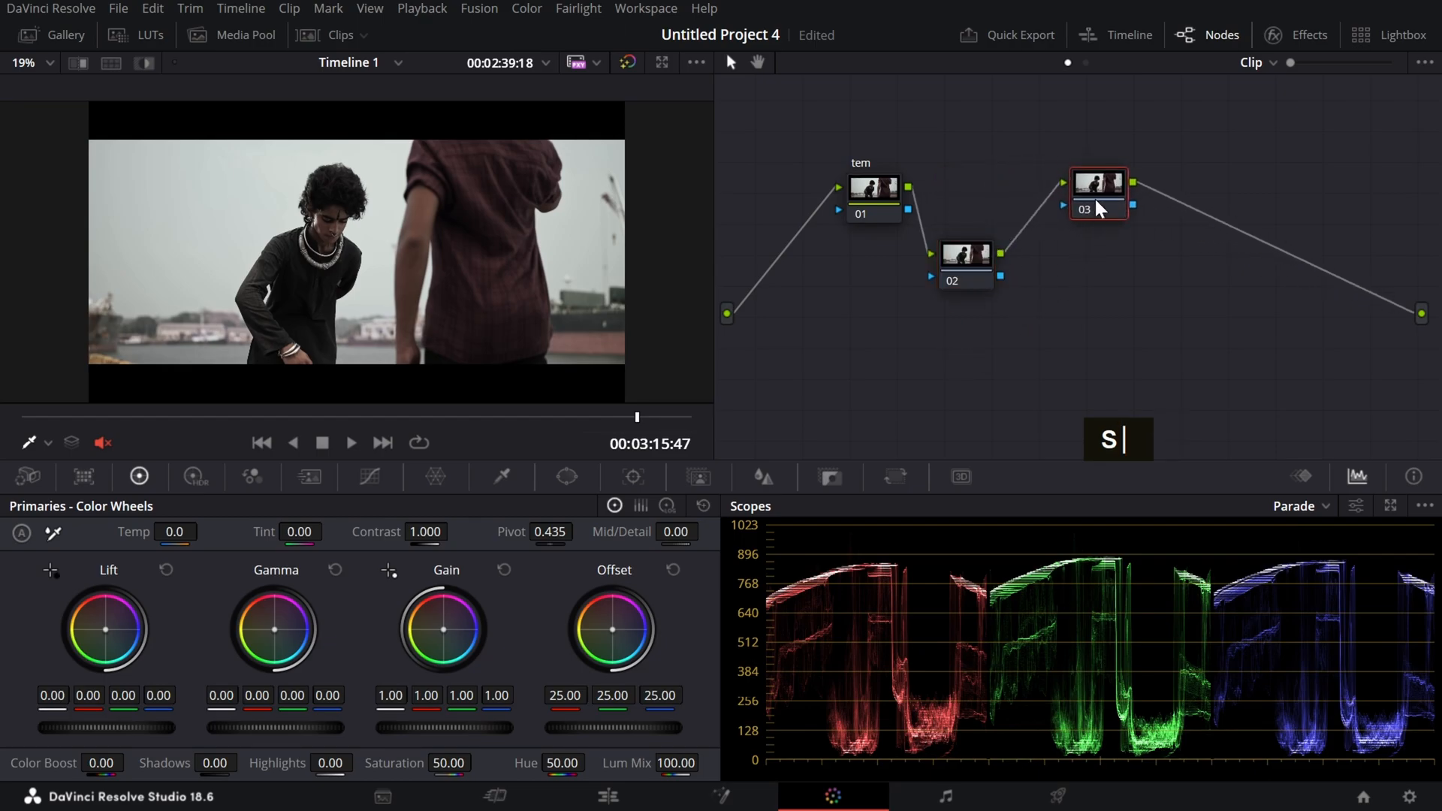
right_click(1094, 197)
mouse_move(1151, 298)
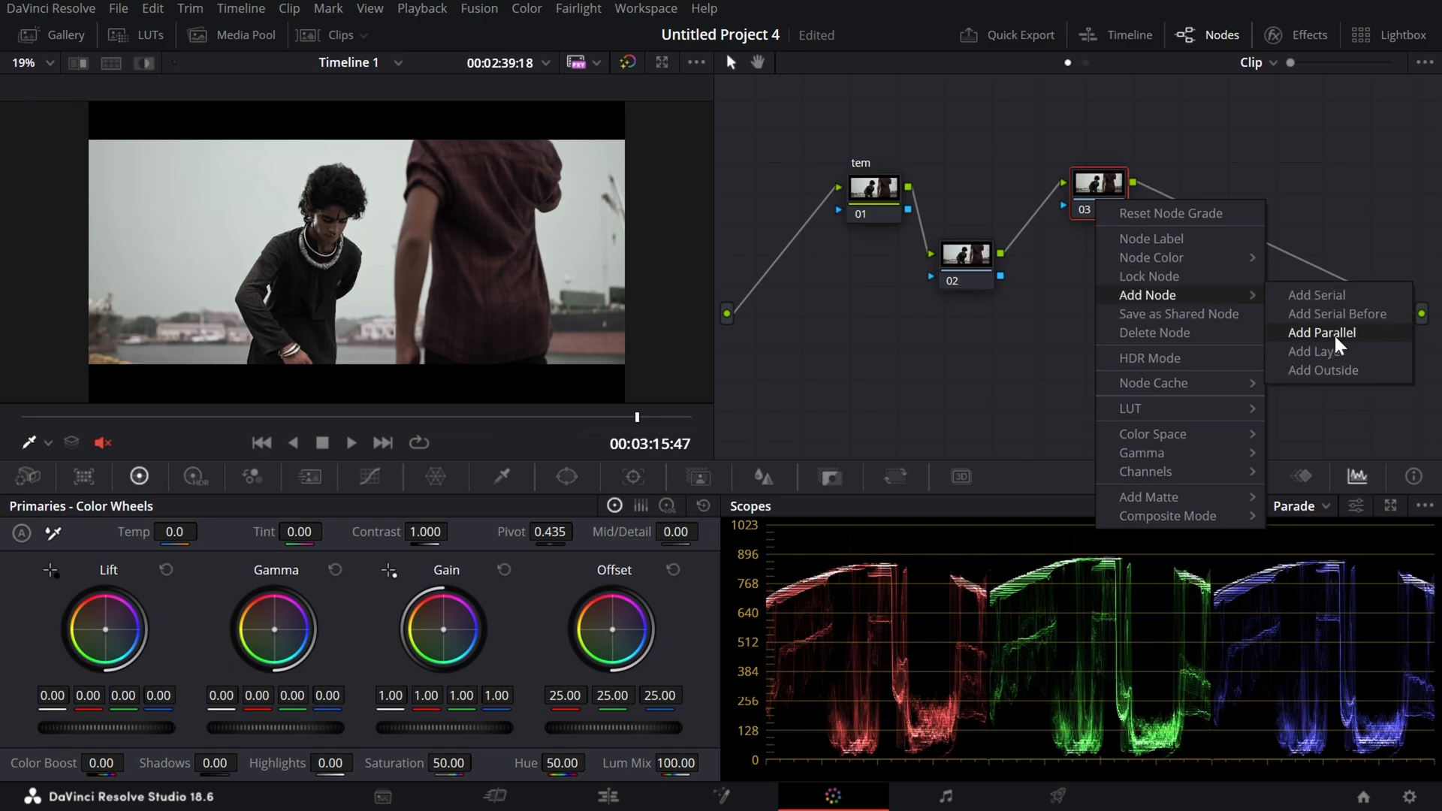
left_click_drag(1105, 211, 1091, 249)
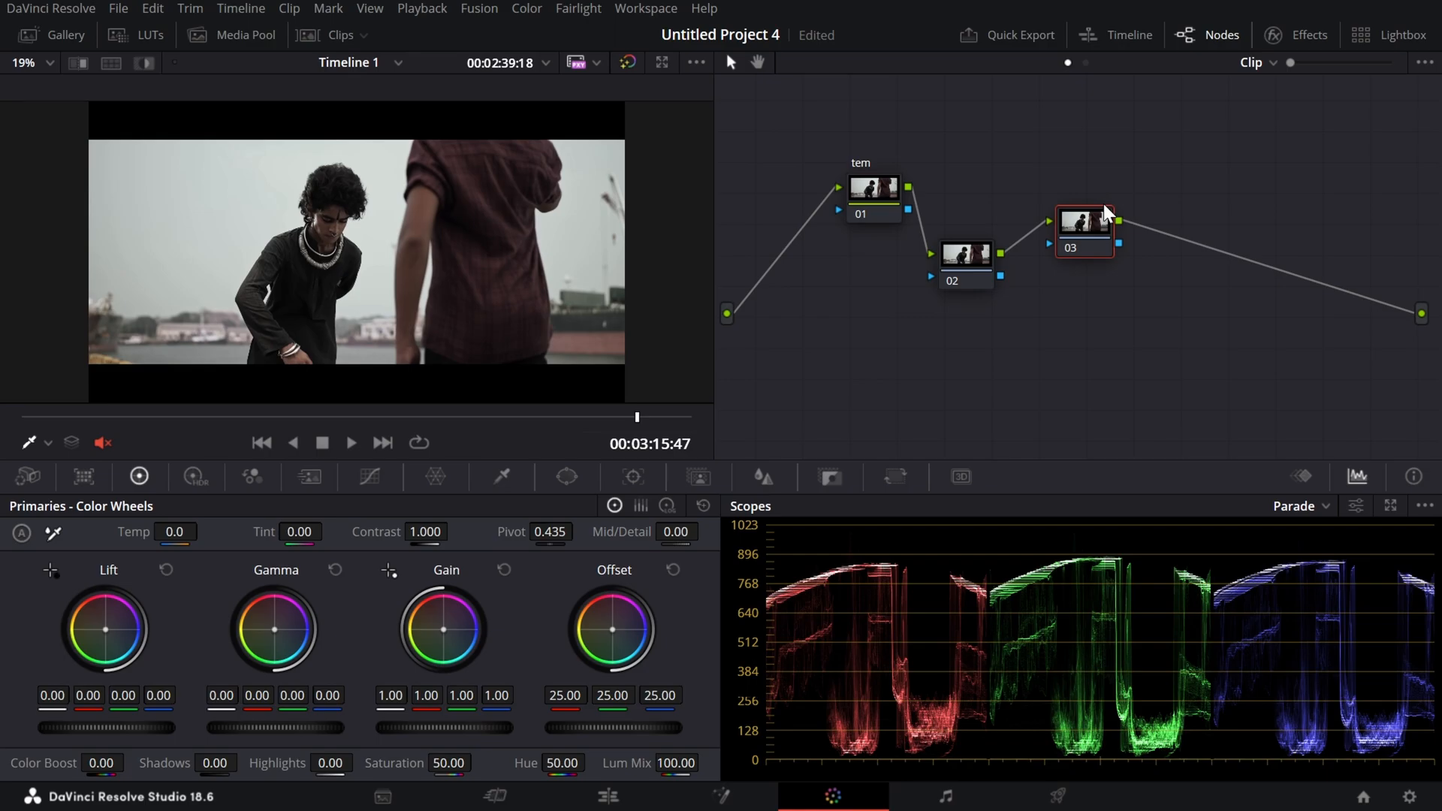
Step: Try adding a parallel node and, after undoing it, a layer node alongside node 03, and undo that as well
key("alt+p")
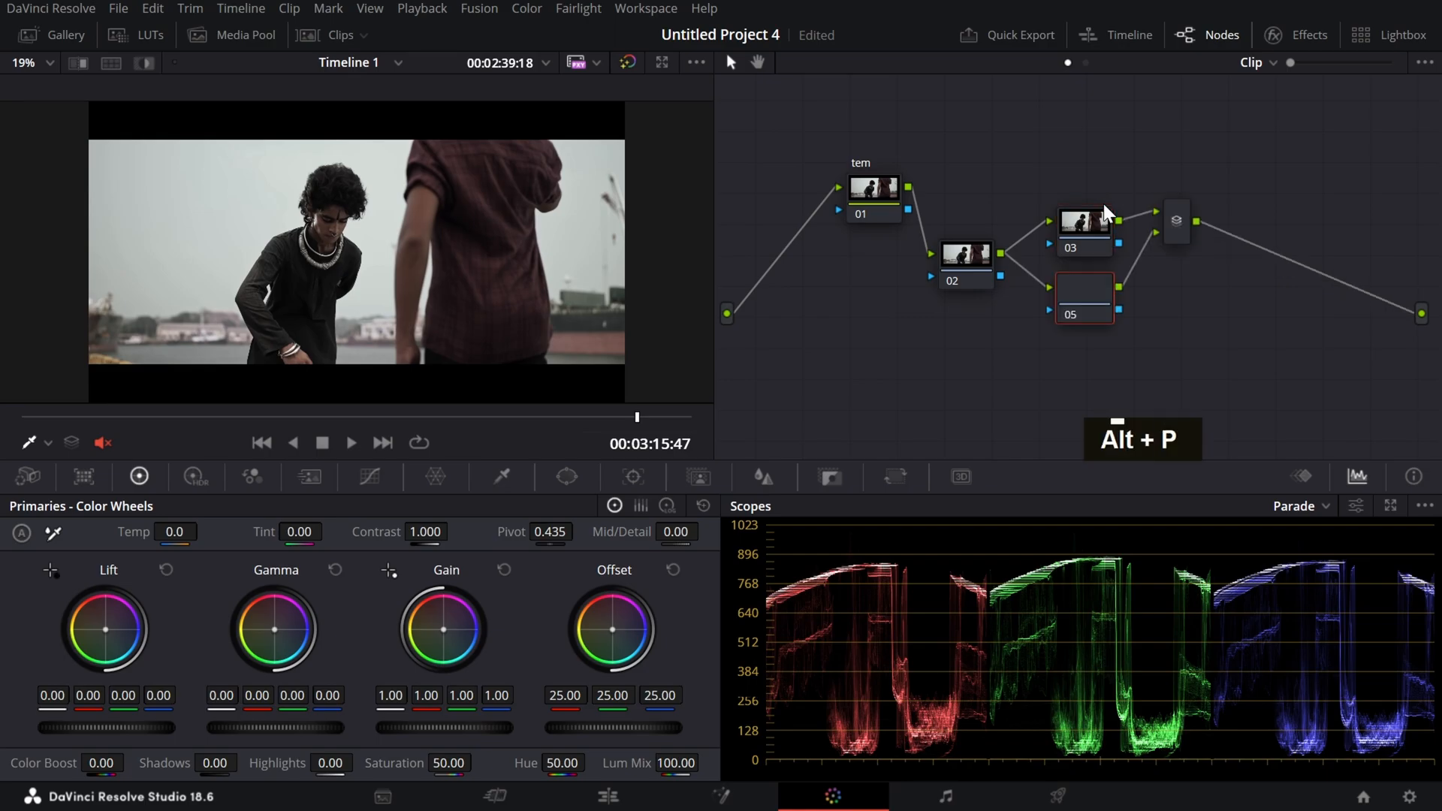
left_click_drag(1092, 237, 1101, 183)
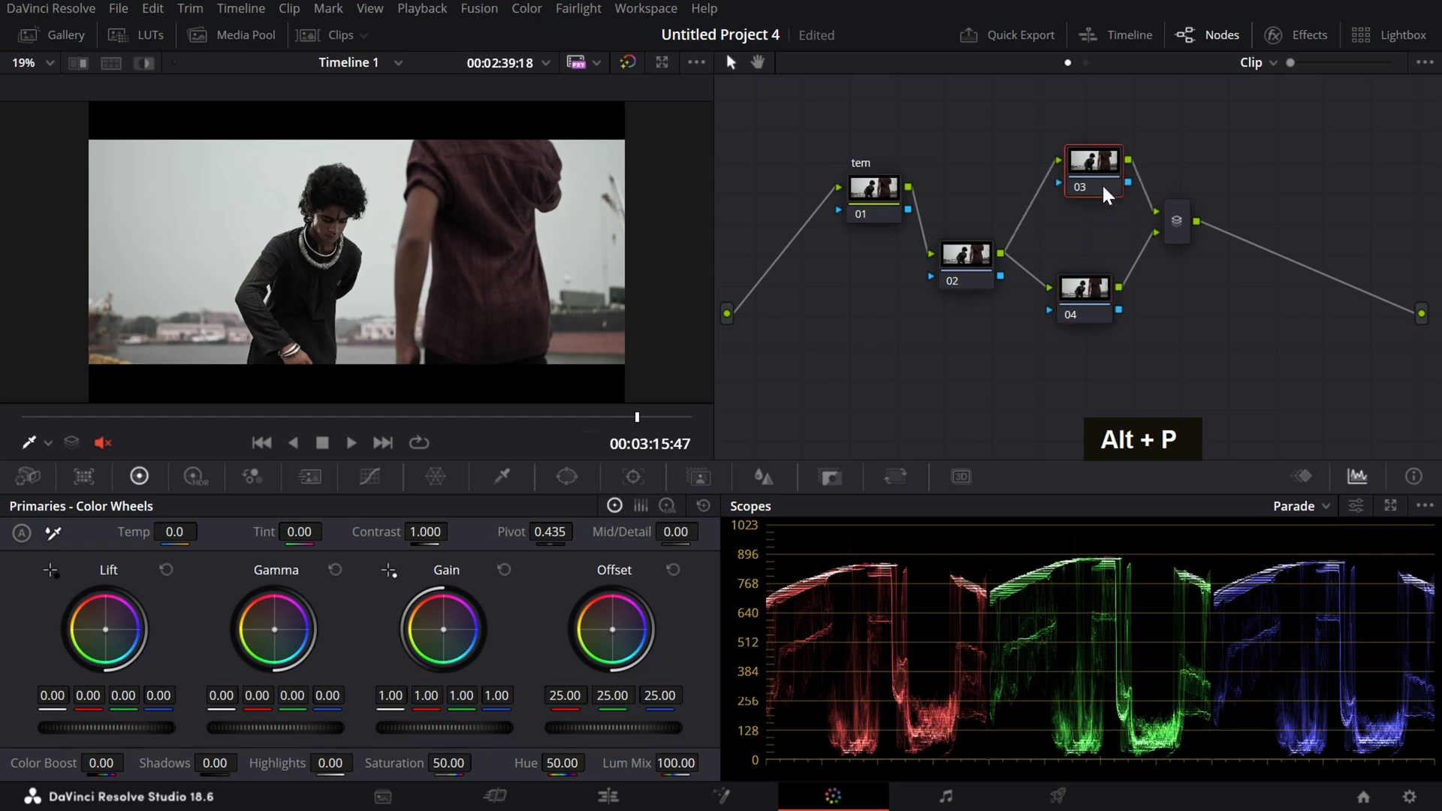
key("ctrl+z")
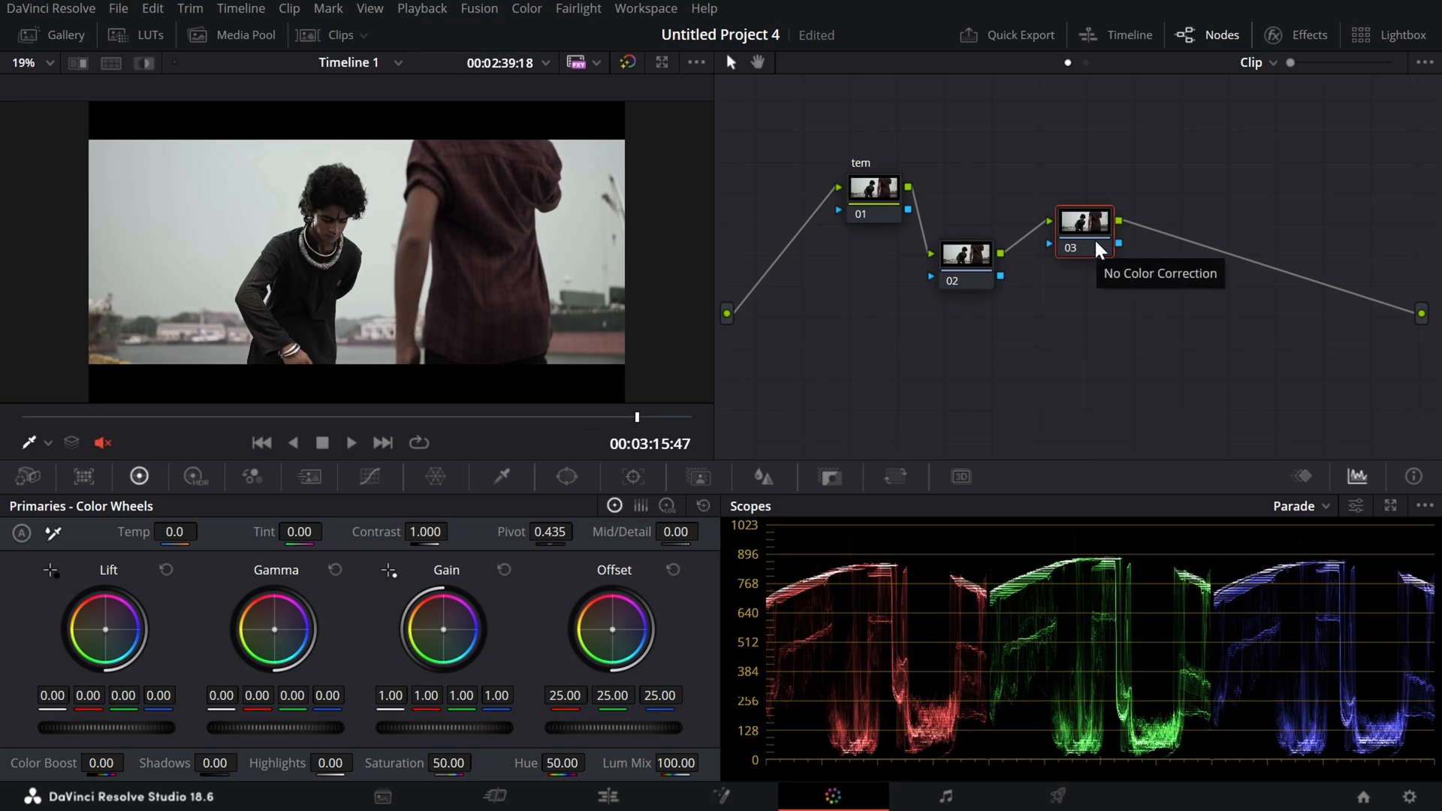
key("alt+l")
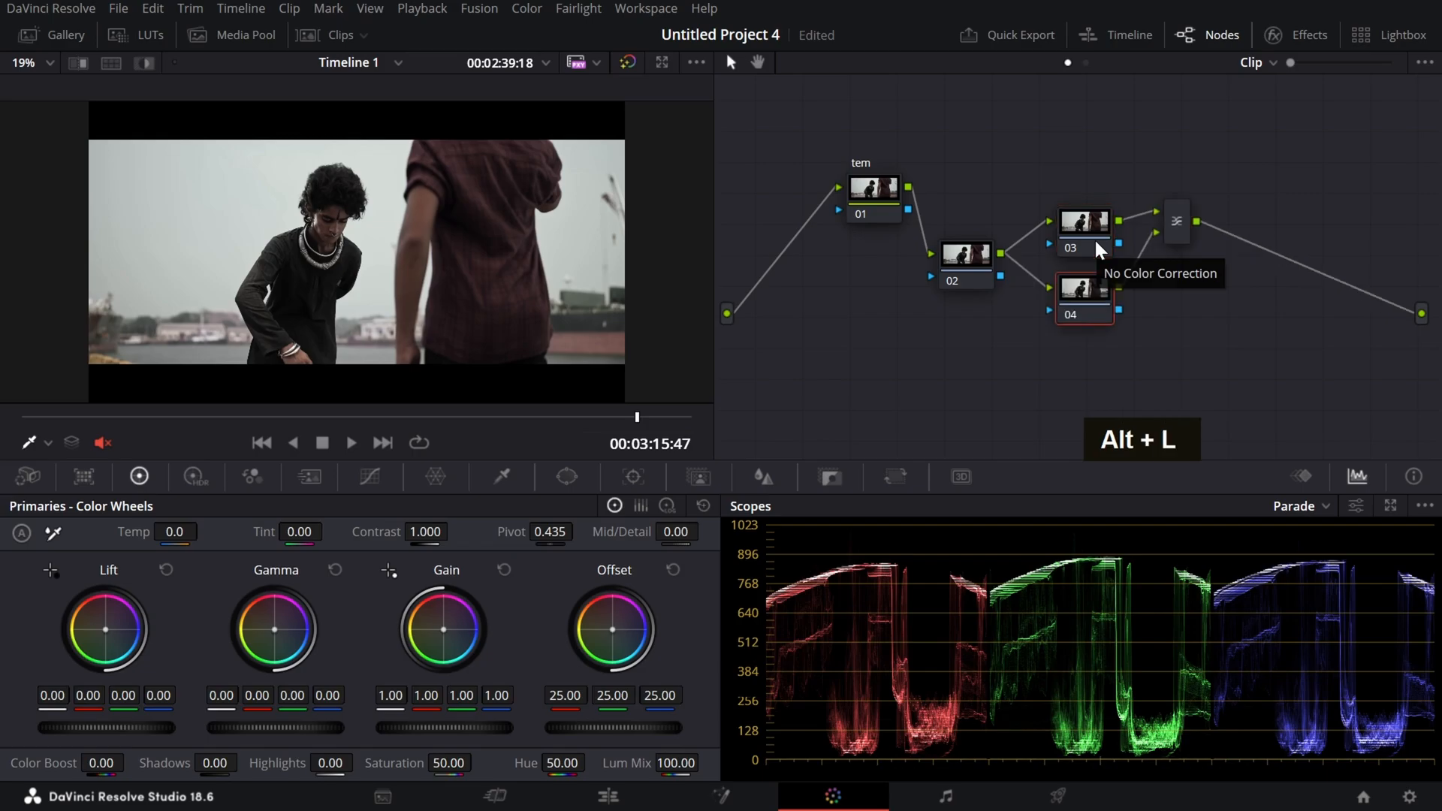
key("ctrl+z")
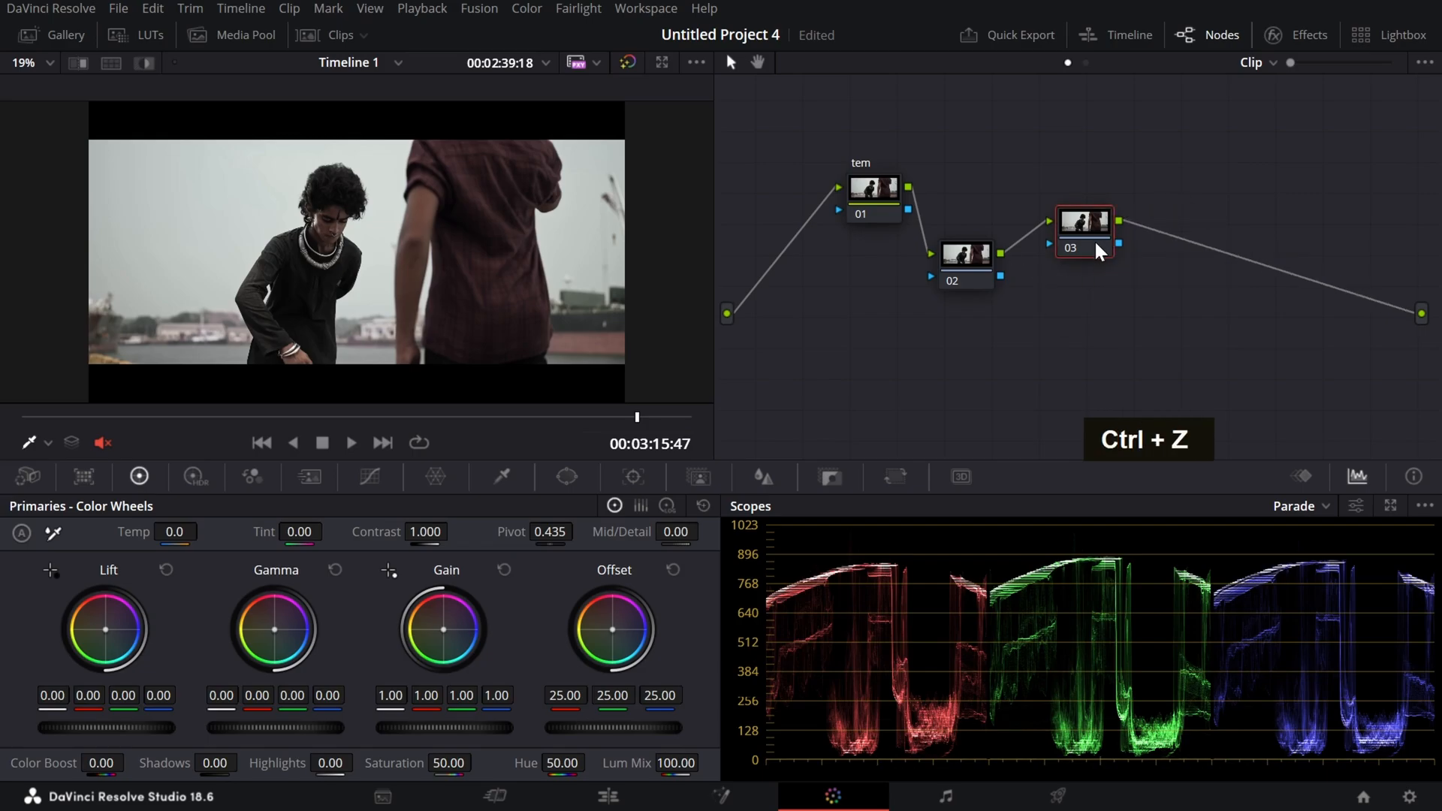
Step: Add an outside node after node 03
key("alt+o")
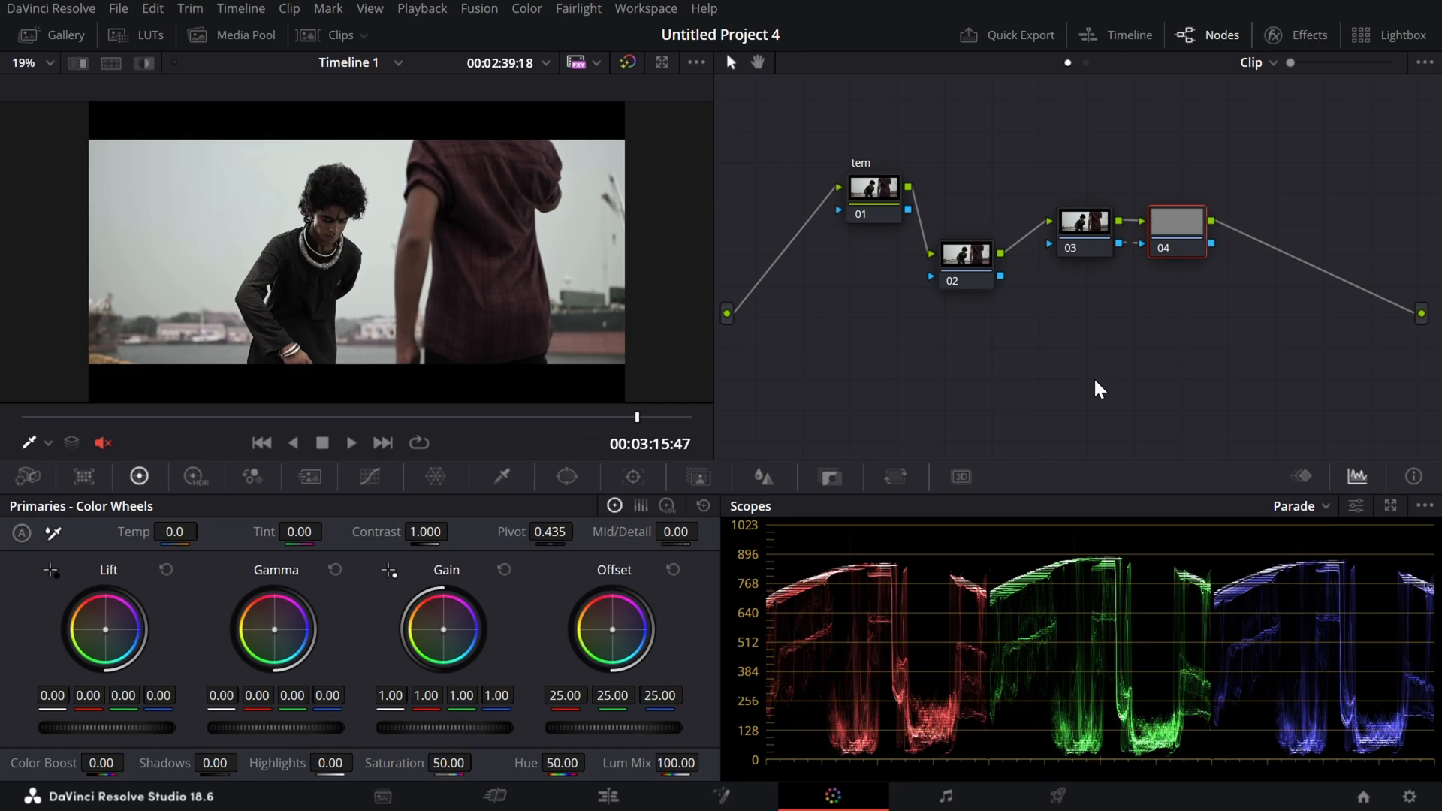
Step: Look through node 03's composite mode and matte options without changing them
right_click(1098, 230)
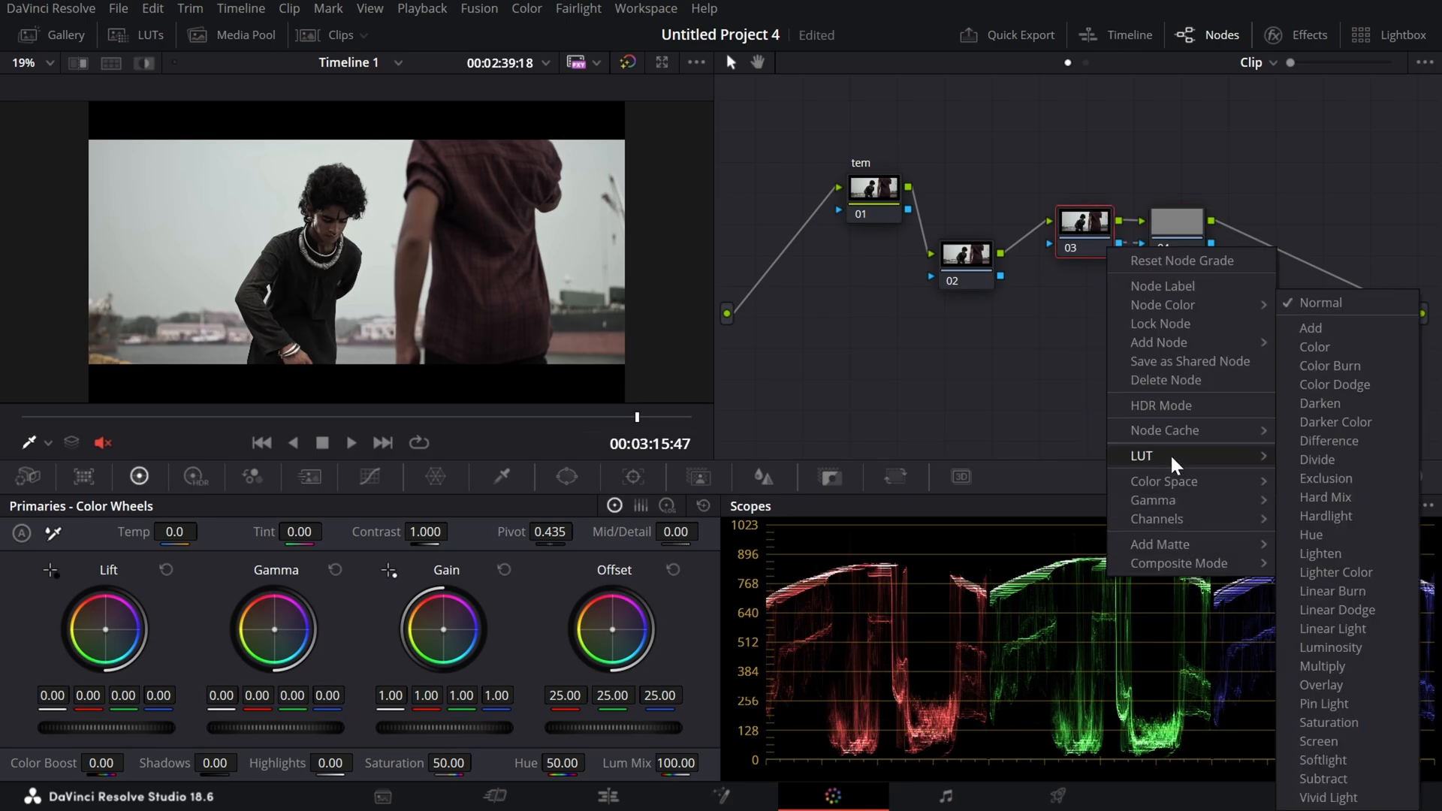
mouse_move(1187, 553)
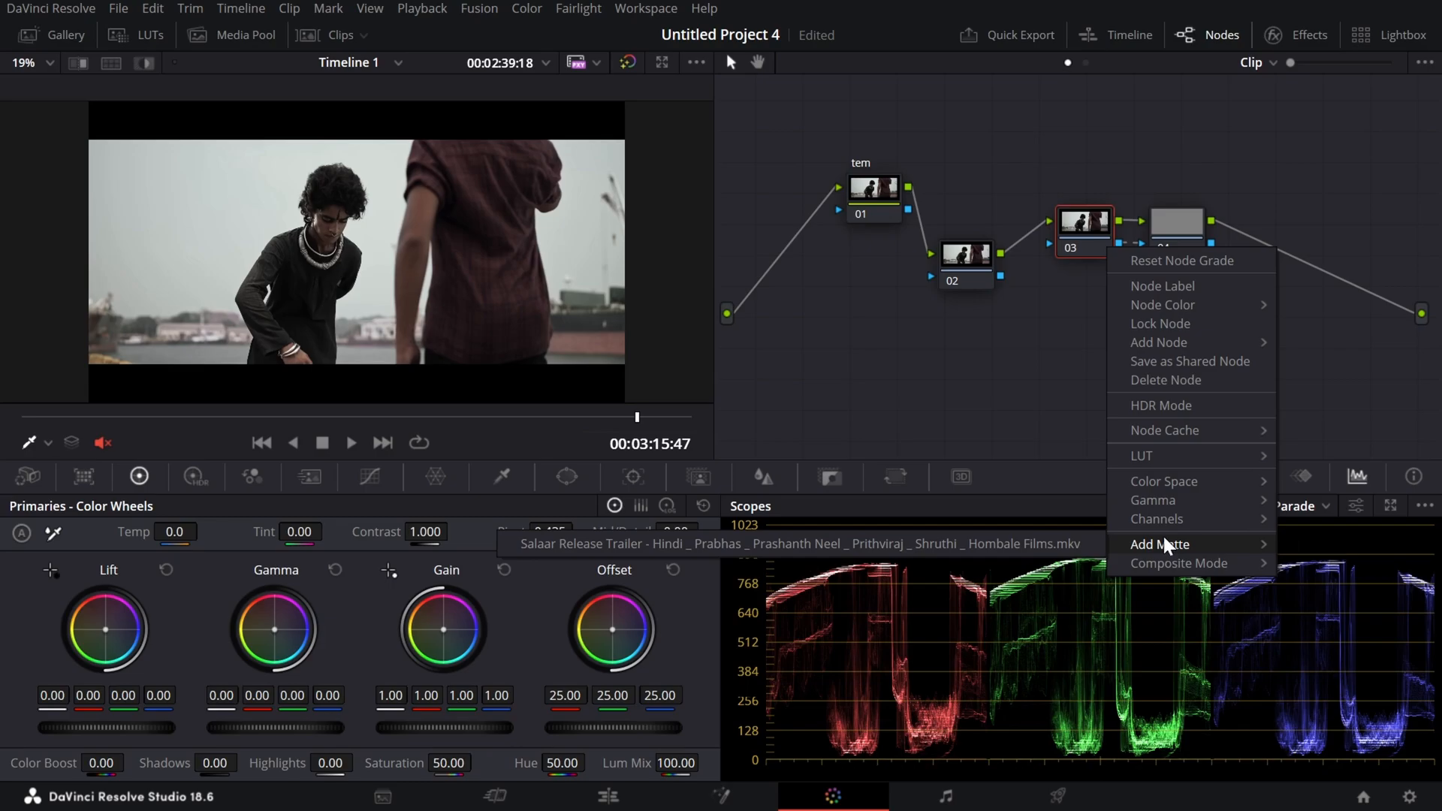
middle_click(1085, 351)
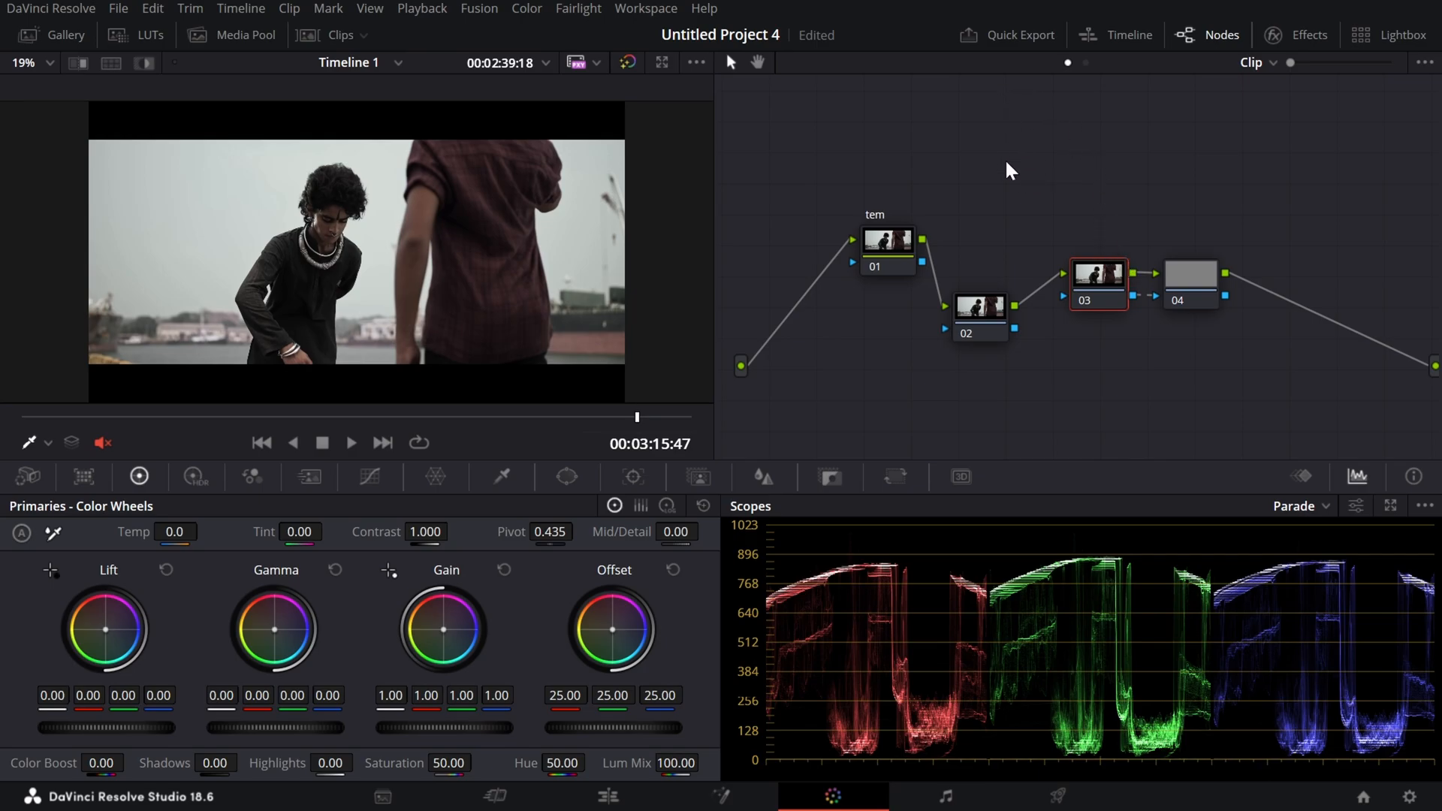
Step: Add an unconnected Key Mixer node in the empty area of the node graph above node 03
right_click(992, 110)
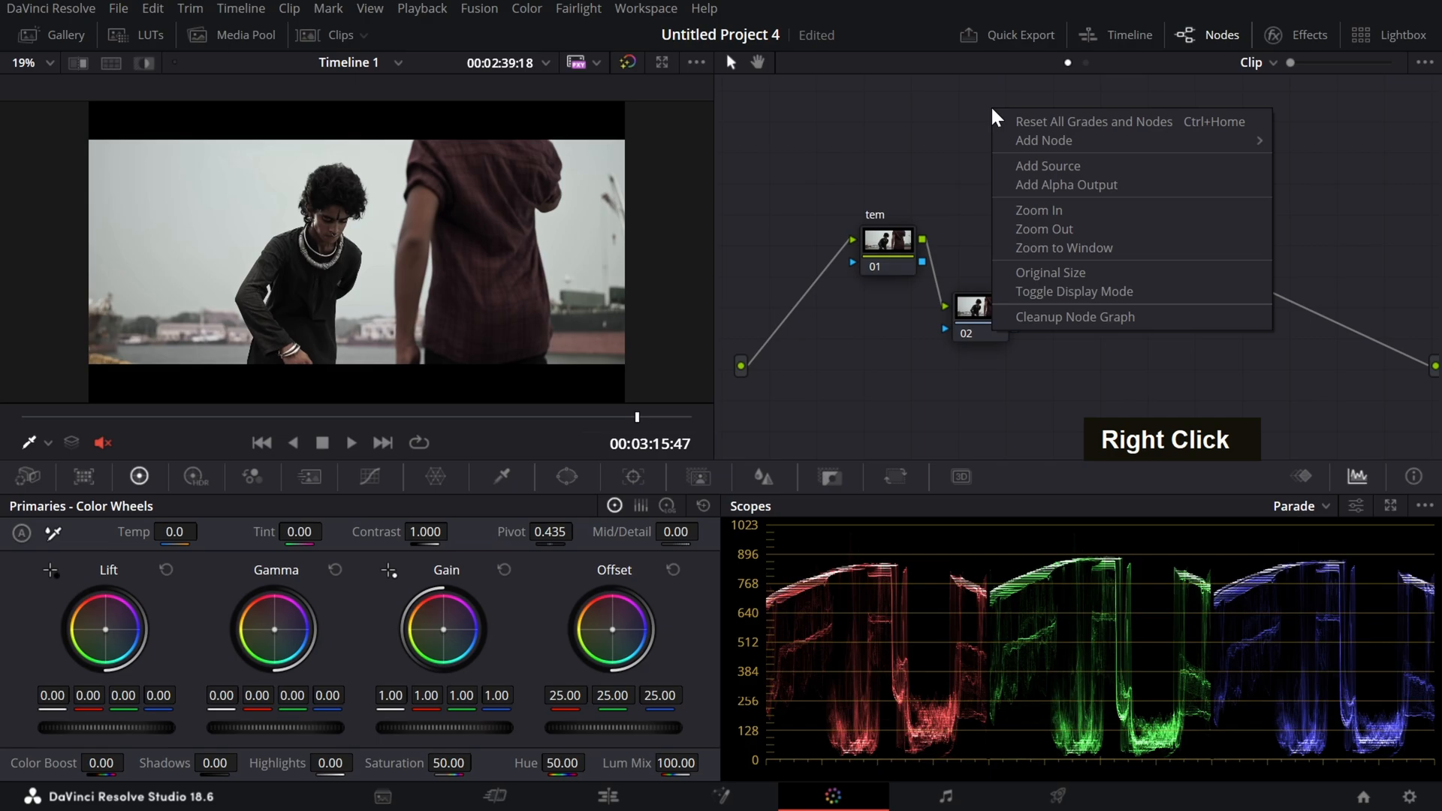
mouse_move(1025, 132)
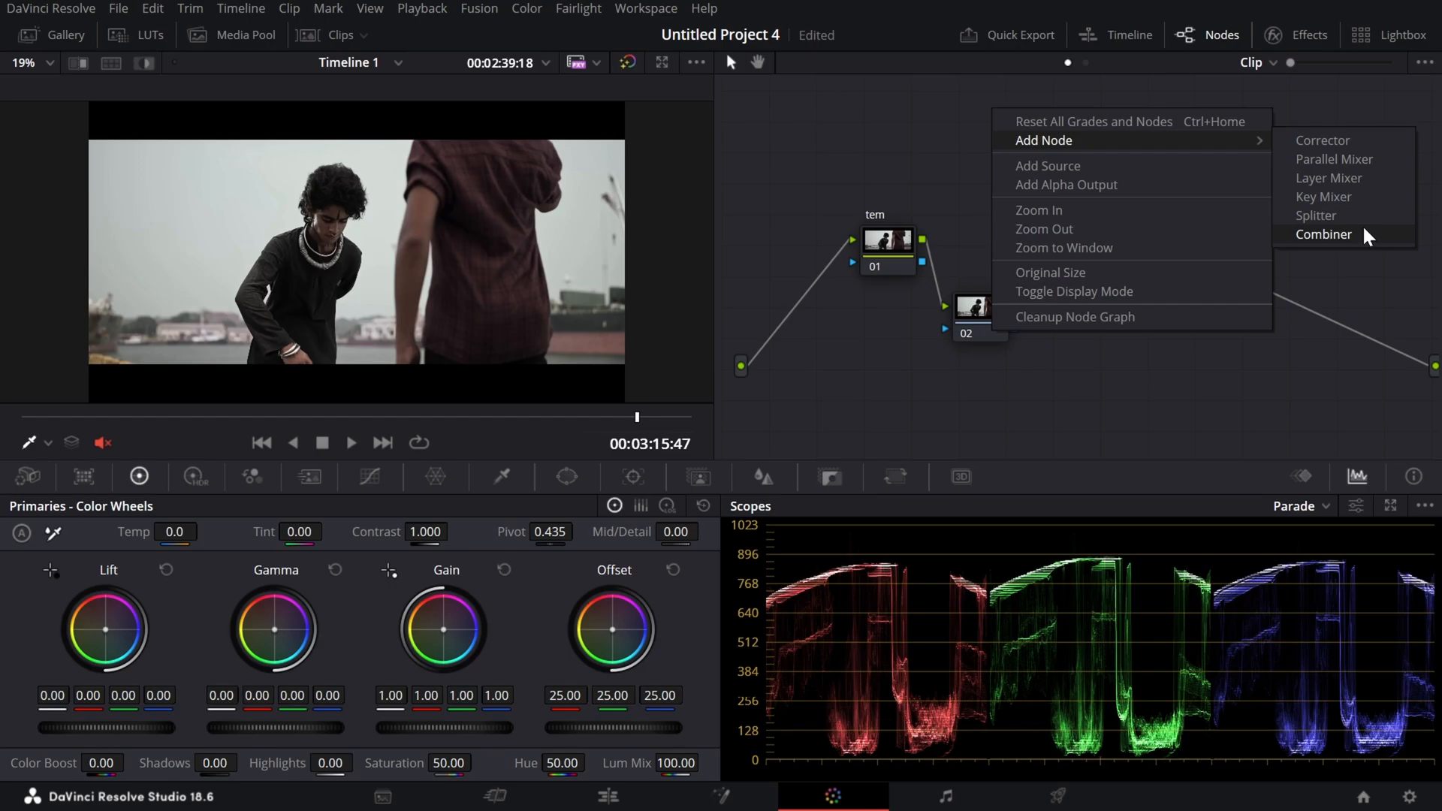
left_click(1365, 135)
right_click(1241, 147)
mouse_move(1243, 169)
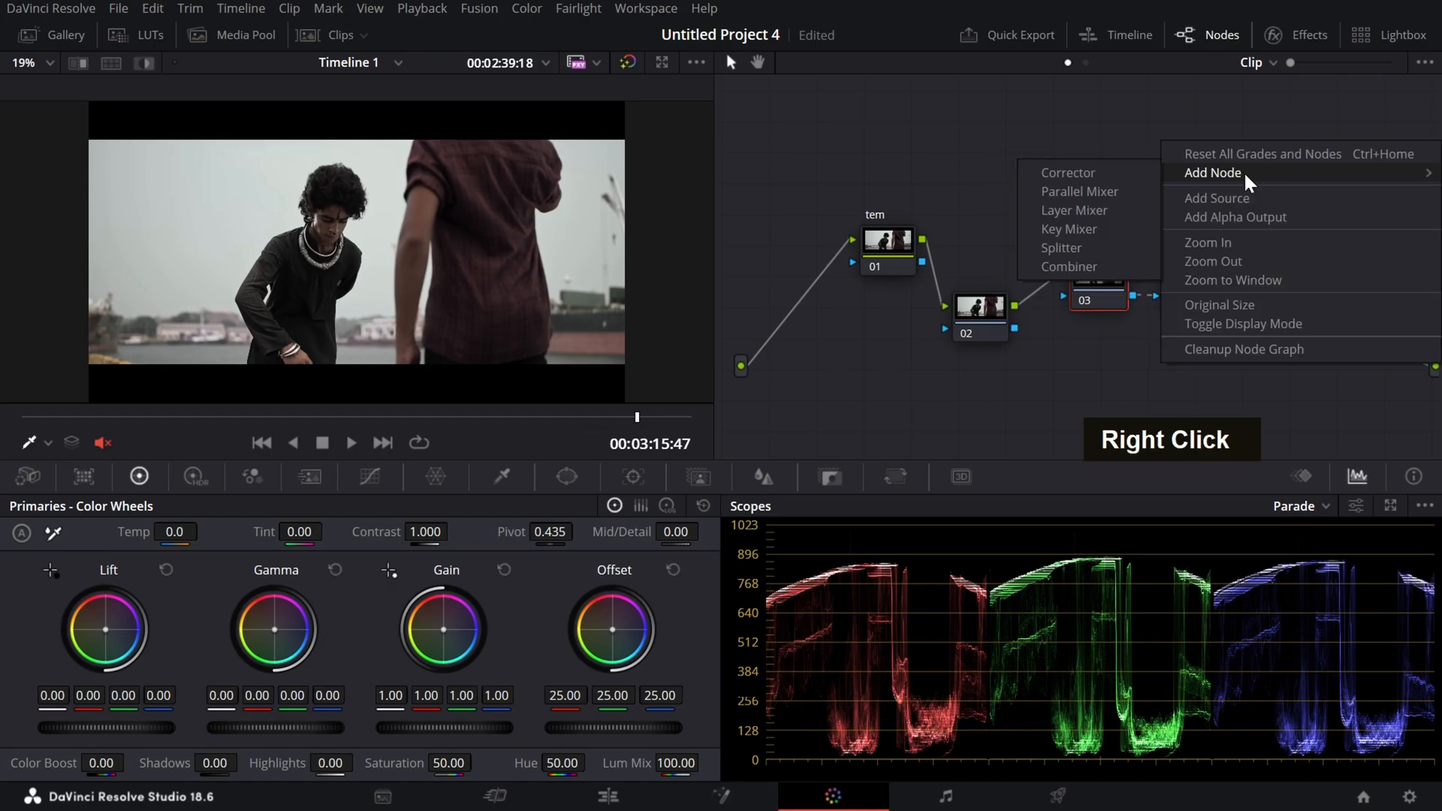
left_click(1127, 171)
left_click_drag(1220, 149, 1083, 202)
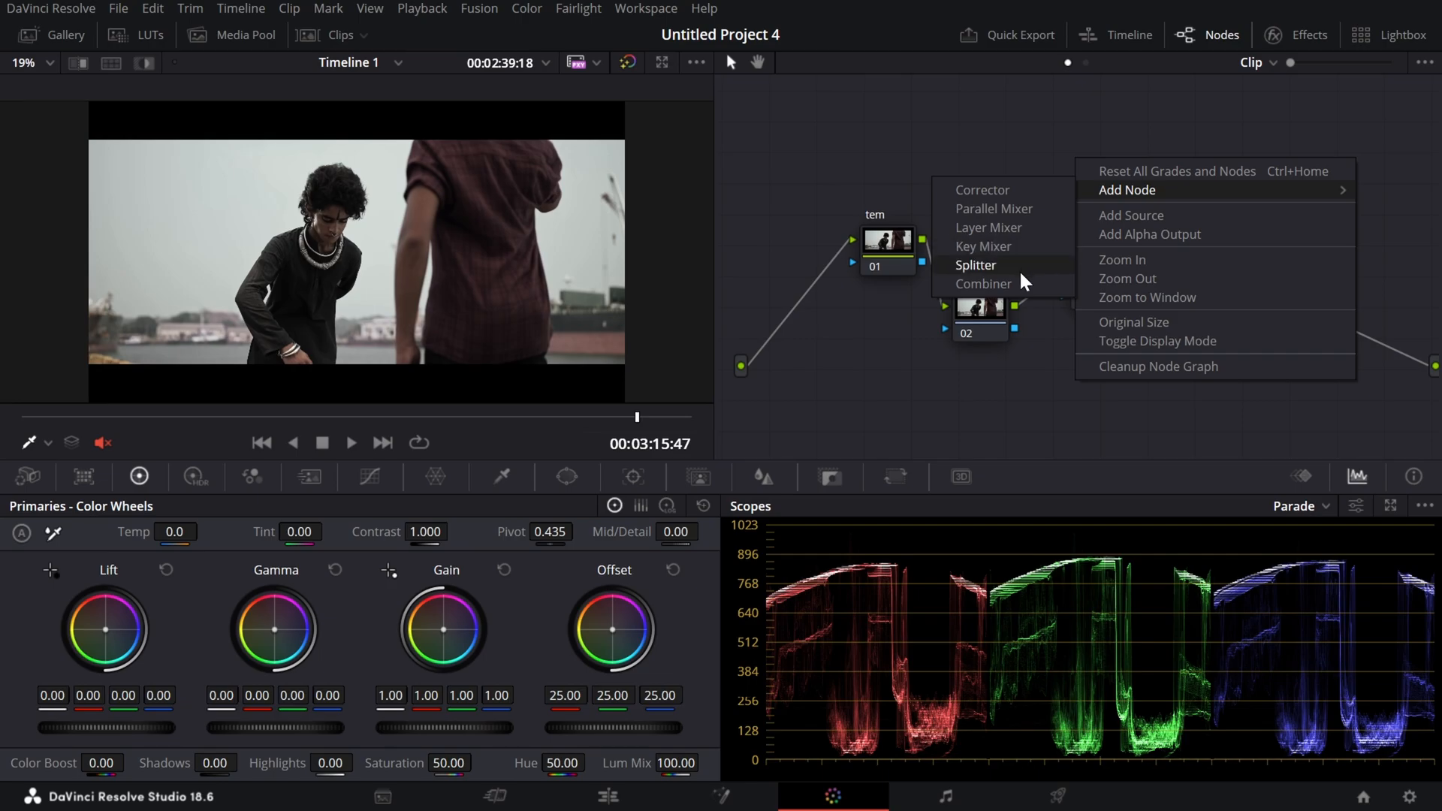
left_click(1017, 239)
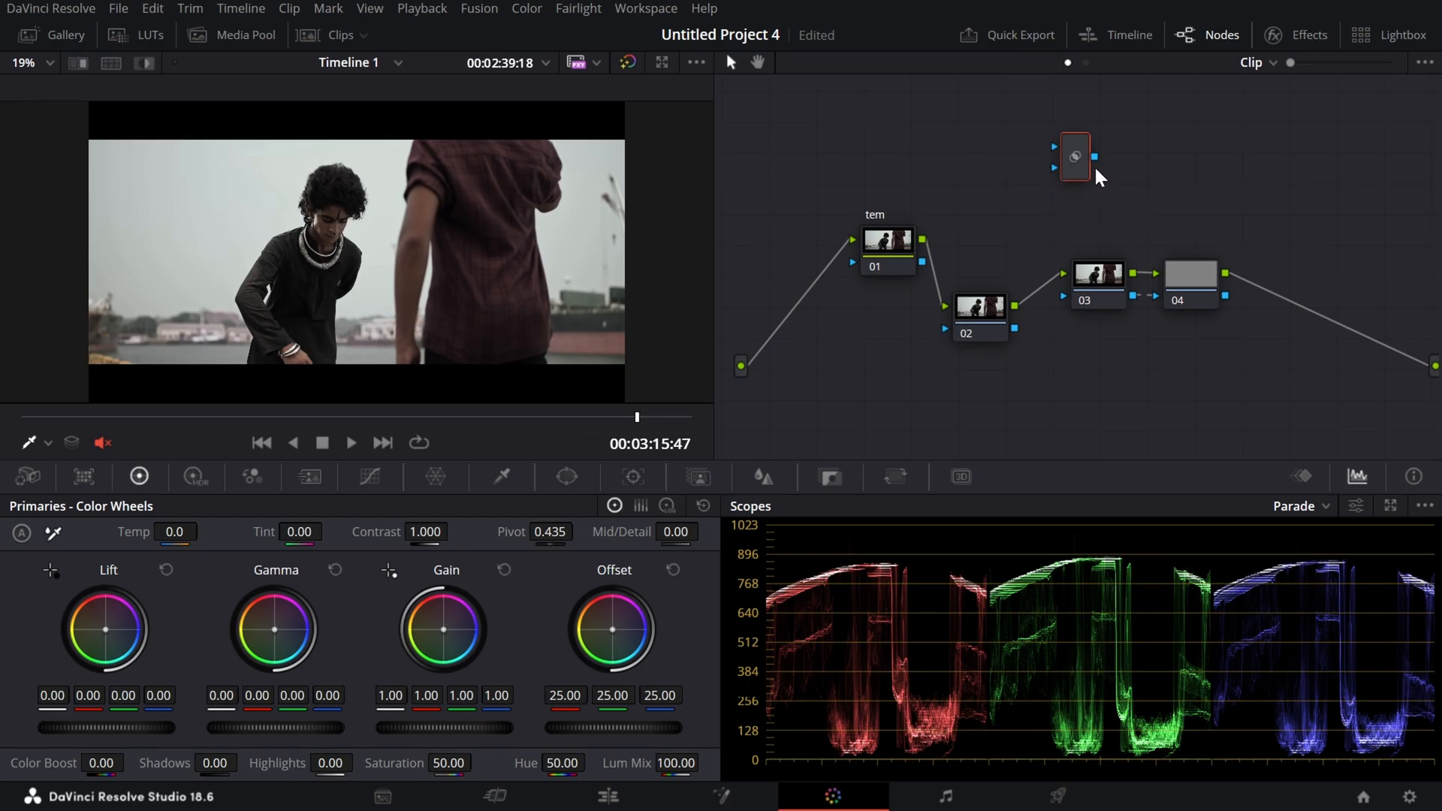
Step: Add an unconnected Splitter node above node 04 and move it closer to the key mixer
right_click(1164, 191)
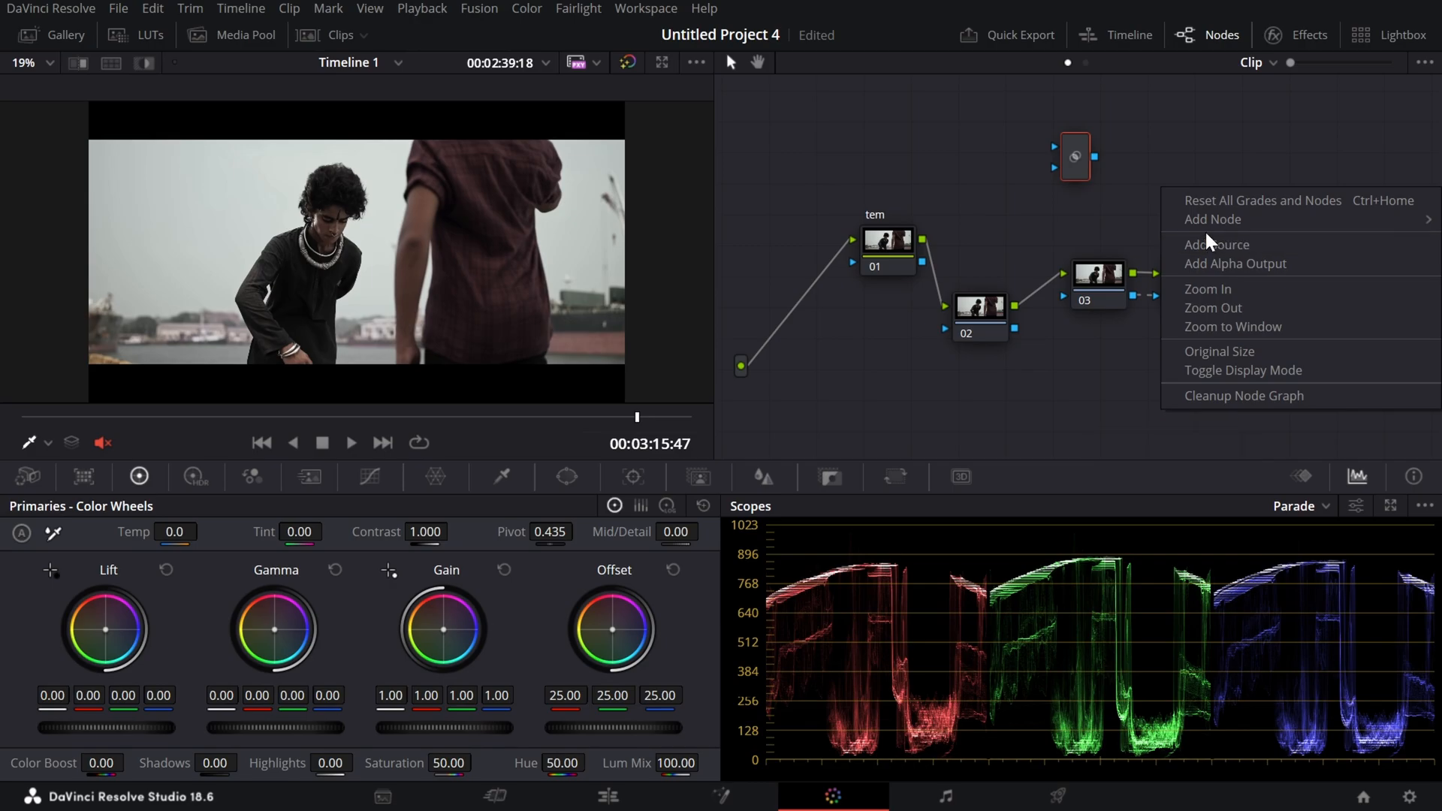
mouse_move(1201, 227)
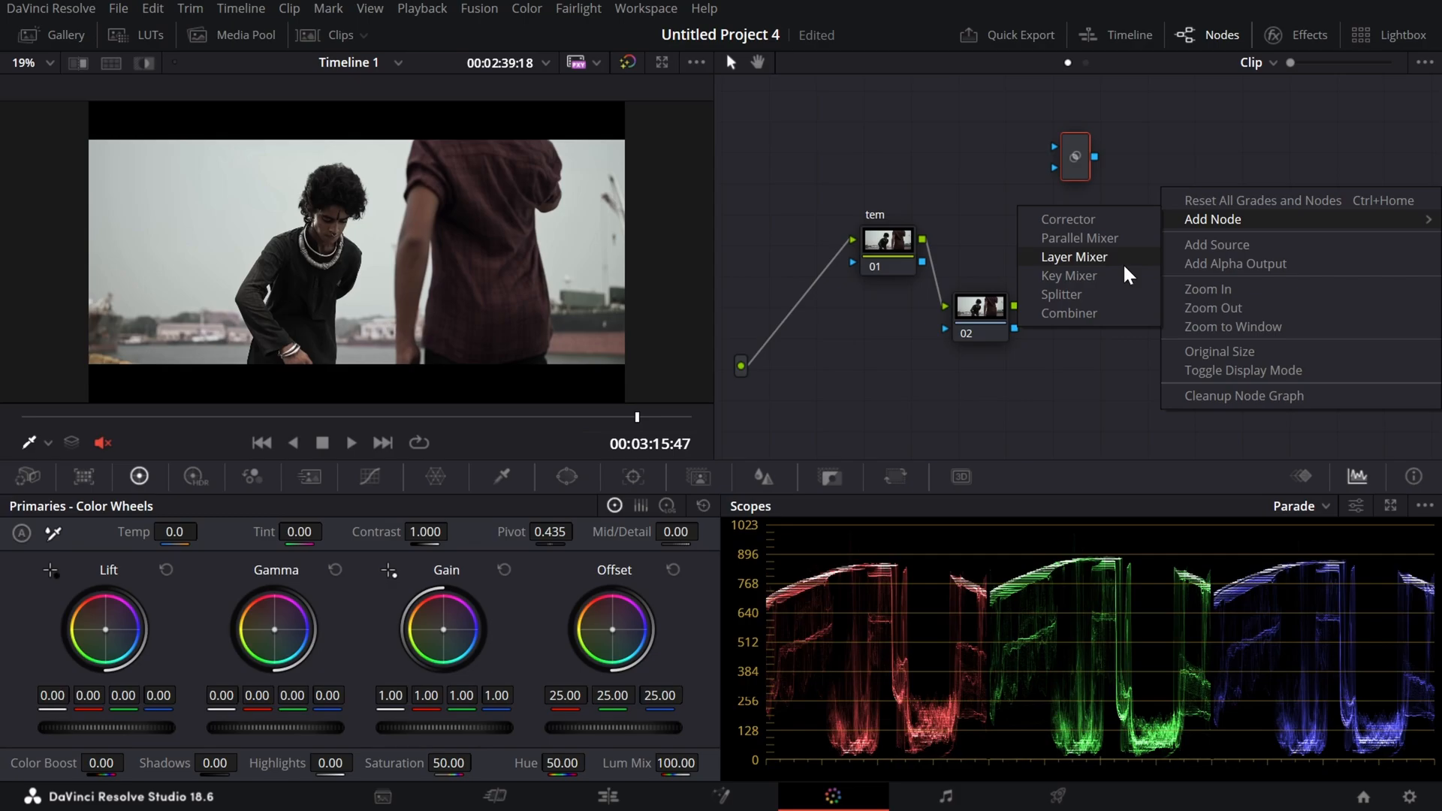
left_click(1092, 296)
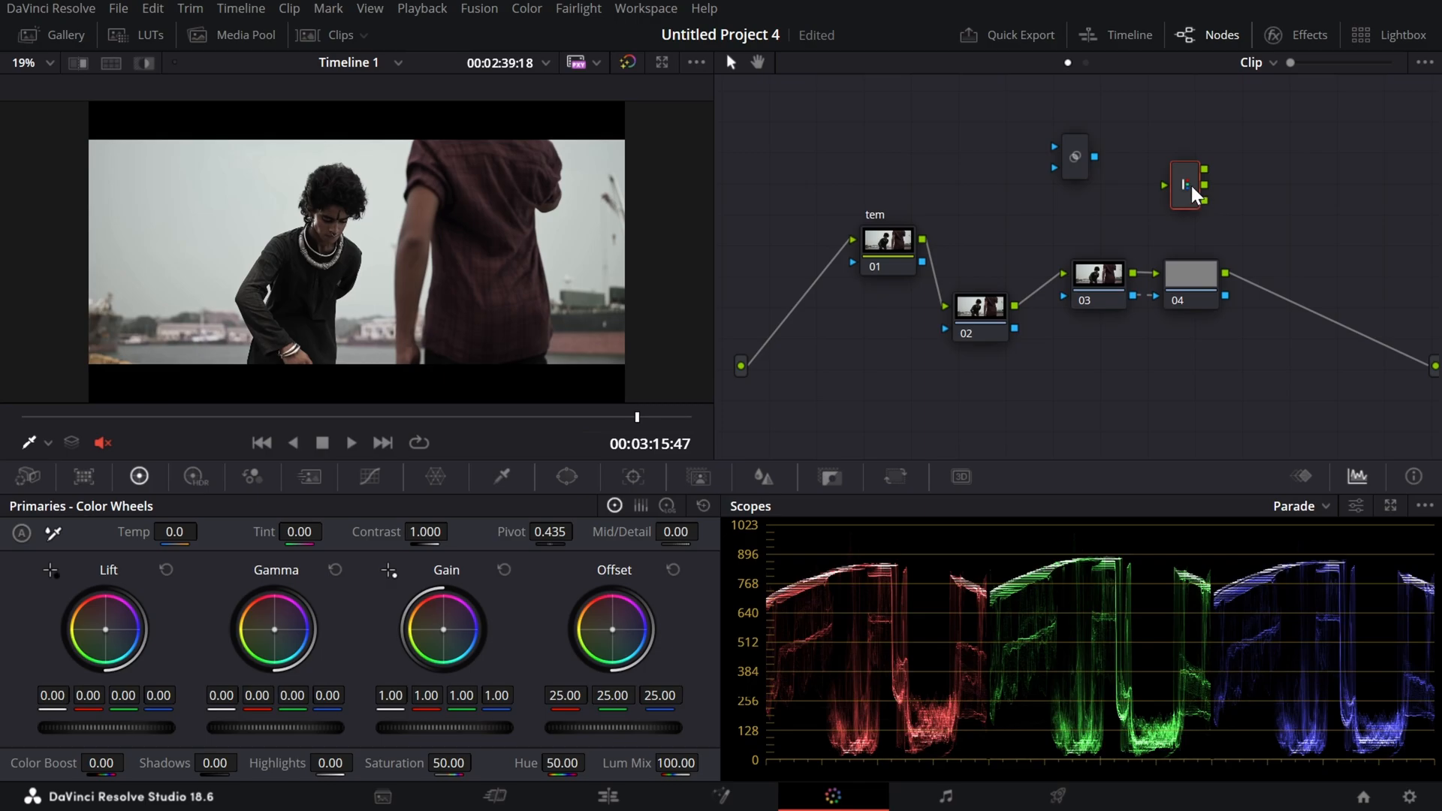
left_click_drag(1184, 179, 1138, 174)
left_click(1191, 304)
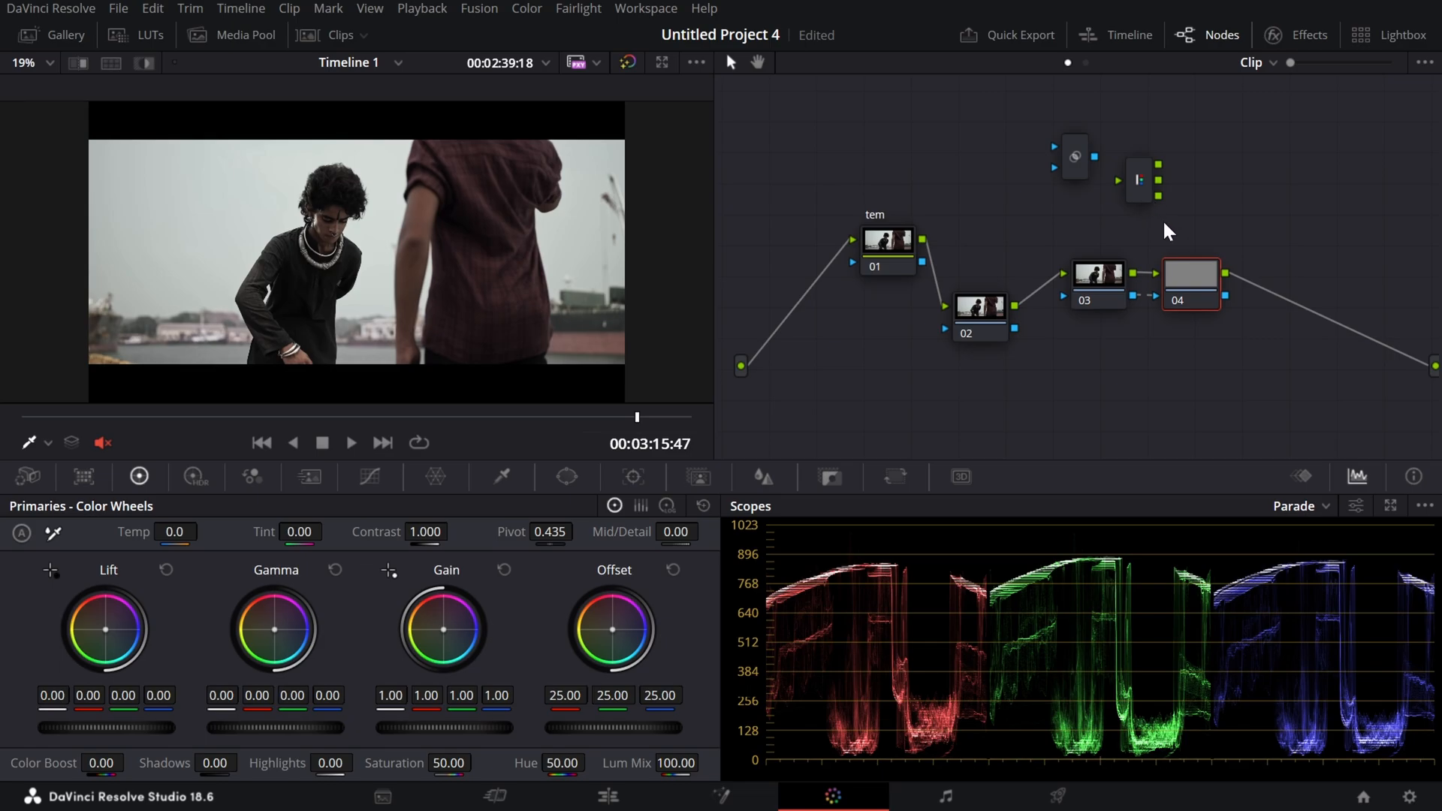
Step: Add an unconnected Combiner node in the empty area beyond the splitter
right_click(1159, 177)
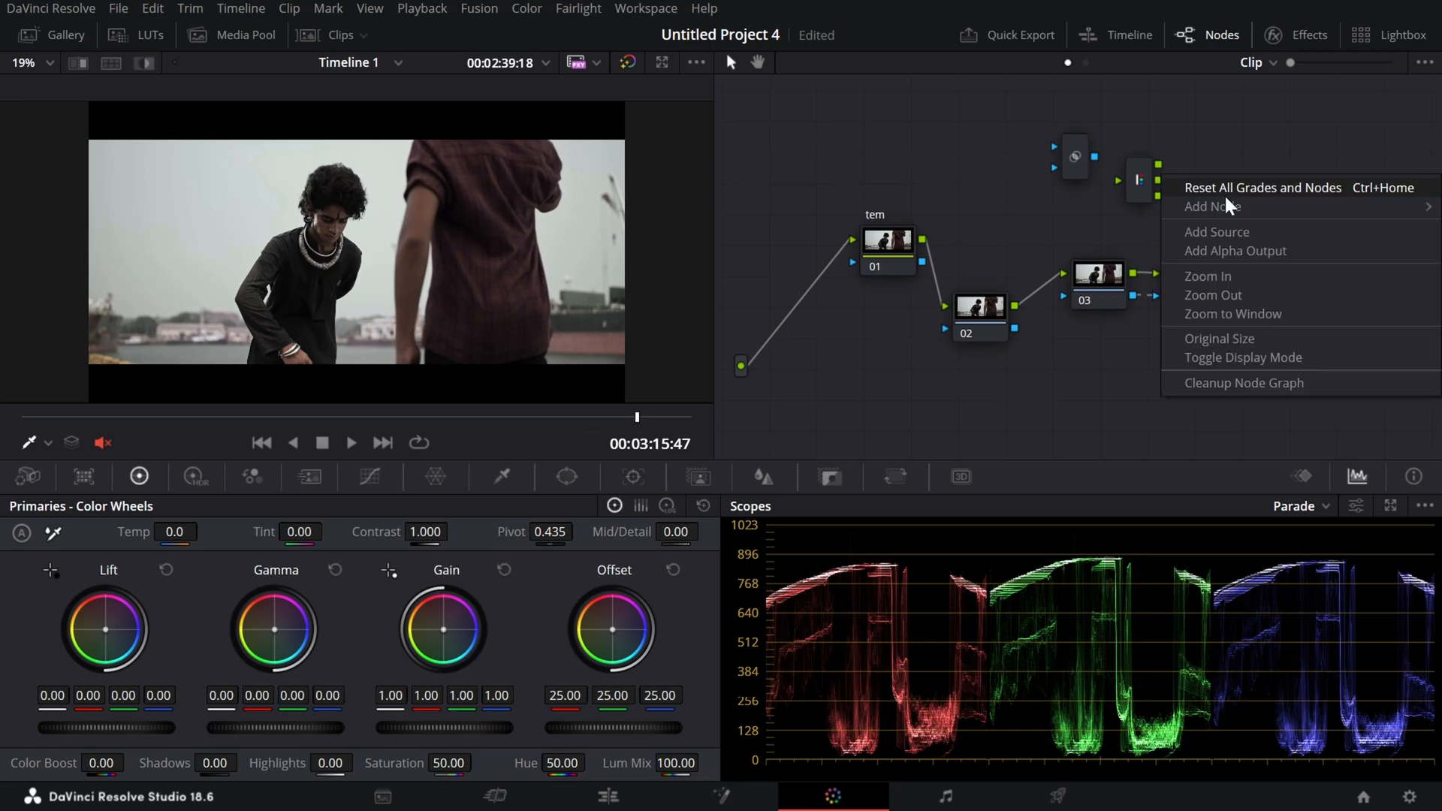
mouse_move(1187, 199)
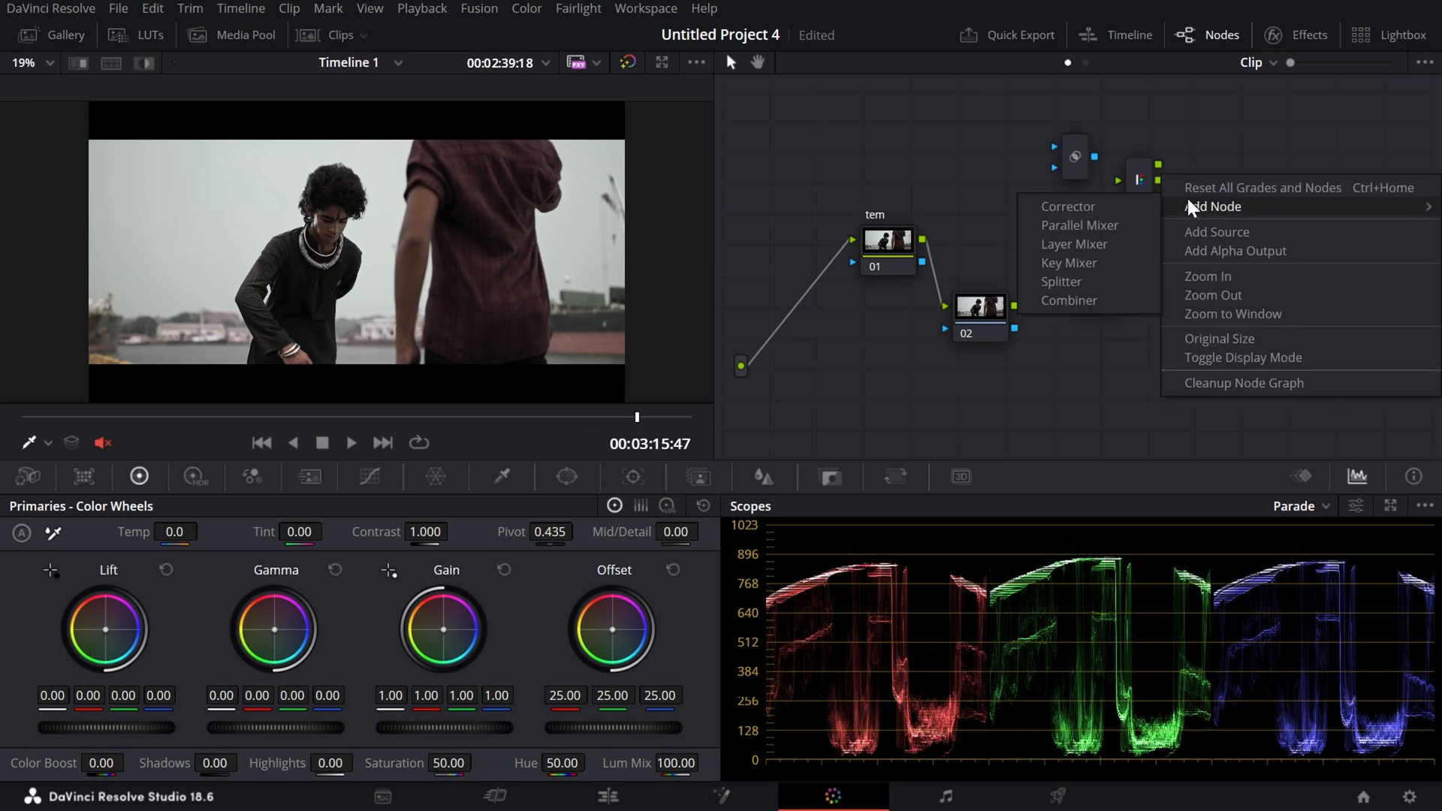
left_click(1121, 303)
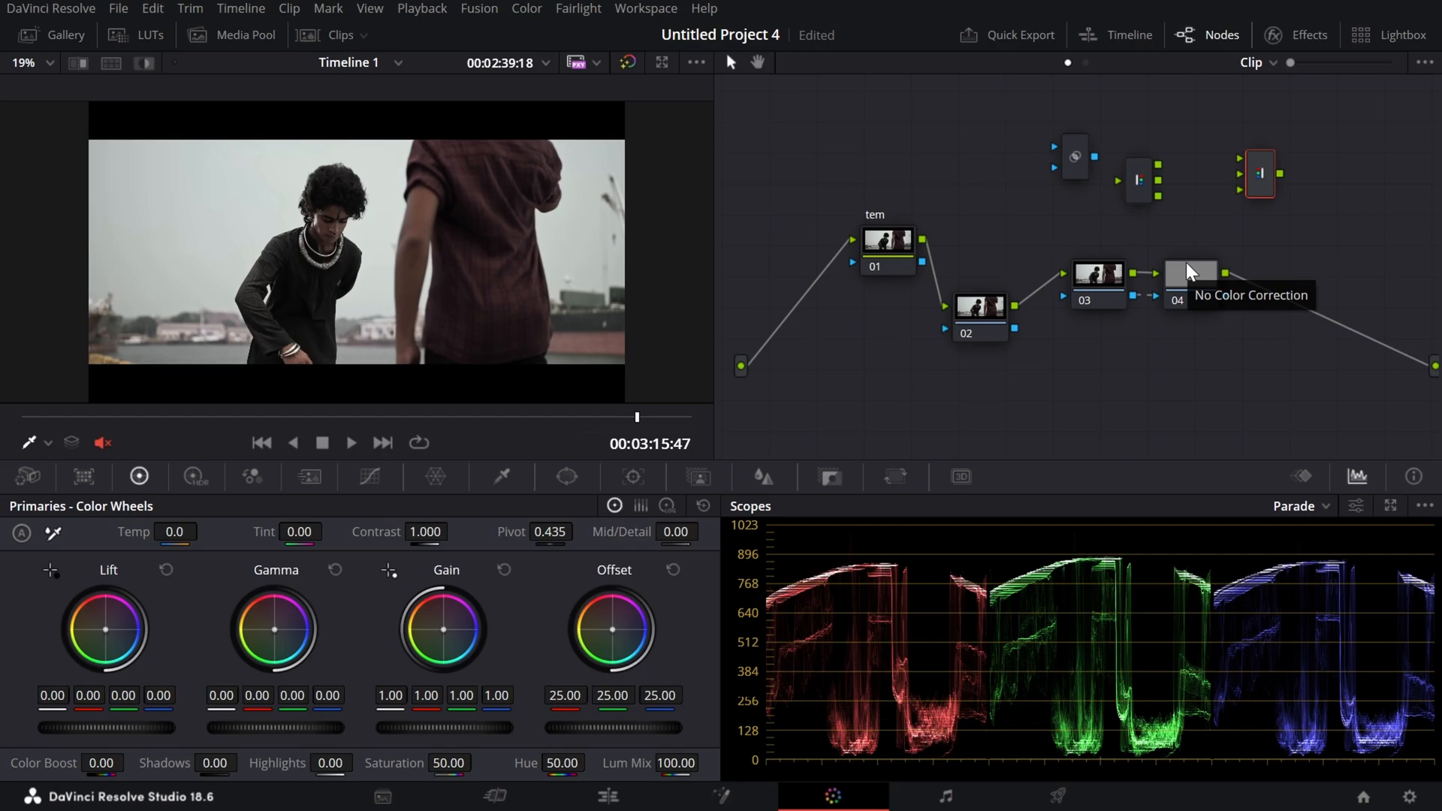
Step: Clear the extra nodes and reset all primary color wheel adjustments on the remaining node 01
key("Delete")
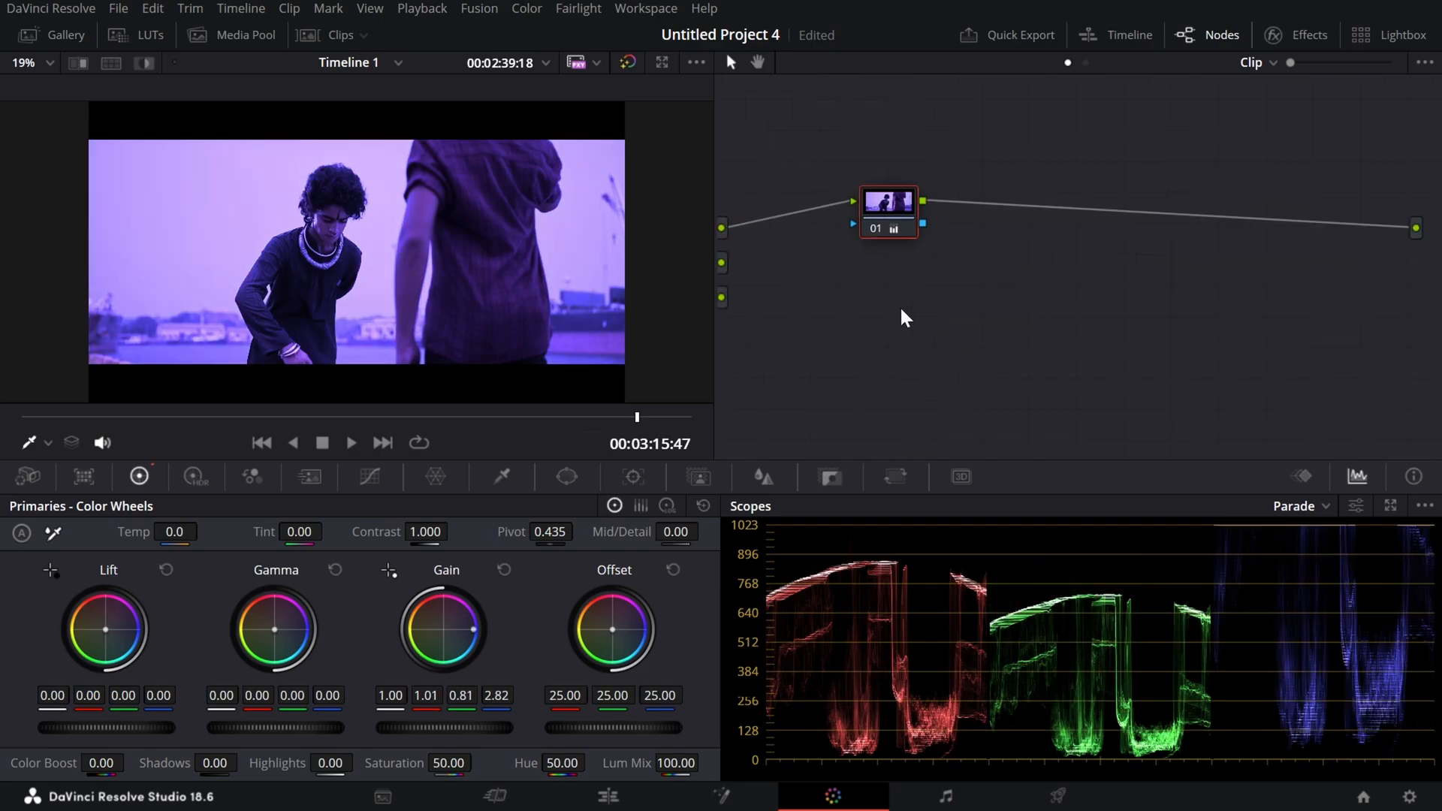
left_click_drag(876, 201, 785, 150)
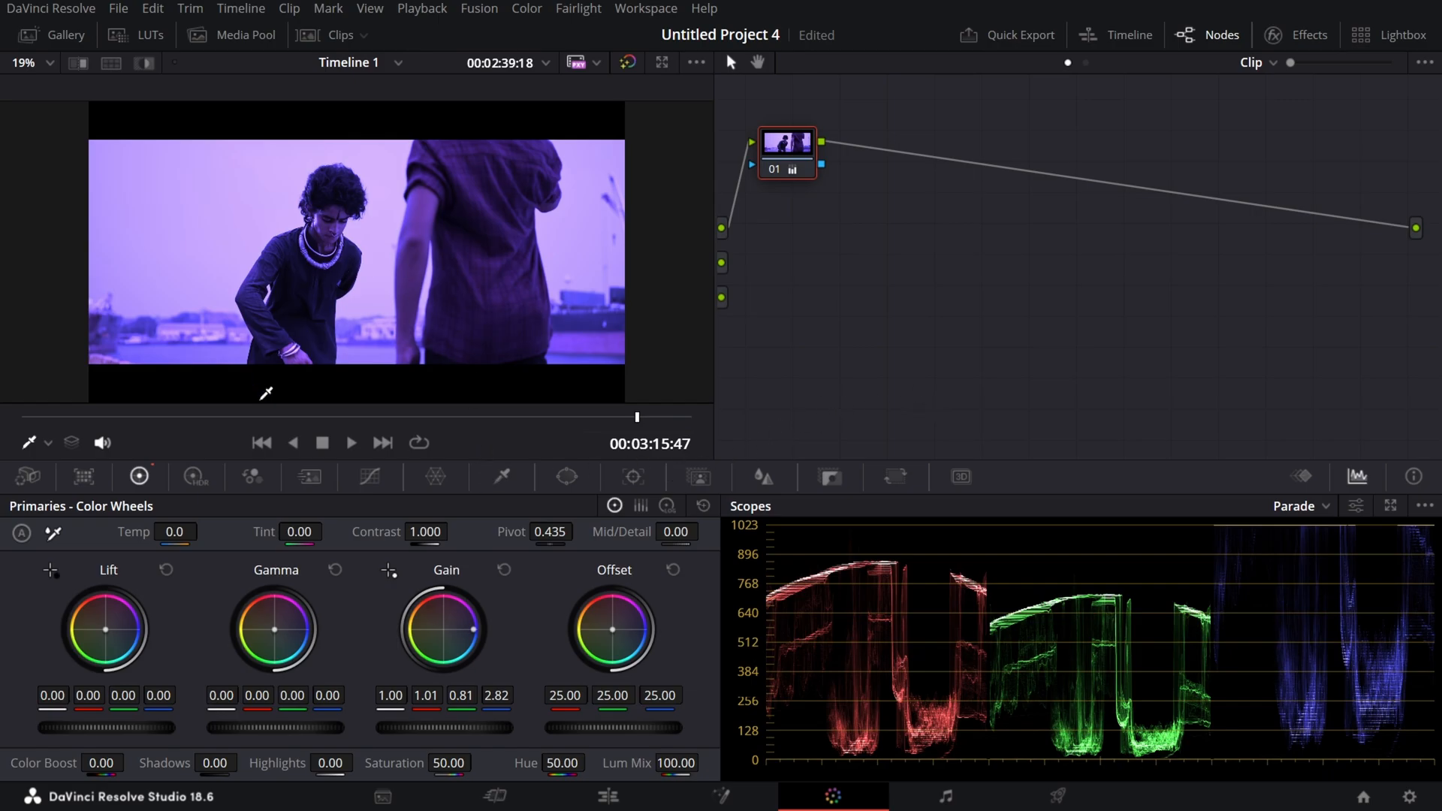
left_click(704, 506)
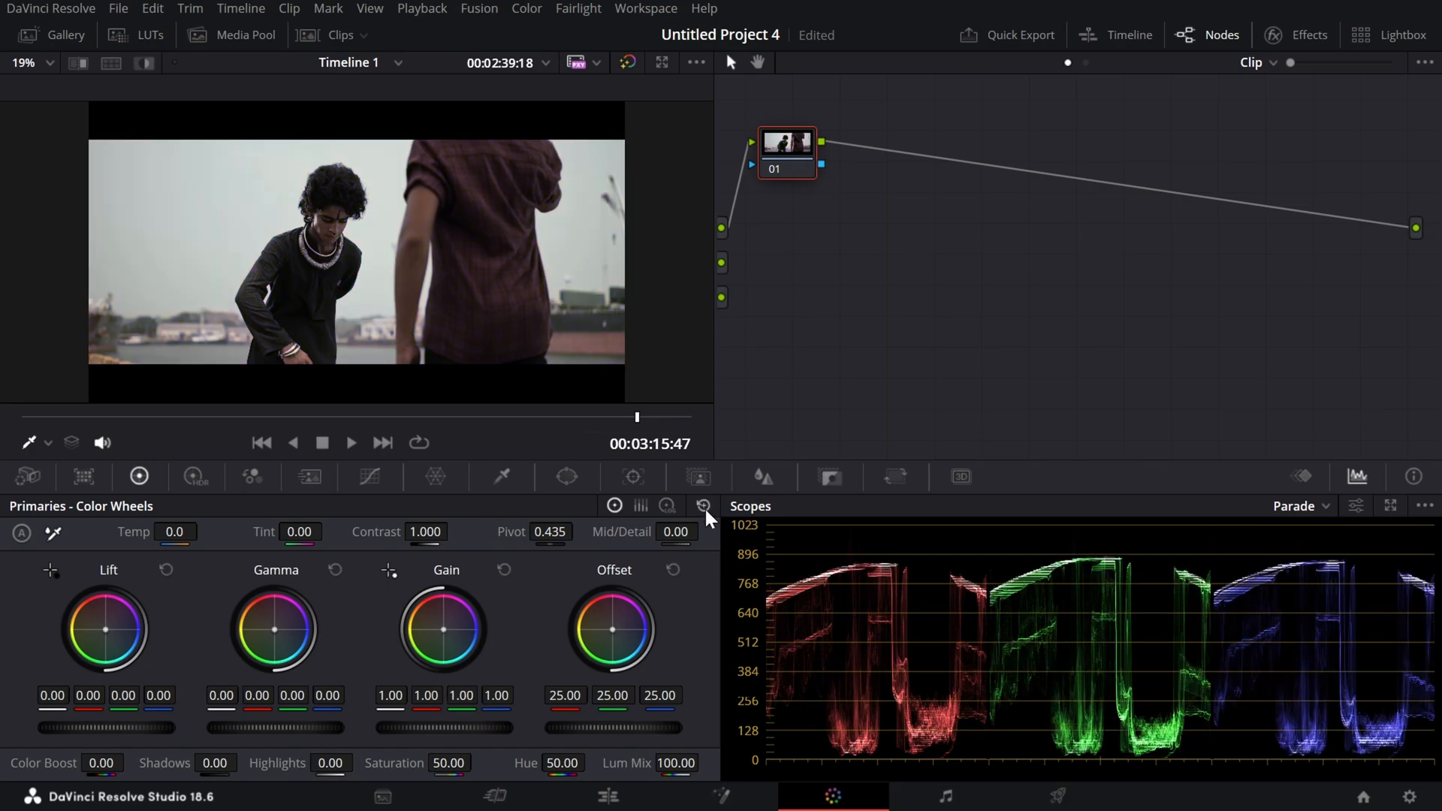
Step: Add a circle window on node 01 and place it over the seated man's head and chest, at about Pan 47.86 and Tilt 52.79
left_click(568, 477)
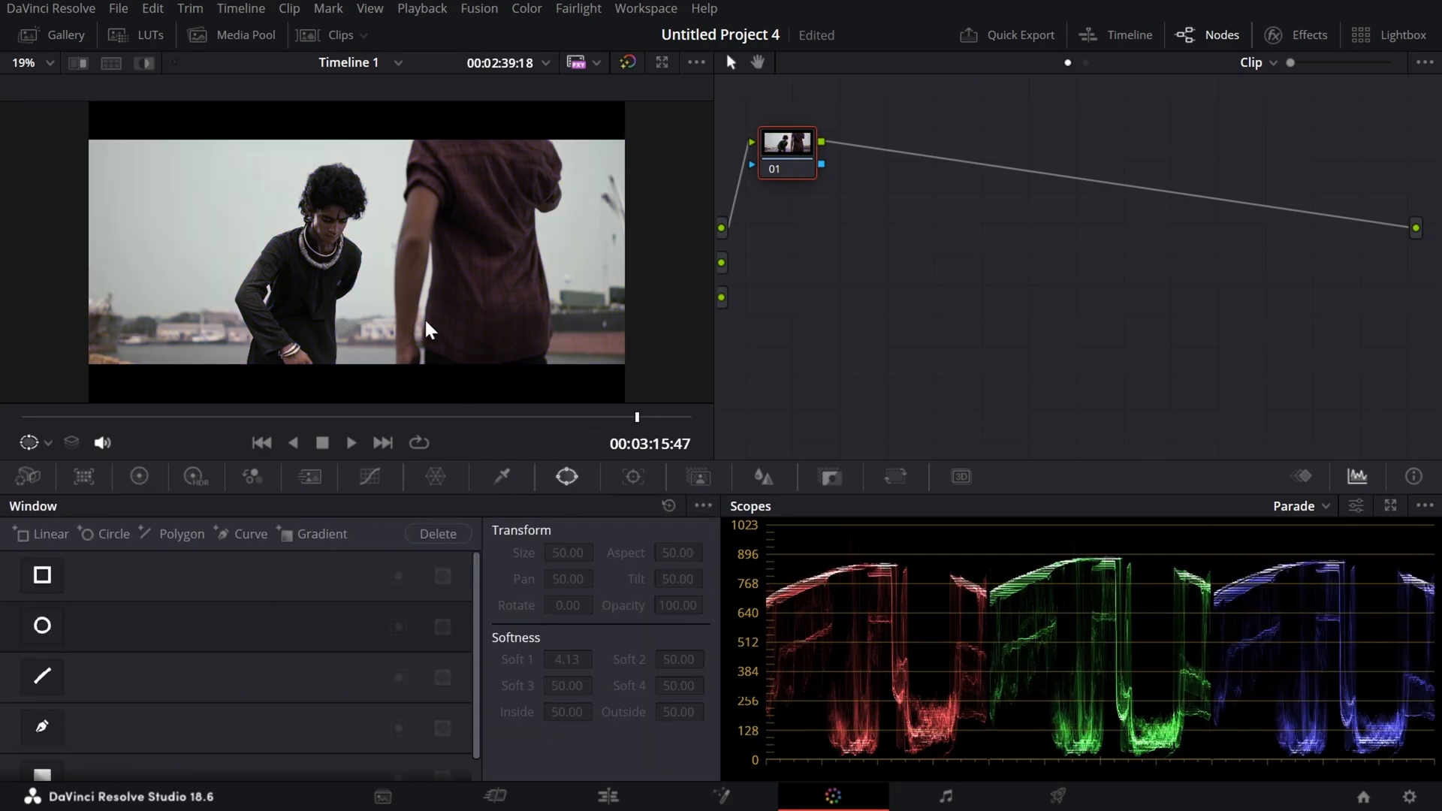
left_click(39, 620)
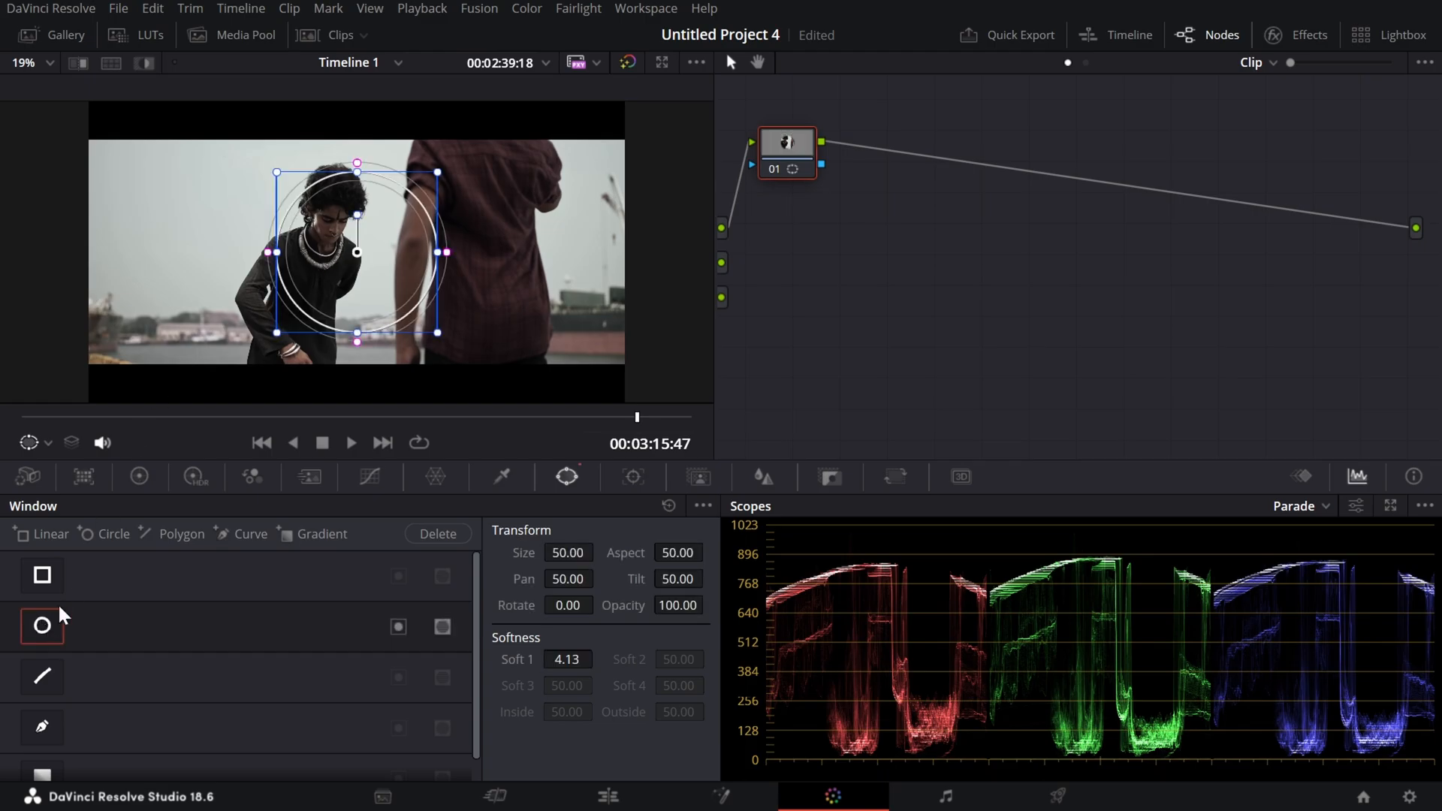
left_click_drag(365, 272, 341, 239)
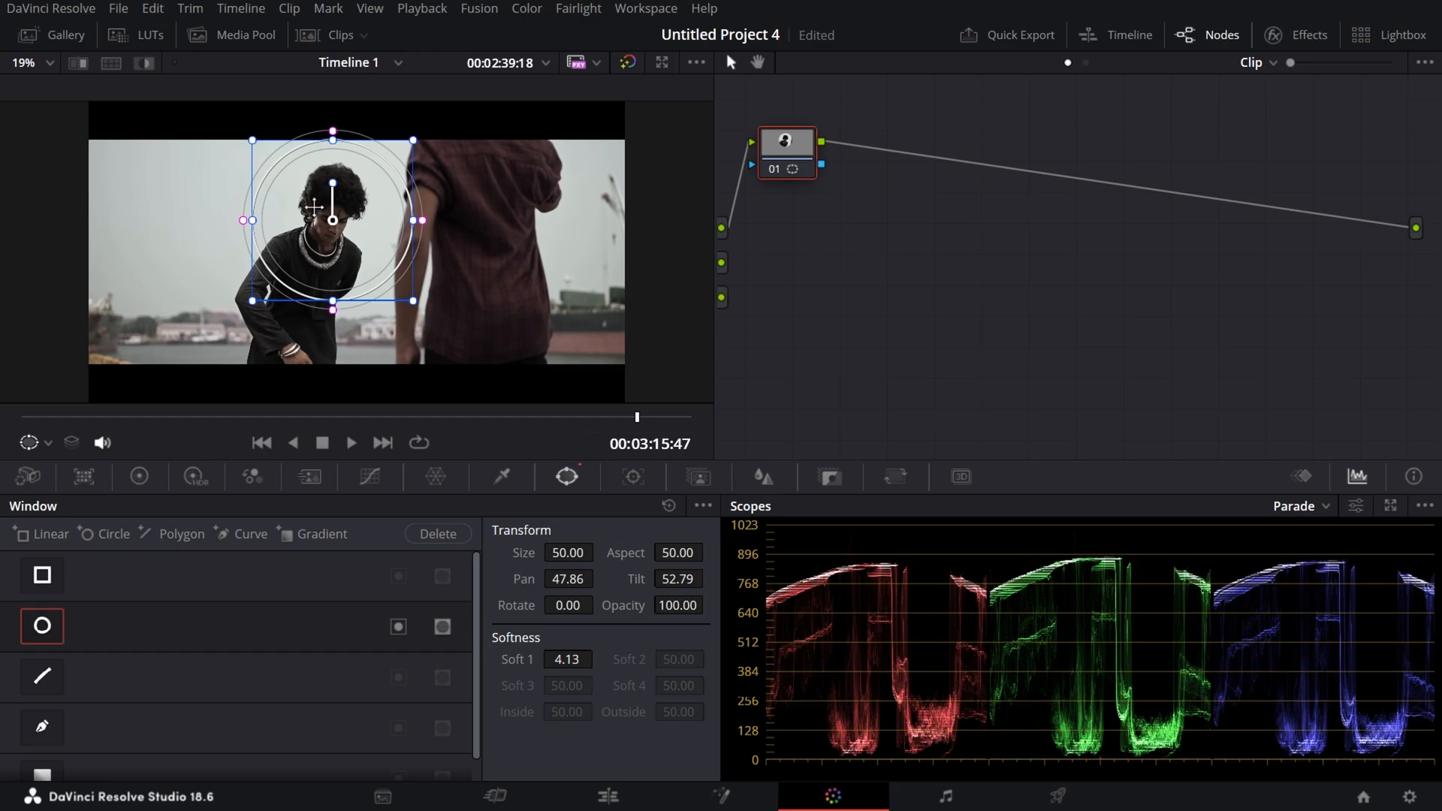
Step: Inspect node 01's thumbnail up close and turn on the viewer highlight to isolate the circle window
scroll(952, 231, "down", 2, "alt")
left_click_drag(801, 155, 978, 275)
scroll(999, 312, "up", 5, "alt")
left_click_drag(968, 342, 1154, 341)
scroll(1154, 341, "up", 1, "alt")
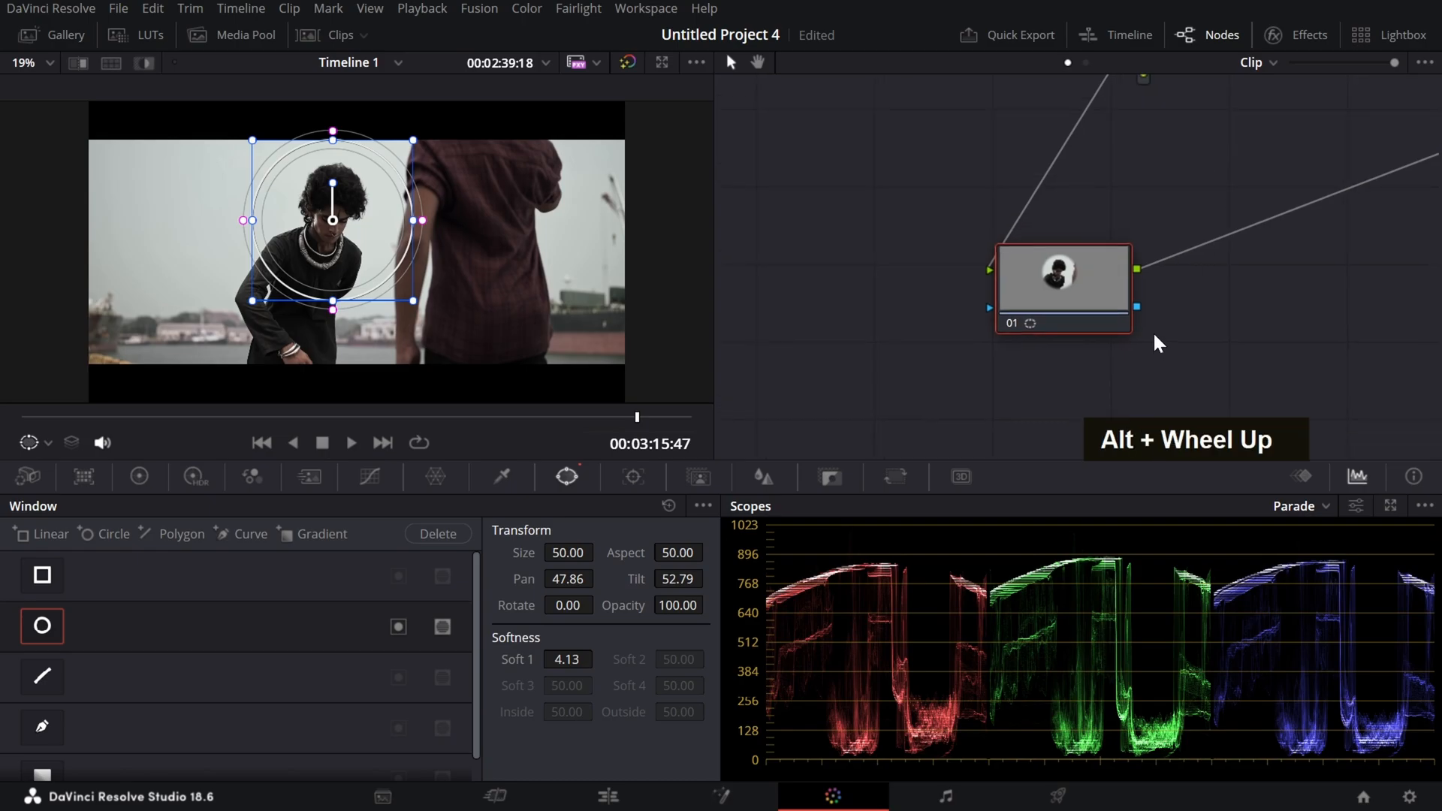
left_click_drag(1074, 300, 1059, 254)
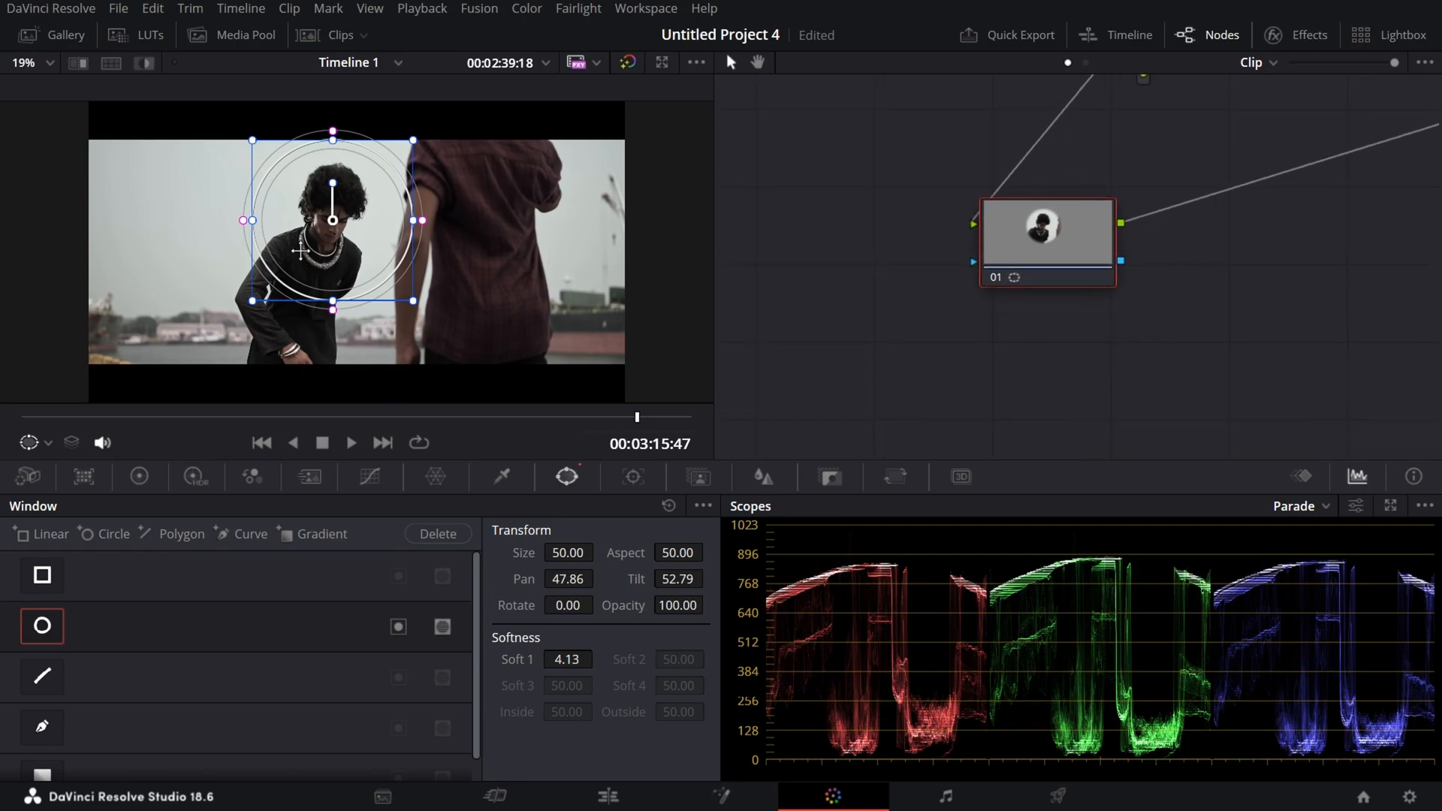
left_click(142, 68)
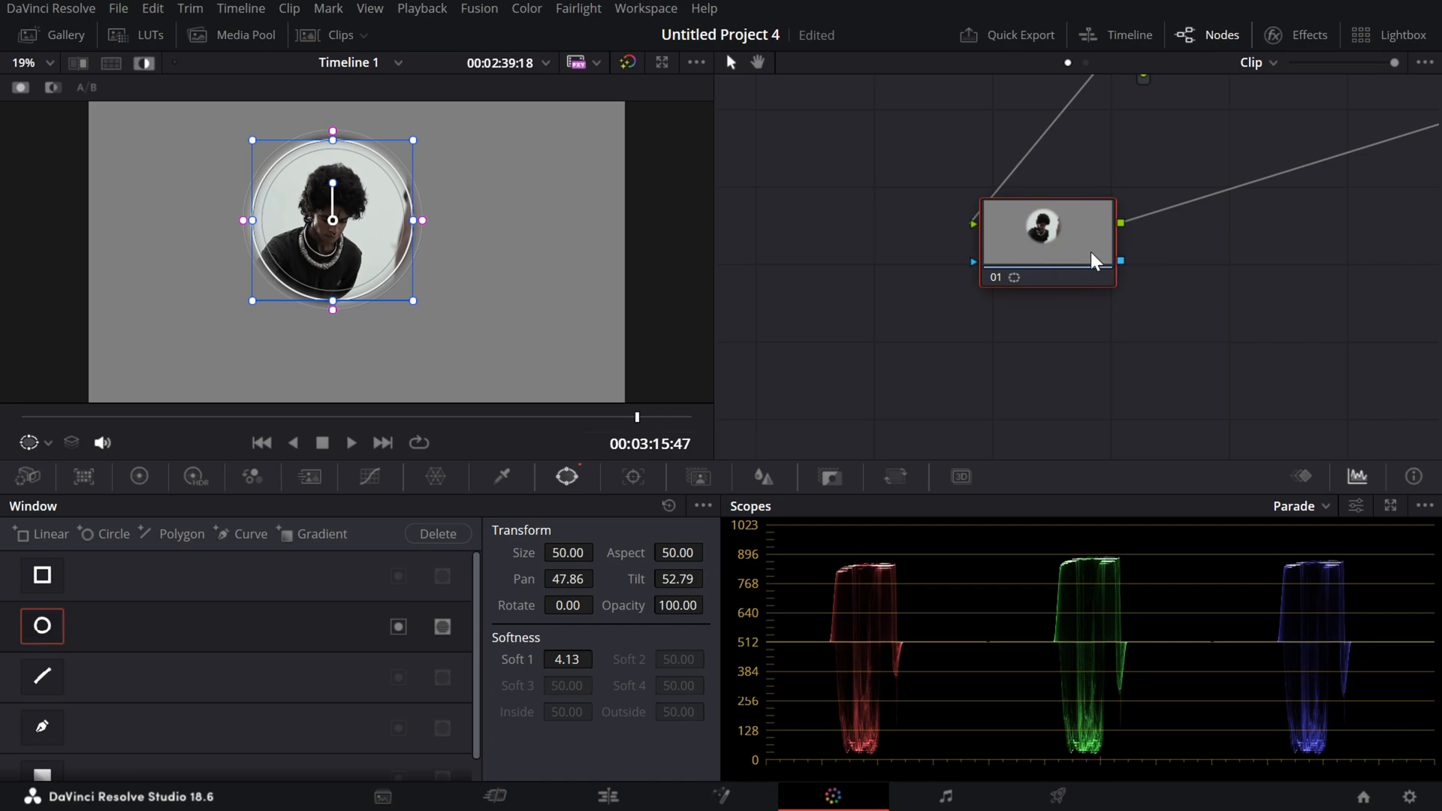
Step: Reposition node 01 close to the source inputs and turn off the viewer highlight
left_click_drag(1204, 269, 1048, 381)
left_click_drag(876, 341, 1108, 181)
left_click_drag(1184, 343, 919, 404)
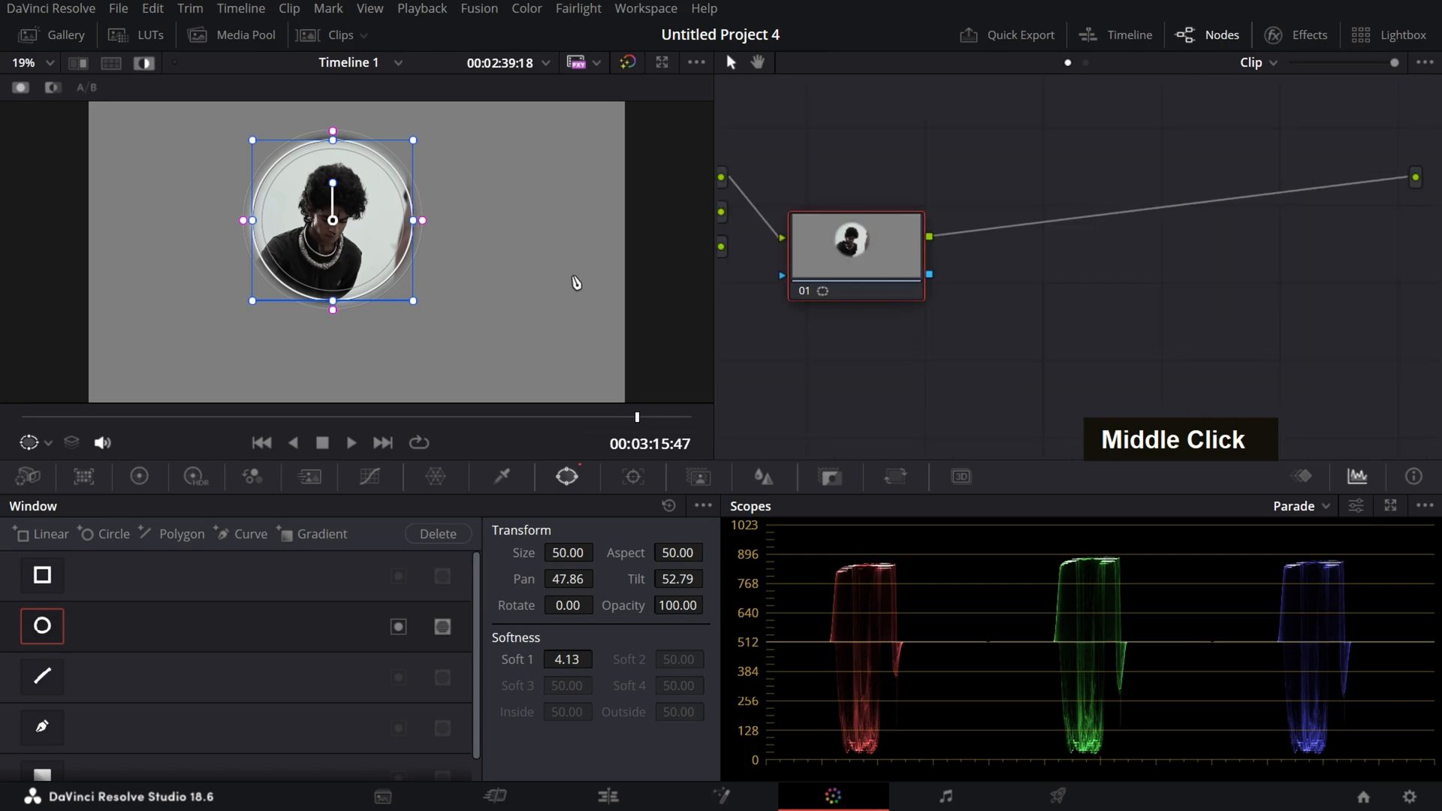
left_click_drag(792, 281, 826, 186)
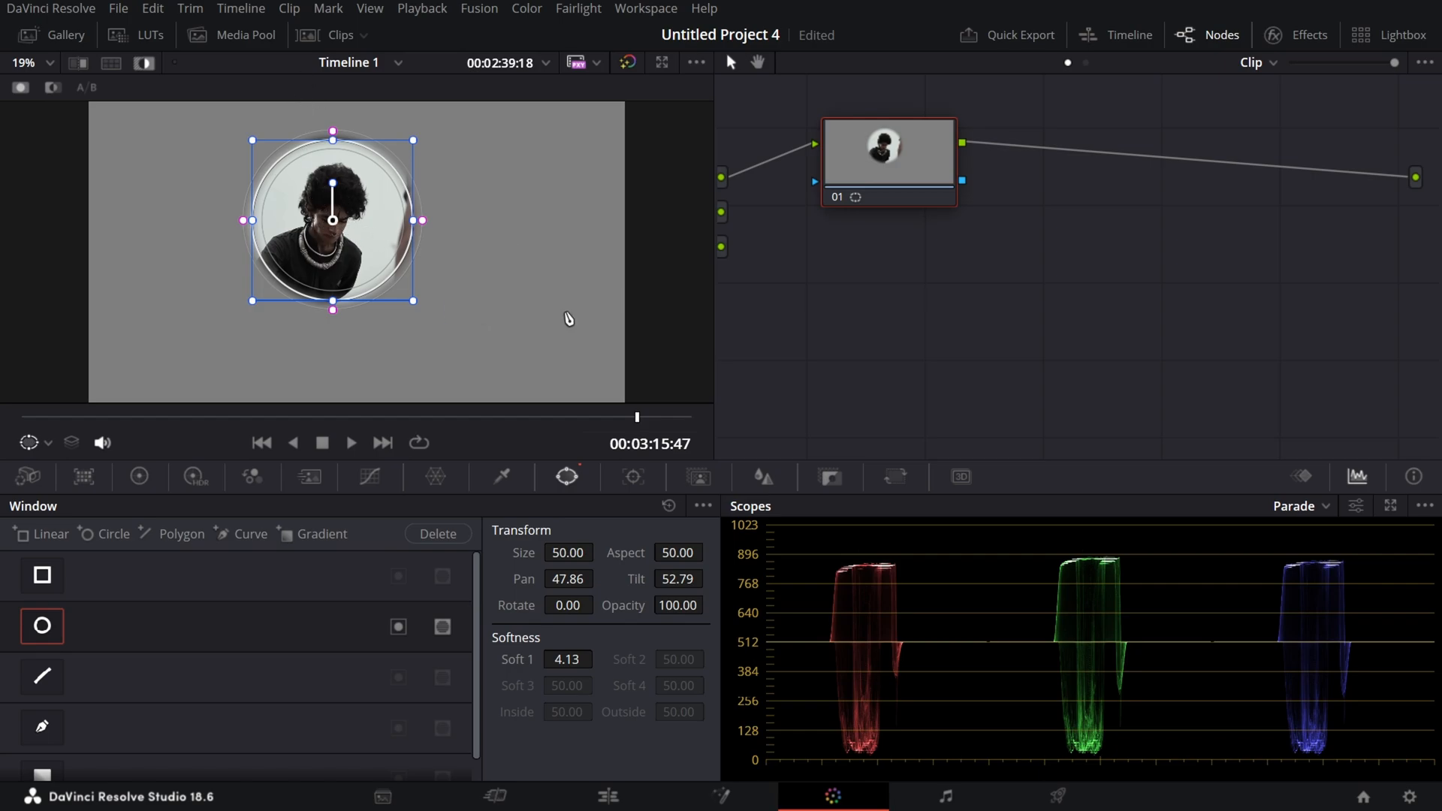
left_click(142, 63)
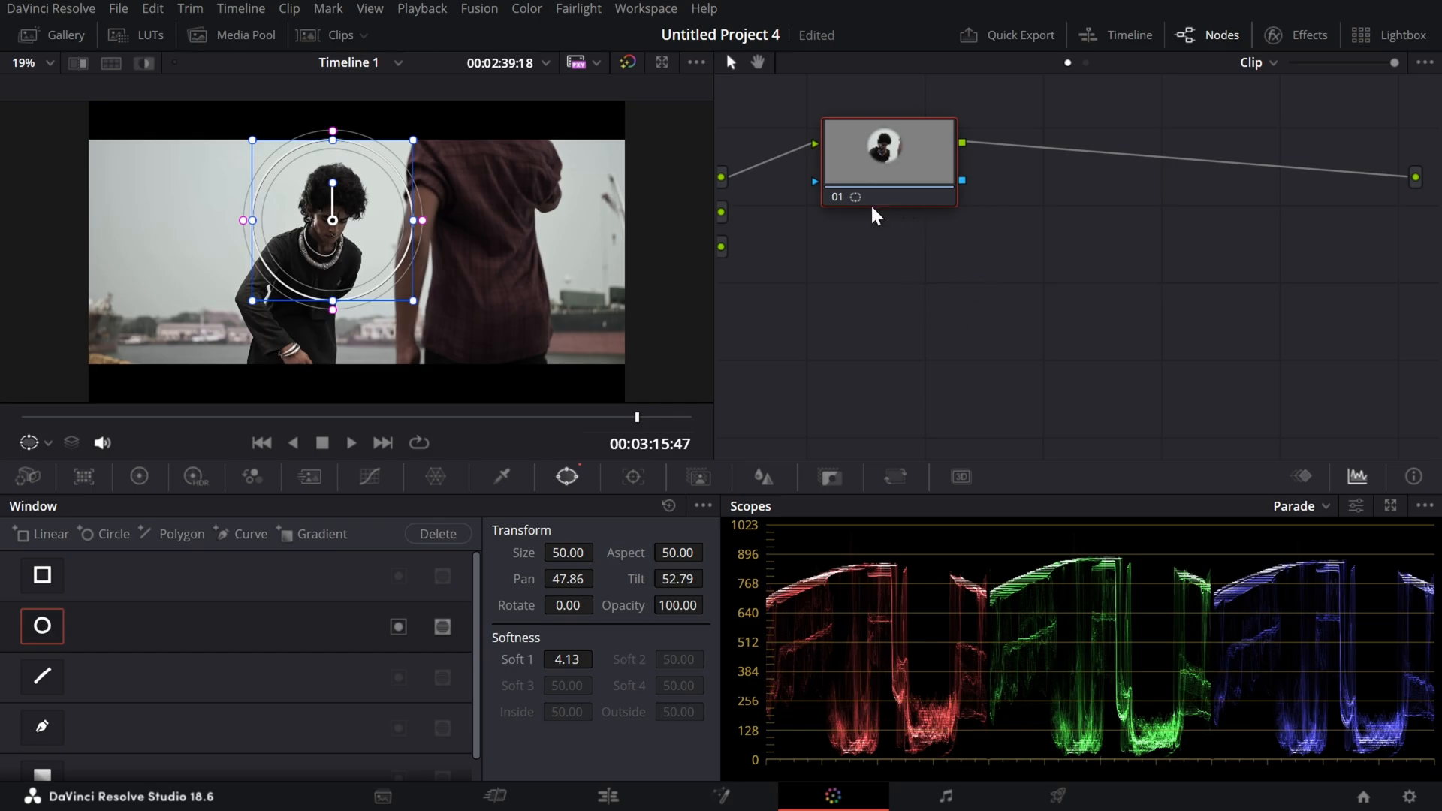
Step: Check how the windowed clip looks on the Cut page and return to the Color page
left_click(530, 802)
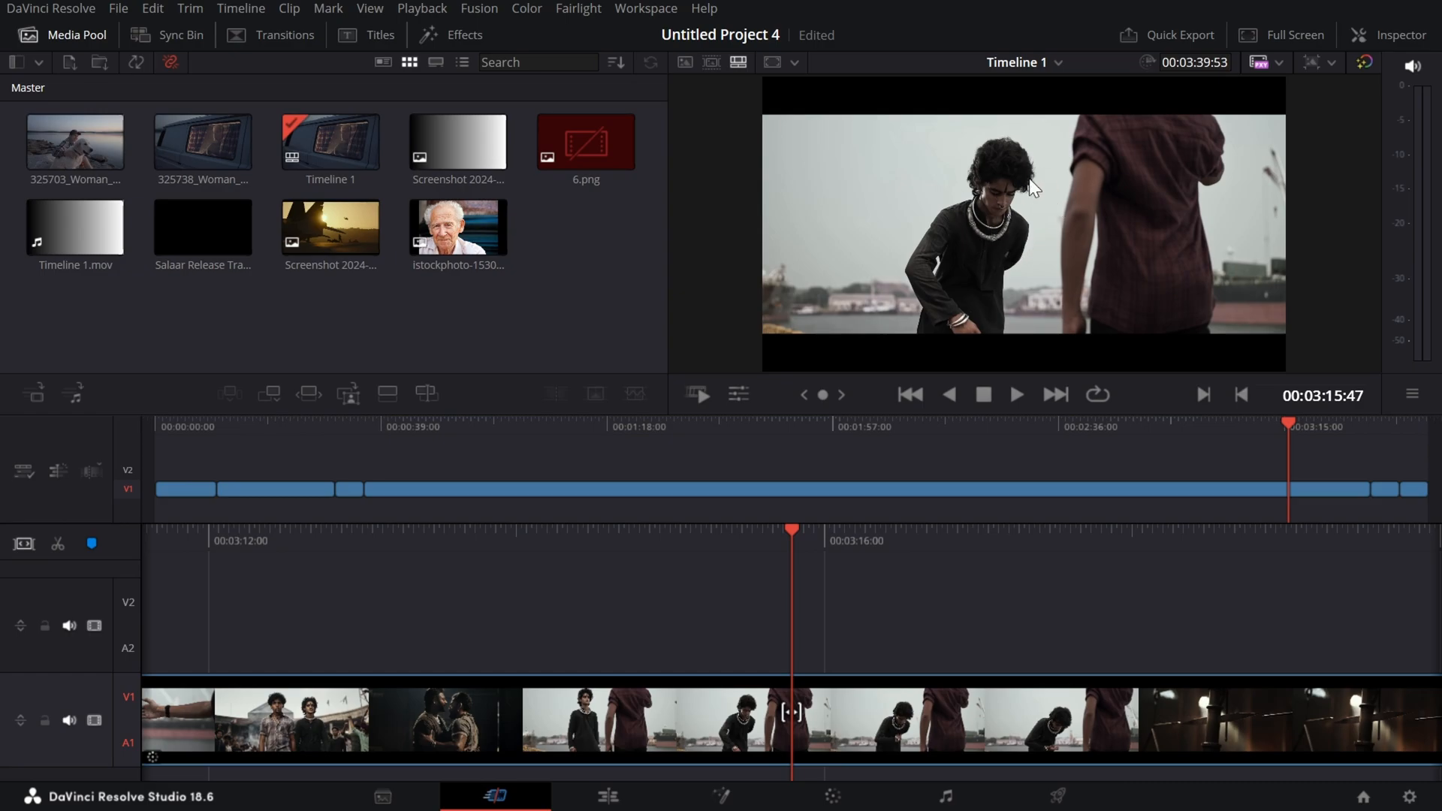
left_click(833, 797)
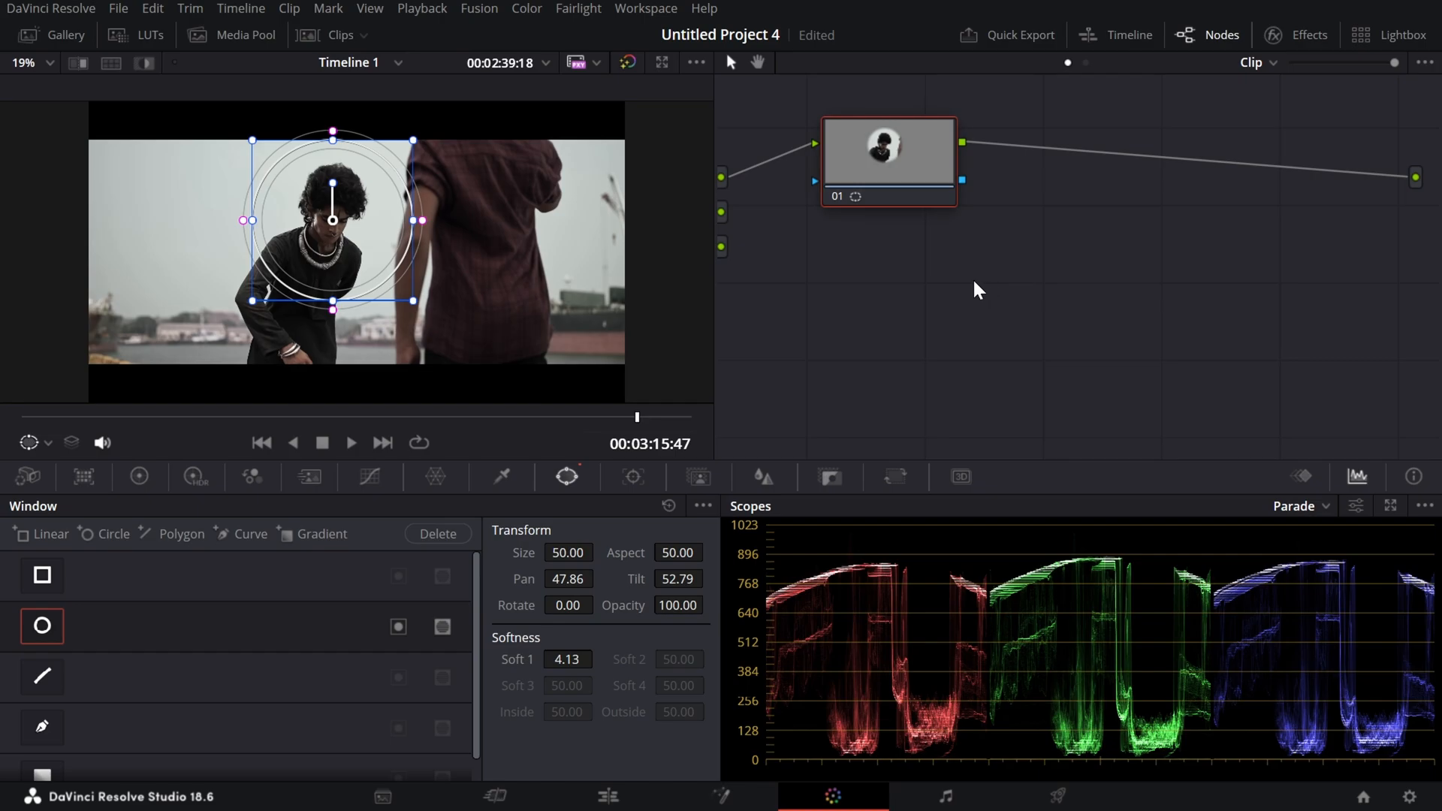
Step: Add an alpha output to the node graph and connect node 01's key output to it
right_click(968, 252)
left_click(924, 242)
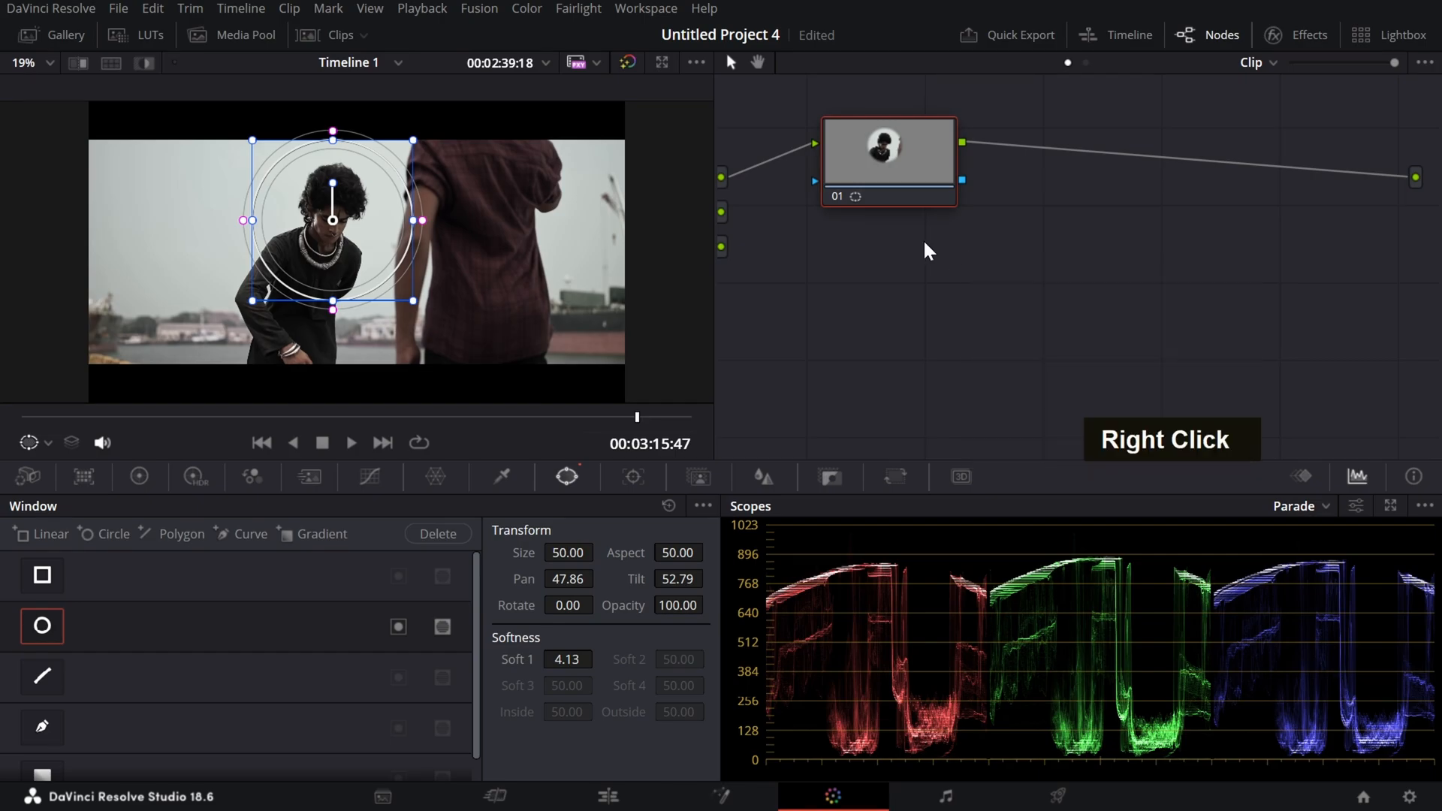
right_click(924, 243)
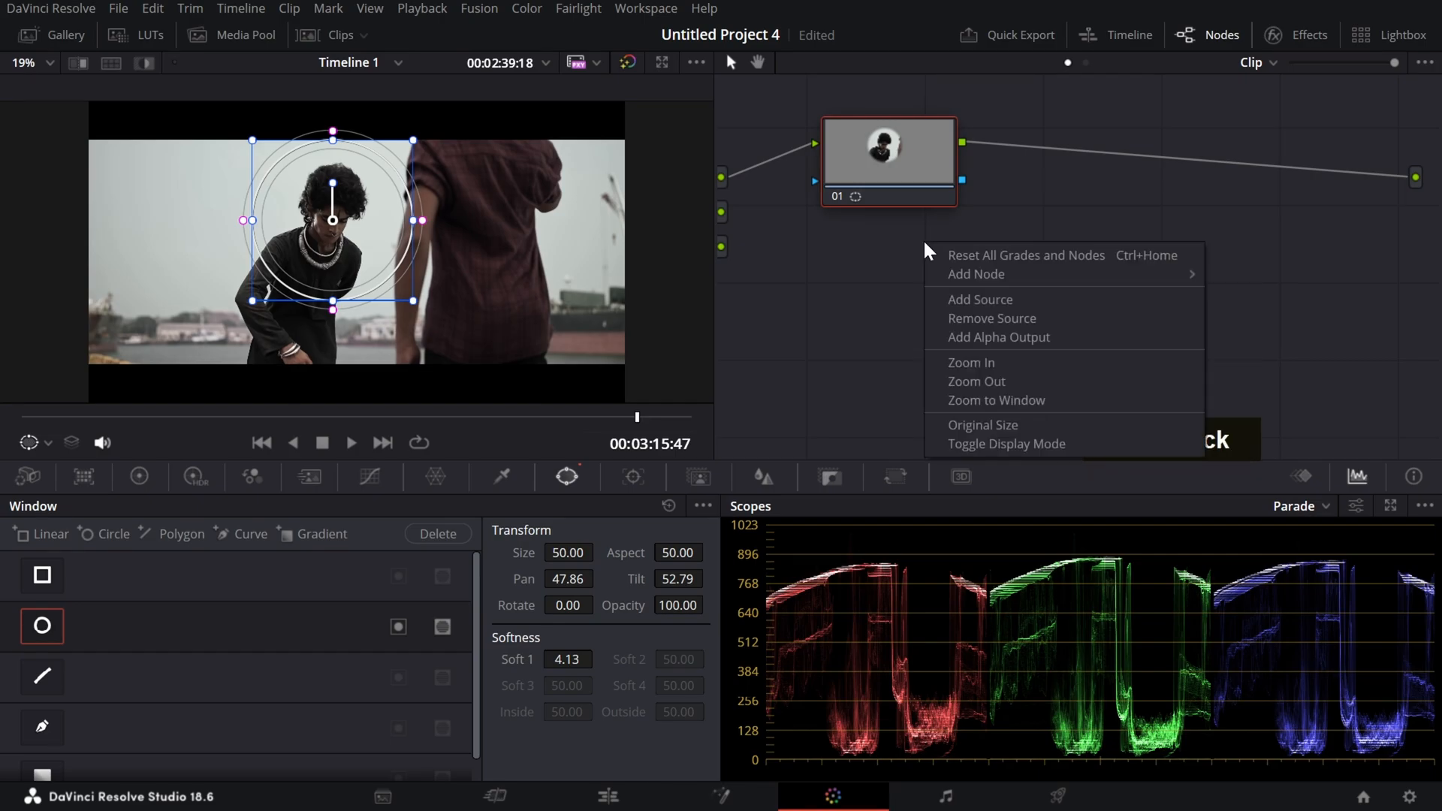
left_click(978, 335)
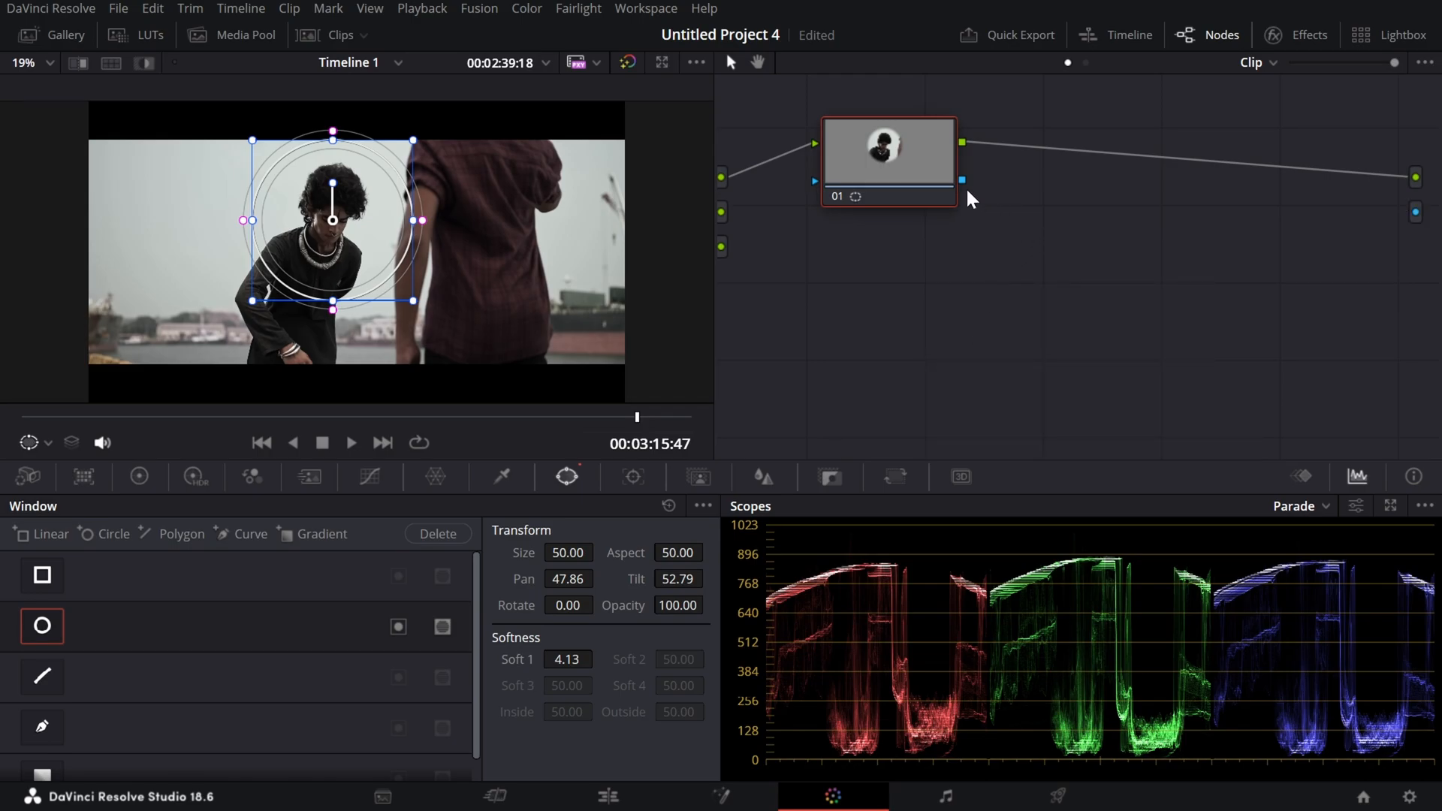
left_click_drag(962, 180, 1416, 212)
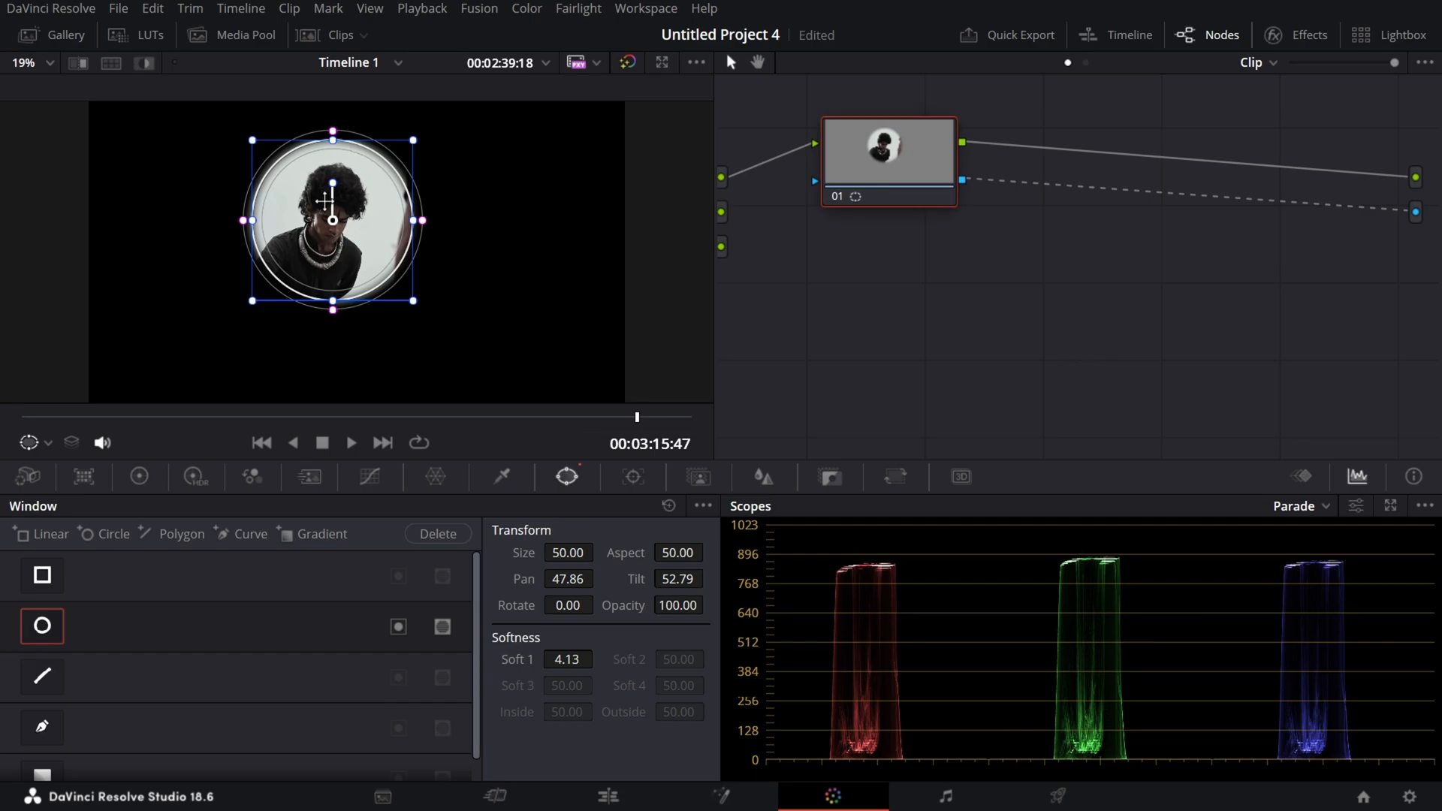
Step: Shift the circle window to about Pan 46.88 and Tilt 53.29 and check the clip on the Cut page
mouse_move(321, 248)
left_mouse_down()
mouse_move(214, 232)
mouse_move(274, 312)
mouse_move(316, 256)
left_mouse_up()
left_click(496, 796)
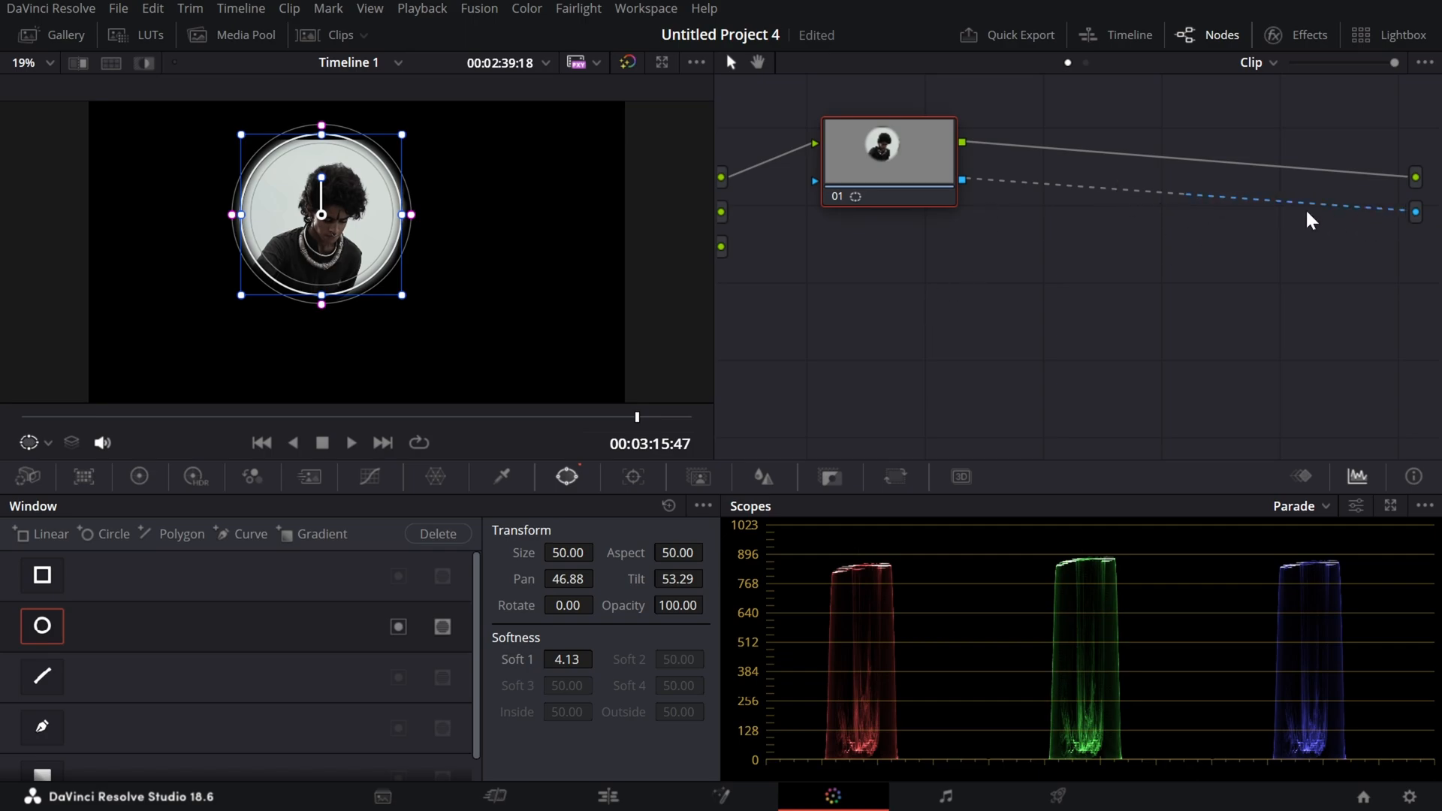
Step: Disconnect node 01's key output from the alpha output and connect it again
left_click_drag(1414, 212, 971, 203)
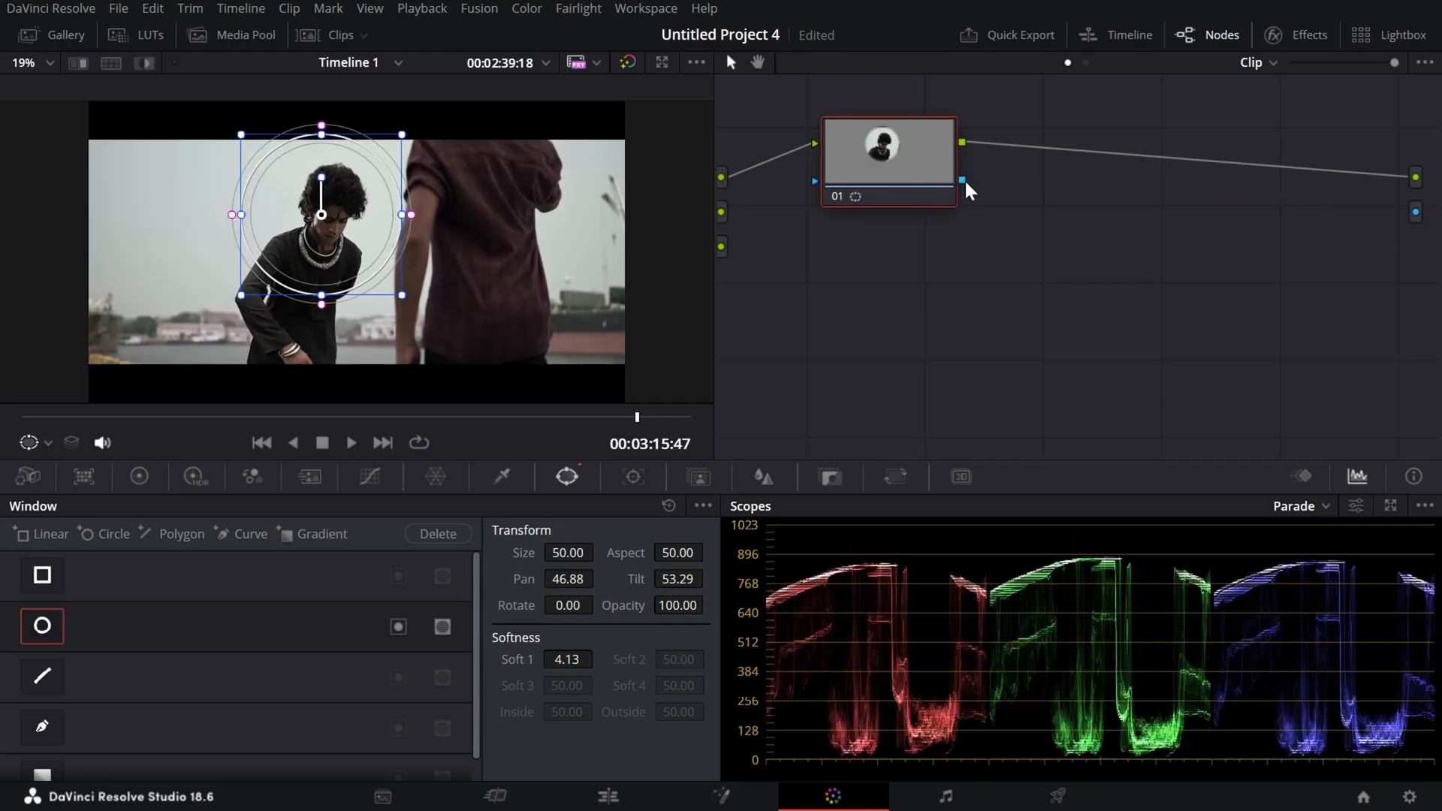
left_click_drag(1241, 208, 1425, 219)
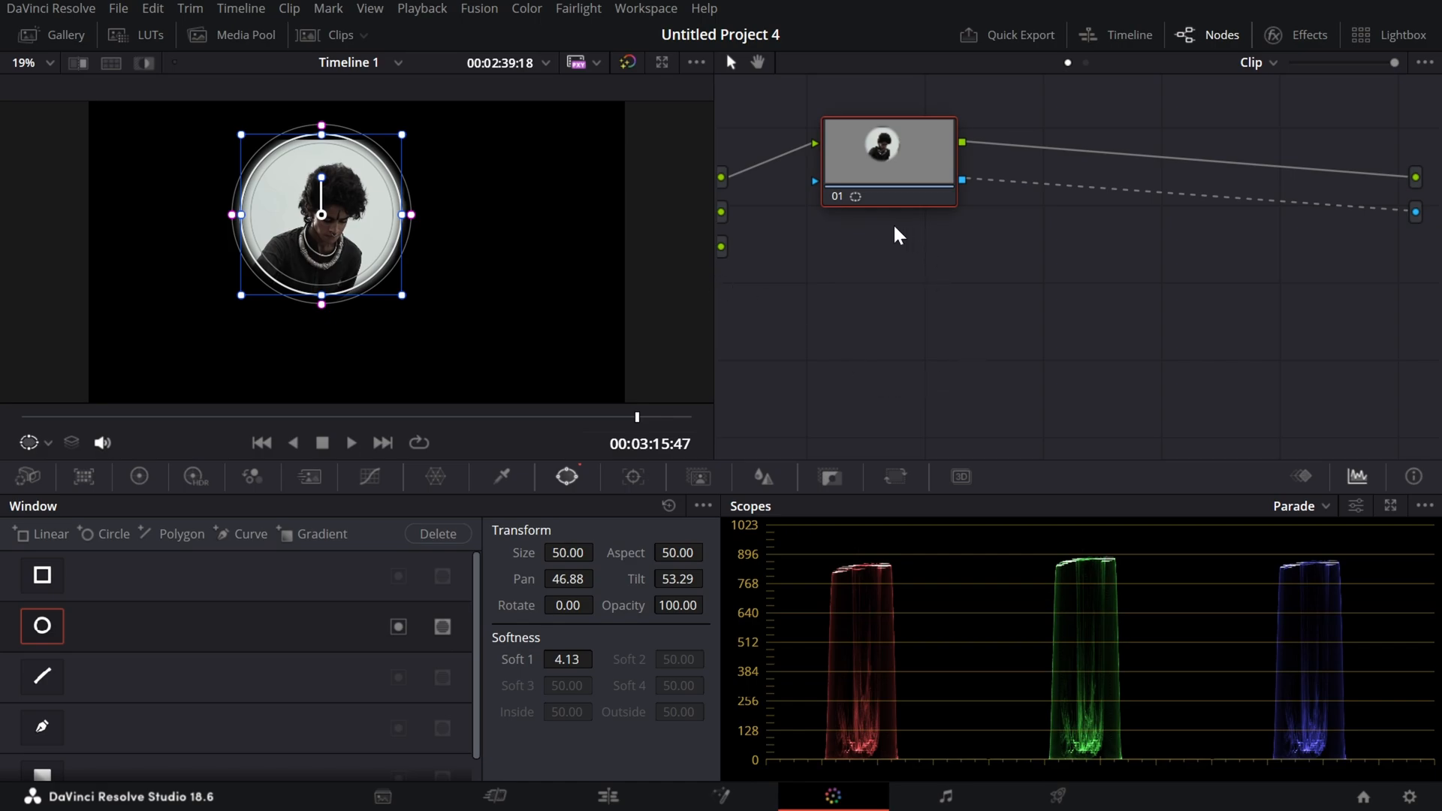
Step: Add an outside node after node 01 and select node 01 again
key("alt+o")
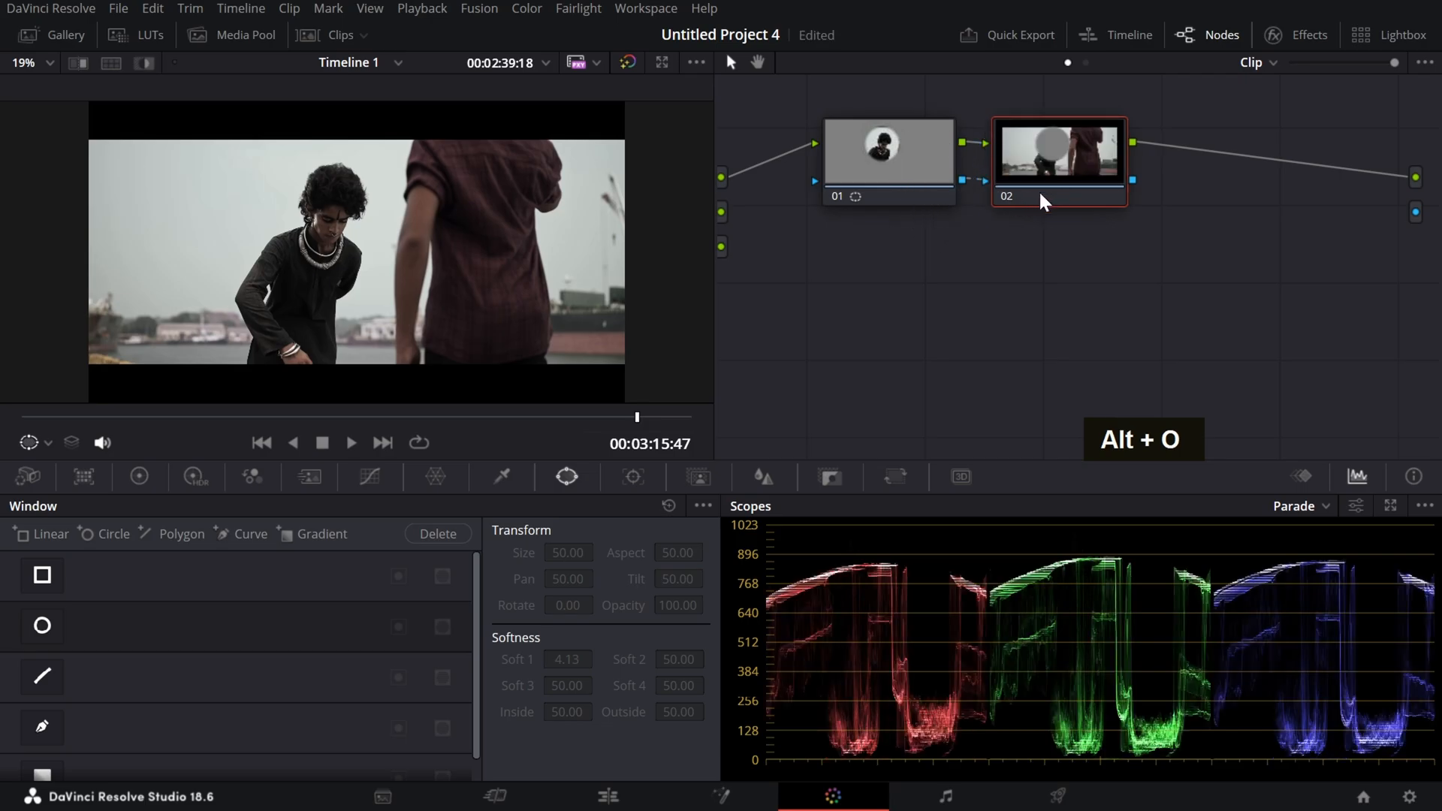
left_click(900, 171)
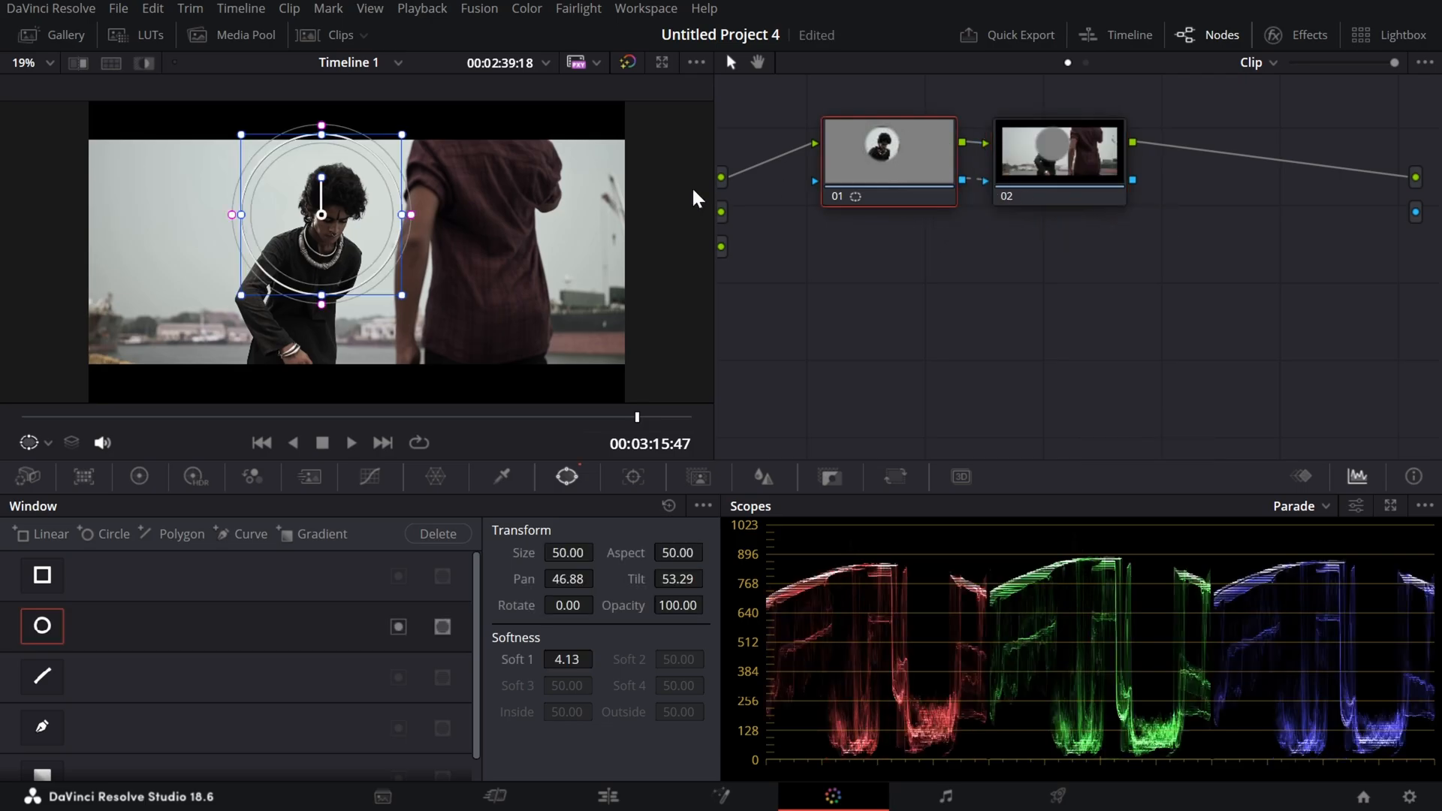
Step: Turn on the highlight view and compare the areas isolated by node 01 and the outside node 02
left_click(142, 64)
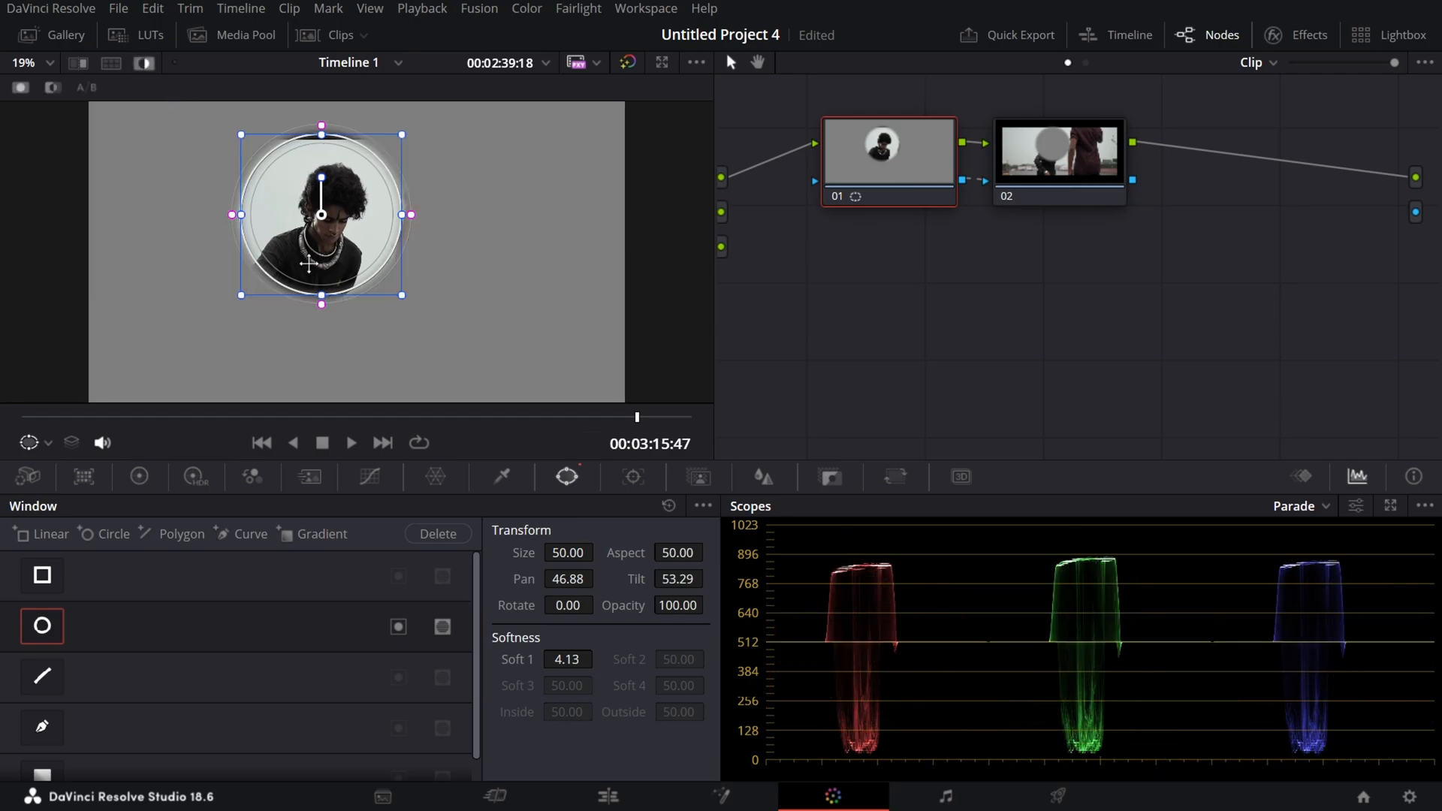
left_click(1045, 169)
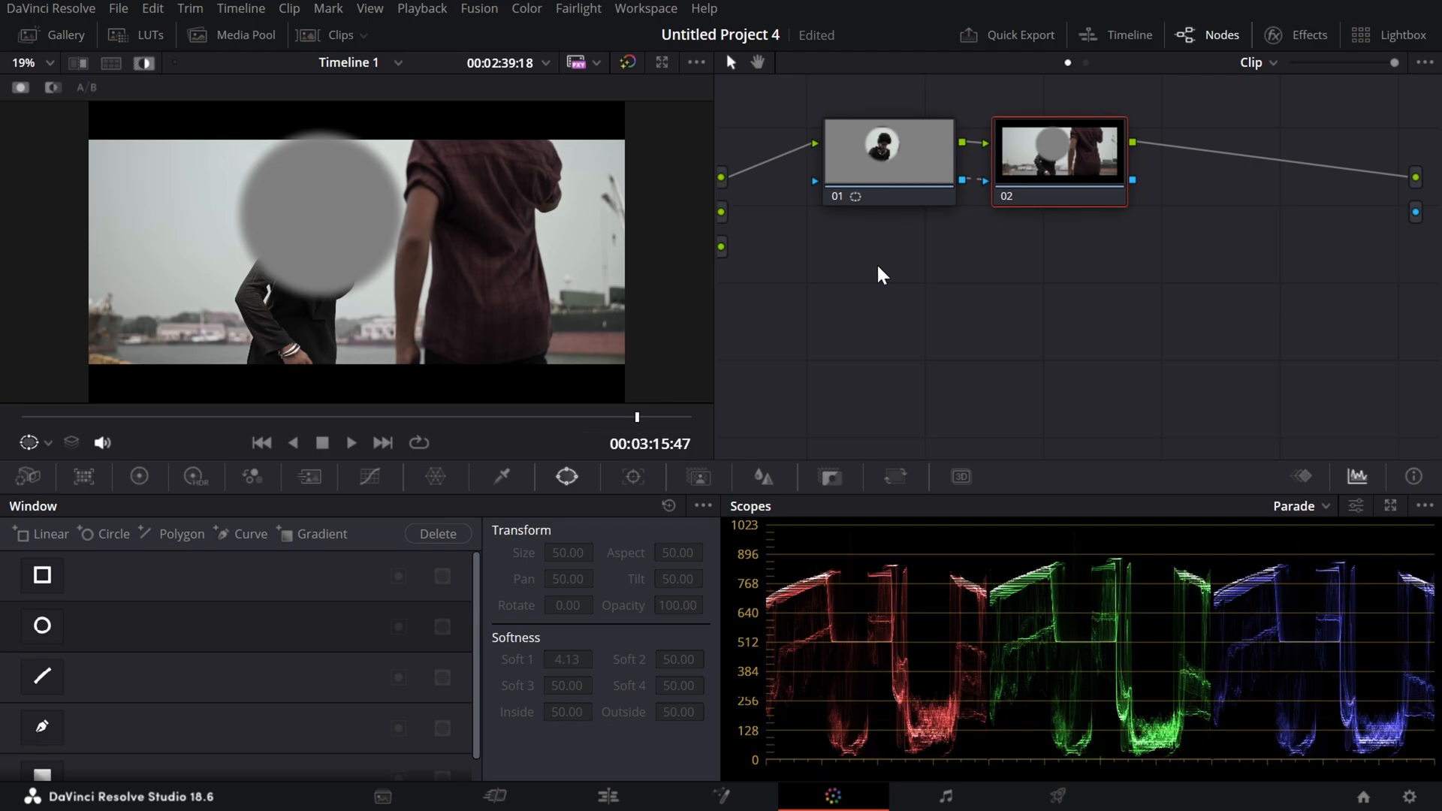
left_click(904, 194)
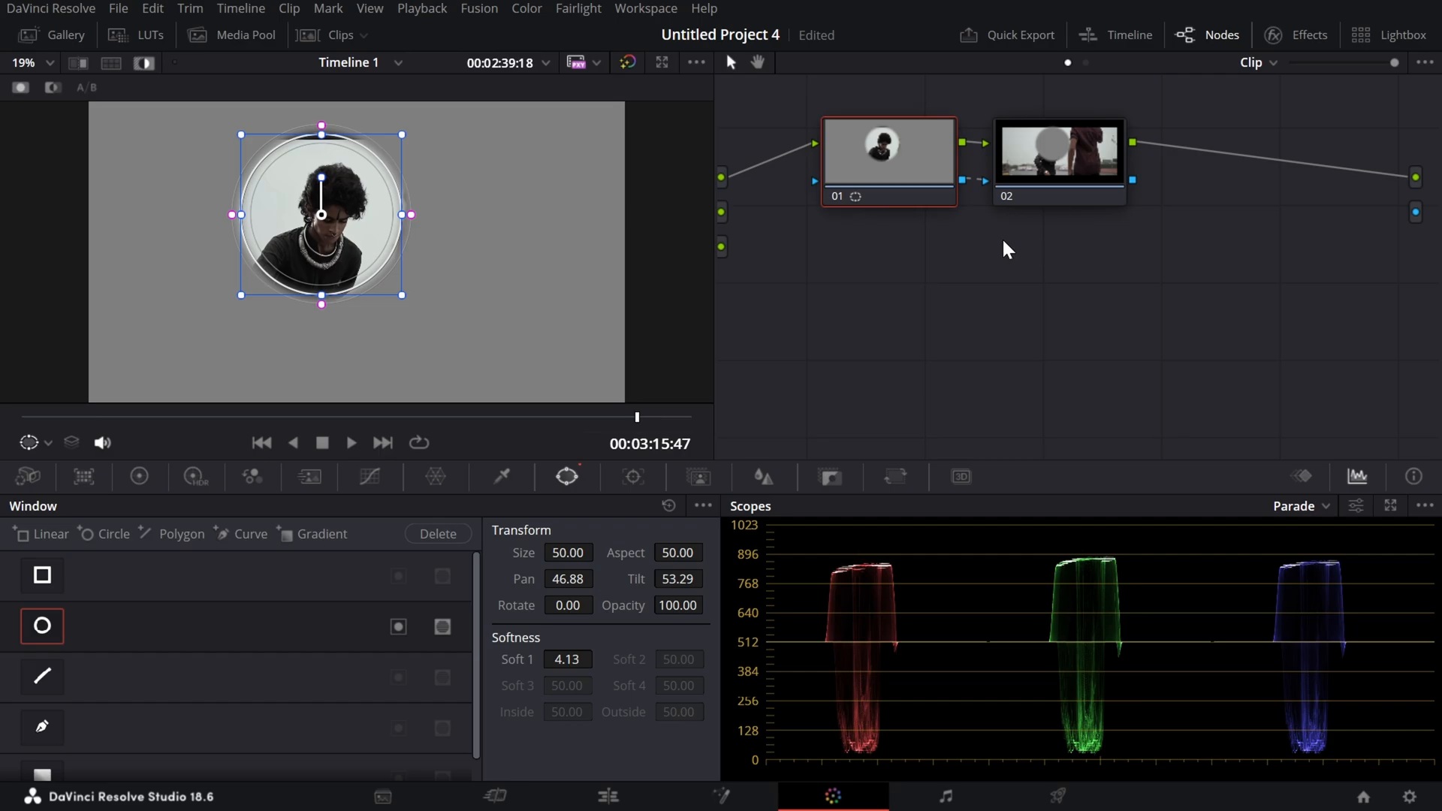
Step: Open the project Untitled Project 5 and go to its Cut page
left_click(1363, 796)
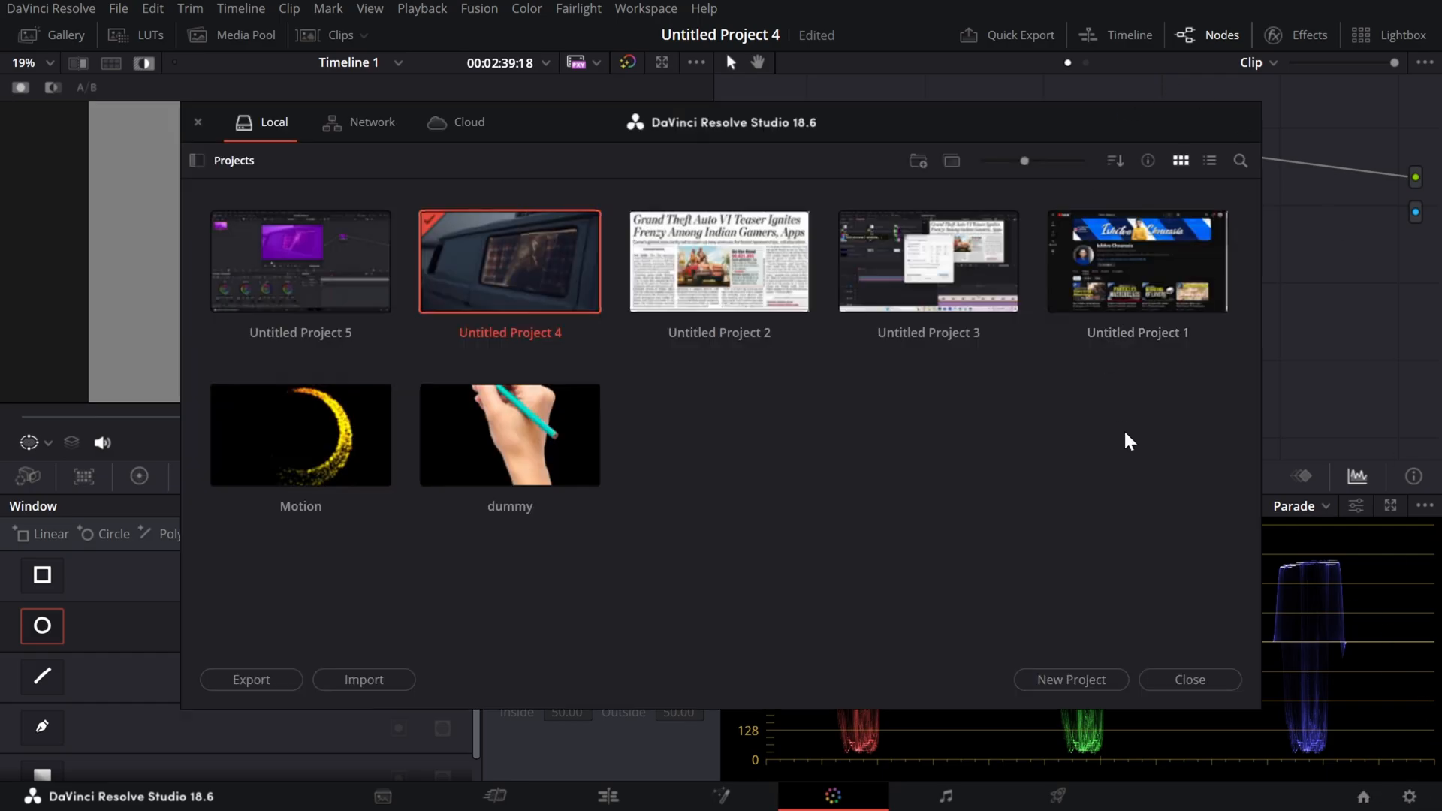
double_click(345, 249)
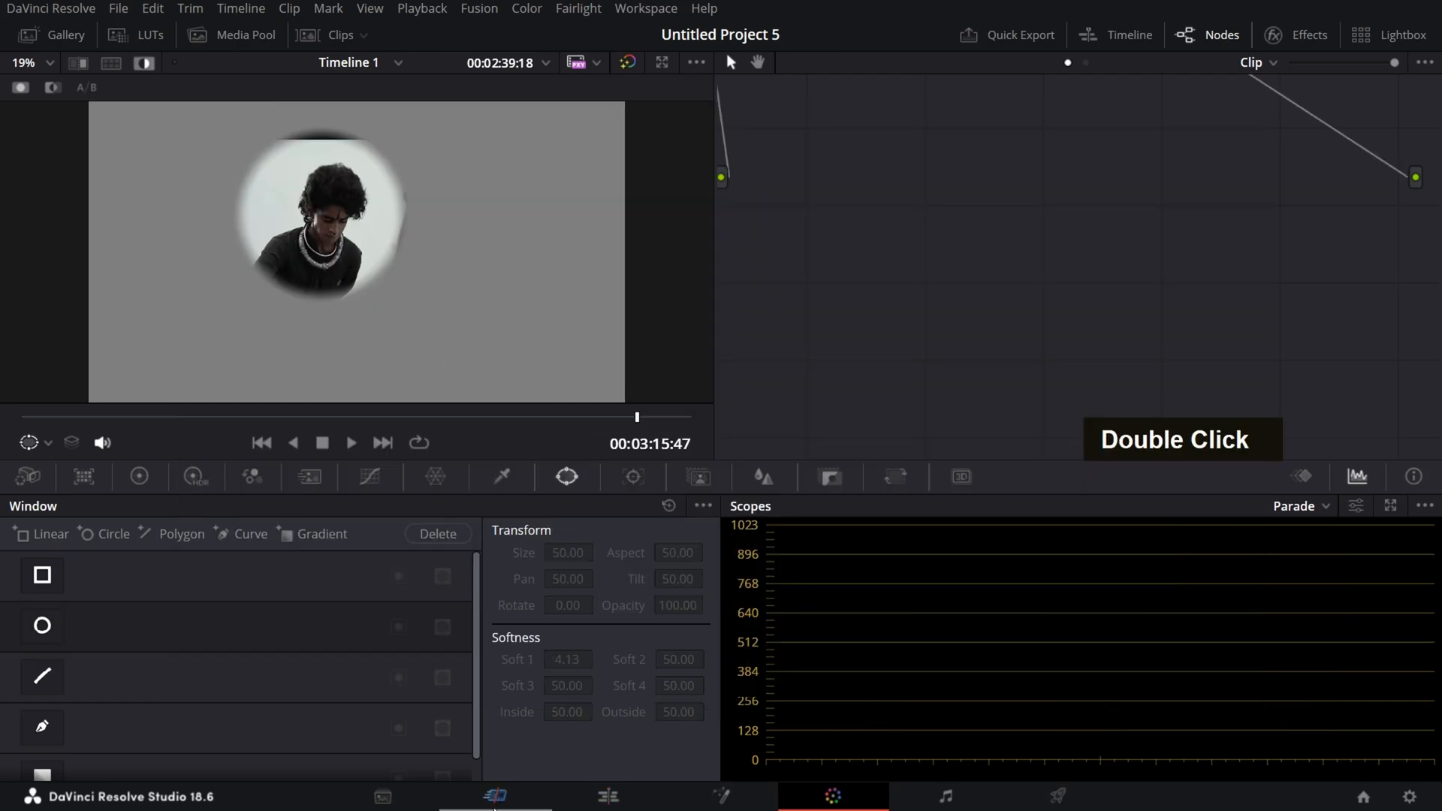
left_click(495, 796)
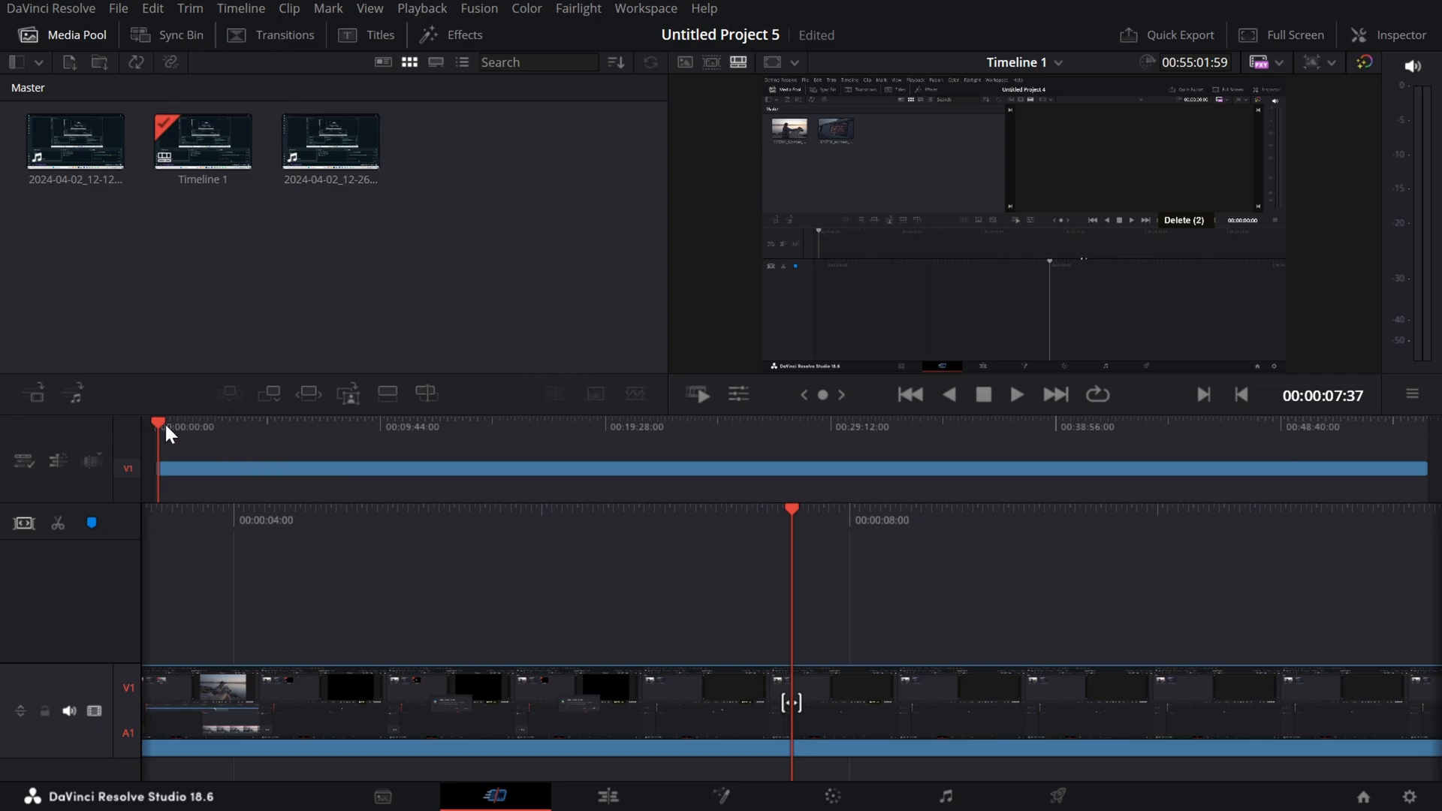
key("ctrl+i")
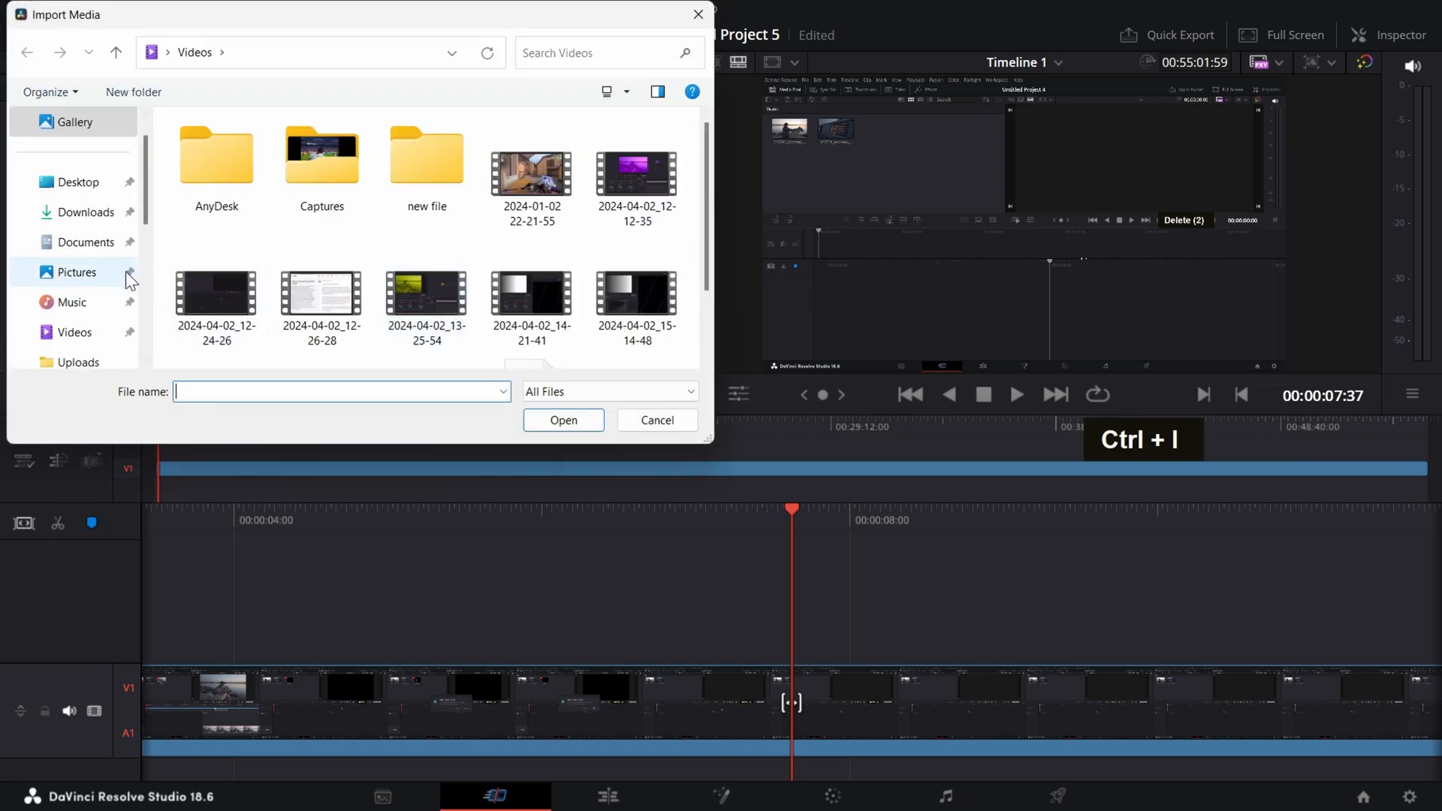
left_click(90, 212)
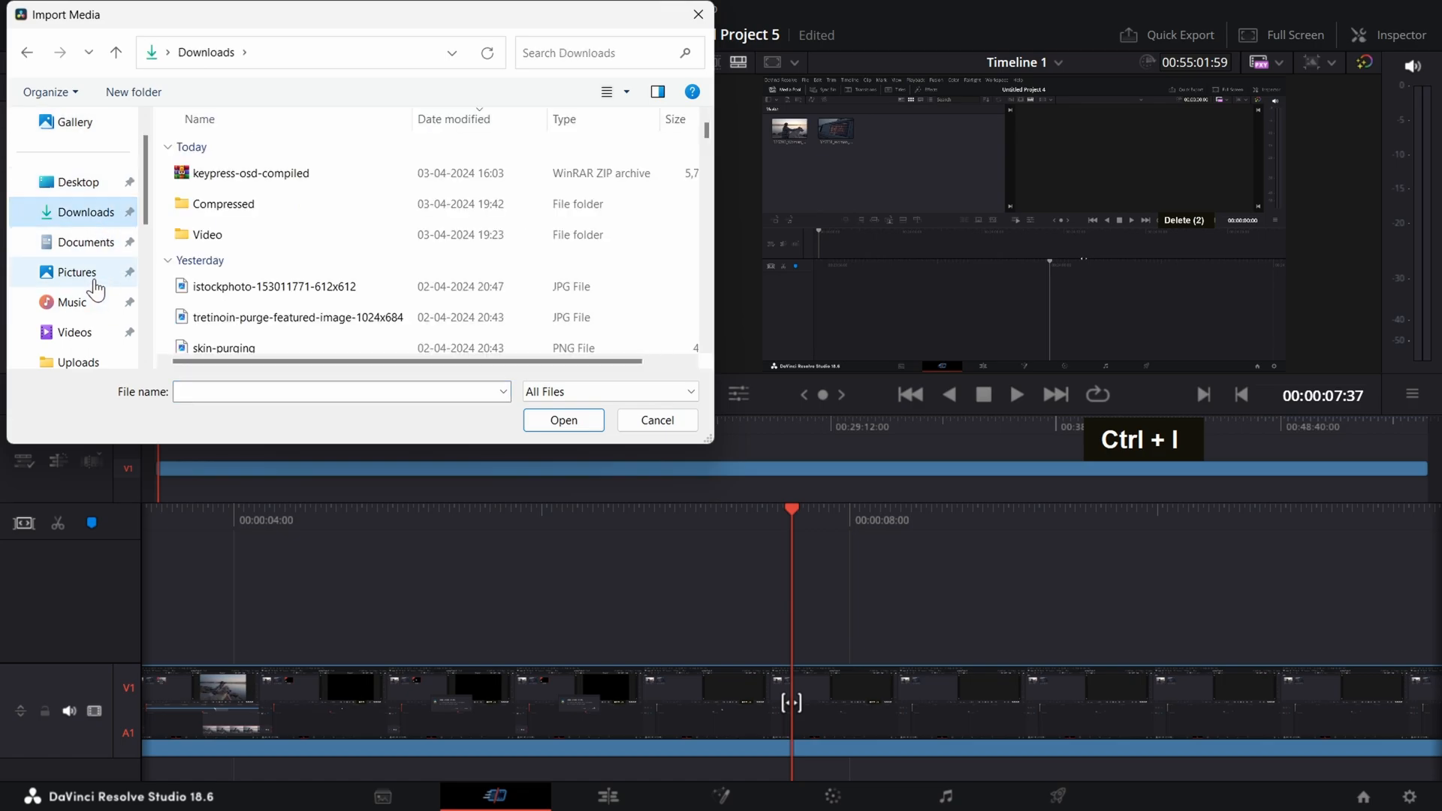
left_click(101, 274)
left_click(235, 322)
left_click(574, 420)
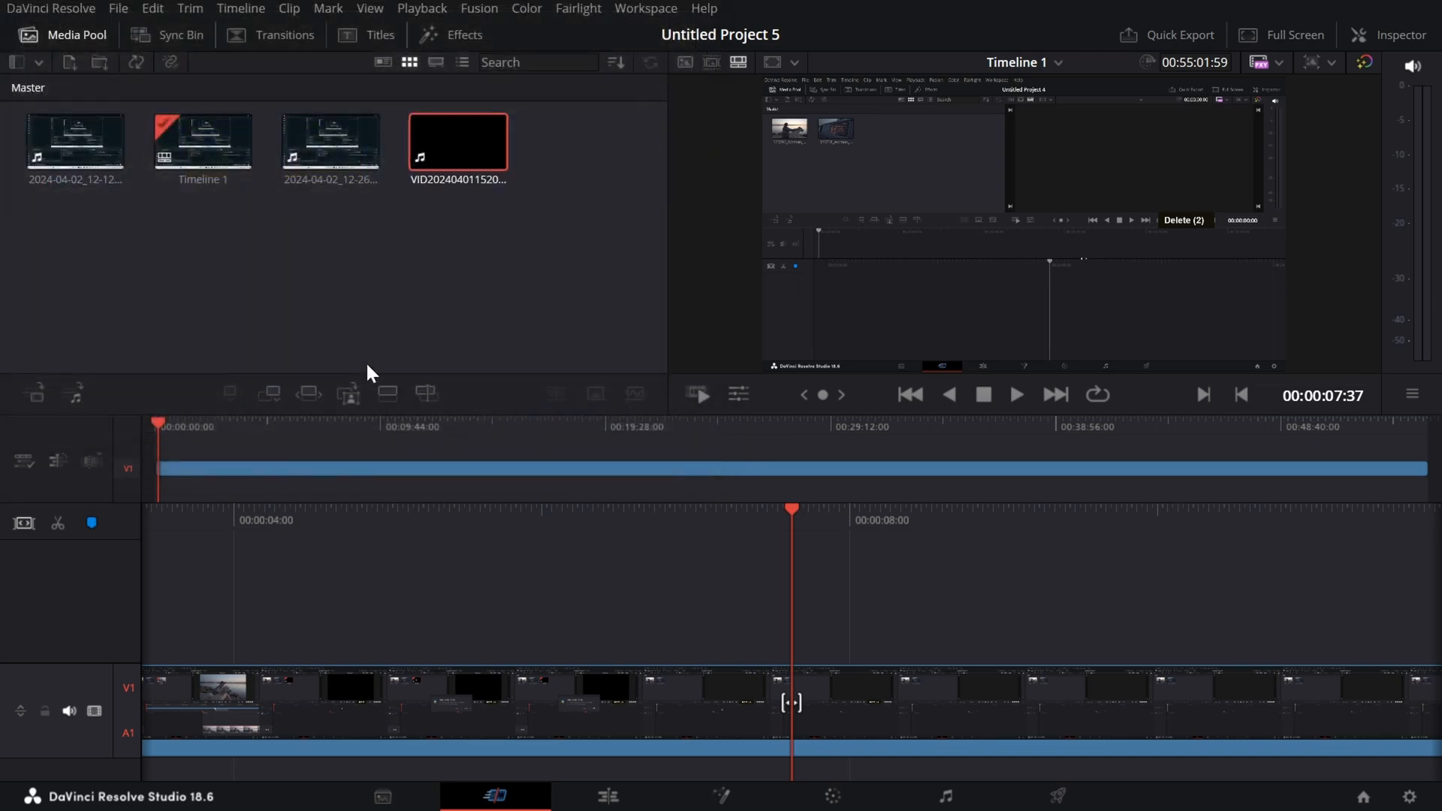
Step: Insert the imported video at the start of the timeline with audio muted, and split off a short section around 00:00:06:47
left_click_drag(453, 121, 151, 467)
key("ctrl+b")
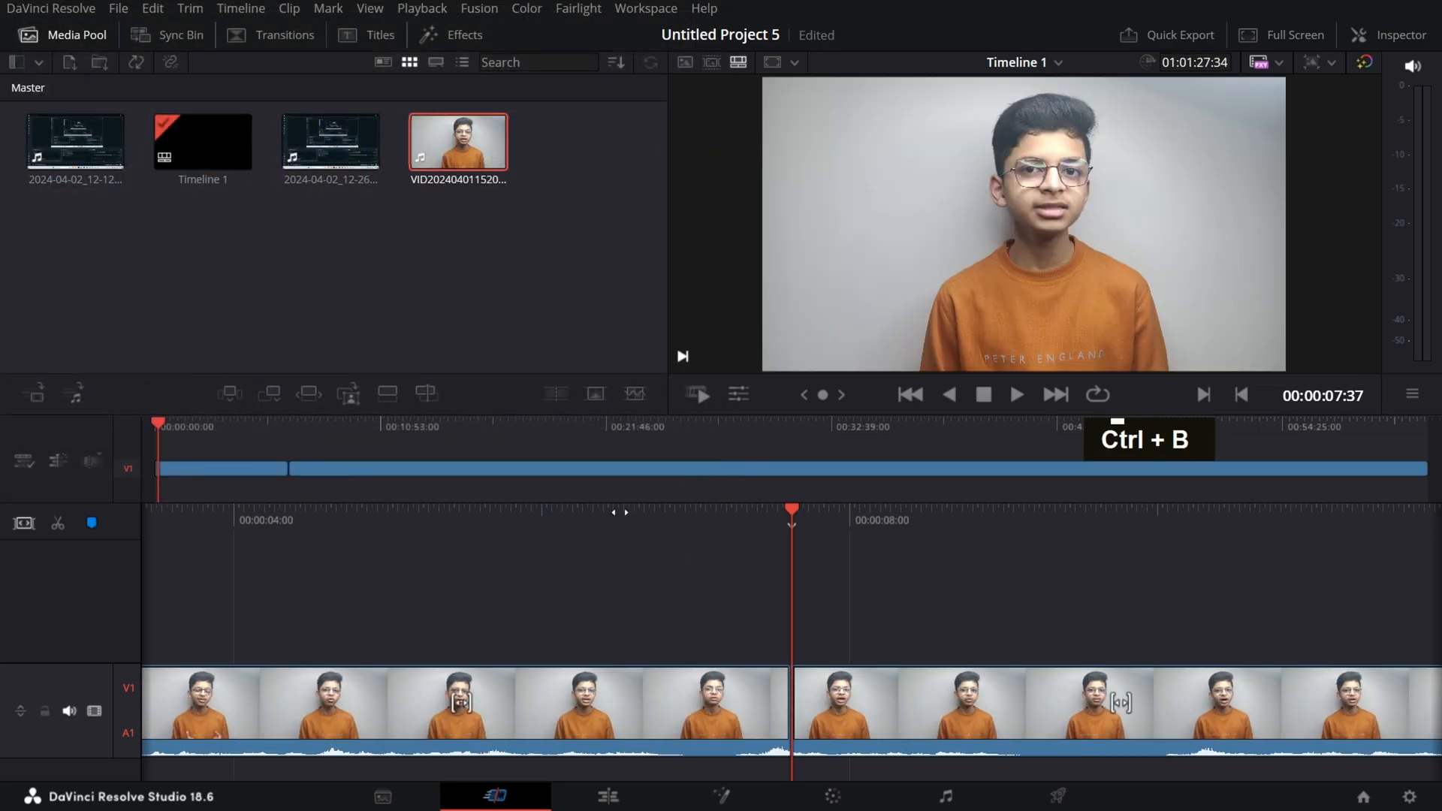
left_click(1413, 67)
mouse_move(934, 519)
left_mouse_down()
mouse_move(887, 536)
mouse_move(914, 533)
left_mouse_up()
key("ctrl+b")
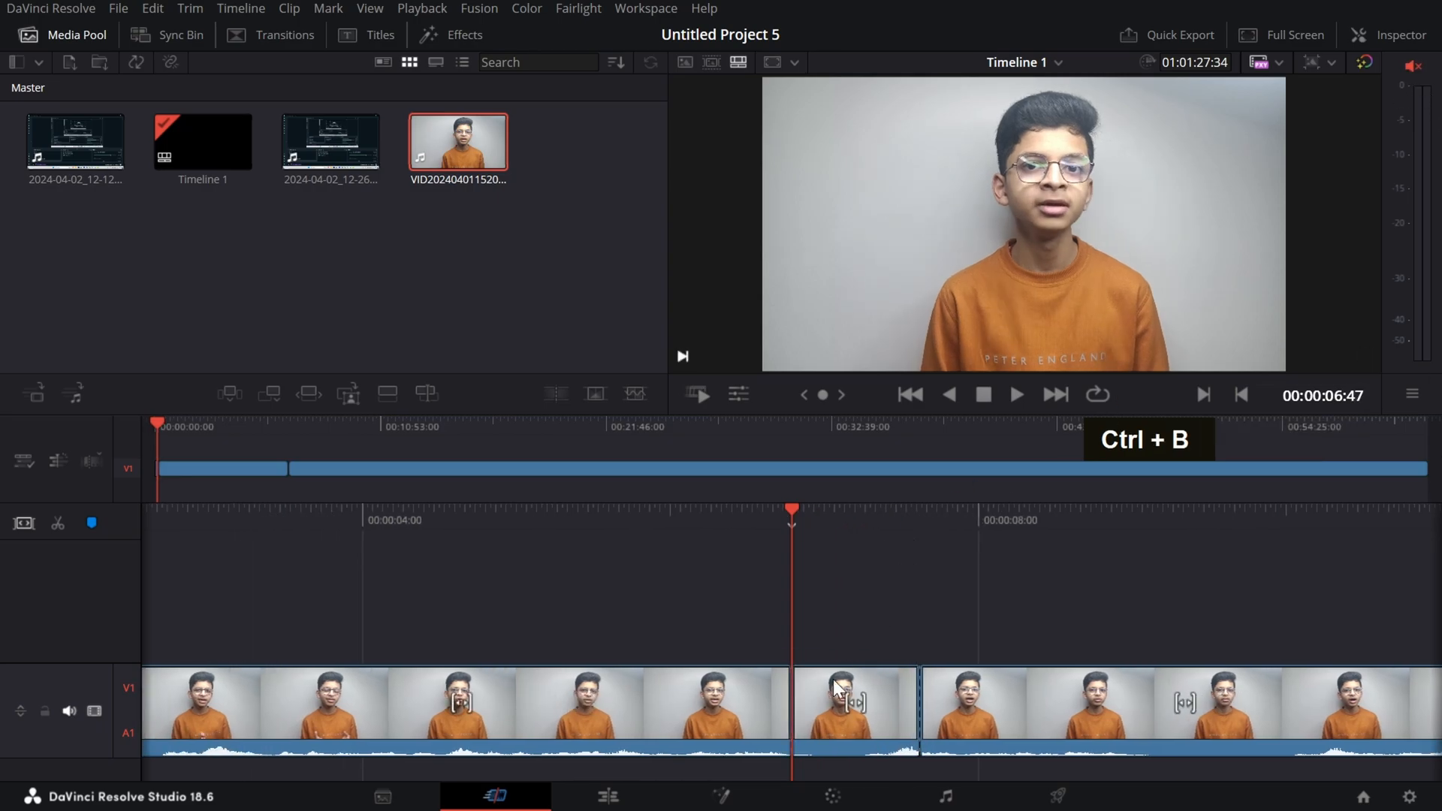
Step: Open the short section on the Color page and bring its node 01 into the middle of the node graph
left_click(839, 744)
left_click(869, 801)
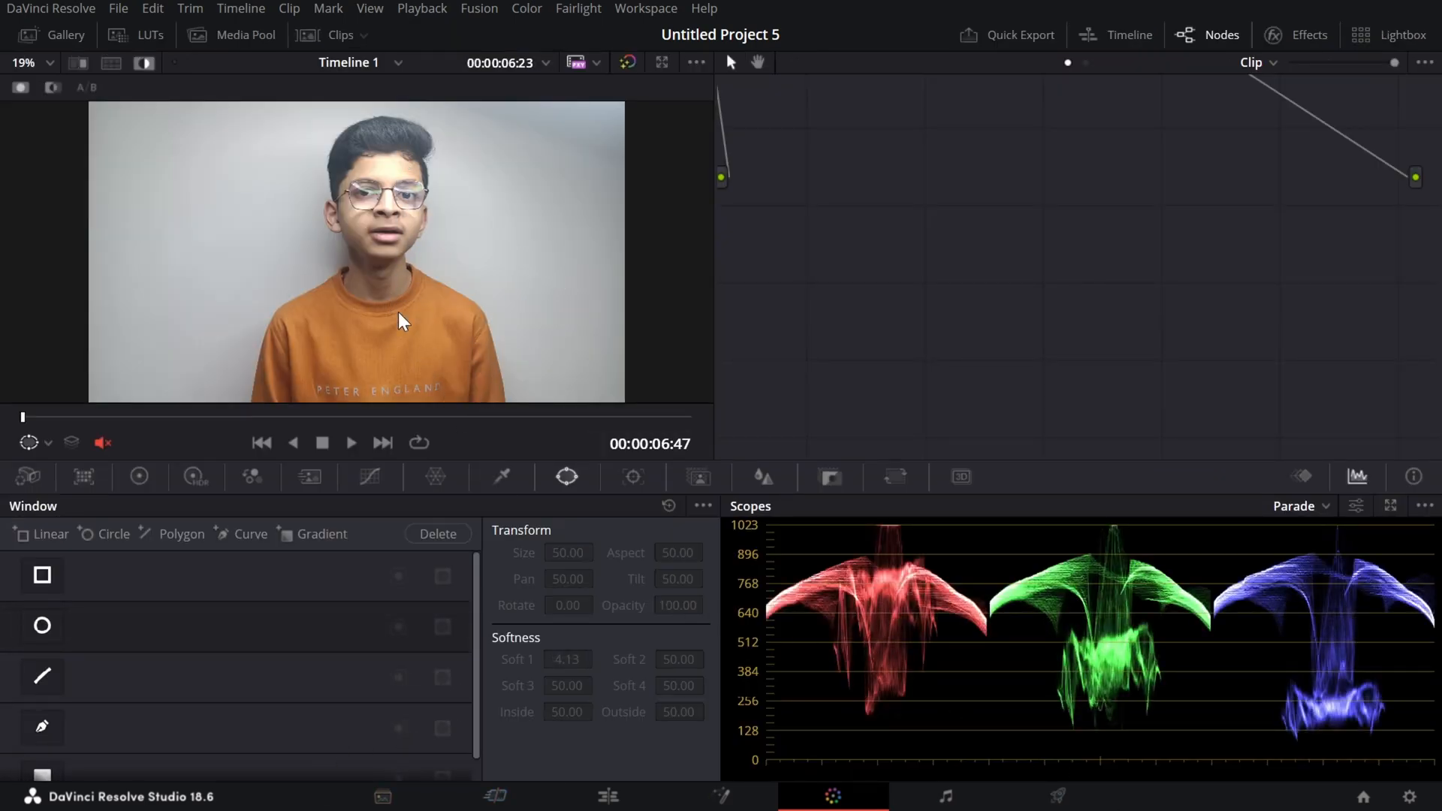
middle_click(1413, 377)
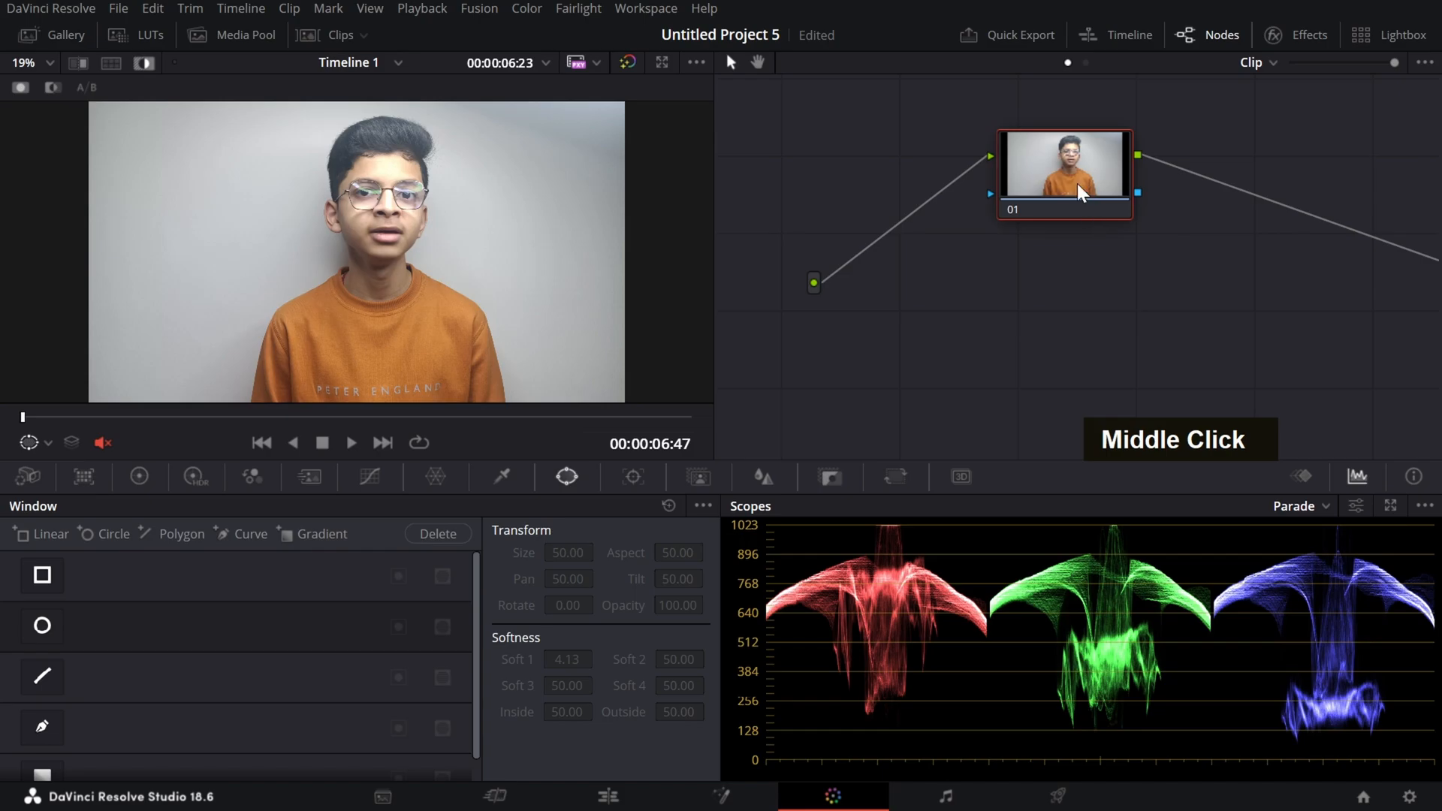
left_click_drag(1077, 184, 1063, 242)
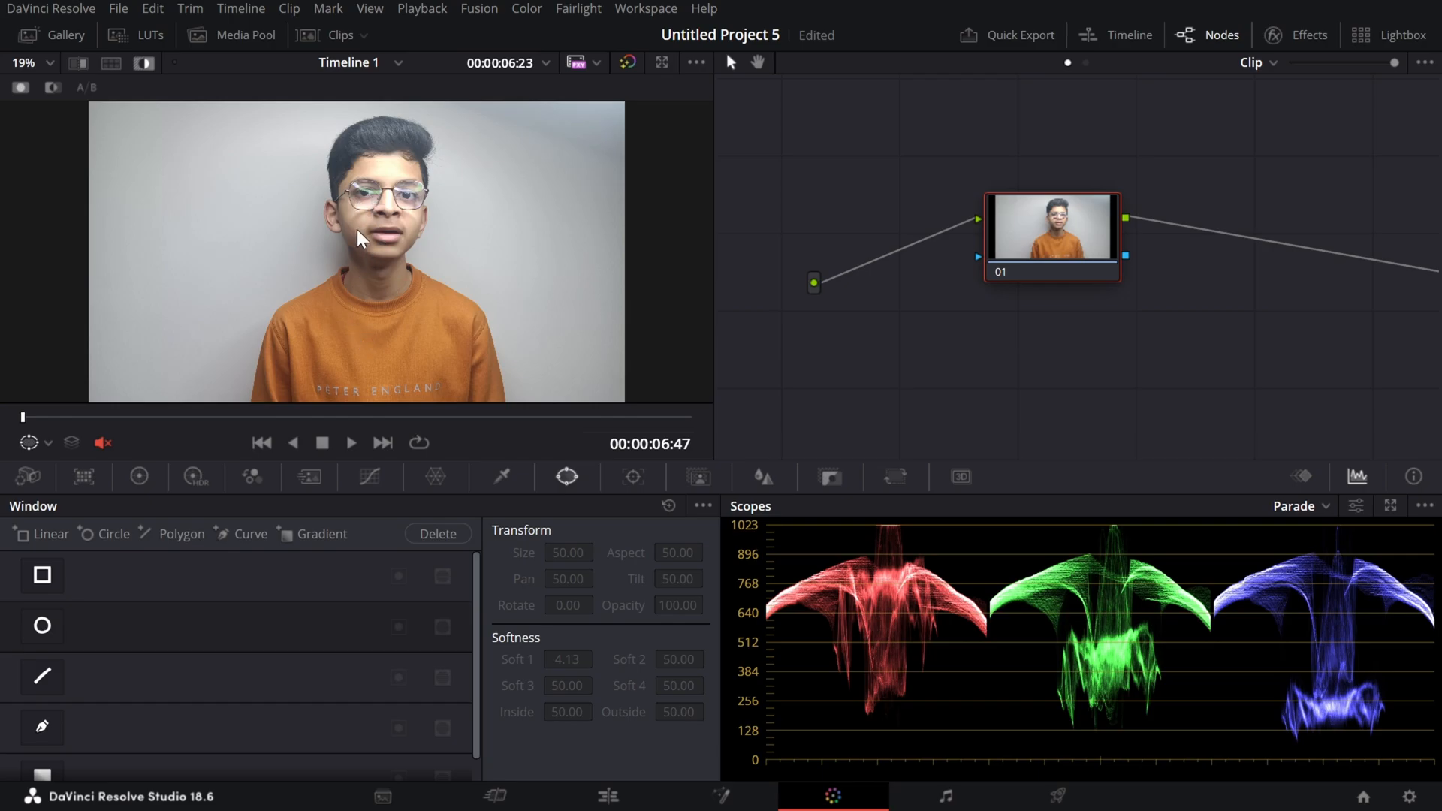
Step: Key the subject in node 01 with the HSL Qualifier by sampling the face and shirt, and adding the forehead and hair
left_click(502, 476)
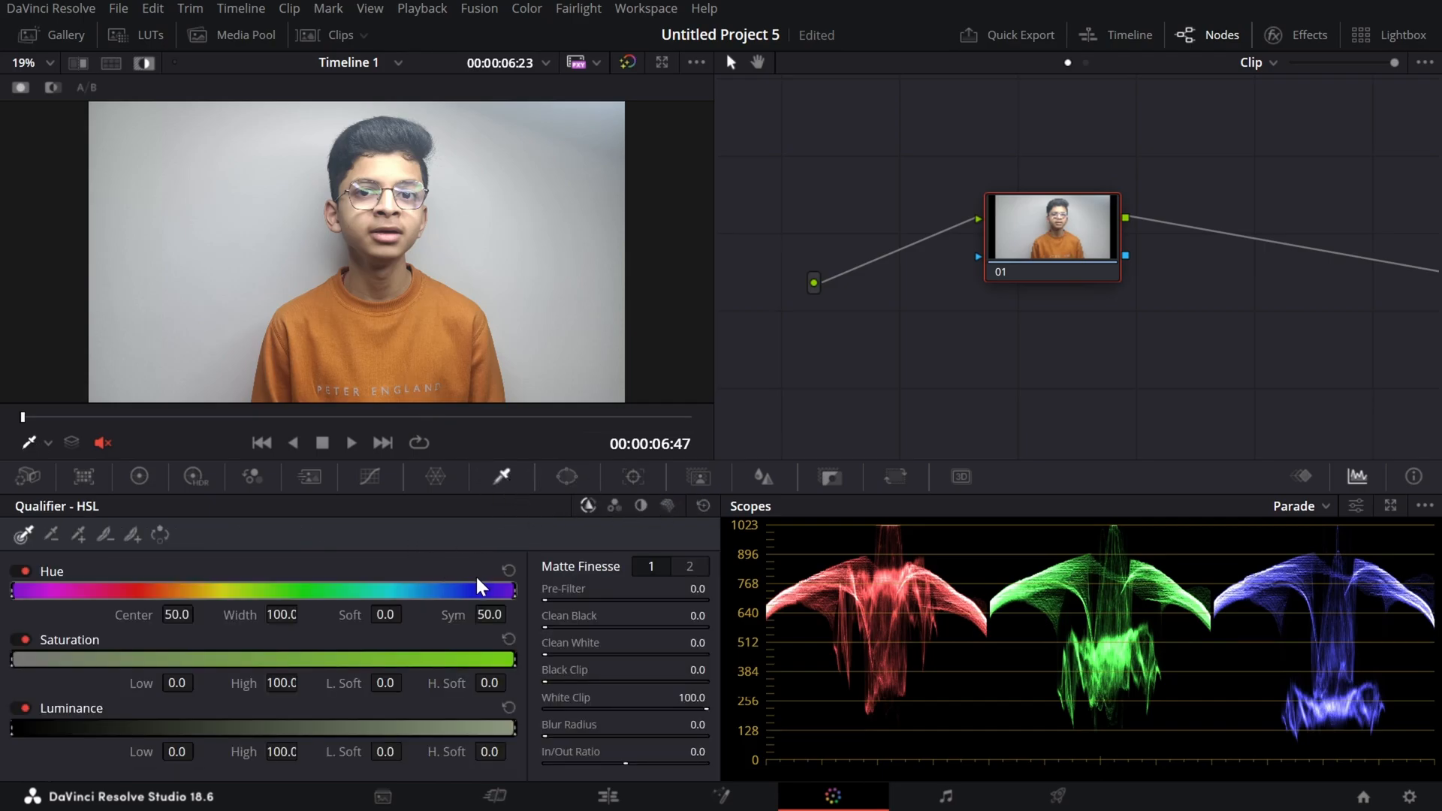
left_click_drag(386, 191, 392, 333)
key("ctrl+z")
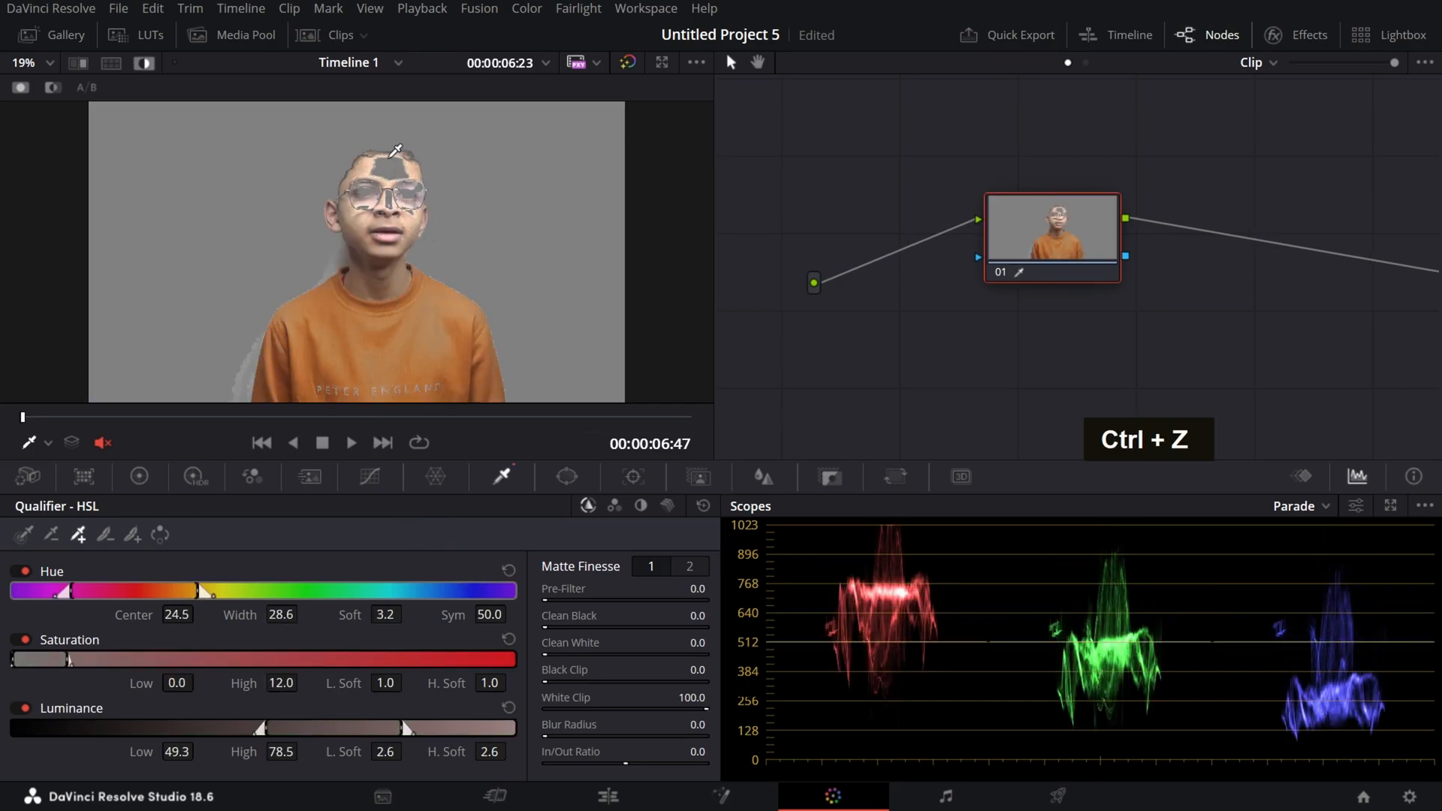
left_click(387, 170)
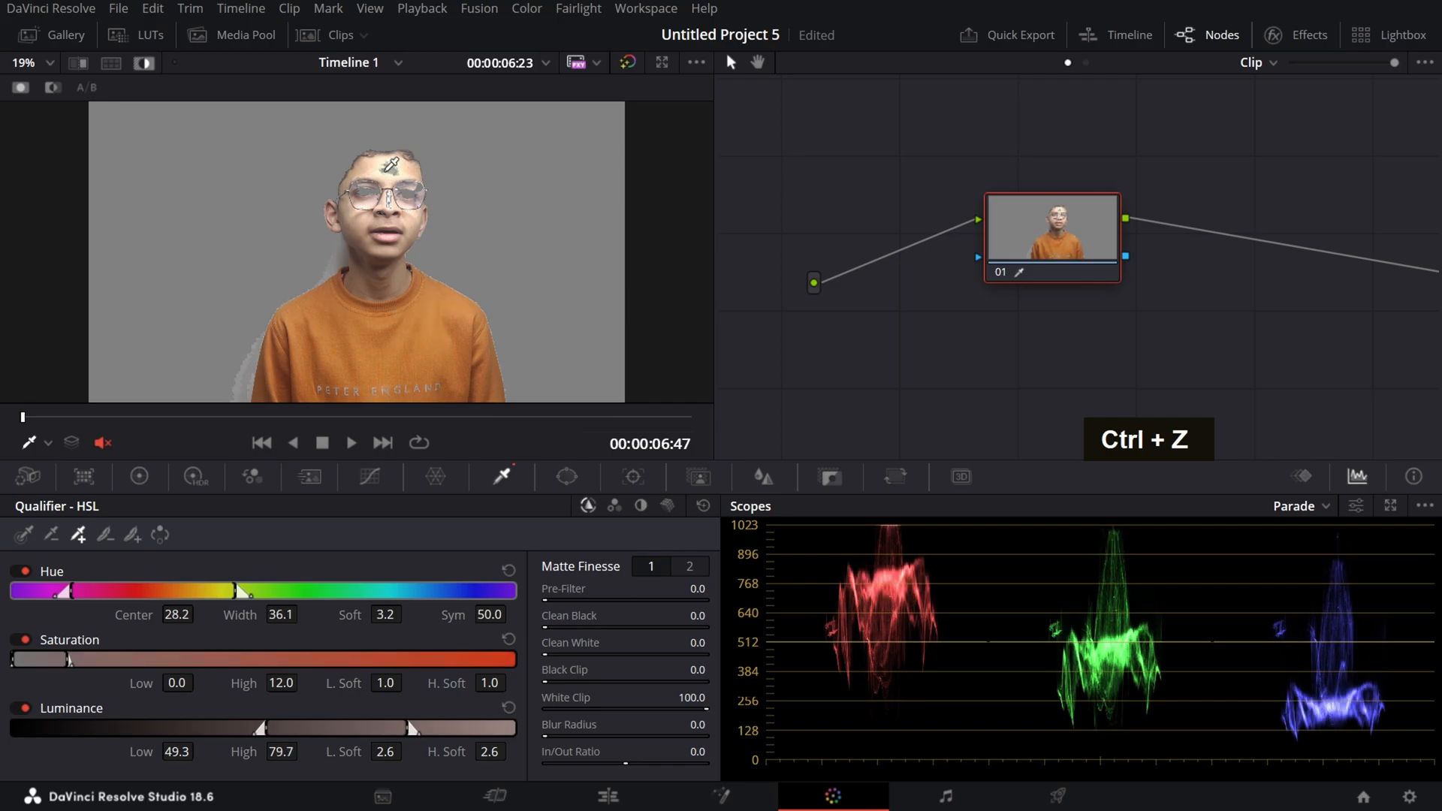
left_click(389, 133)
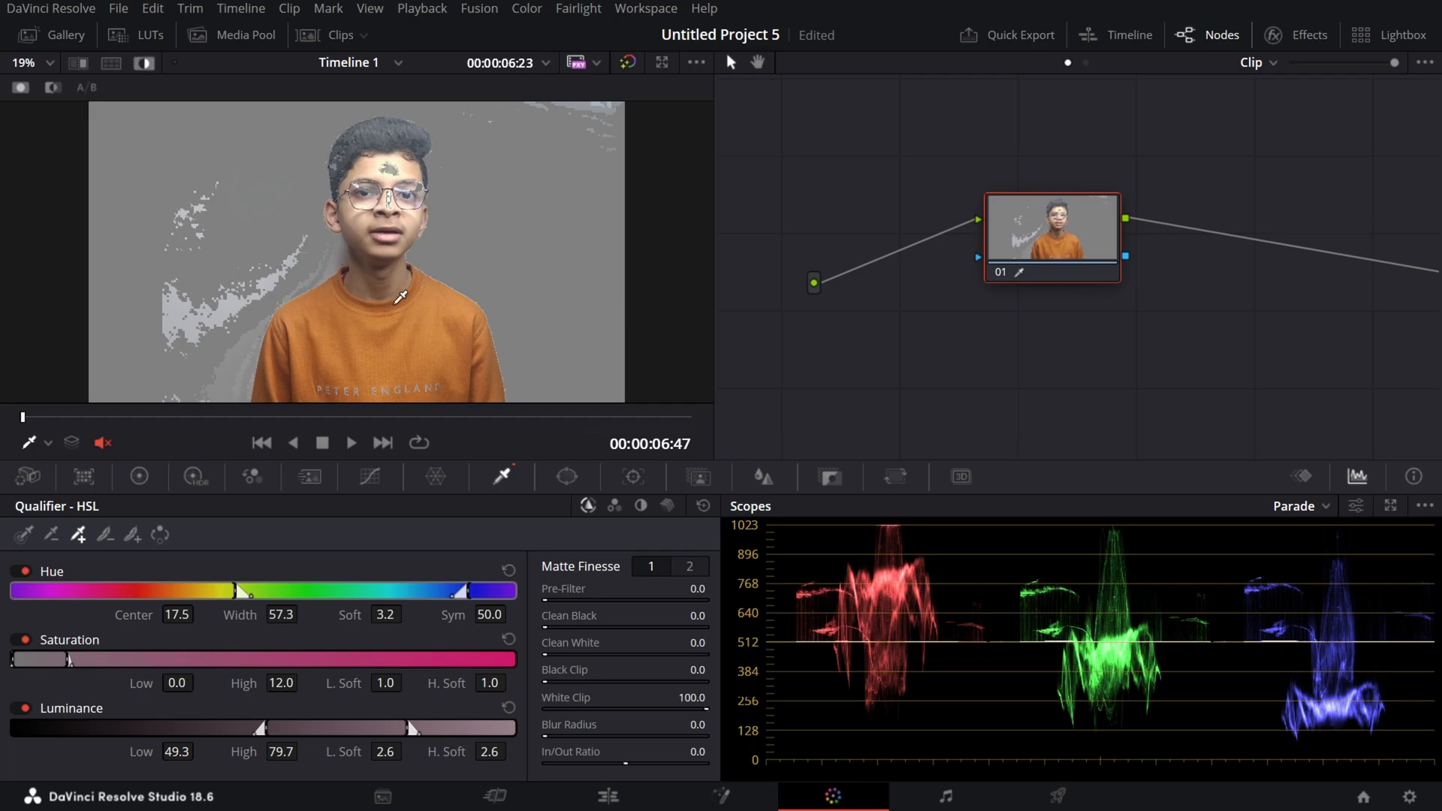
Step: Raise node 01's contrast to 1.362 in the Primaries color wheels and turn off the highlight view
left_click(141, 475)
left_click_drag(113, 629, 82, 637)
key("ctrl+z")
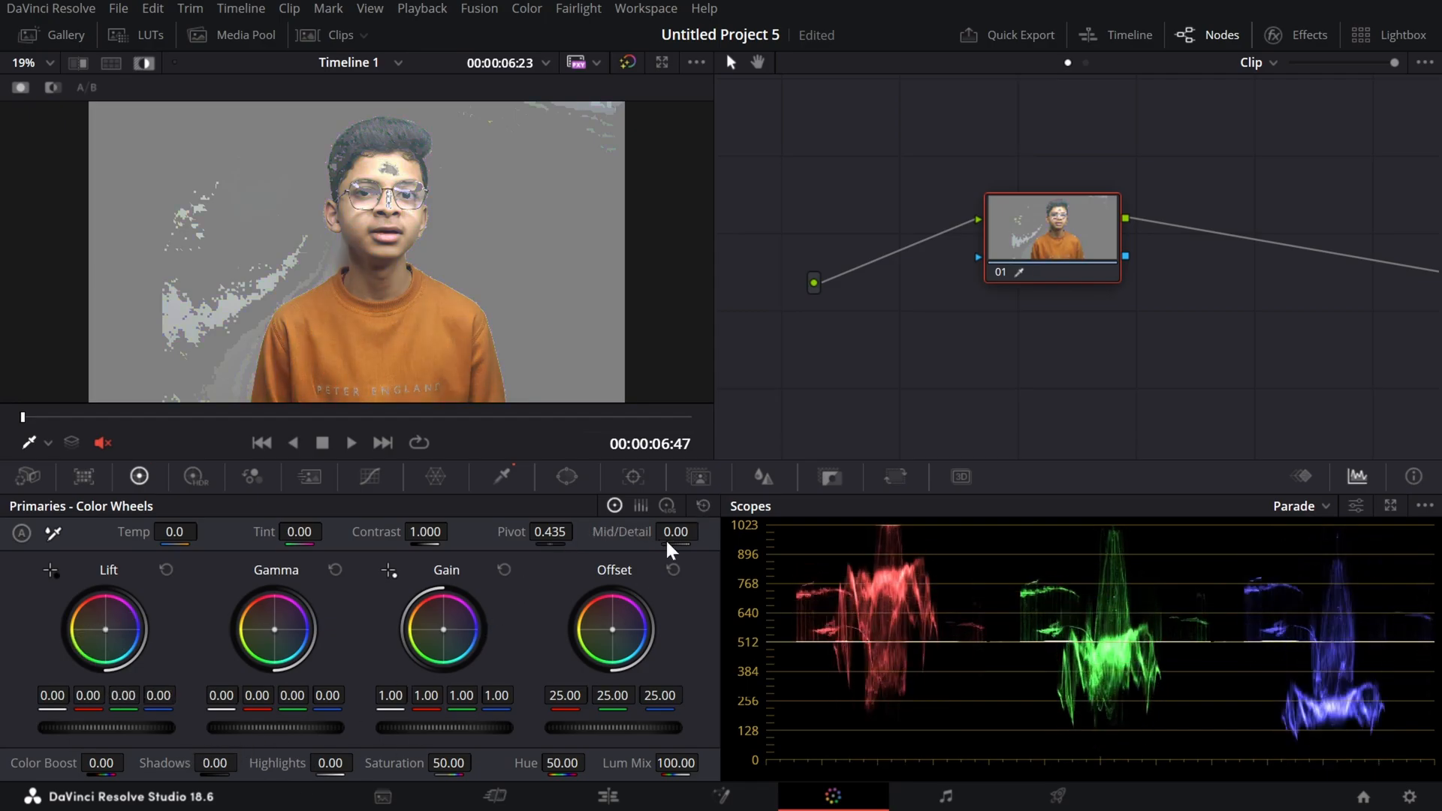
left_click_drag(445, 529, 360, 492)
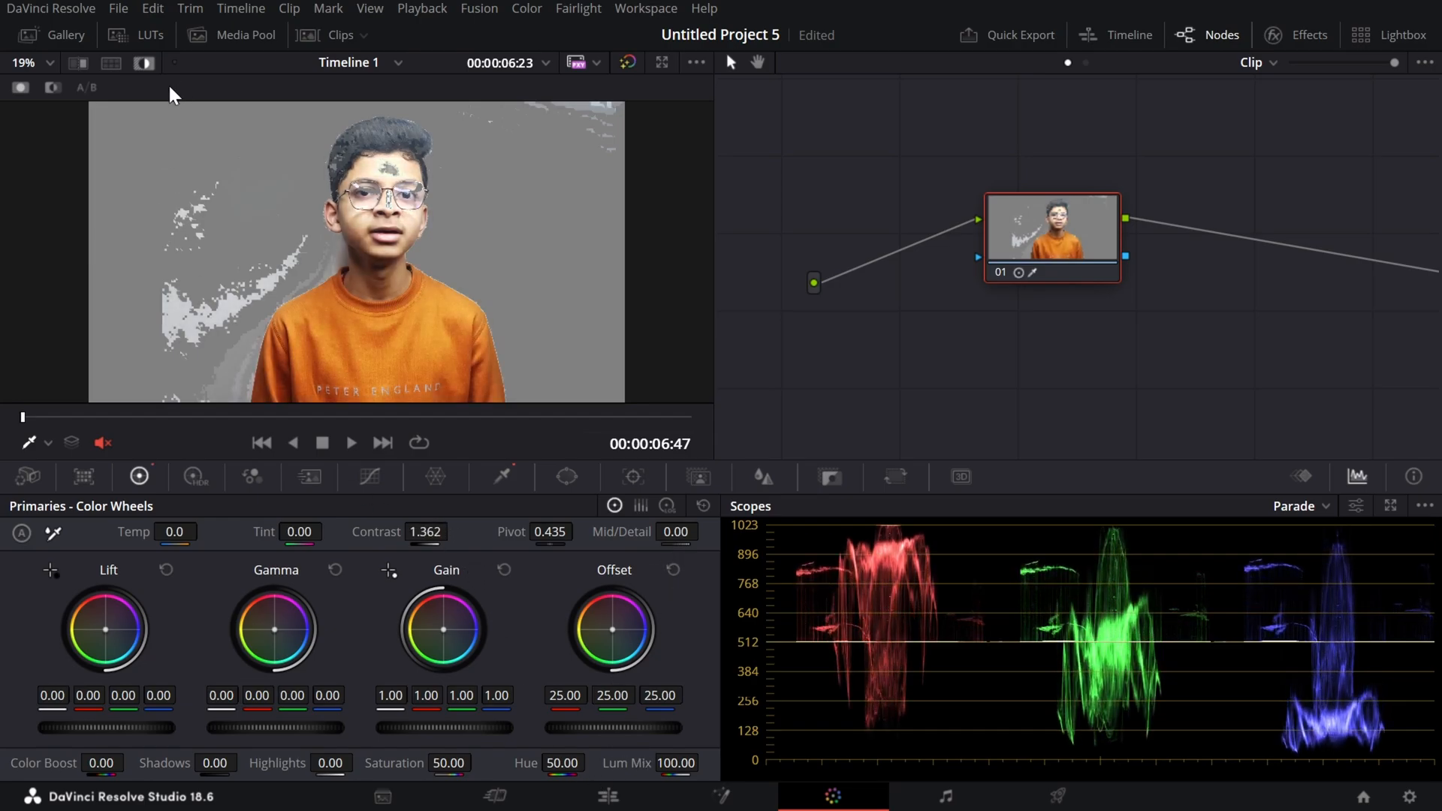
left_click(144, 63)
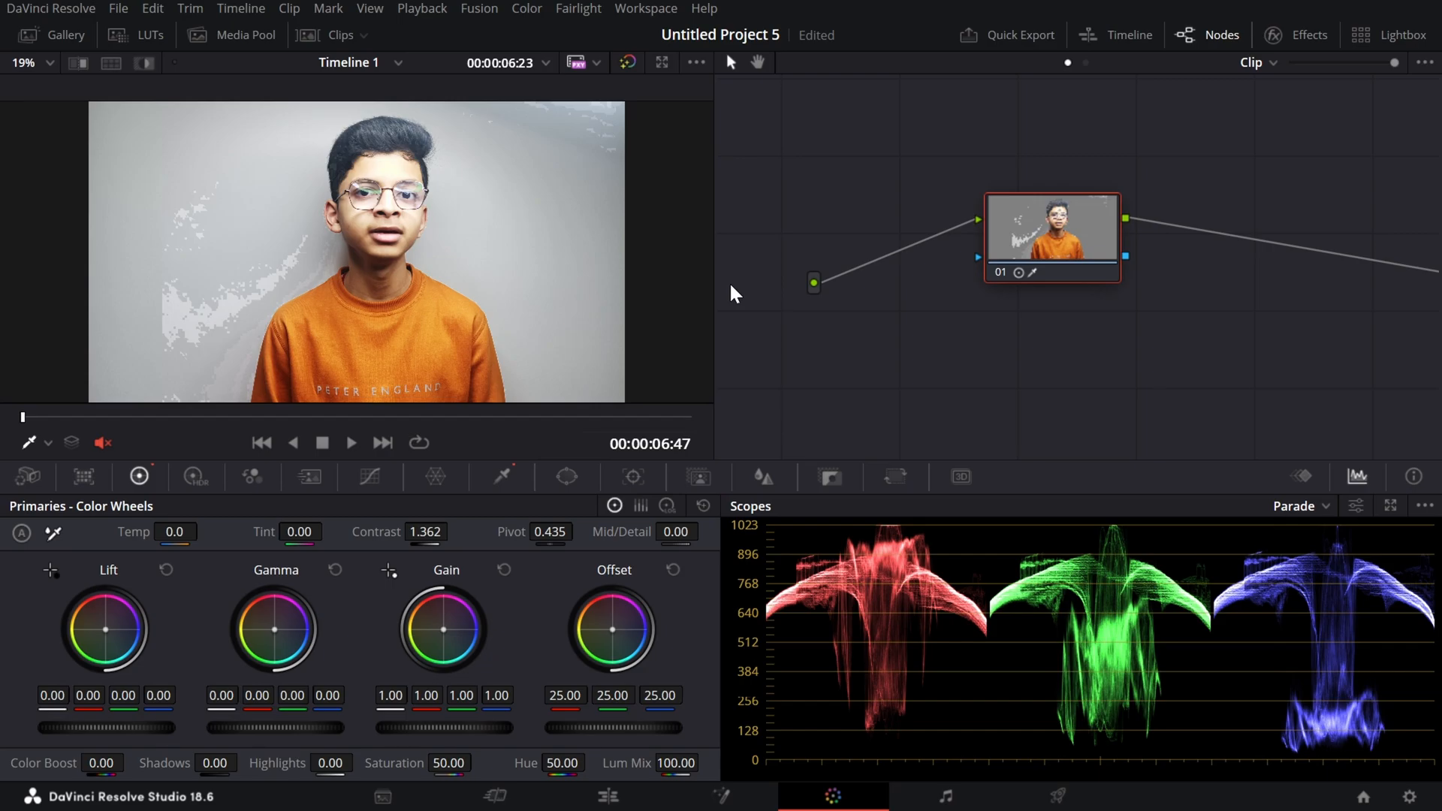
Step: Add an outside node after node 01 and set its Shadows to -100
key("alt")
key("alt+o")
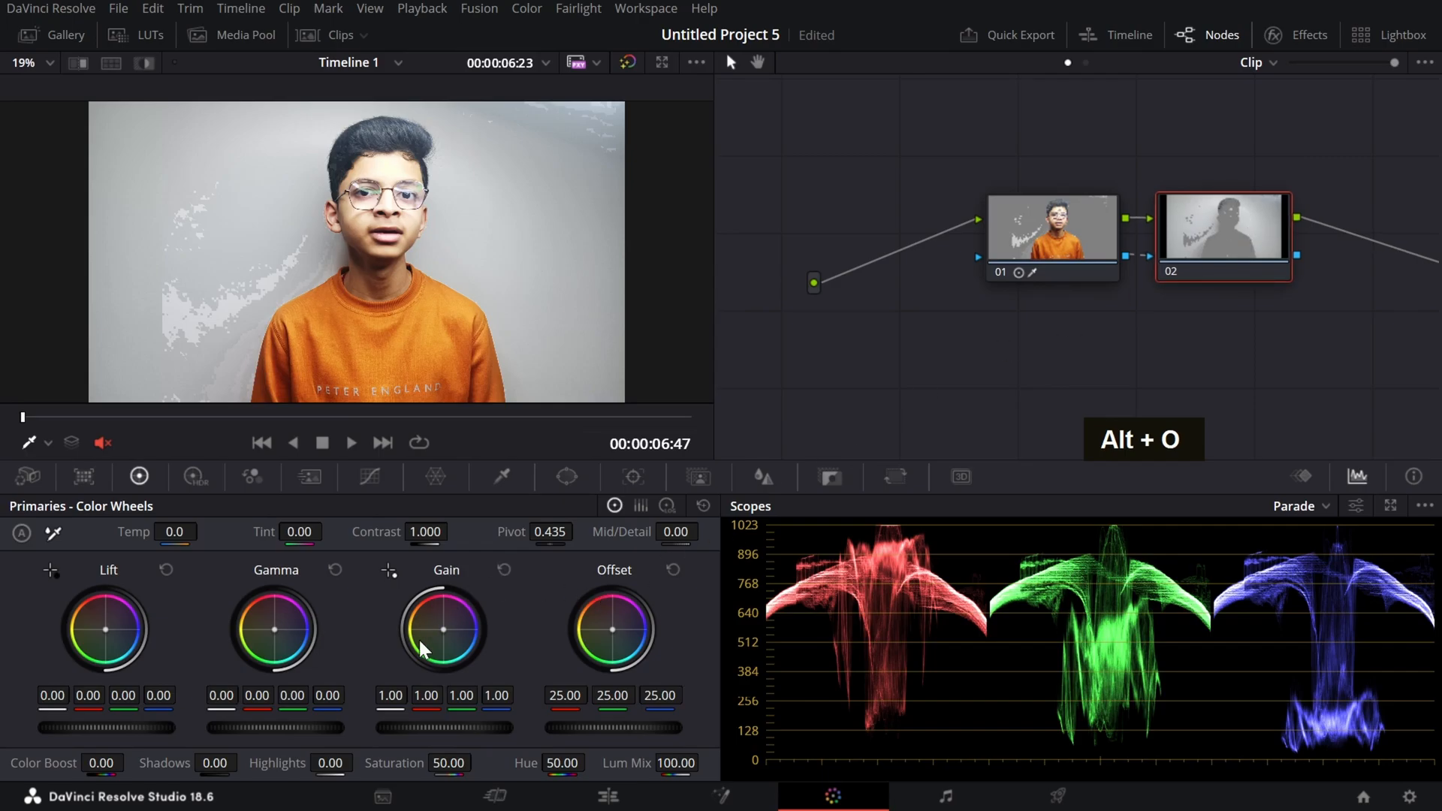
key("ctrl+z")
left_click_drag(217, 762, 142, 763)
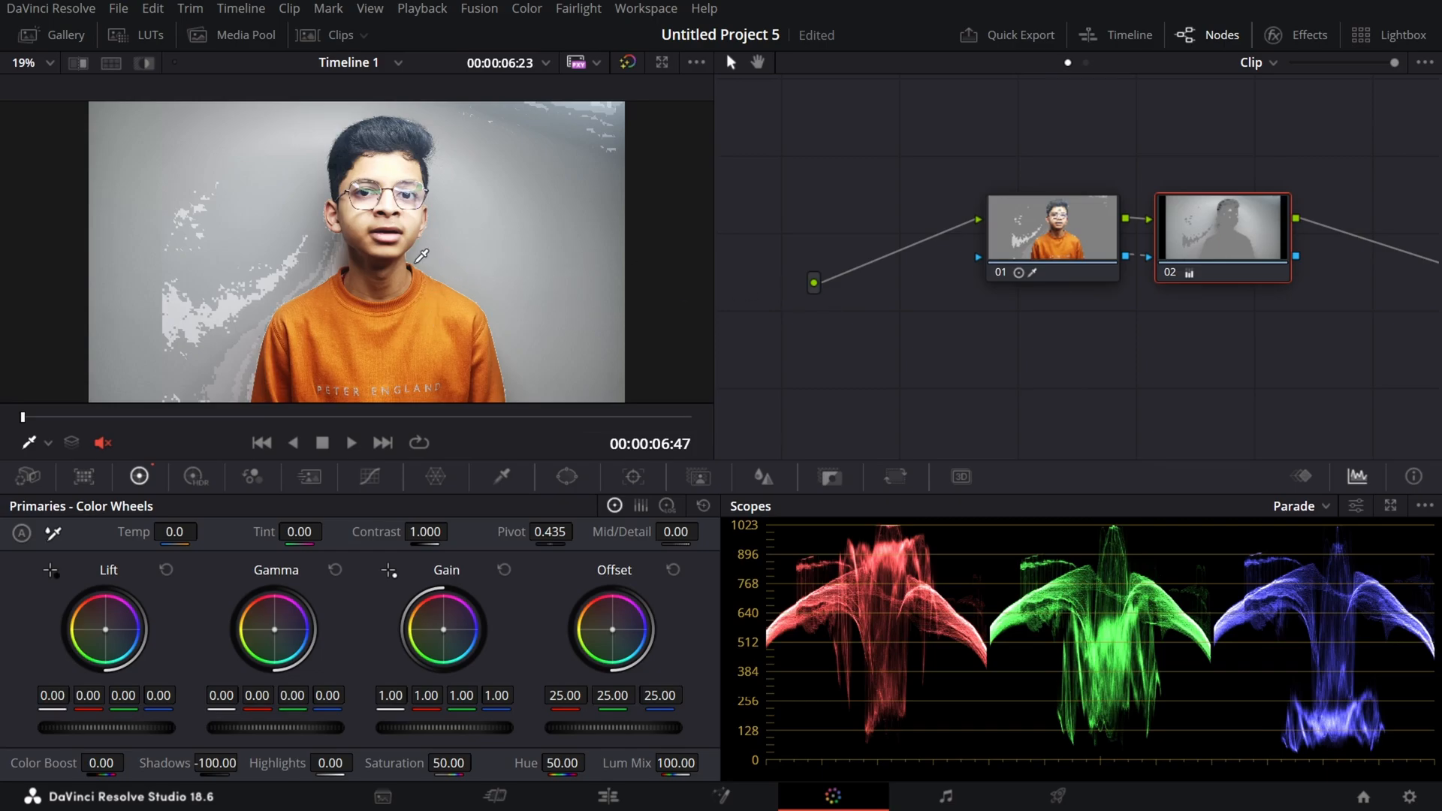
Step: Save the project and reopen Untitled Project 4 with its node graph in view
key("ctrl+s")
left_click(1364, 797)
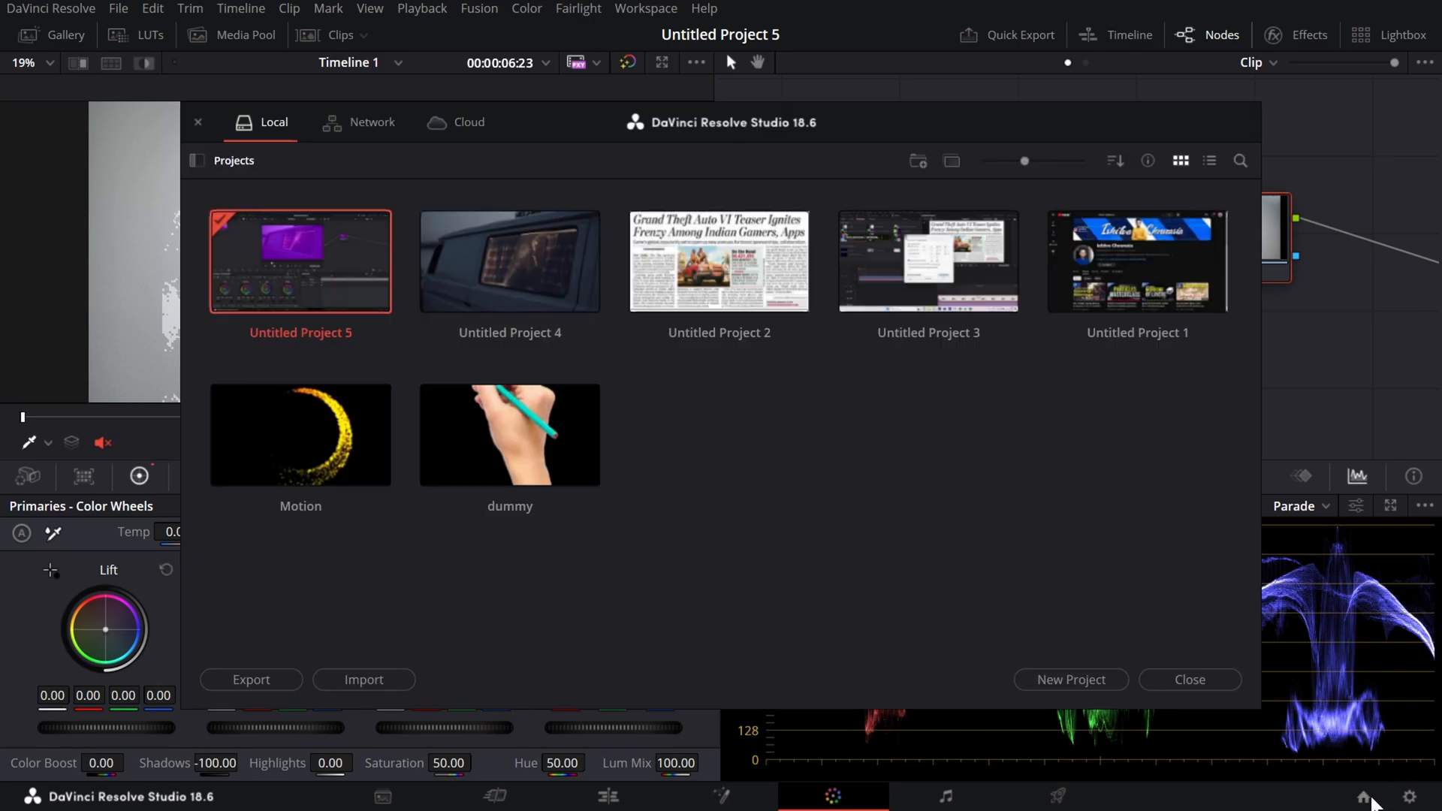
double_click(501, 299)
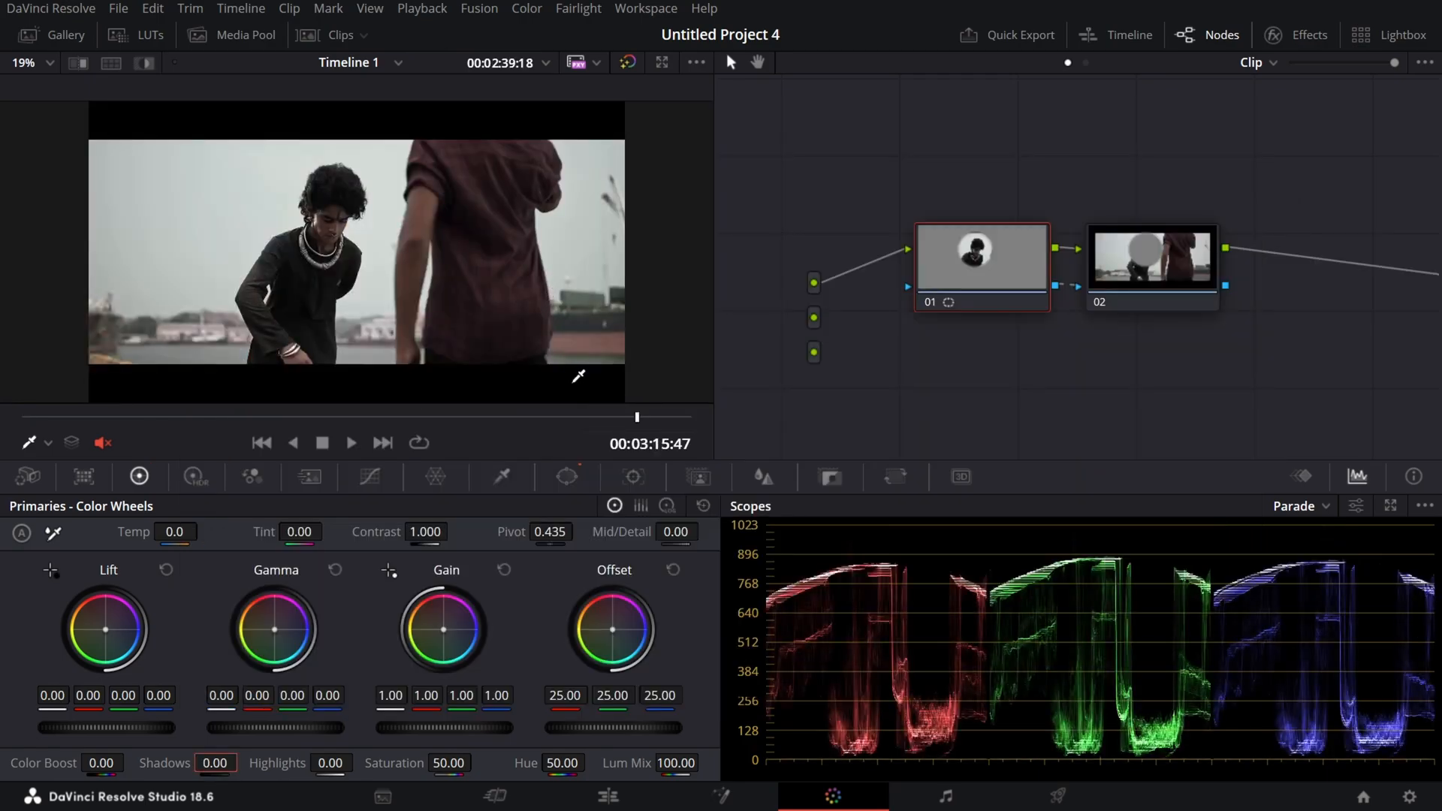
middle_click(1131, 399)
middle_click(1172, 401)
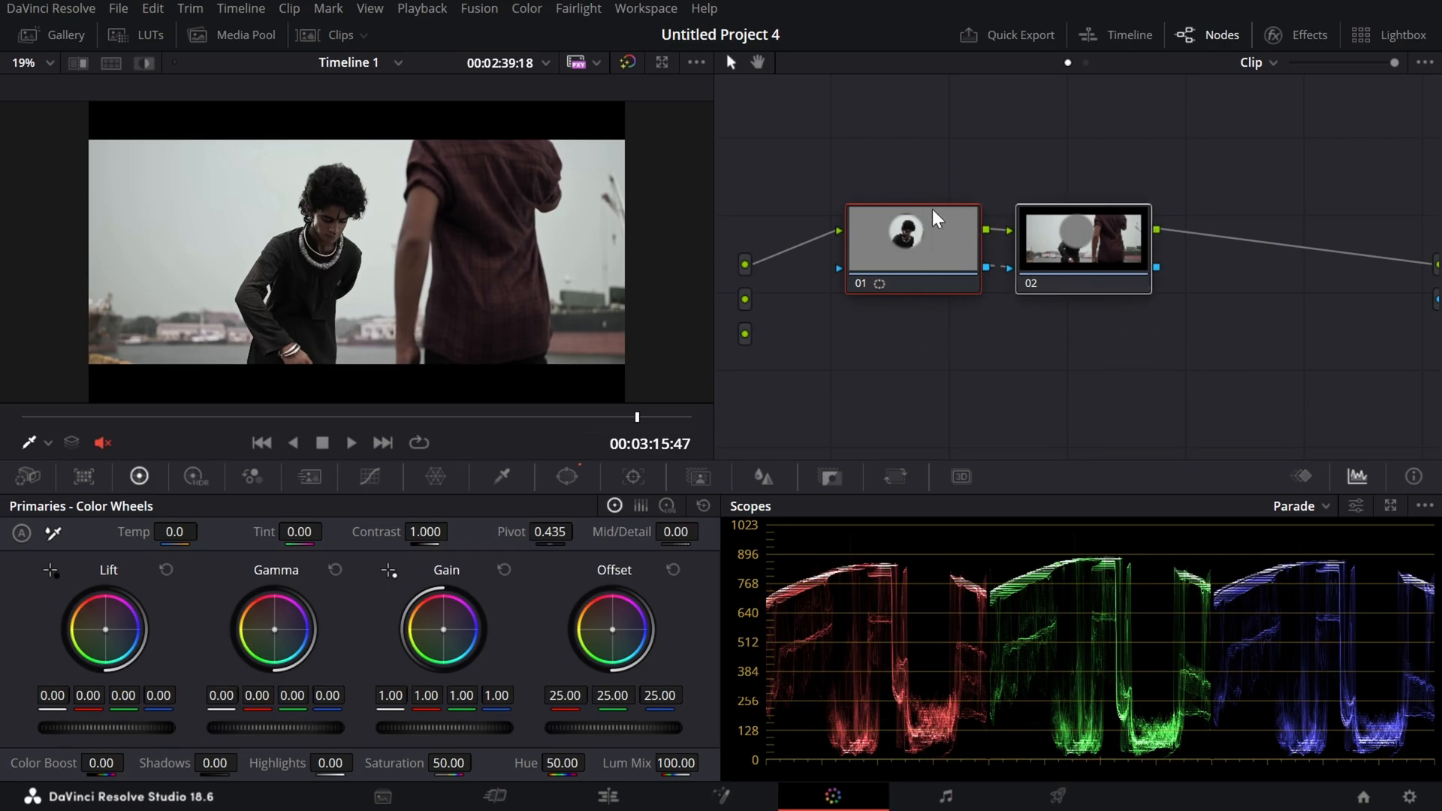
Step: Delete the circle-window and outside nodes, the extra sources and the alpha output, leaving a single node in the graph
key("Delete")
key("alt+s")
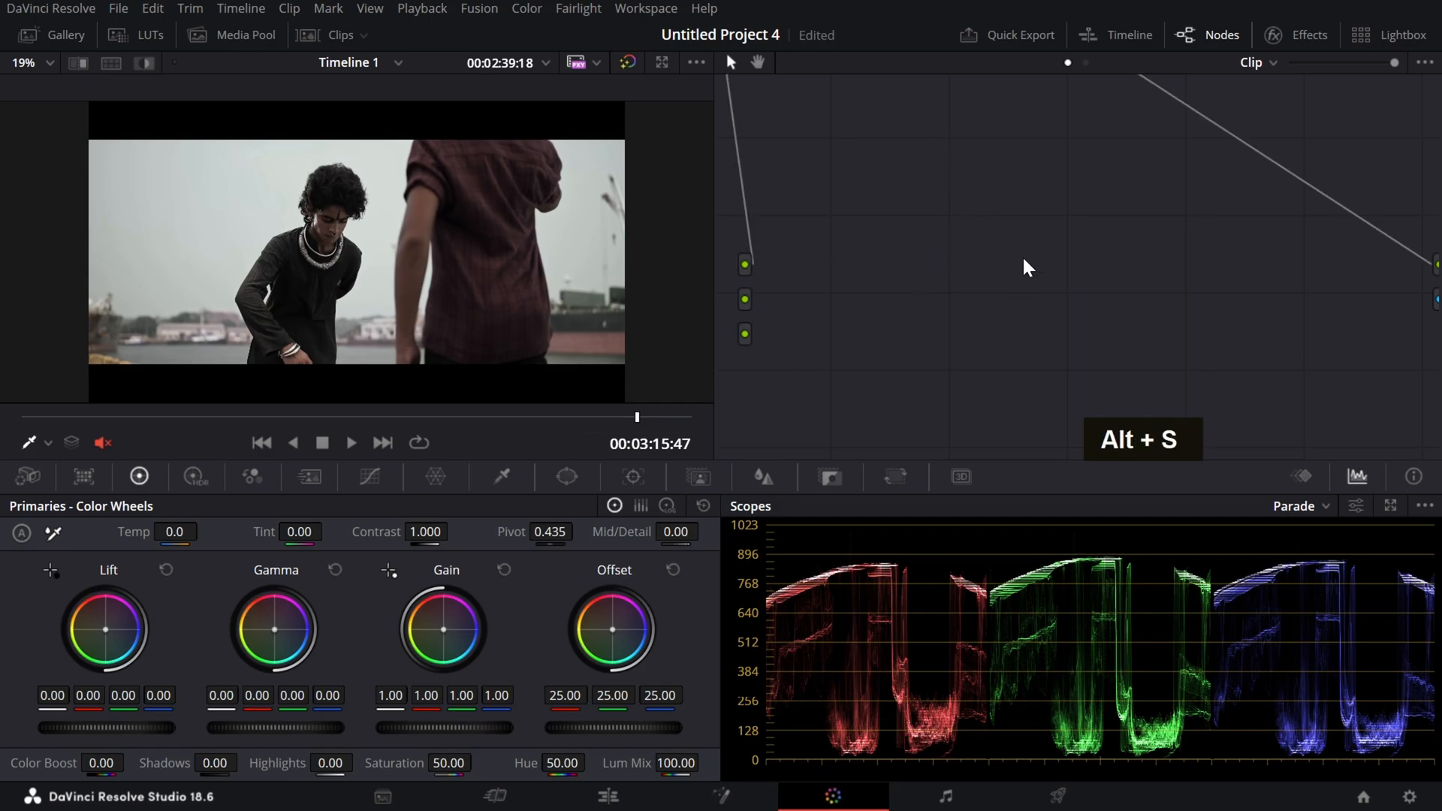
key("alt")
key("alt")
scroll(1021, 268, "down", 3)
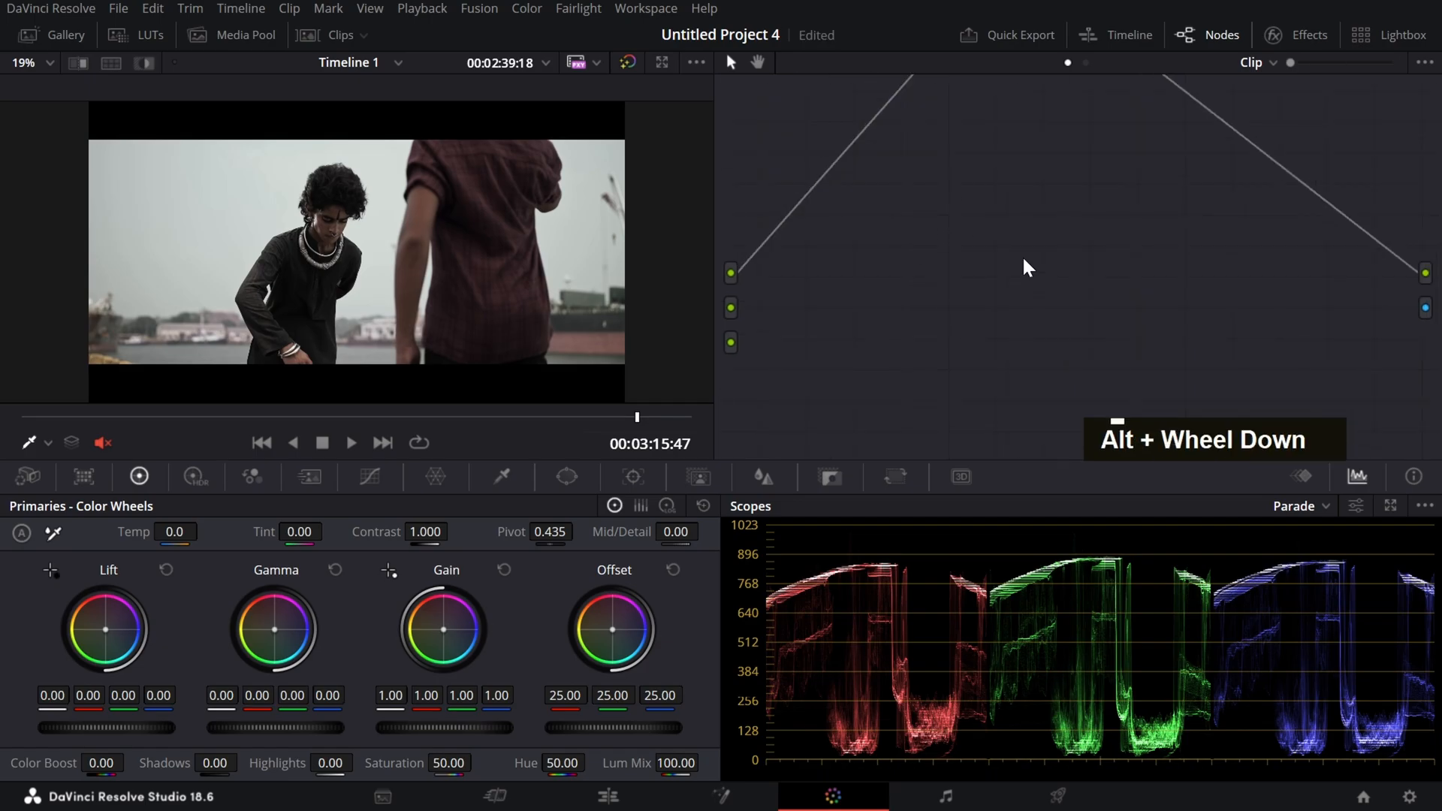
middle_click(1021, 268)
left_click_drag(1037, 156, 1008, 446)
middle_click(1015, 246)
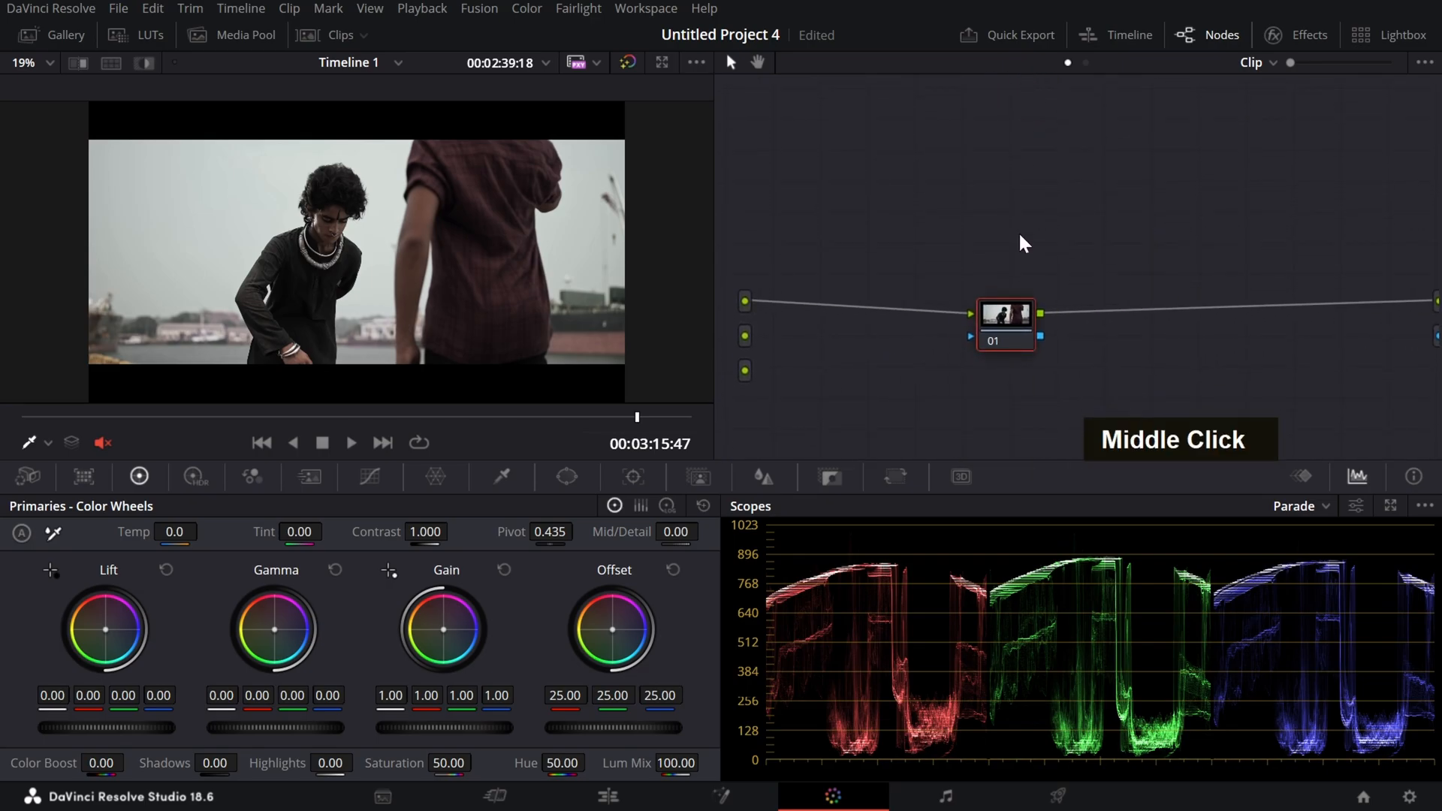
key("Delete")
key("Delete")
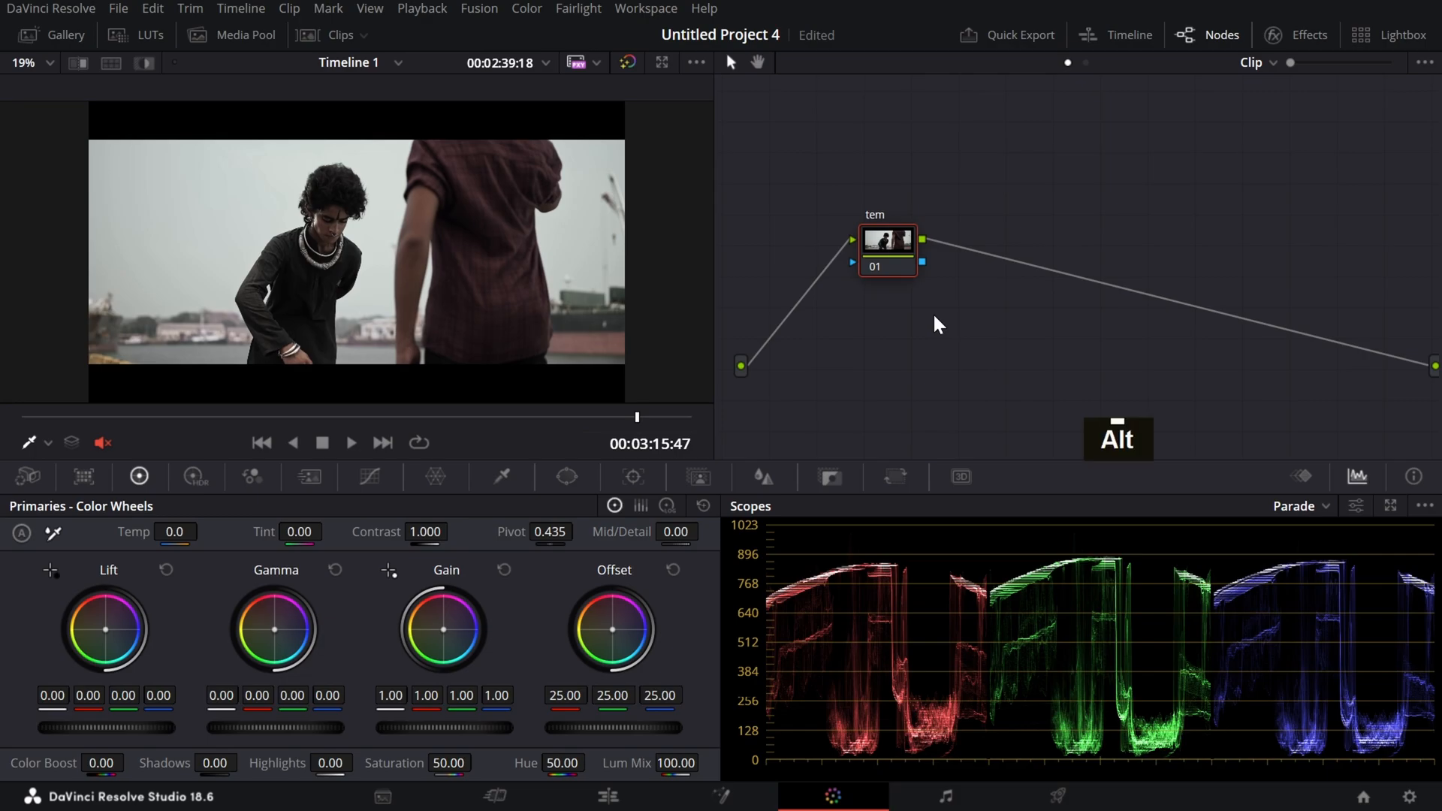
Step: Add a parallel node beneath node 01, spread both nodes and their mixer apart, and select node 02
key("alt+p")
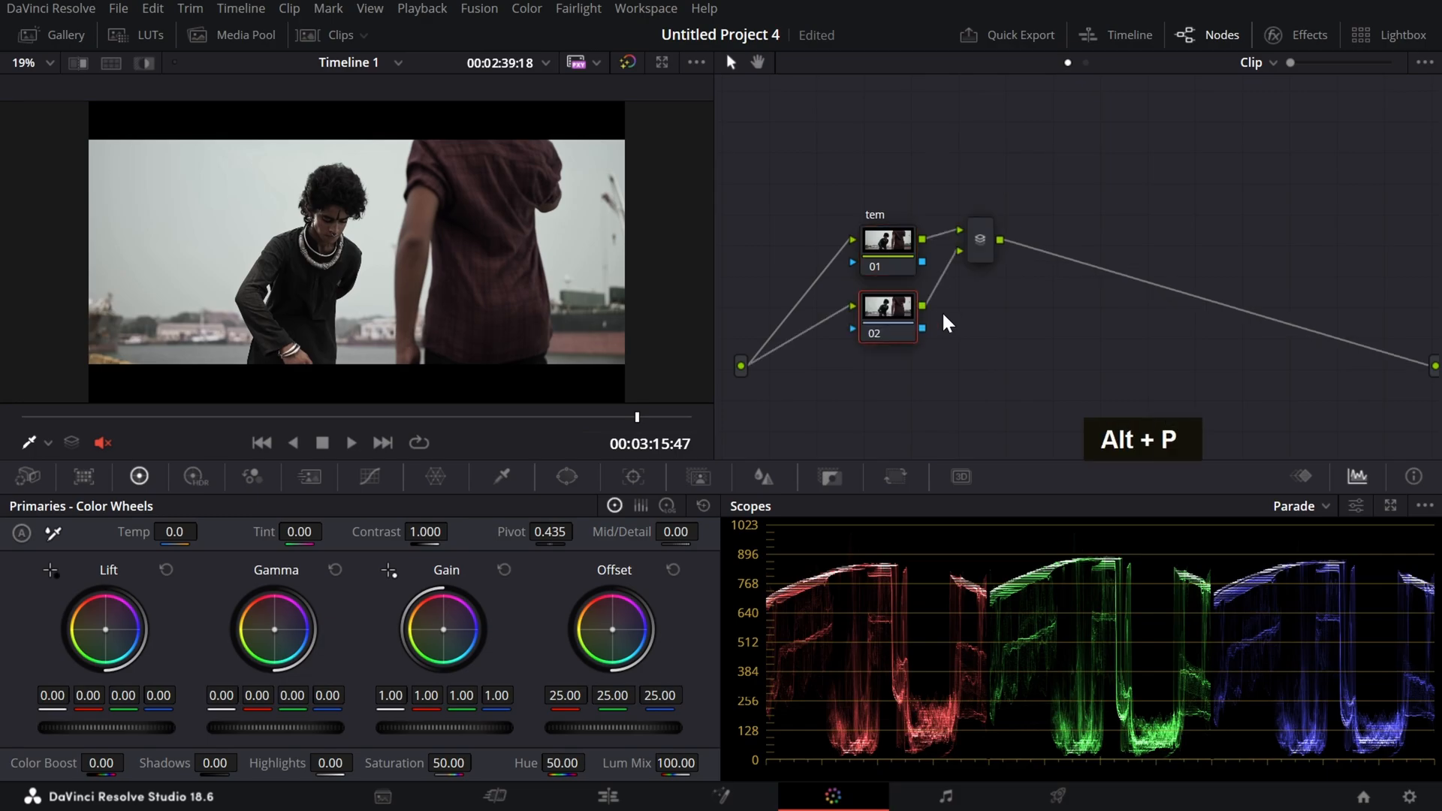
left_click_drag(905, 314, 899, 340)
left_click_drag(893, 254, 879, 212)
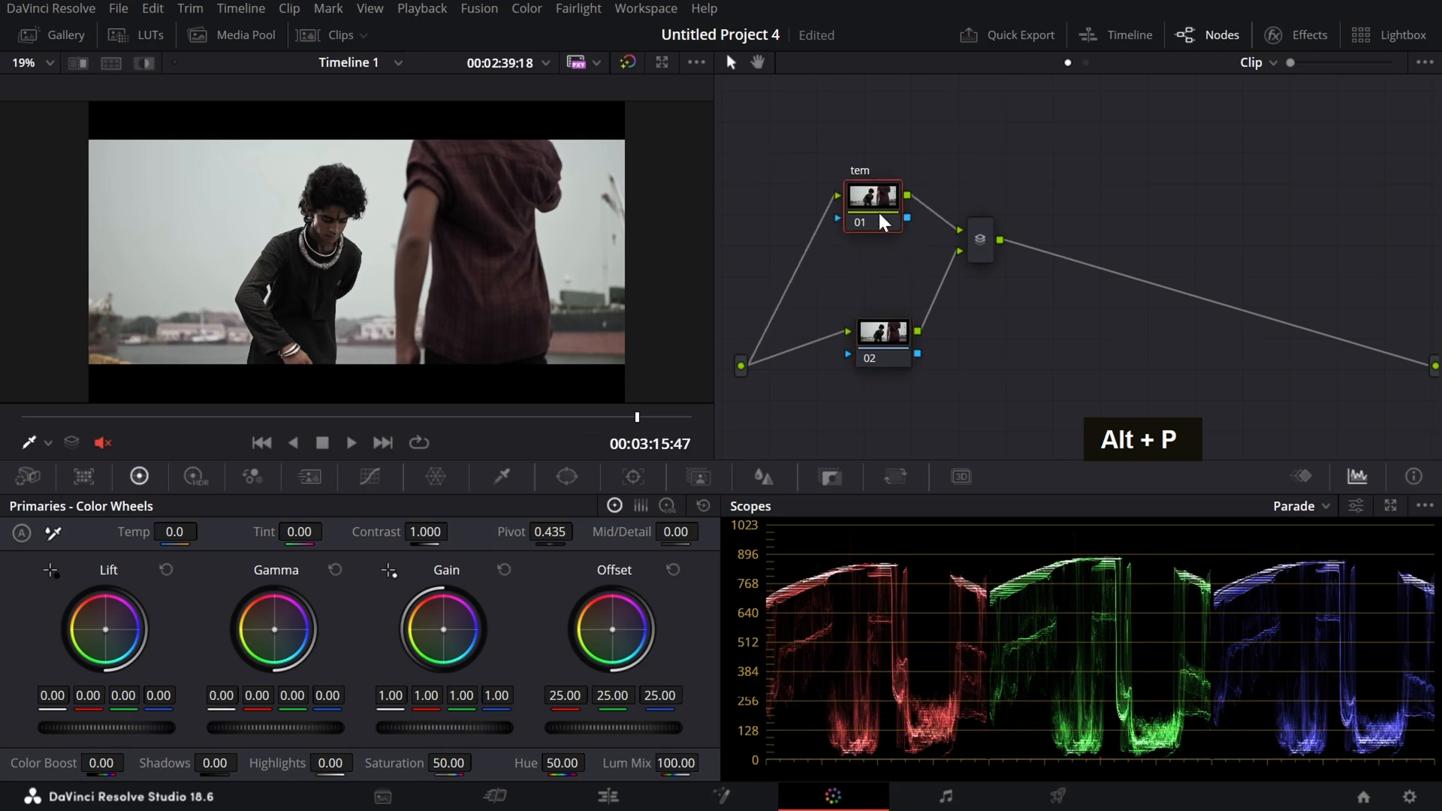
left_click_drag(972, 248, 1044, 244)
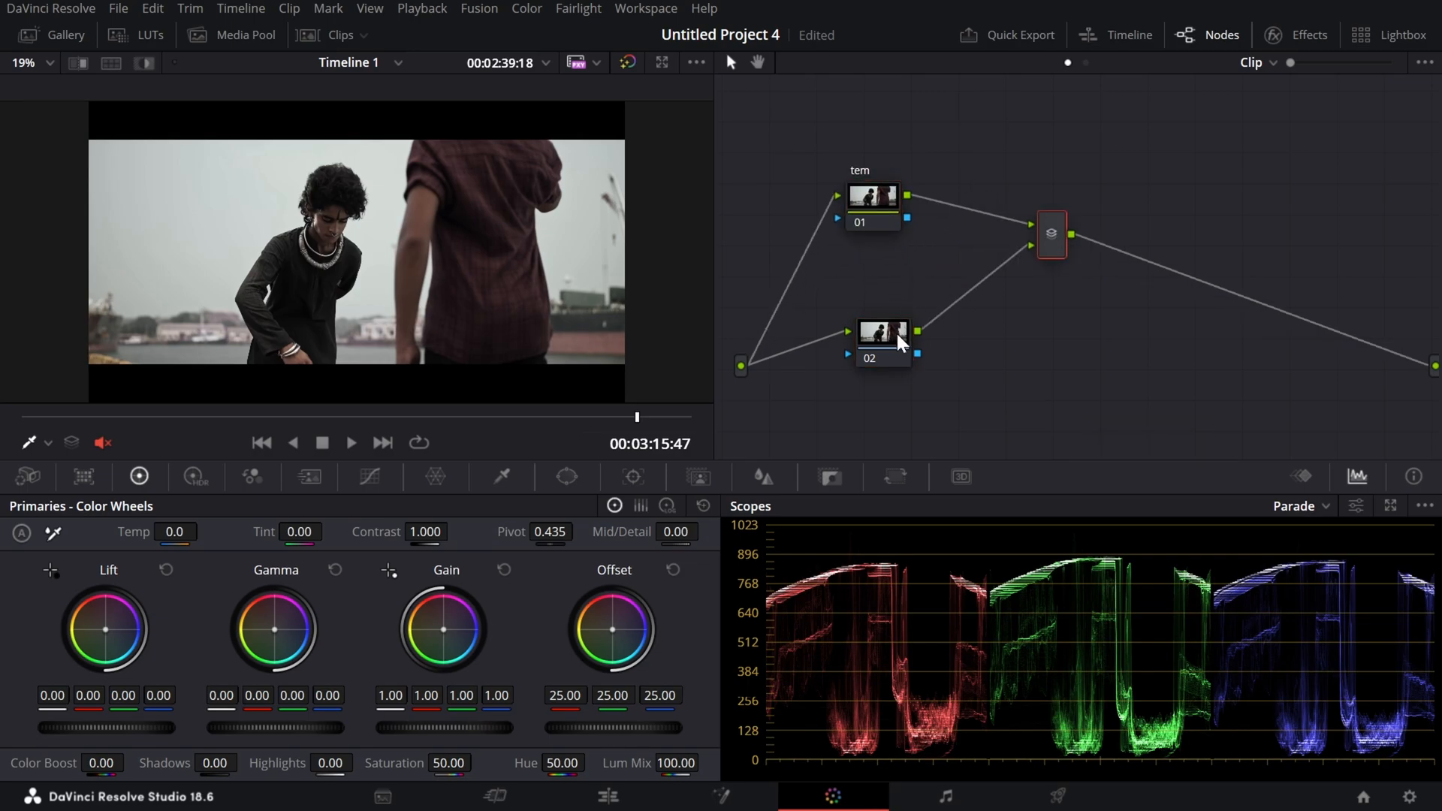
left_click_drag(876, 197, 877, 200)
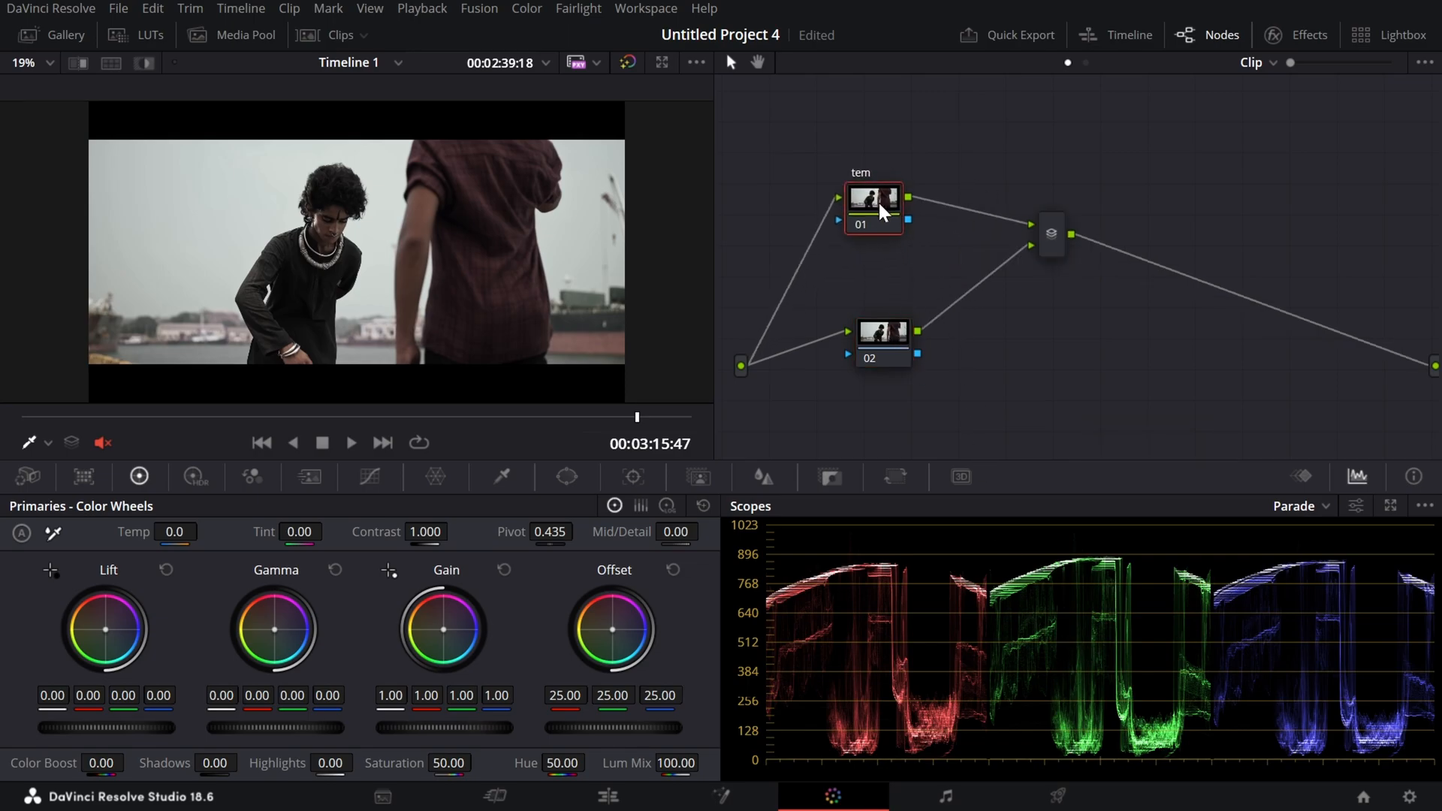
left_click(884, 362)
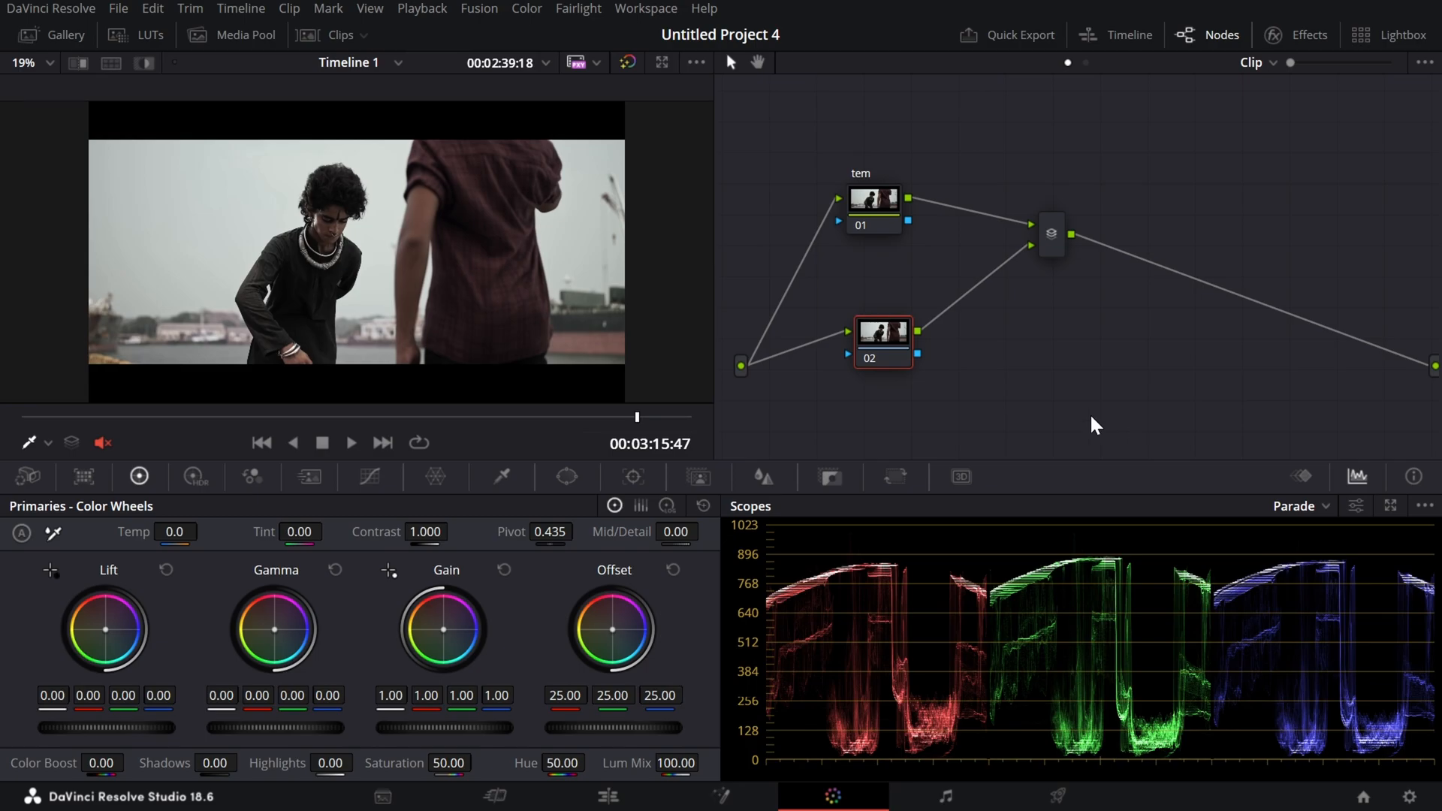
Step: Tint node 01 yellow with Gain about 1.12, 1.03, 0.41 and node 02 red with Offset about 54.65, 17.90, 5.14
left_click(880, 213)
left_click_drag(435, 624, 395, 610)
left_click(880, 350)
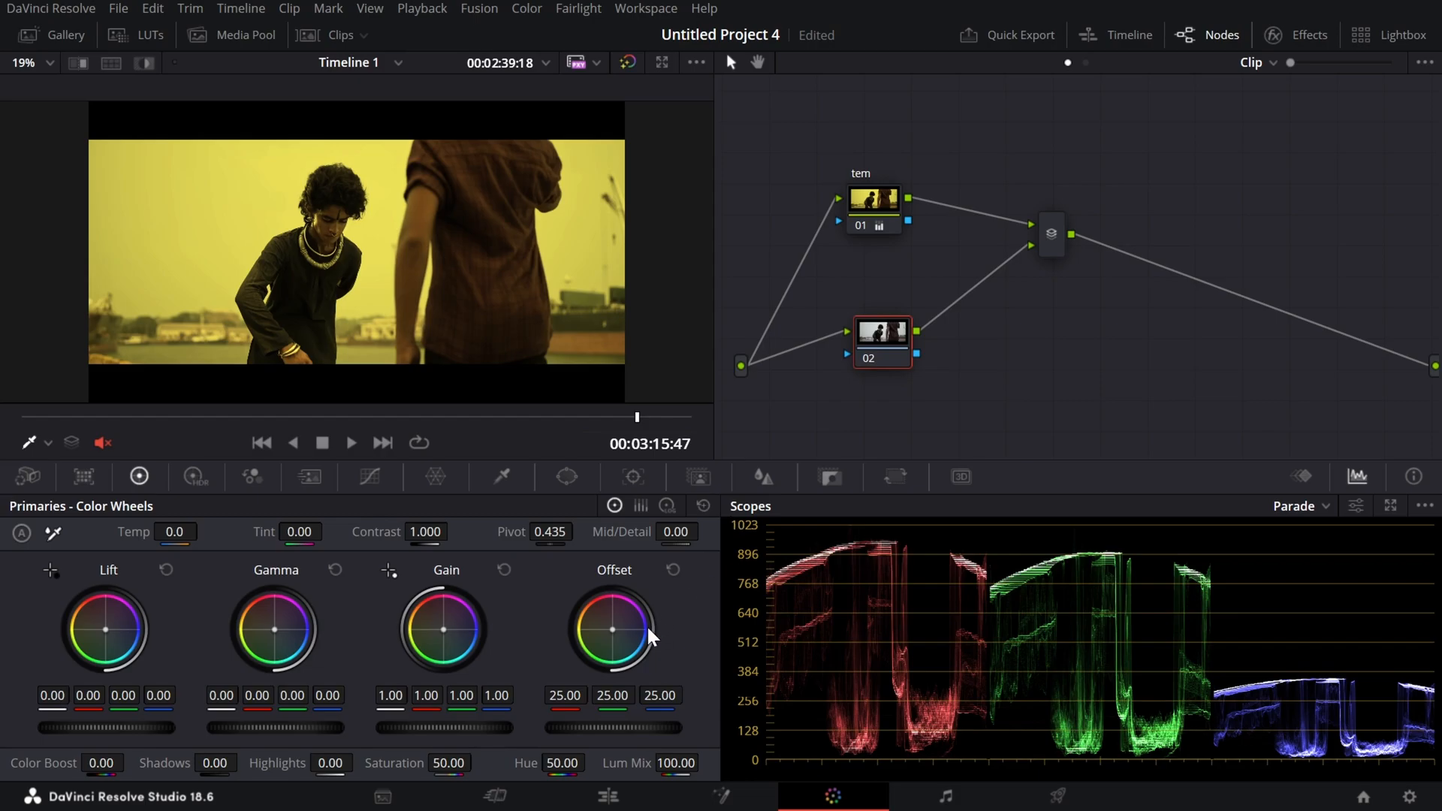
left_click_drag(611, 624, 603, 609)
left_click_drag(602, 609, 602, 607)
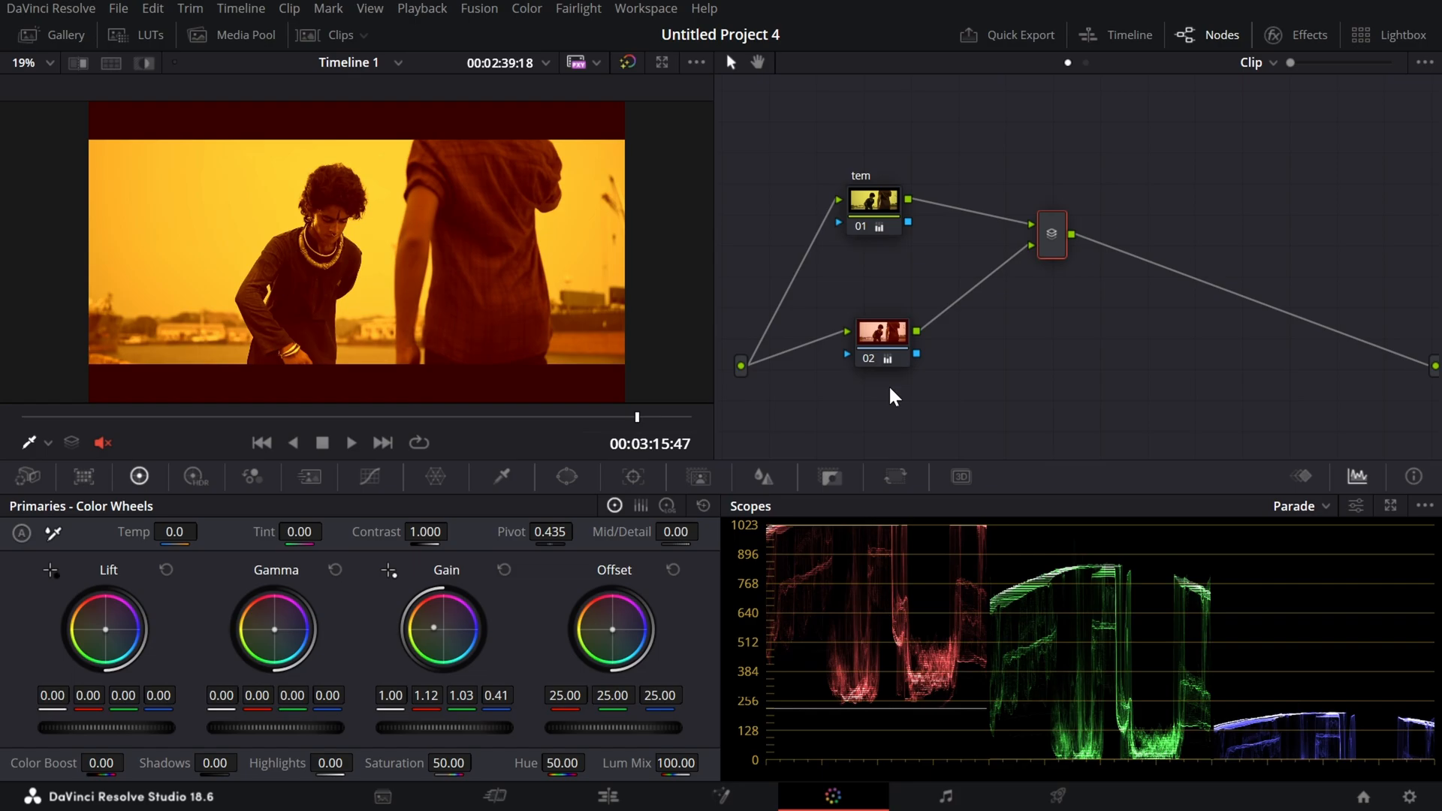
Step: Morph the parallel mixer into a layer mixer and move node 01 further above node 02
right_click(1040, 248)
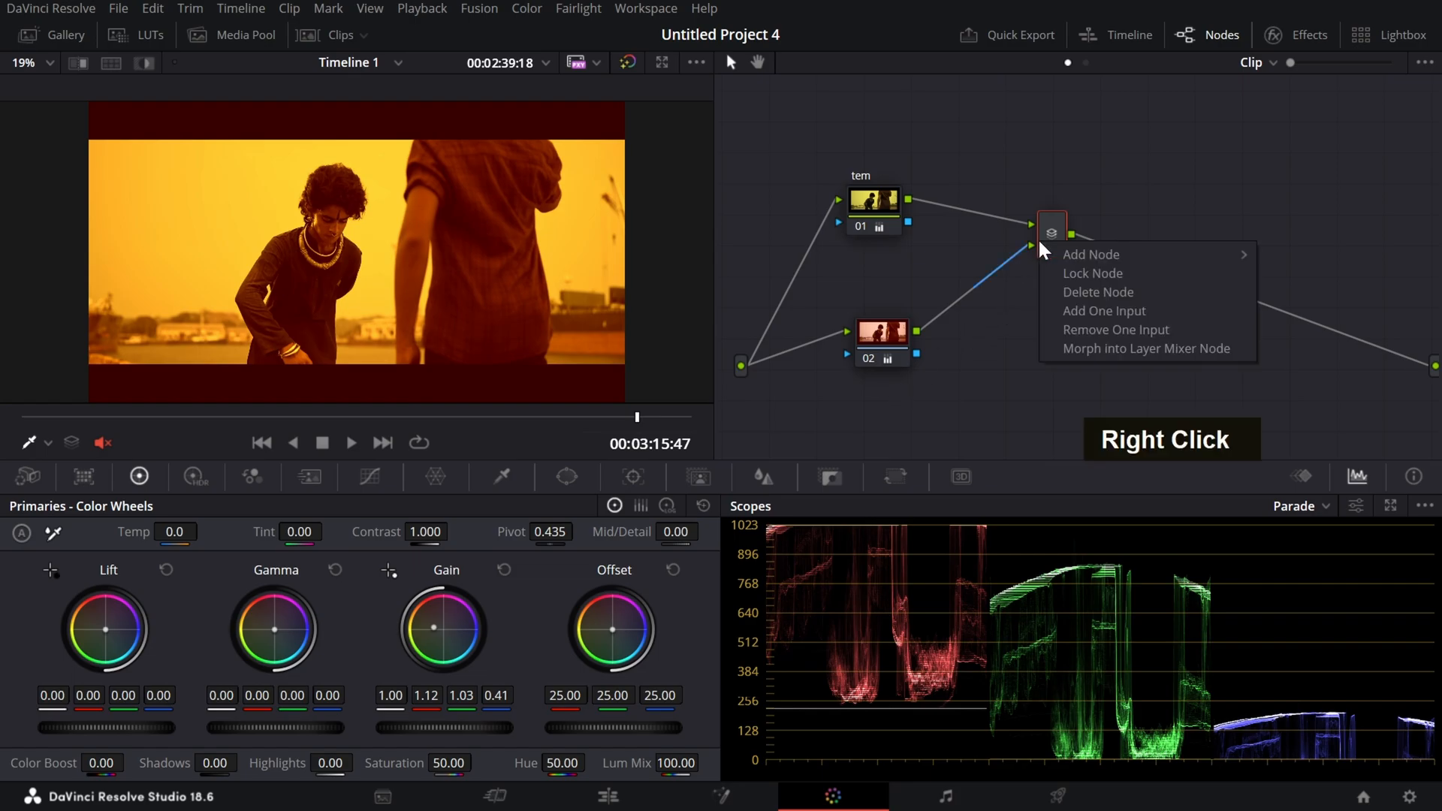
left_click(1084, 347)
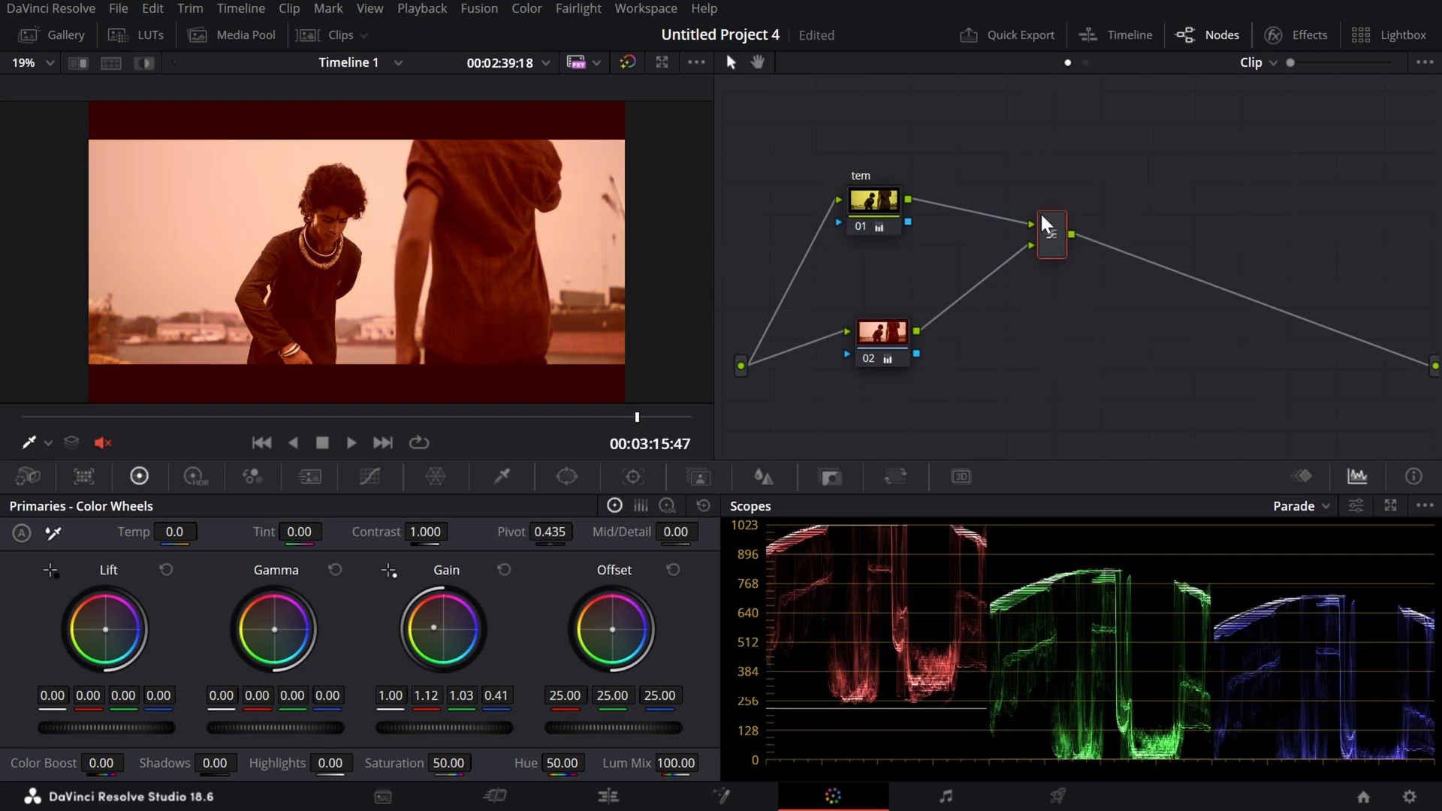
left_click_drag(895, 212, 908, 158)
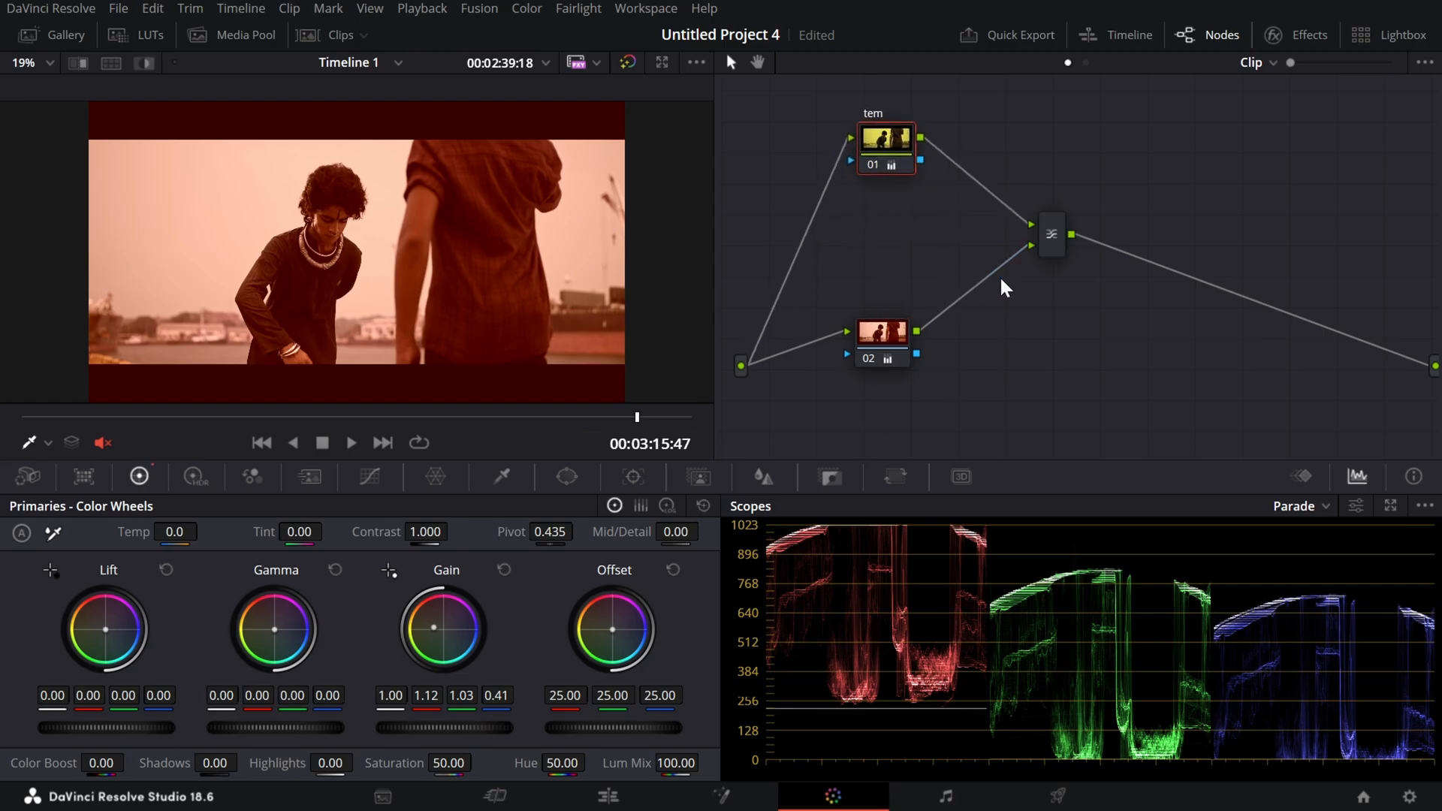
Step: Raise node 01's master Lift to 1.00, and select node 02 beneath it
right_click(1034, 387)
left_click_drag(107, 727, 172, 727)
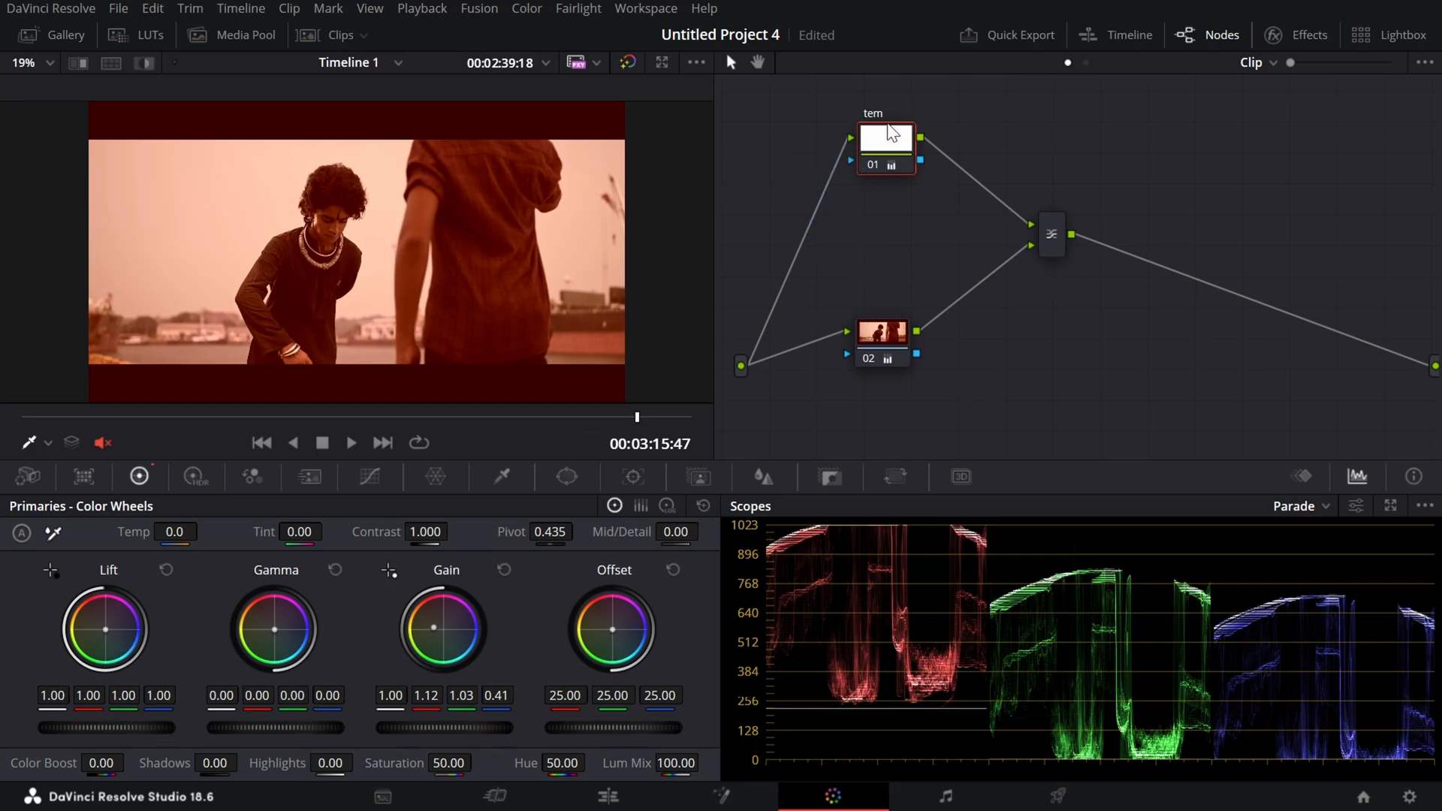
left_click(884, 342)
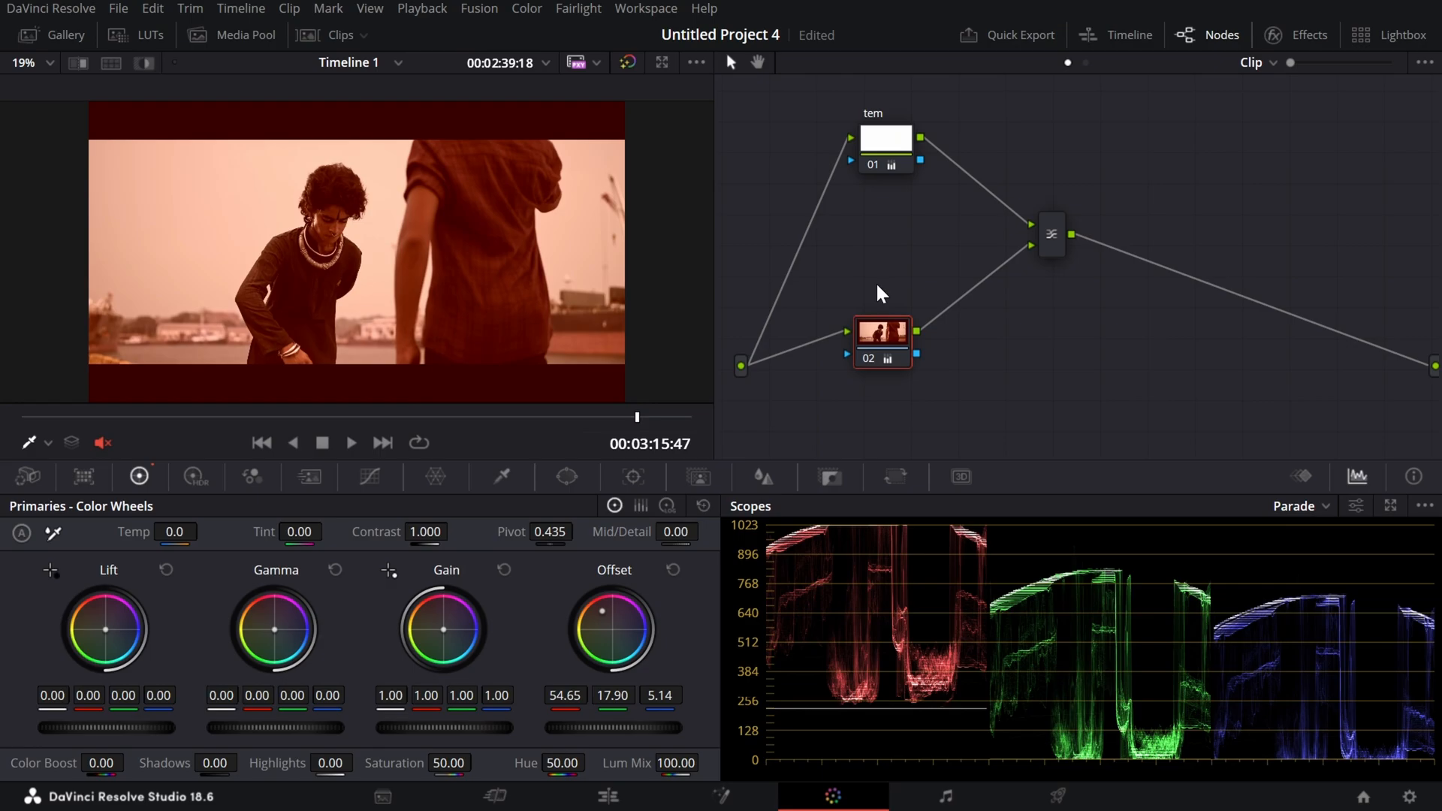
Step: Move node 02 close beneath node 01, add layer nodes 03 and 04 below it, and save the project
key("ctrl+z")
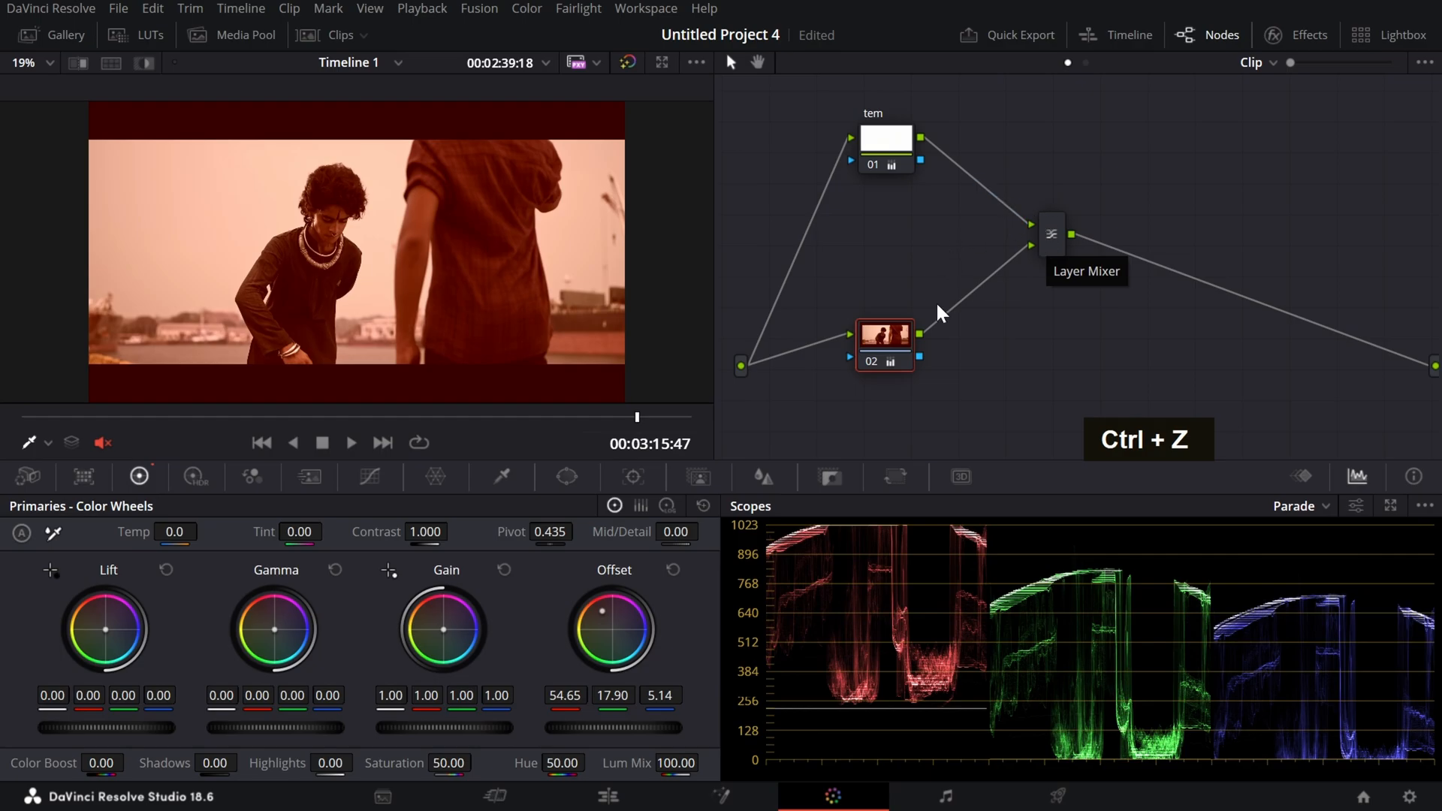
left_click_drag(878, 341, 894, 227)
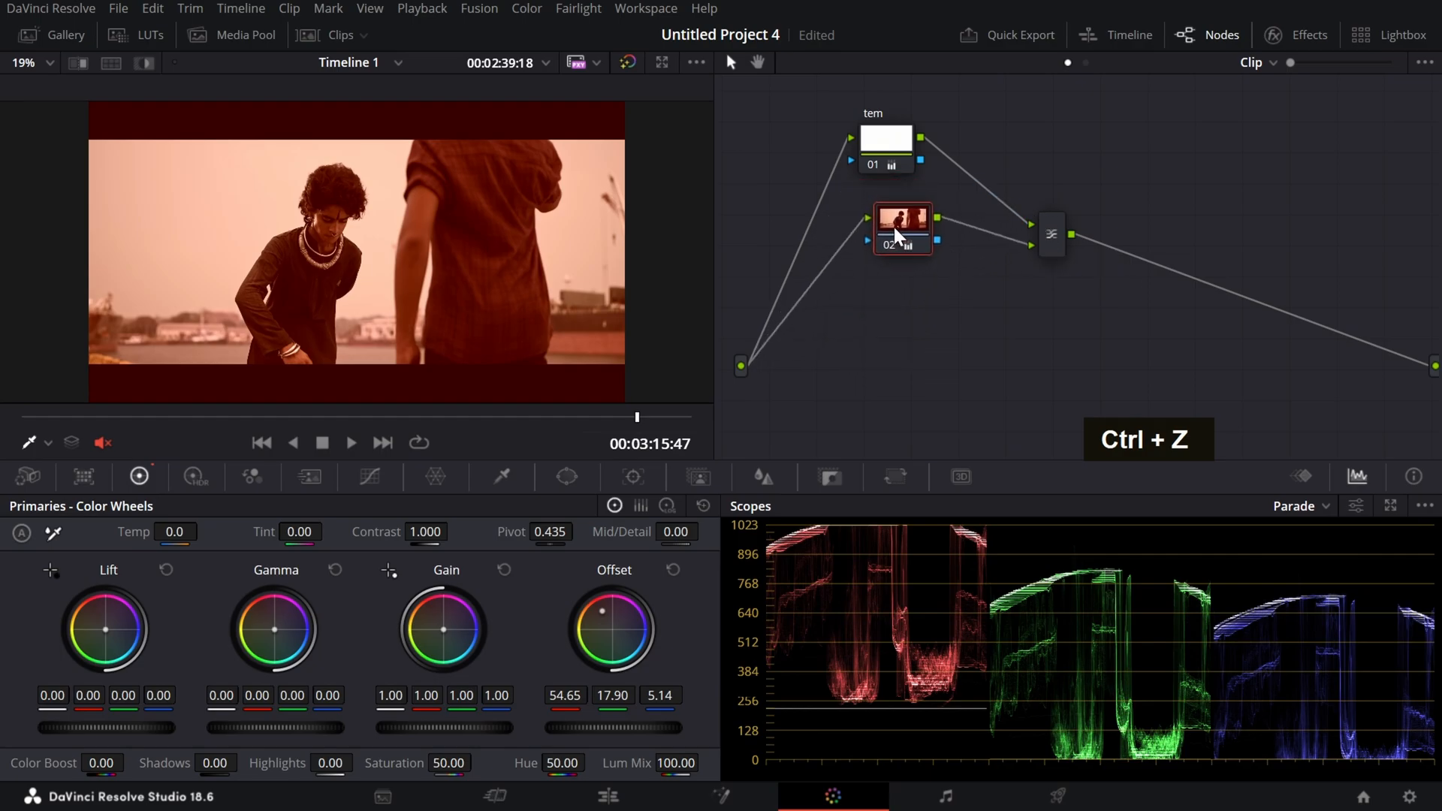
key("alt+l")
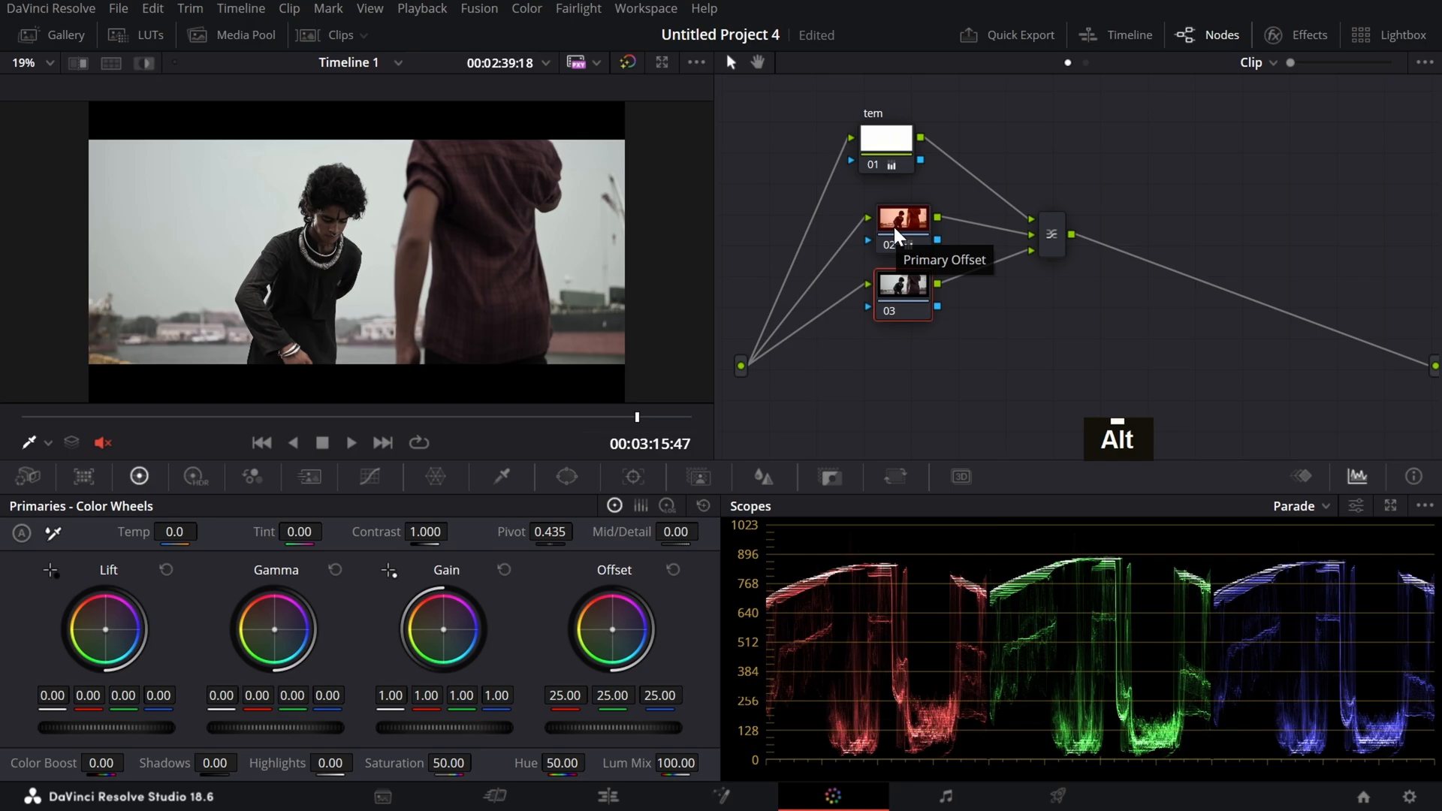
key("alt+p")
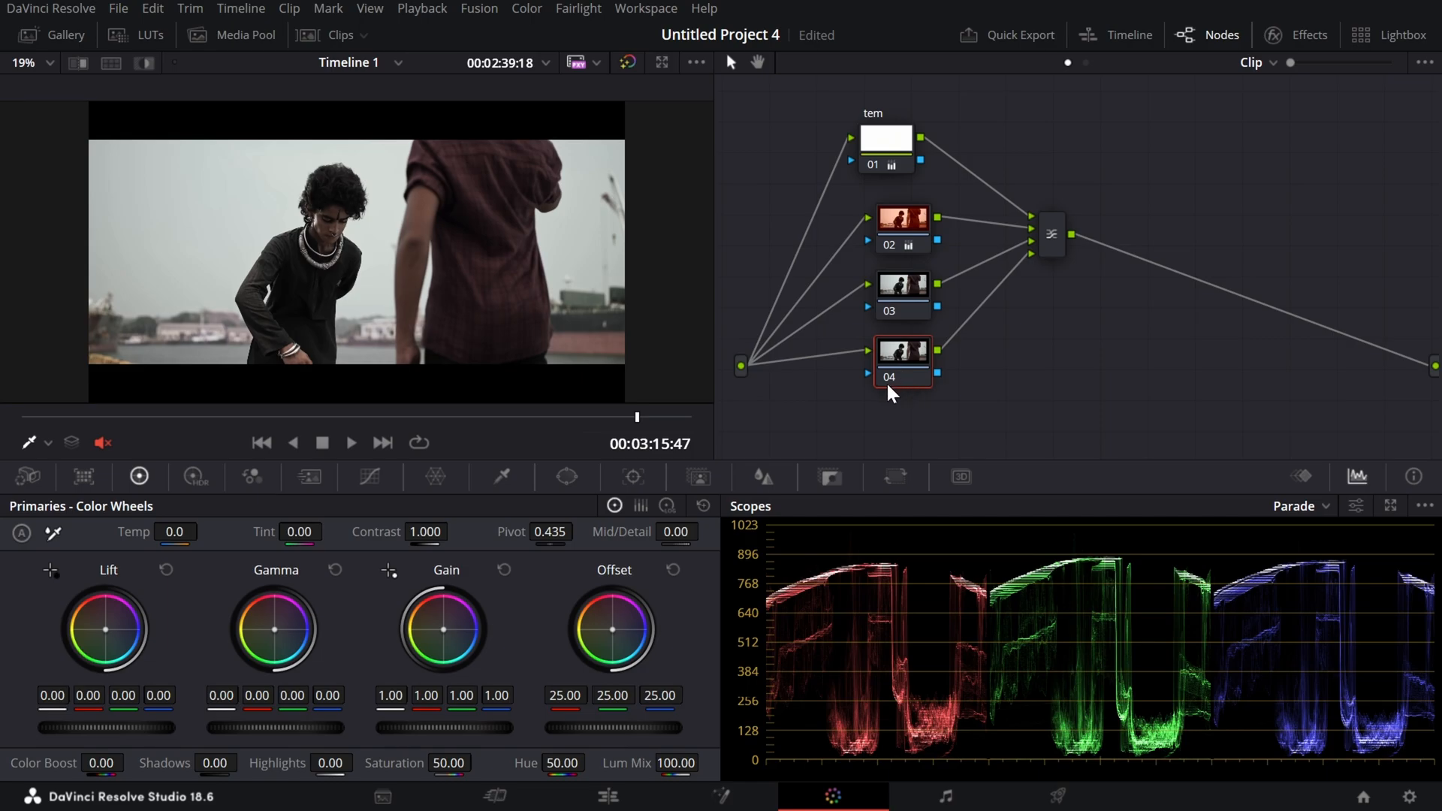
key("ctrl+s")
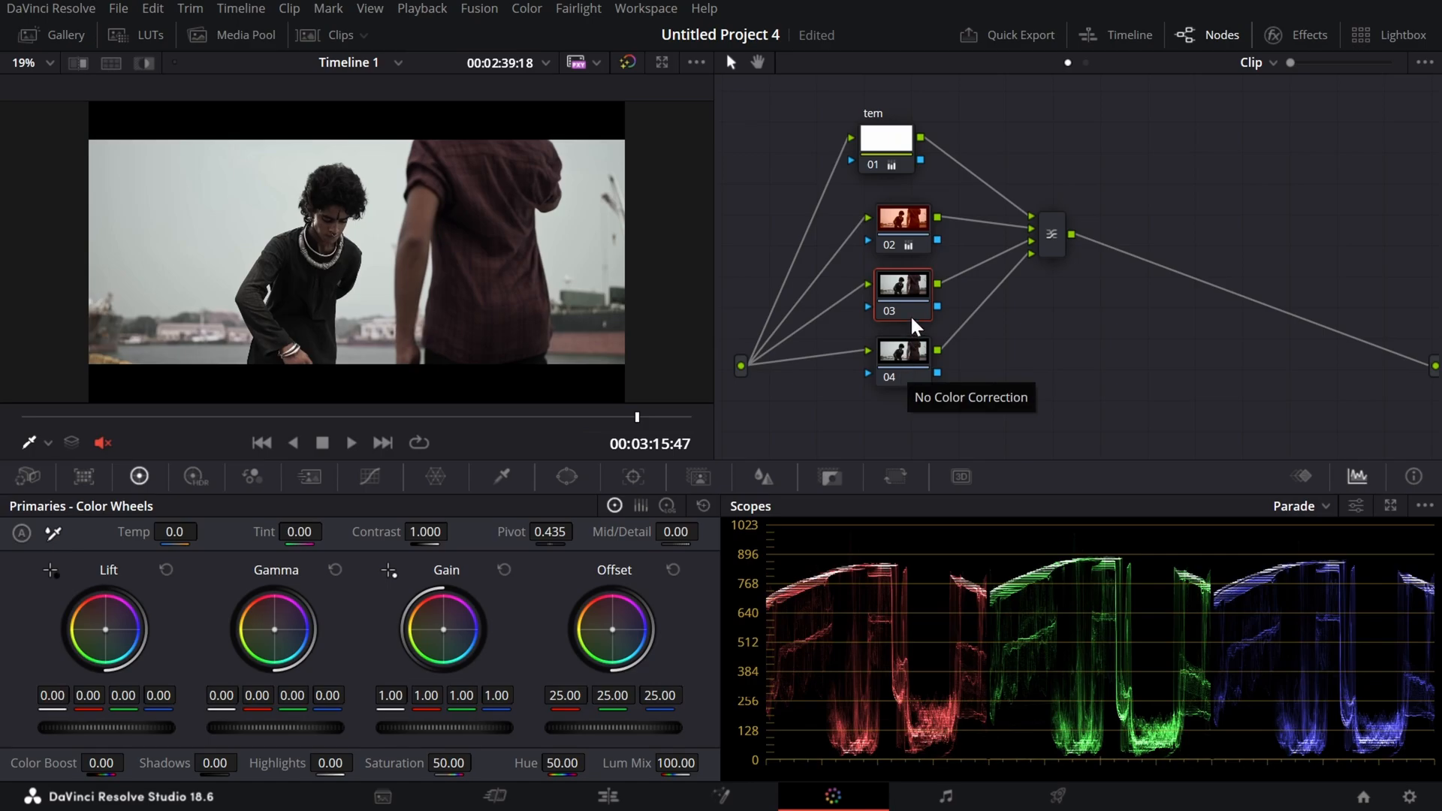
Step: Delete the layer node directly beneath node 02, move node 02 down into the gap, and select the lowest node
key("Delete")
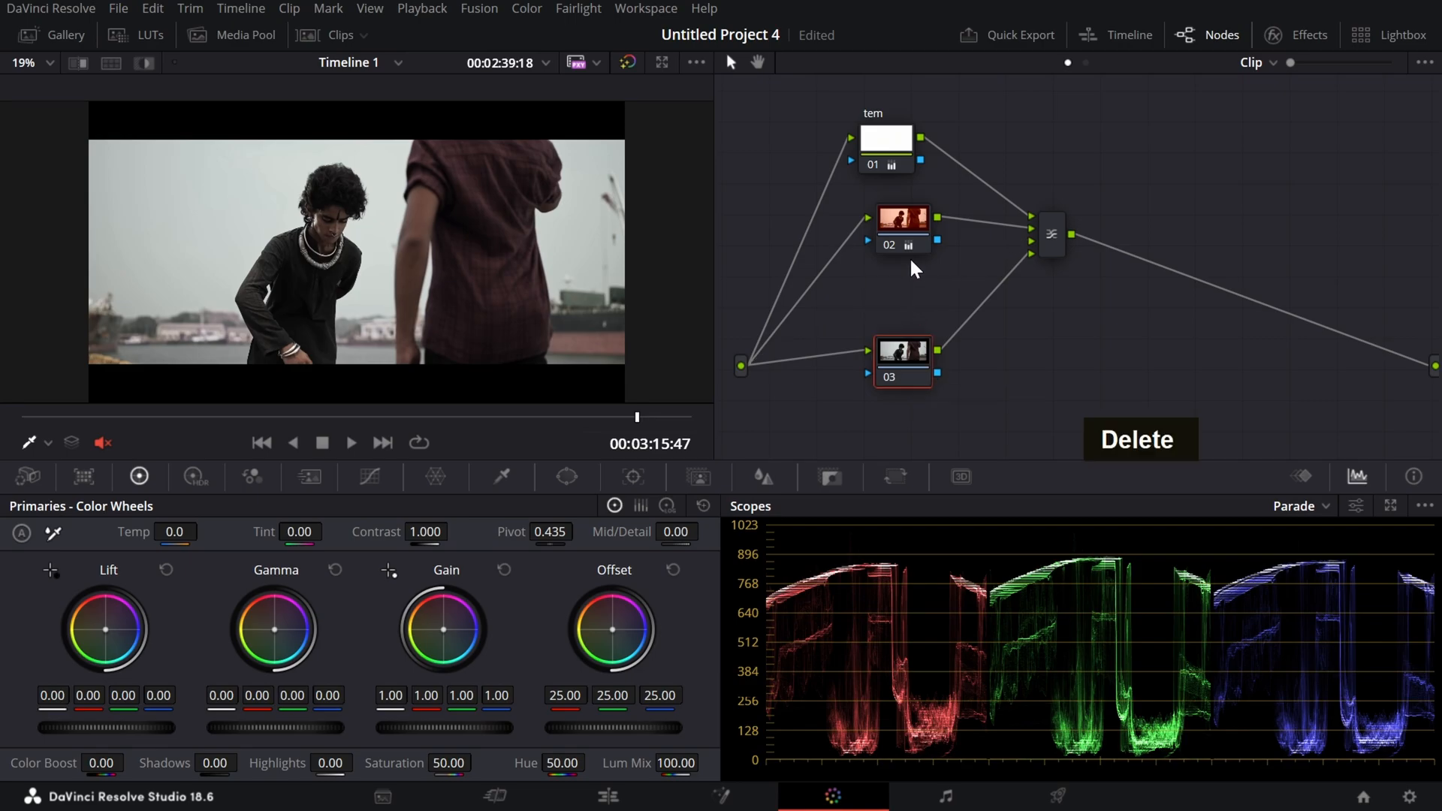
left_click_drag(894, 237, 892, 288)
left_click(912, 377)
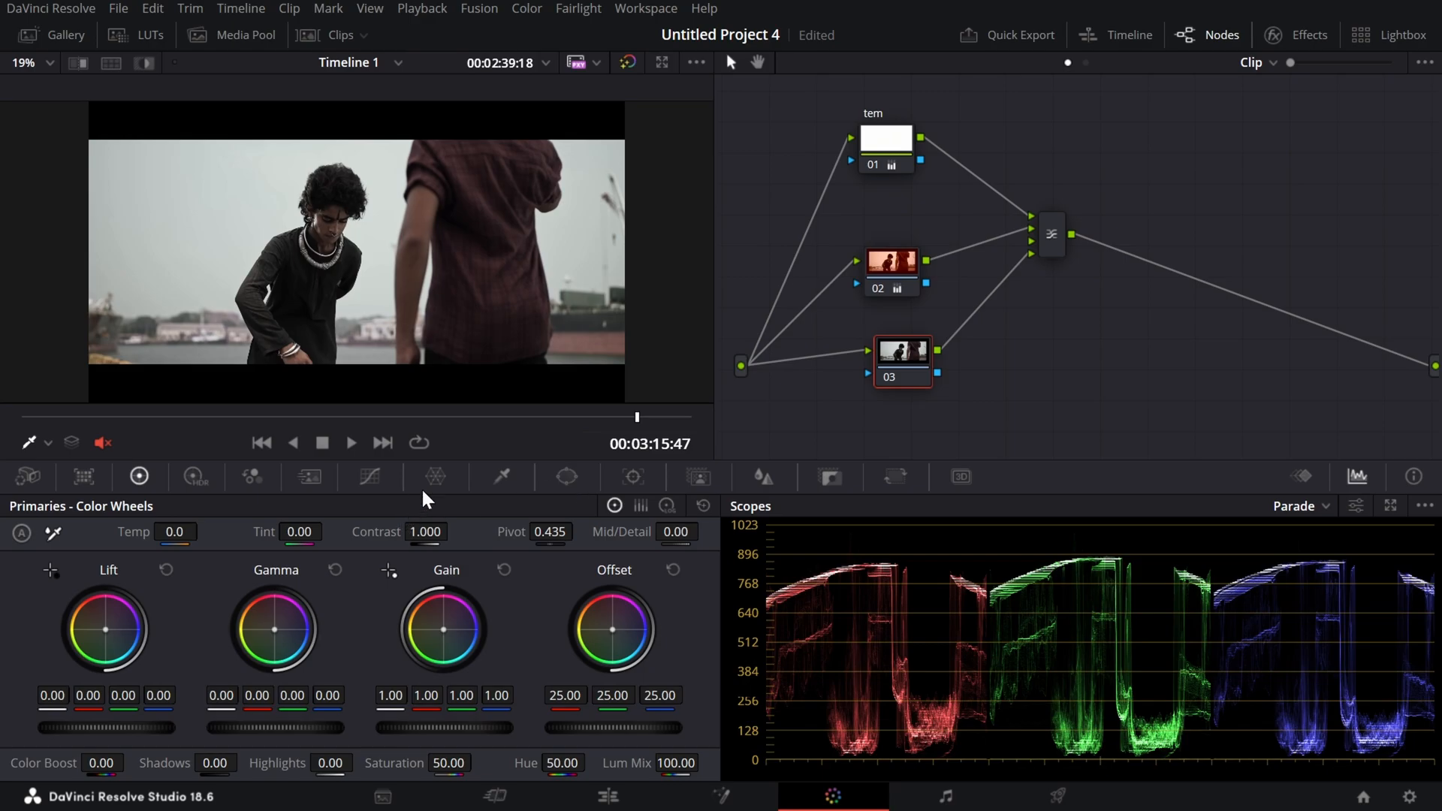
Step: Enable a circle window on node 03 and switch it off again
left_click(567, 476)
left_click(41, 627)
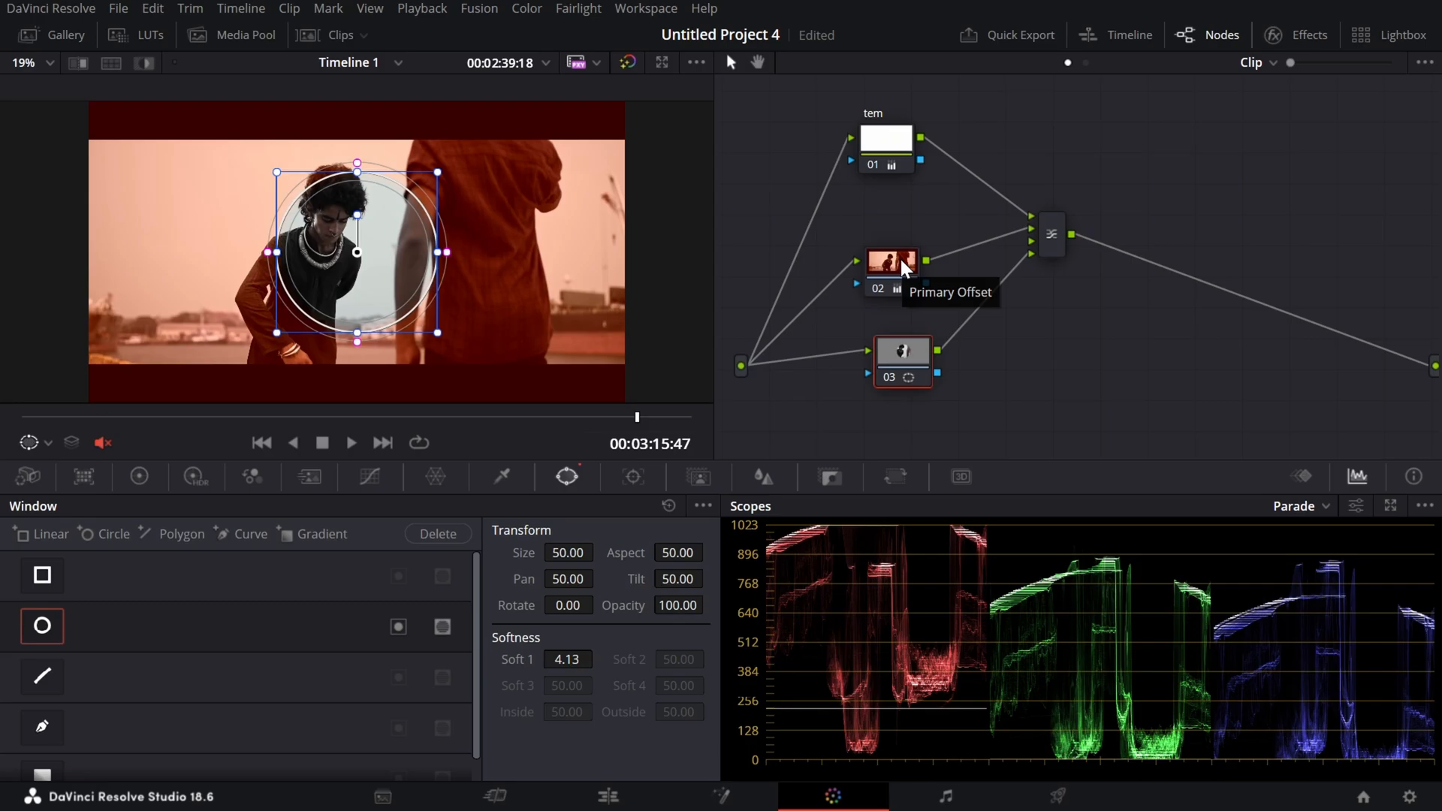
left_click(39, 630)
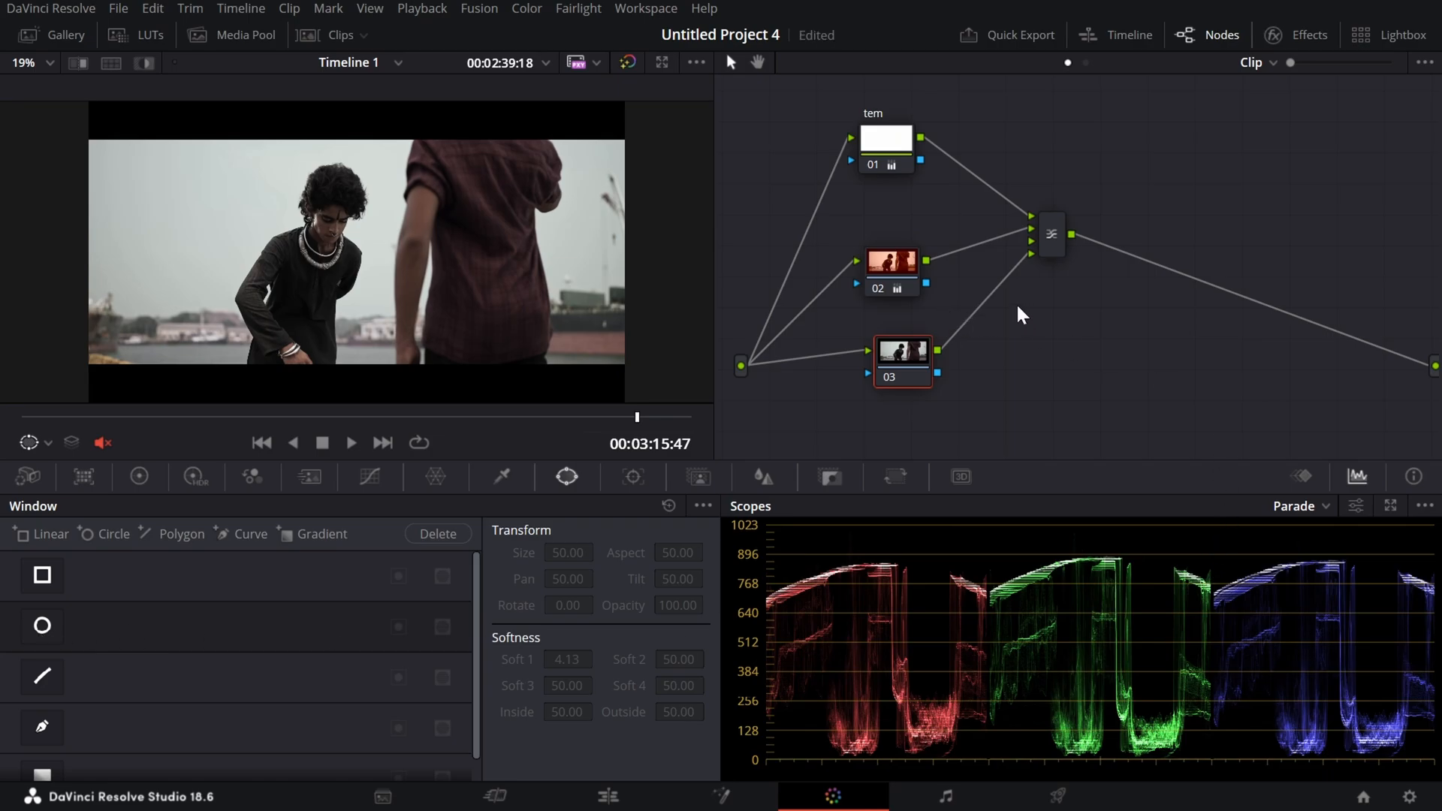
Step: Set the layer mixer's composite mode to Linear Dodge
left_click(1045, 246)
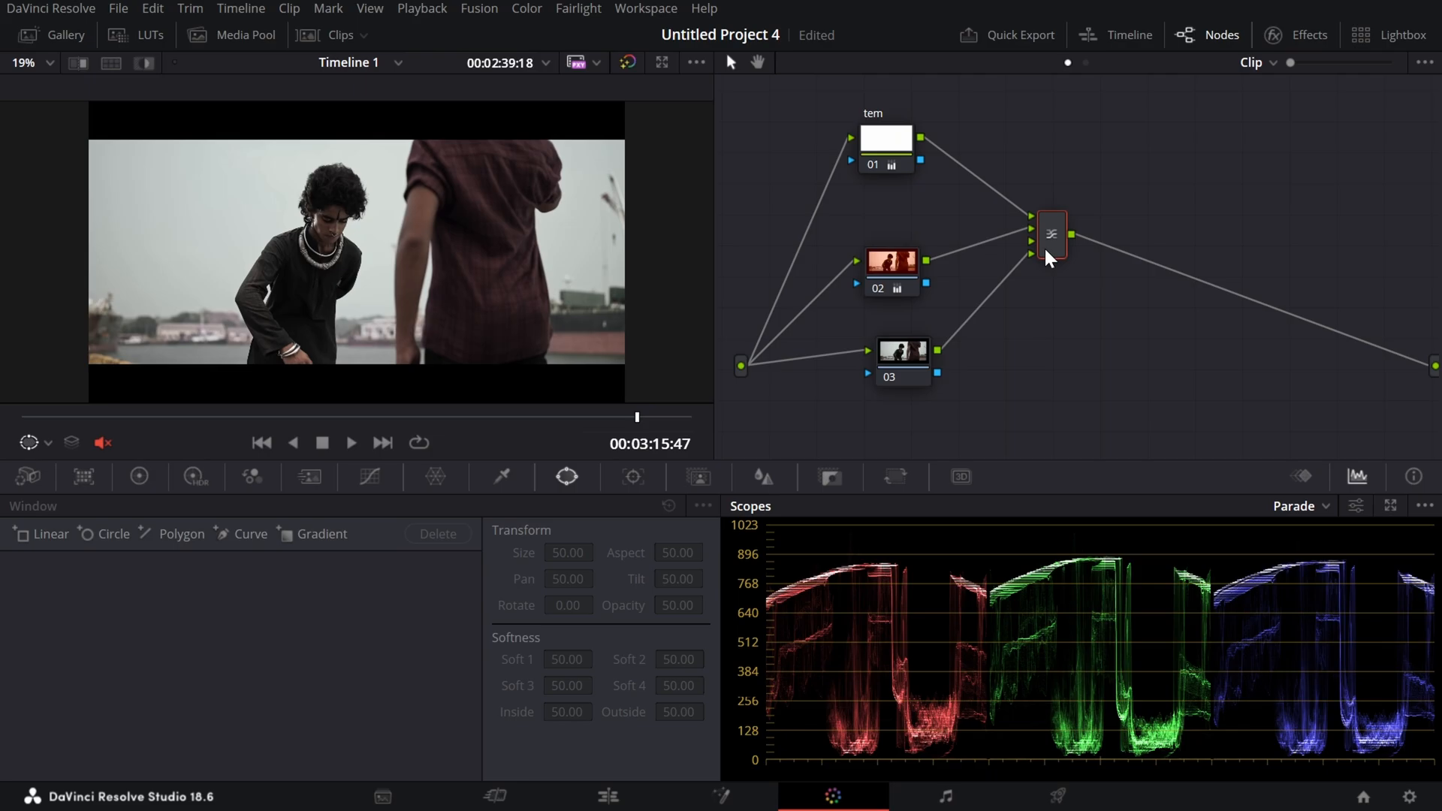
right_click(1044, 247)
mouse_move(1083, 371)
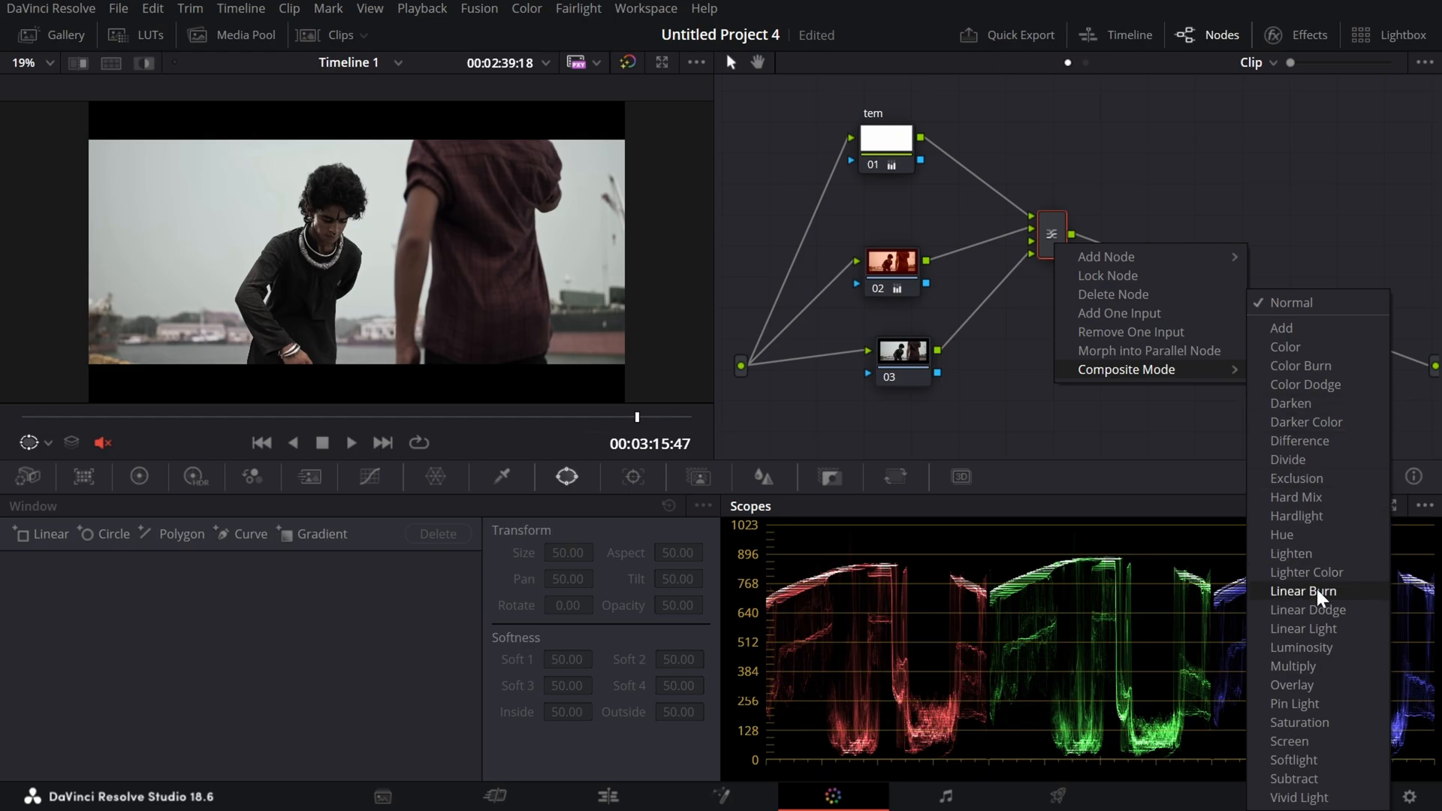
left_click(1314, 609)
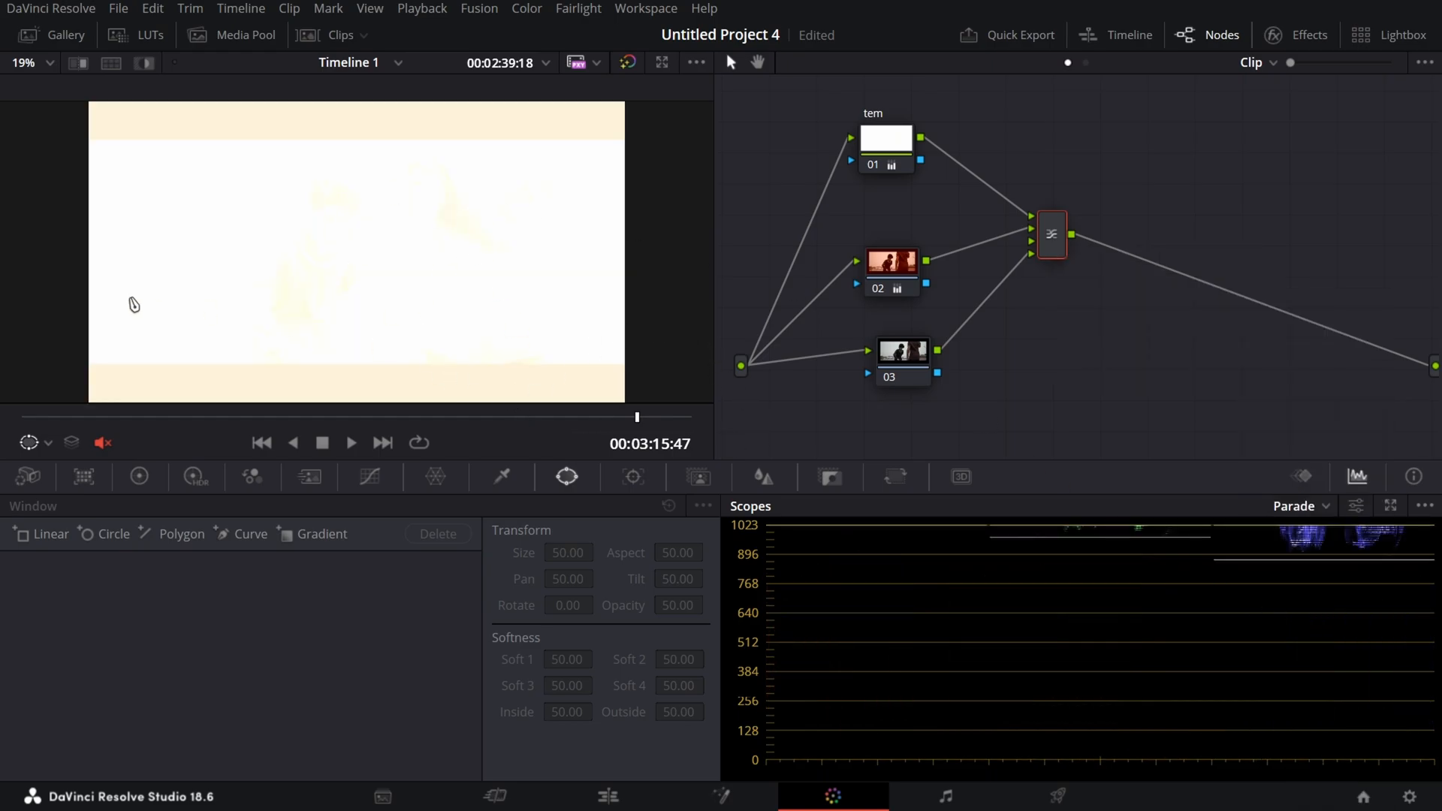
Step: Restore the layer mixer's composite mode to Normal
left_click(1055, 242)
right_click(1055, 241)
mouse_move(1200, 369)
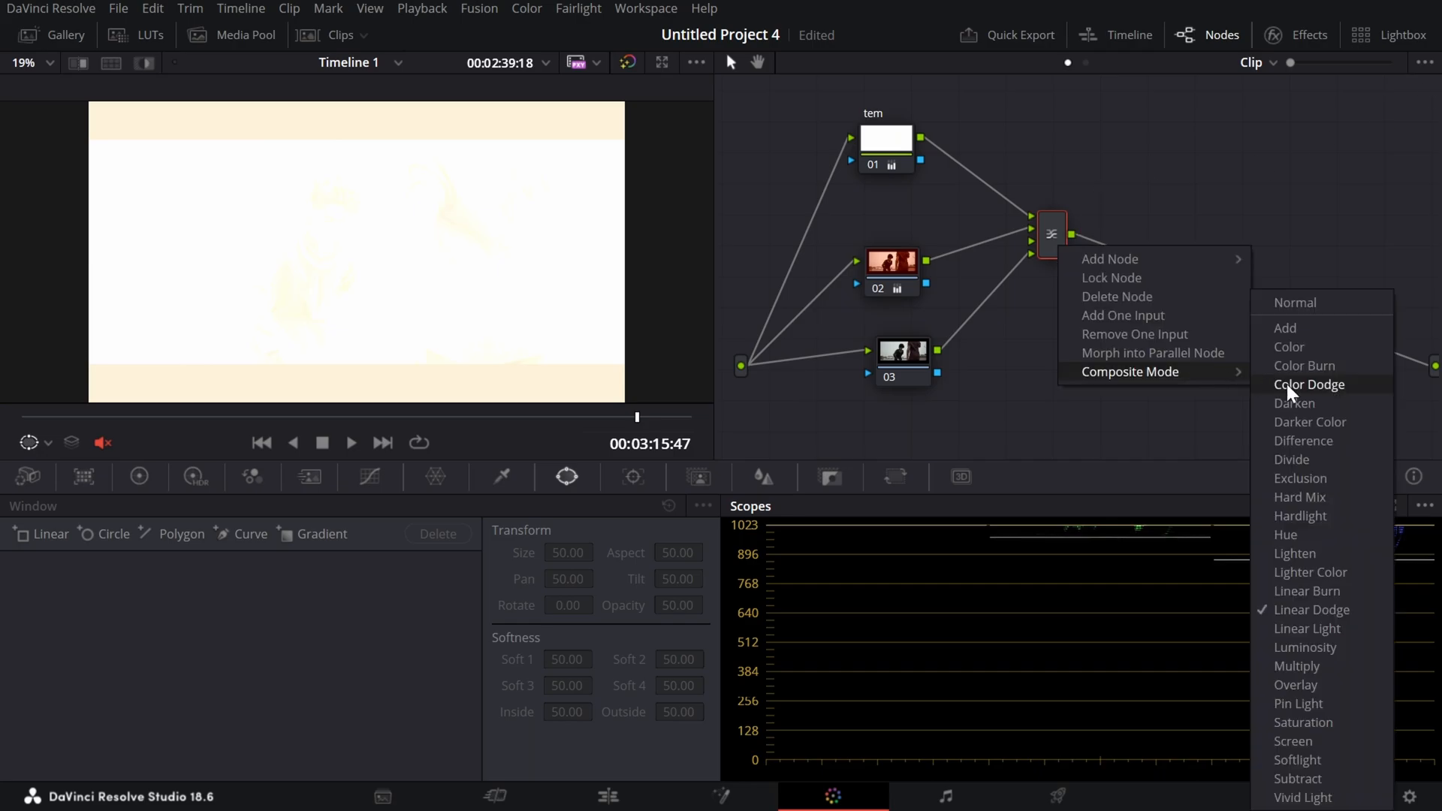
left_click(1312, 305)
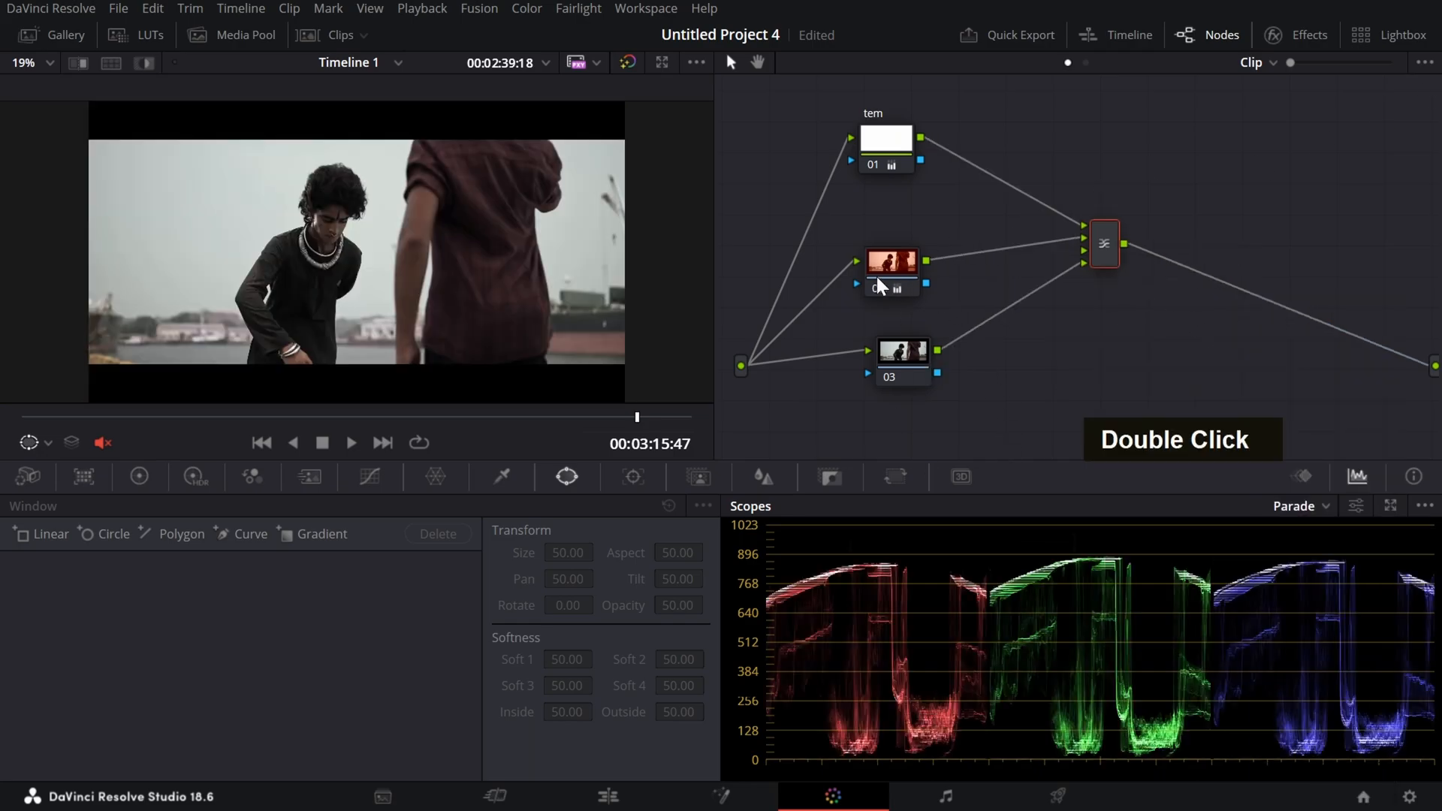
Step: Delete nodes 01 and 02 together with the layer mixer, and move the remaining node up in the graph
left_click_drag(960, 403, 964, 399)
left_click_drag(1134, 279, 788, 74)
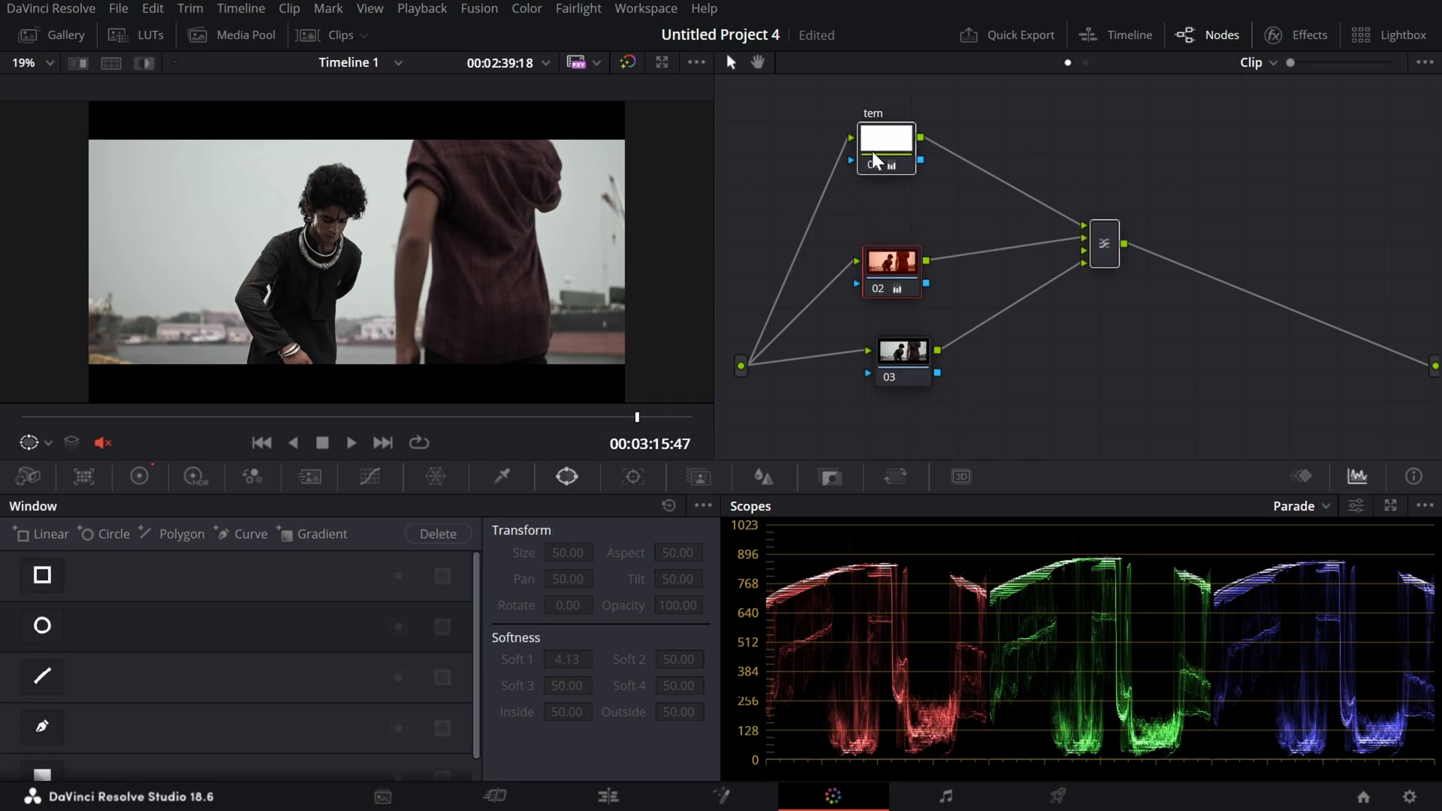
key("Delete")
left_click_drag(913, 368, 929, 282)
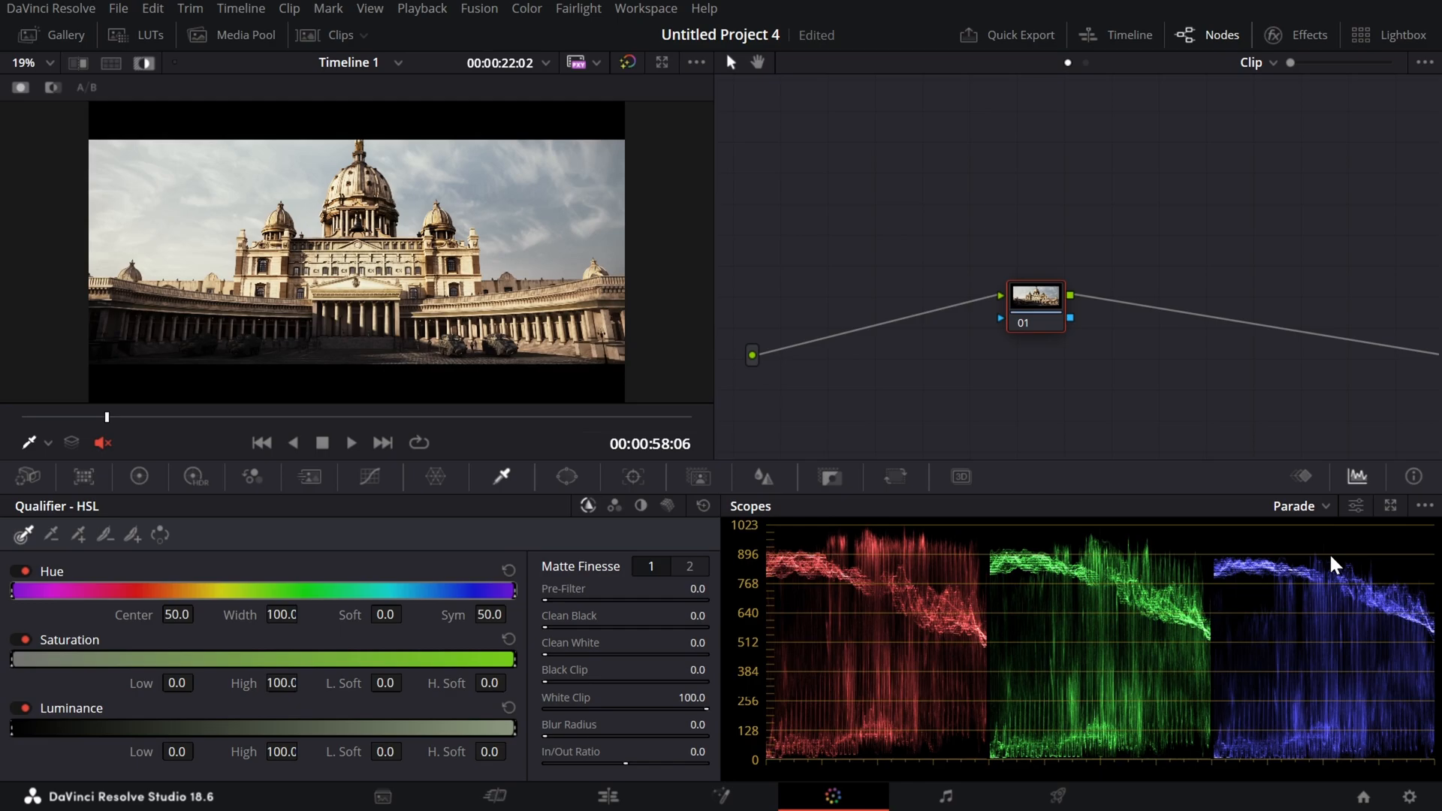
Step: Add a key mixer to the building clip's graph and place it below the connection line, with node 01 moved toward the source
right_click(1135, 144)
left_click(1061, 419)
right_click(1019, 147)
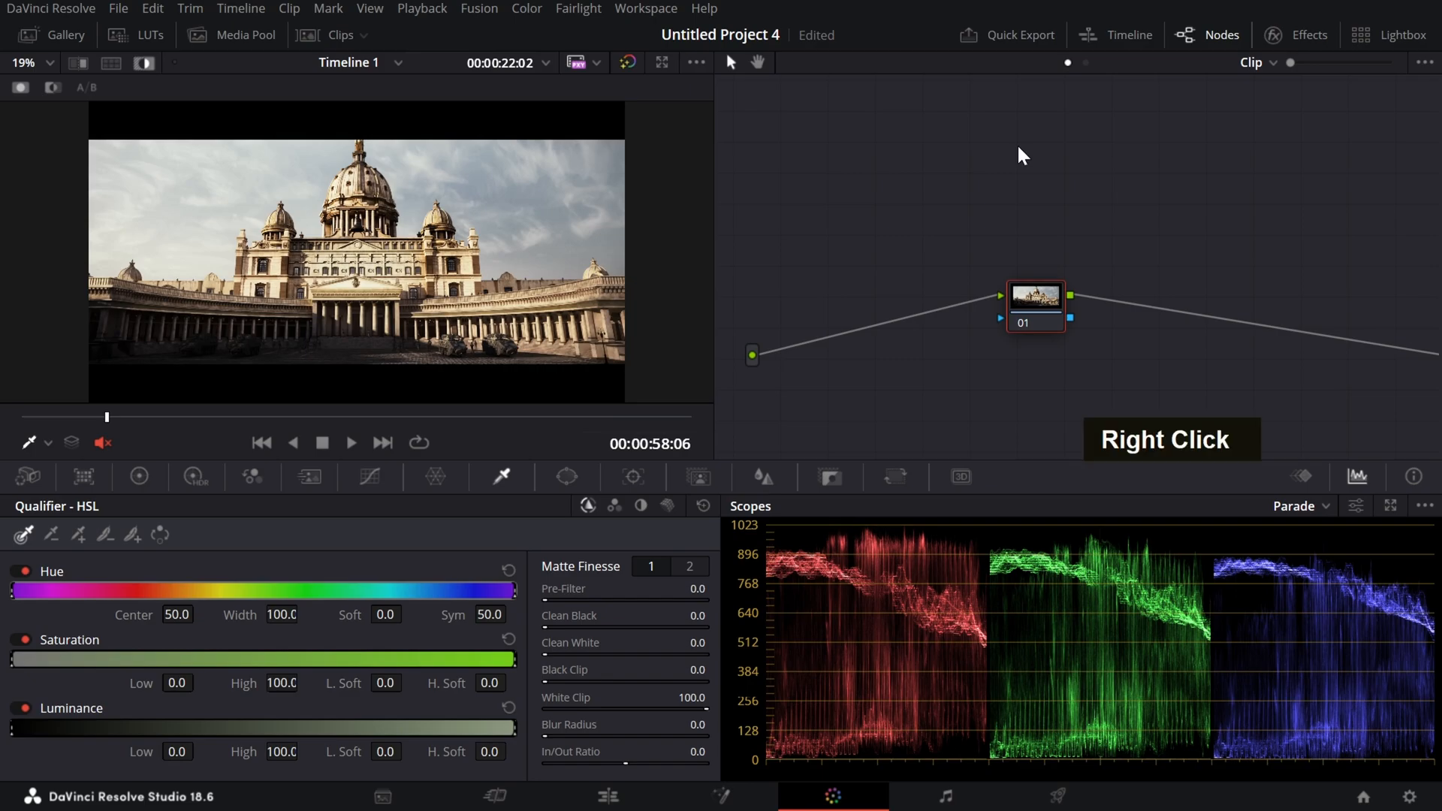
mouse_move(1218, 177)
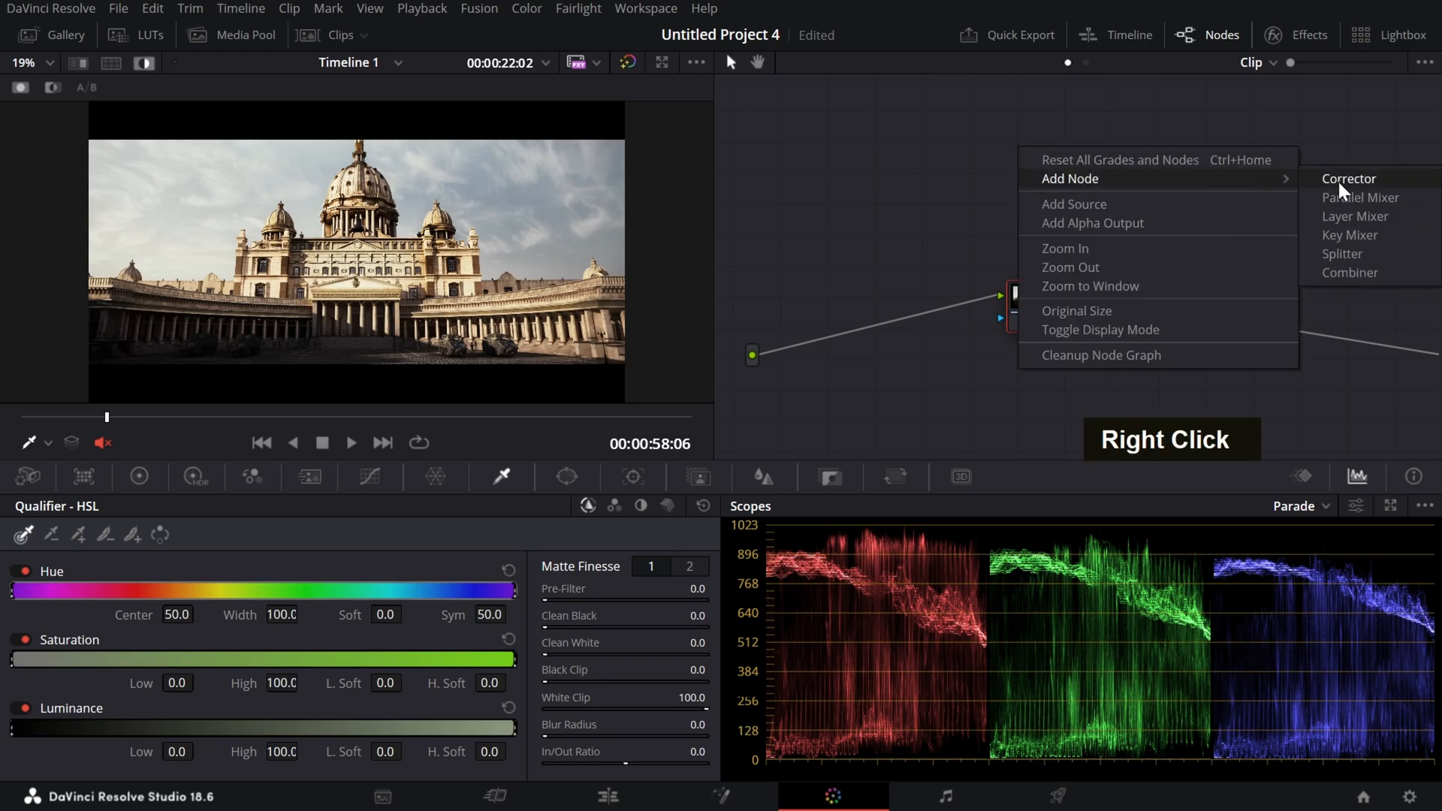
left_click(1358, 234)
left_click_drag(1018, 155, 1134, 269)
left_click_drag(1024, 317, 881, 302)
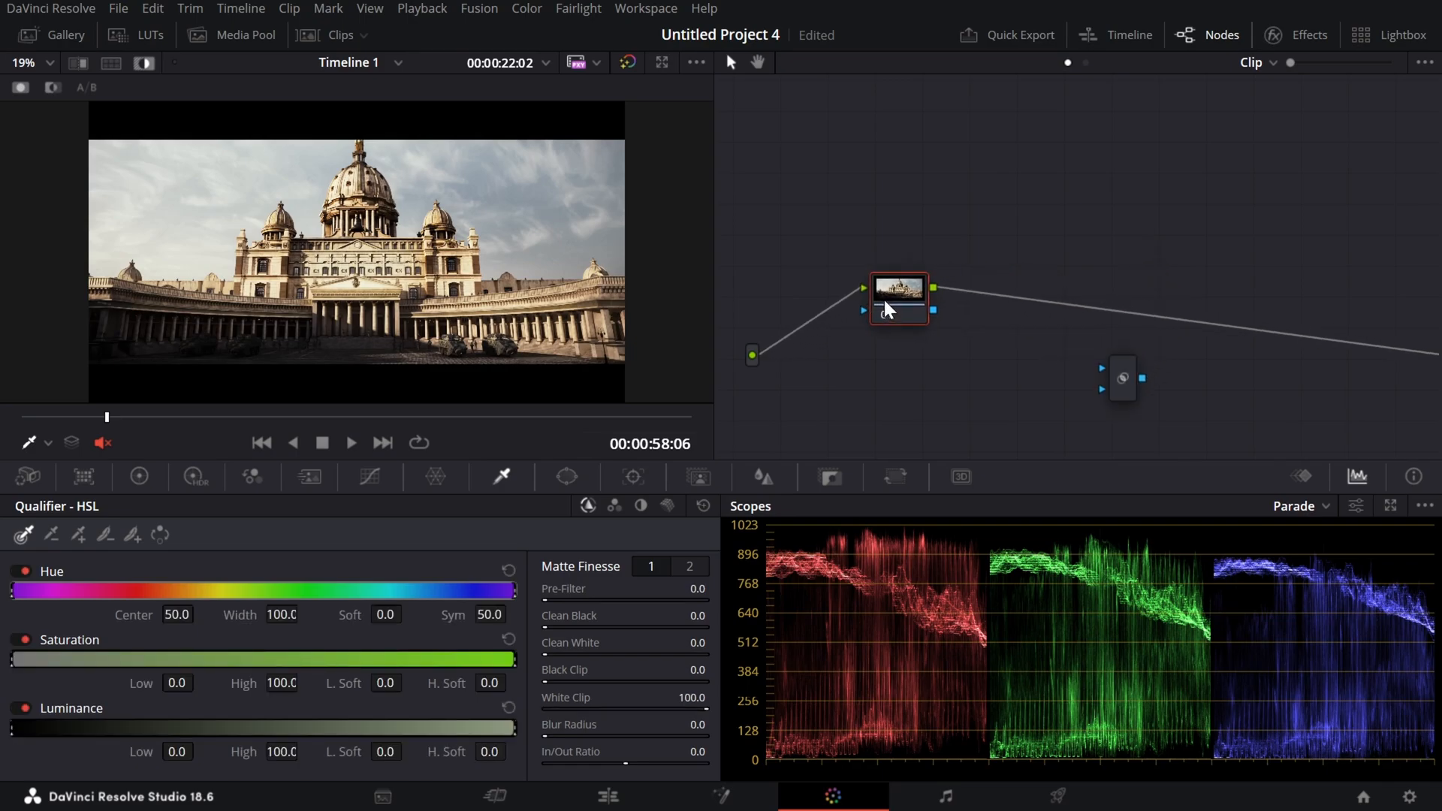
left_click_drag(1125, 383, 1067, 384)
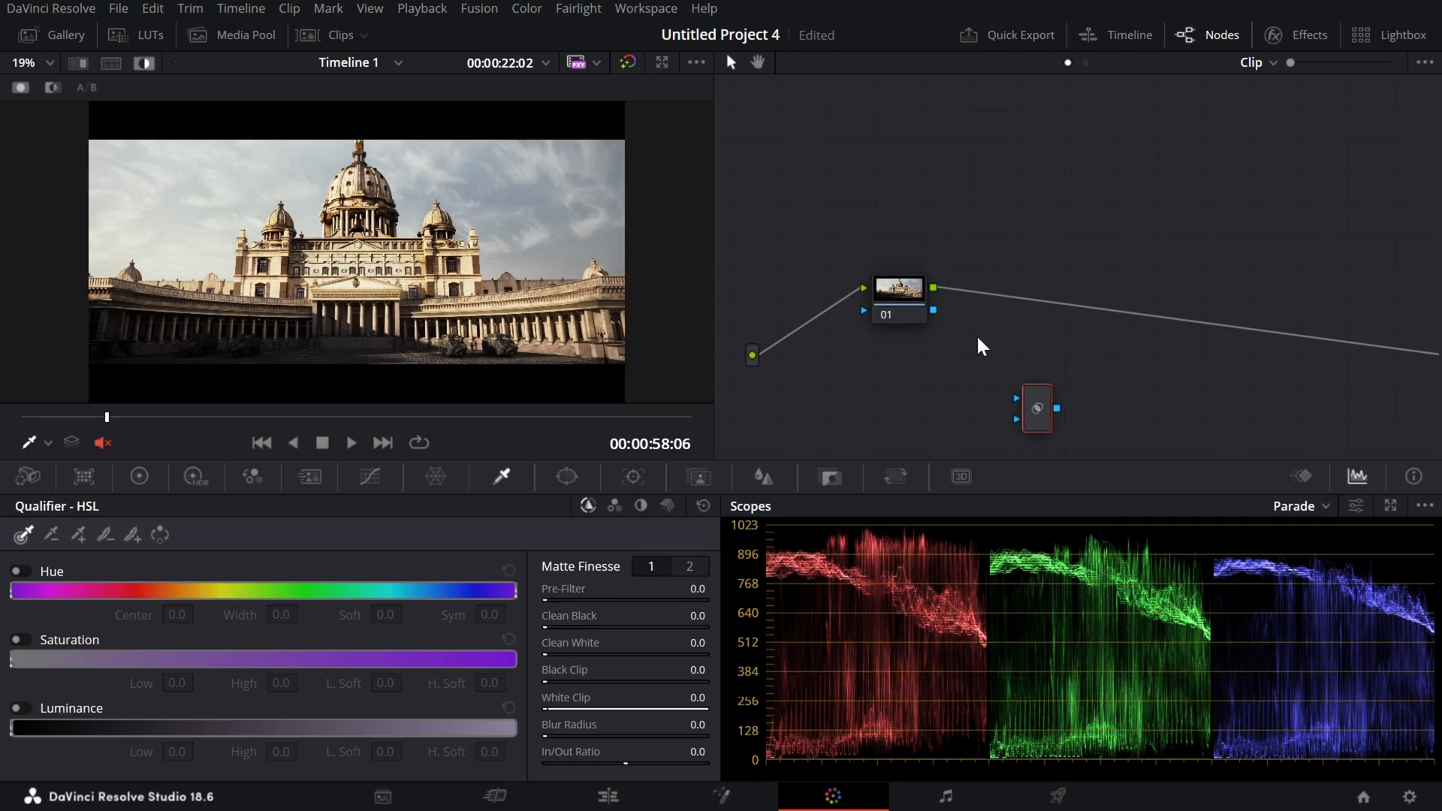
Step: Add two serial nodes after node 01, raising node 02 above the line and moving node 03 toward the output
key("alt+s")
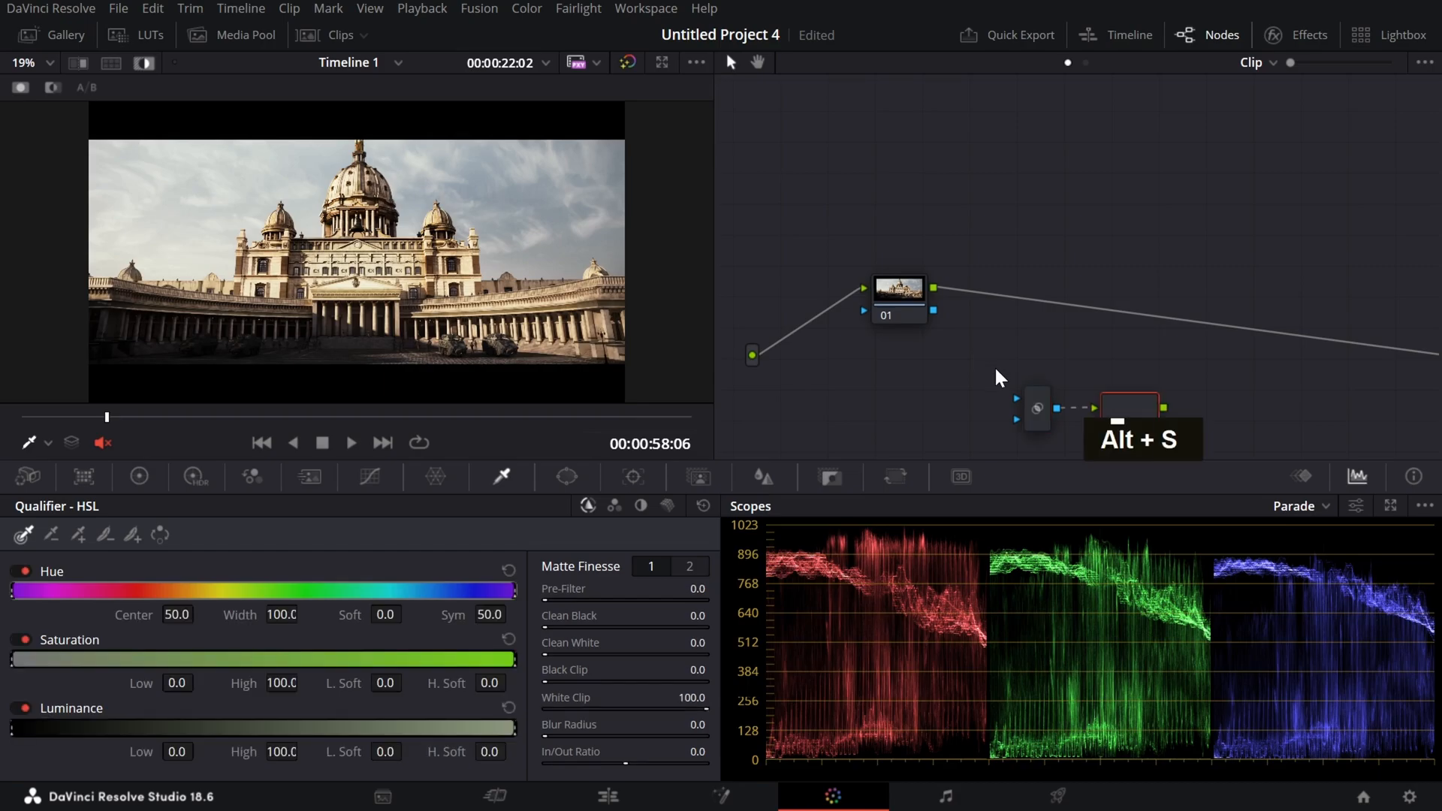
key("ctrl+z")
left_click(910, 295)
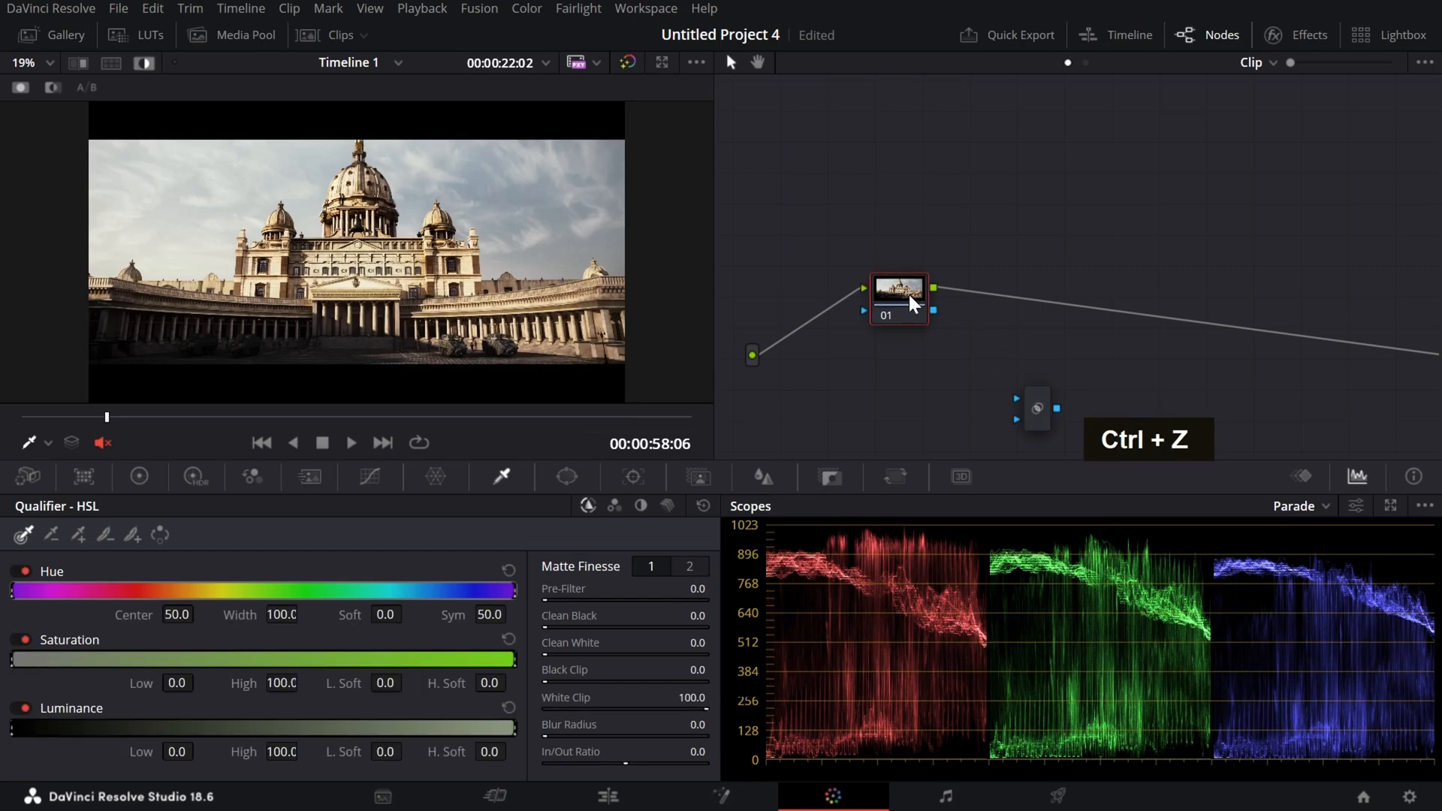
key("alt+s")
key("alt+s")
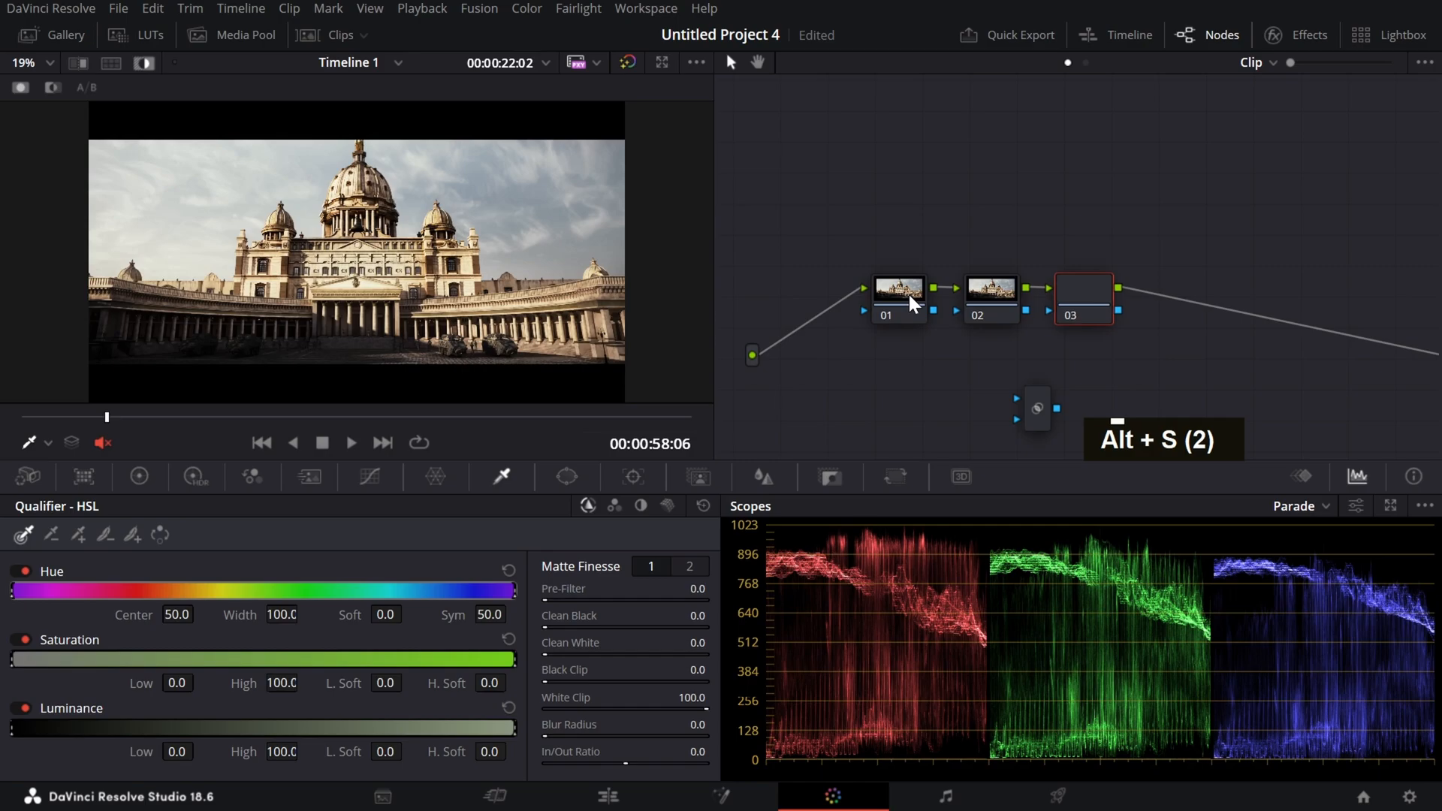
left_click_drag(997, 312, 996, 201)
left_click_drag(1097, 293, 1190, 281)
Step: Connect the key outputs of nodes 01 and 02 to the key mixer and its output to node 03's key input, and select node 02
left_click(884, 293)
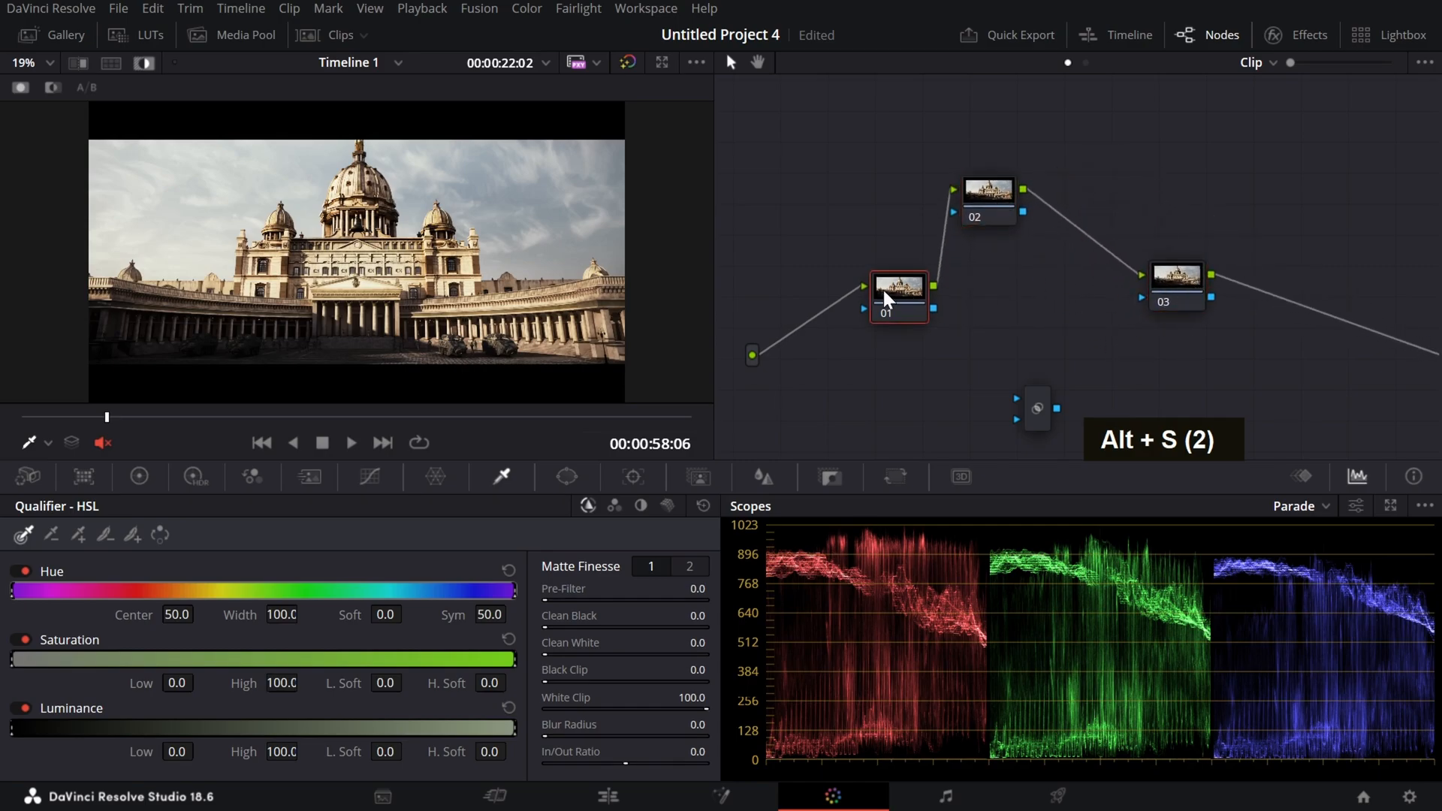
left_click_drag(884, 297, 897, 285)
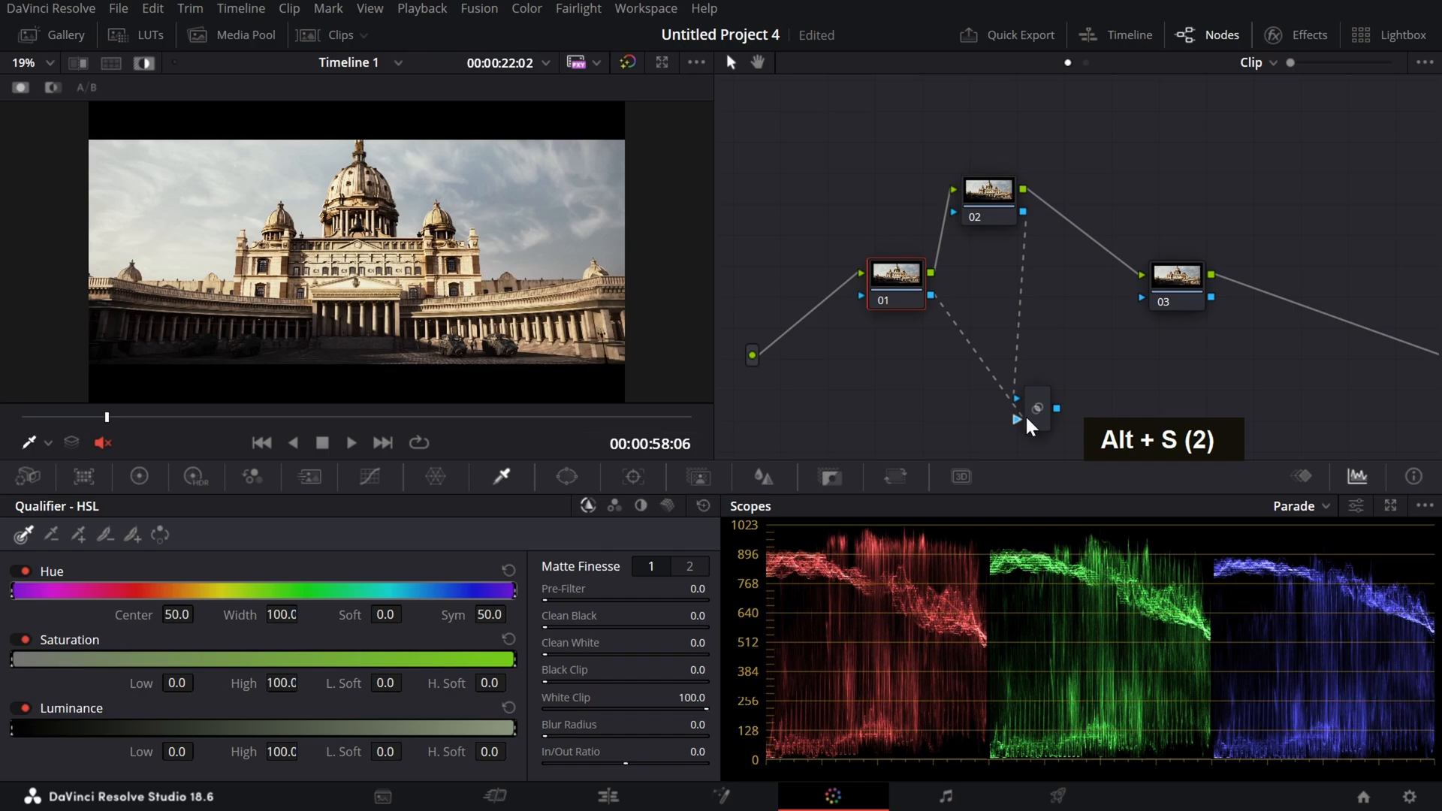
left_click_drag(1034, 407, 1039, 365)
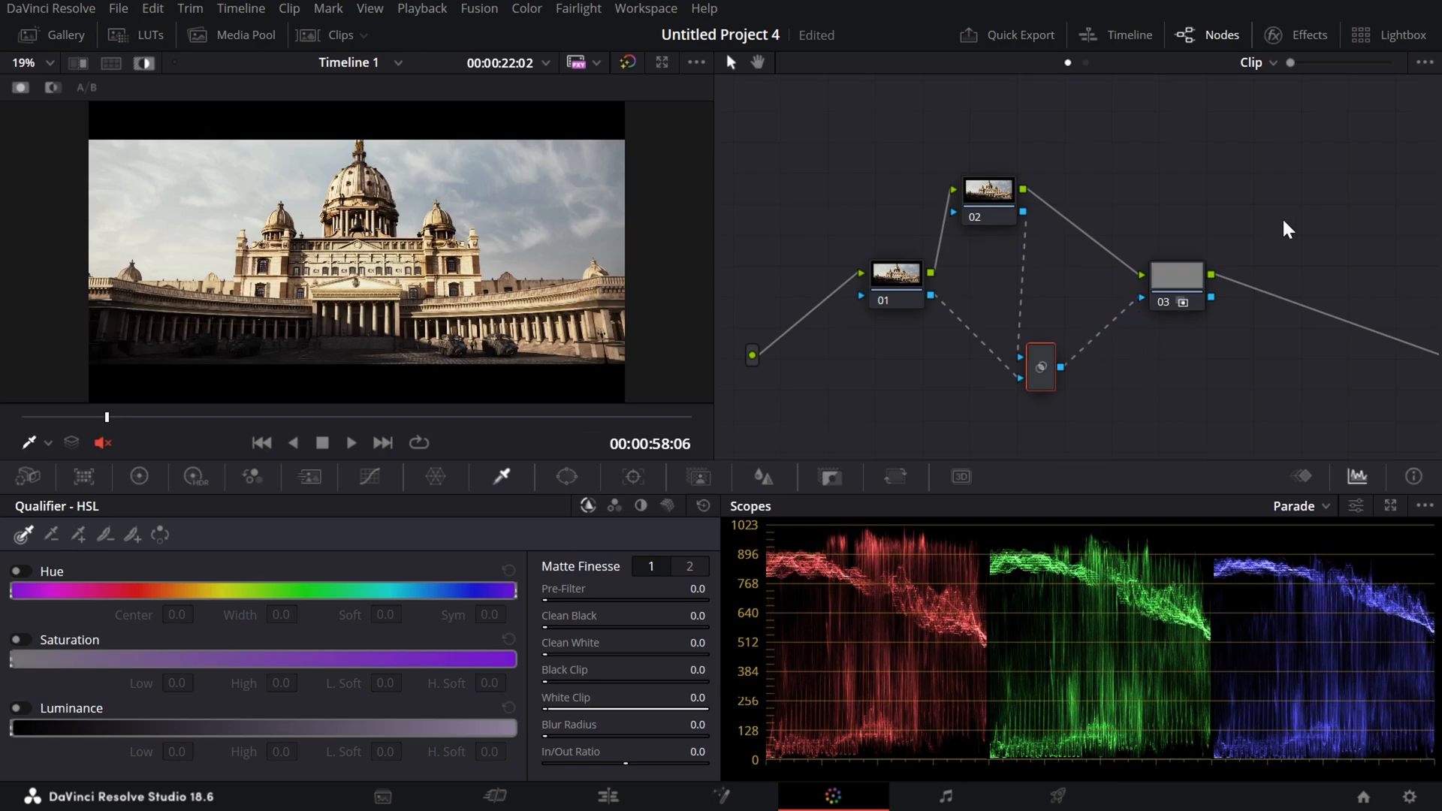
left_click(1174, 276)
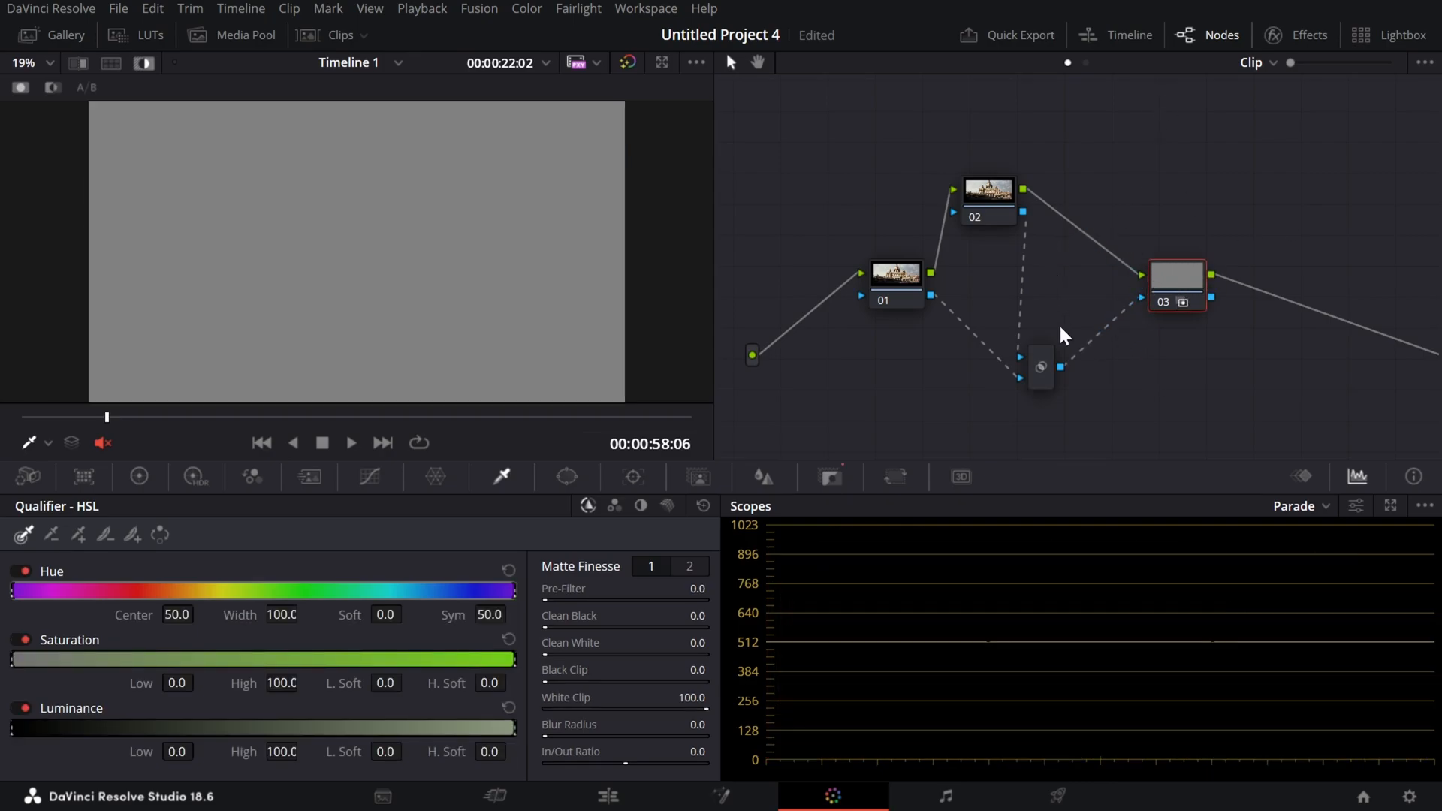
left_click(993, 218)
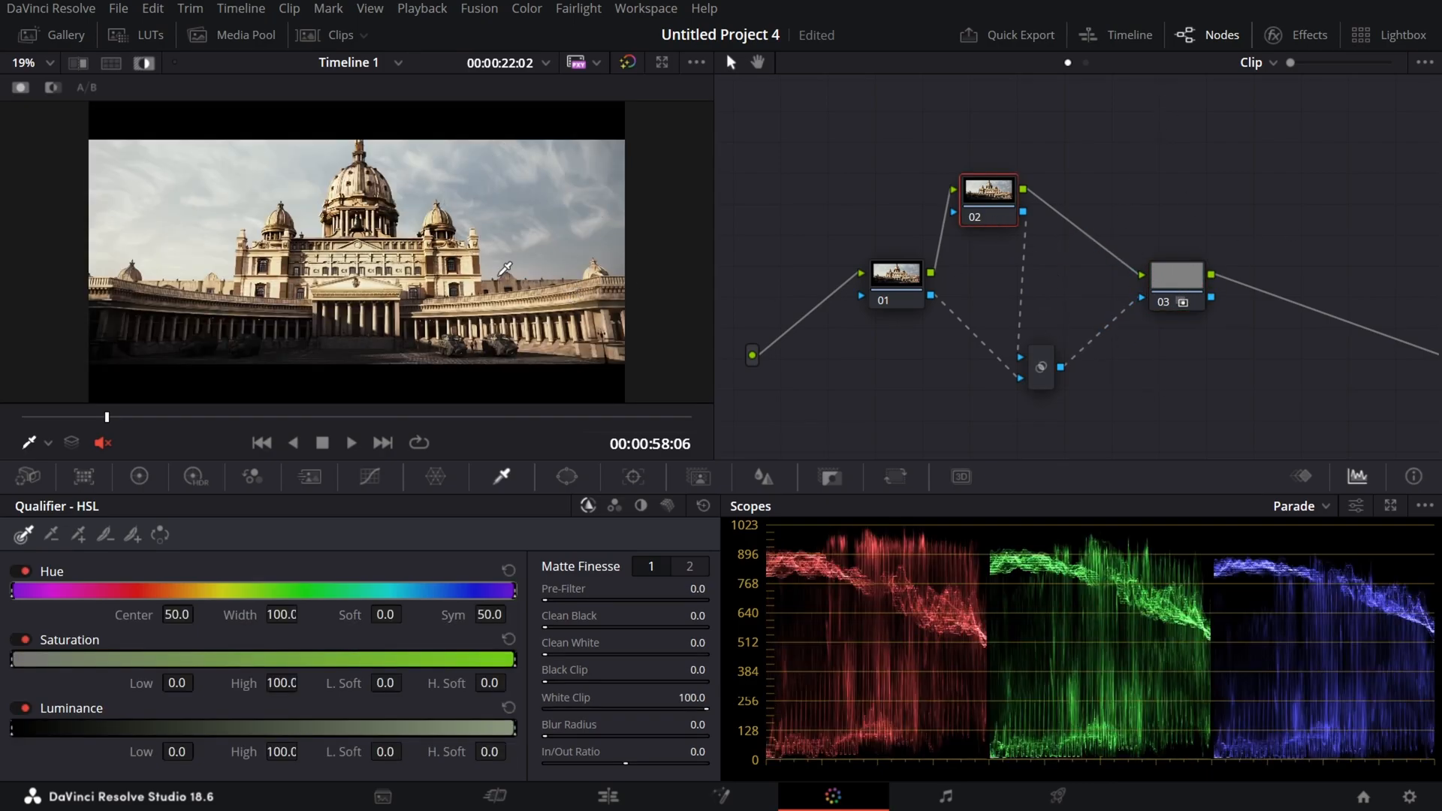
Step: Raise the key mixer slightly and give node 01 a circular window around the building's central dome, pan 49.67 and tilt 52.63
left_click(1044, 365)
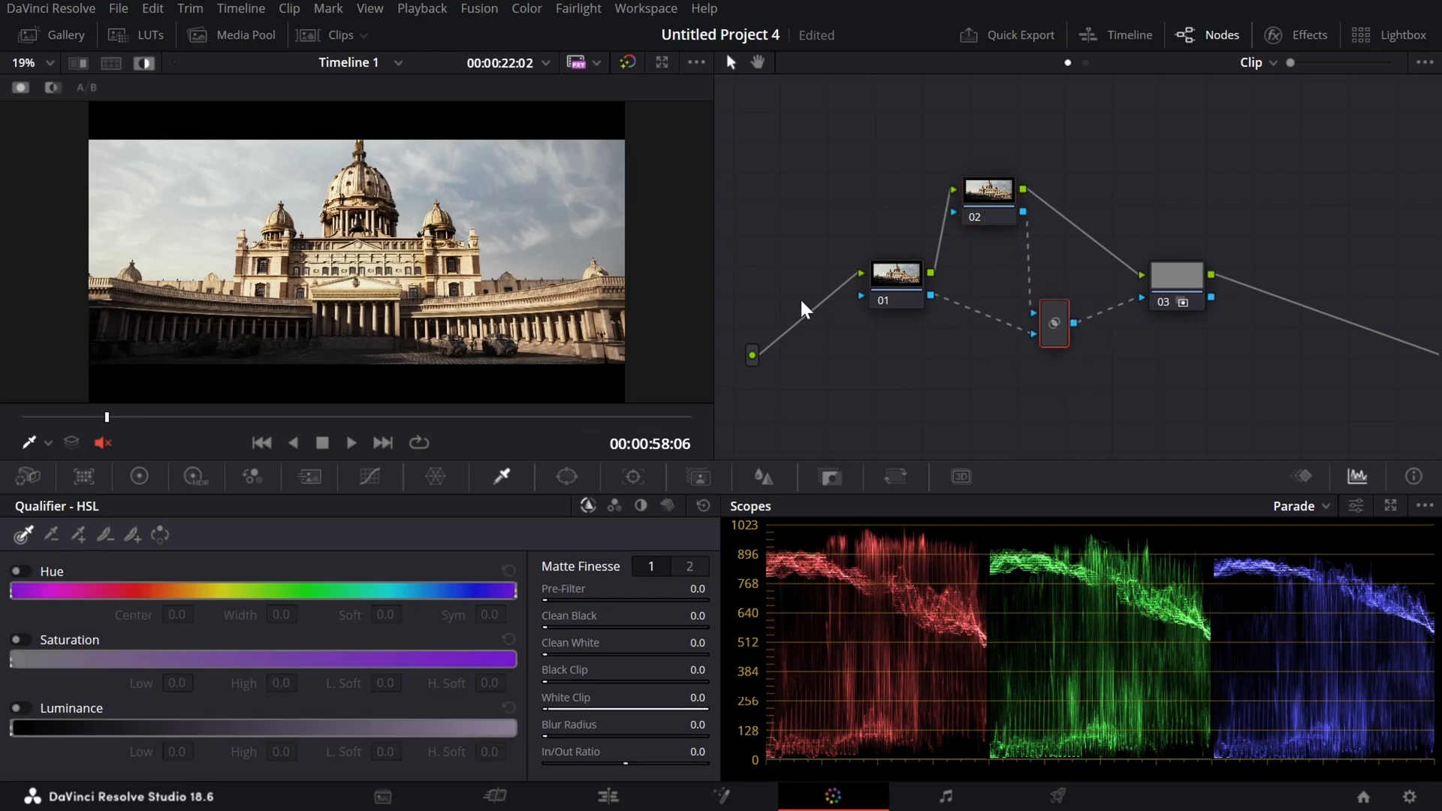
left_click(882, 280)
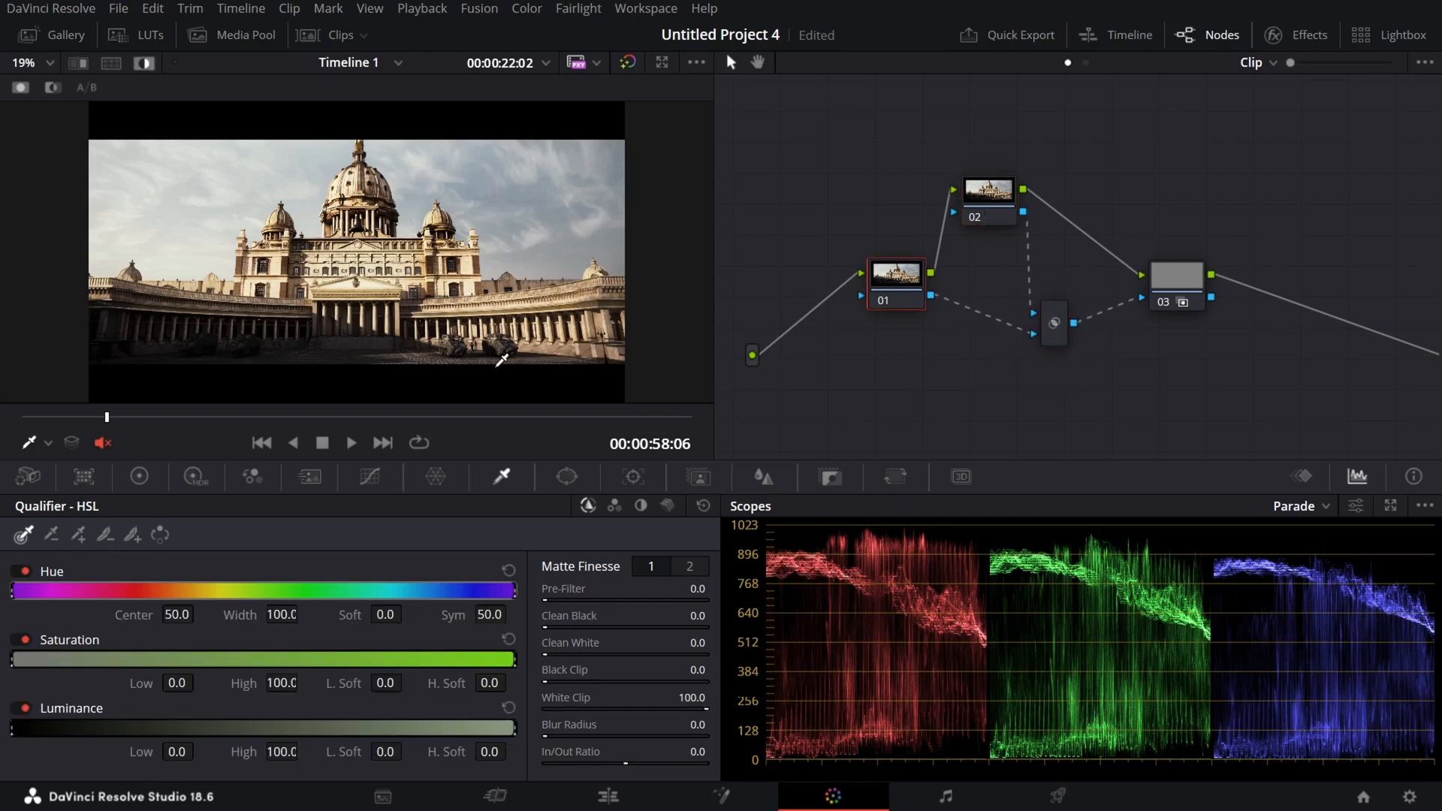
left_click(568, 481)
left_click(44, 628)
left_click_drag(337, 260, 335, 257)
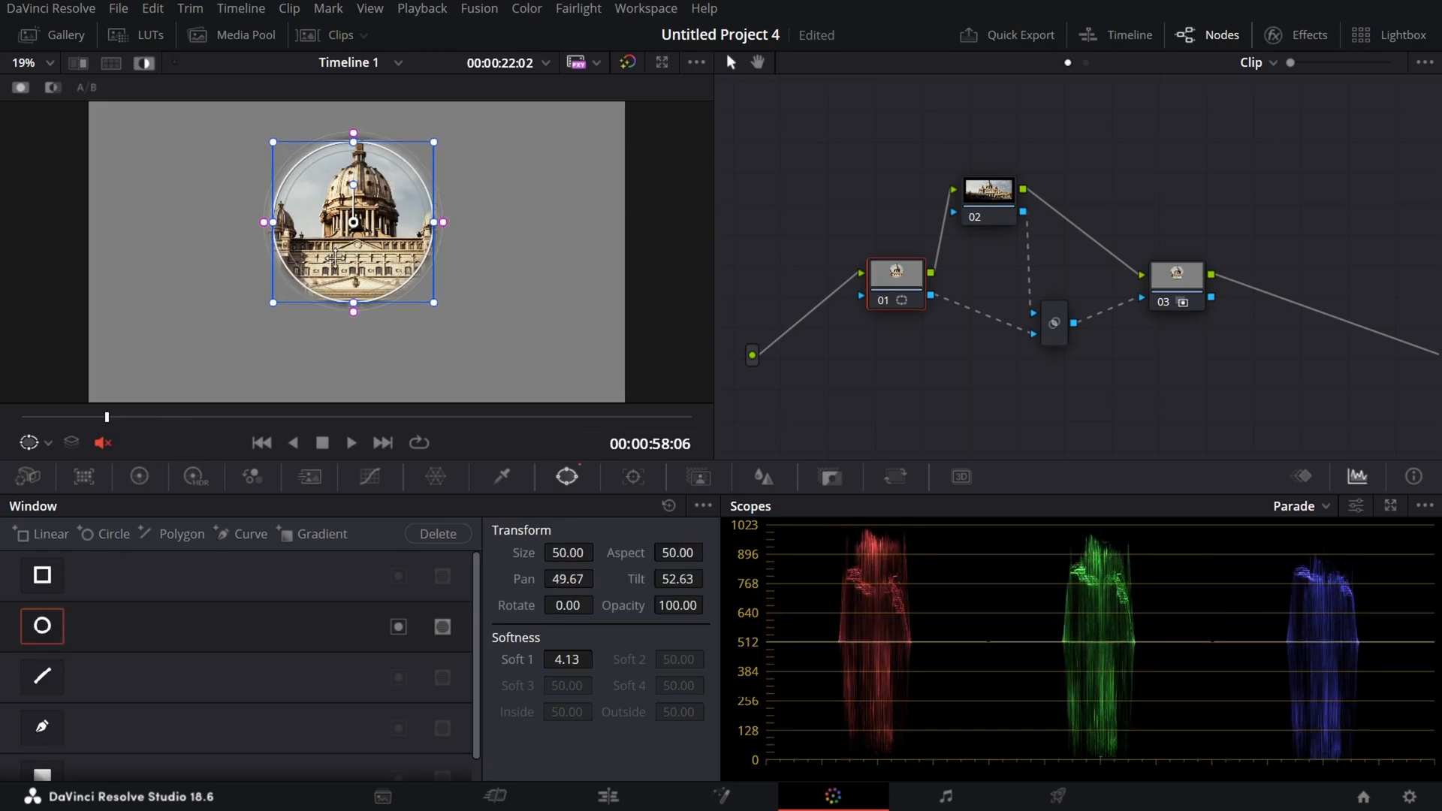
Step: Give node 02 a rectangular window over the lower part of the building, at pan 47.70 and tilt 47.70
left_click(999, 194)
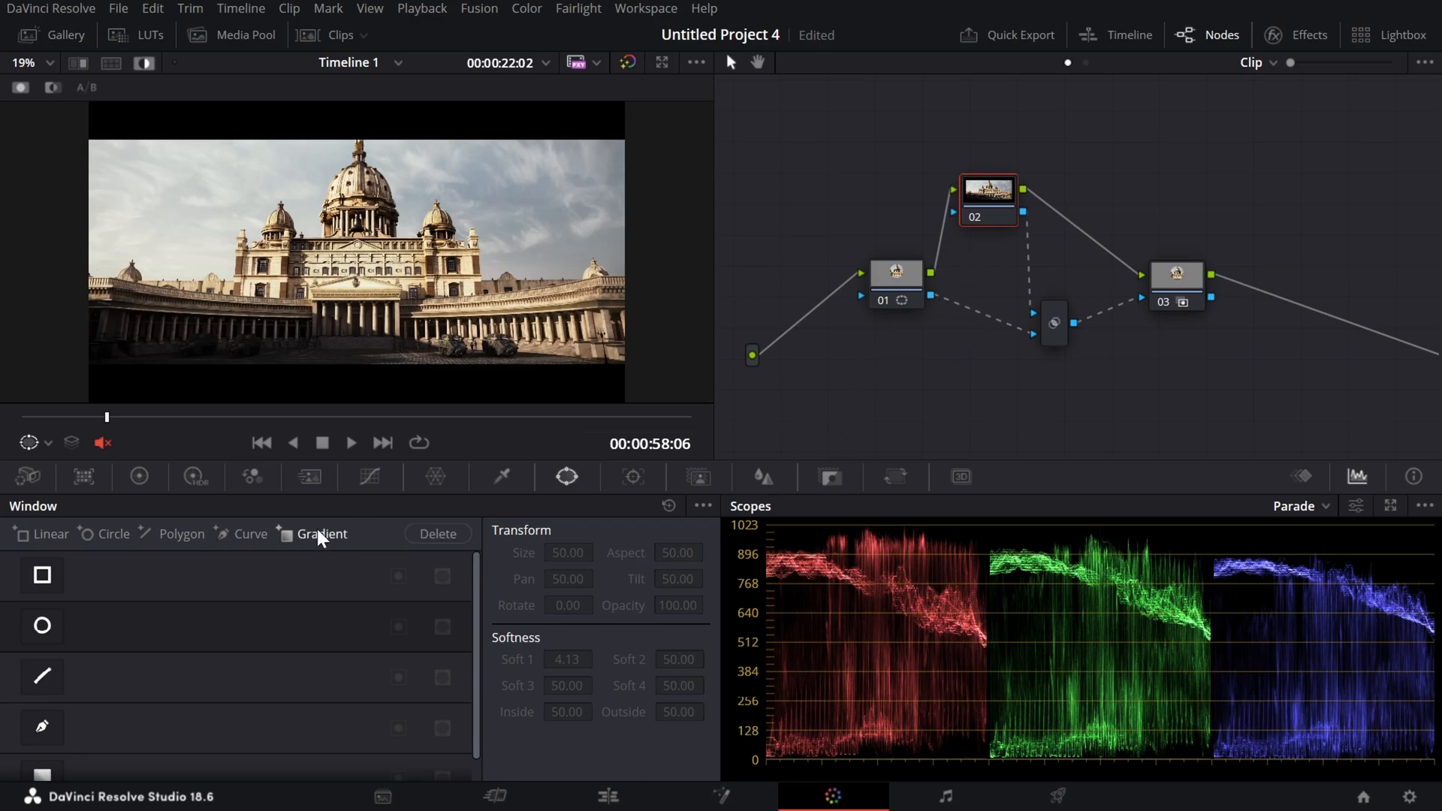
scroll(129, 694, "down", 1)
scroll(105, 666, "up", 1)
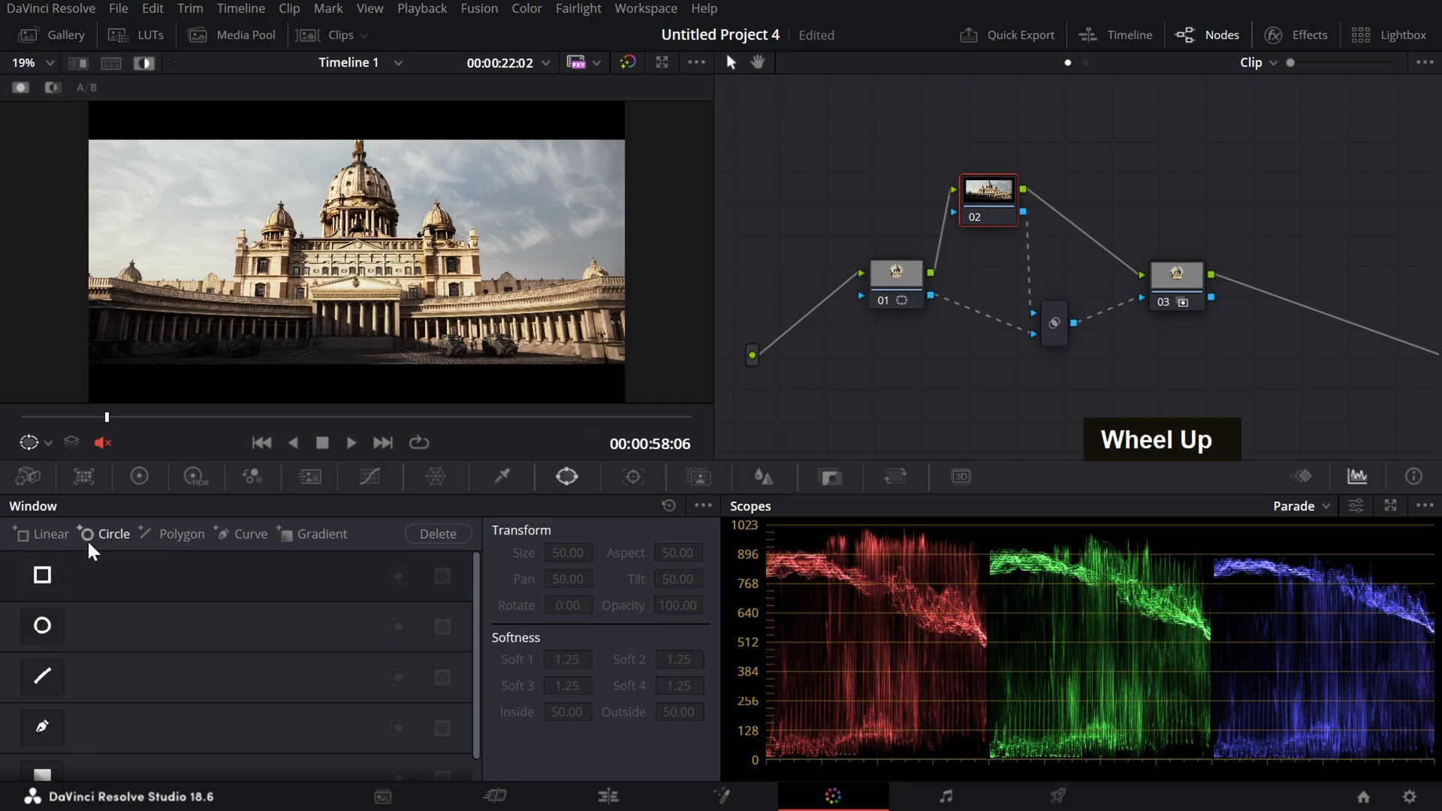
left_click(43, 575)
mouse_move(316, 286)
left_mouse_down()
mouse_move(283, 363)
mouse_move(299, 308)
mouse_move(314, 311)
left_mouse_up()
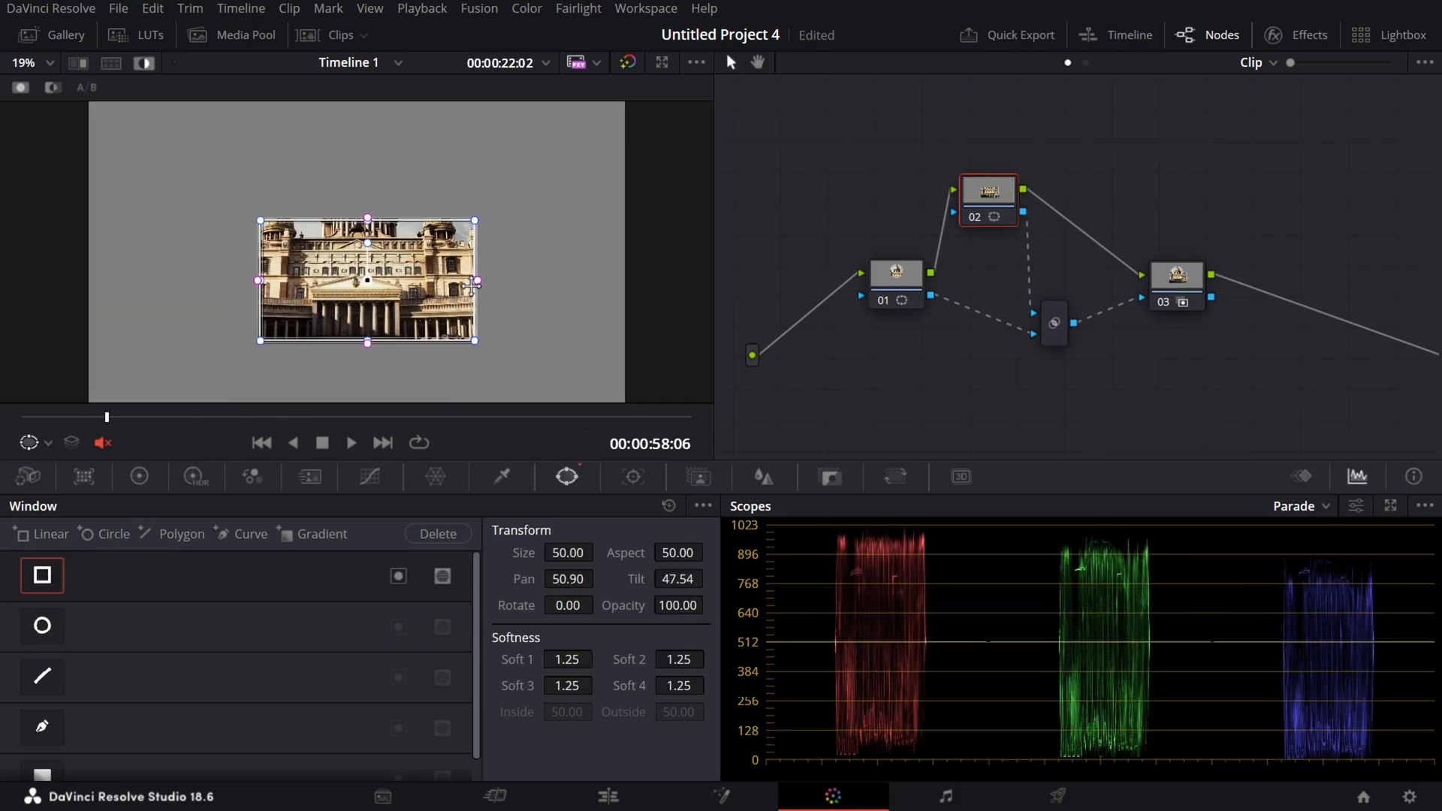
left_click_drag(471, 286, 434, 288)
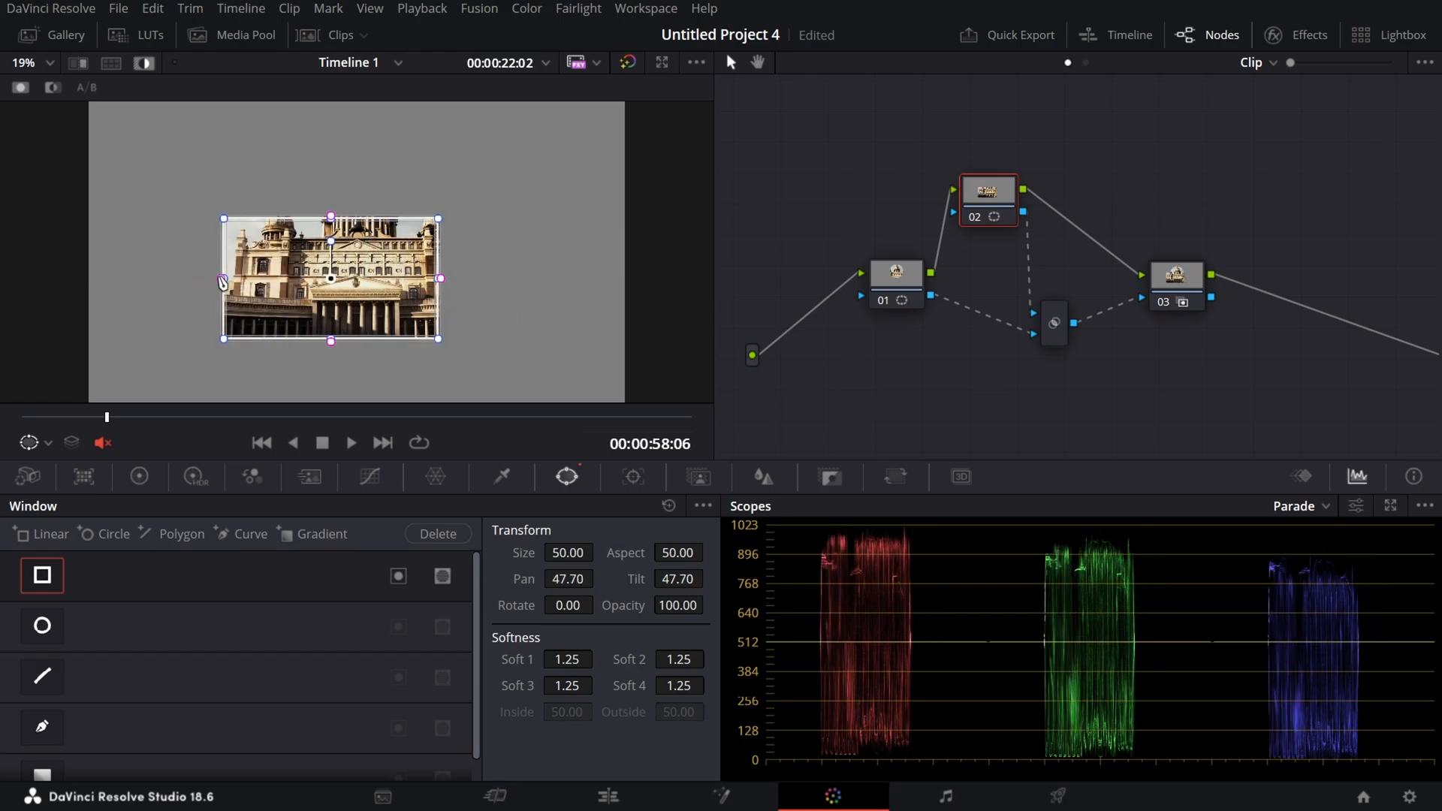
Step: Stretch node 02's rectangular window sideways to span the full frame width, using the enlarged viewer for the adjustment
key("alt")
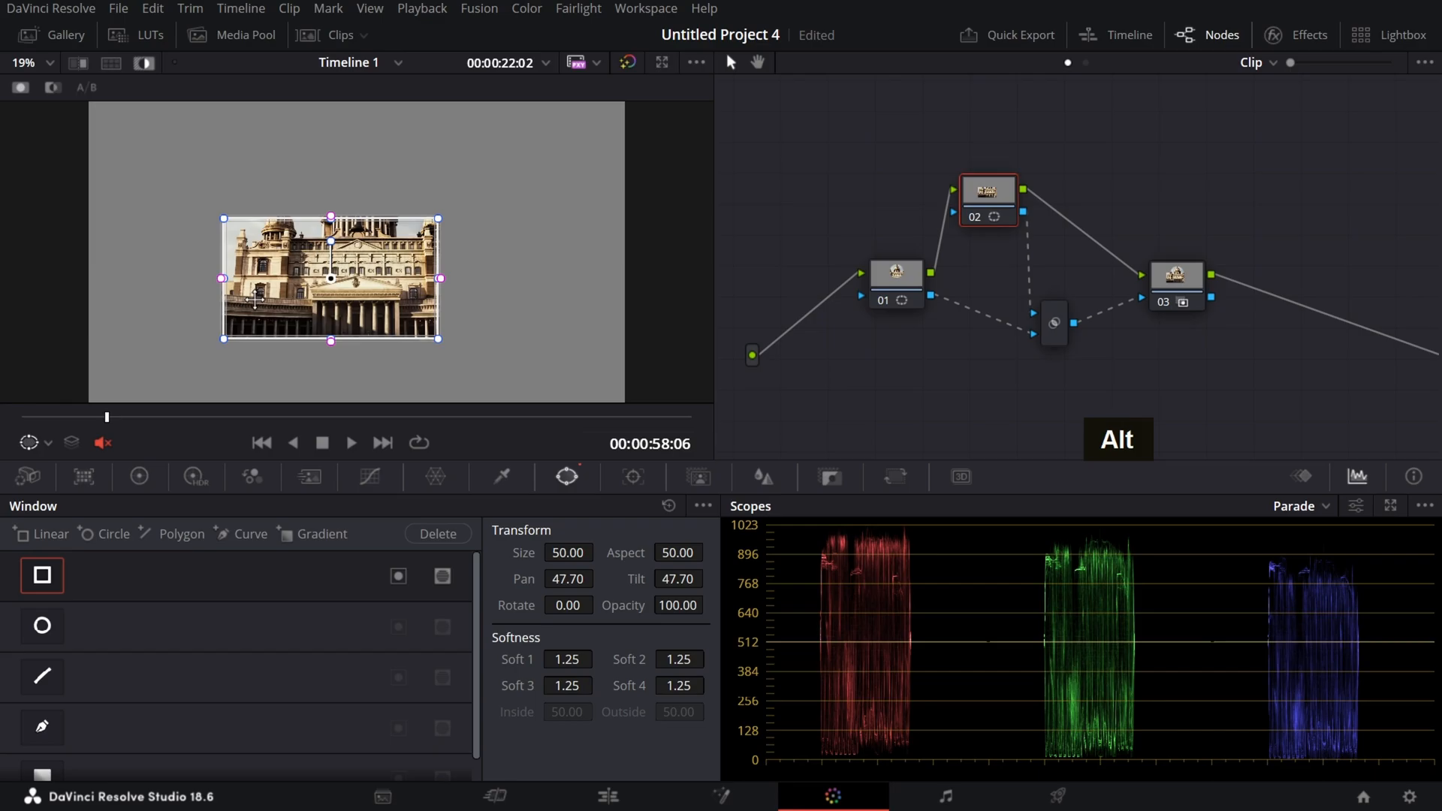
key("shift+f")
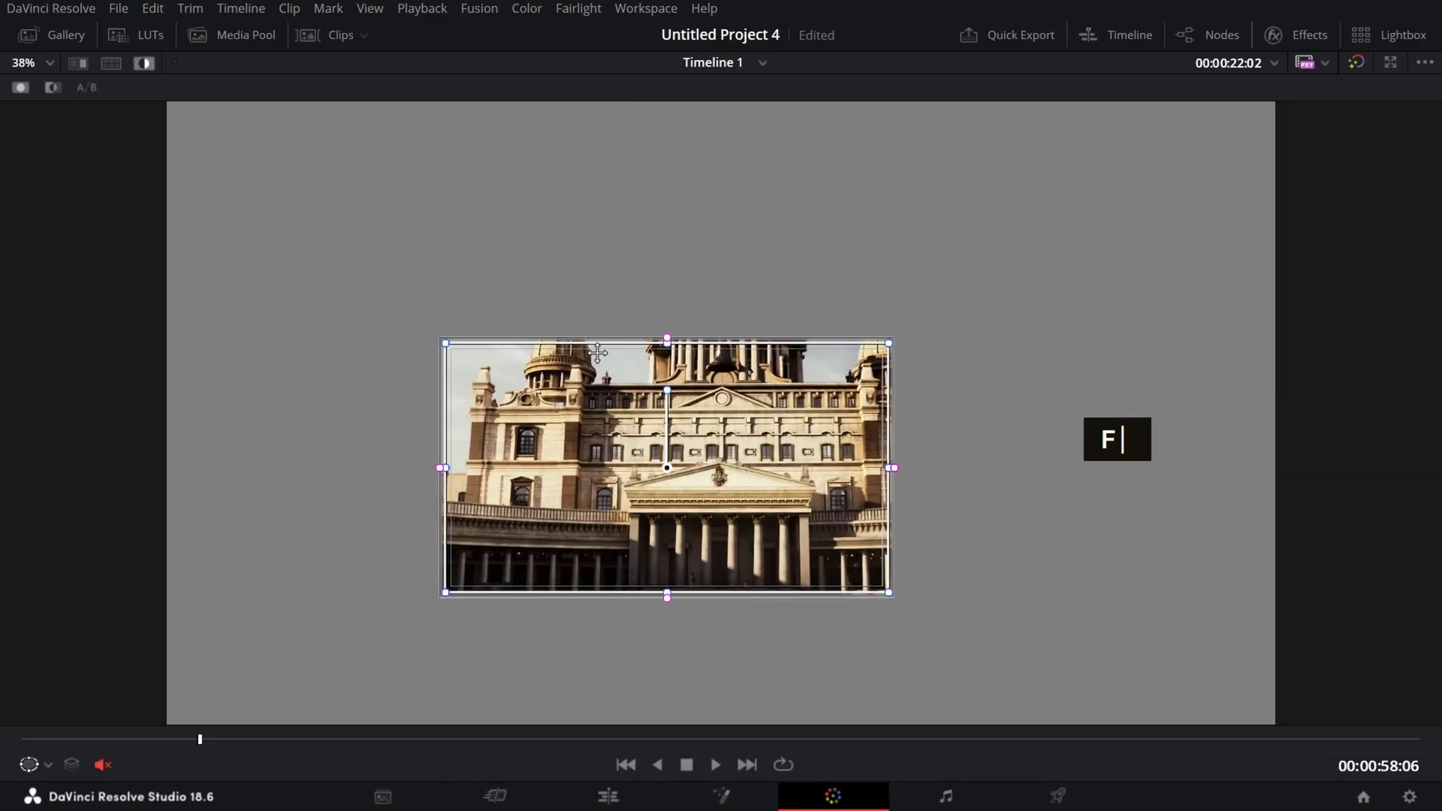
left_click_drag(442, 468, 166, 463)
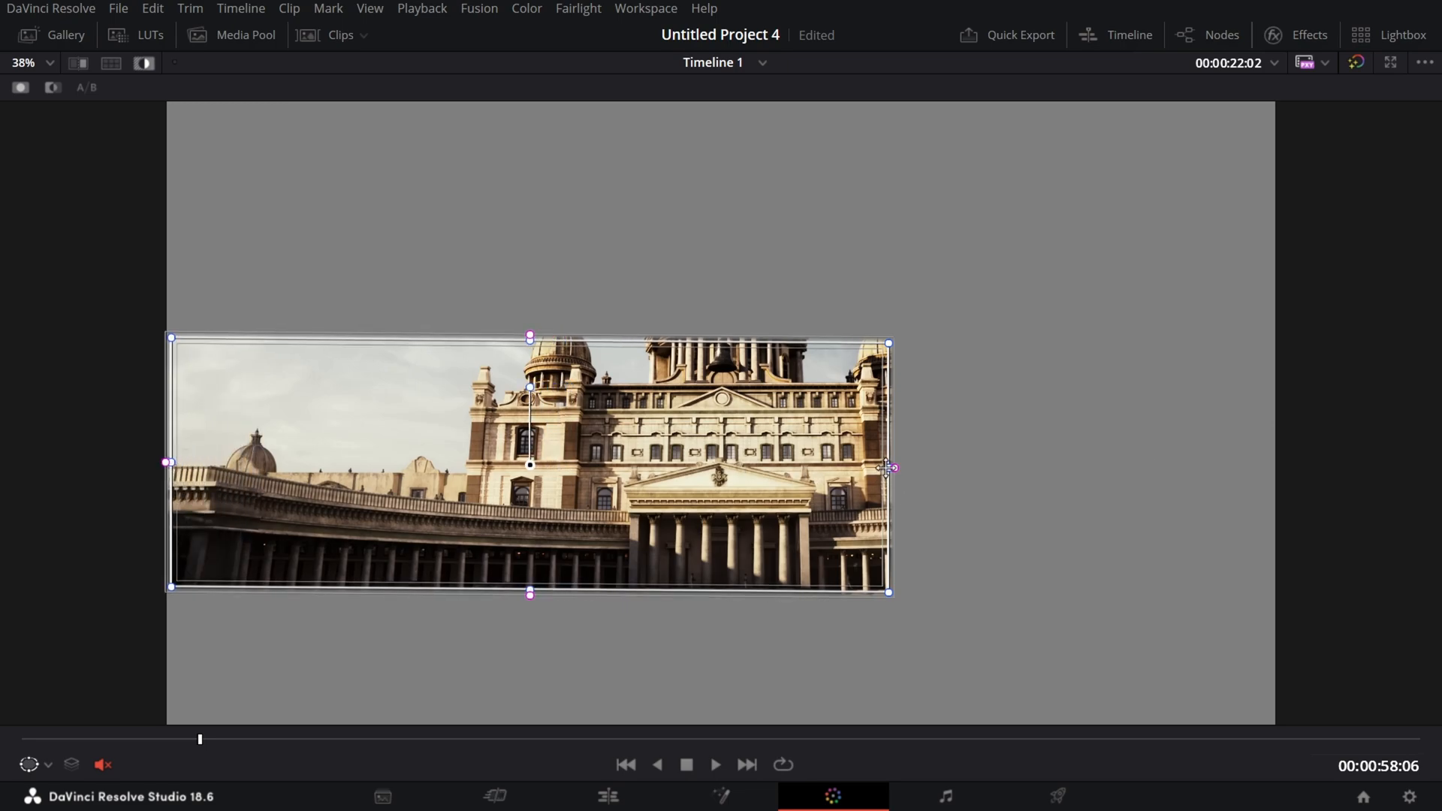
left_click_drag(887, 467, 1296, 459)
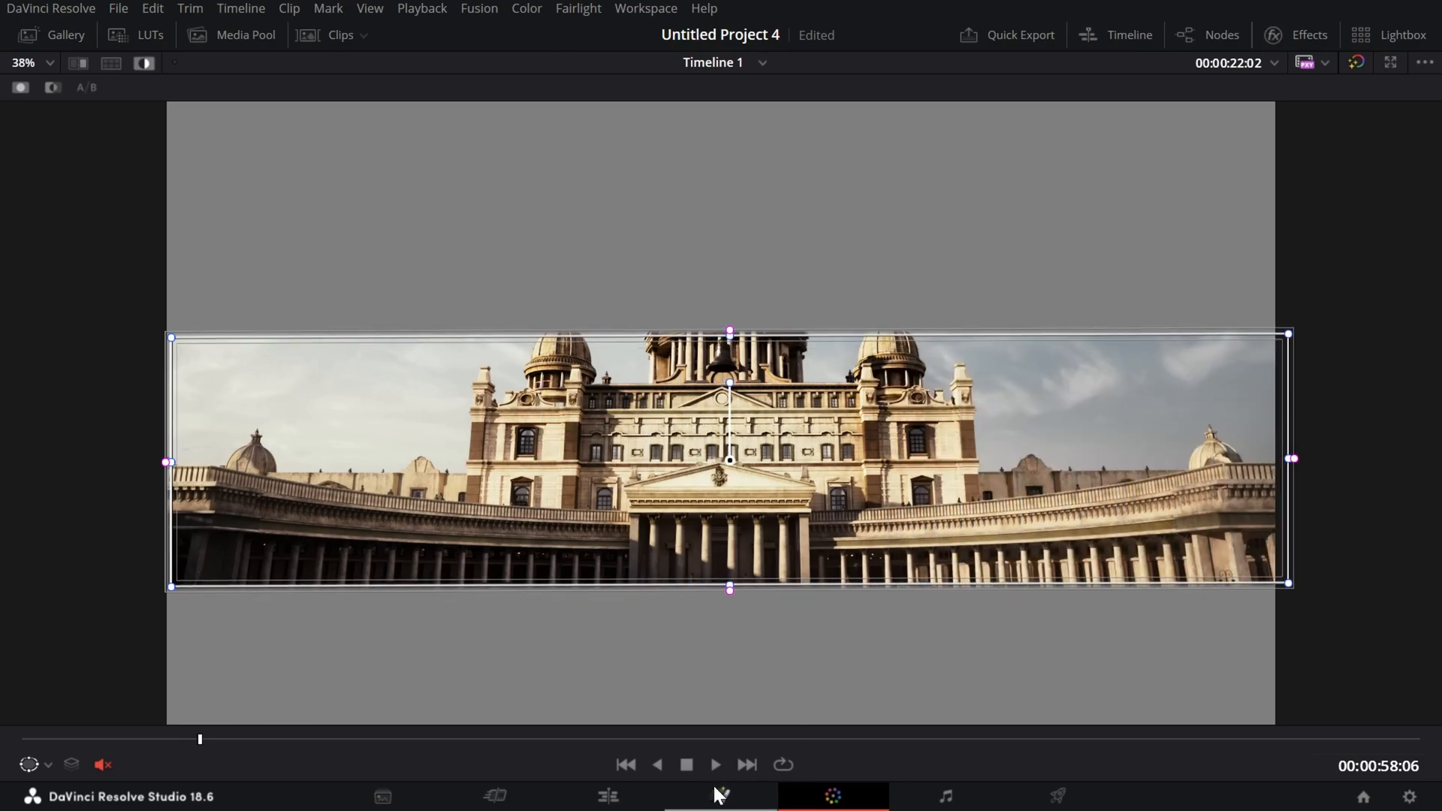
key("shift+f")
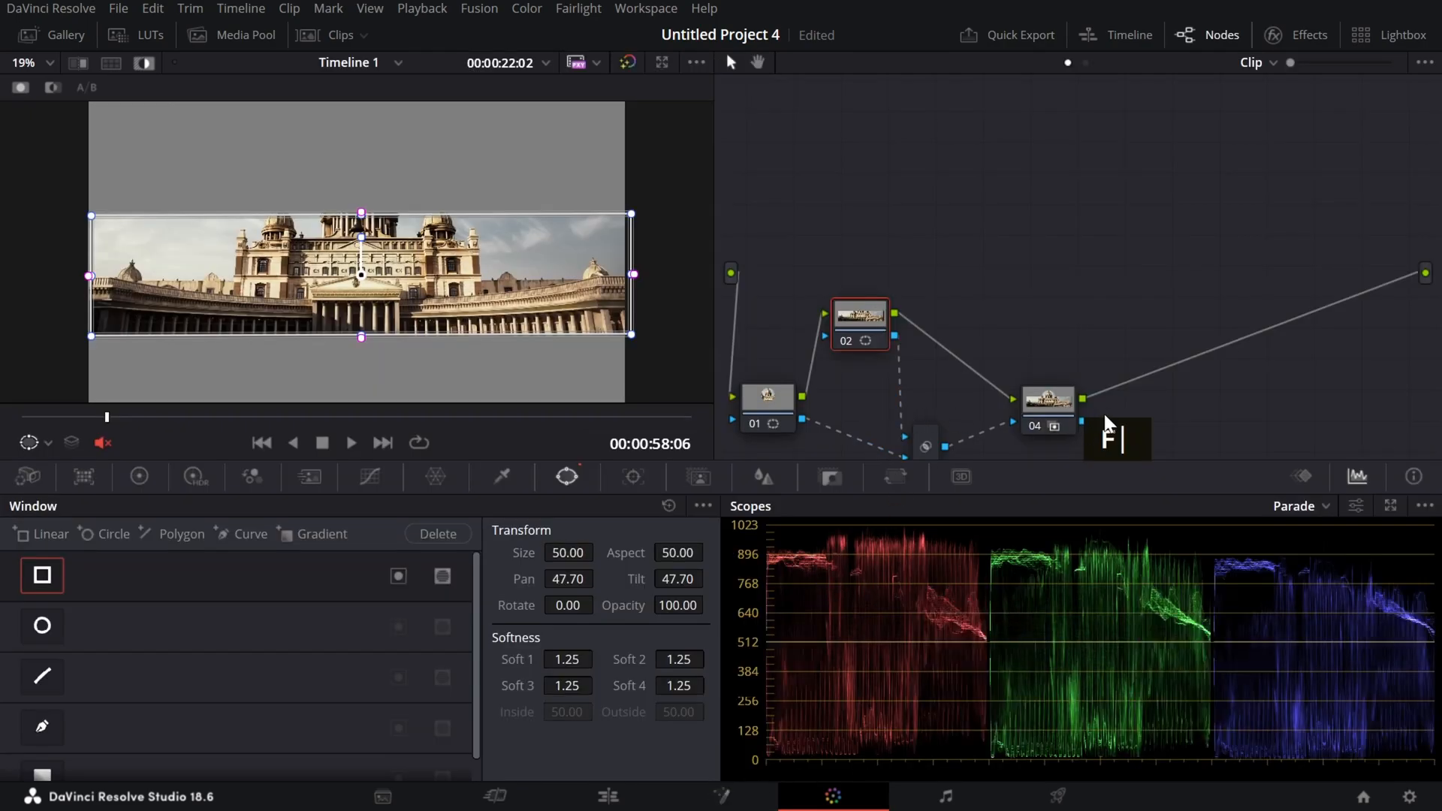
Step: Compare the keys of nodes 01 and 02 with the combined result at the key mixer and on node 04
middle_click(1155, 434)
left_click_drag(1154, 434, 1249, 241)
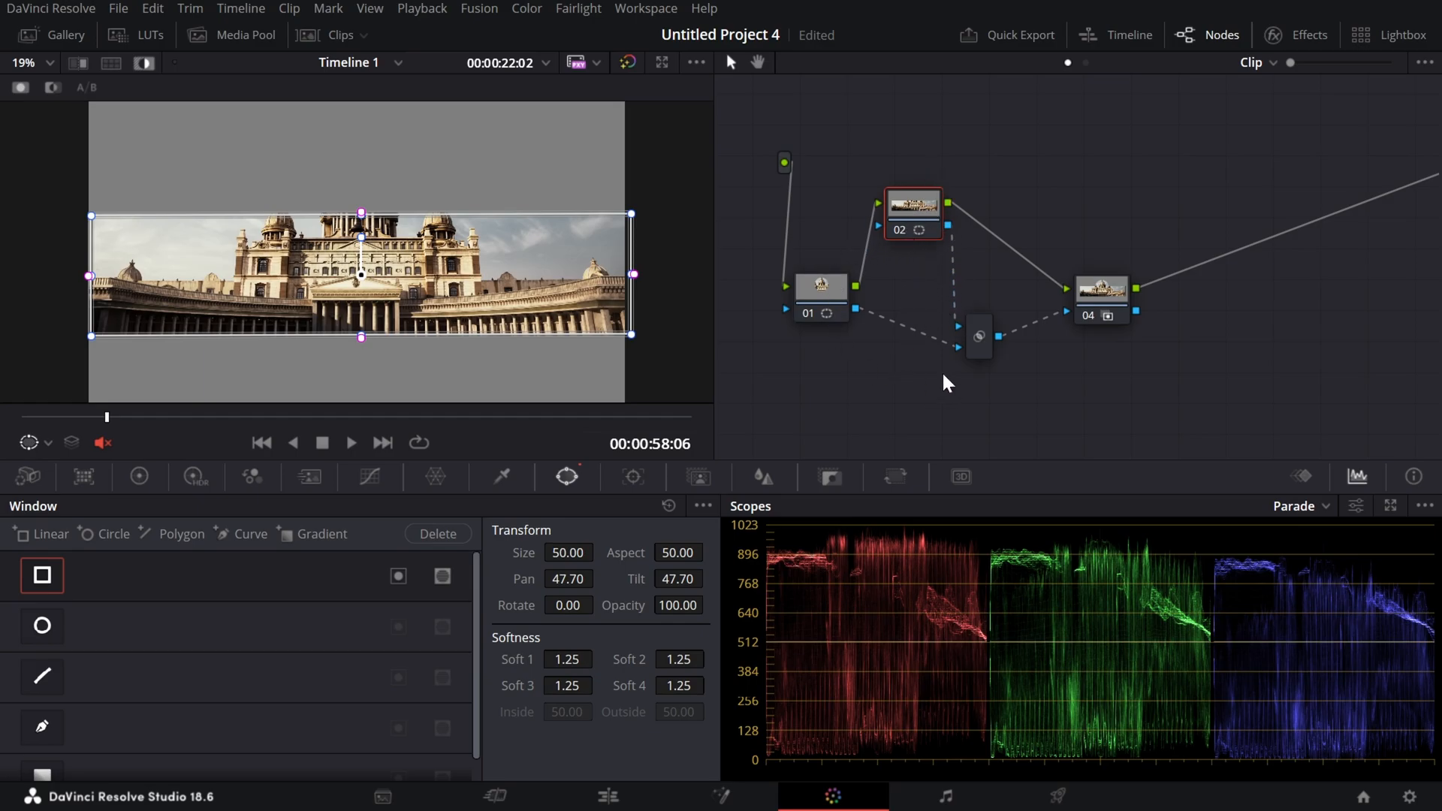
left_click(1103, 316)
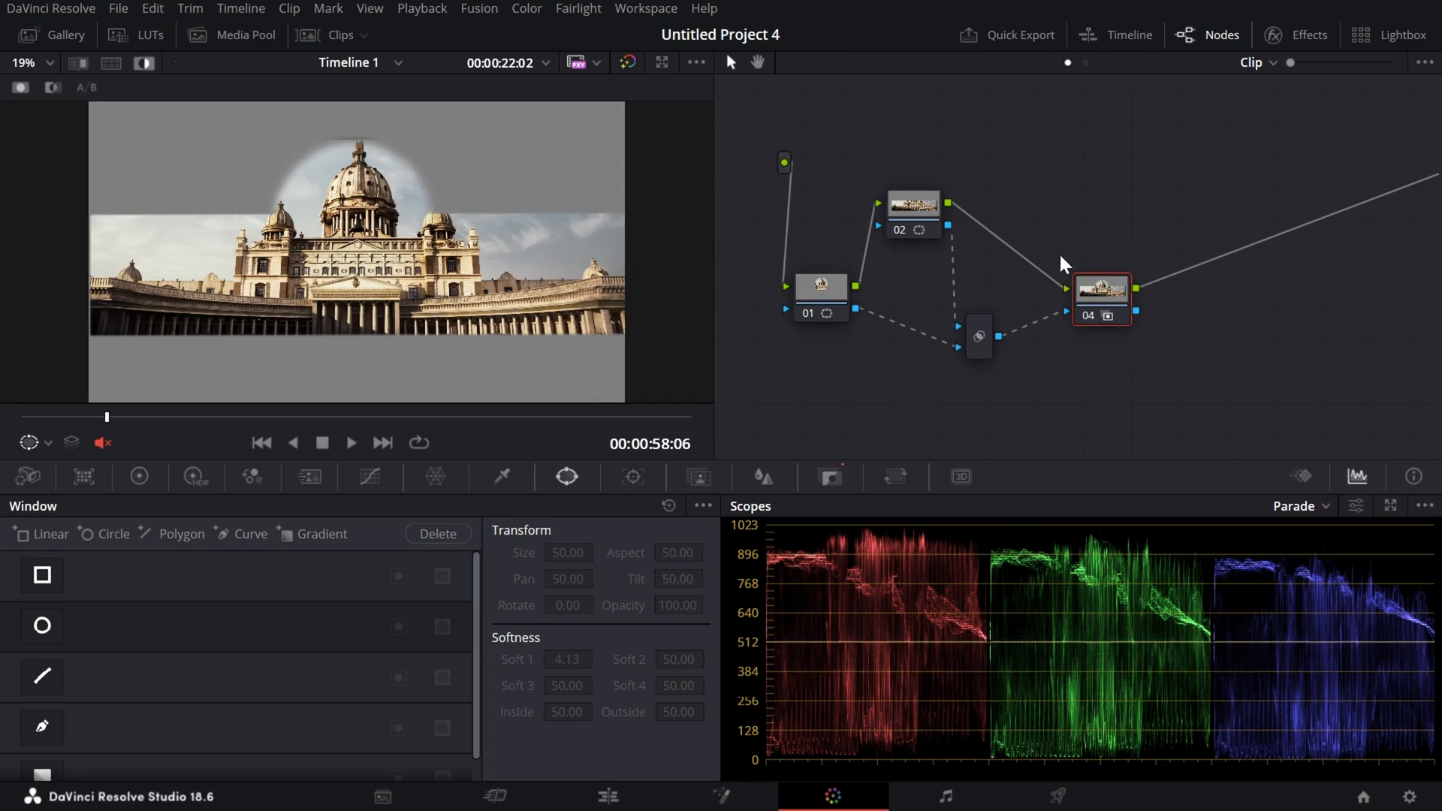
left_click_drag(984, 332, 987, 290)
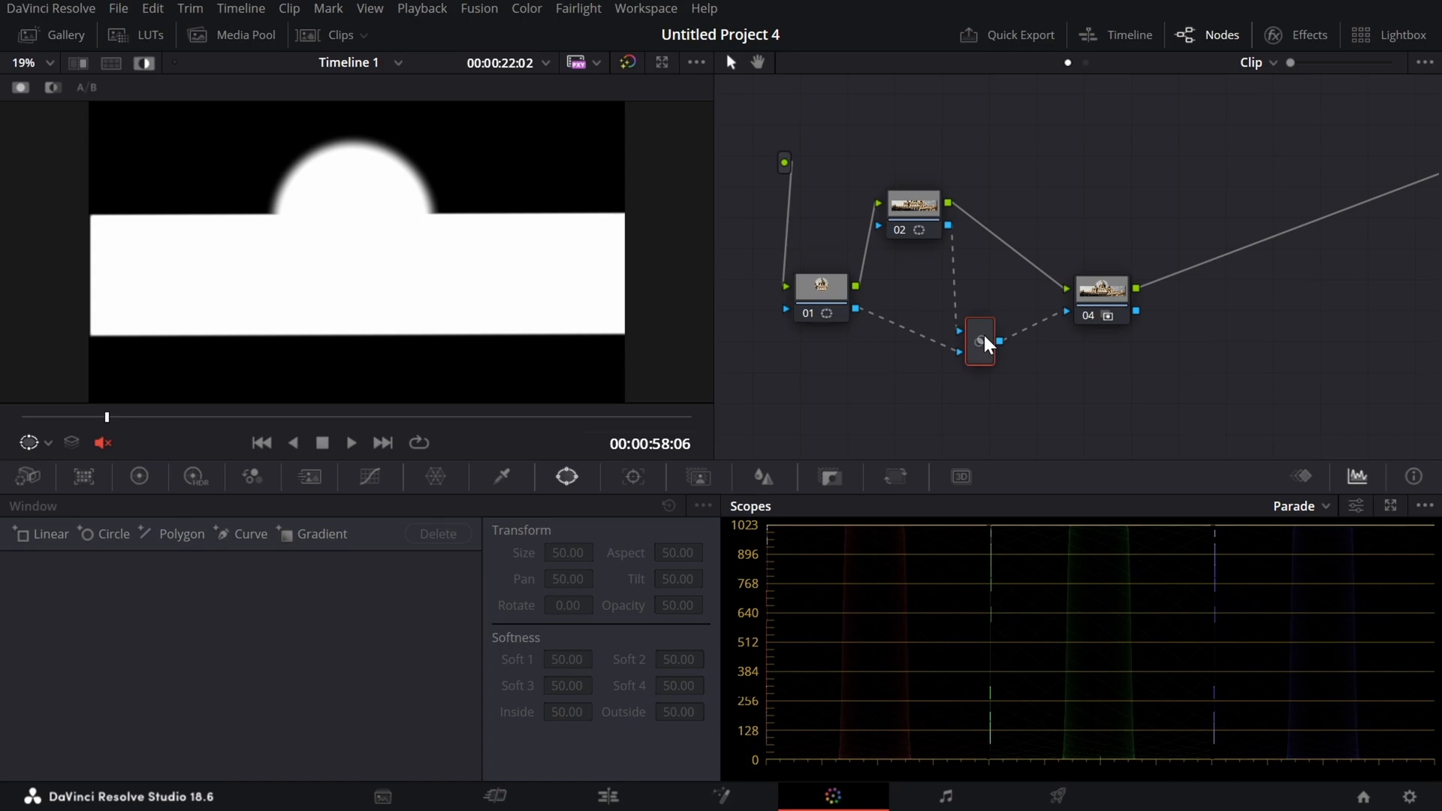
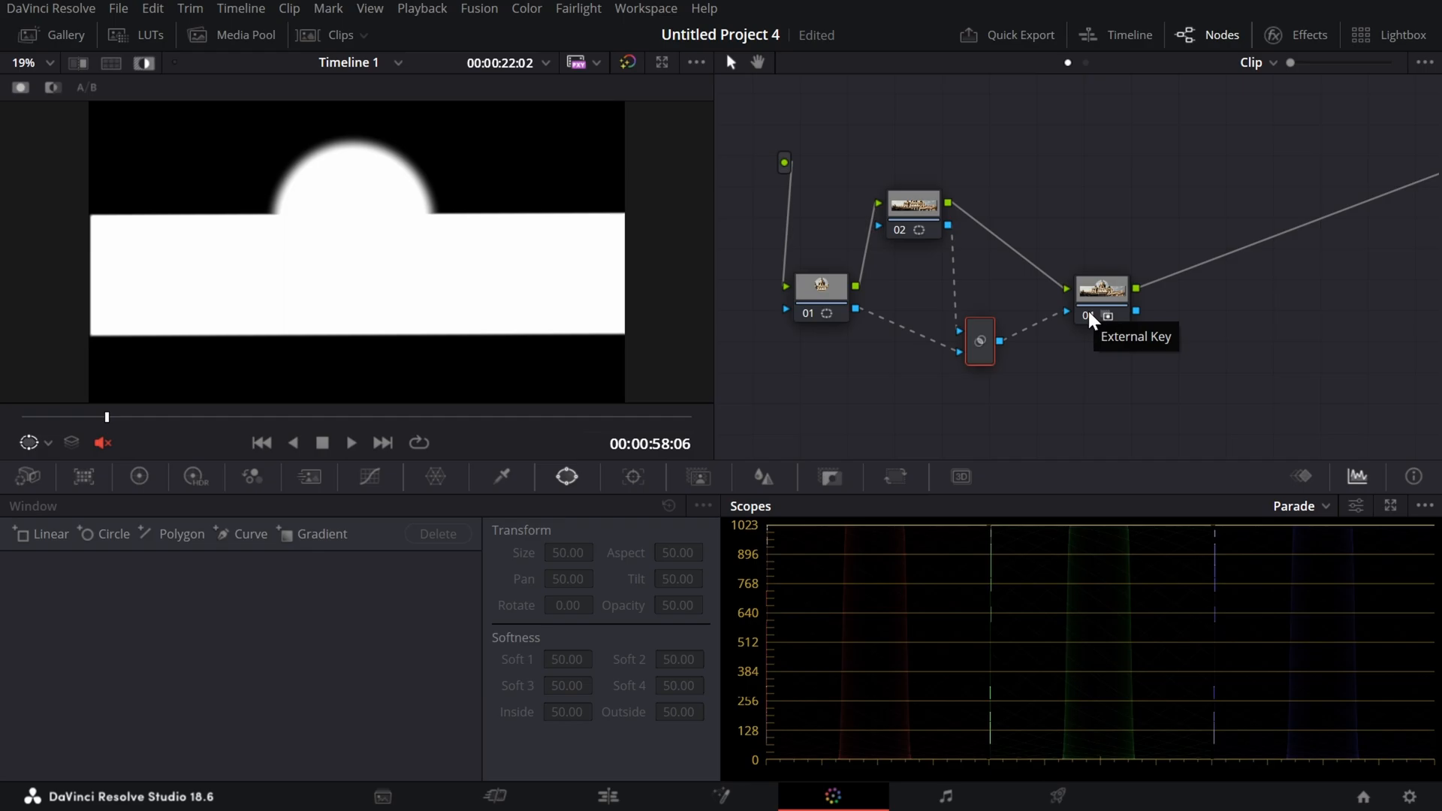
left_click(831, 298)
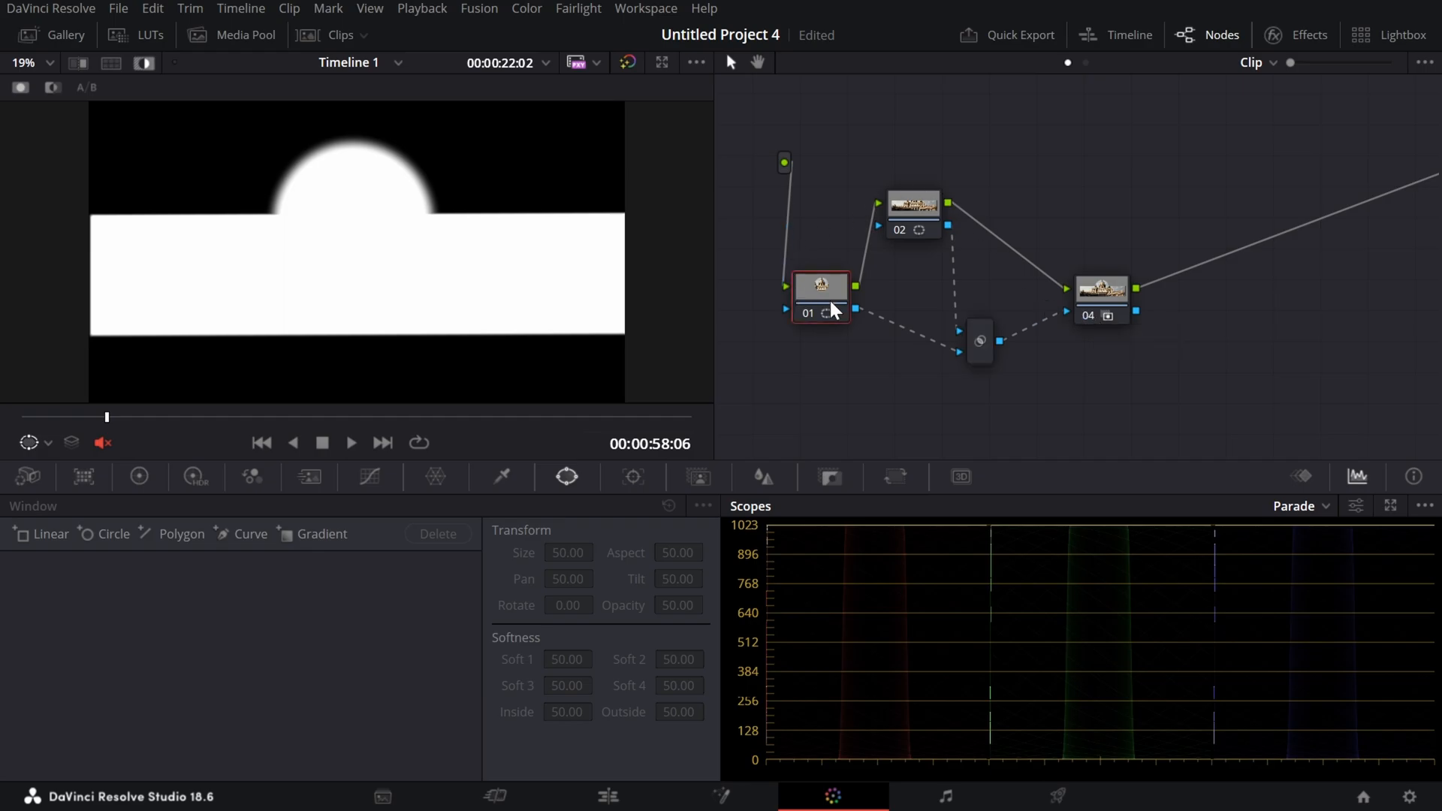
left_click(925, 225)
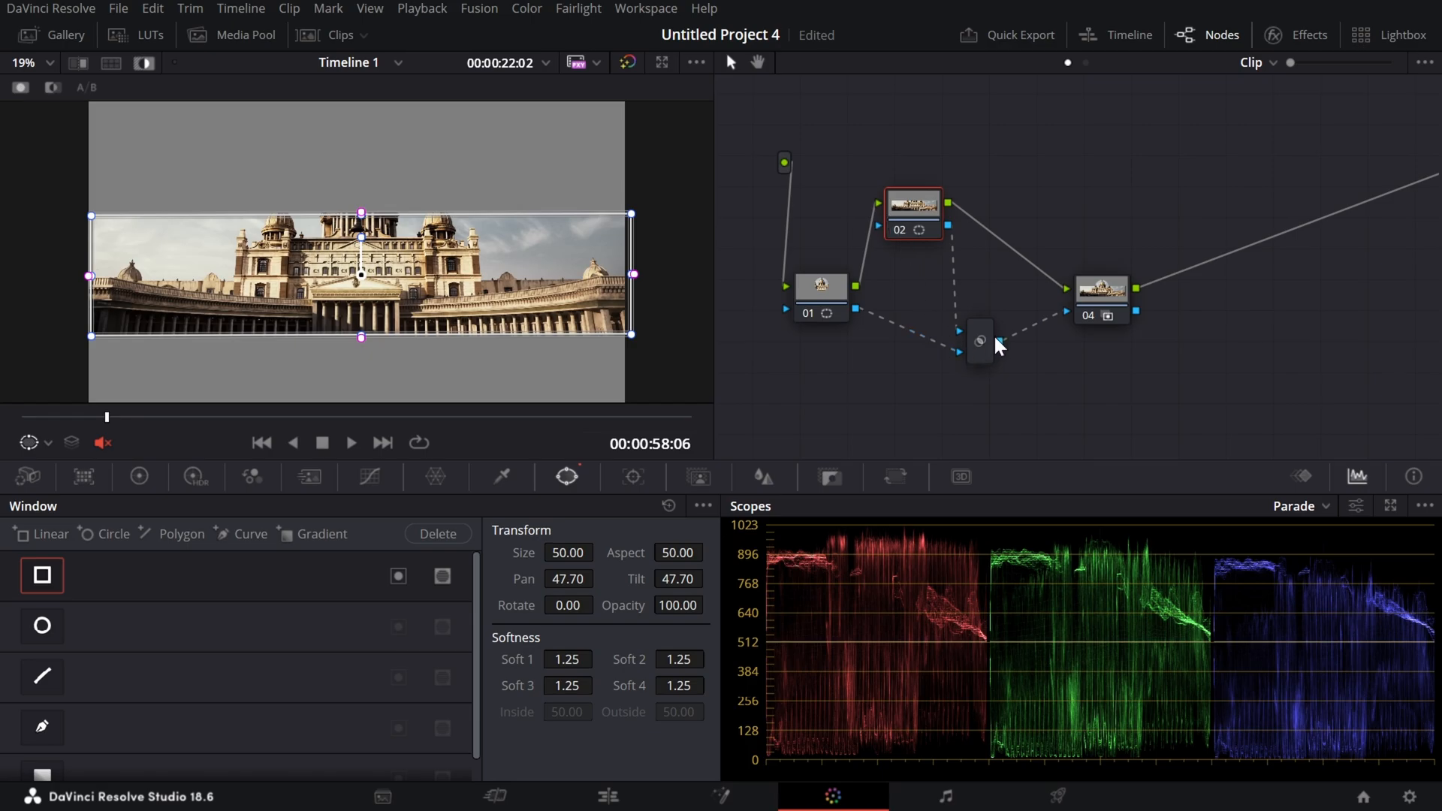
left_click(1102, 296)
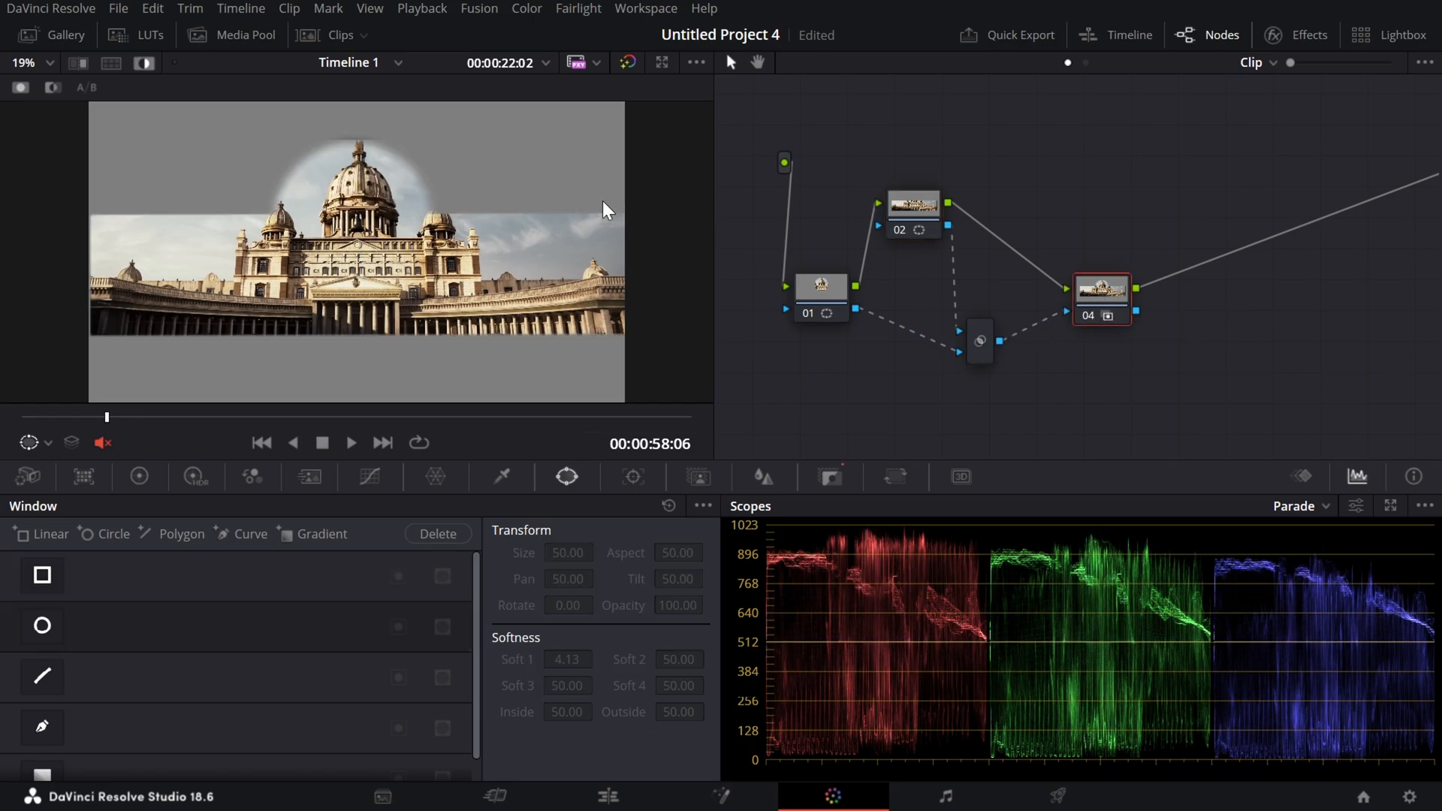
left_click(981, 344)
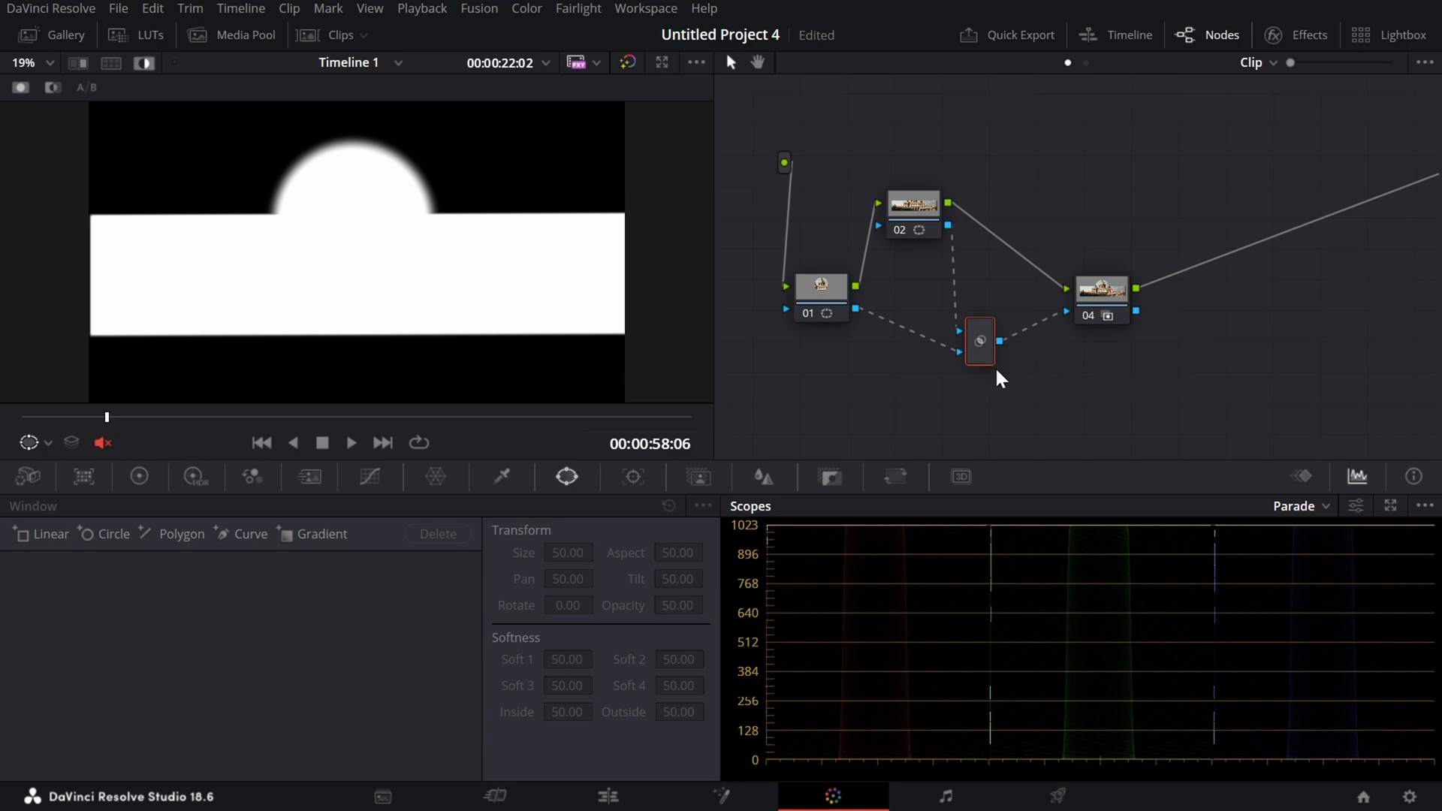
Step: Add one input to the key mixer and remove it again
right_click(984, 341)
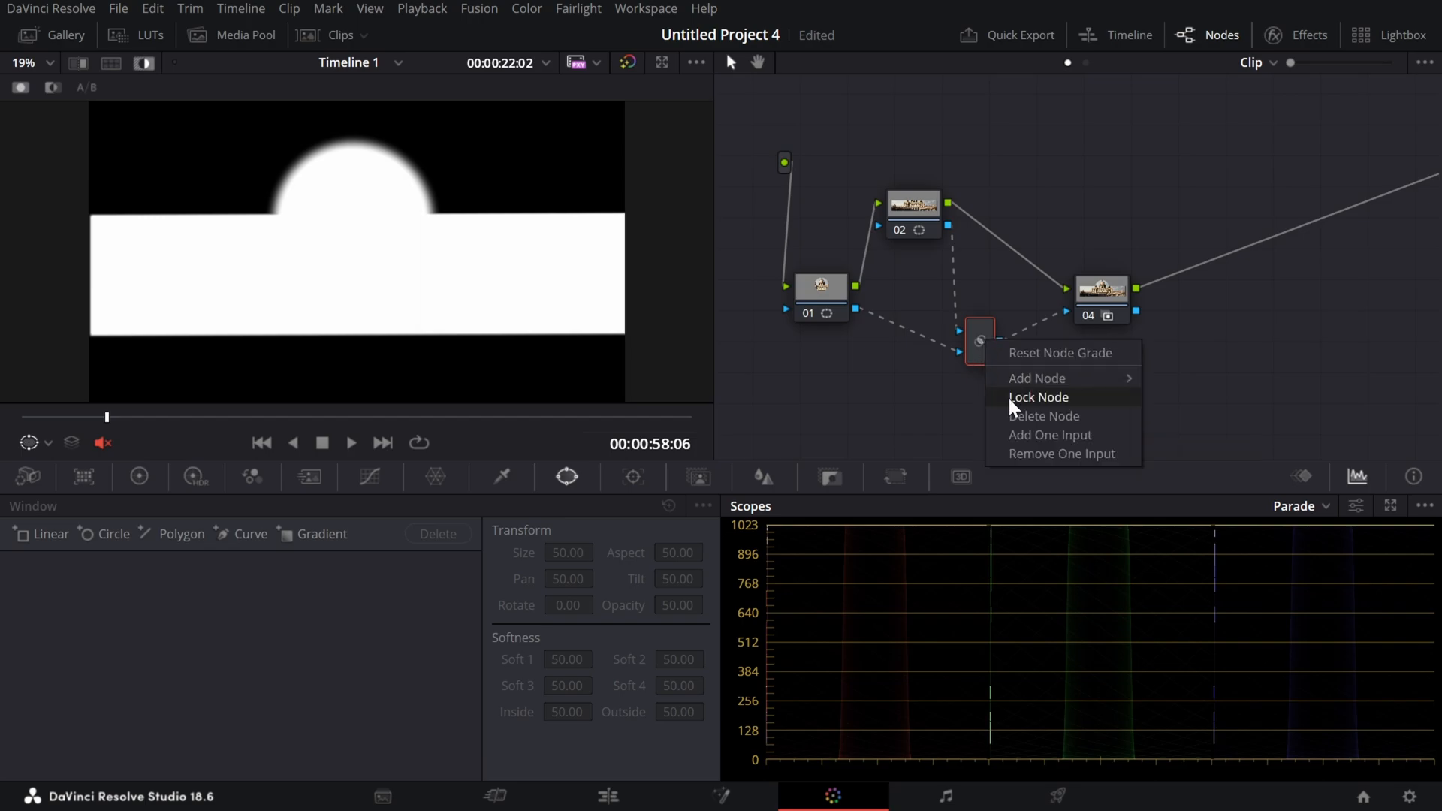
right_click(980, 339)
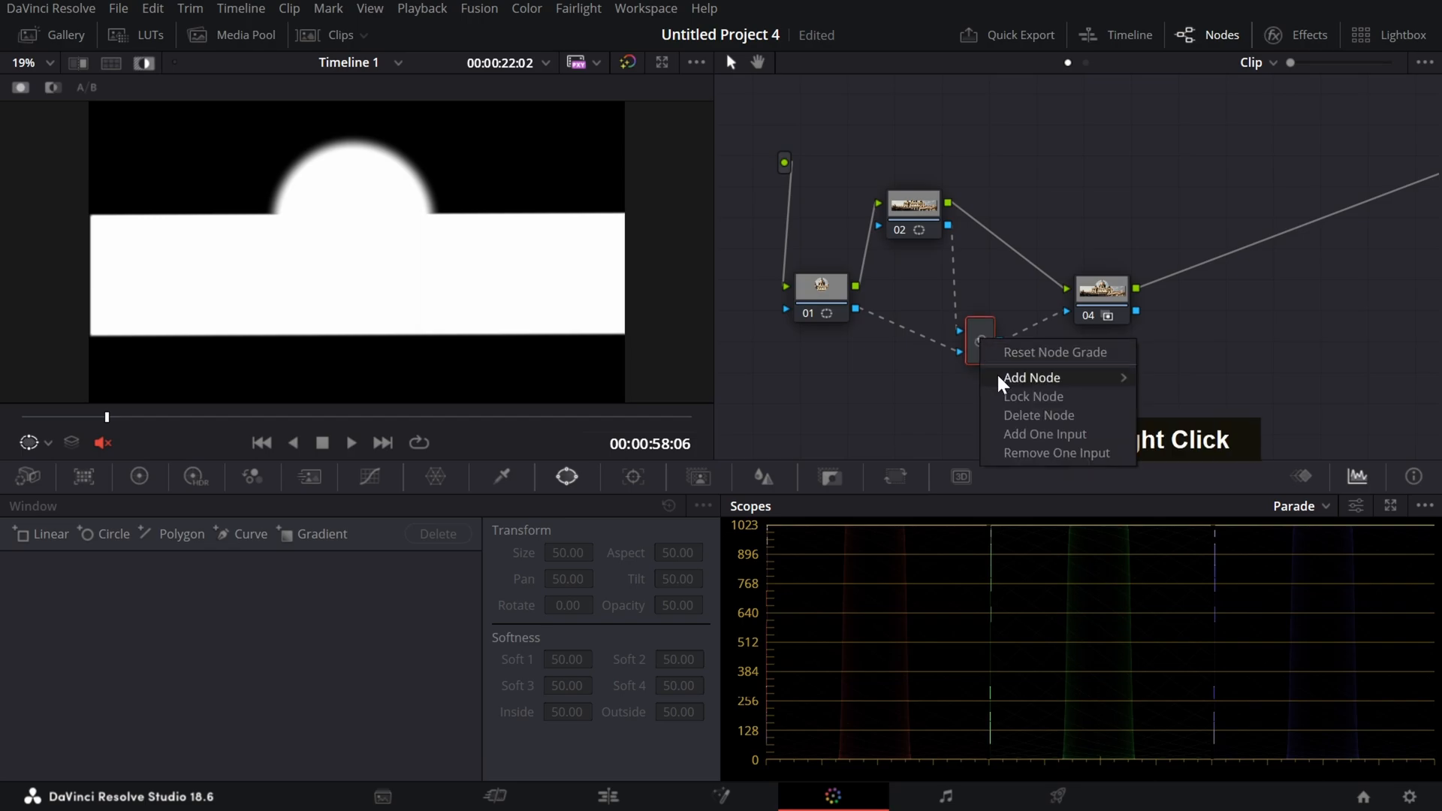
left_click(1017, 438)
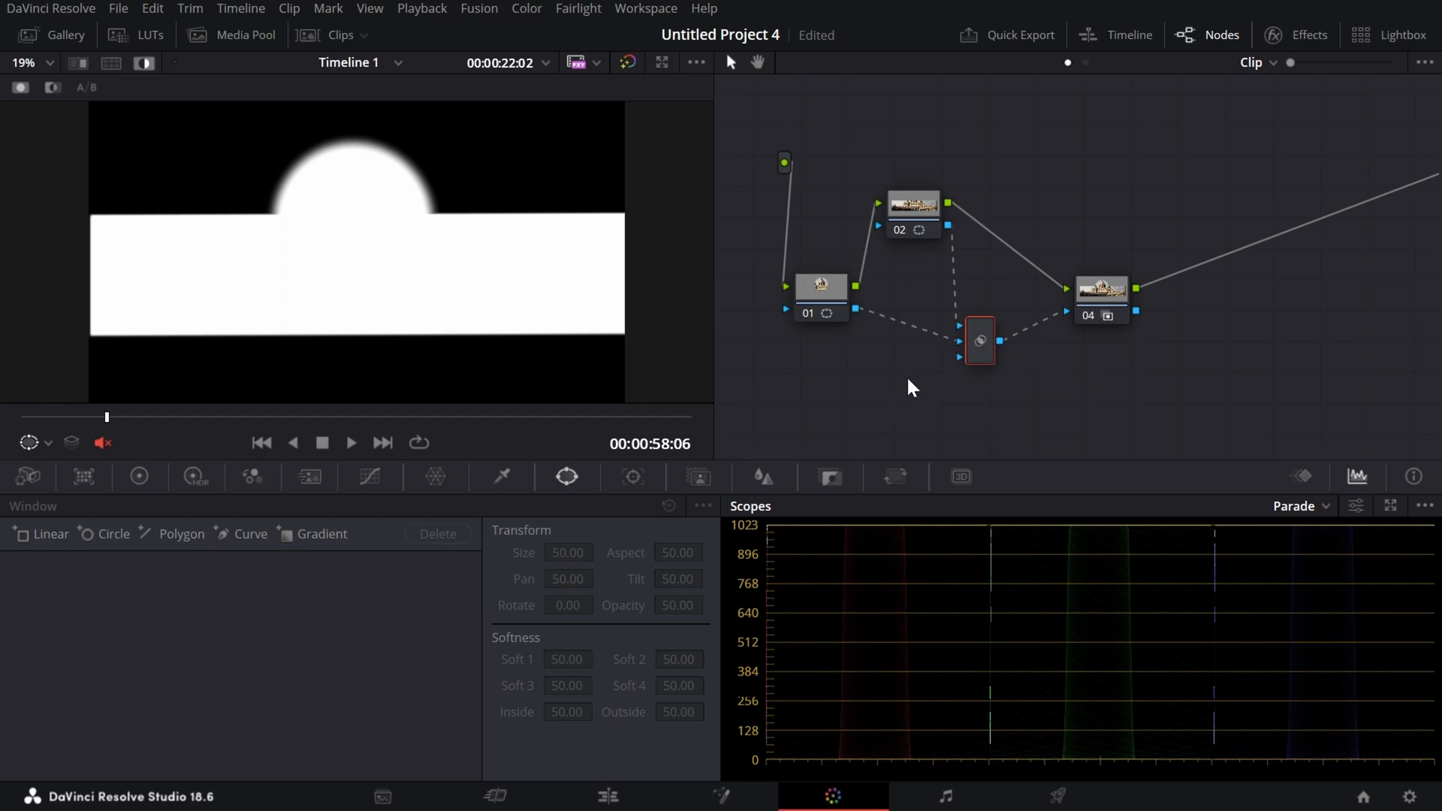
right_click(980, 335)
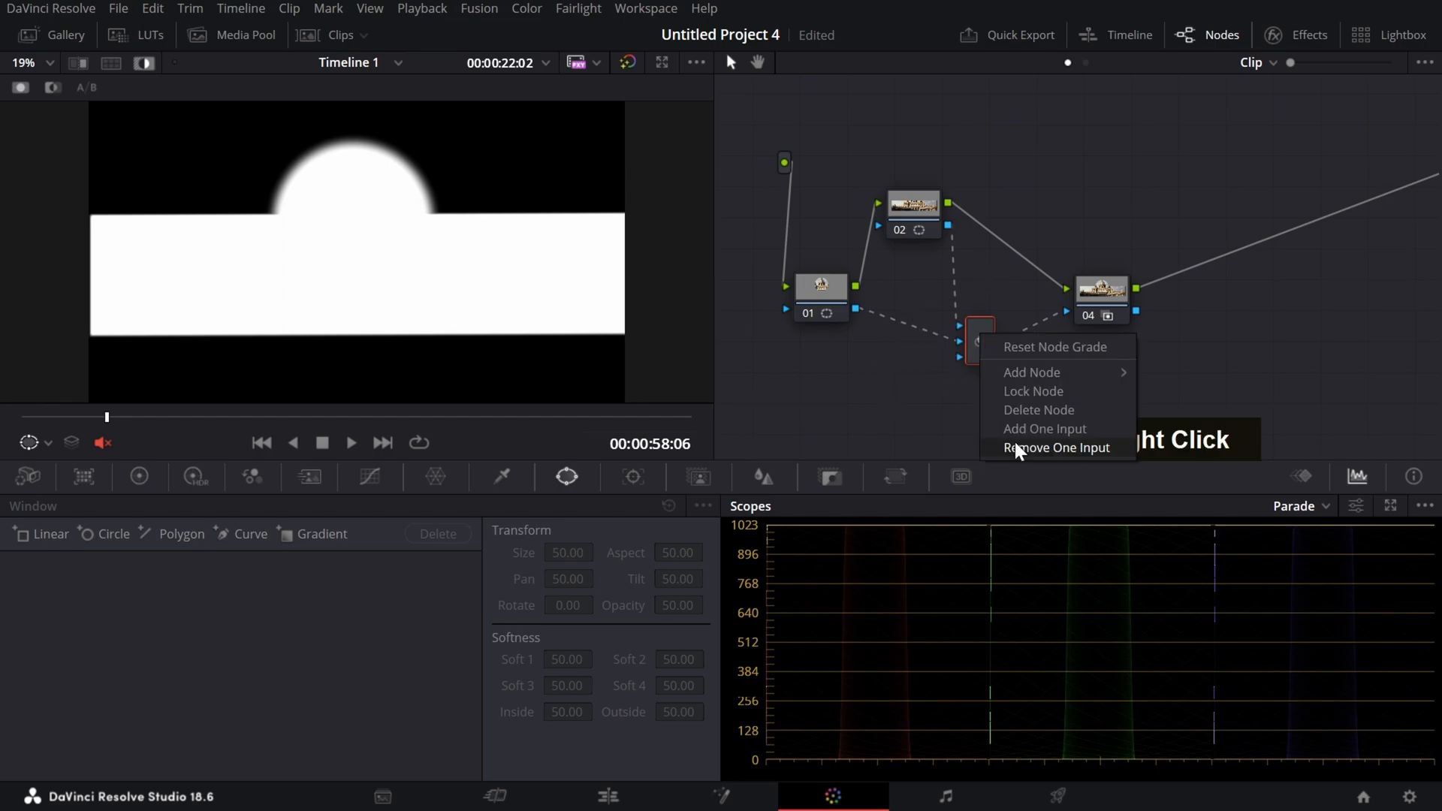
left_click(1015, 442)
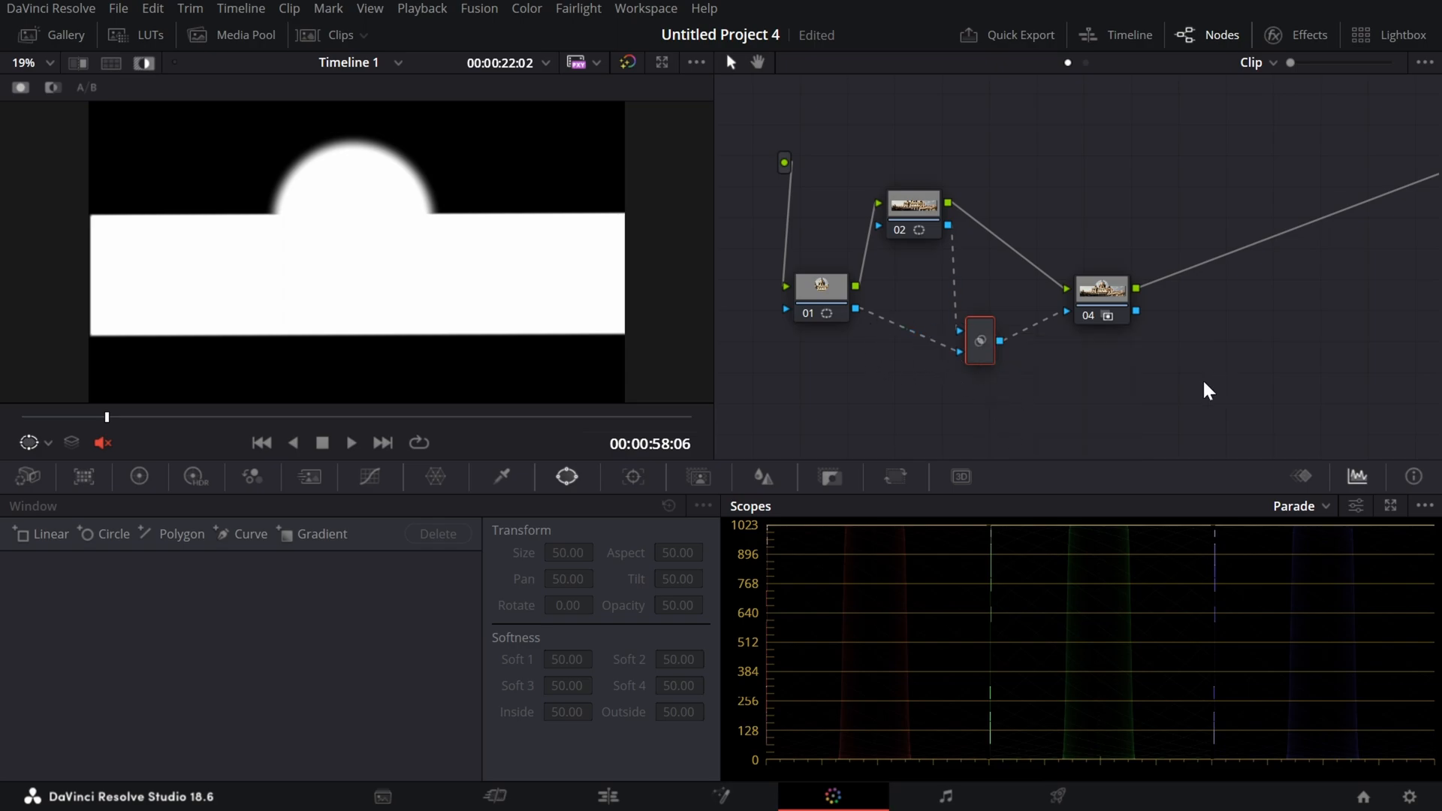
Step: Delete node 02, node 04 and the key mixer, and reset the window on node 01, aligning that node with the source
left_click_drag(1188, 359, 895, 161)
key("Delete")
left_click_drag(826, 287, 867, 209)
middle_click(971, 389)
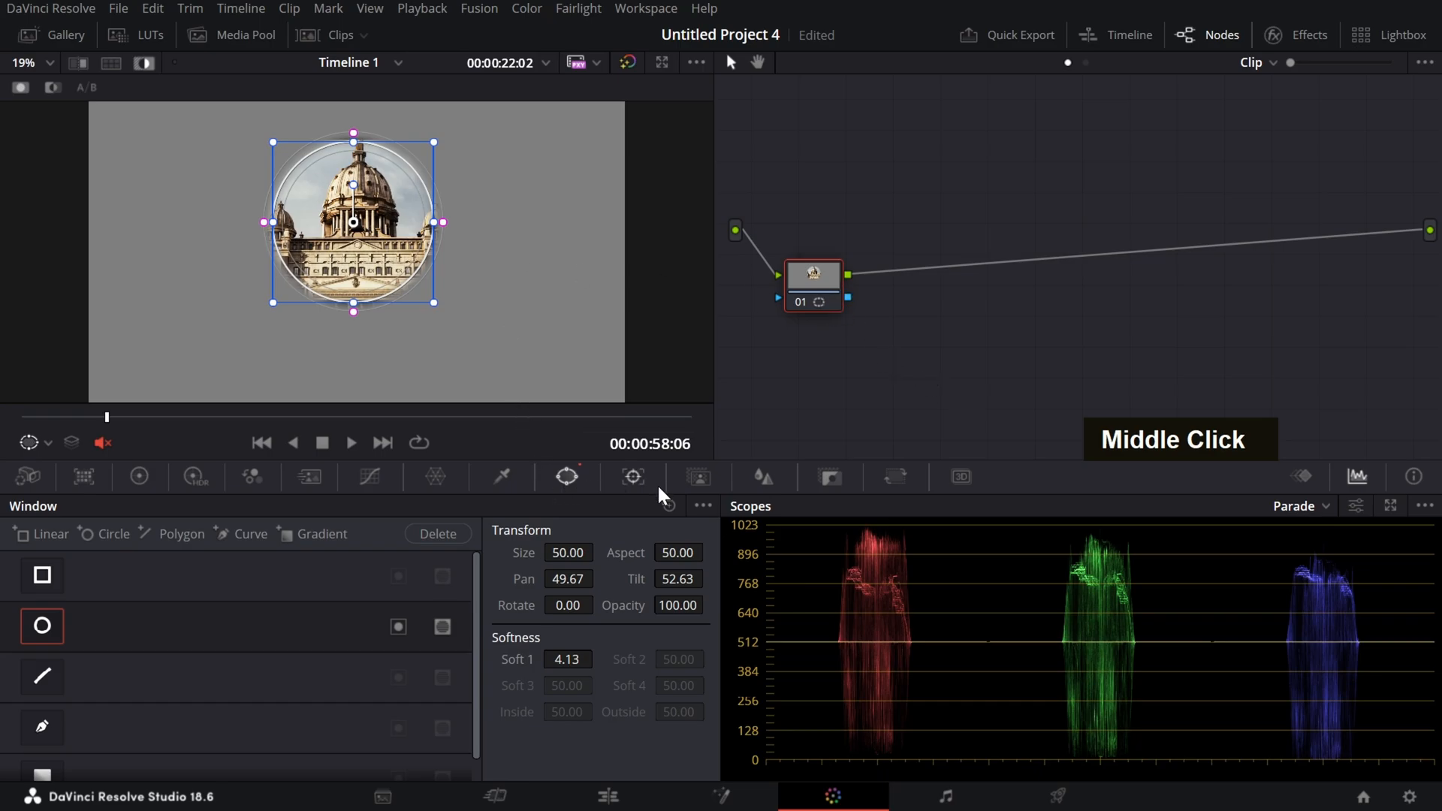
left_click(667, 506)
left_click_drag(821, 268, 824, 223)
Step: Add a splitter node after node 01 and connect node 01's output to the splitter's input
right_click(954, 117)
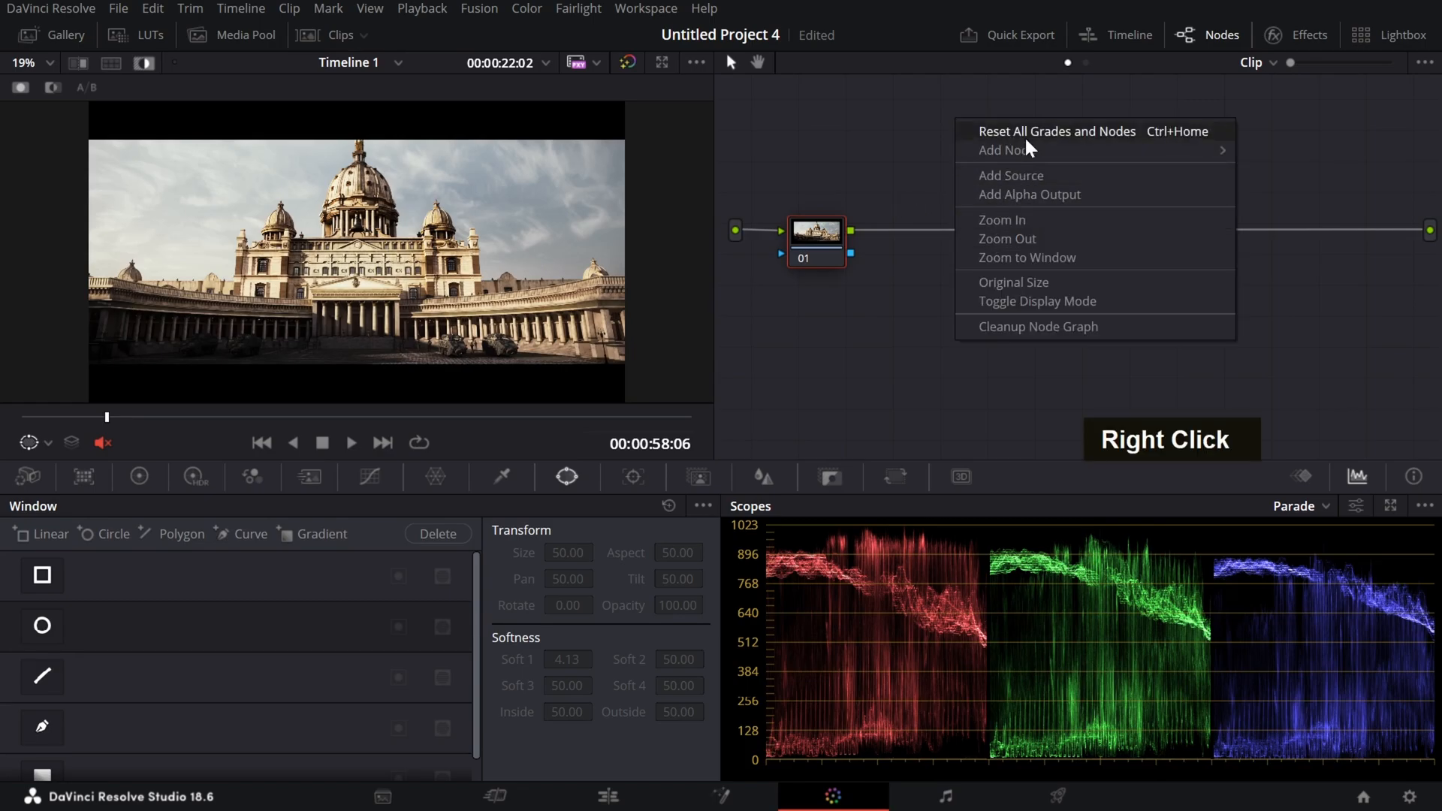
mouse_move(1042, 150)
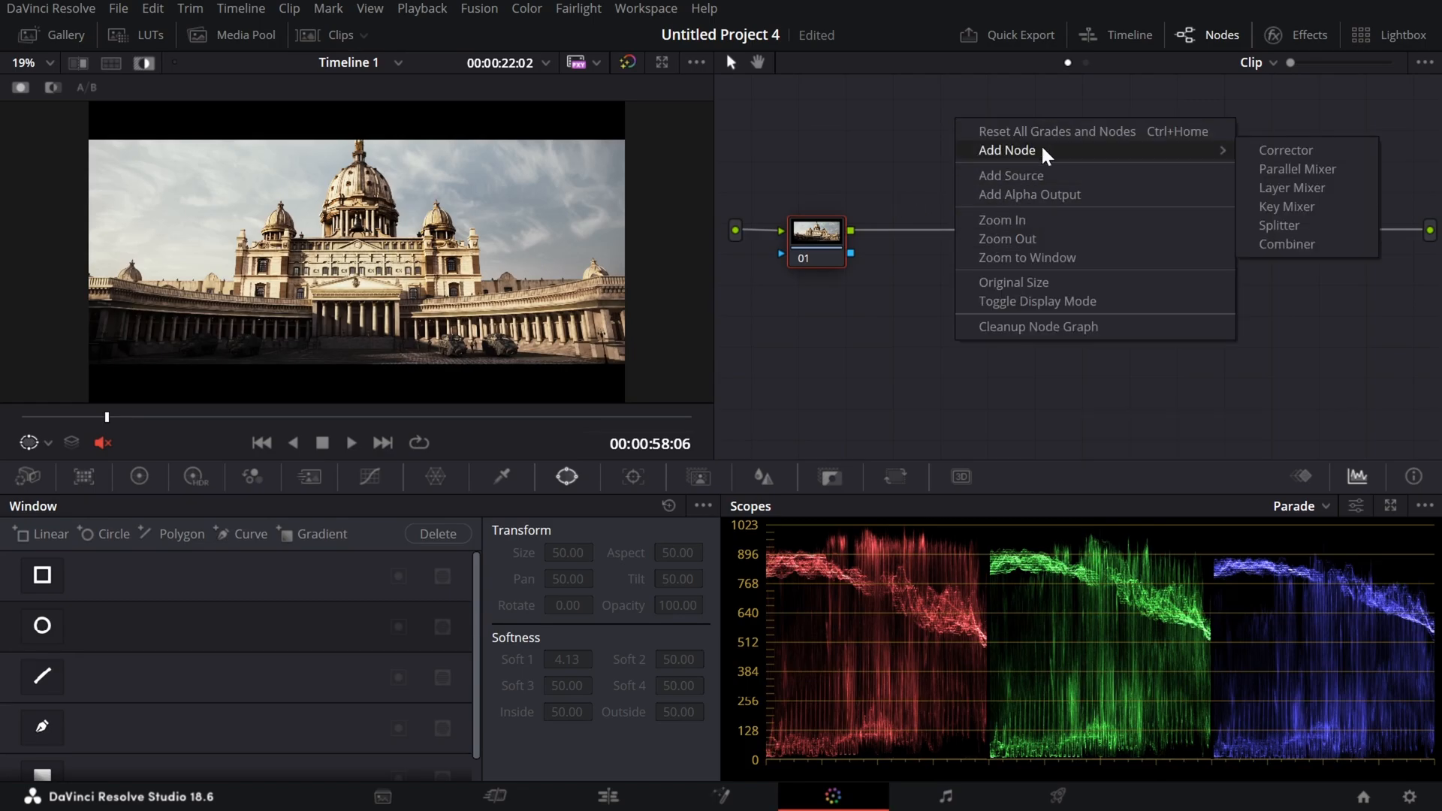
left_click(1303, 226)
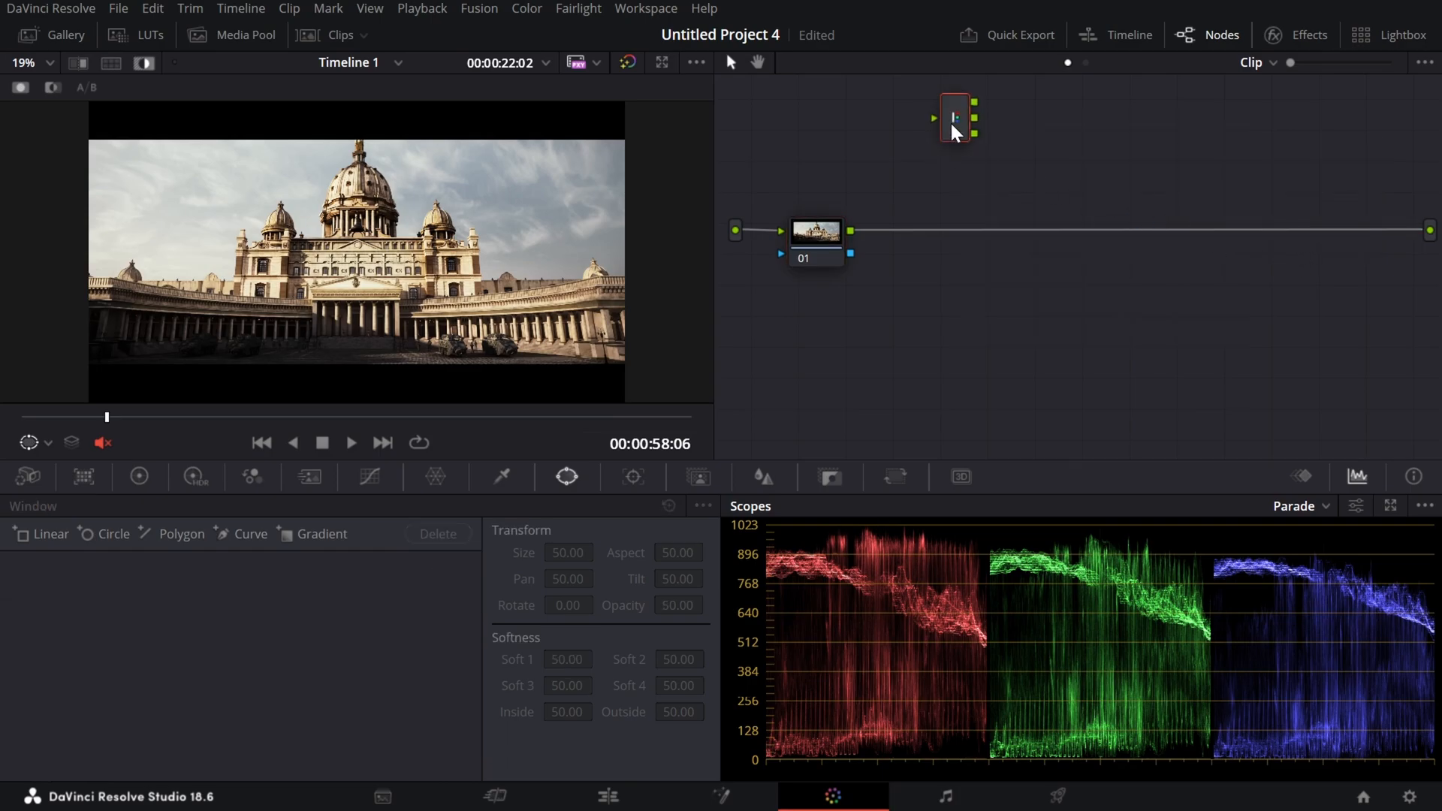
left_click_drag(951, 124, 1001, 275)
left_click_drag(1036, 311, 1031, 201)
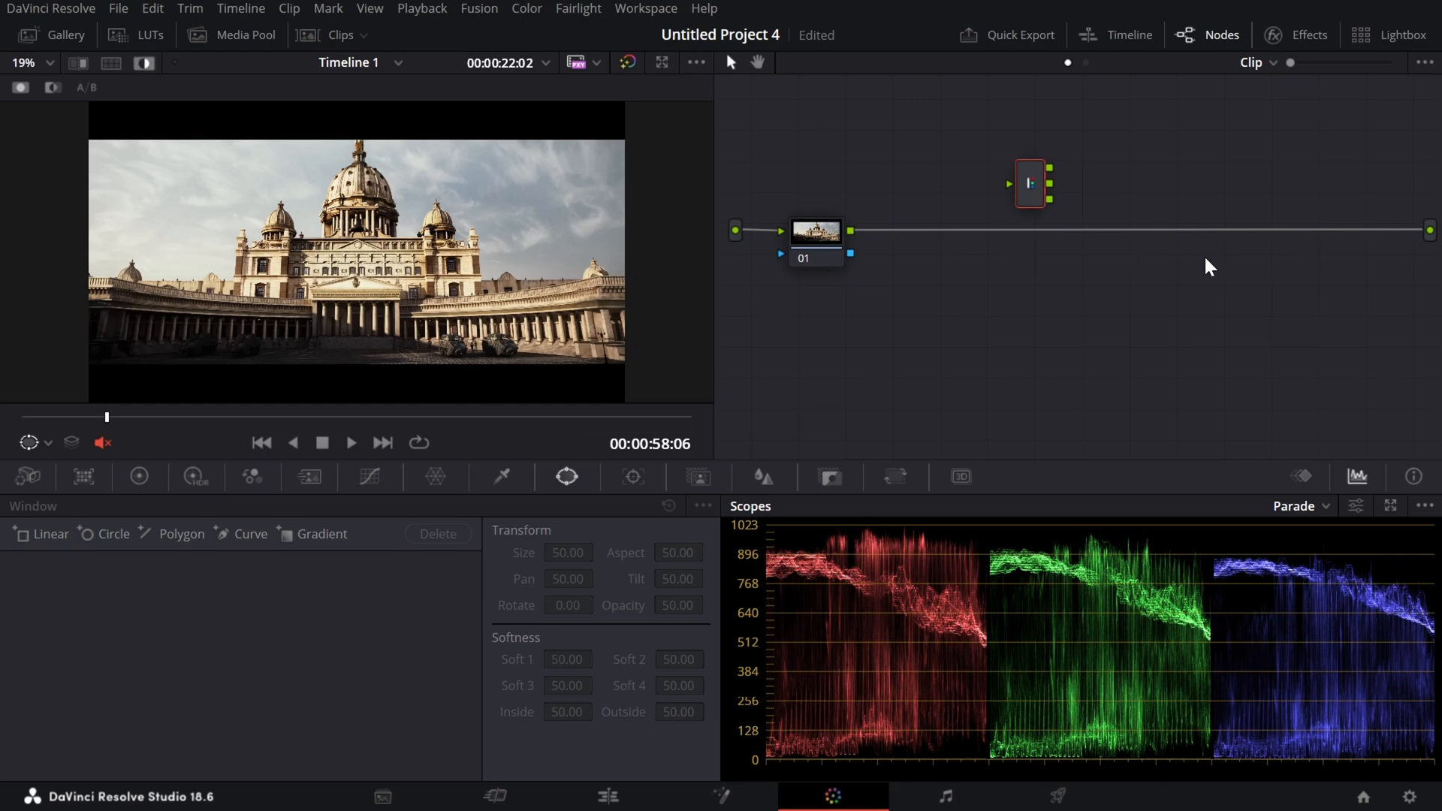
key("ctrl+shift+z")
key("ctrl+shift+z")
key("ctrl+shift+z")
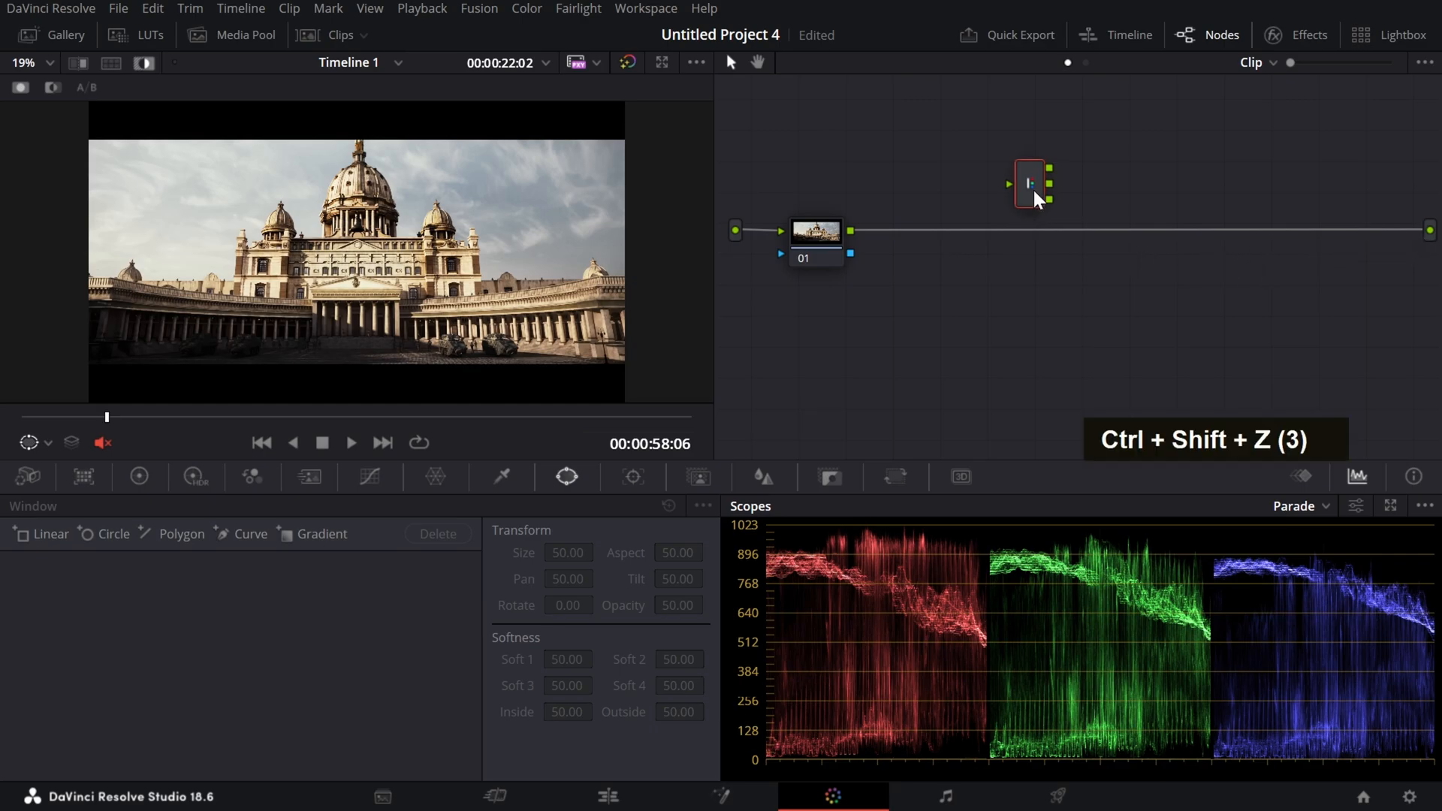
left_click_drag(1034, 188, 1032, 255)
left_click_drag(1413, 227, 997, 217)
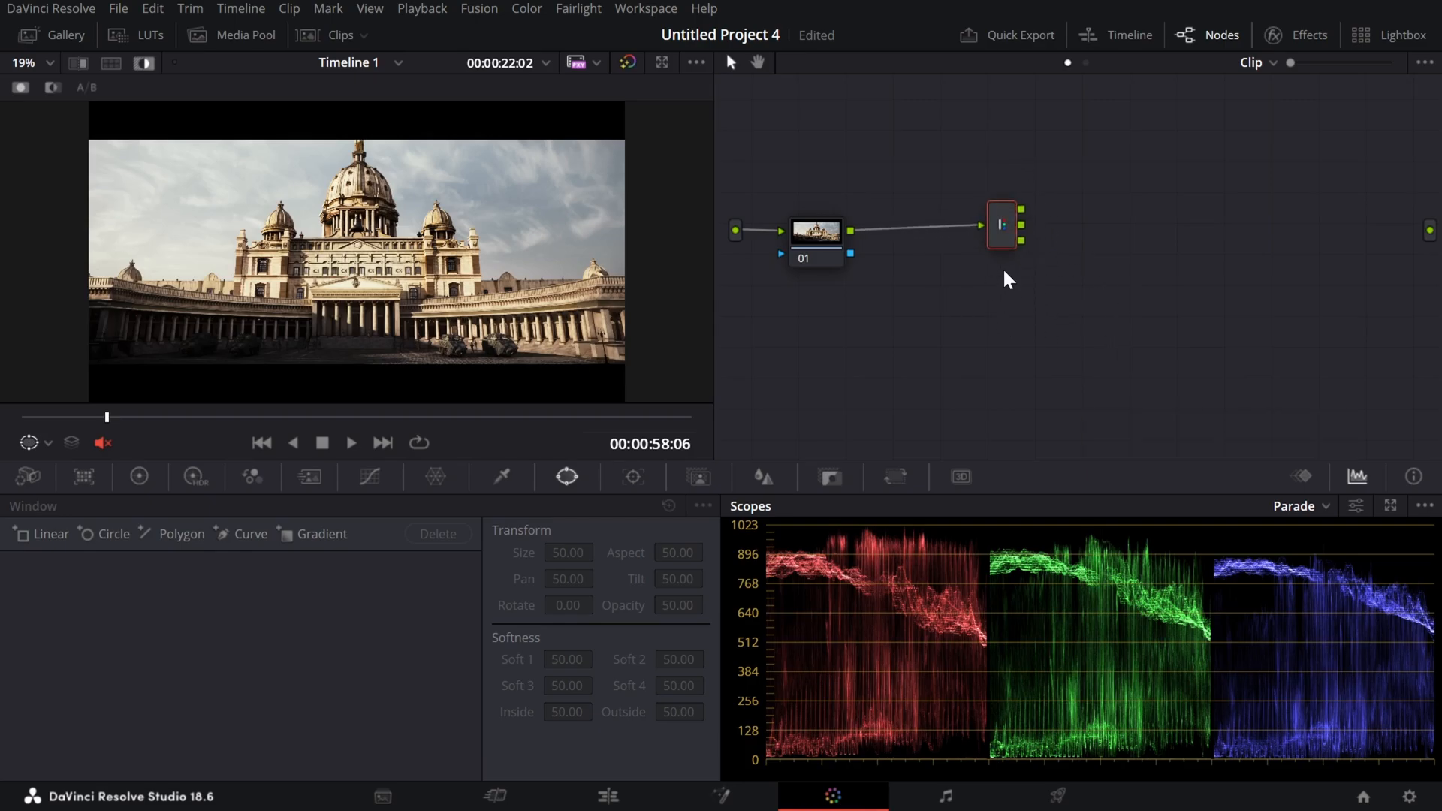
Step: Add three serial nodes after the splitter
key("alt+s")
key("alt+s")
key("alt+s")
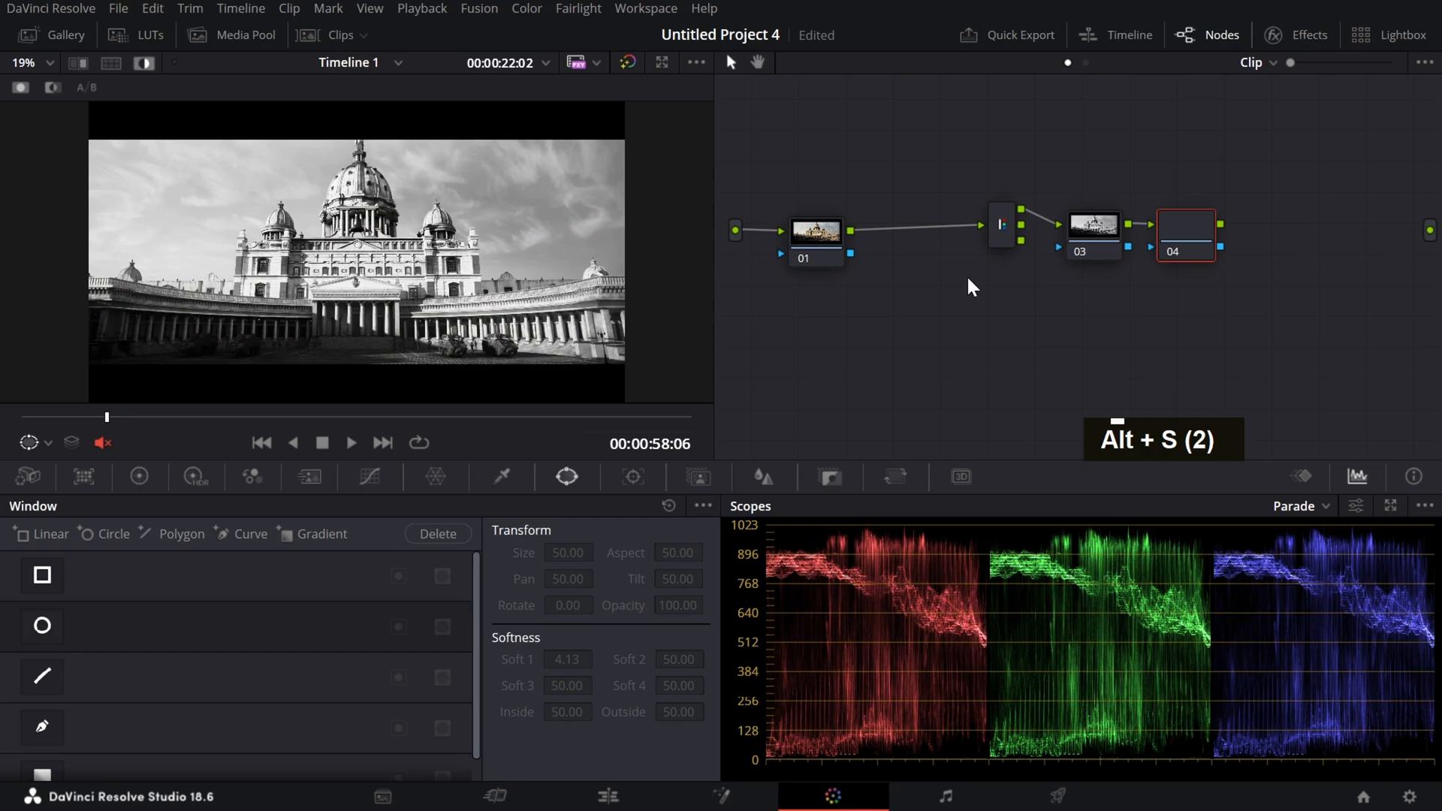
Step: Spread nodes 03, 04 and 05 vertically and connect the splitter's second and third outputs to nodes 04 and 05
left_click_drag(1085, 229, 1077, 141)
left_click_drag(1146, 231, 1157, 226)
left_click_drag(1019, 224, 1151, 225)
left_click_drag(1240, 234, 1119, 321)
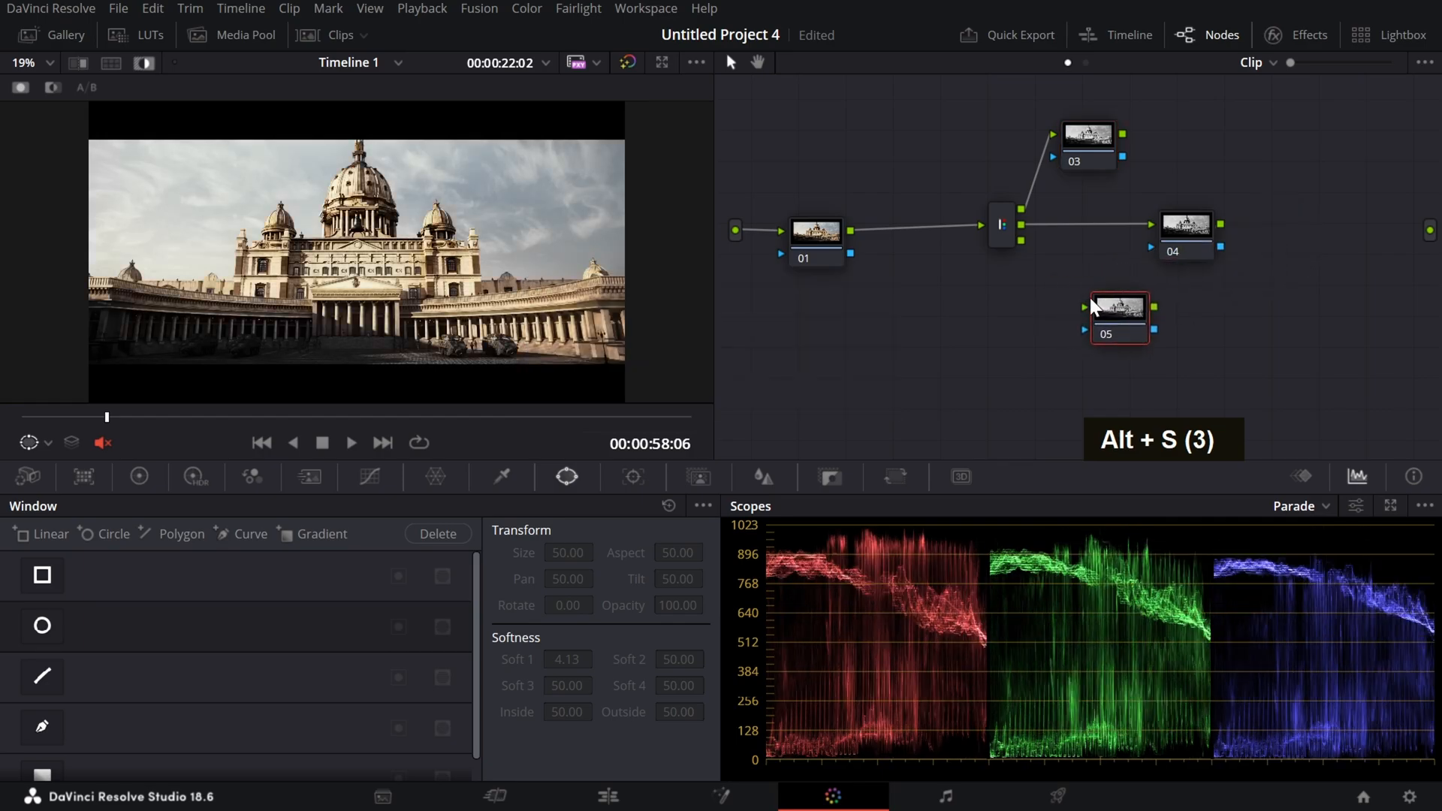
left_click_drag(1075, 301, 1021, 242)
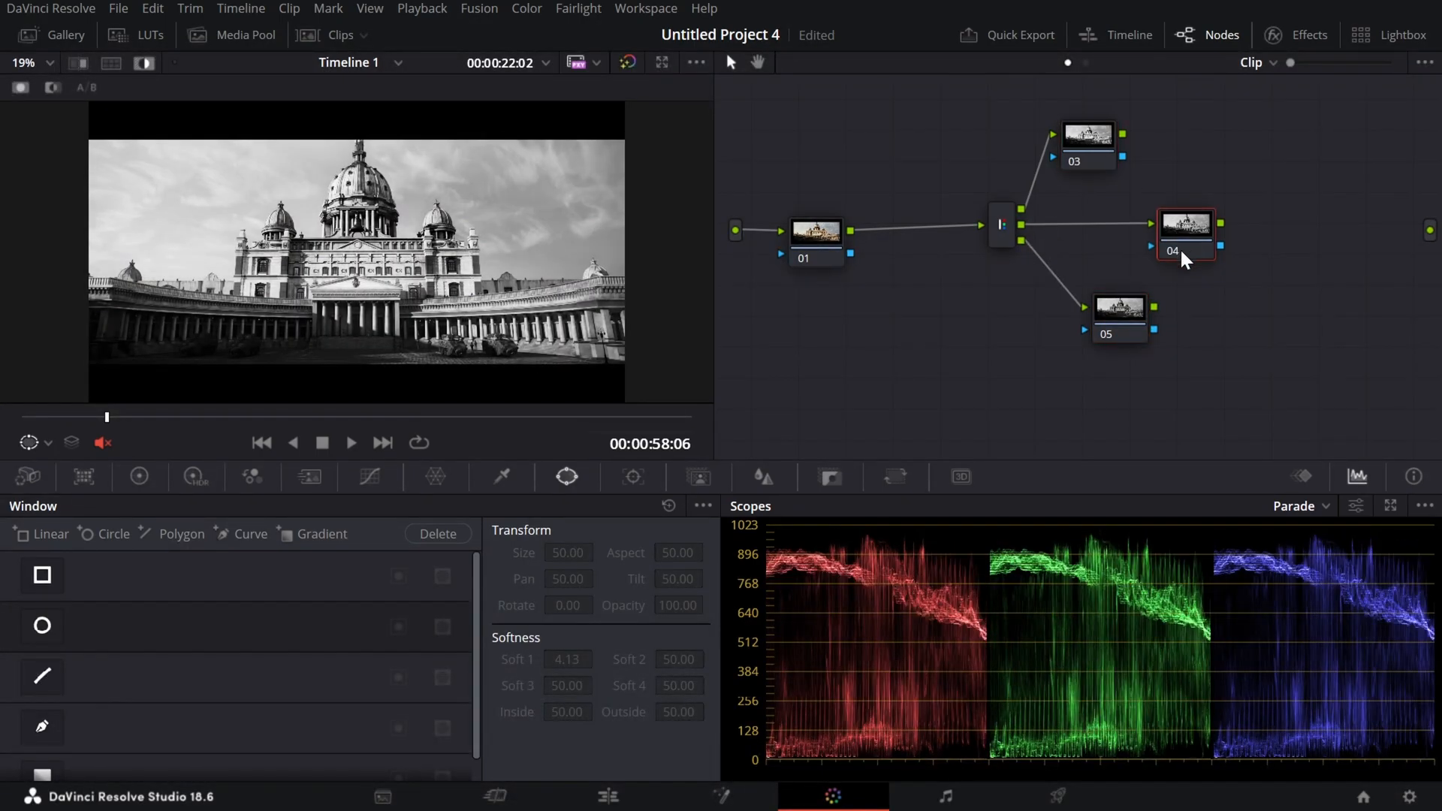
Step: Compare the three channel nodes 03, 04 and 05 by viewing each one in turn
left_click(1080, 160)
left_click(1197, 246)
left_click(1114, 308)
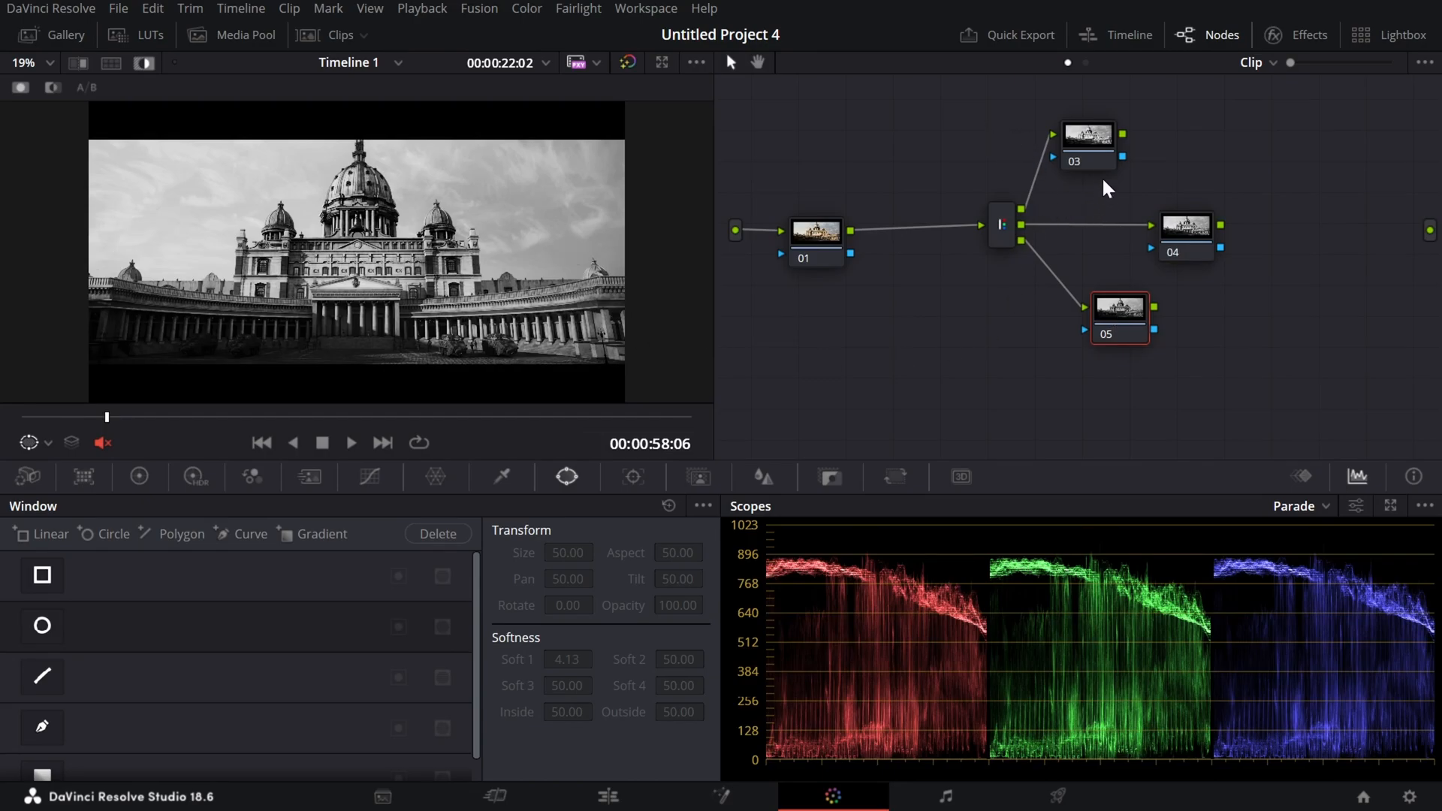
left_click(1096, 140)
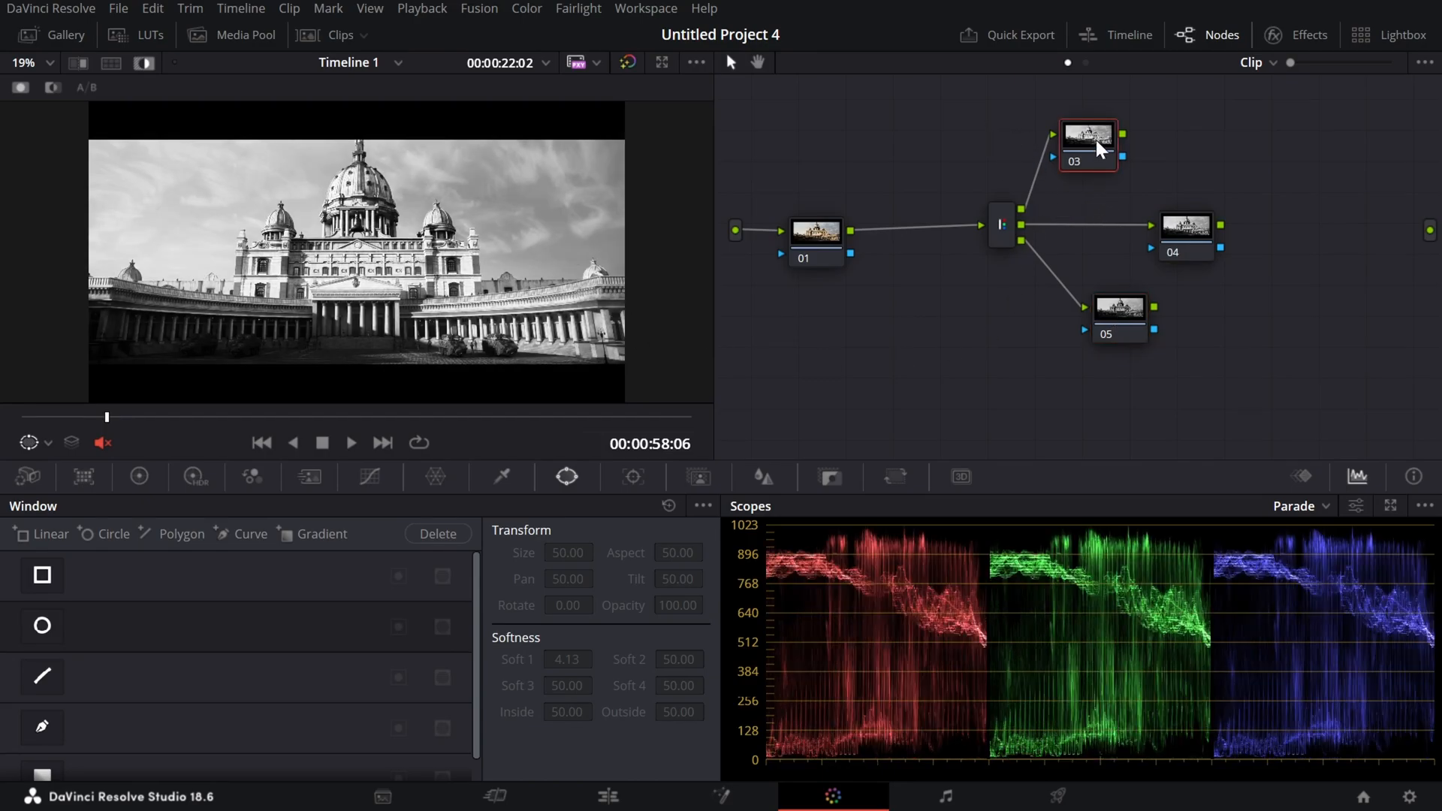
left_click(1193, 248)
left_click(1094, 336)
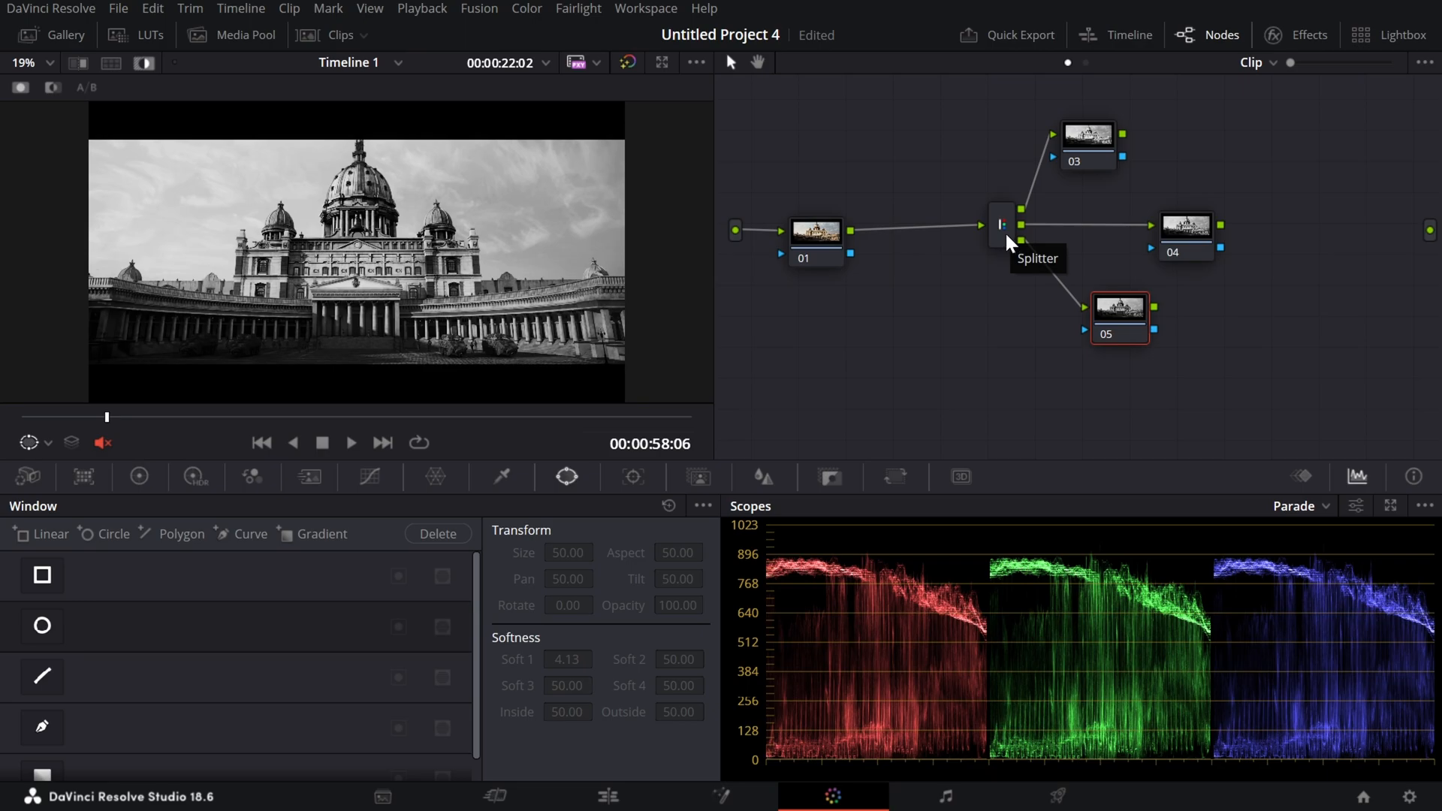
left_click(1088, 138)
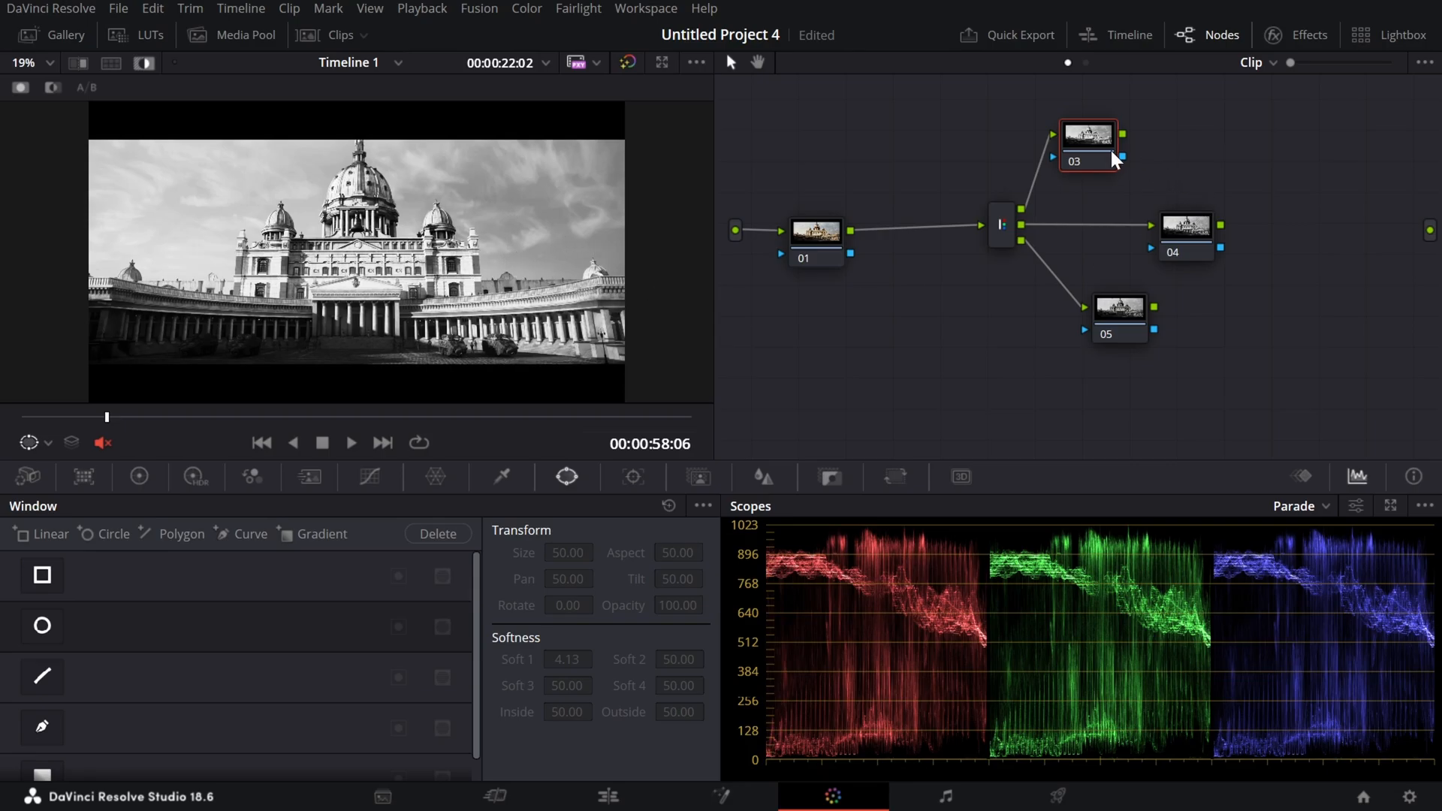
left_click(1183, 239)
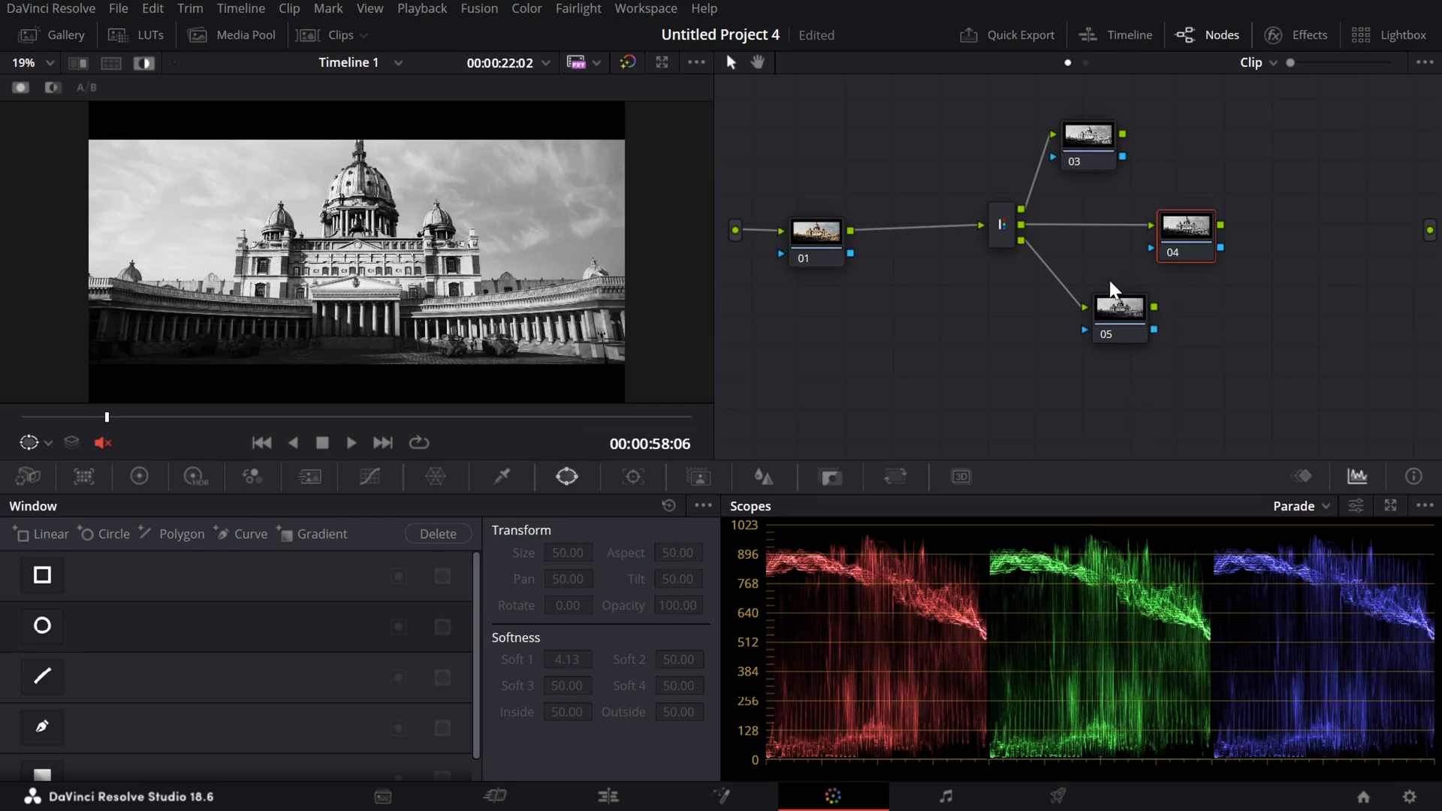
left_click(1118, 308)
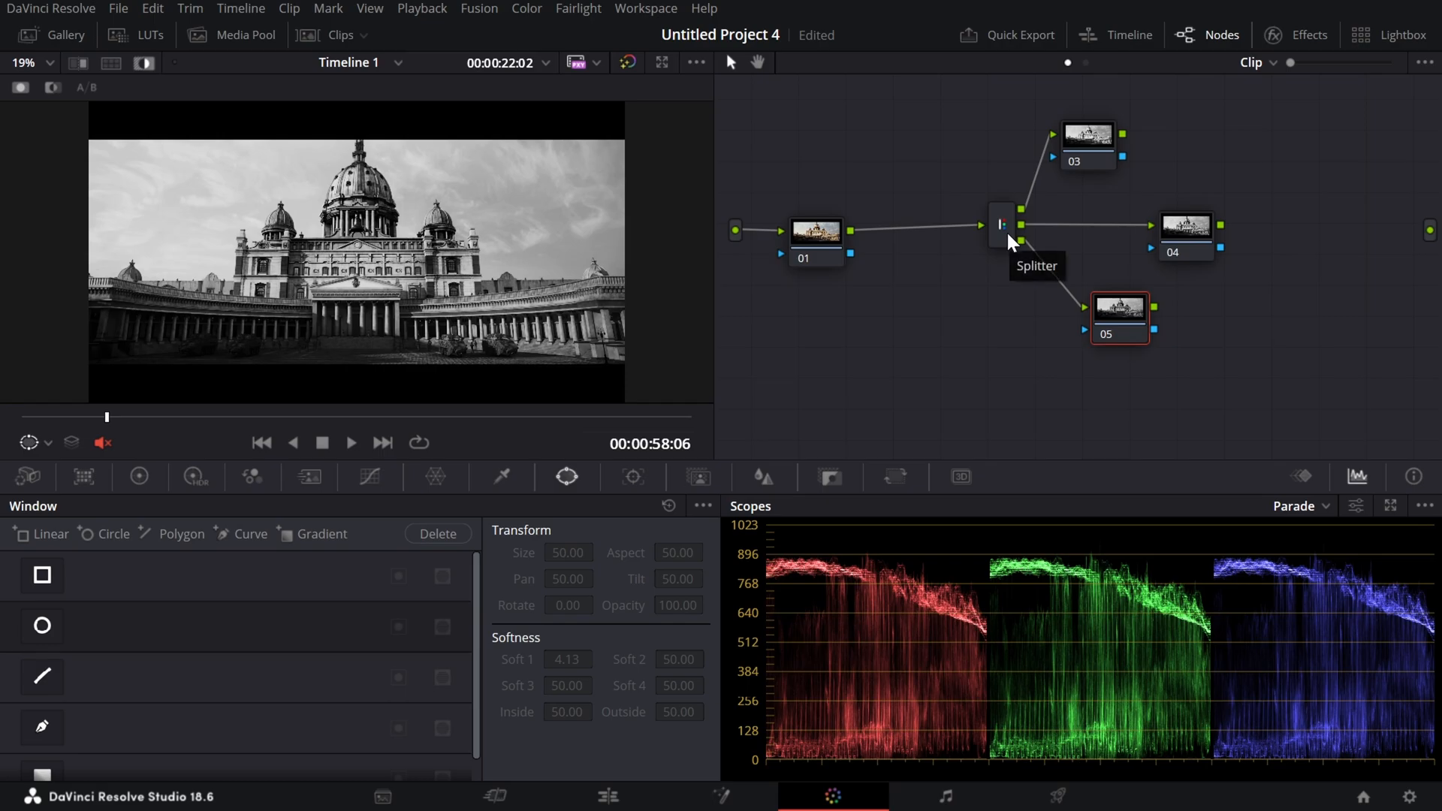
Step: Move node 01 closer to the splitter and add a combiner node beyond the three channel nodes
left_click_drag(802, 250, 870, 236)
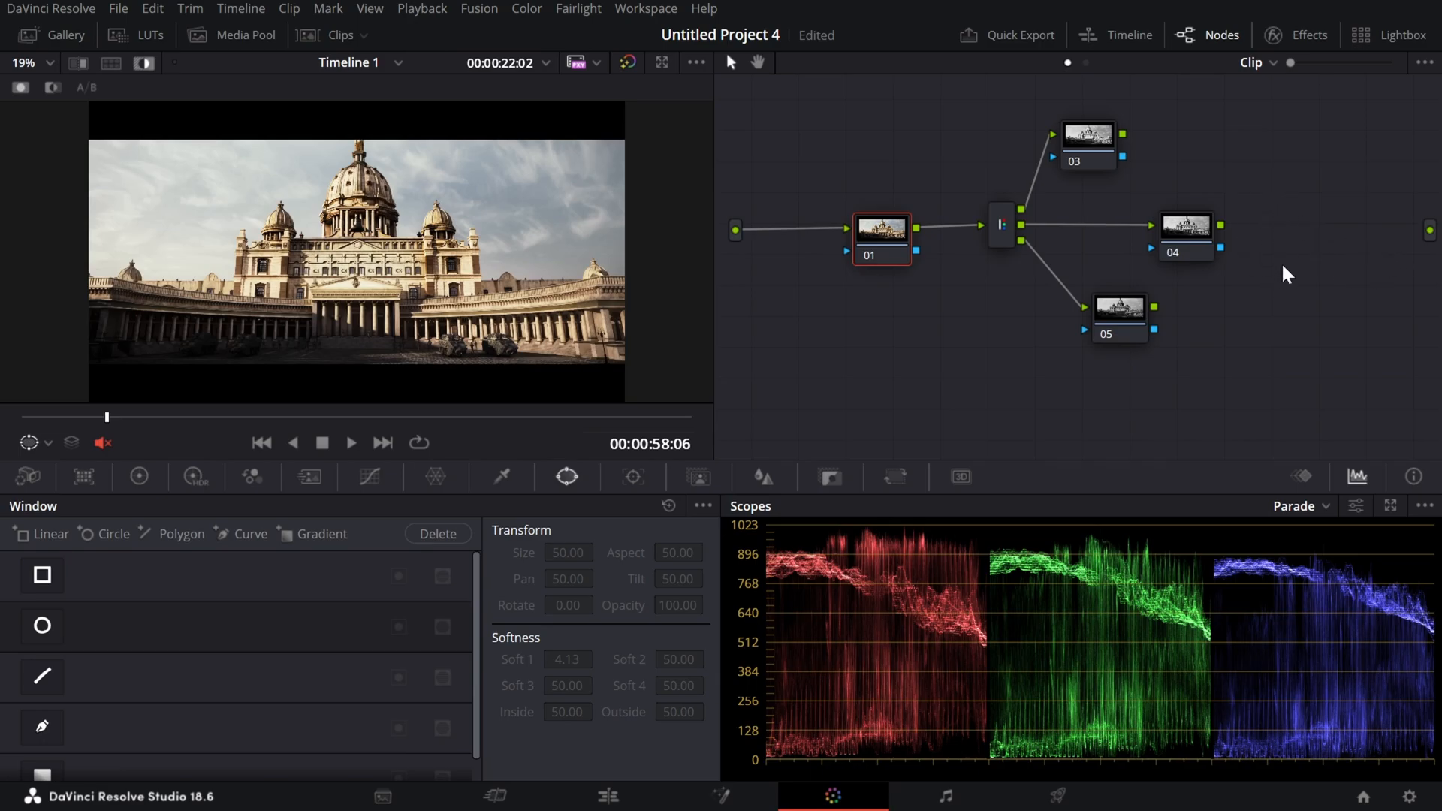
right_click(1212, 117)
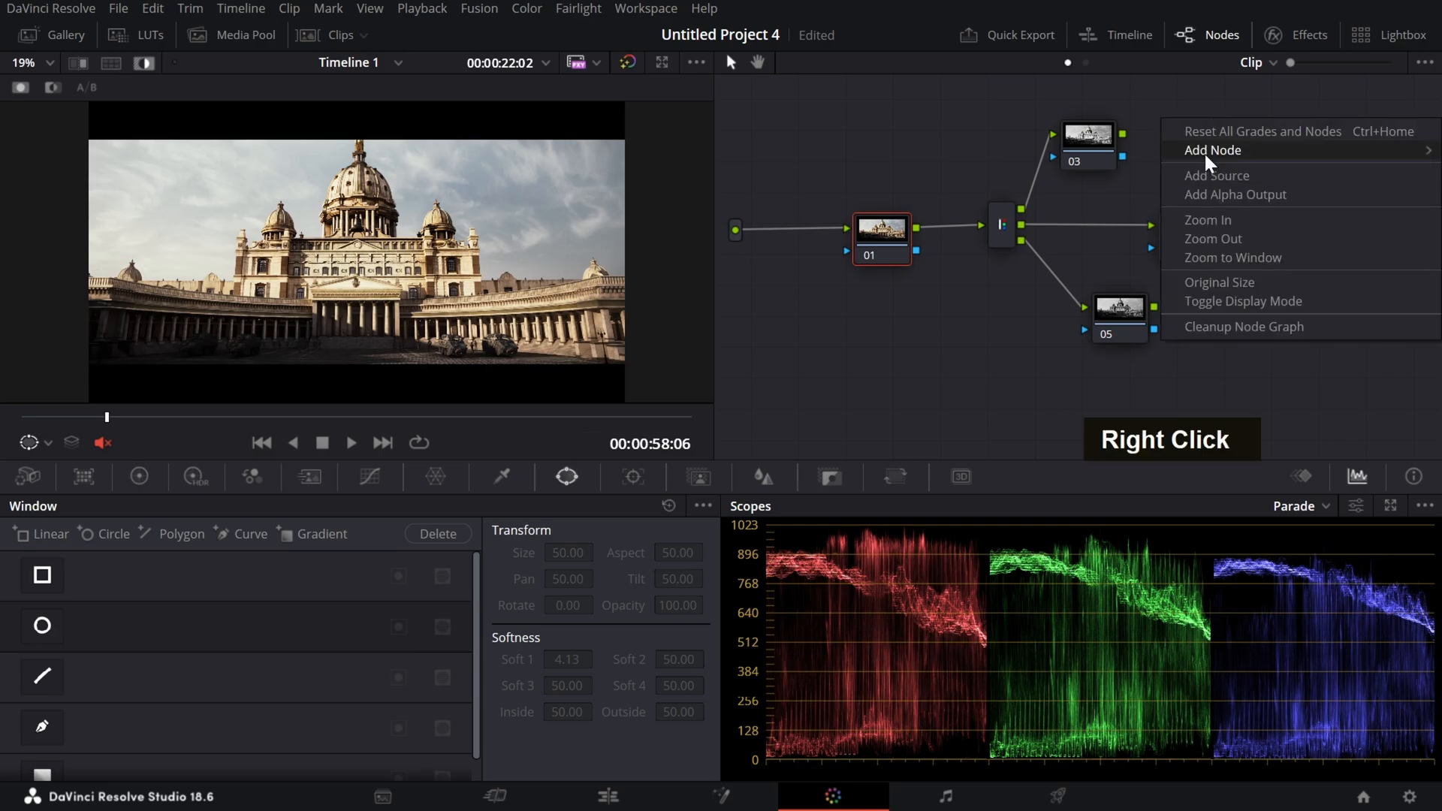
mouse_move(1205, 151)
left_click(1037, 243)
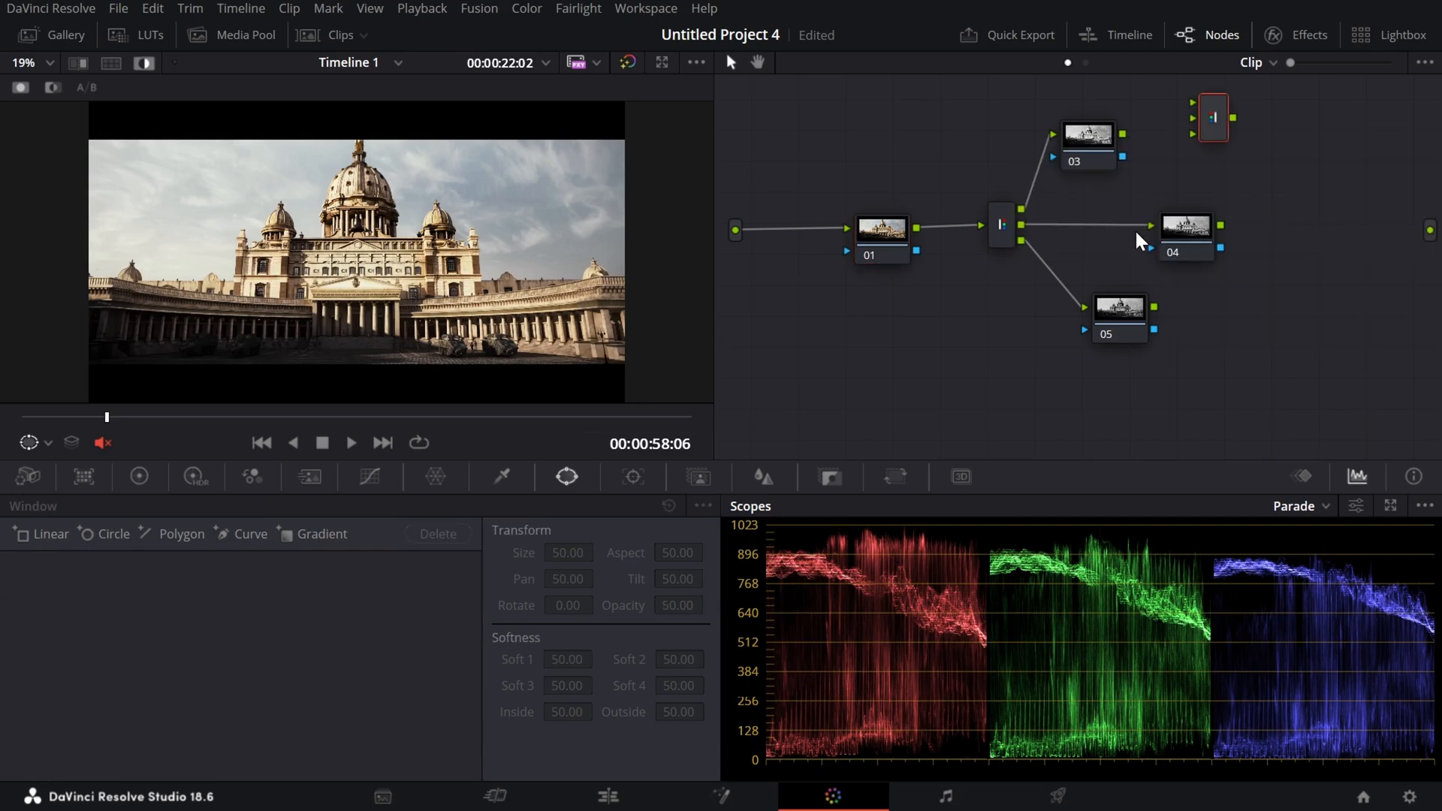
left_click_drag(1209, 142, 1316, 321)
Step: Delete the splitter and wire the three channel nodes through the combiner to the graph's output, stacking them in a column
left_click_drag(948, 156, 1011, 278)
key("Delete")
left_click(1092, 138)
left_click_drag(1121, 135, 1299, 276)
left_click_drag(1219, 225, 1297, 290)
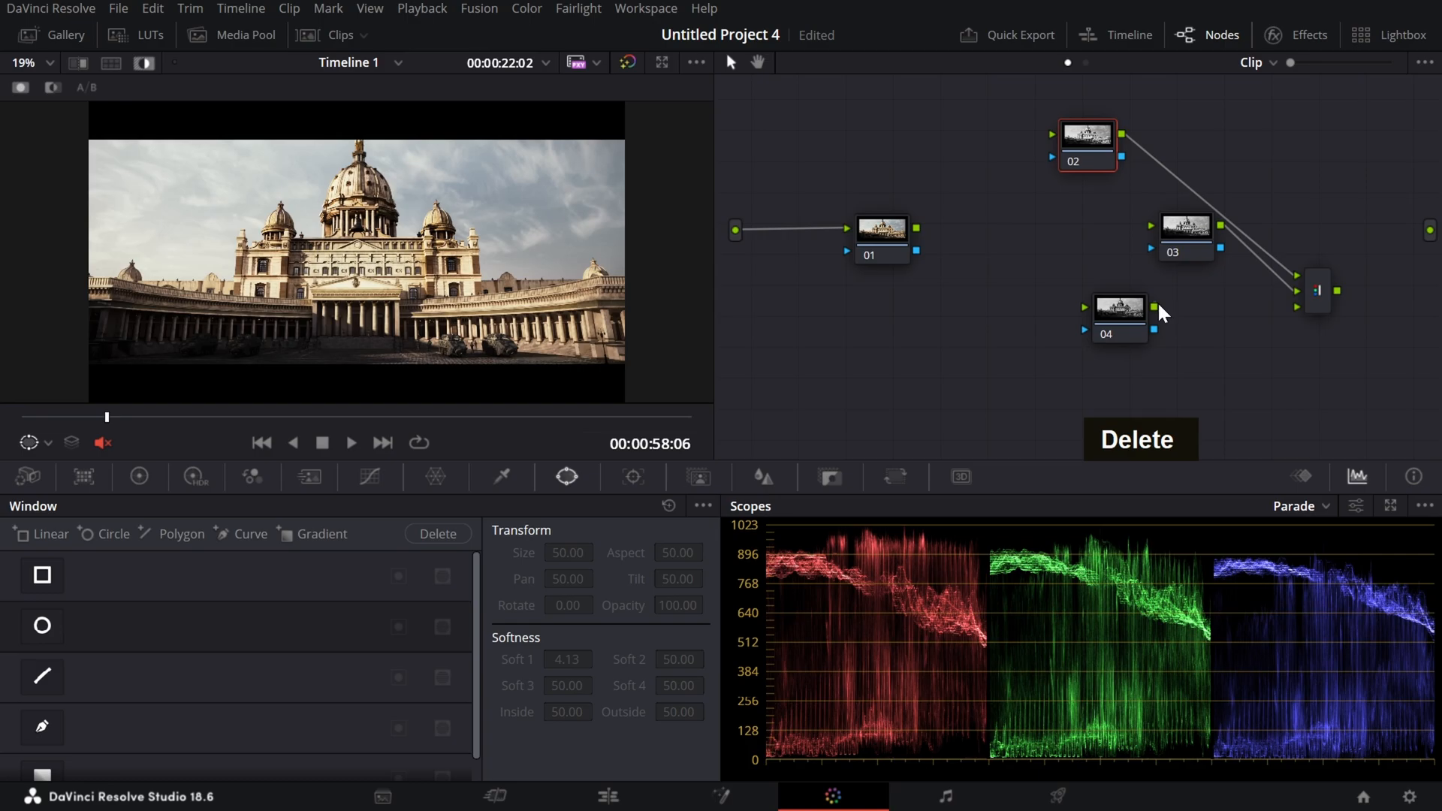
left_click_drag(1155, 305, 1274, 192)
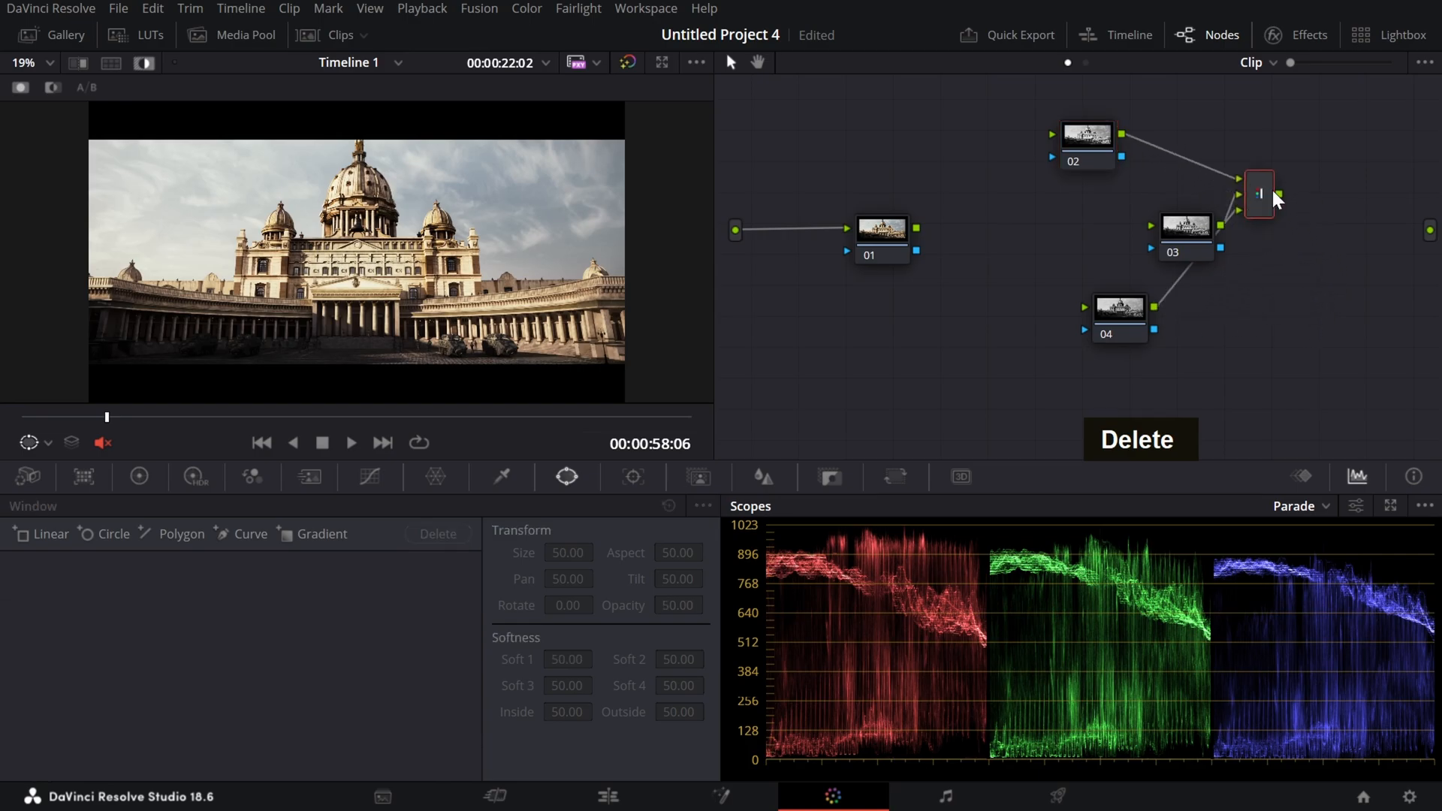
left_click_drag(1179, 227, 1107, 222)
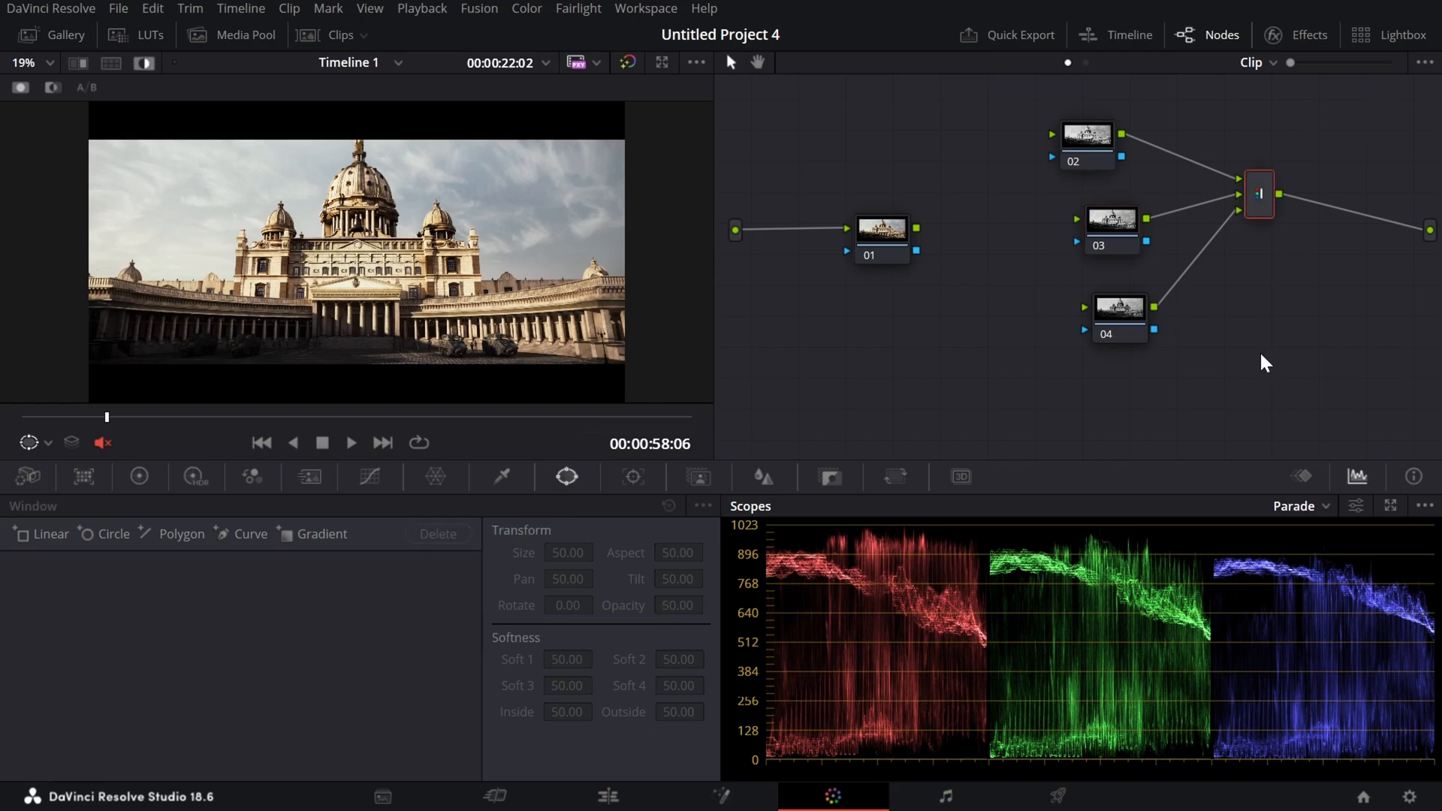
Step: Pile nodes 01, 02, 03 and 04 into an overlapping cluster below the combiner
middle_click(1215, 343)
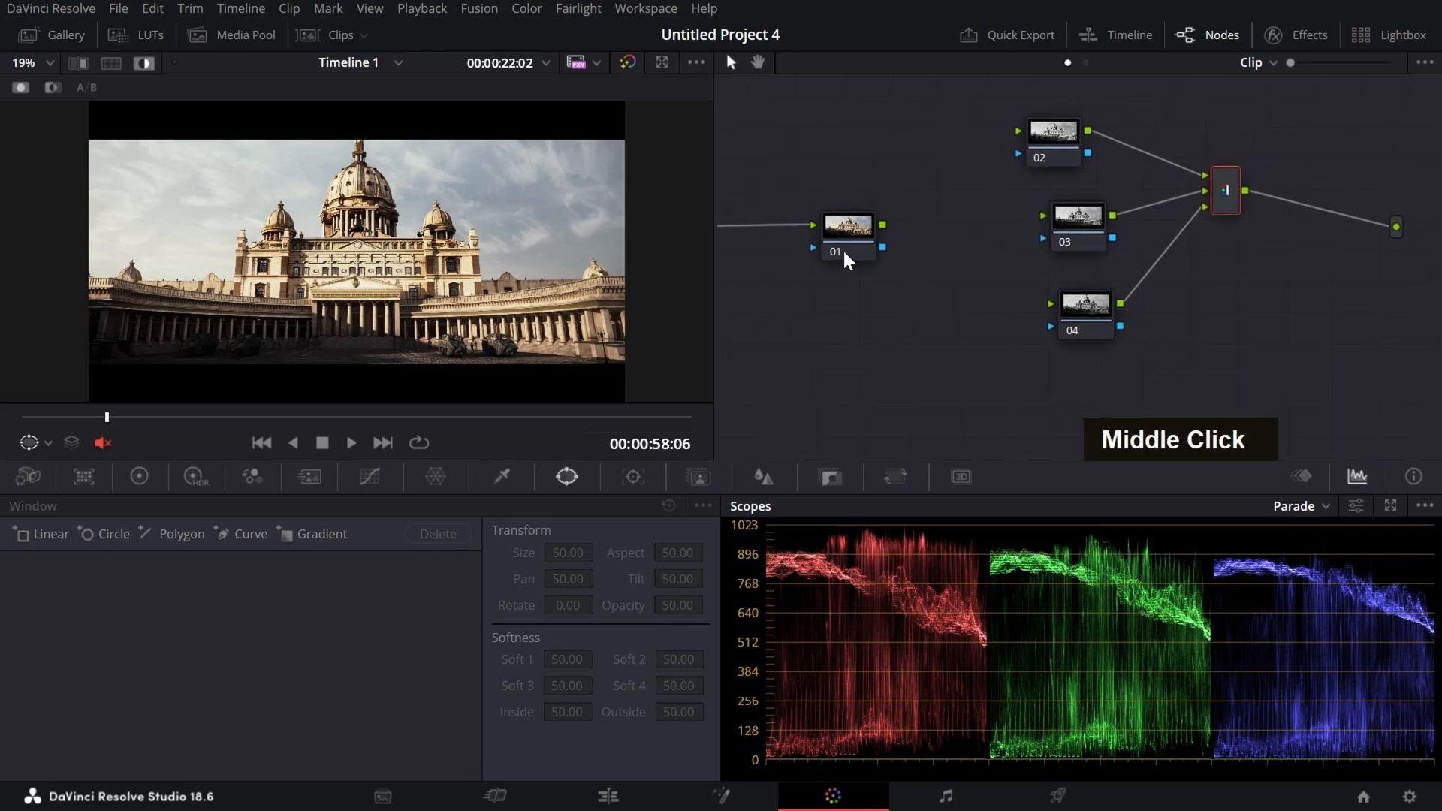
left_click_drag(845, 250, 1264, 342)
left_click_drag(1082, 225, 1241, 326)
left_click_drag(1072, 307, 1135, 304)
left_click_drag(1060, 134, 1238, 297)
middle_click(1379, 345)
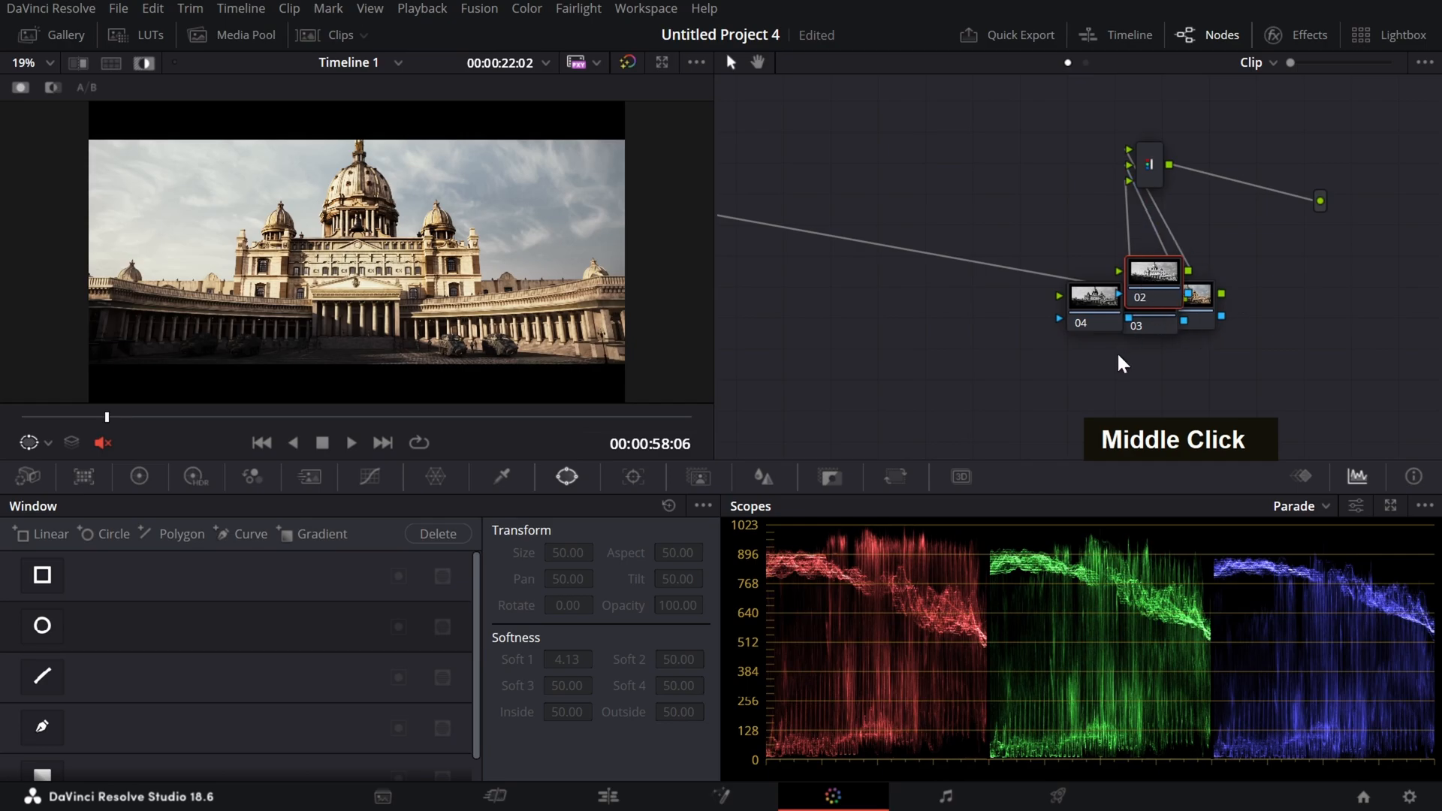
left_click_drag(940, 301, 1179, 424)
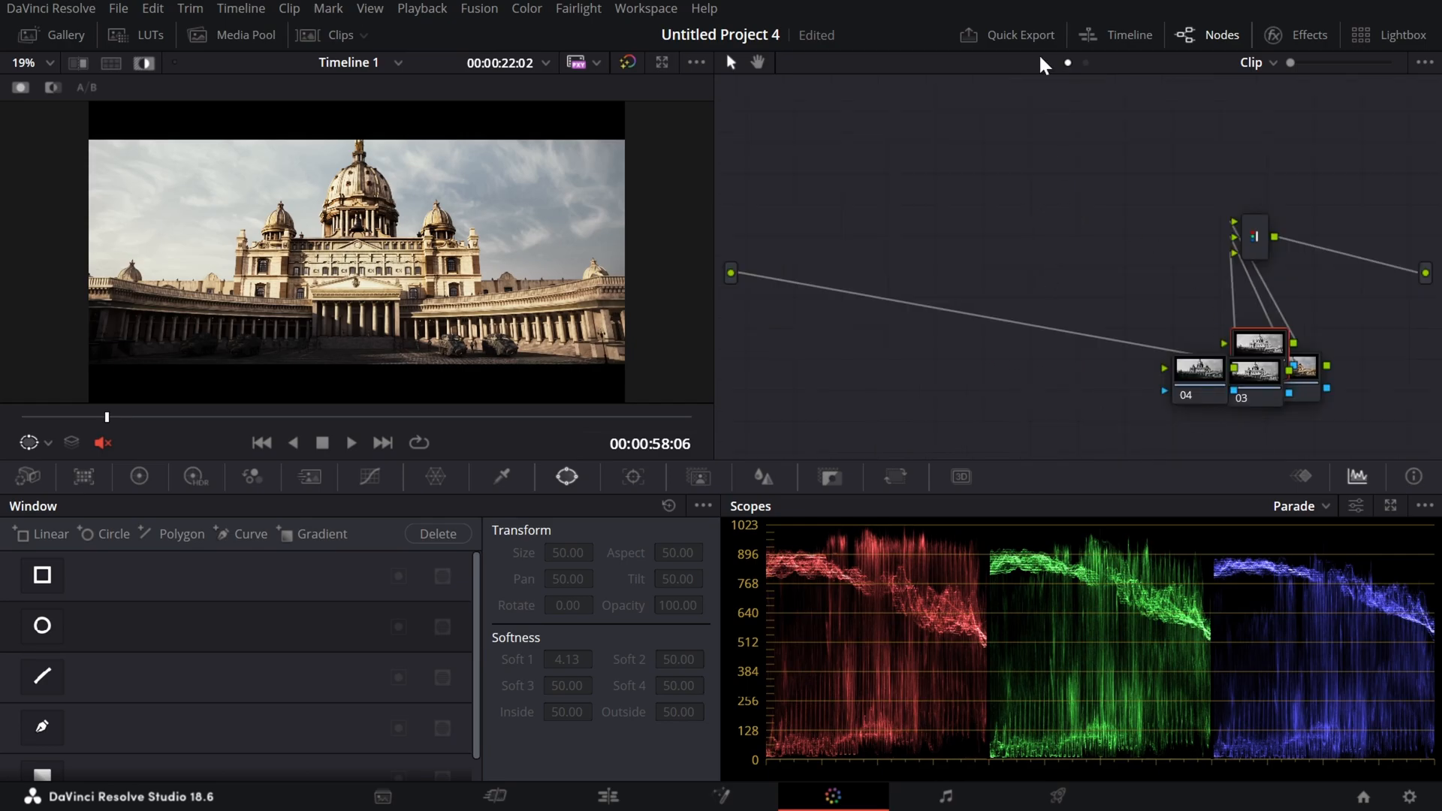
Step: Apply Cleanup Node Graph to rearrange the piled-up nodes
right_click(973, 158)
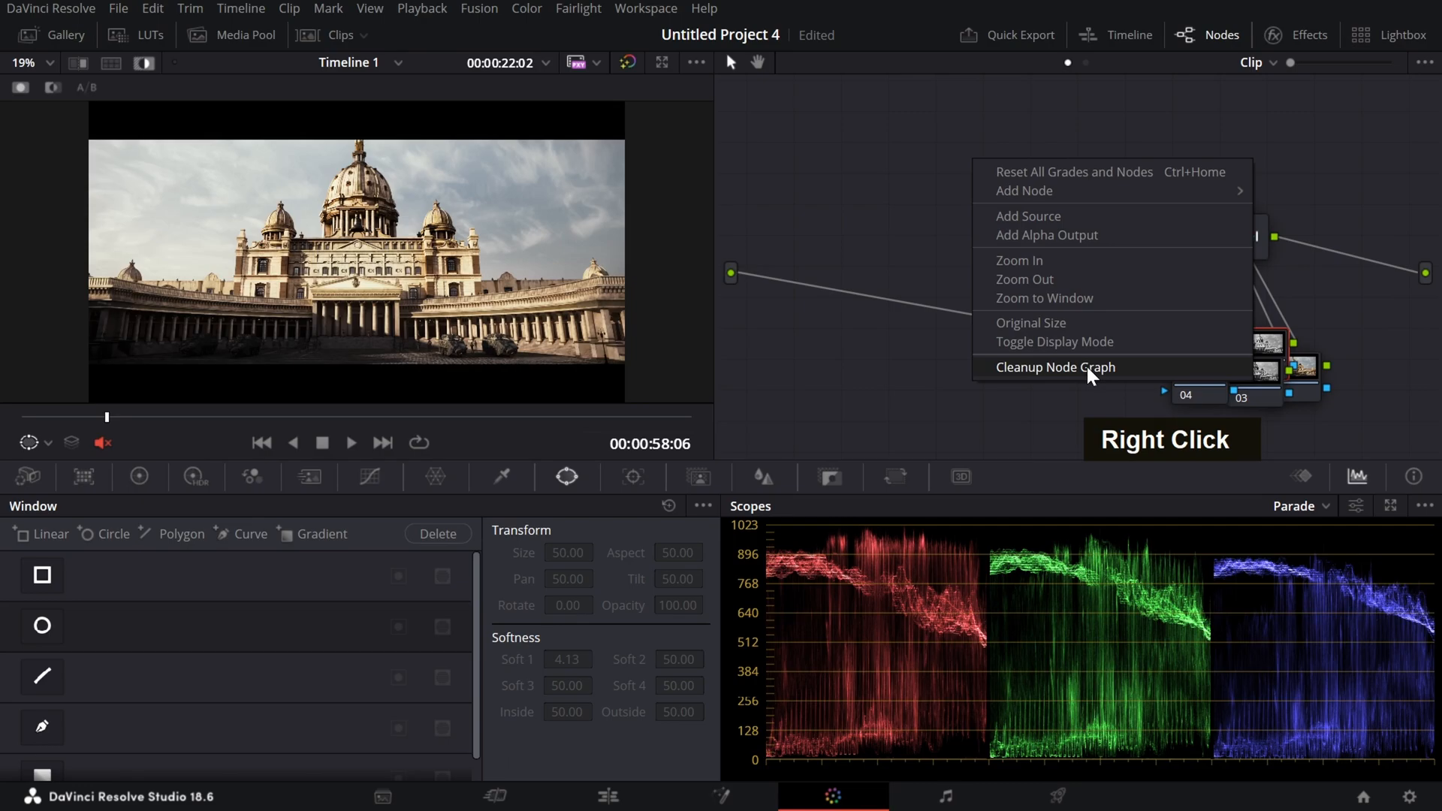
left_click(1091, 373)
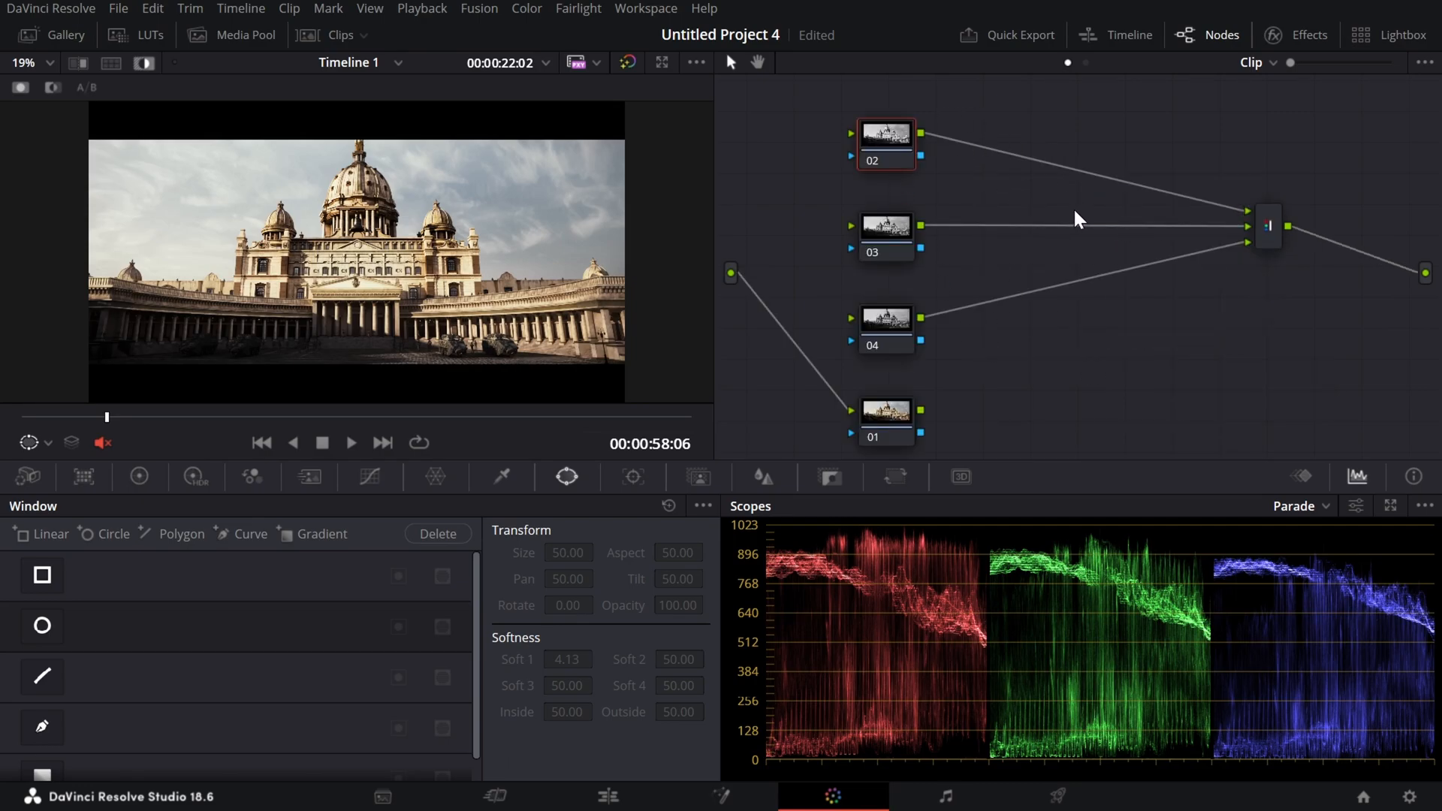
right_click(1029, 375)
key("ctrl")
scroll(1050, 212, "down", 1)
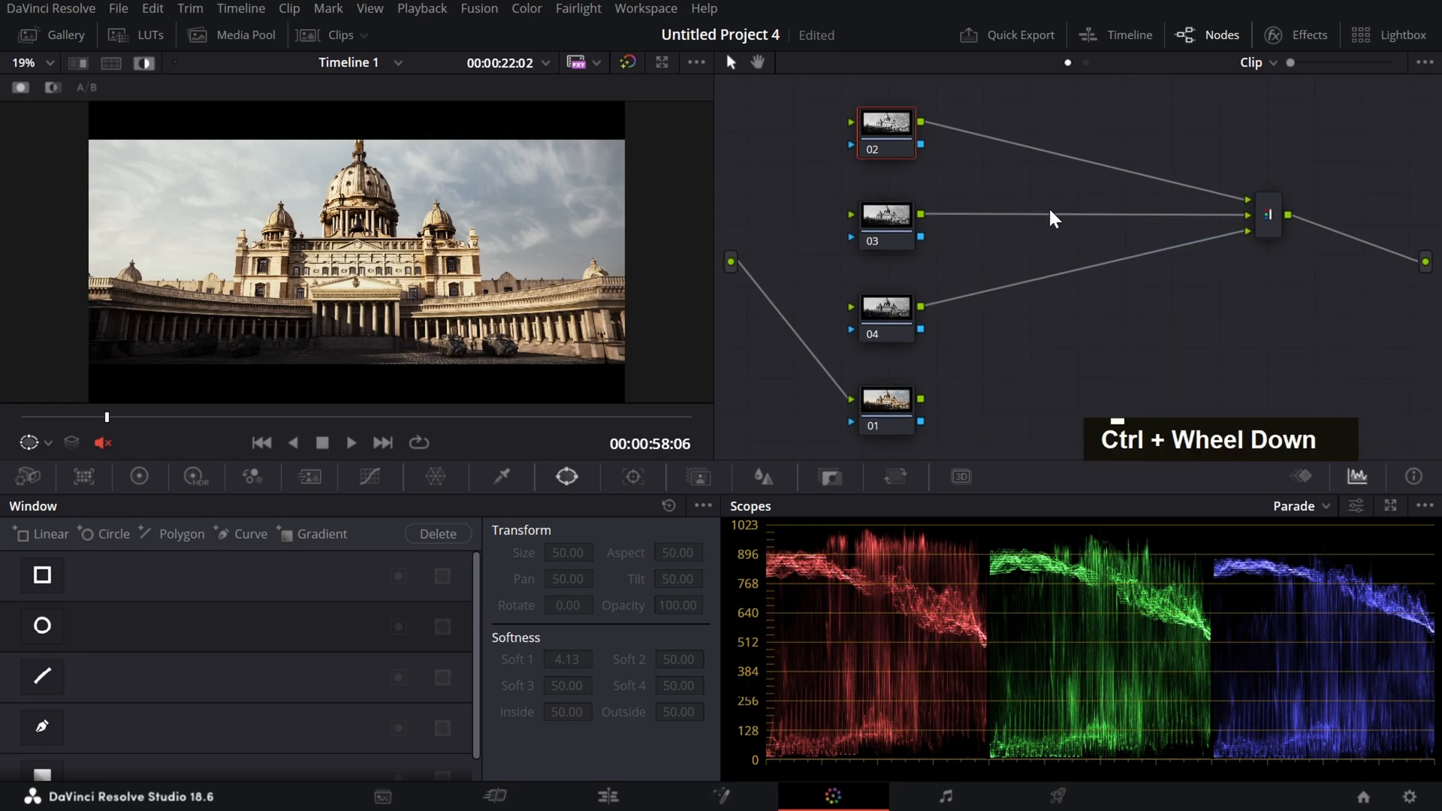
scroll(1050, 212, "down", 1)
Step: Pan away from the nodes, fit the node graph to the window, and adjust its zoom level
middle_click(1187, 348)
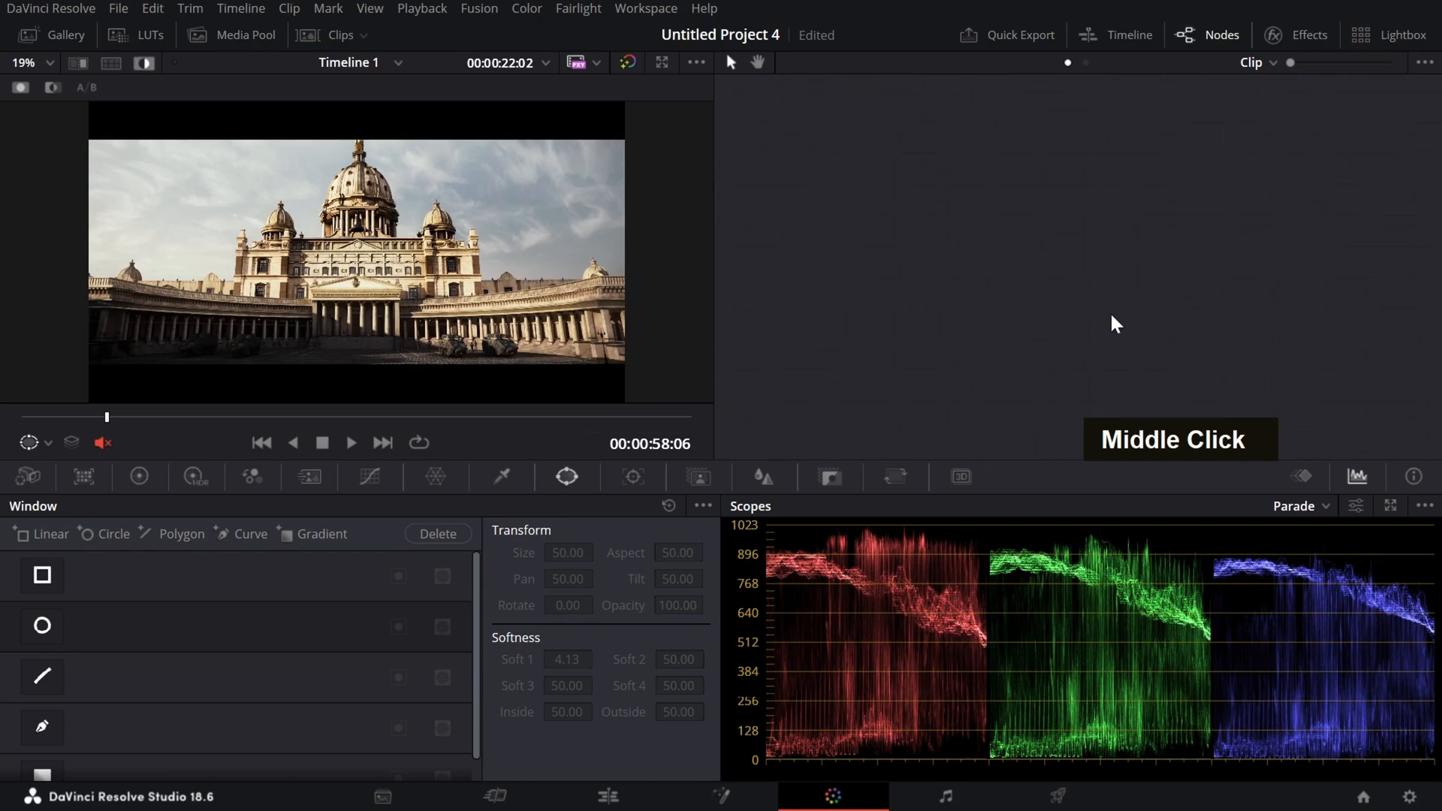
right_click(1159, 315)
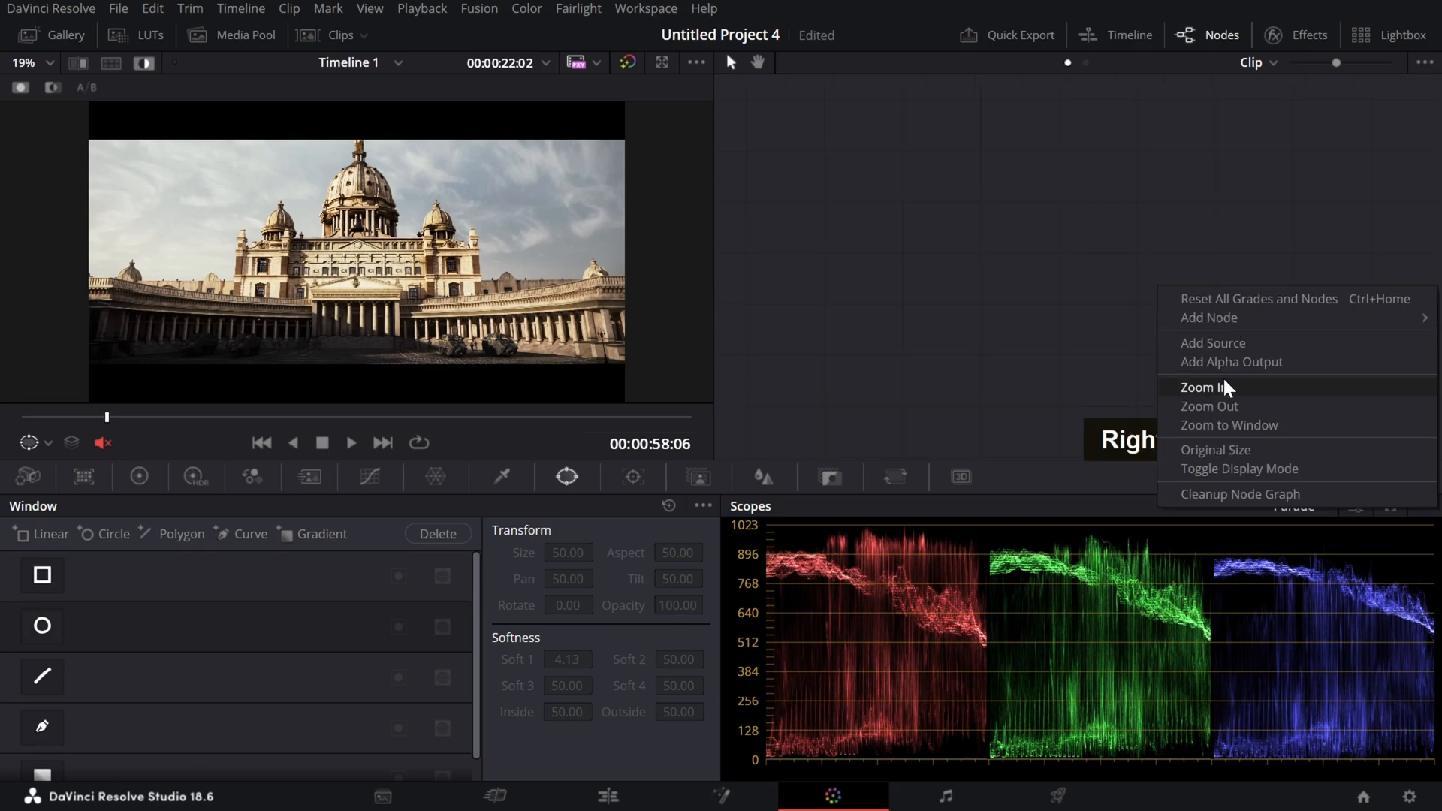
left_click(1227, 432)
middle_click(1185, 227)
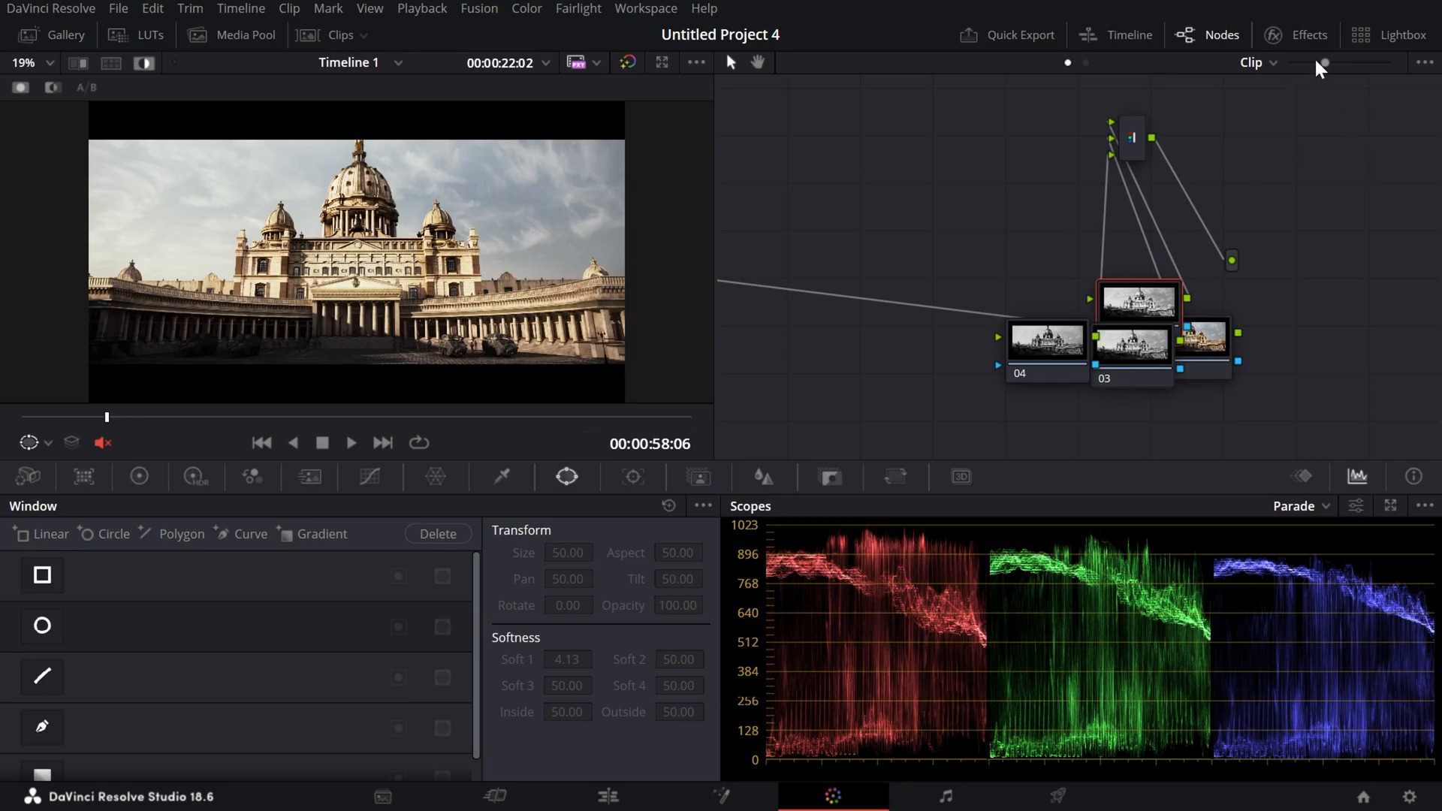
left_click_drag(1326, 69, 1269, 122)
scroll(1269, 123, "up", 5)
Step: Zoom the node graph in and back out, and apply Original Size to it
right_click(979, 183)
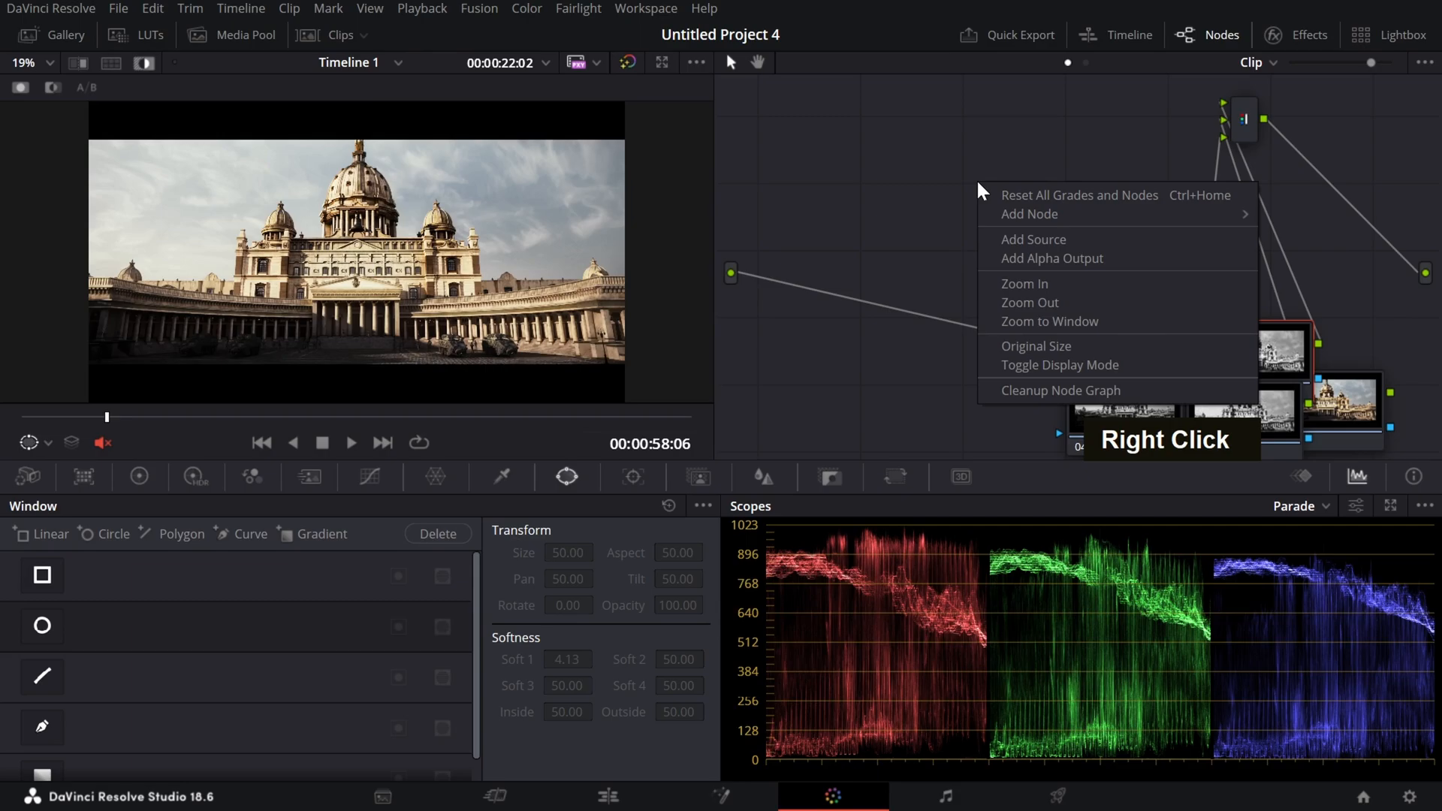
left_click(1021, 284)
right_click(1134, 177)
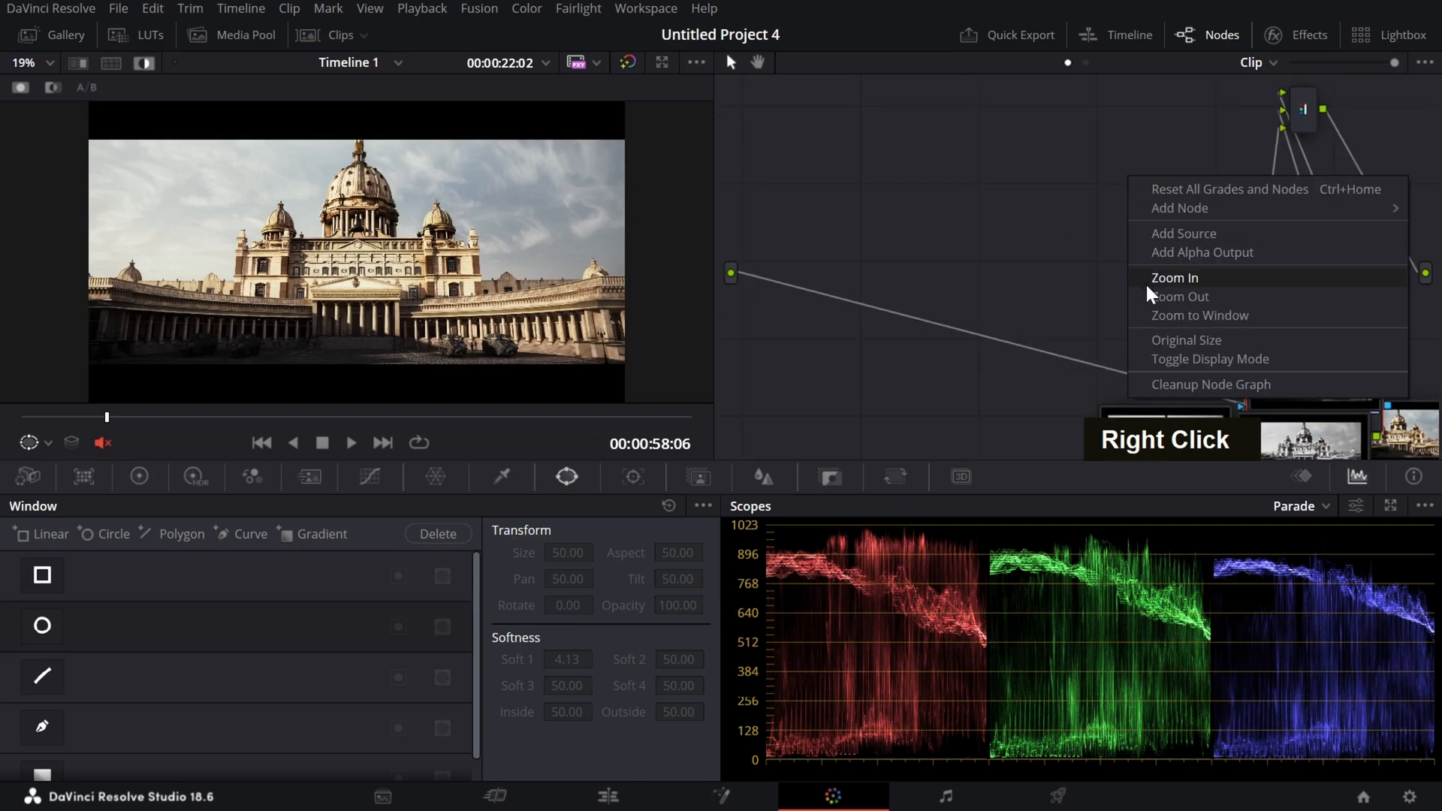
left_click(1164, 304)
right_click(1018, 218)
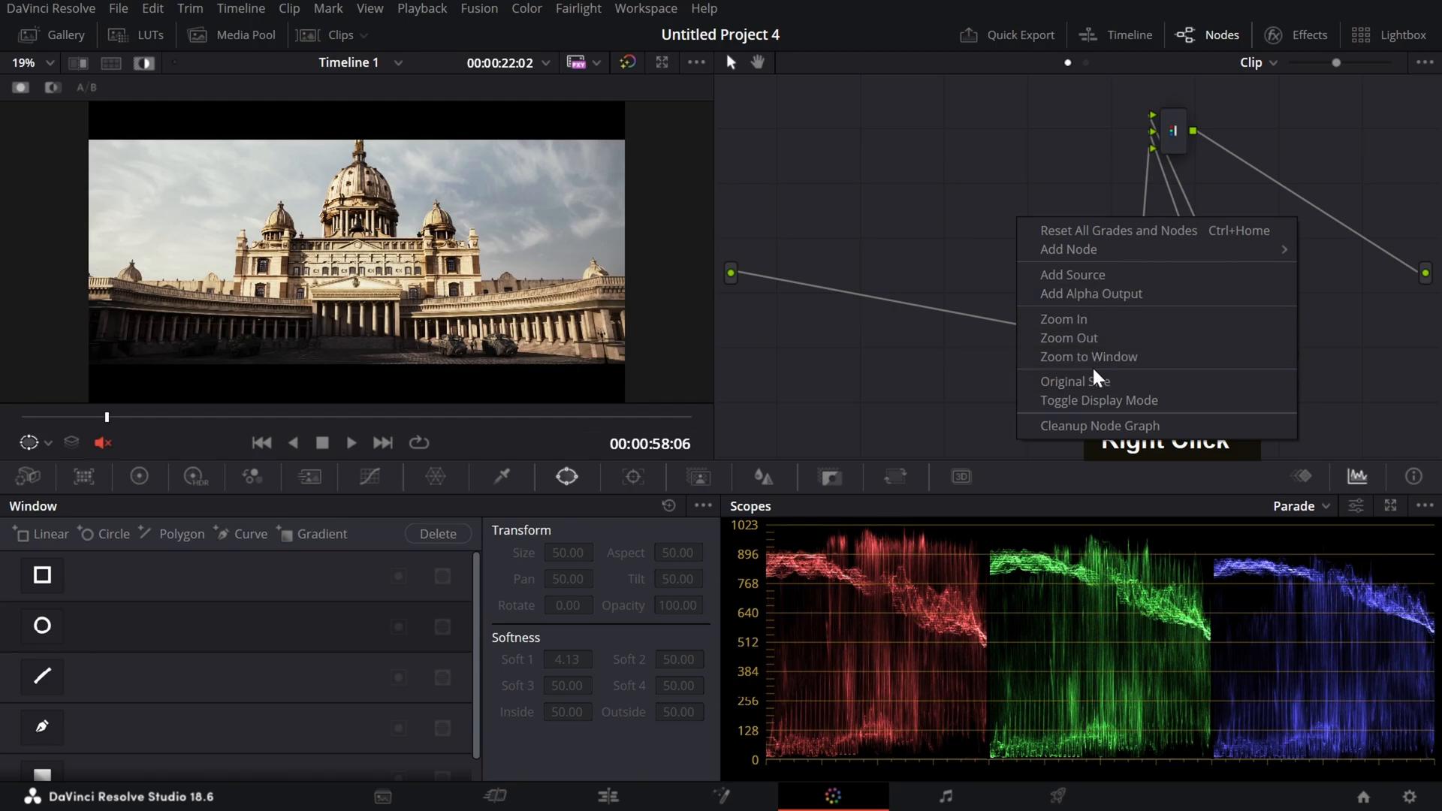
left_click(1112, 383)
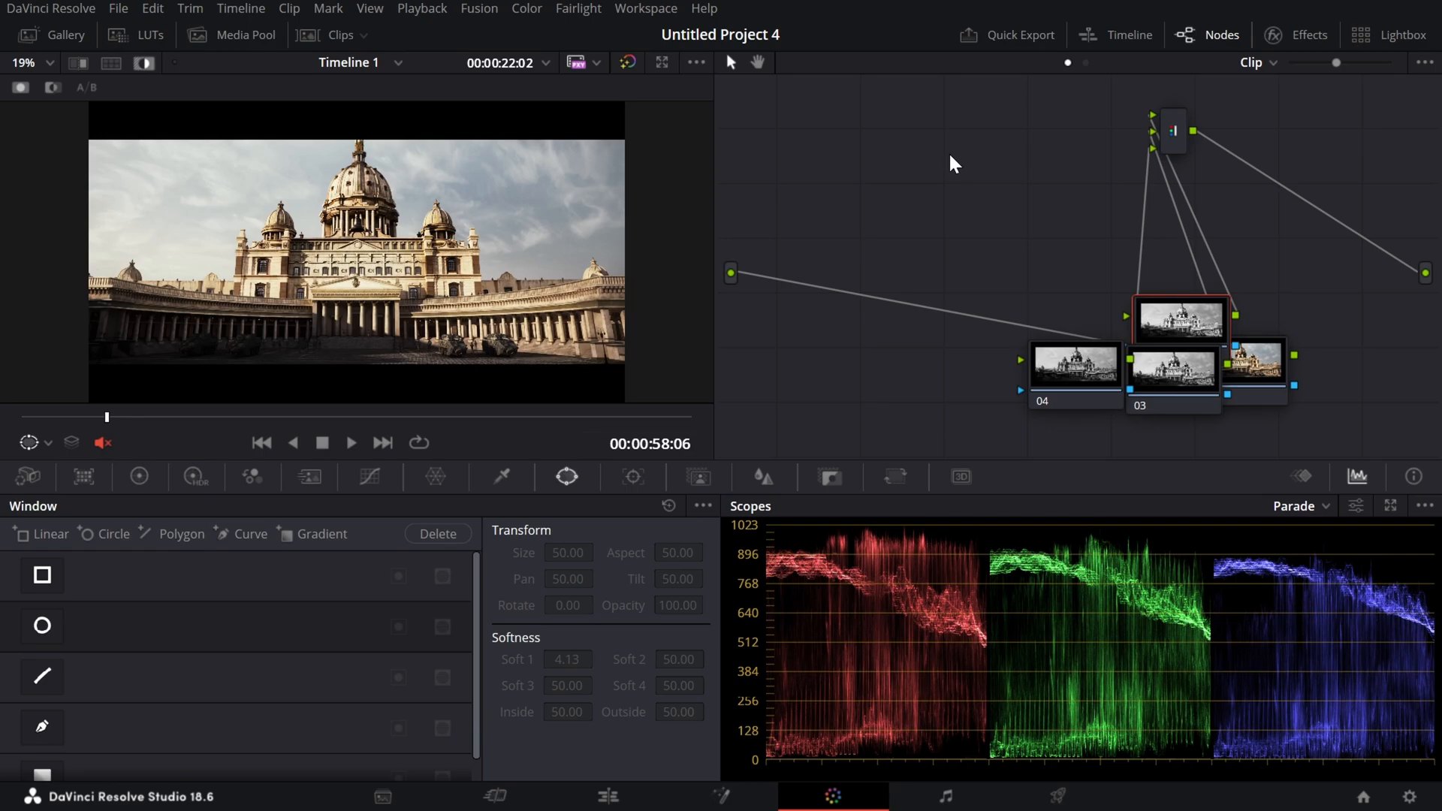
right_click(980, 152)
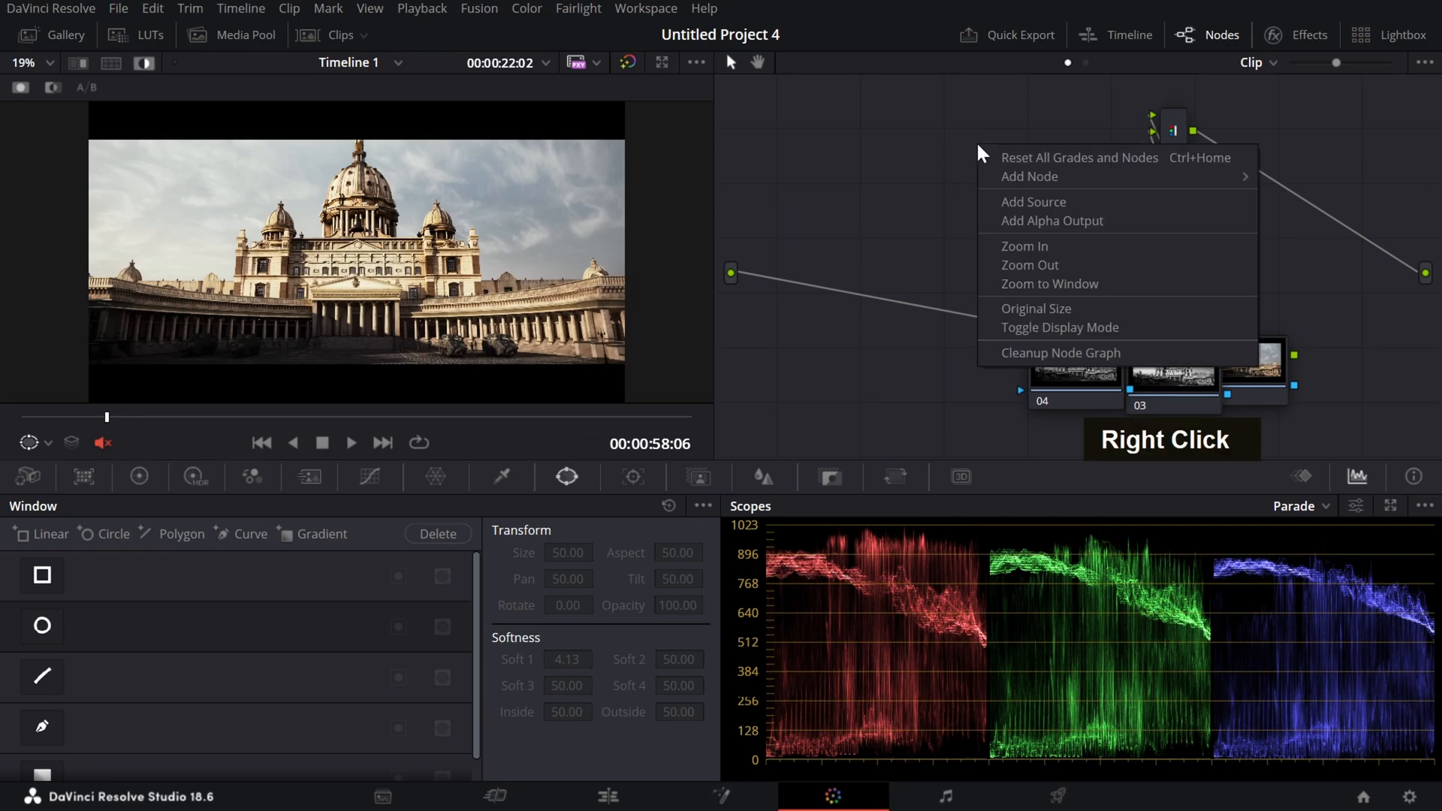
left_click(1059, 304)
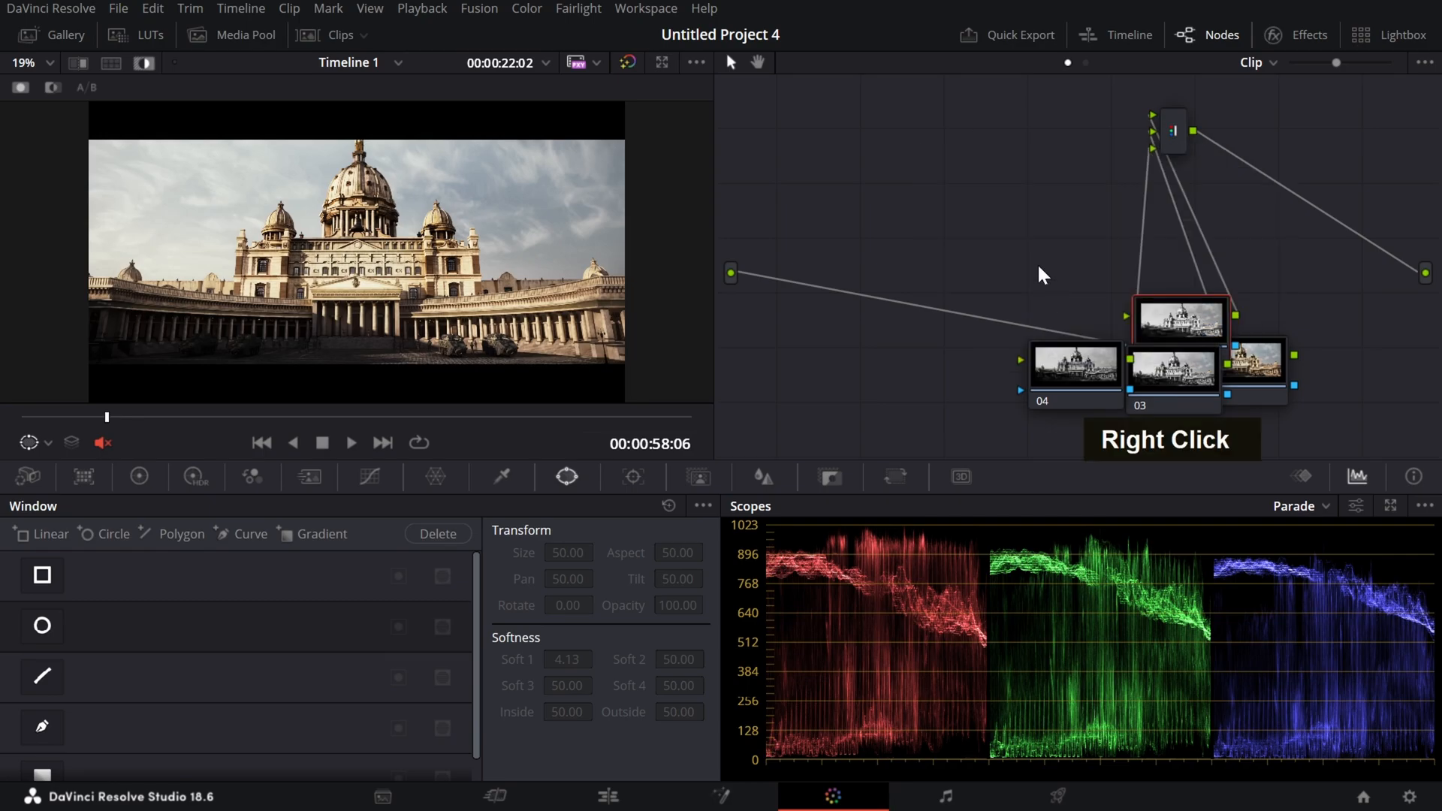
right_click(1041, 268)
left_click(1096, 430)
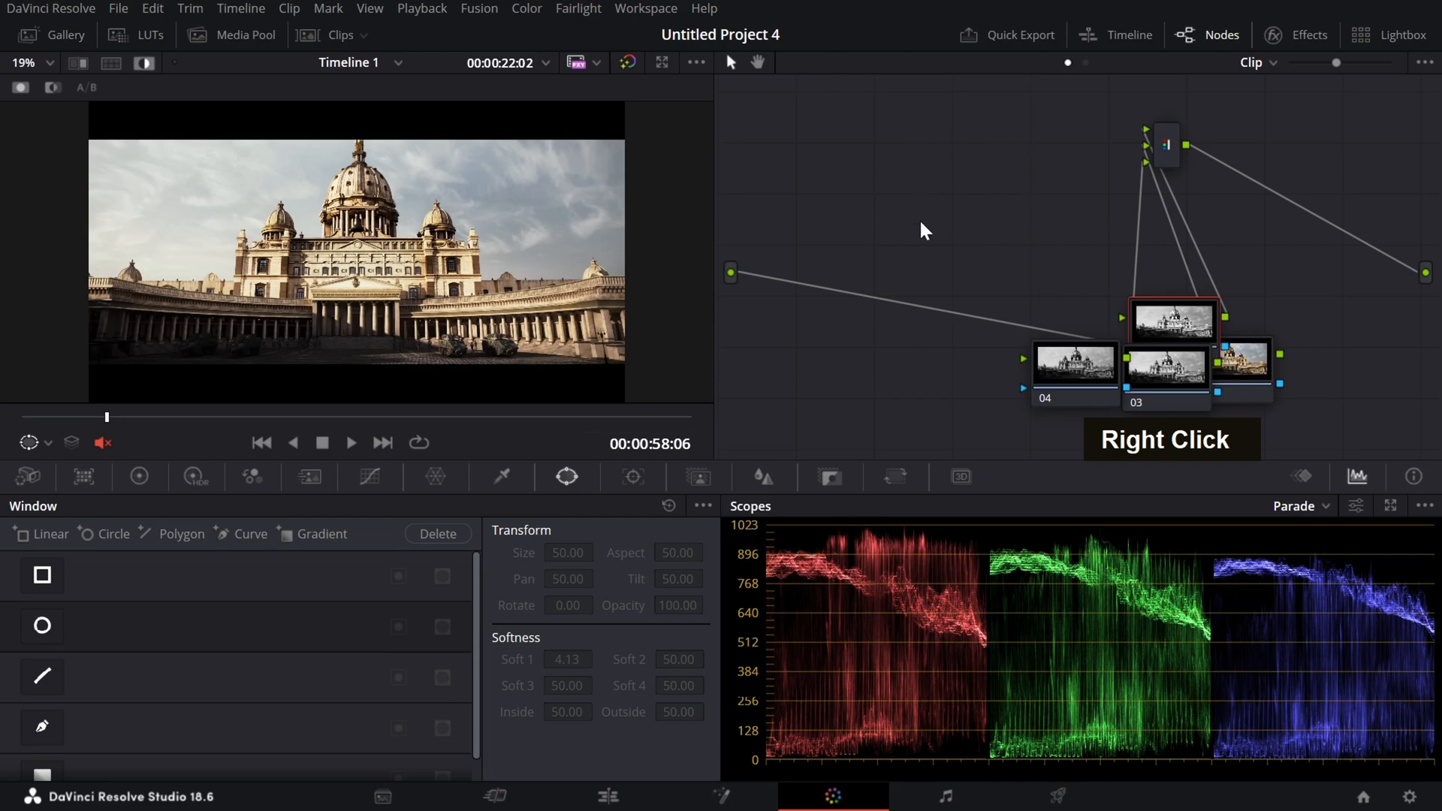
Step: Clean up the node graph so the overlapping nodes 01 to 04 are laid out in an ordered column
right_click(969, 238)
left_click(1033, 446)
scroll(1040, 255, "up", 2)
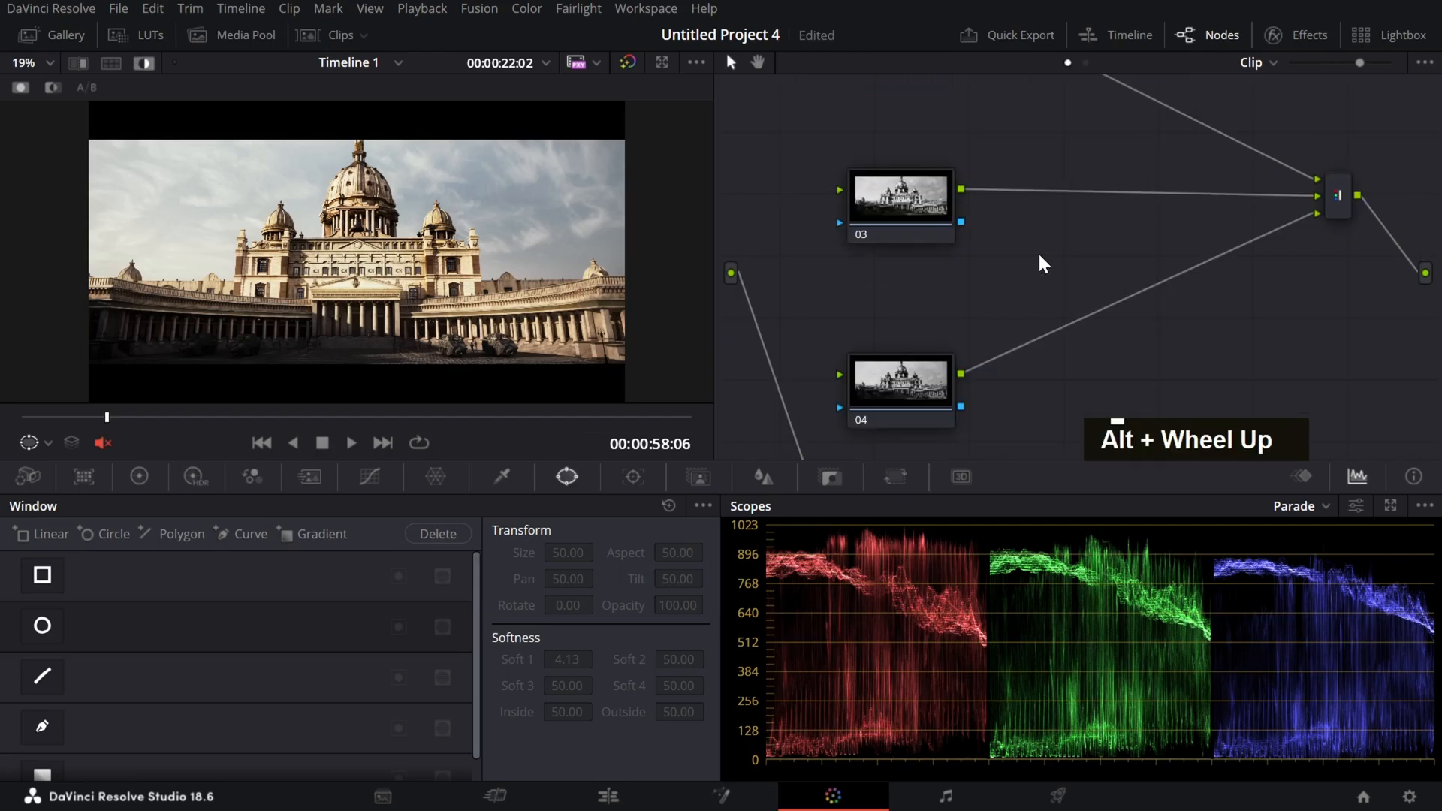
scroll(1042, 263, "down", 2)
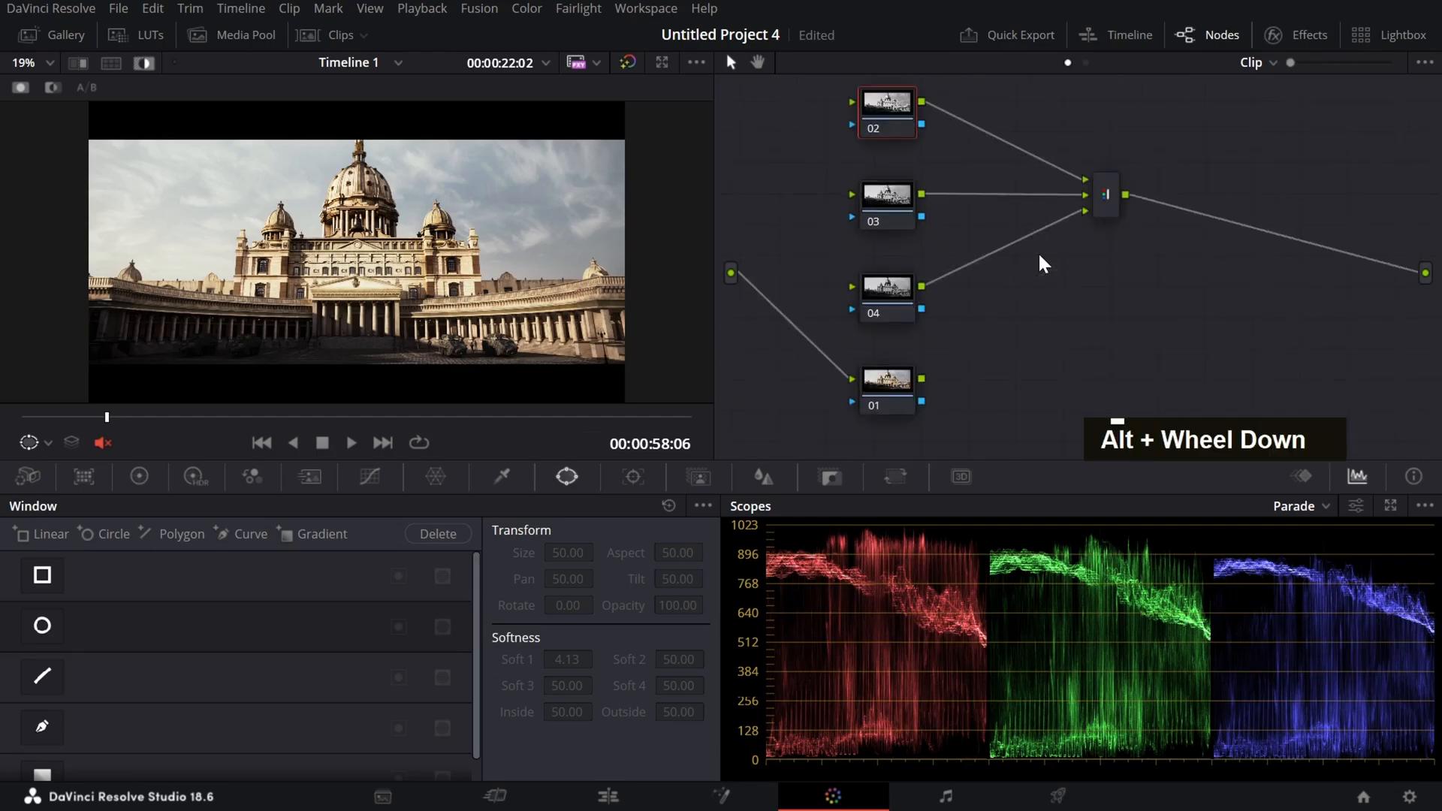